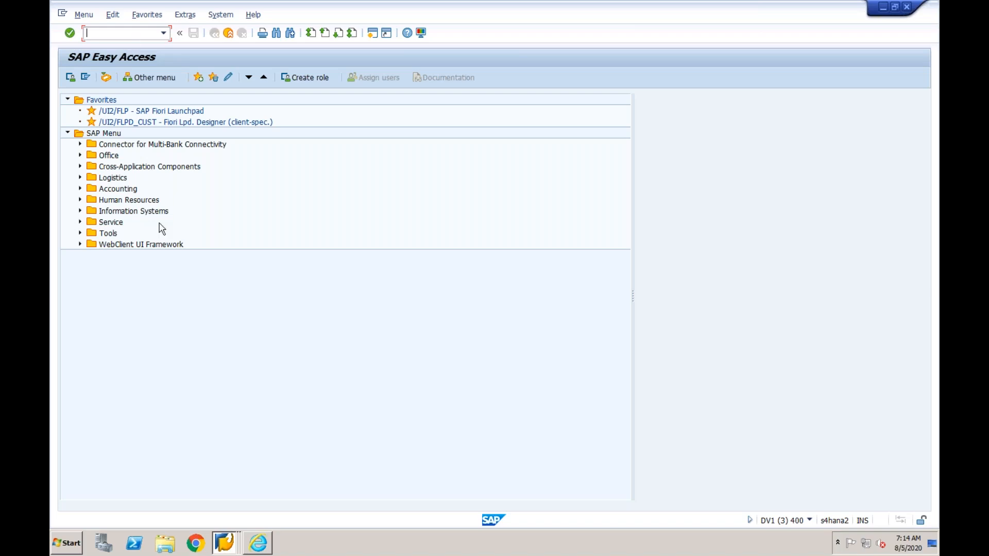
Log off from the S/4HANA system (DV1, client 400) and confirm losing unsaved data
{"action": "left_click", "coordinate": [225, 542]}
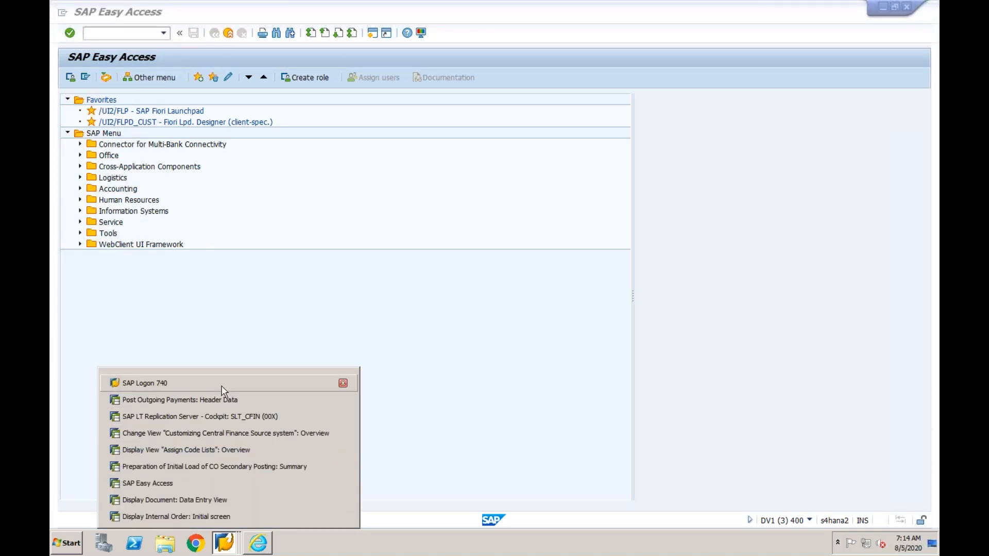
{"action": "left_click", "coordinate": [209, 48]}
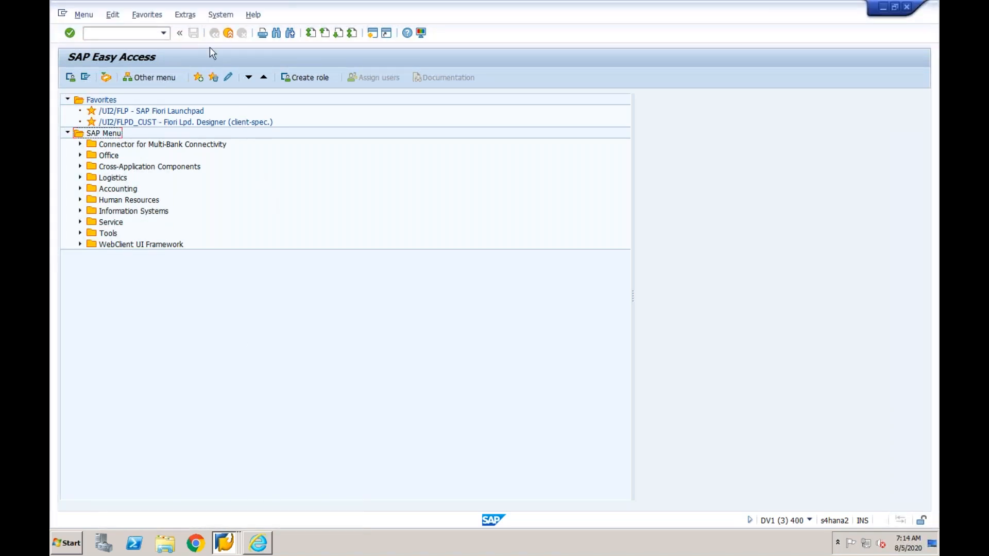
{"action": "left_click", "coordinate": [222, 15]}
{"action": "left_click", "coordinate": [234, 189]}
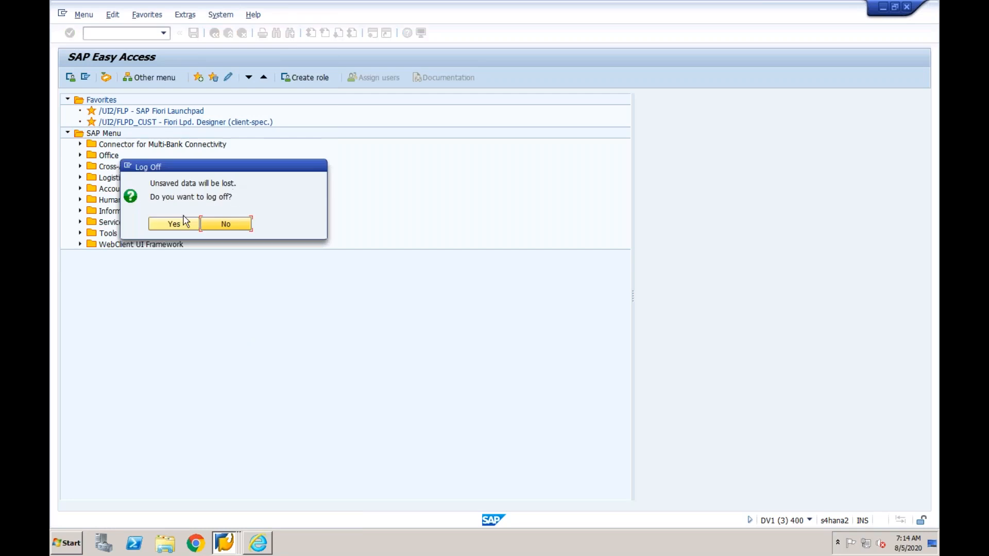
{"action": "left_click", "coordinate": [175, 223]}
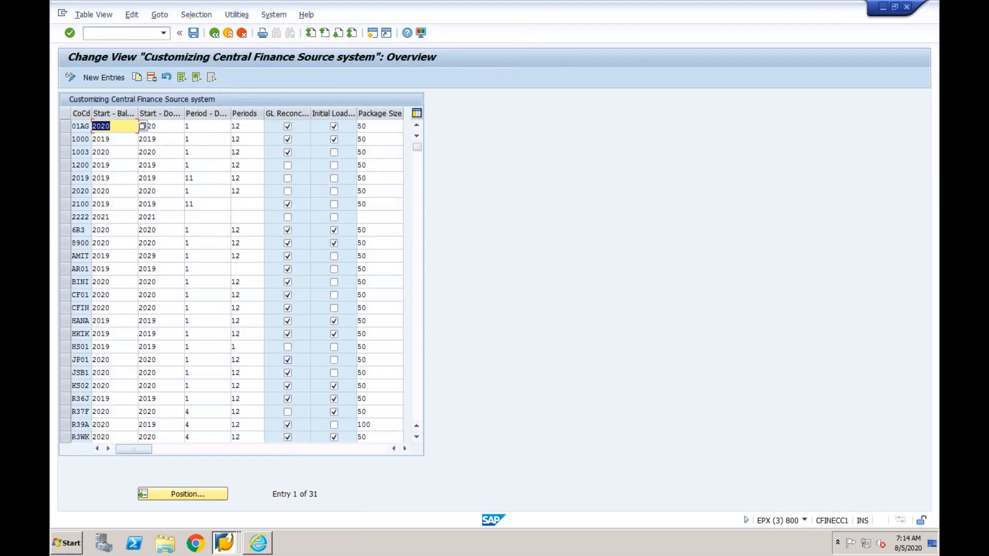
Leave the Central Finance source customizing and display the global data of company code CF01 using transaction OBY6
{"action": "left_click", "coordinate": [228, 34]}
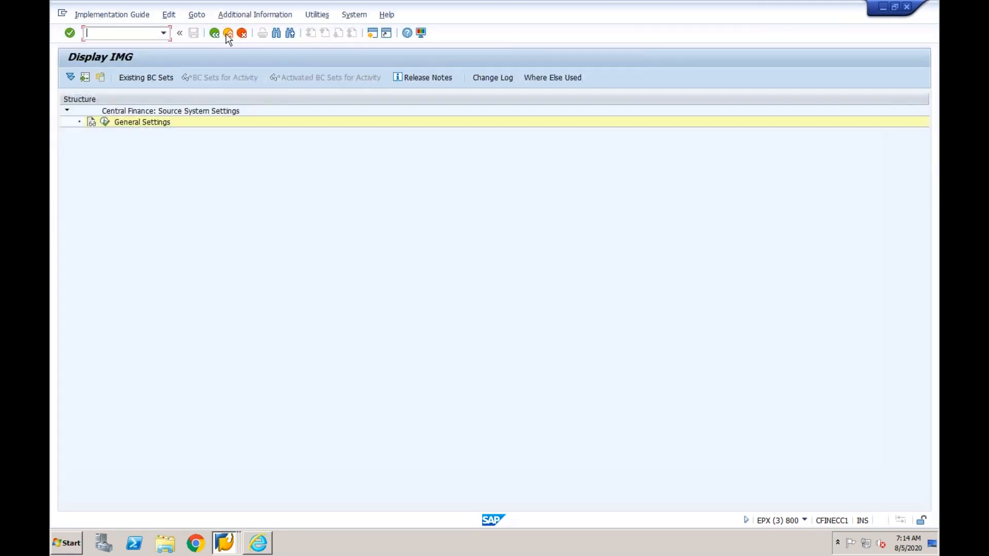
{"action": "left_click", "coordinate": [228, 34]}
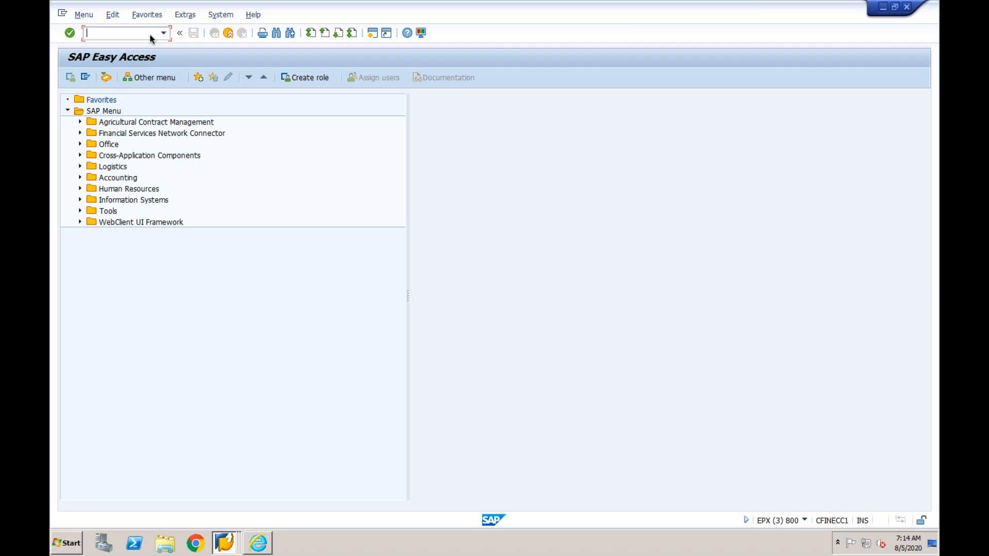
{"action": "type", "text": "oby6"}
{"action": "key", "text": "Return"}
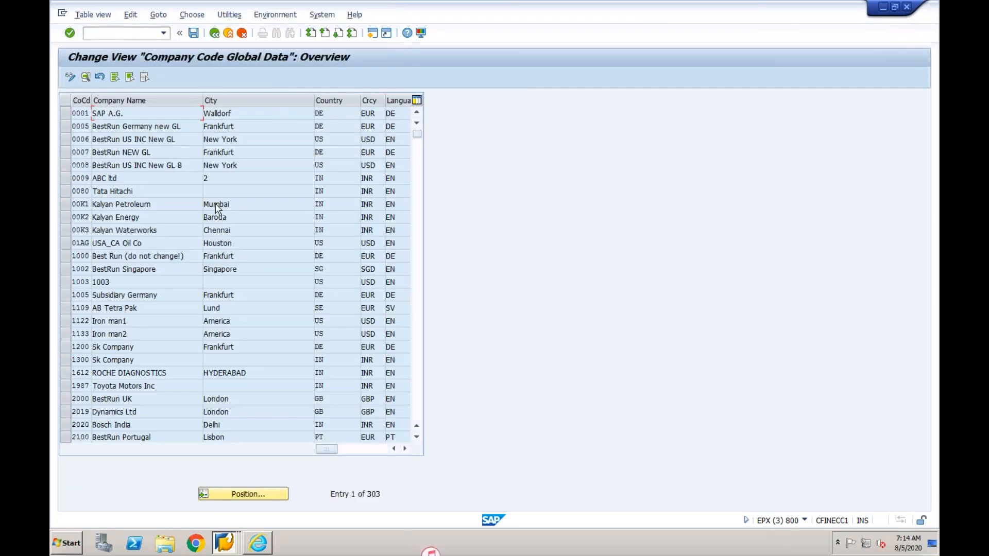
{"action": "left_click", "coordinate": [251, 496]}
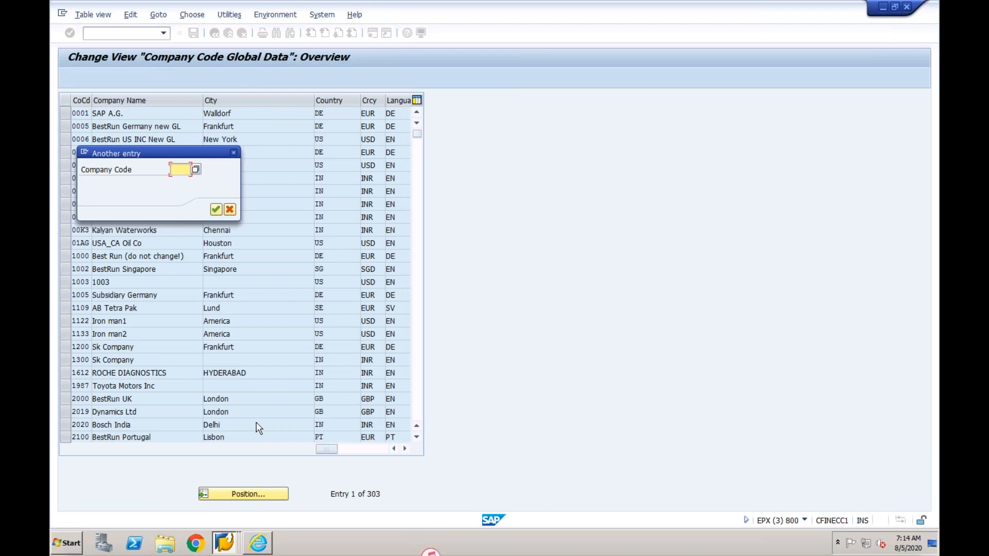
{"action": "type", "text": "cf01"}
{"action": "key", "text": "Return"}
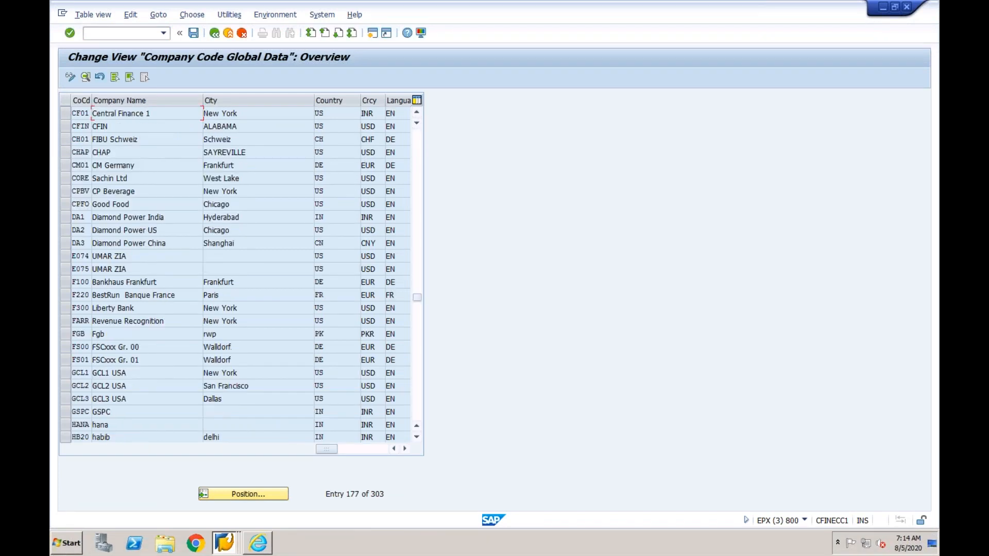
{"action": "double_click", "coordinate": [229, 115]}
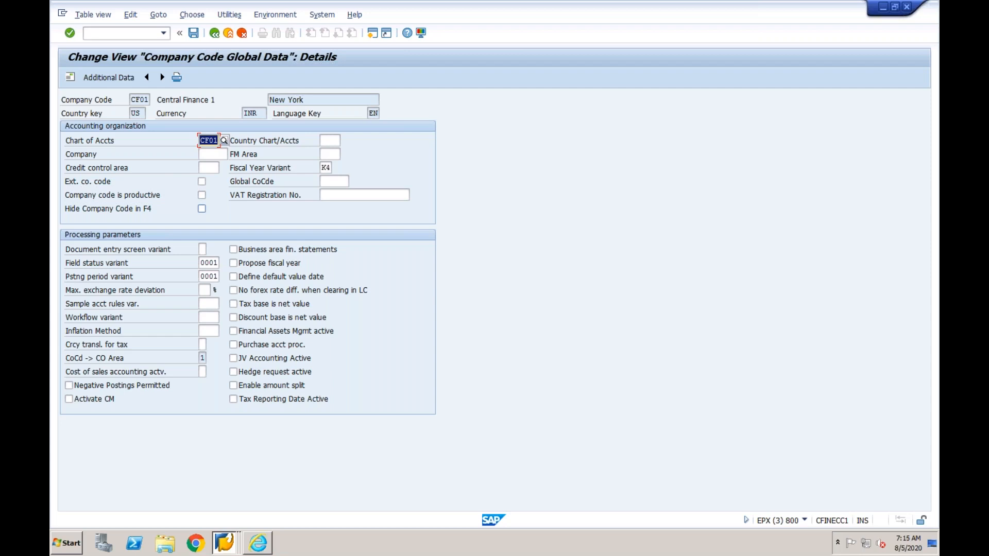
List all documents of company code CF01 in ledger 0L through transaction FB03 and examine the SA, DR and KR document types
{"action": "left_click", "coordinate": [147, 32]}
{"action": "type", "text": "/nfb03"}
{"action": "key", "text": "Return"}
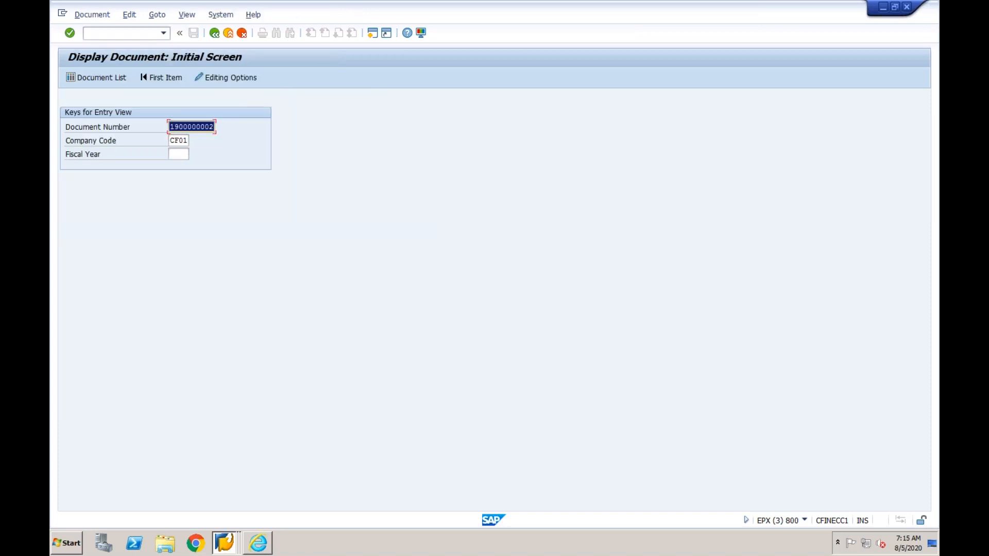
{"action": "left_click", "coordinate": [116, 79]}
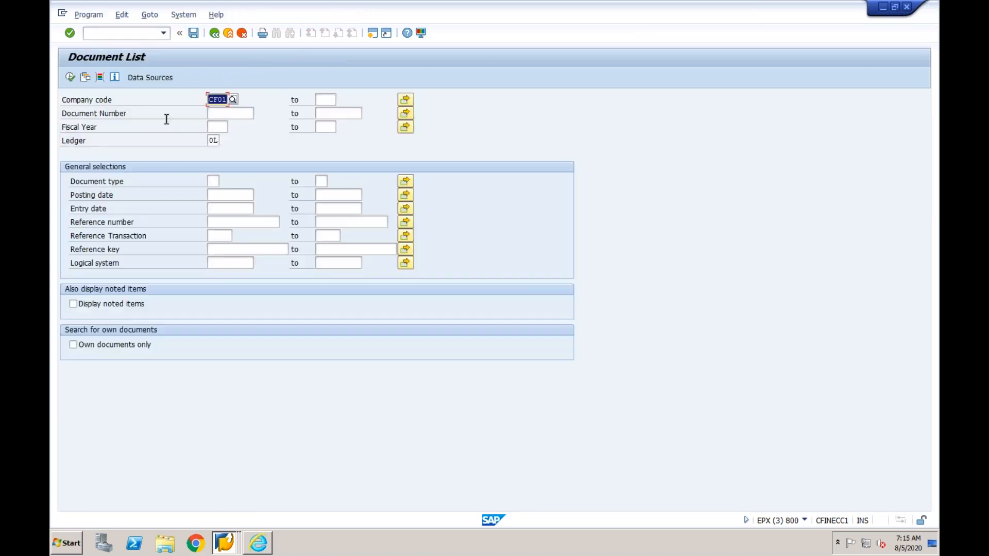
{"action": "left_click", "coordinate": [71, 78]}
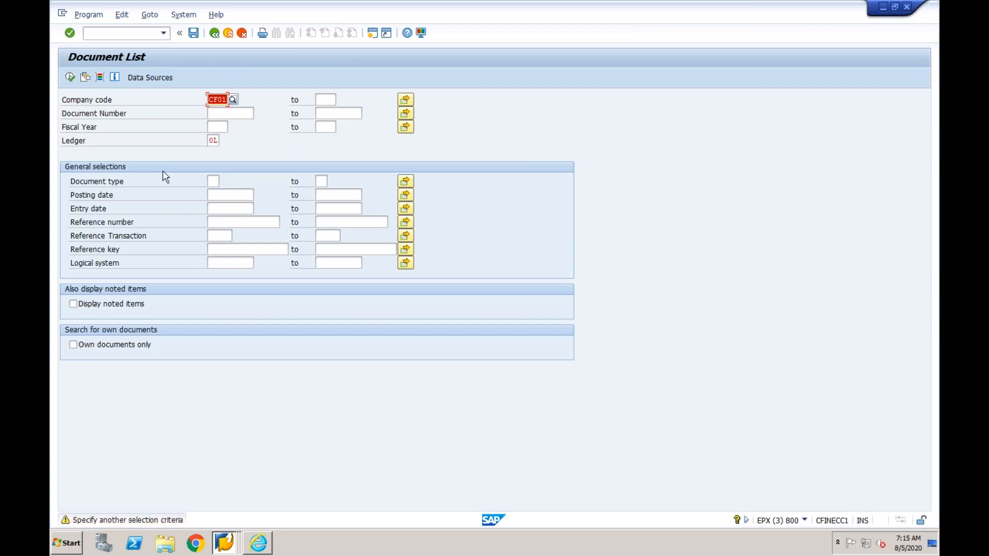
{"action": "key", "text": "Return"}
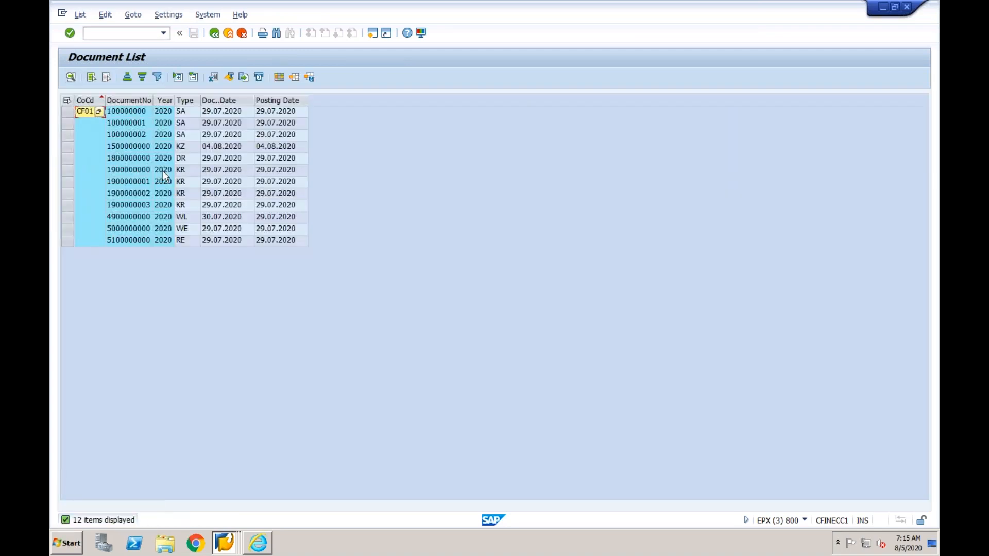
{"action": "left_click", "coordinate": [192, 112]}
{"action": "left_click", "coordinate": [188, 160]}
{"action": "left_click", "coordinate": [191, 183]}
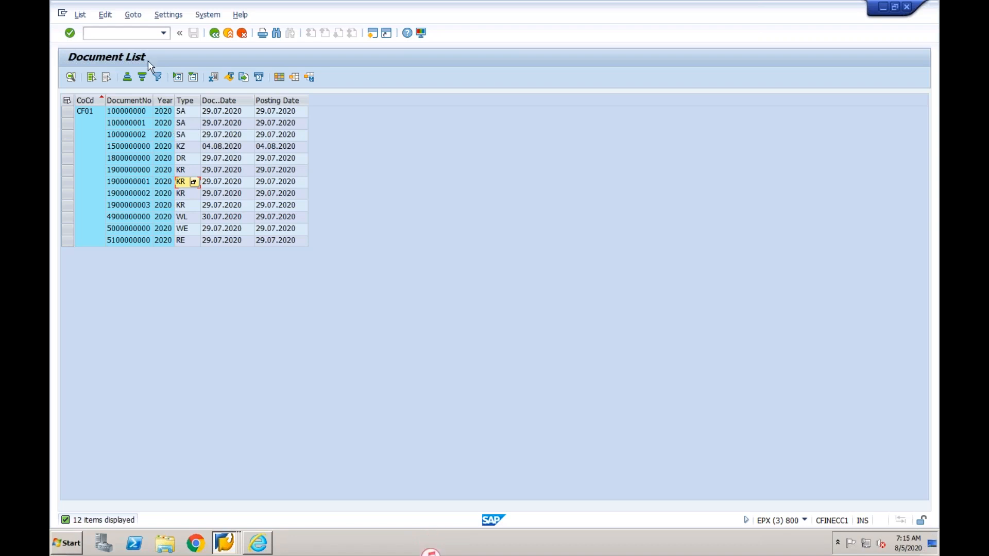
Open the Object Navigator with transaction SE80 and examine package FIN_CFIN_INTEGRATION
{"action": "left_click", "coordinate": [146, 34]}
{"action": "type", "text": "/n"}
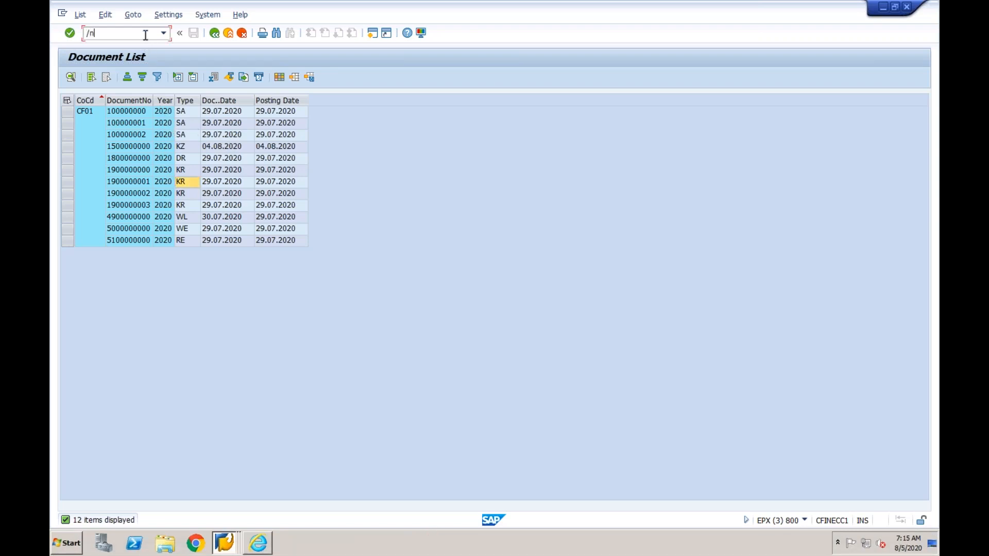
{"action": "type", "text": "se80"}
{"action": "key", "text": "Return"}
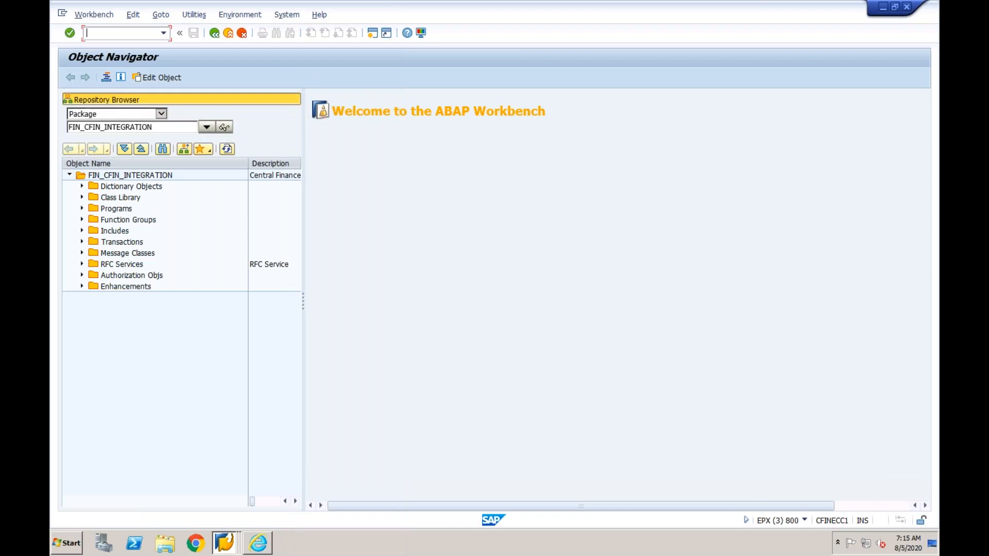
{"action": "left_click", "coordinate": [81, 127]}
{"action": "left_click", "coordinate": [100, 127]}
{"action": "left_click", "coordinate": [153, 126]}
Open the Central Finance source system General Settings through transaction CFINIMG and select the CF01 company code entry
{"action": "left_click", "coordinate": [147, 34]}
{"action": "type", "text": "/ncfinimg"}
{"action": "key", "text": "Return"}
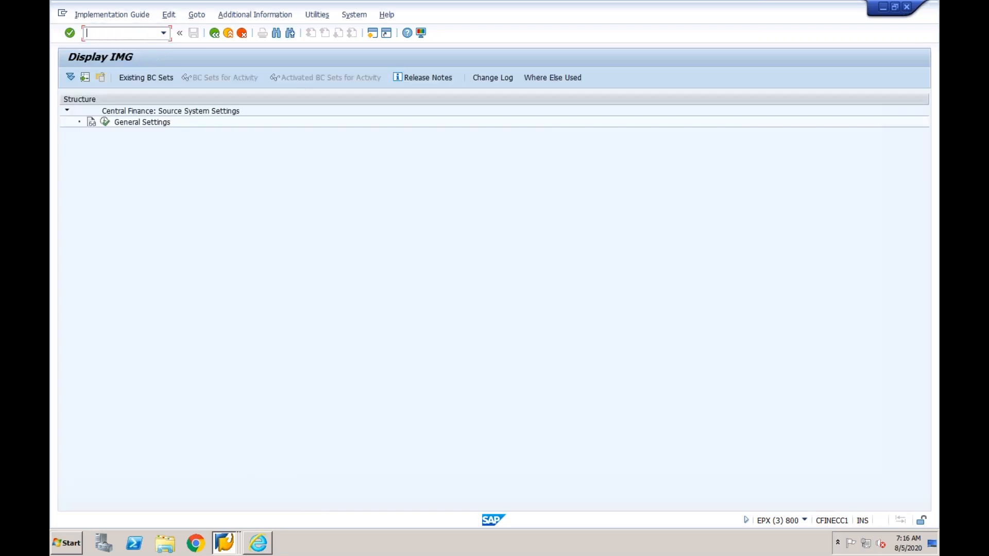
{"action": "left_click", "coordinate": [105, 122]}
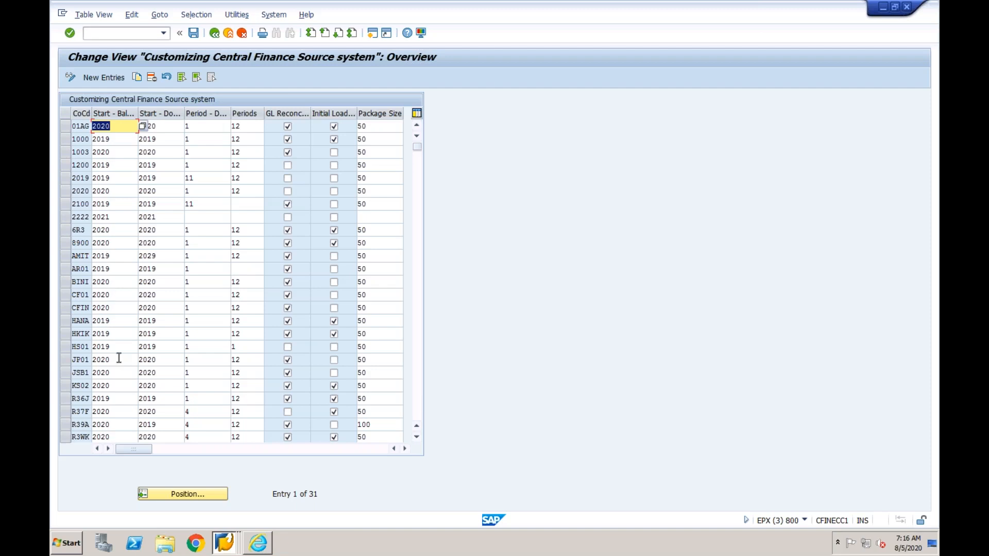
{"action": "left_click", "coordinate": [121, 298]}
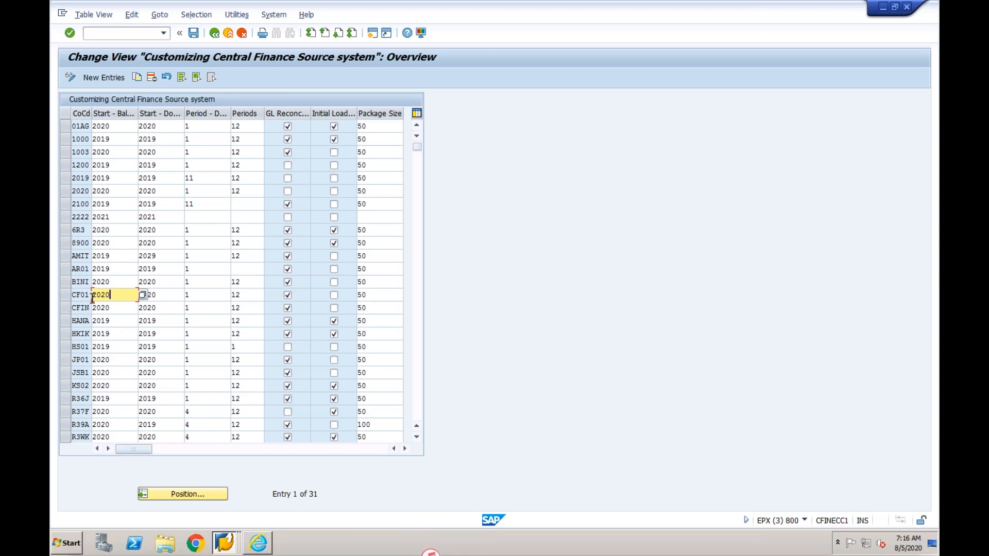
{"action": "left_click", "coordinate": [65, 294]}
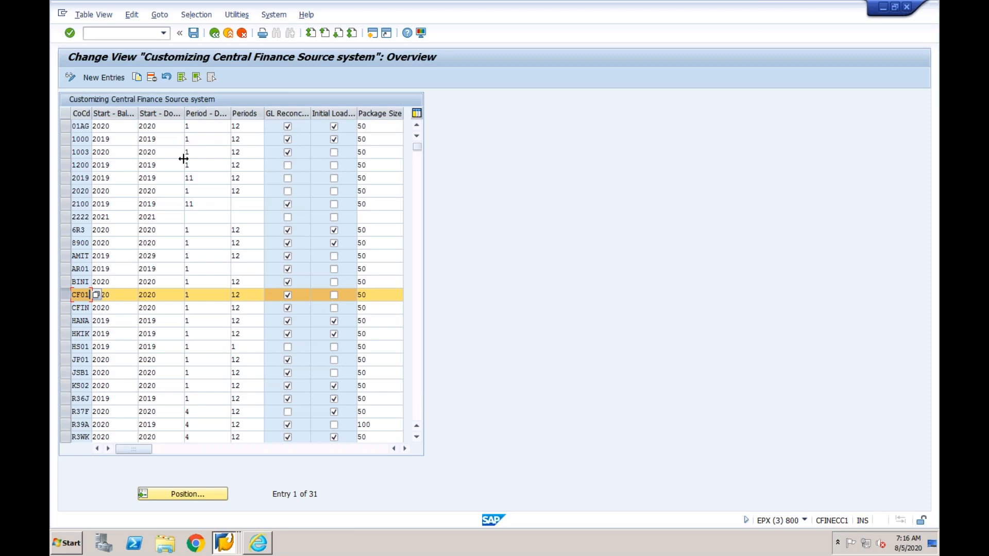
Log on to the S4HANA_Cent connection, client 400, with the remembered Central Finance user and the account password
{"action": "left_click", "coordinate": [225, 543]}
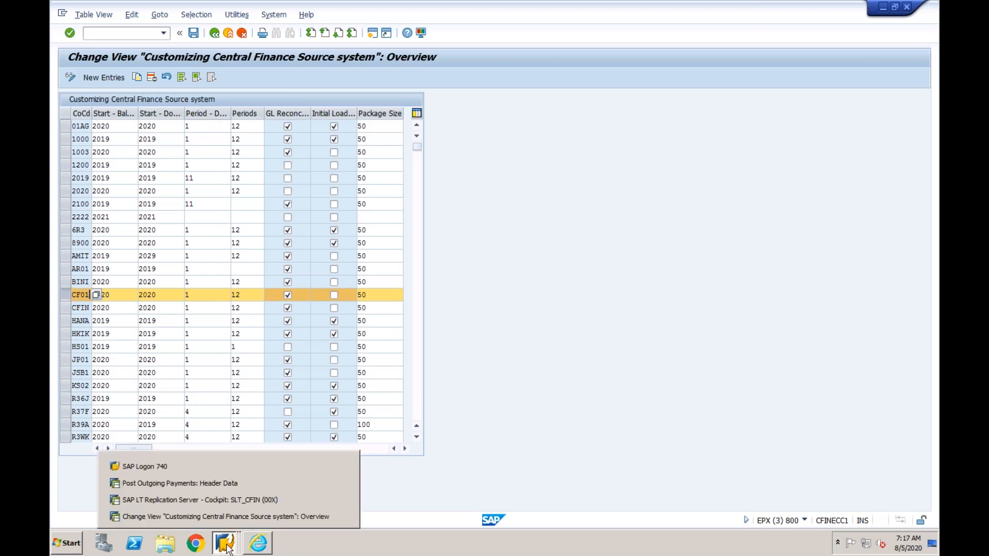
{"action": "left_click", "coordinate": [234, 467]}
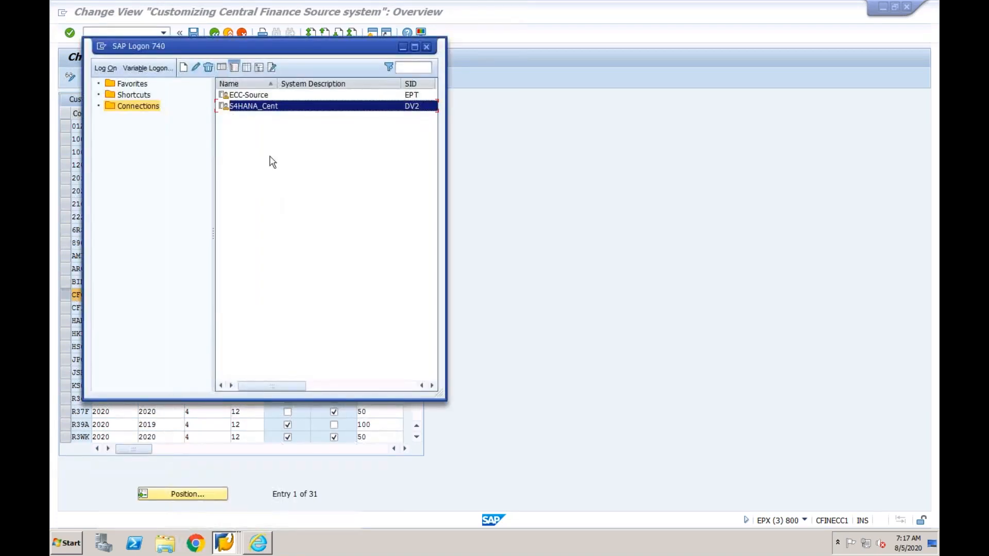
{"action": "double_click", "coordinate": [271, 114]}
{"action": "key", "text": "space"}
{"action": "key", "text": "Down"}
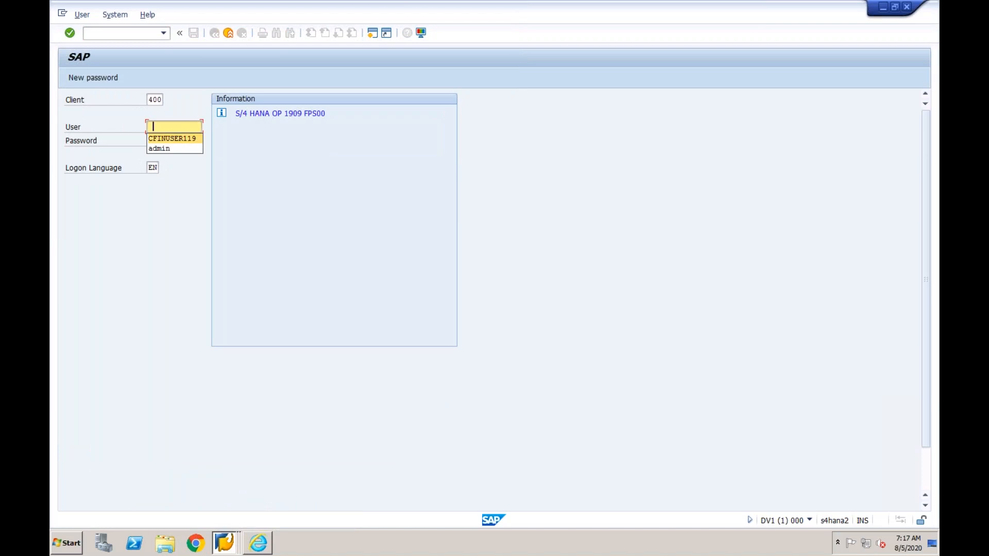
{"action": "key", "text": "Tab"}
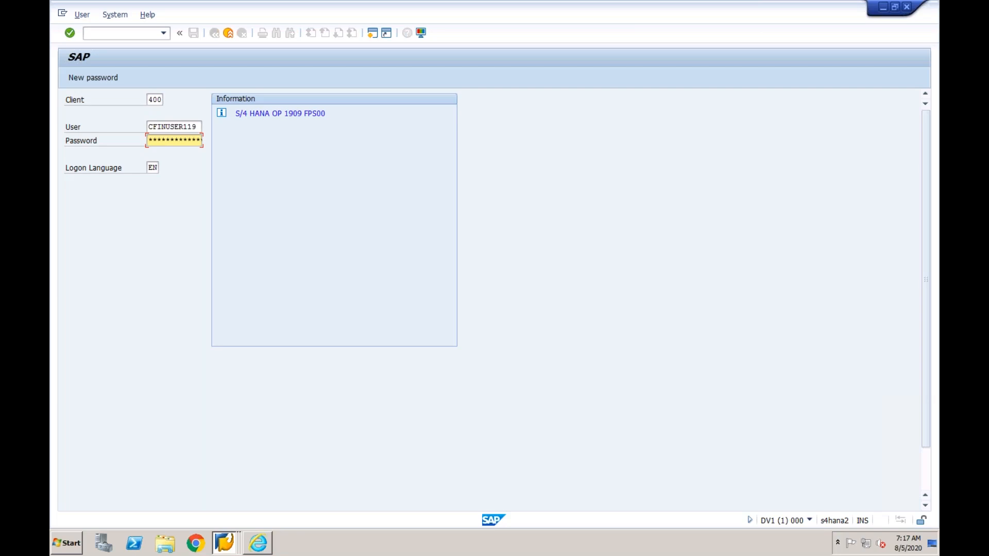
{"action": "key", "text": "Right"}
{"action": "key", "text": "Right"}
{"action": "key", "text": "Right"}
{"action": "key", "text": "Right"}
{"action": "key", "text": "Right"}
{"action": "key", "text": "Right"}
{"action": "key", "text": "Right"}
{"action": "key", "text": "Return"}
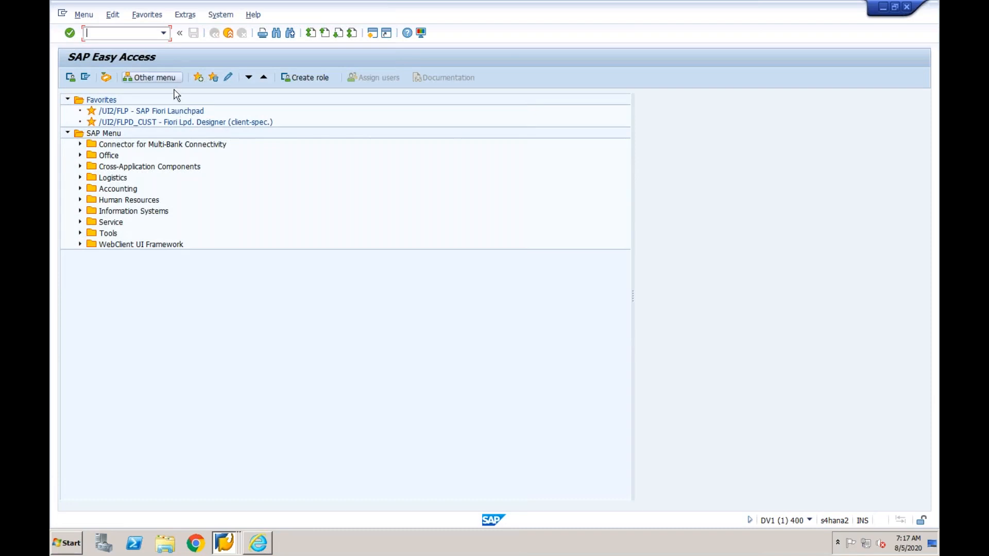
Open the SAP Reference IMG with transaction SPRO and expand Financial Accounting > Central Finance to its source and target system settings
{"action": "type", "text": "spro"}
{"action": "key", "text": "Return"}
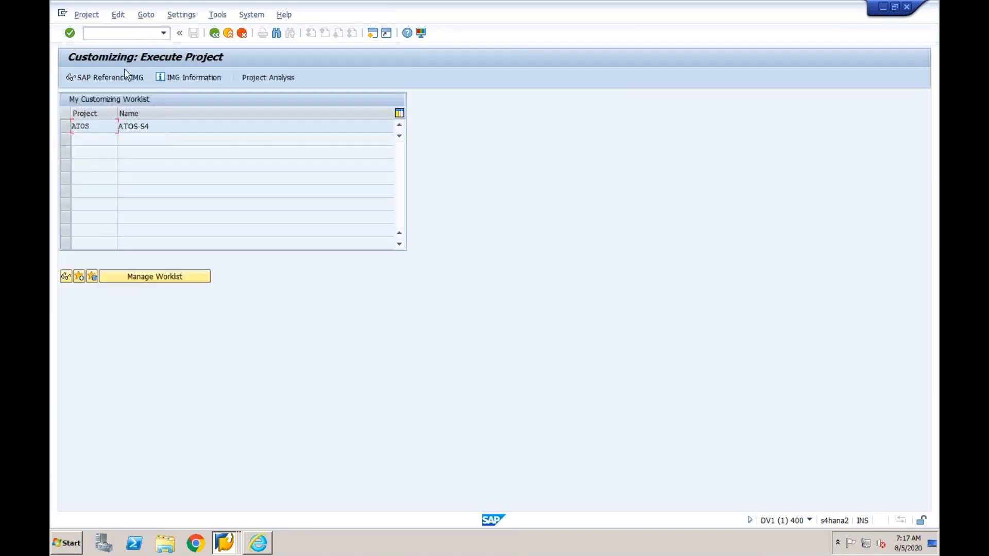
{"action": "left_click", "coordinate": [120, 79]}
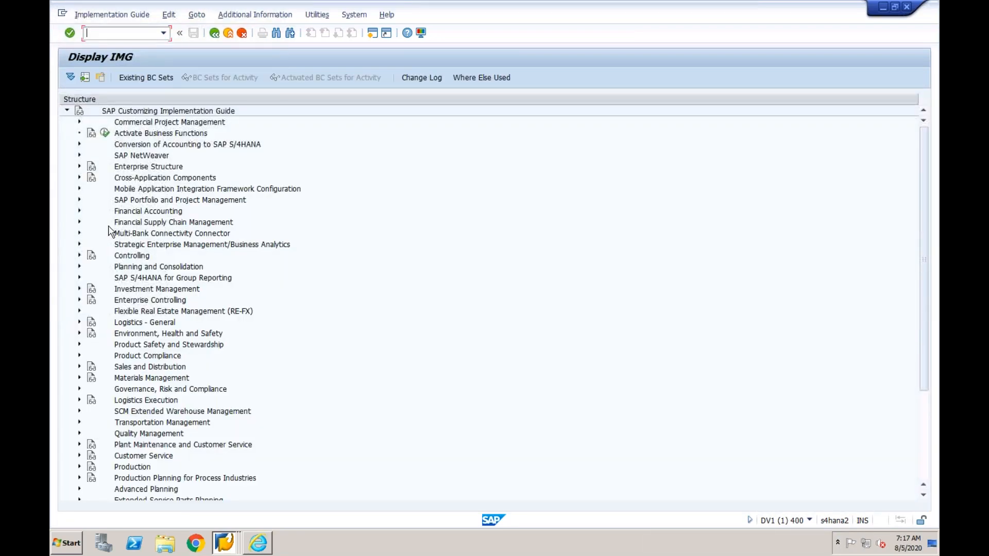
{"action": "left_click", "coordinate": [79, 211]}
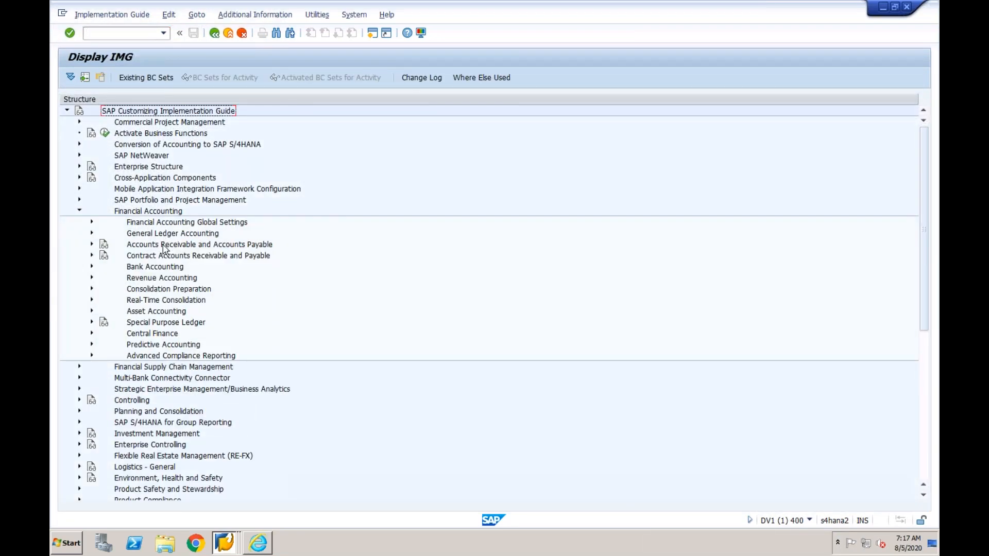
{"action": "left_click", "coordinate": [148, 335]}
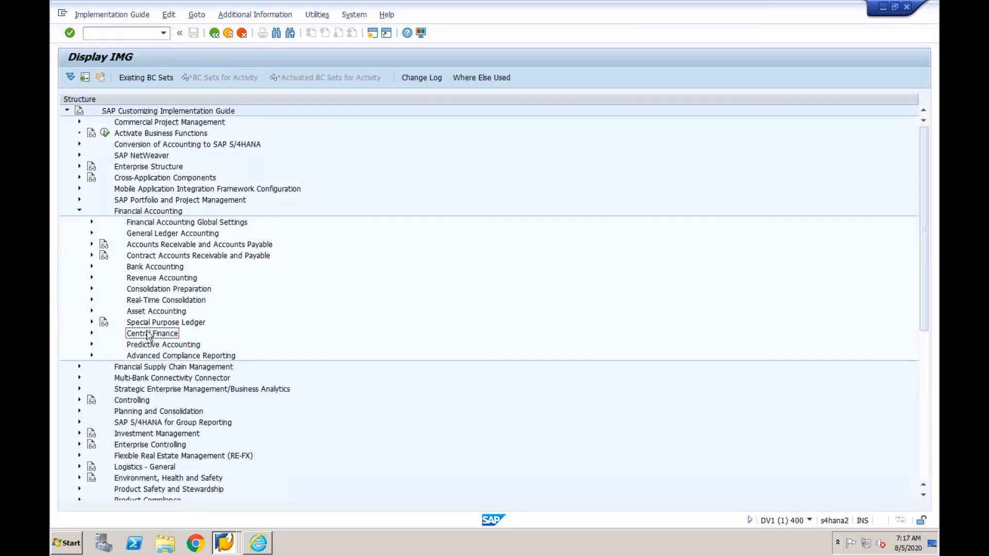
{"action": "left_click", "coordinate": [92, 334]}
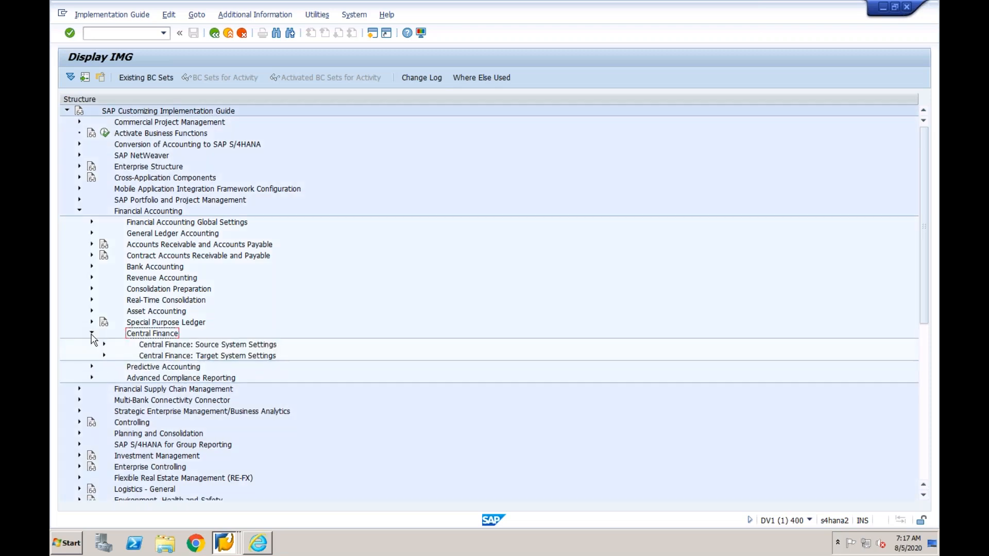
{"action": "left_click", "coordinate": [172, 358]}
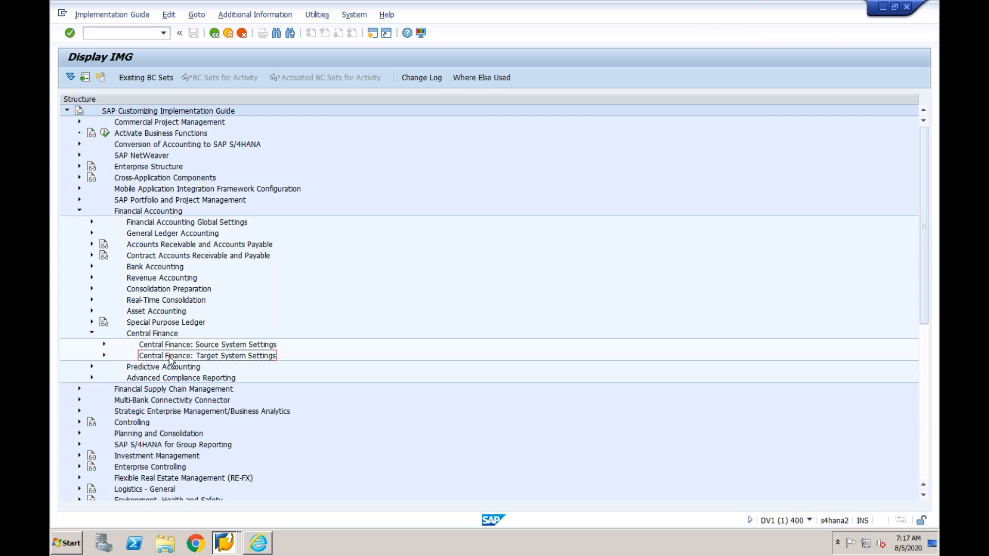
{"action": "left_click", "coordinate": [203, 348]}
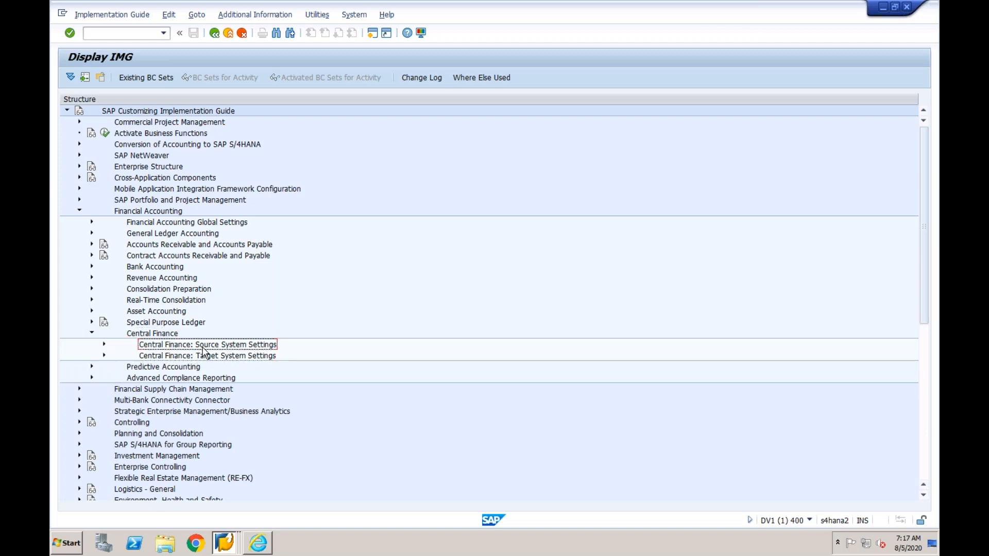
{"action": "left_click", "coordinate": [206, 356]}
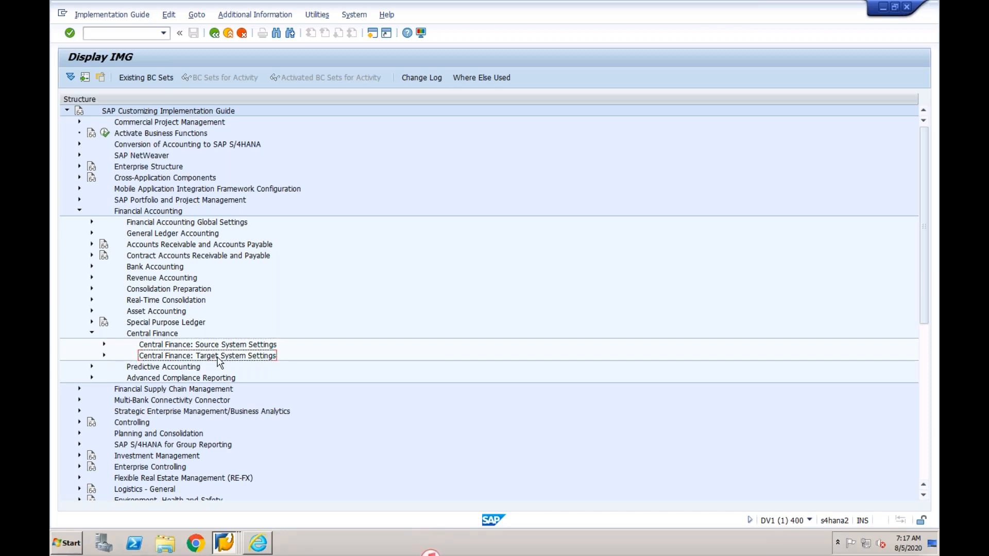
{"action": "left_click", "coordinate": [215, 348]}
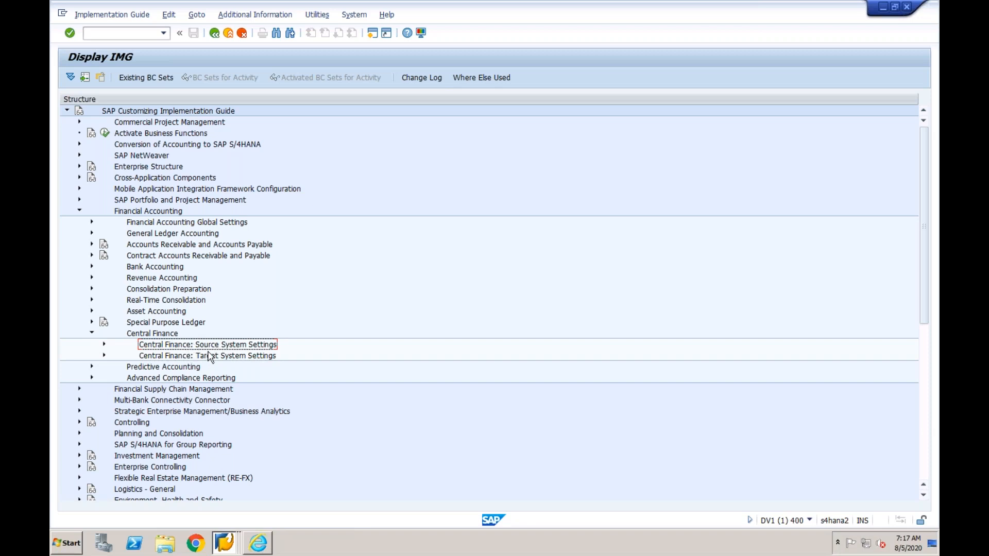
Expand Central Finance: Target System Settings in the implementation guide to show its customizing sections
{"action": "left_click", "coordinate": [206, 357]}
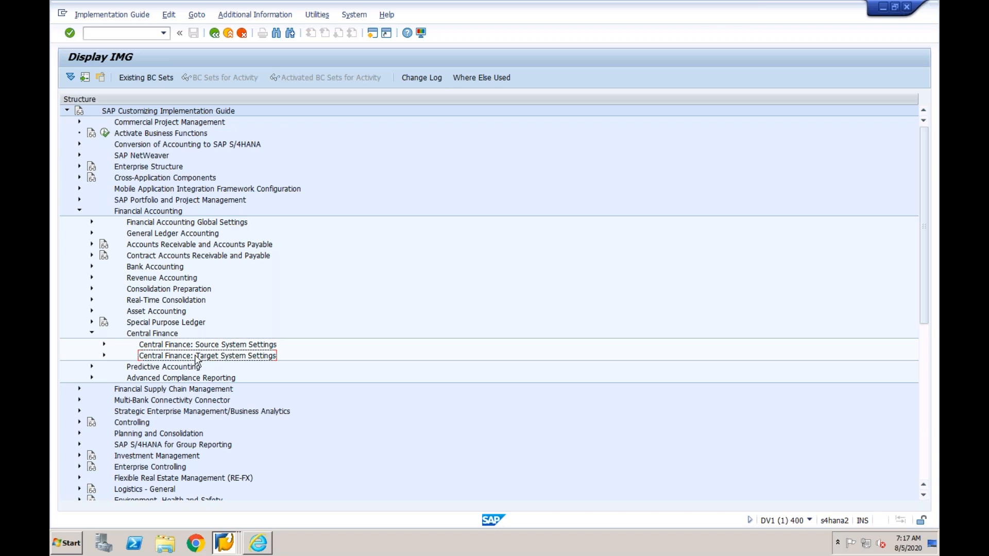
{"action": "left_click", "coordinate": [104, 357]}
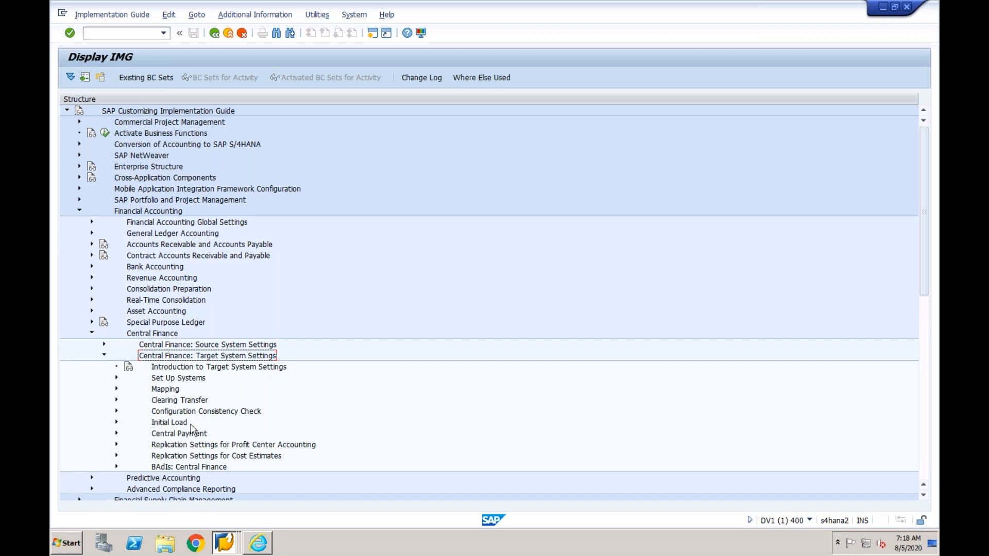
In a new session, open the Company Code Global Data details of company code CF03 with transaction OBY6
{"action": "left_click", "coordinate": [371, 34]}
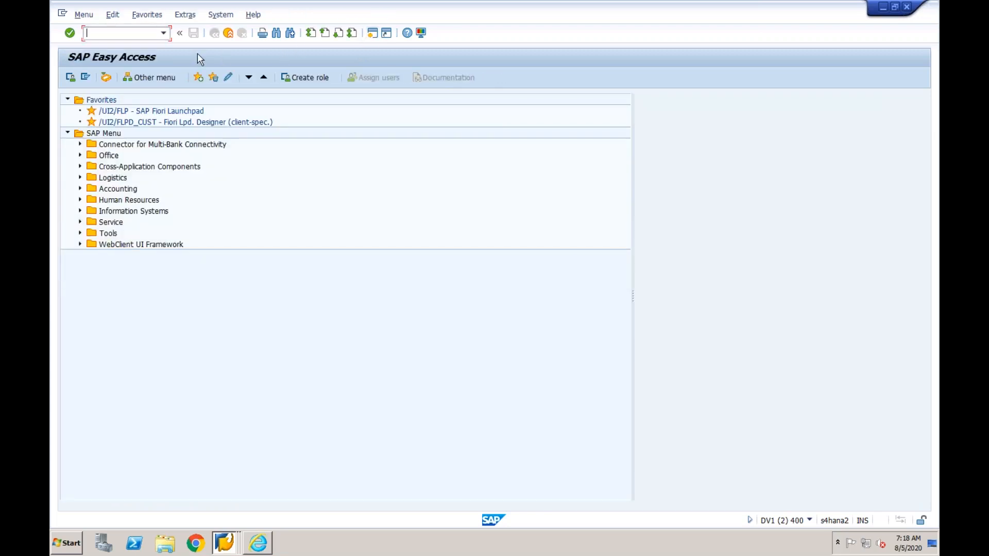
{"action": "type", "text": "oby6"}
{"action": "key", "text": "Return"}
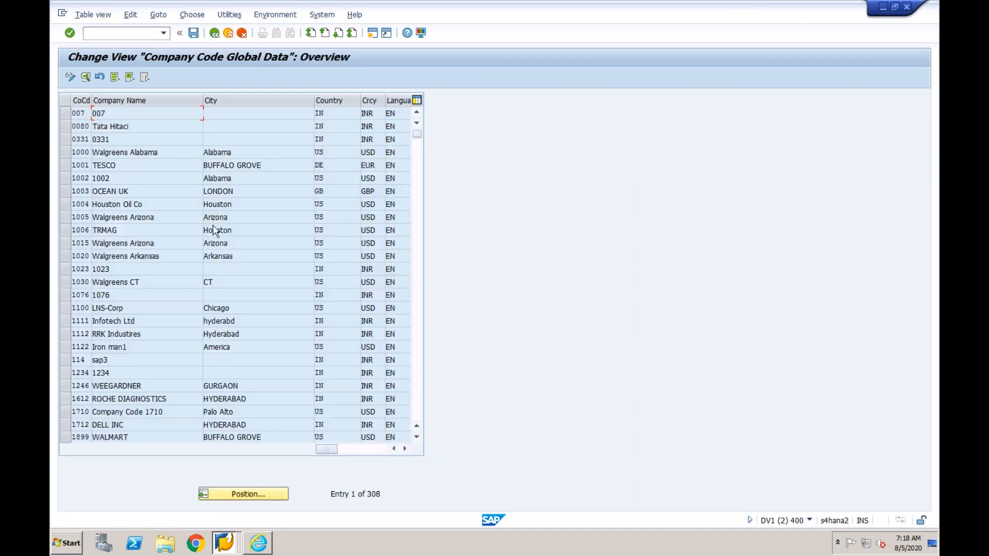
{"action": "left_click", "coordinate": [243, 495]}
{"action": "type", "text": "cf03"}
{"action": "key", "text": "Return"}
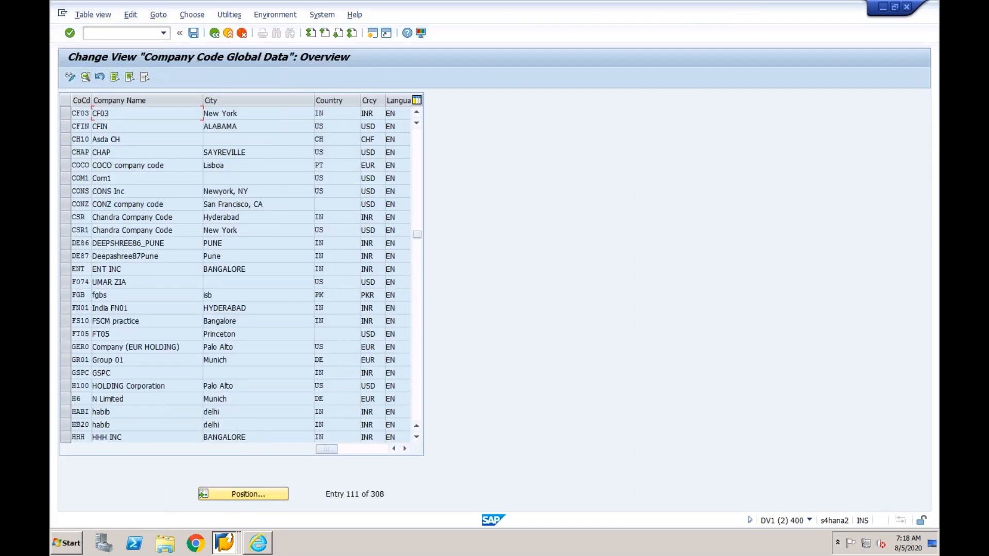
{"action": "double_click", "coordinate": [164, 116]}
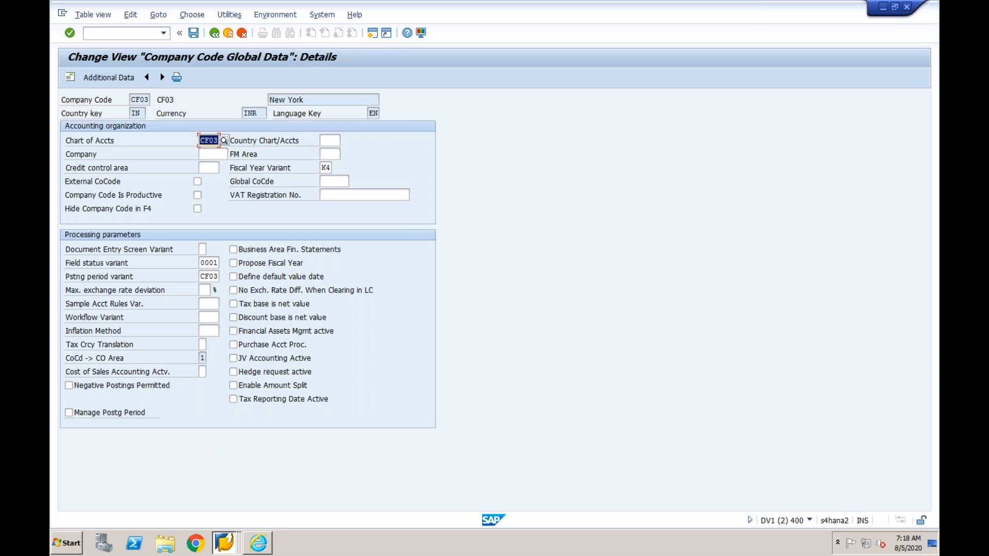
{"action": "left_click", "coordinate": [146, 100]}
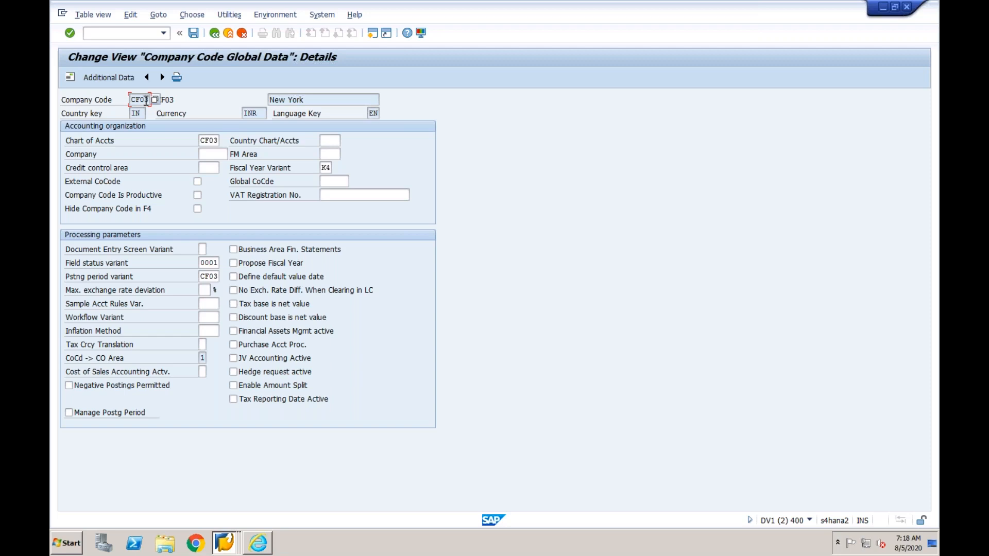
Switch back to the Display IMG session and expand Mapping > Define Value Mapping (Code Mapping) under the target system settings
{"action": "left_click", "coordinate": [230, 542]}
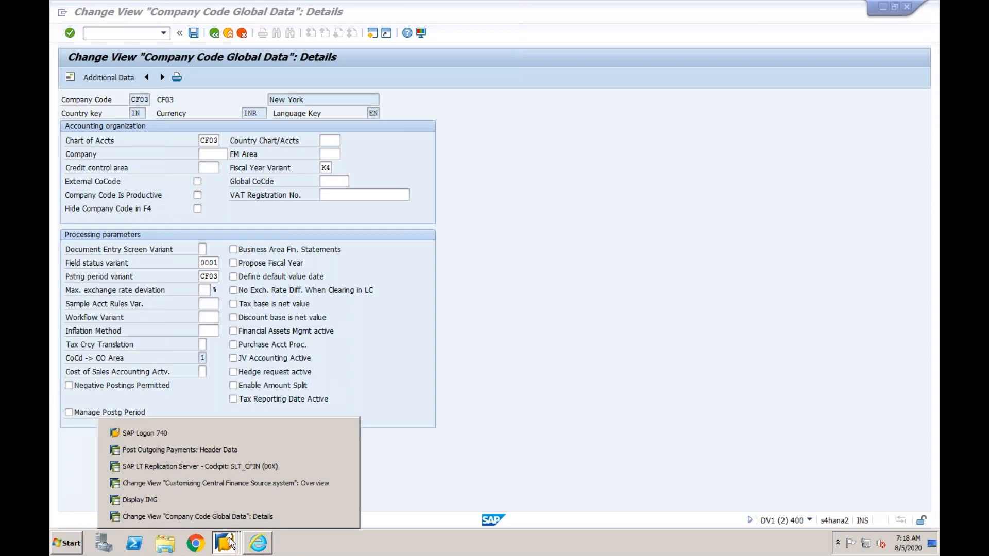
{"action": "left_click", "coordinate": [228, 503]}
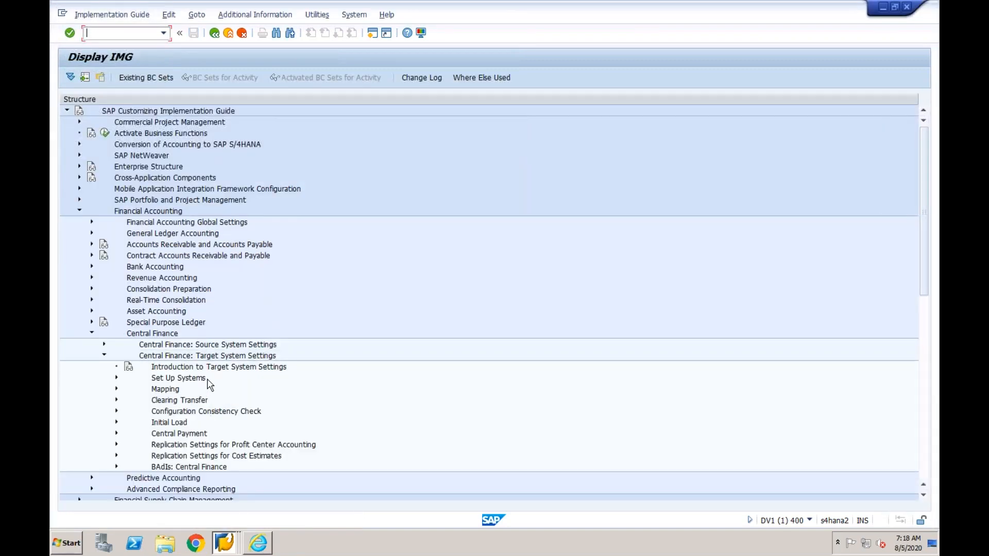
{"action": "left_click", "coordinate": [157, 390]}
{"action": "left_click", "coordinate": [116, 390]}
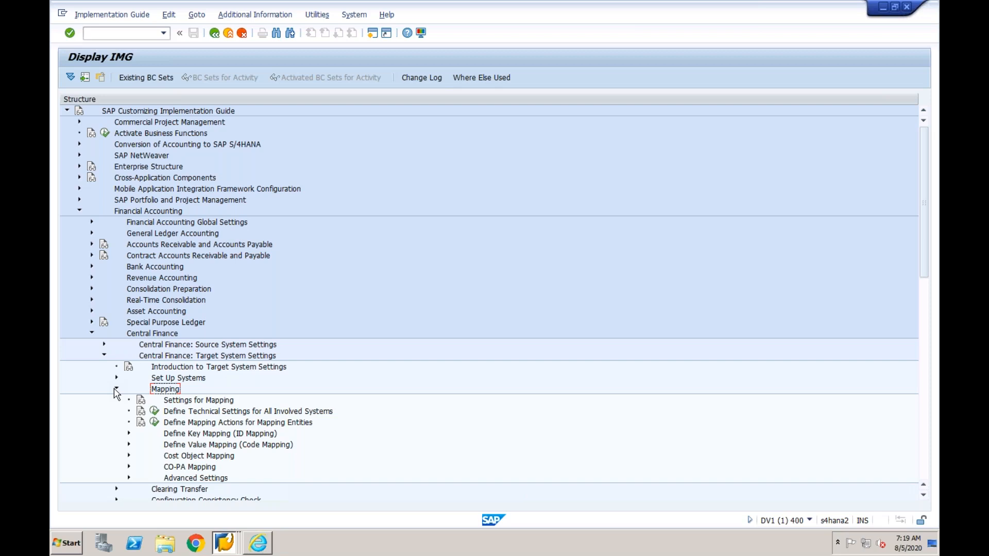
{"action": "left_click", "coordinate": [185, 436]}
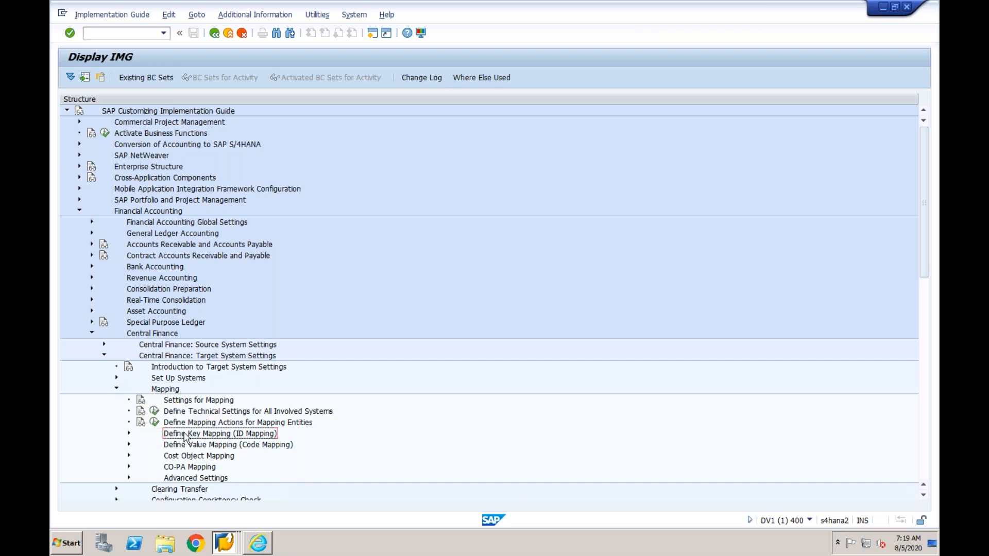
{"action": "left_click", "coordinate": [185, 448]}
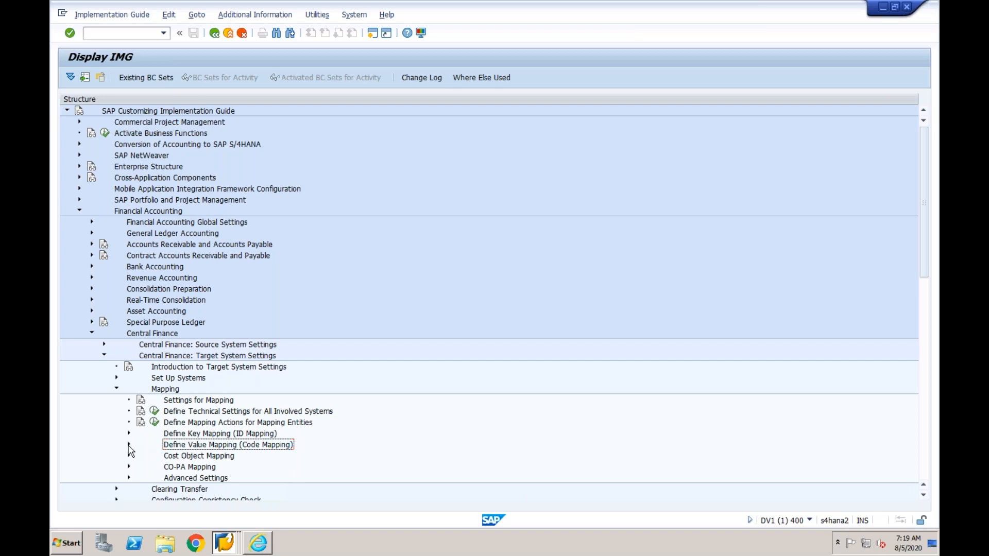
{"action": "left_click", "coordinate": [129, 445]}
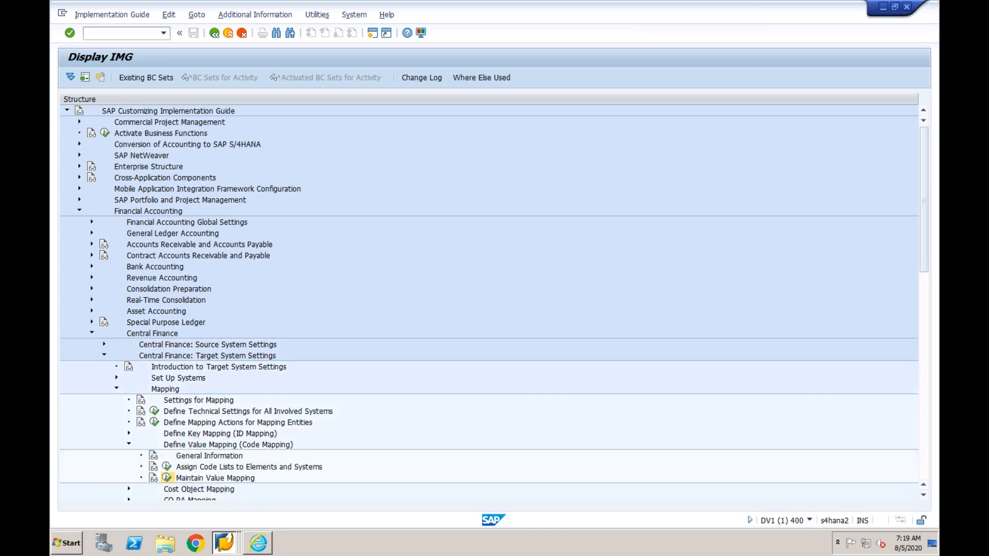
Open Maintain Value Mapping and display the BUKRS value mapping defined for list agency EPXCLNT800
{"action": "left_click", "coordinate": [166, 478]}
{"action": "left_click", "coordinate": [346, 346]}
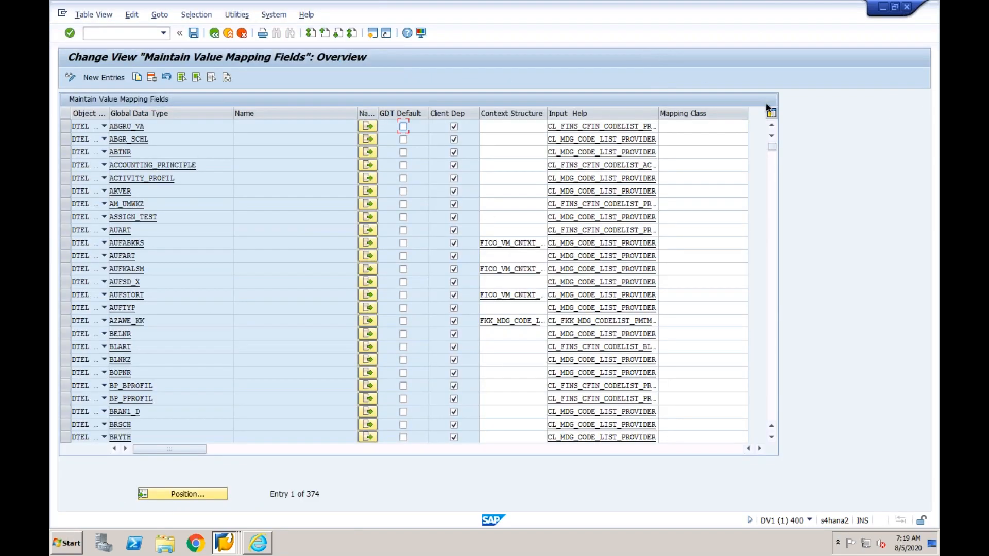
{"action": "left_click", "coordinate": [770, 188]}
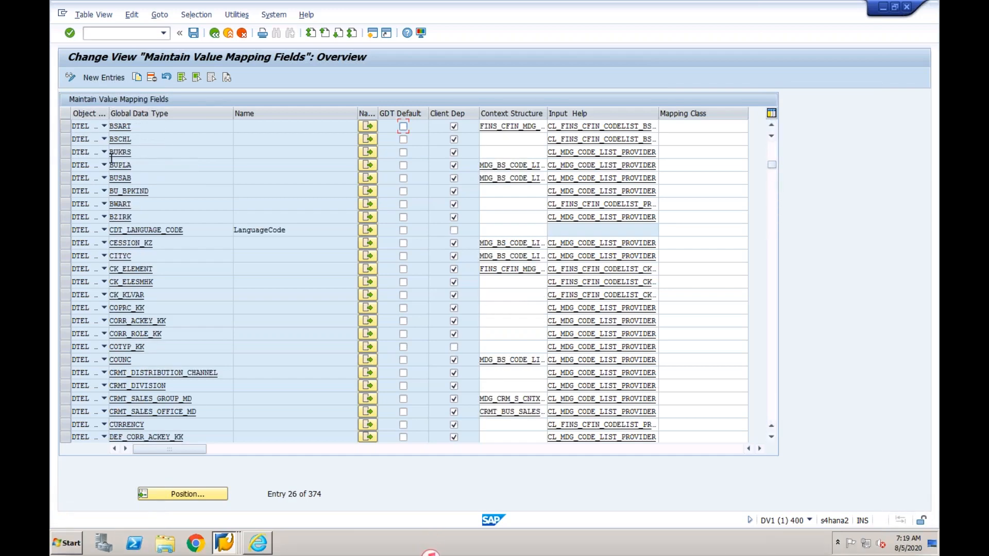
{"action": "left_click", "coordinate": [368, 153]}
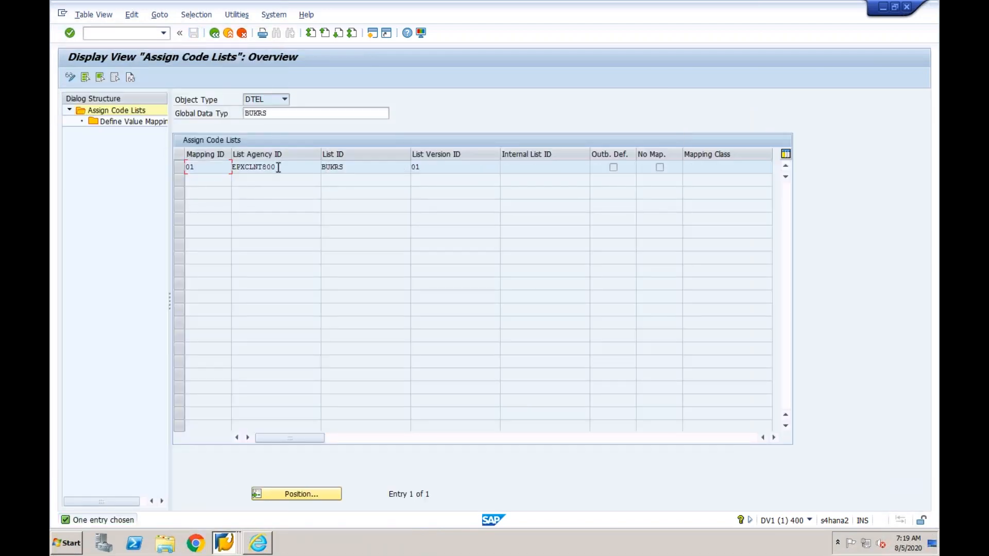
{"action": "left_click_drag", "start_coordinate": [324, 166], "coordinate": [231, 166]}
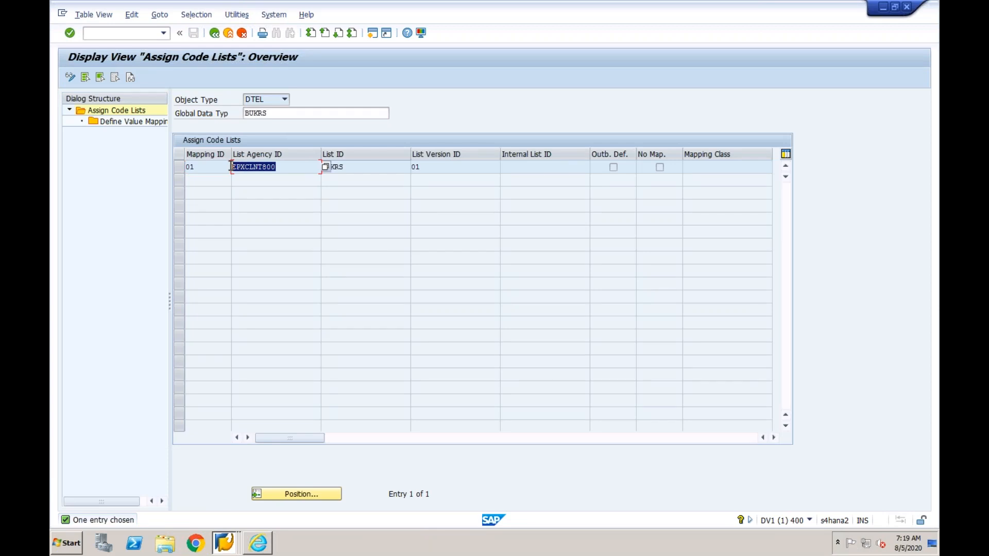
{"action": "left_click", "coordinate": [179, 167]}
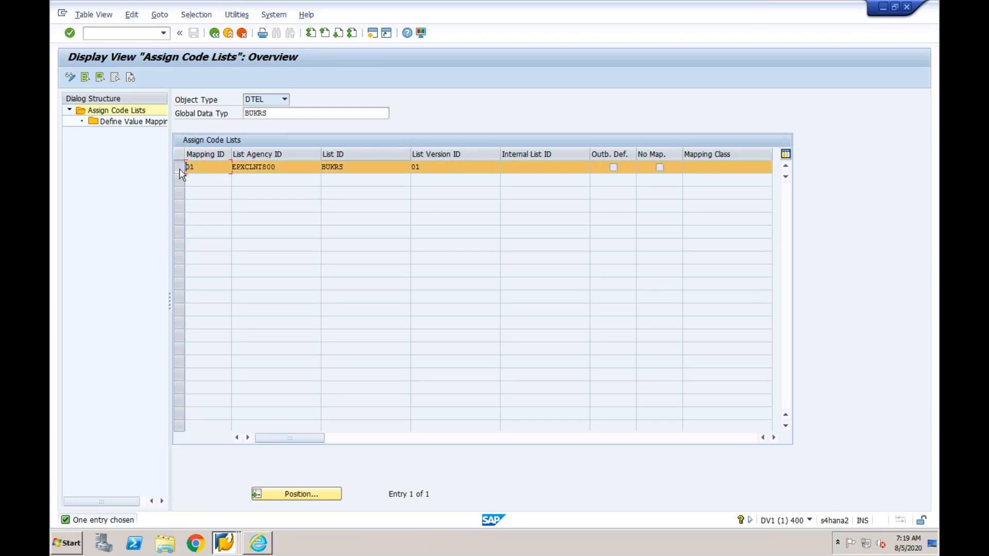
{"action": "double_click", "coordinate": [141, 123]}
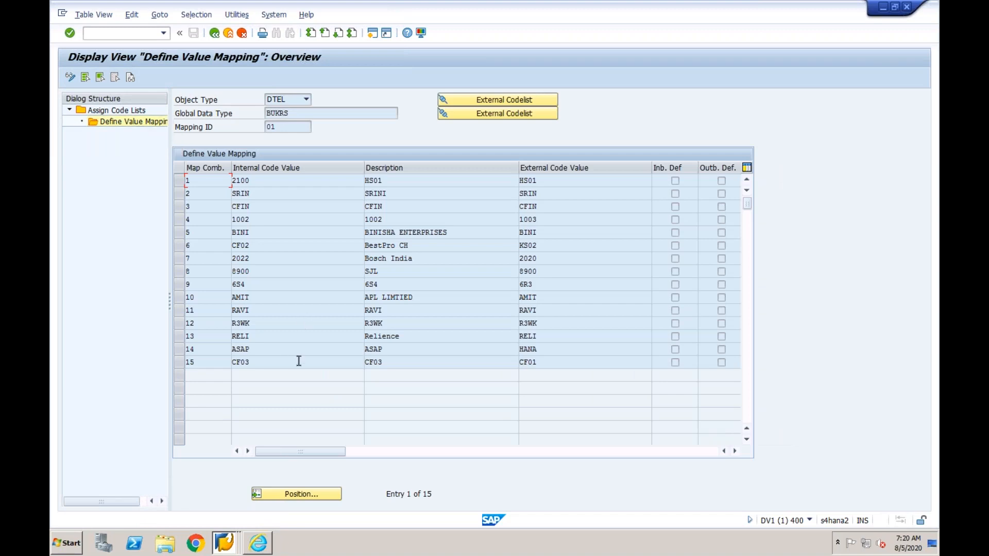
Examine the company code mapping entry that links internal code value CF03 to external code value CF01
{"action": "left_click_drag", "start_coordinate": [546, 357], "coordinate": [519, 359]}
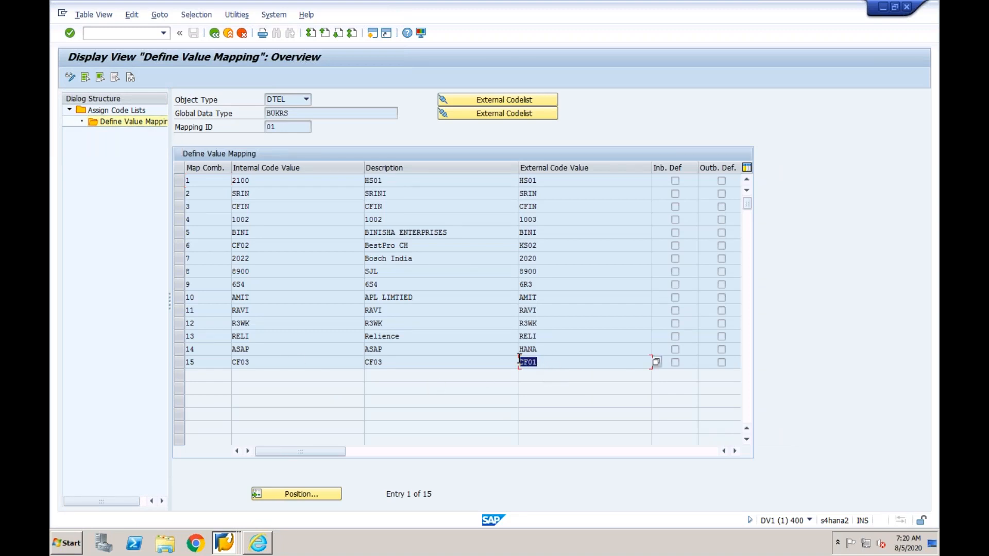
{"action": "left_click", "coordinate": [545, 362]}
{"action": "left_click_drag", "start_coordinate": [545, 363], "coordinate": [518, 362]}
{"action": "left_click_drag", "start_coordinate": [262, 360], "coordinate": [230, 365]}
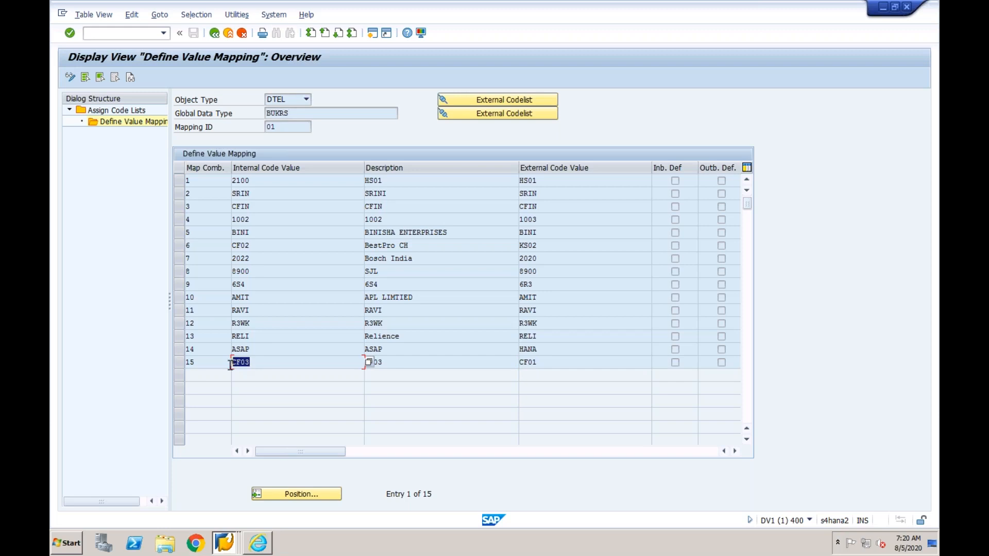
{"action": "left_click", "coordinate": [260, 361]}
{"action": "double_click", "coordinate": [234, 362]}
{"action": "left_click_drag", "start_coordinate": [551, 363], "coordinate": [514, 362]}
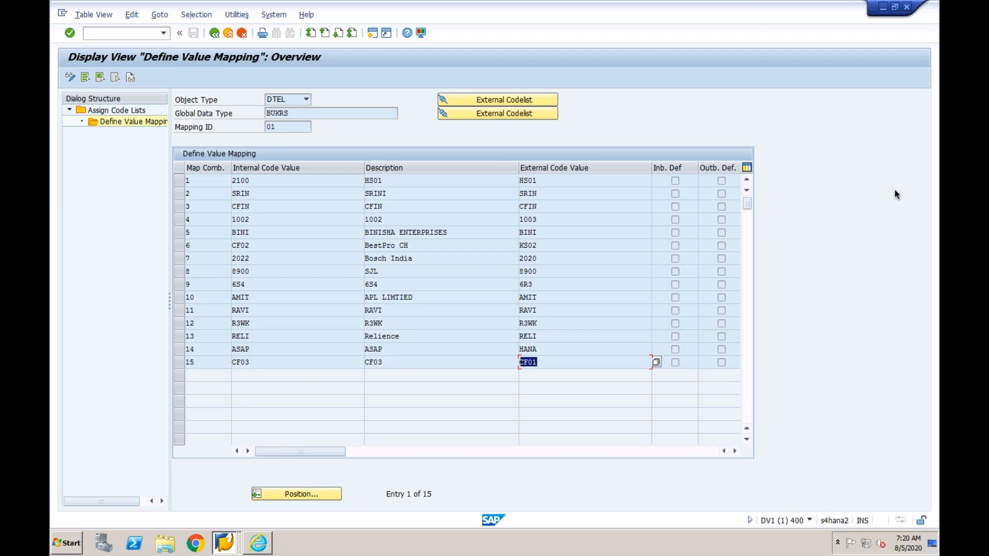
{"action": "key", "text": "Right"}
{"action": "left_click", "coordinate": [433, 364]}
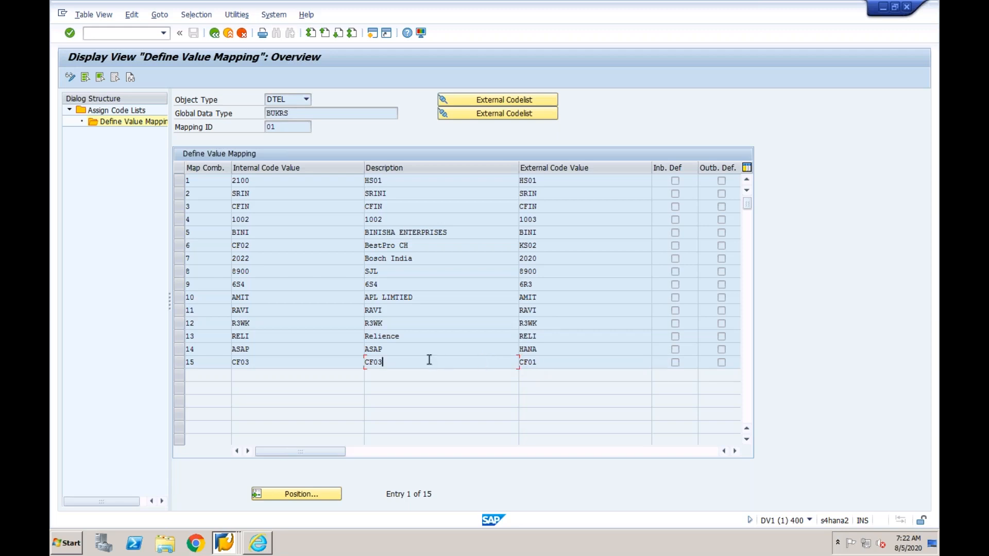
Leave the BUKRS value mapping, look over the start of the value mapping fields list and return to the implementation guide
{"action": "left_click", "coordinate": [215, 34]}
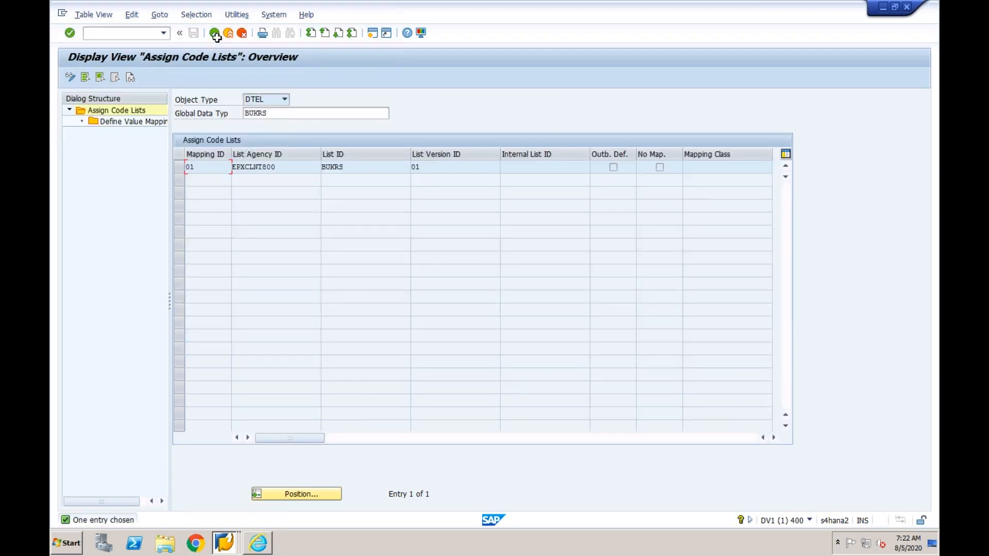
{"action": "left_click", "coordinate": [215, 35]}
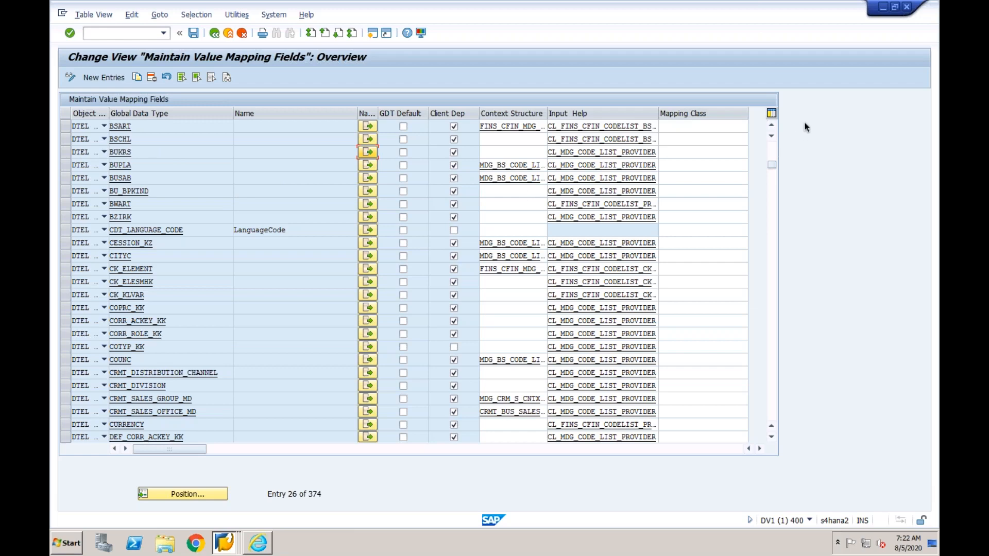
{"action": "left_click", "coordinate": [771, 153]}
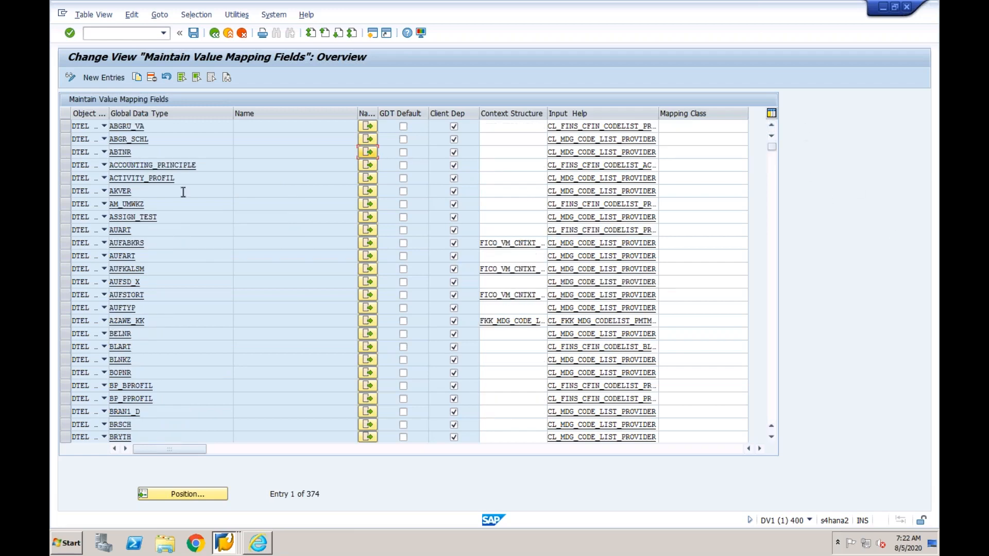
{"action": "left_click", "coordinate": [156, 195]}
{"action": "left_click", "coordinate": [215, 33]}
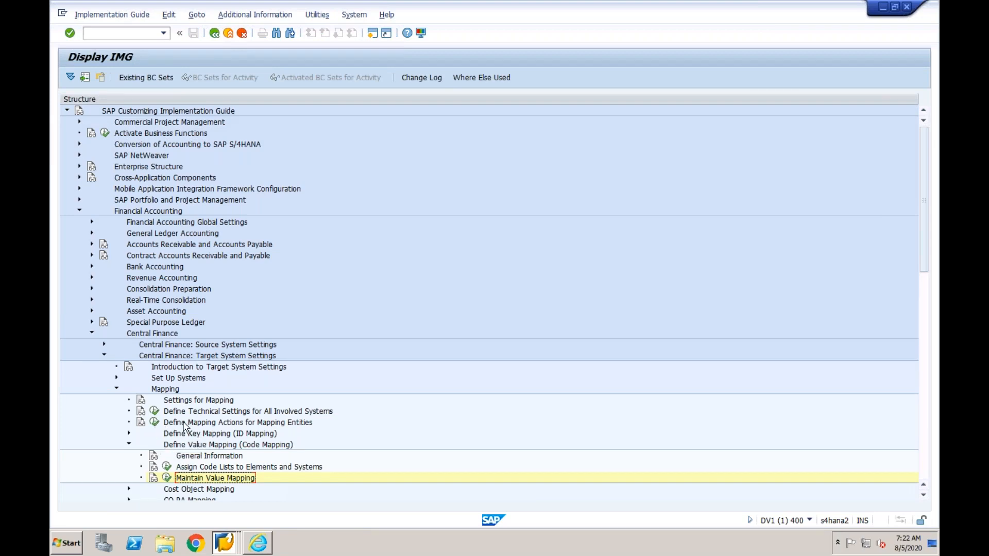
Open Define Mapping Actions for Mapping Entities, check the mapping action options for document type BLART, and return to the entity list
{"action": "left_click", "coordinate": [155, 424]}
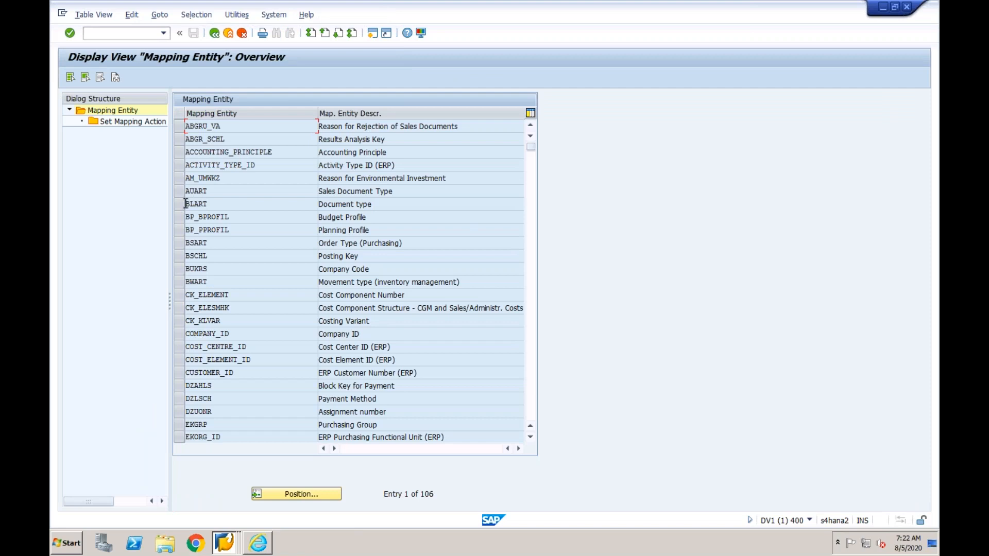
{"action": "left_click", "coordinate": [179, 205]}
{"action": "double_click", "coordinate": [139, 125]}
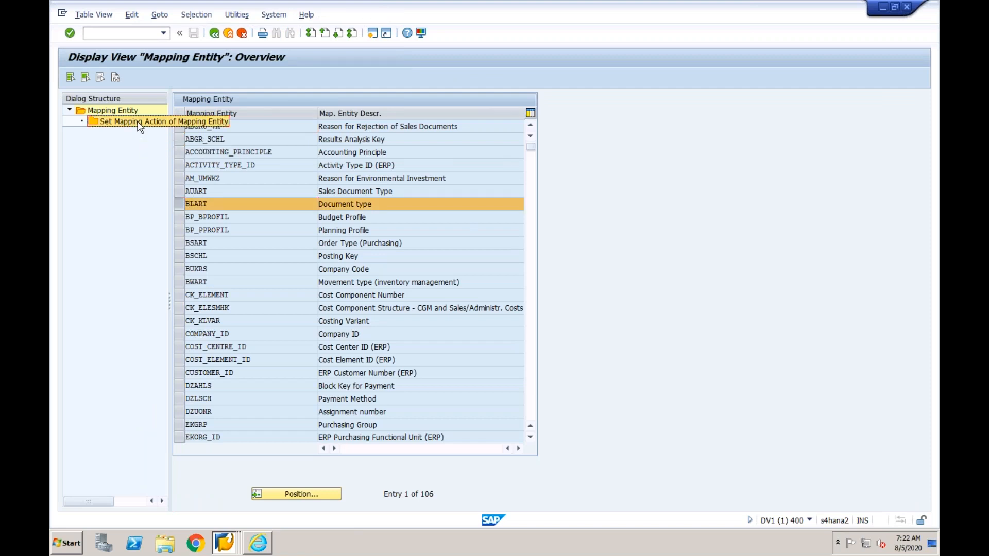
{"action": "left_click", "coordinate": [445, 153]}
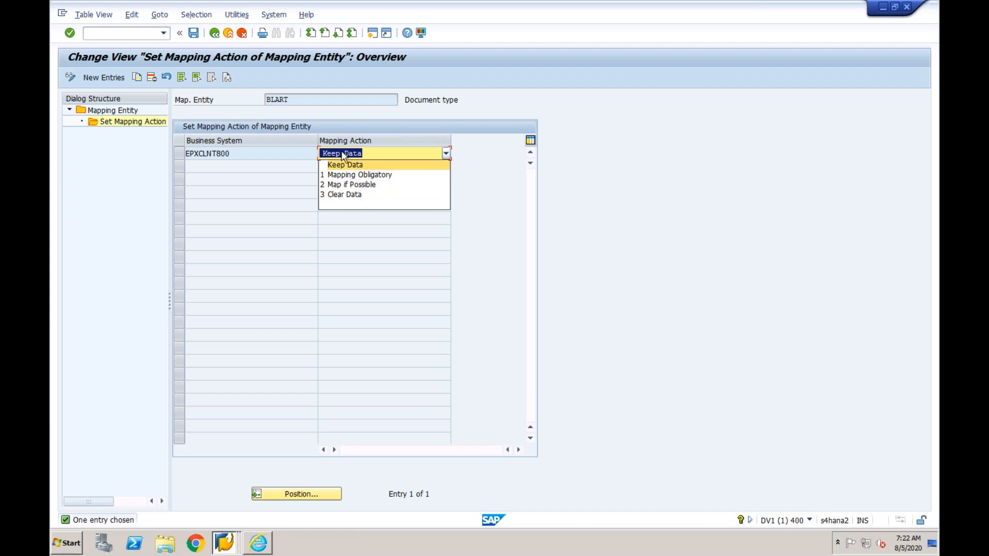
{"action": "left_click", "coordinate": [311, 159]}
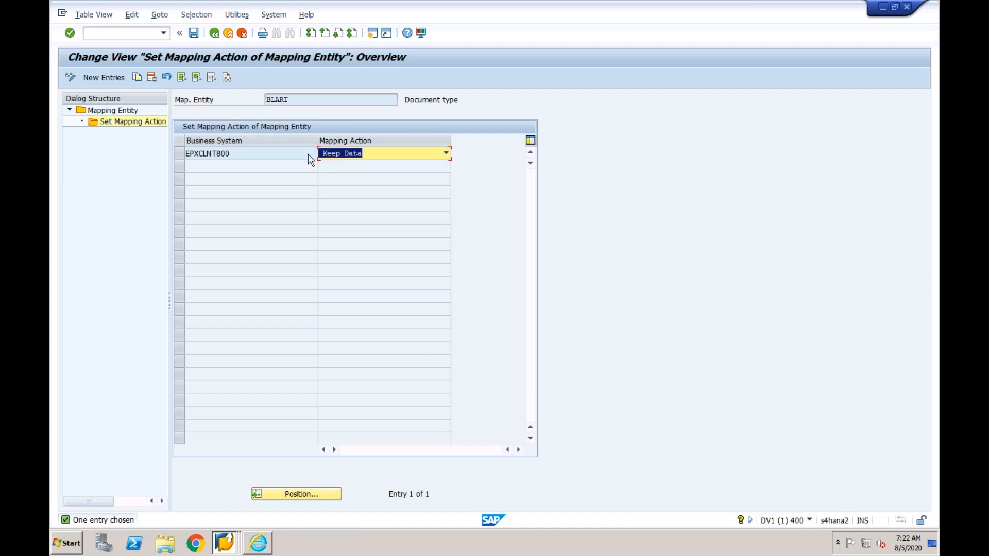
{"action": "left_click", "coordinate": [296, 154]}
{"action": "left_click", "coordinate": [214, 34]}
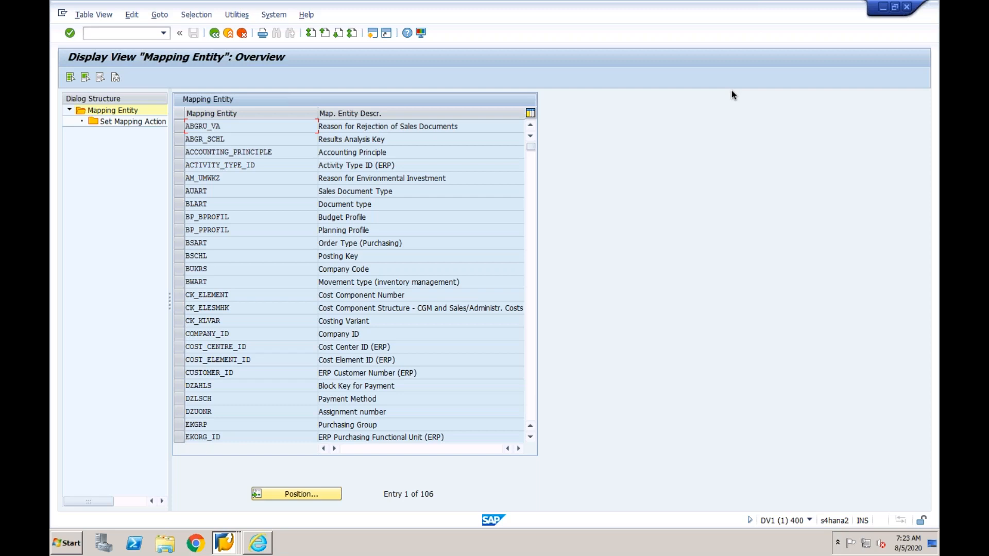
Switch to the EPX source system session, run /ncfinimg and try to open General Settings under Central Finance: Source System Settings
{"action": "left_click", "coordinate": [225, 542]}
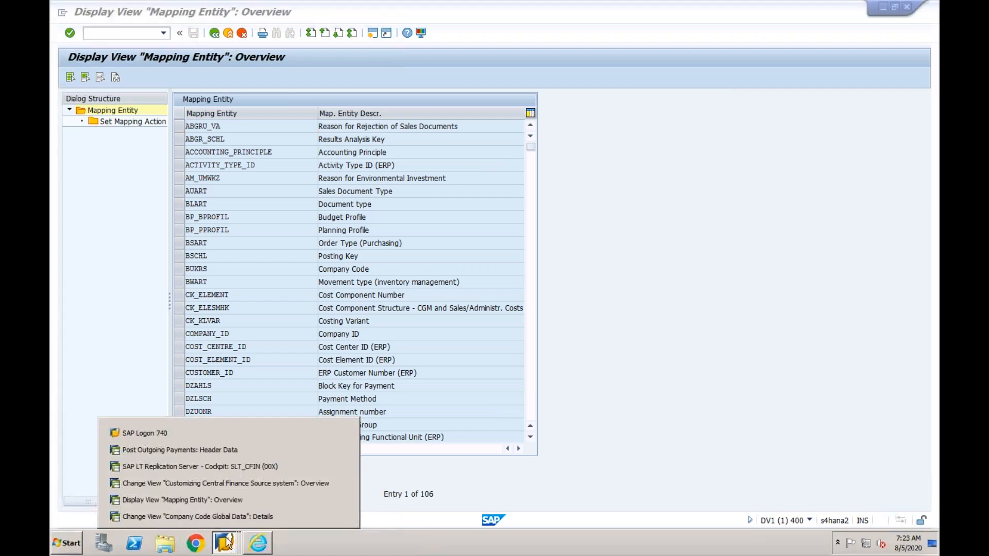
{"action": "left_click", "coordinate": [238, 450]}
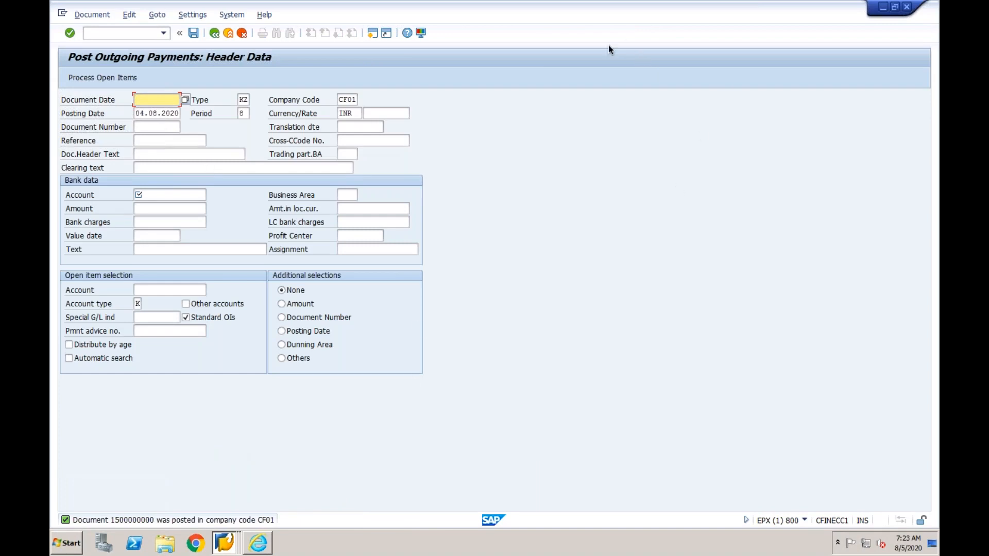
{"action": "left_click", "coordinate": [164, 34]}
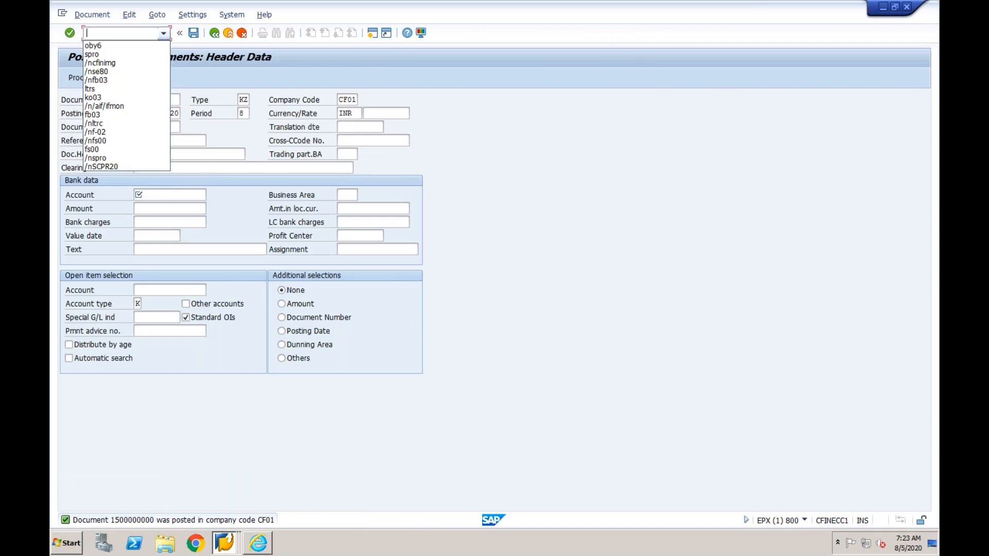
{"action": "left_click", "coordinate": [133, 62]}
{"action": "key", "text": "Return"}
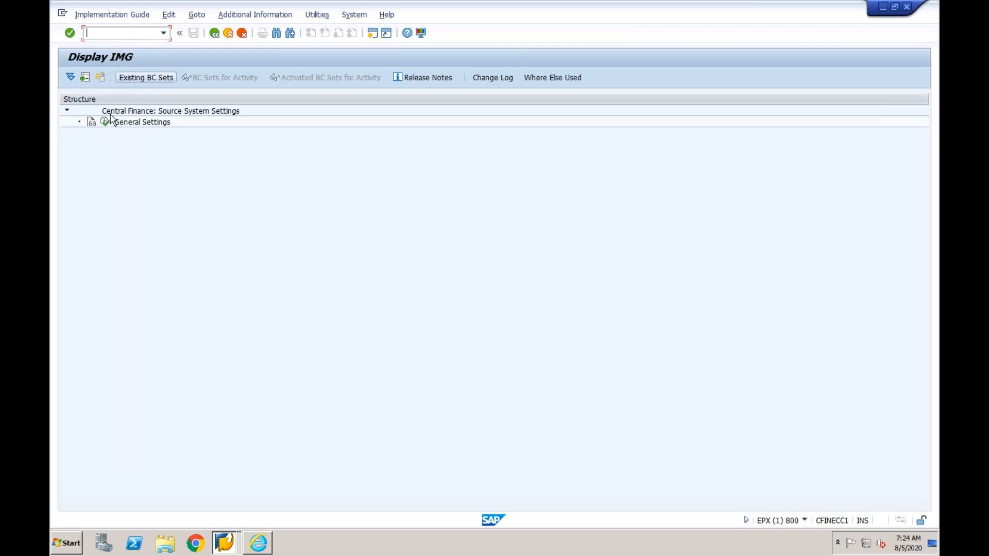
{"action": "left_click", "coordinate": [105, 124]}
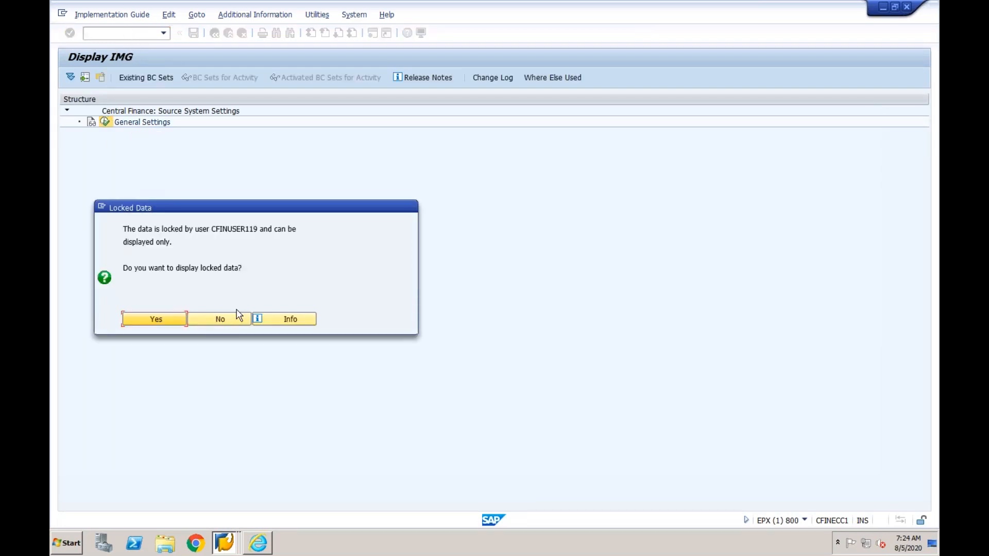
Switch to the open session showing the Customizing Central Finance Source system overview
{"action": "left_click", "coordinate": [223, 544]}
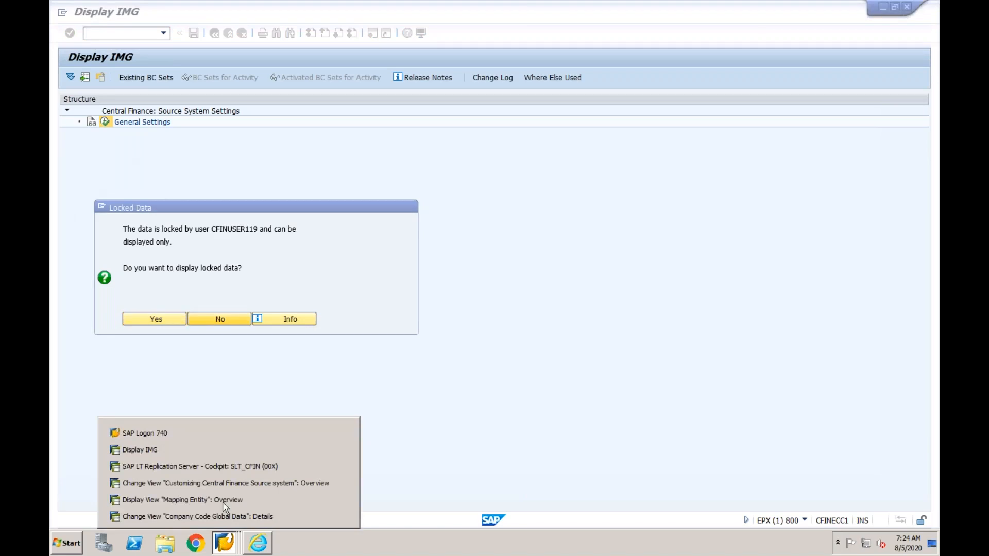
{"action": "left_click", "coordinate": [228, 467]}
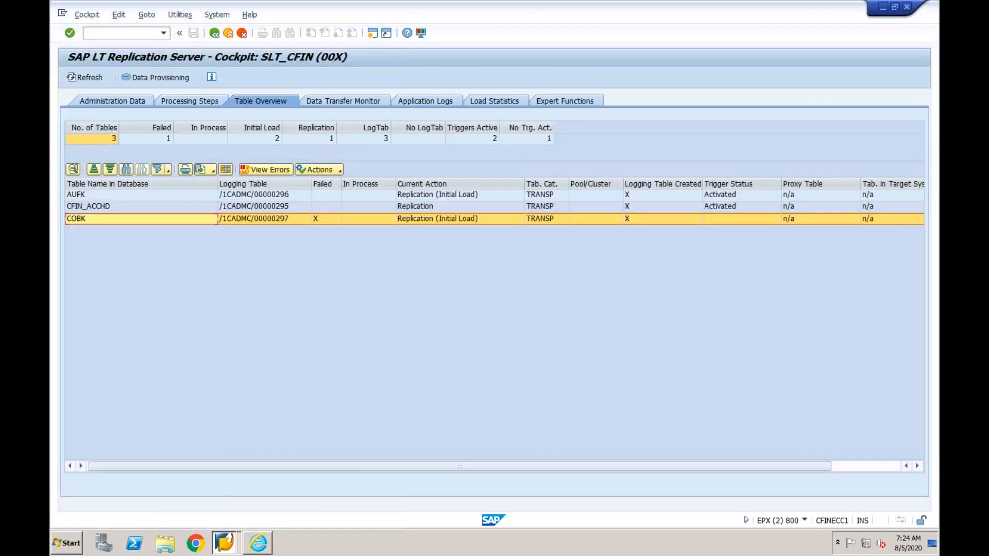
{"action": "left_click", "coordinate": [225, 545]}
{"action": "left_click", "coordinate": [222, 483]}
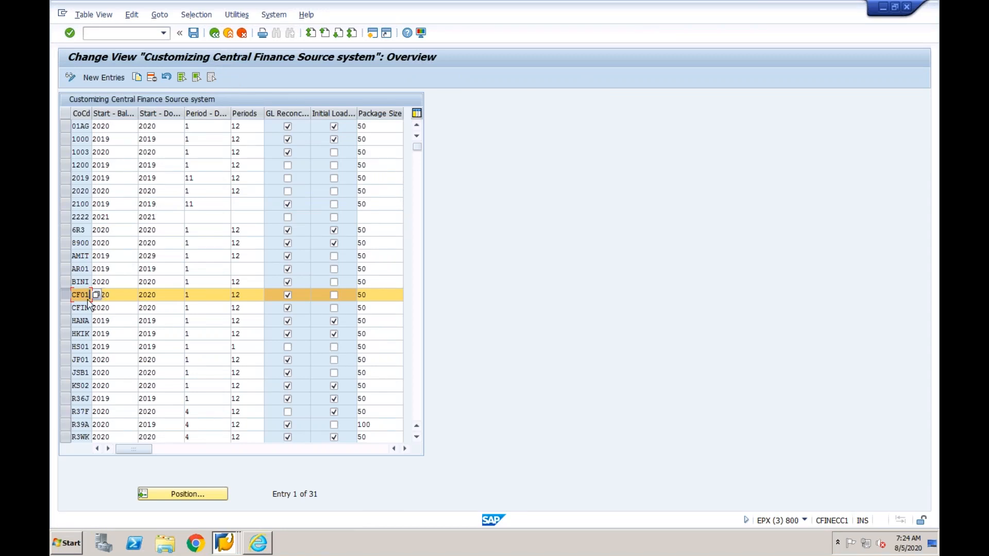
Examine company code CF01's start year for balances and its start year and period for documents
{"action": "left_click", "coordinate": [111, 295]}
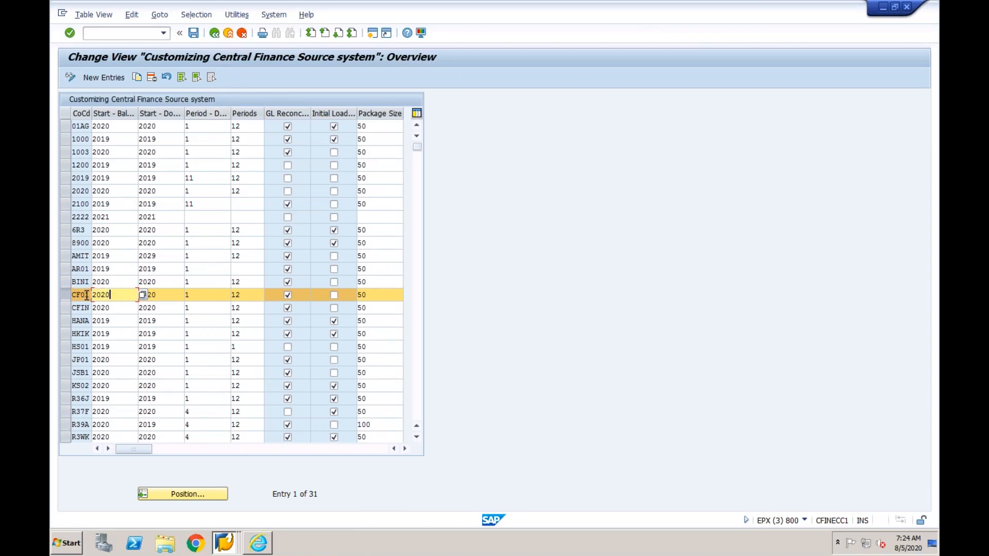
{"action": "left_click_drag", "start_coordinate": [116, 295], "coordinate": [86, 296]}
{"action": "mouse_move", "coordinate": [167, 295]}
{"action": "left_mouse_down"}
{"action": "mouse_move", "coordinate": [137, 295]}
{"action": "mouse_move", "coordinate": [184, 295]}
{"action": "left_mouse_up"}
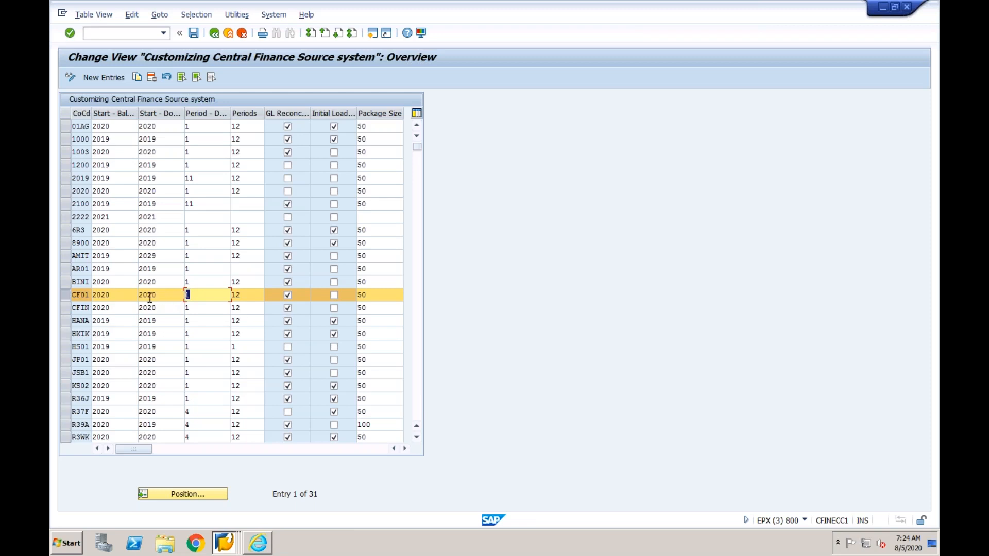
{"action": "left_click", "coordinate": [87, 295]}
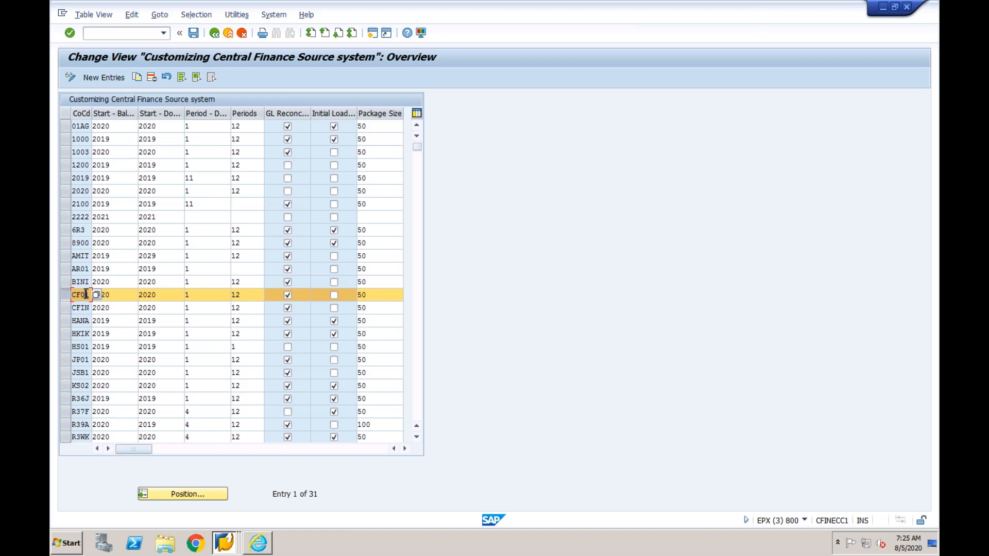
{"action": "left_click", "coordinate": [115, 295]}
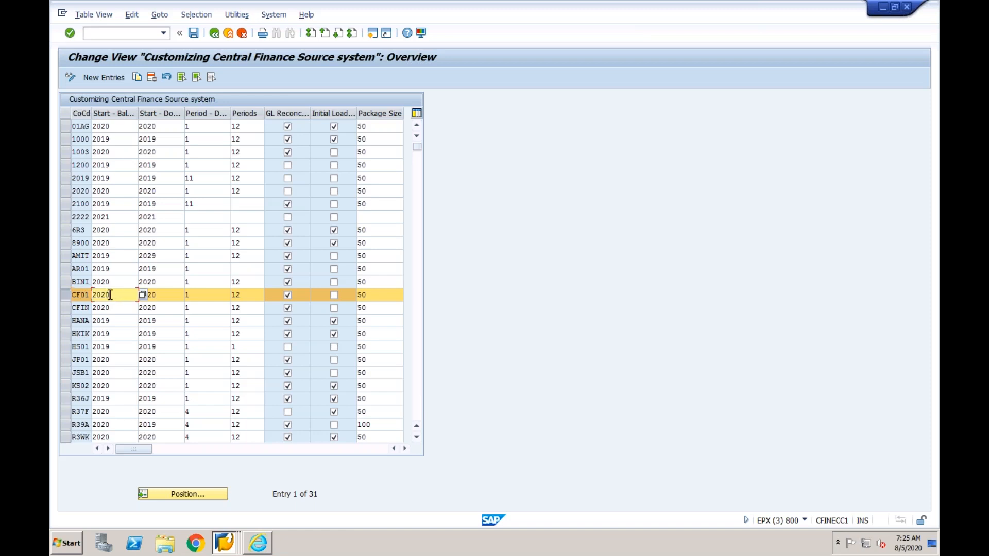
{"action": "left_click_drag", "start_coordinate": [114, 294], "coordinate": [92, 294]}
{"action": "left_click", "coordinate": [115, 296]}
{"action": "left_click", "coordinate": [160, 296]}
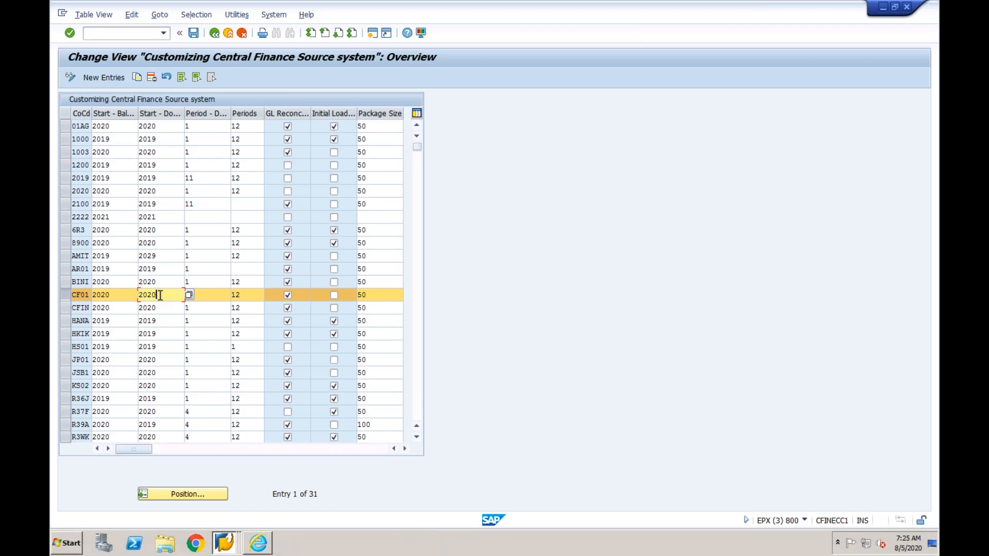
{"action": "left_click_drag", "start_coordinate": [164, 294], "coordinate": [140, 292]}
{"action": "left_click_drag", "start_coordinate": [201, 295], "coordinate": [183, 294]}
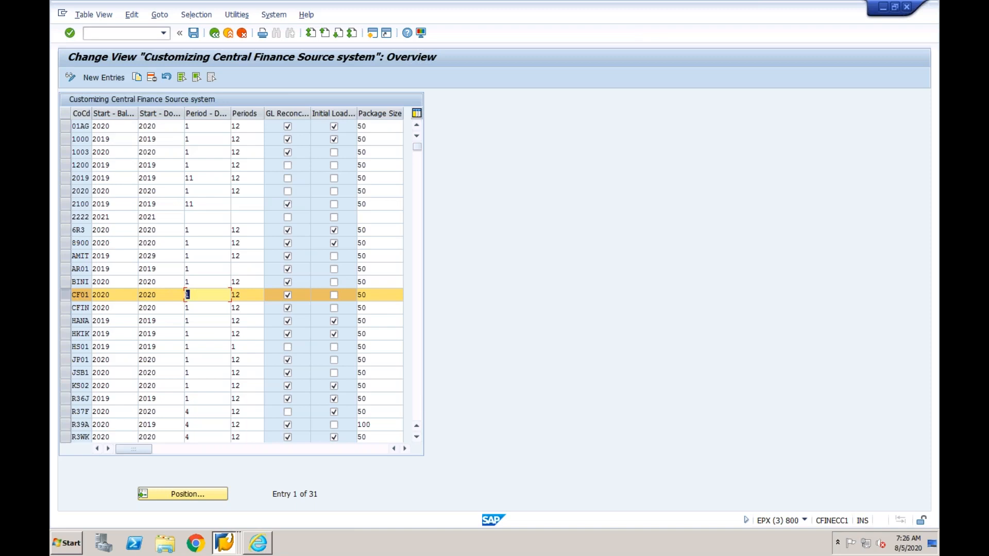
Compare CF01's balance start year with its document start year and period, and check its Periods value
{"action": "left_click", "coordinate": [126, 294]}
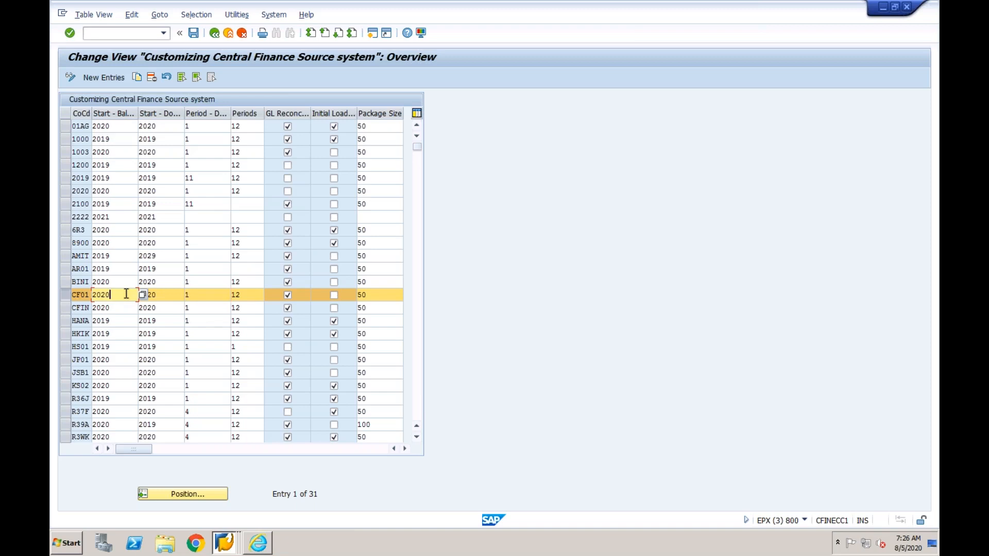
{"action": "left_click", "coordinate": [162, 295]}
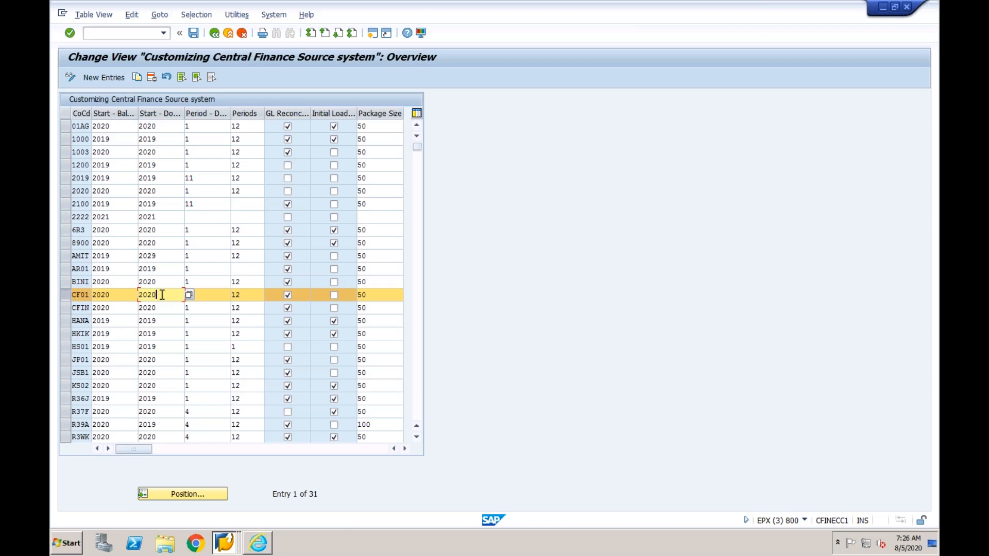
{"action": "left_click", "coordinate": [204, 297]}
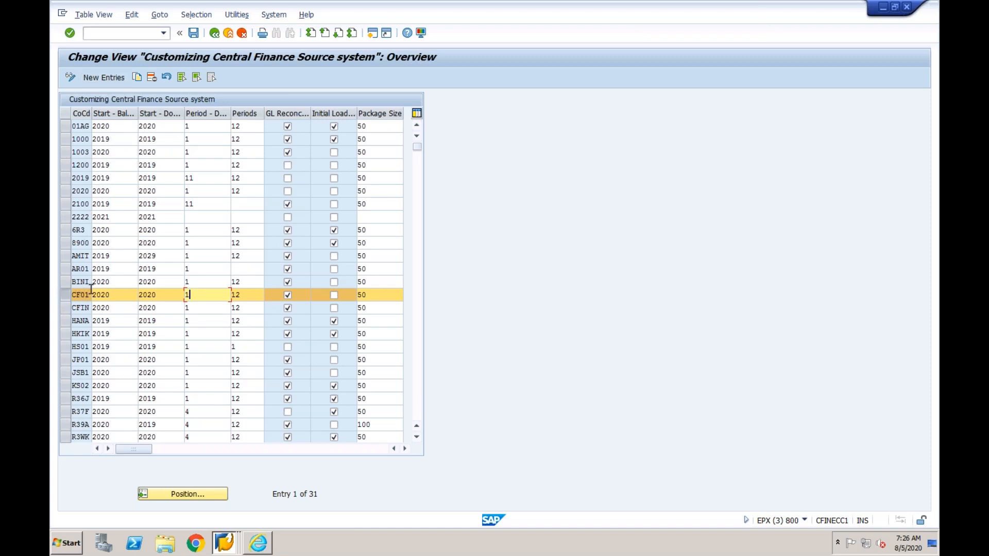
{"action": "left_click", "coordinate": [115, 296]}
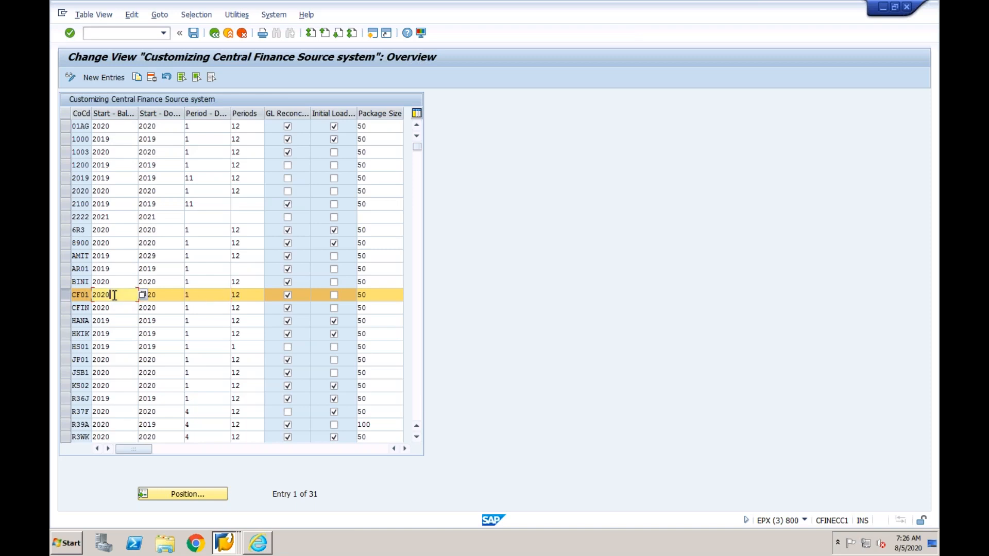
{"action": "left_click", "coordinate": [168, 295]}
{"action": "left_click", "coordinate": [205, 295]}
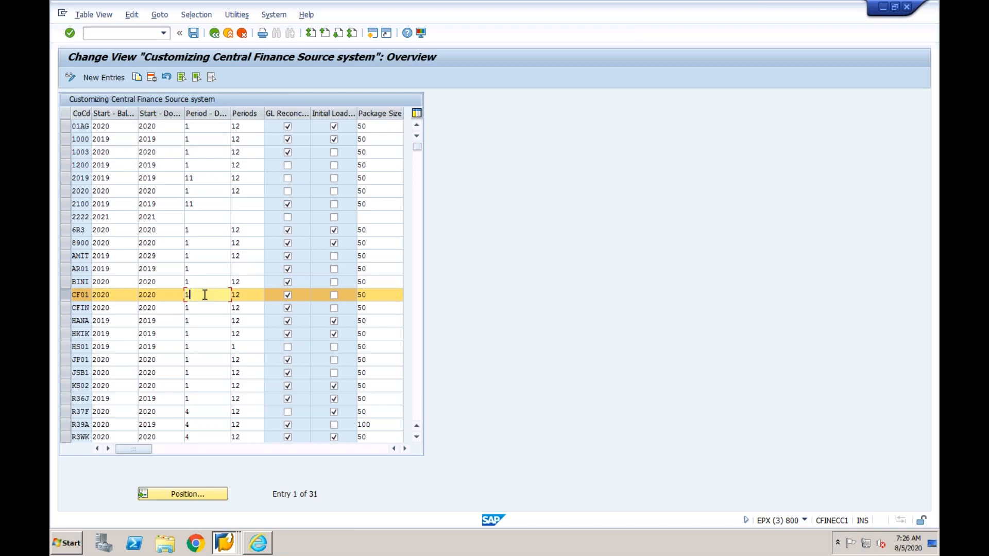
{"action": "double_click", "coordinate": [230, 294]}
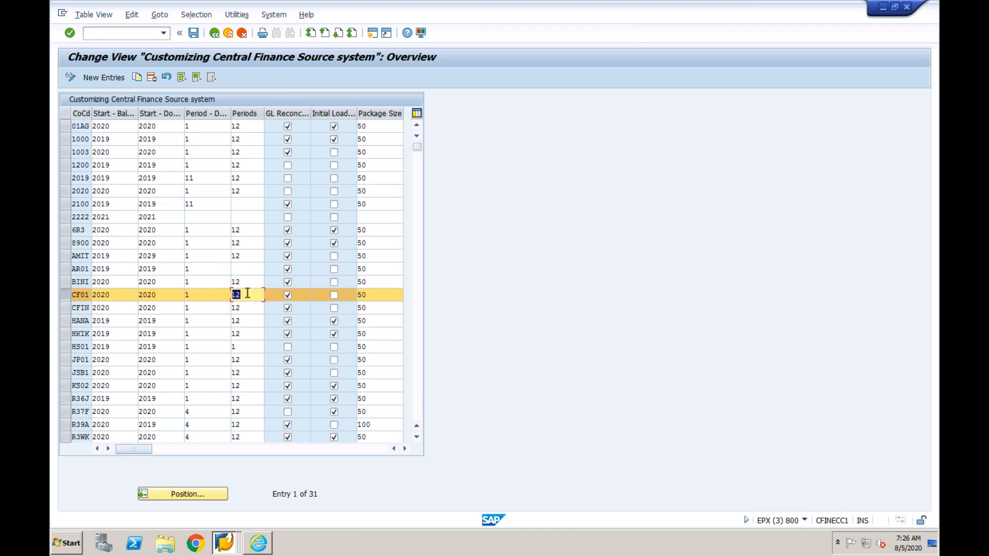
{"action": "left_click", "coordinate": [243, 295]}
{"action": "left_click_drag", "start_coordinate": [243, 295], "coordinate": [231, 295]}
{"action": "left_click", "coordinate": [128, 295]}
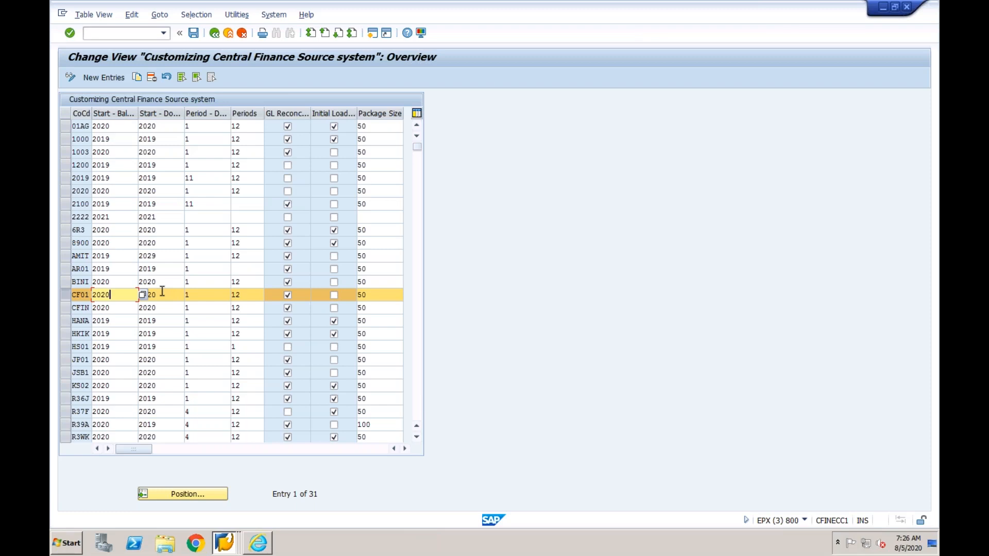
{"action": "left_click", "coordinate": [242, 295]}
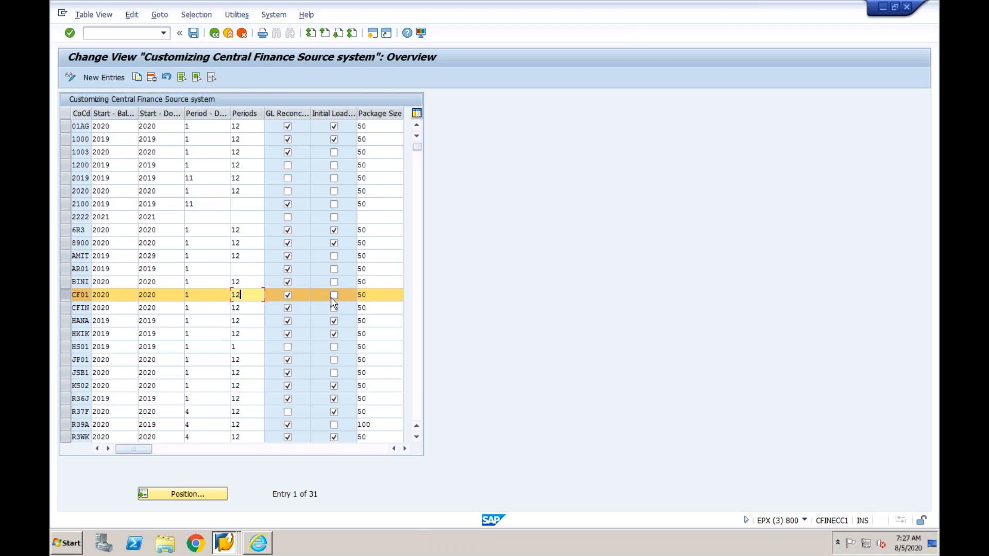
Check CF01's package size and review its balance and document start settings once more
{"action": "left_click", "coordinate": [87, 294]}
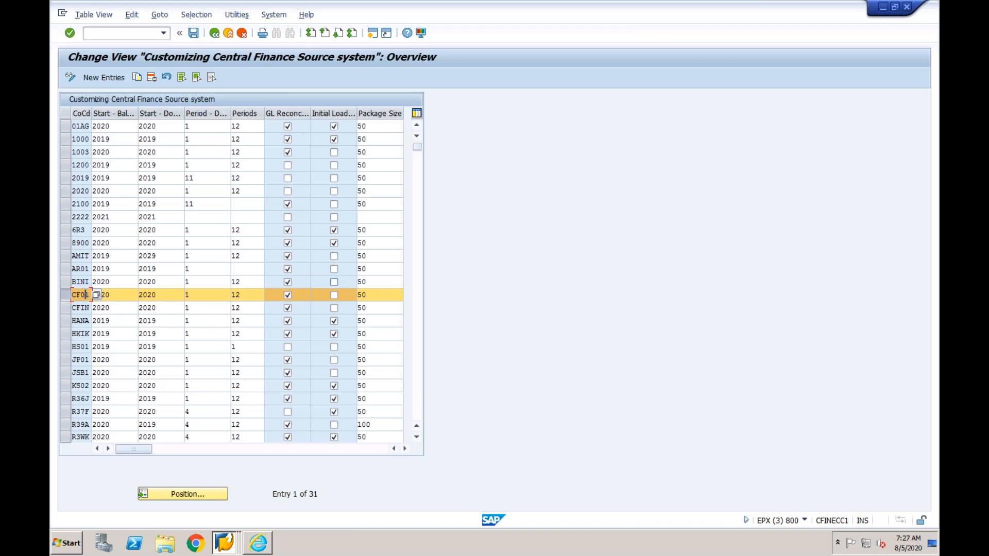
{"action": "left_click", "coordinate": [378, 296]}
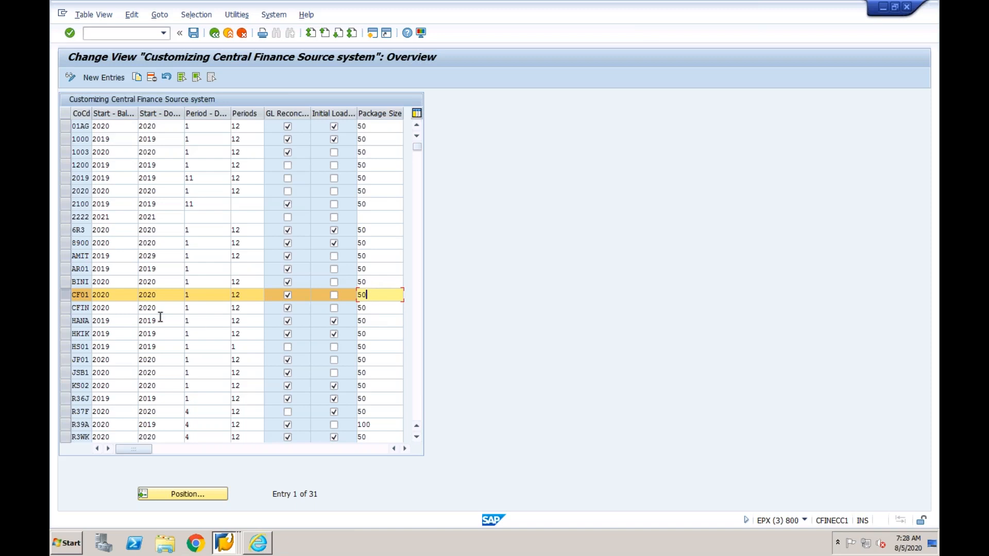
{"action": "left_click", "coordinate": [81, 295]}
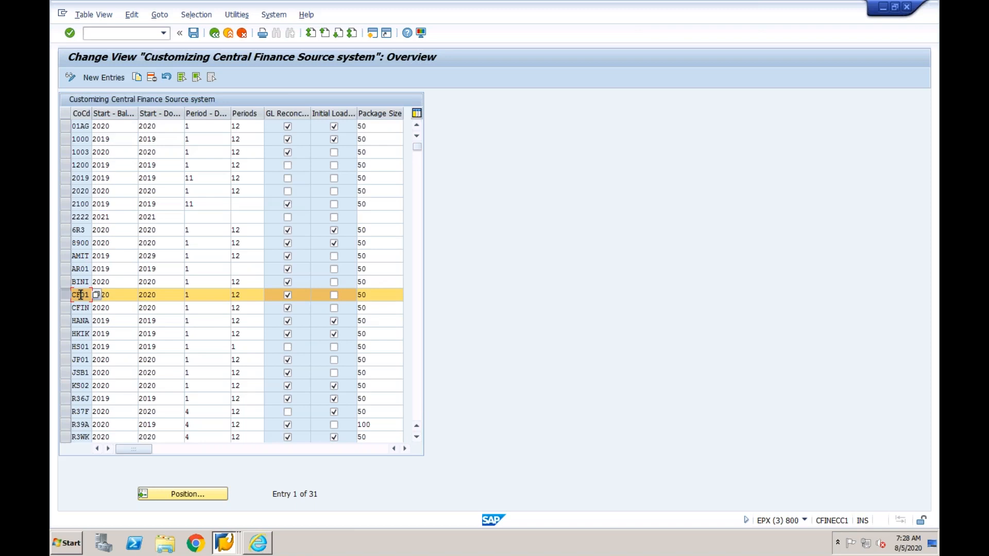
{"action": "left_click", "coordinate": [114, 291]}
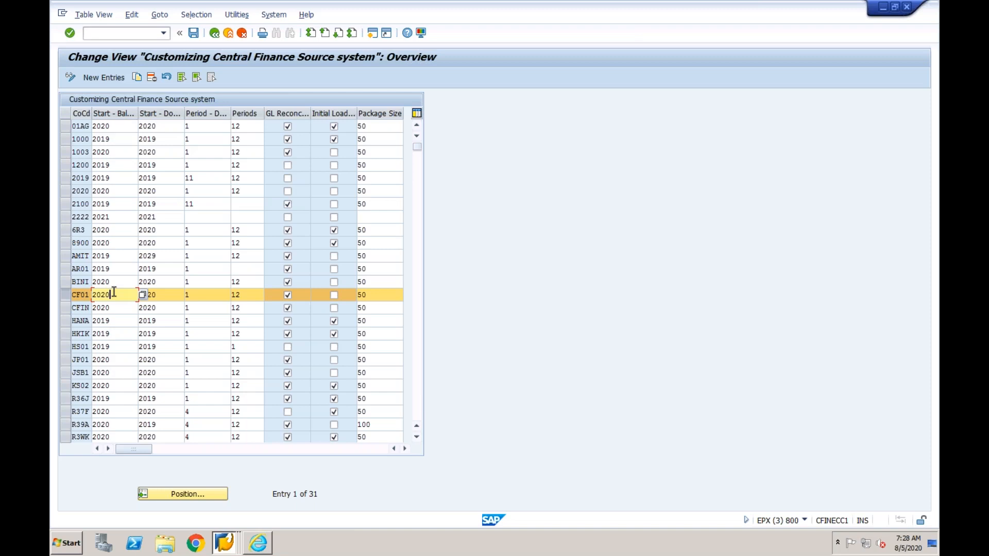
{"action": "left_click", "coordinate": [161, 294]}
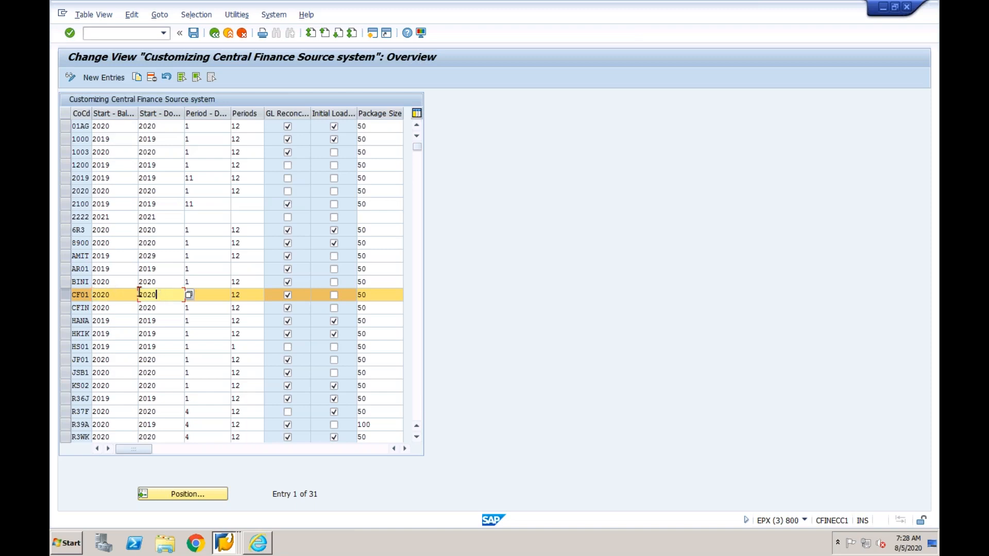
{"action": "left_click", "coordinate": [121, 294]}
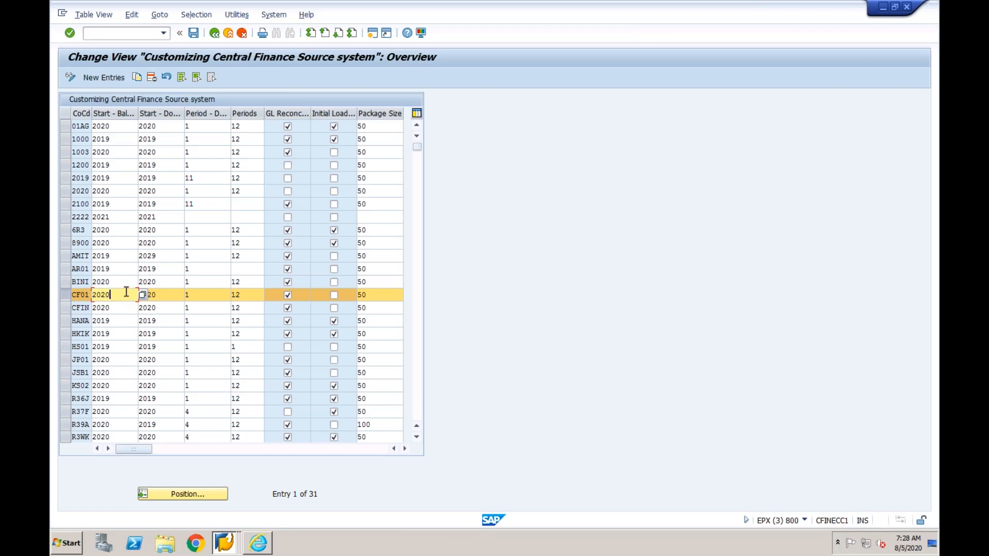
{"action": "left_click", "coordinate": [164, 296]}
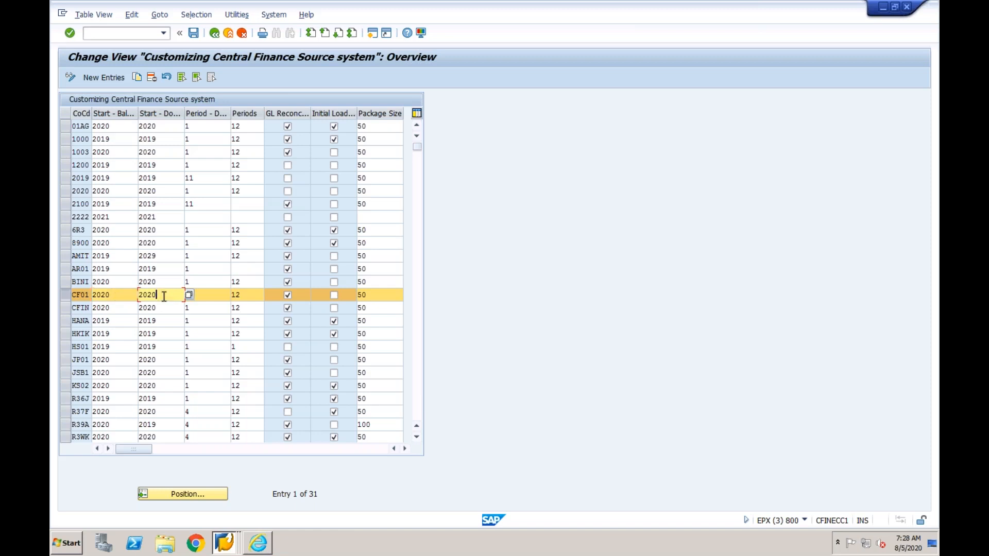
{"action": "left_click", "coordinate": [213, 296]}
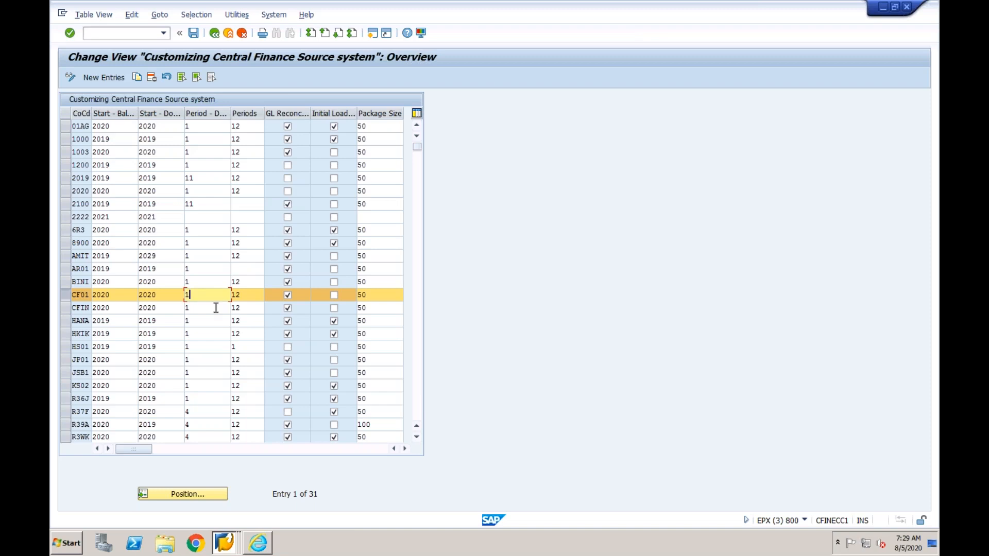
Open the SAP LT Replication Server cockpit with /nltrc, display mass transfer 00X and select table CFIN_ACCHD
{"action": "left_click", "coordinate": [230, 545]}
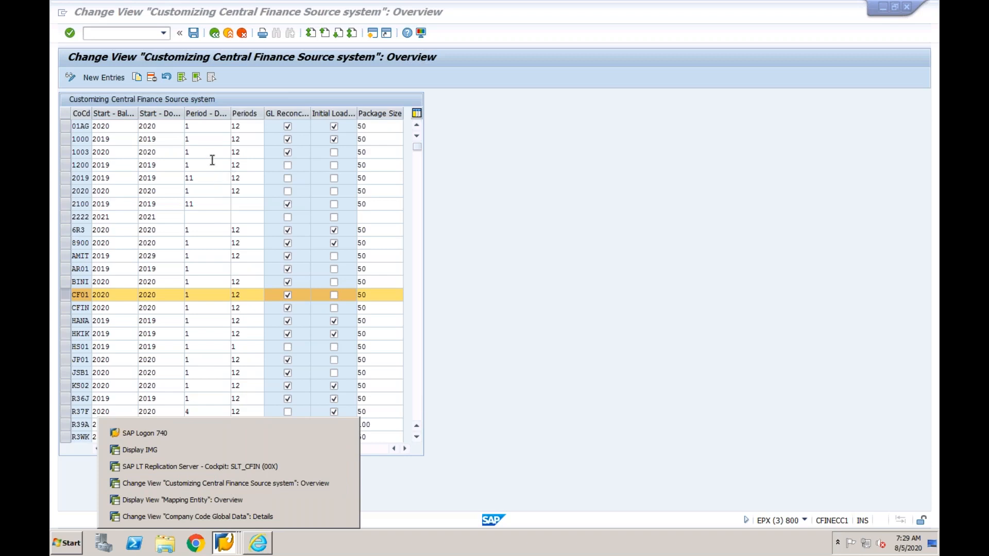
{"action": "left_click", "coordinate": [249, 87]}
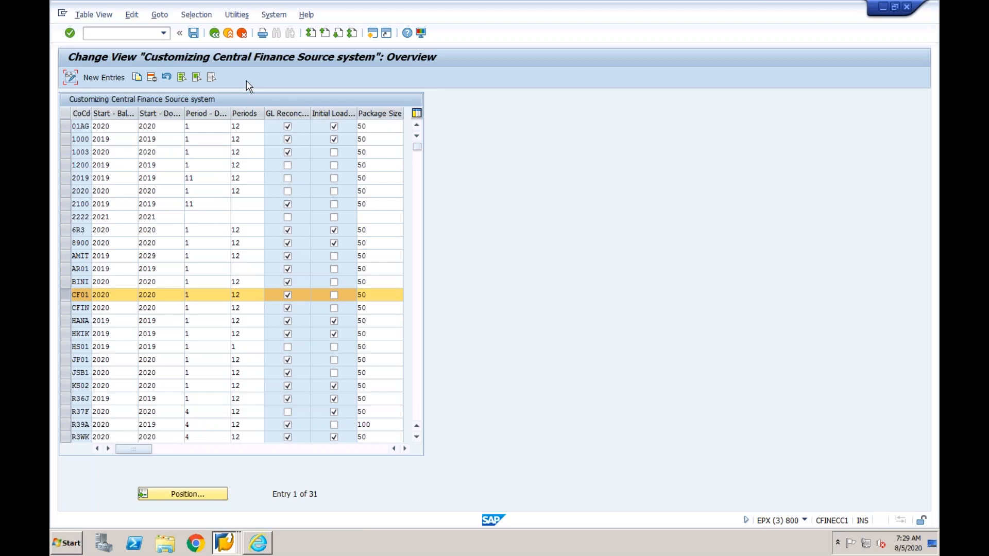
{"action": "left_click", "coordinate": [154, 33]}
{"action": "type", "text": "/nltrc"}
{"action": "key", "text": "Return"}
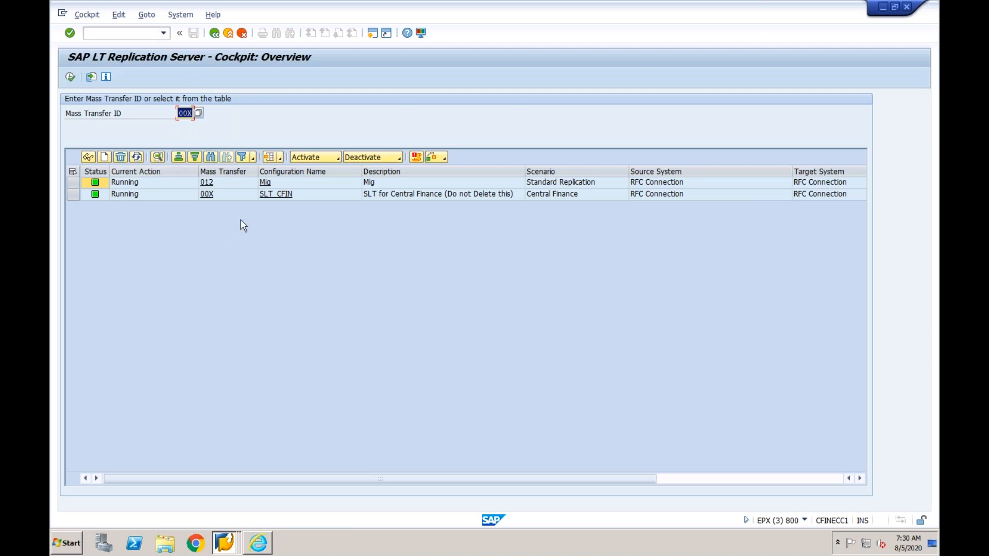
{"action": "left_click", "coordinate": [206, 194]}
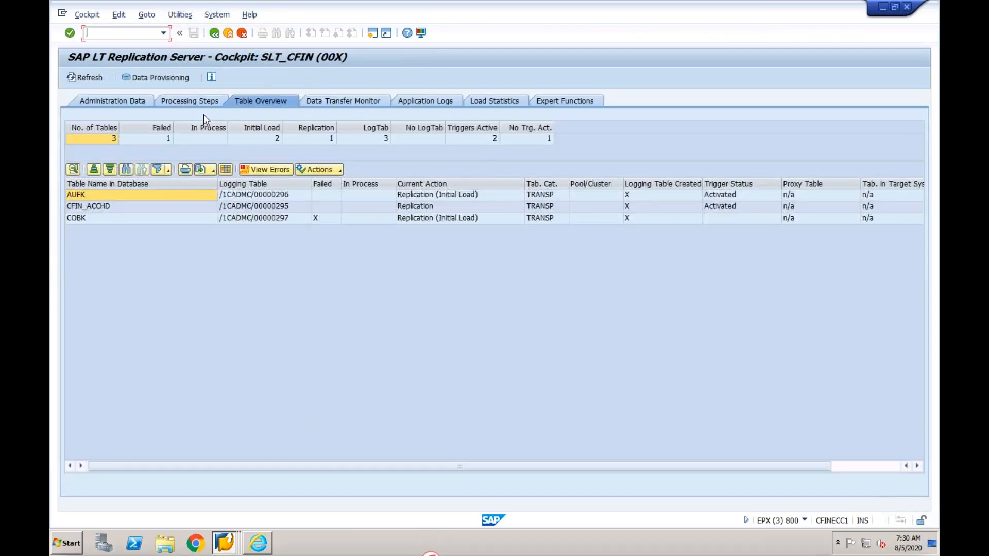
{"action": "left_click", "coordinate": [165, 207]}
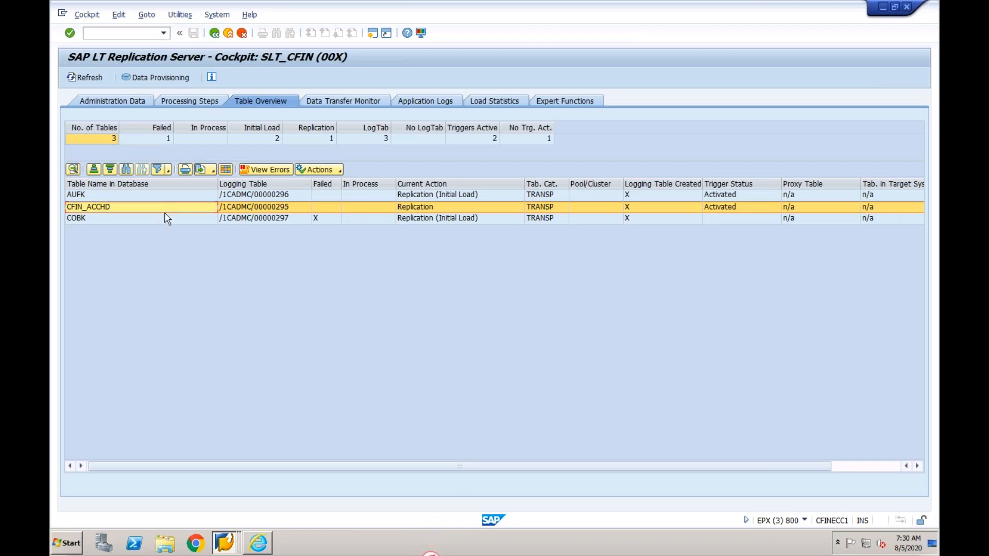
Compare the current action, failed flag and trigger status of replication tables AUFK, CFIN_ACCHD and COBK
{"action": "left_click", "coordinate": [163, 220]}
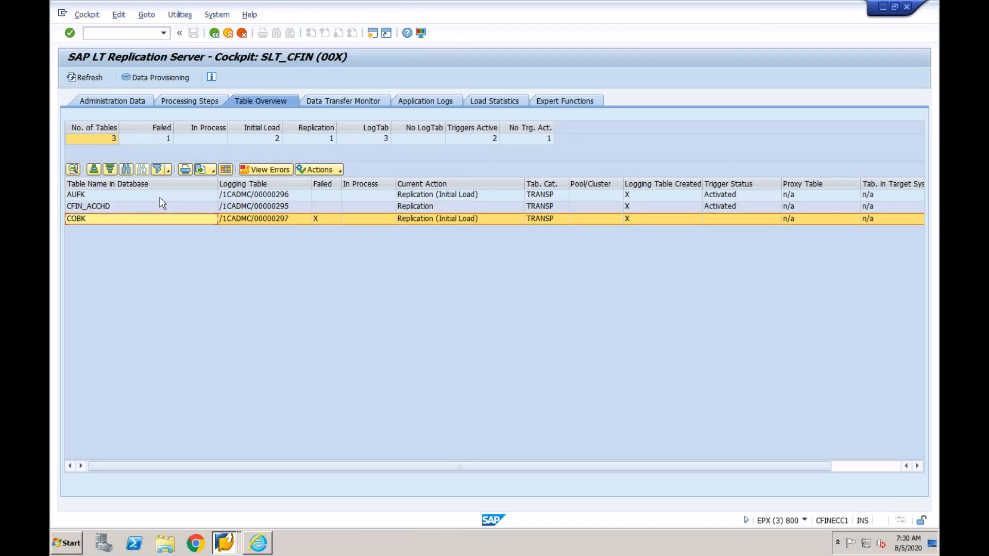
{"action": "left_click", "coordinate": [161, 201]}
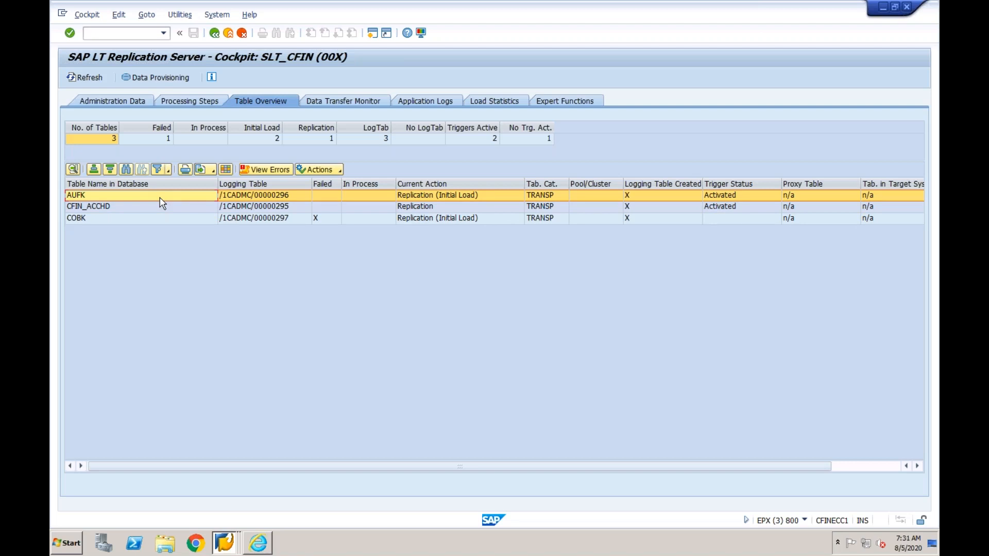
{"action": "left_click", "coordinate": [138, 205]}
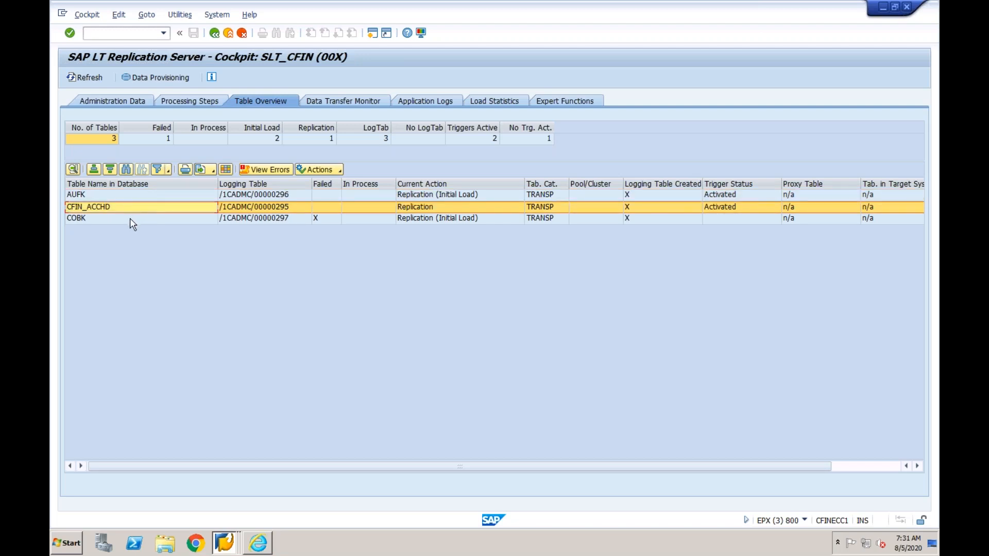
{"action": "left_click", "coordinate": [132, 219]}
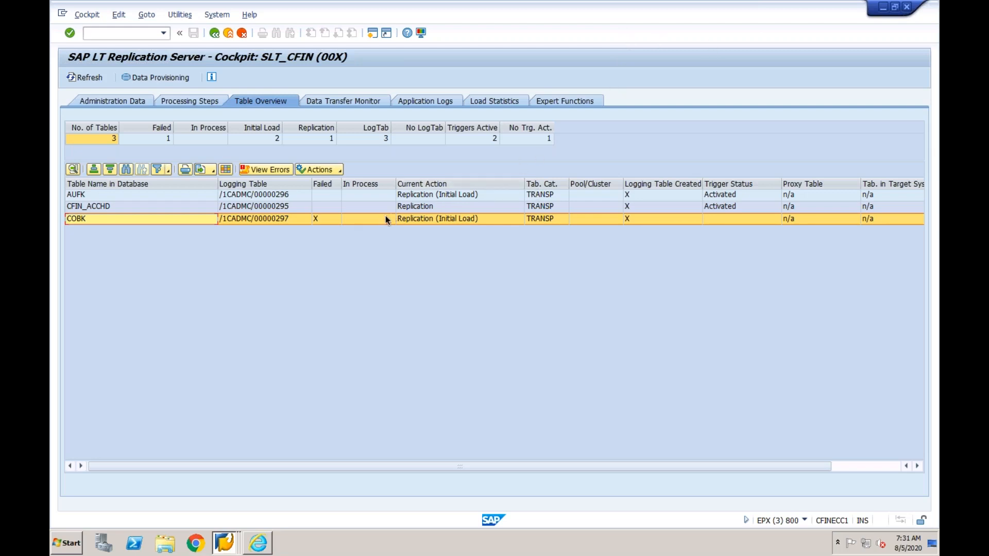
{"action": "left_click", "coordinate": [154, 206]}
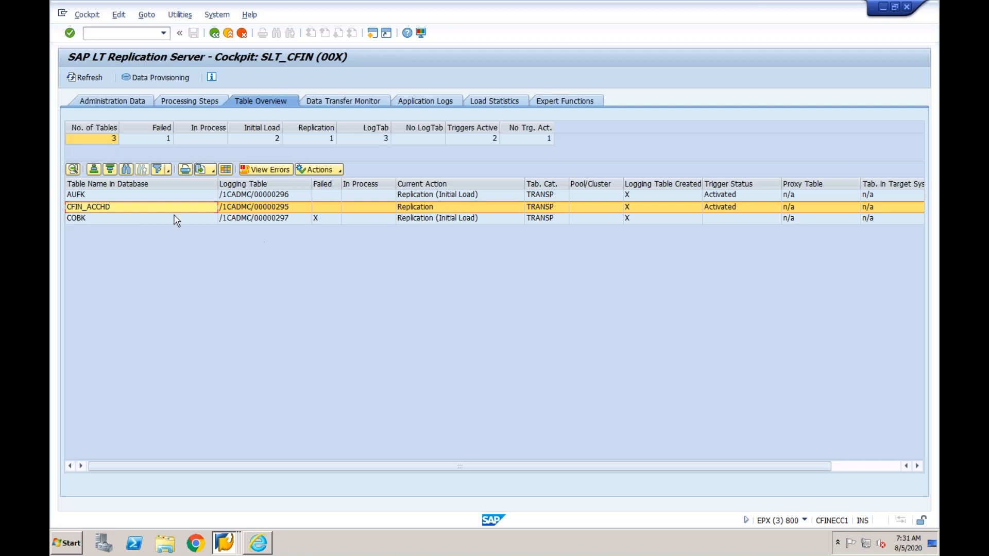
{"action": "left_click", "coordinate": [160, 199]}
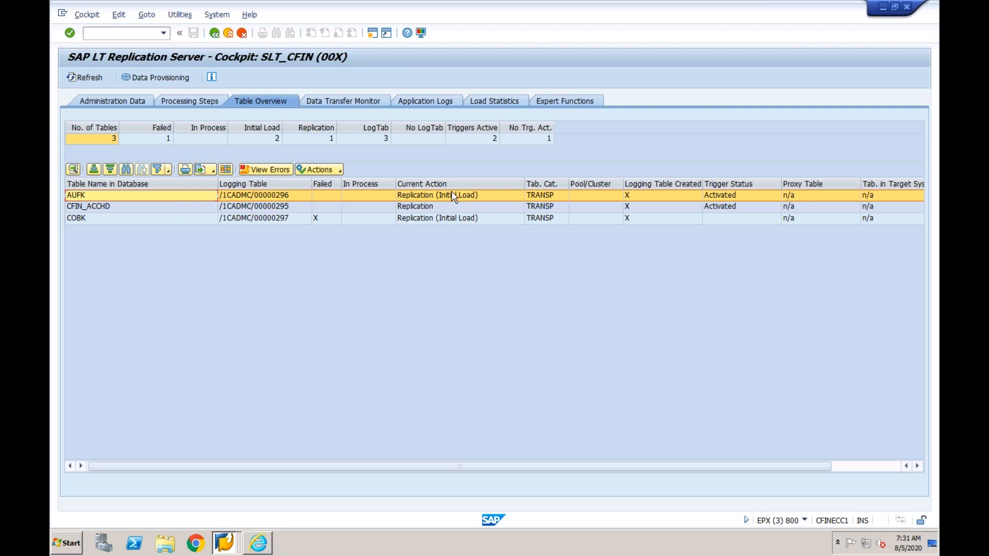
{"action": "left_click", "coordinate": [173, 219]}
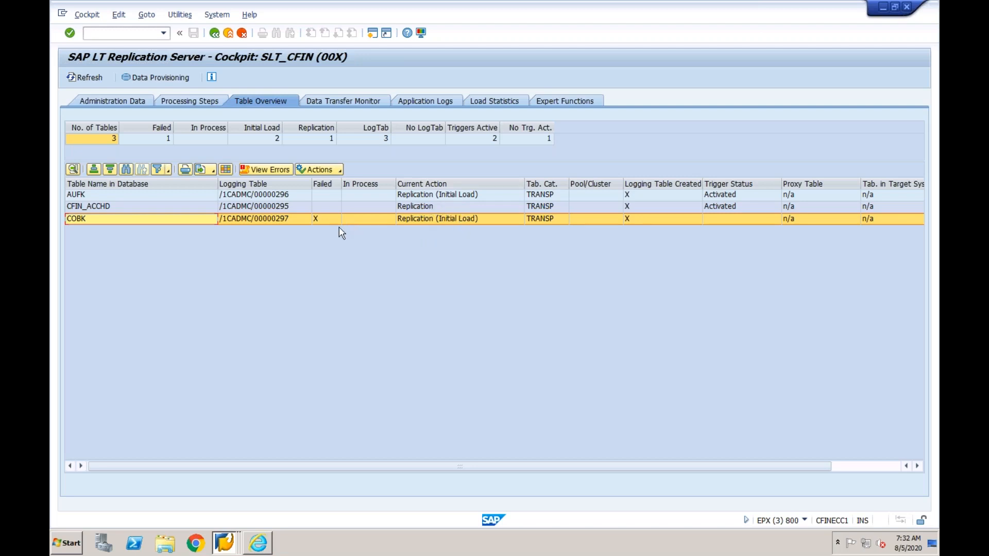
{"action": "left_click", "coordinate": [100, 207]}
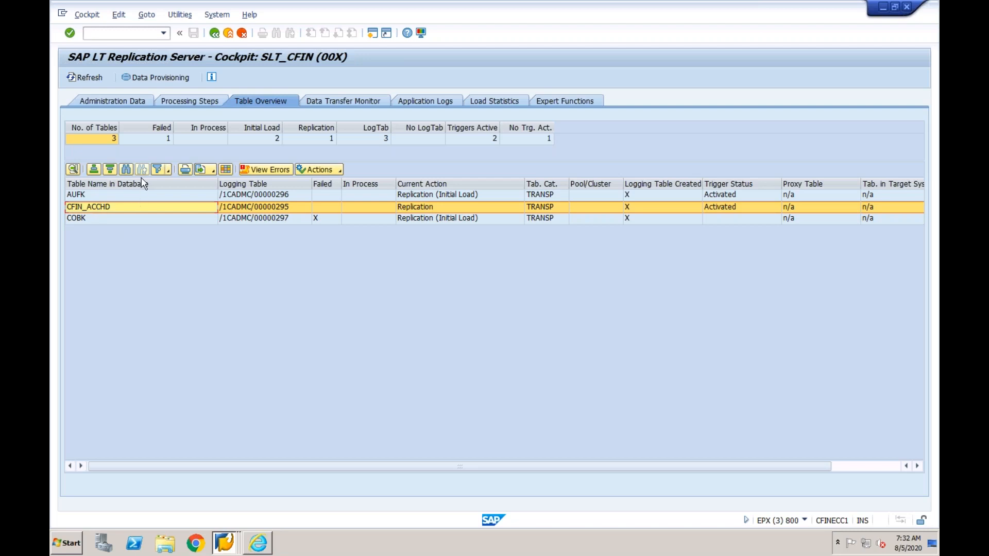
Review the Data Provisioning options for loading and replicating tables, and leave the replication cockpit without running any
{"action": "left_click", "coordinate": [165, 81]}
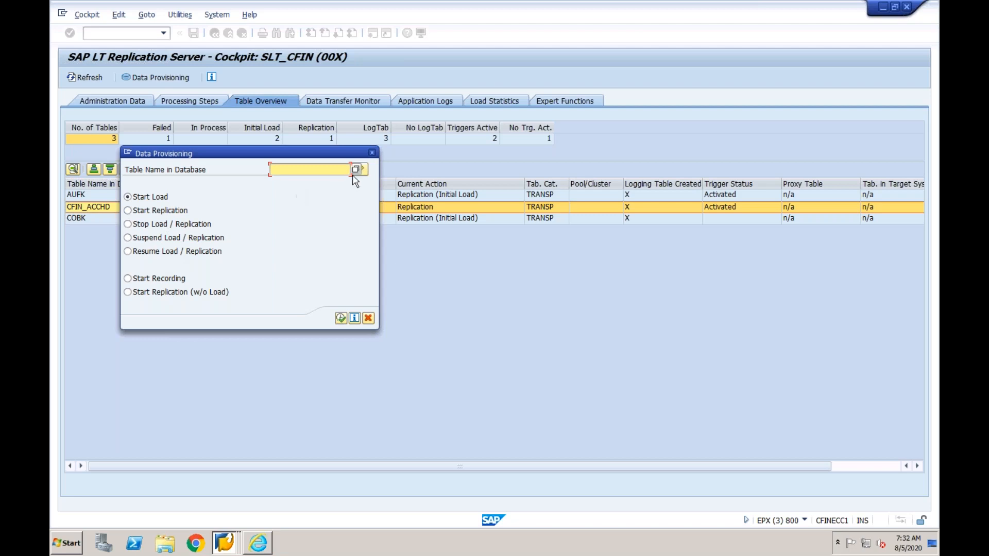
{"action": "left_click", "coordinate": [372, 153]}
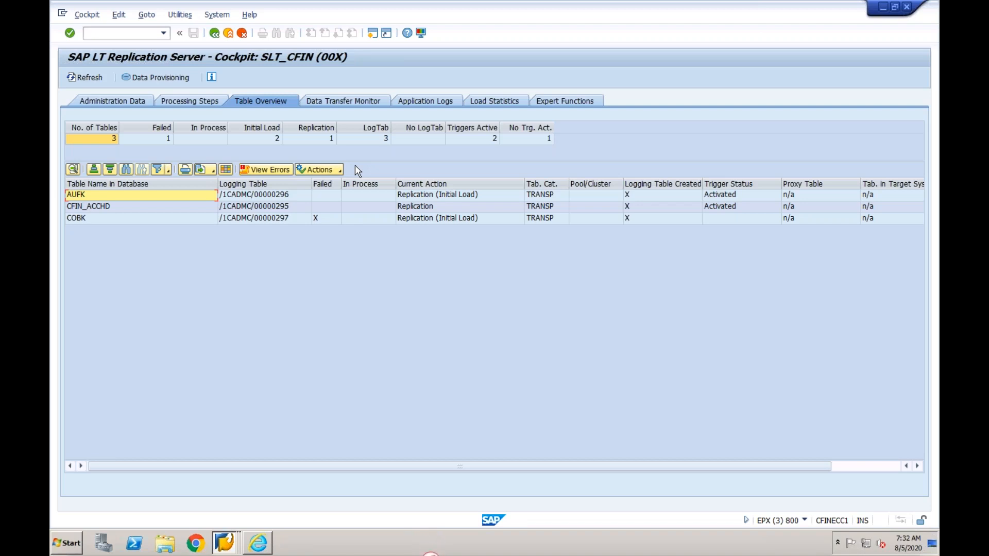
{"action": "left_click", "coordinate": [229, 34]}
{"action": "left_click", "coordinate": [229, 37]}
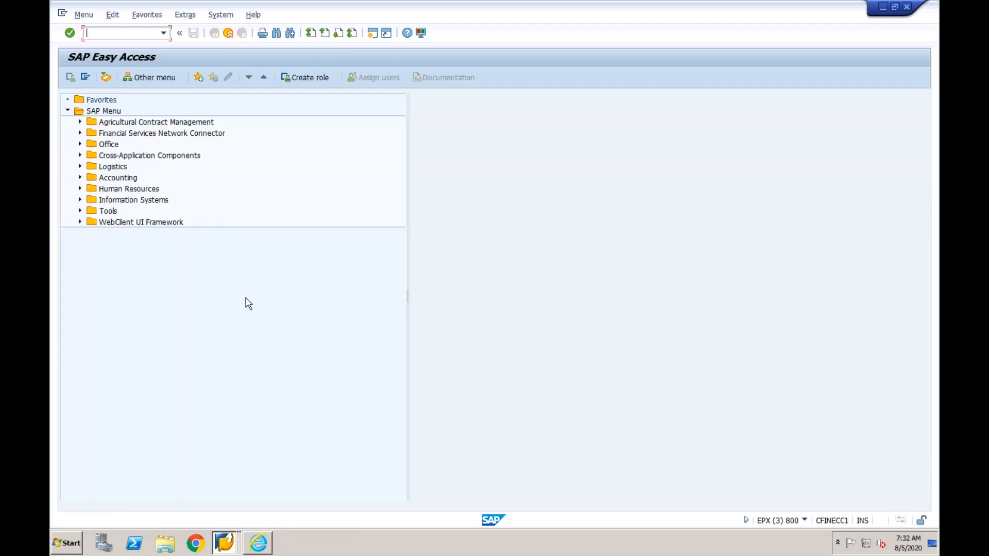
Return to the target system's implementation guide from the Mapping Entity session and expand Initial Load under Central Finance: Target System Settings
{"action": "left_click", "coordinate": [229, 545]}
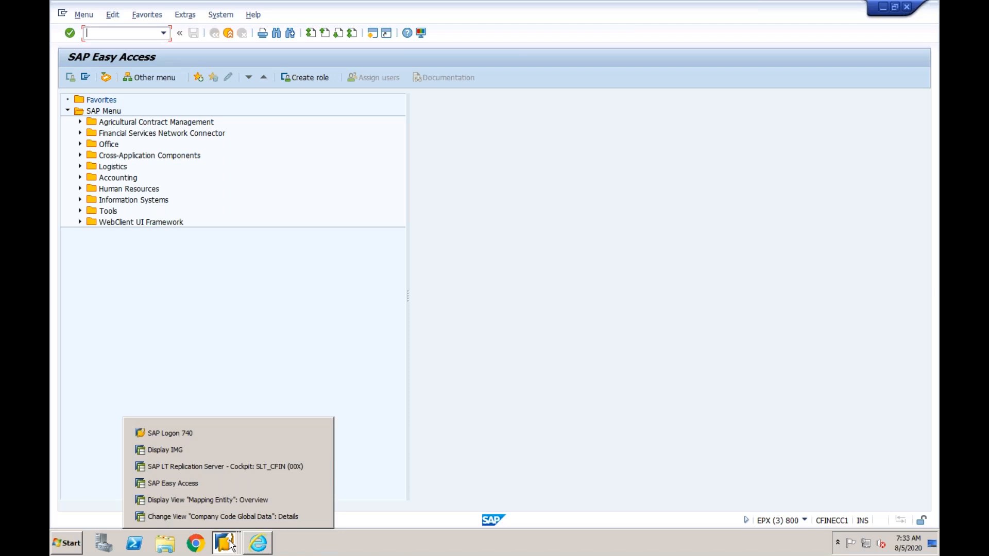
{"action": "left_click", "coordinate": [240, 500]}
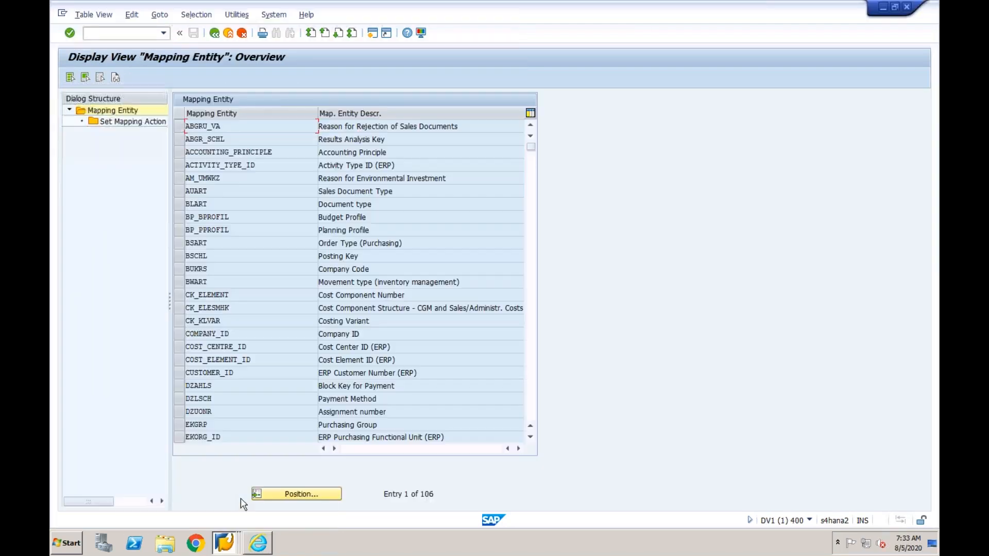
{"action": "left_click", "coordinate": [228, 33]}
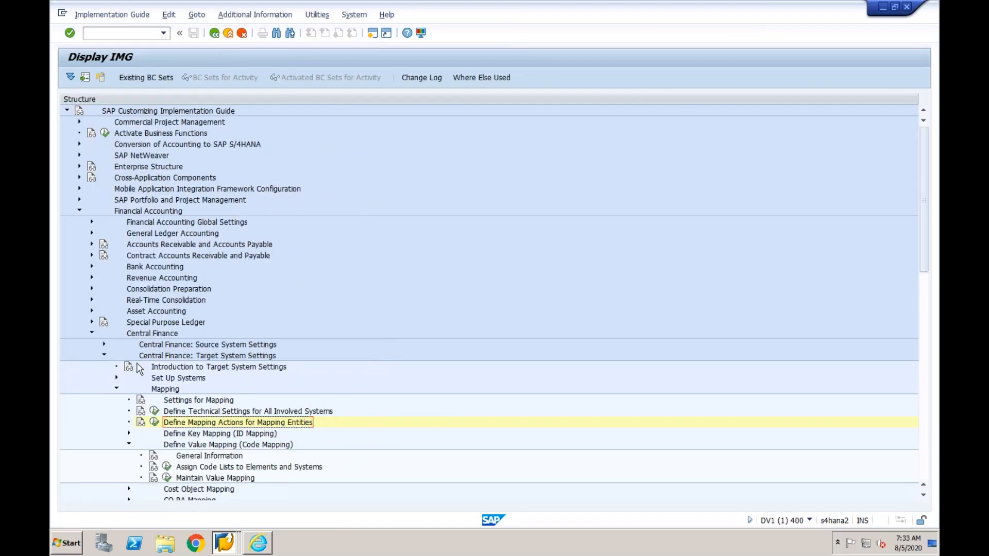
{"action": "left_click", "coordinate": [117, 391]}
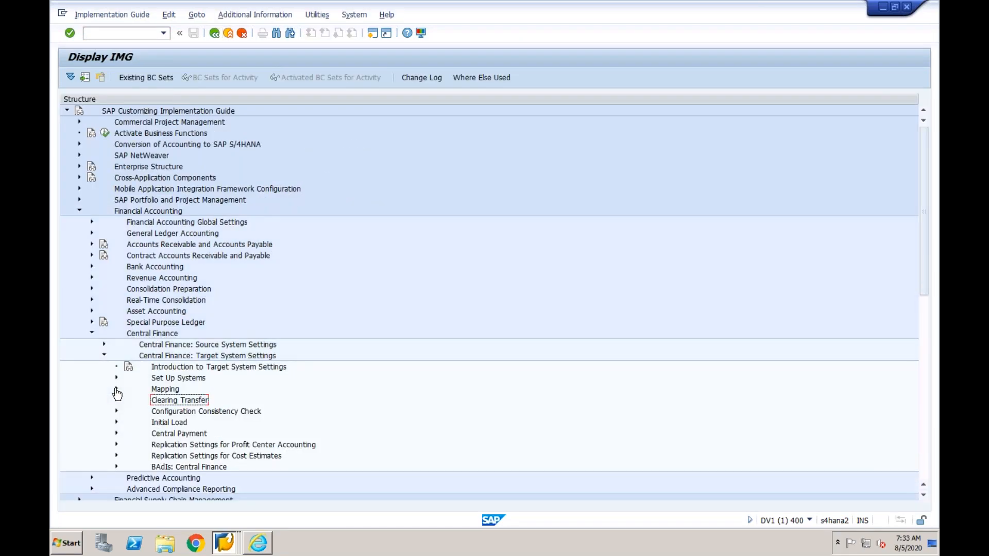
{"action": "left_click", "coordinate": [163, 427]}
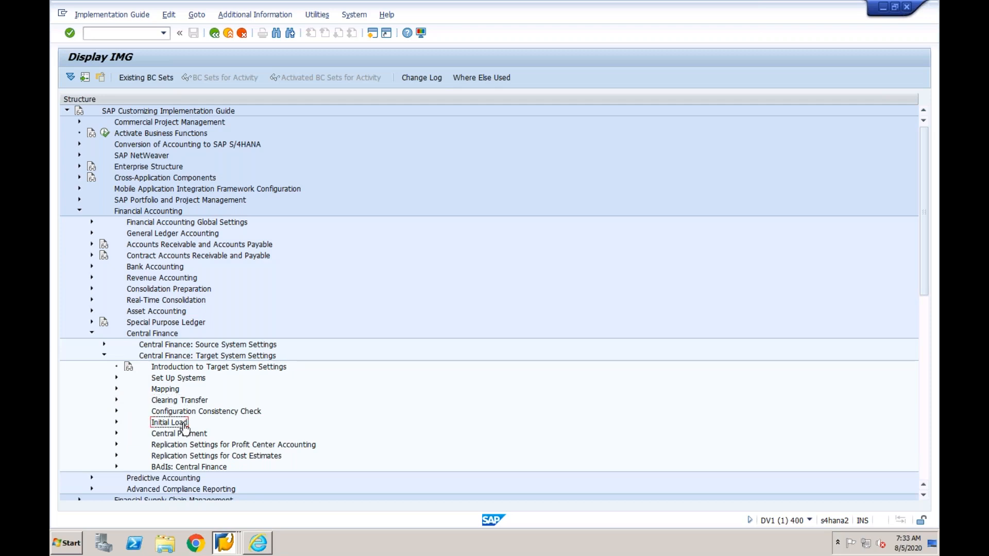
{"action": "left_click", "coordinate": [117, 423]}
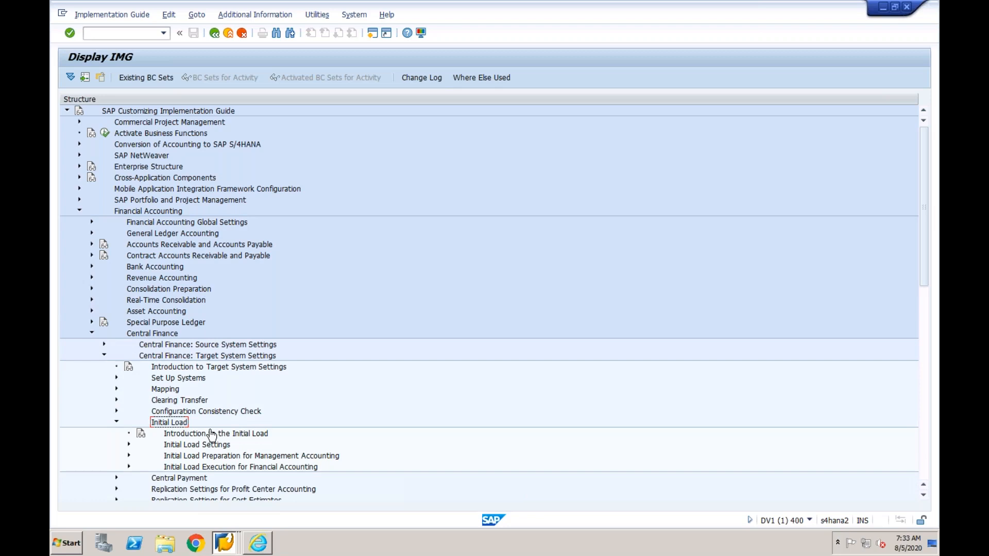
Open Execute Initial Load for Initial Load Group under the financial accounting initial load execution for selected company codes
{"action": "left_click", "coordinate": [255, 457]}
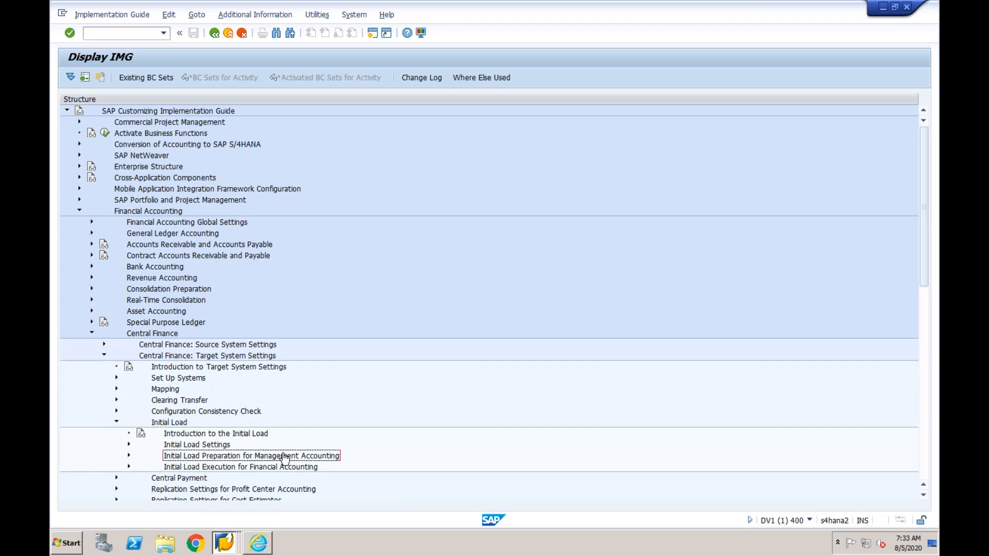
{"action": "left_click", "coordinate": [257, 469]}
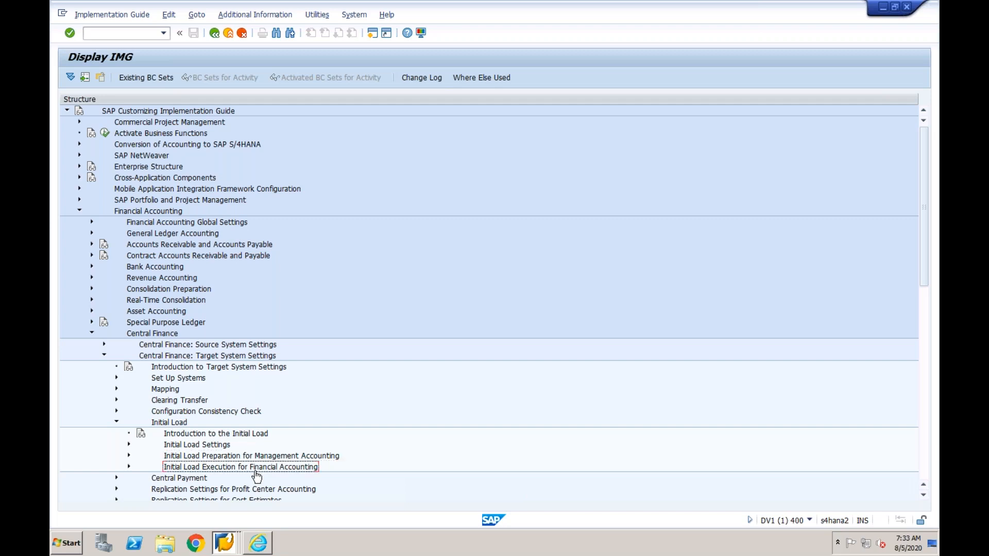
{"action": "left_click", "coordinate": [223, 457]}
{"action": "left_click", "coordinate": [223, 469]}
{"action": "left_click", "coordinate": [129, 467]}
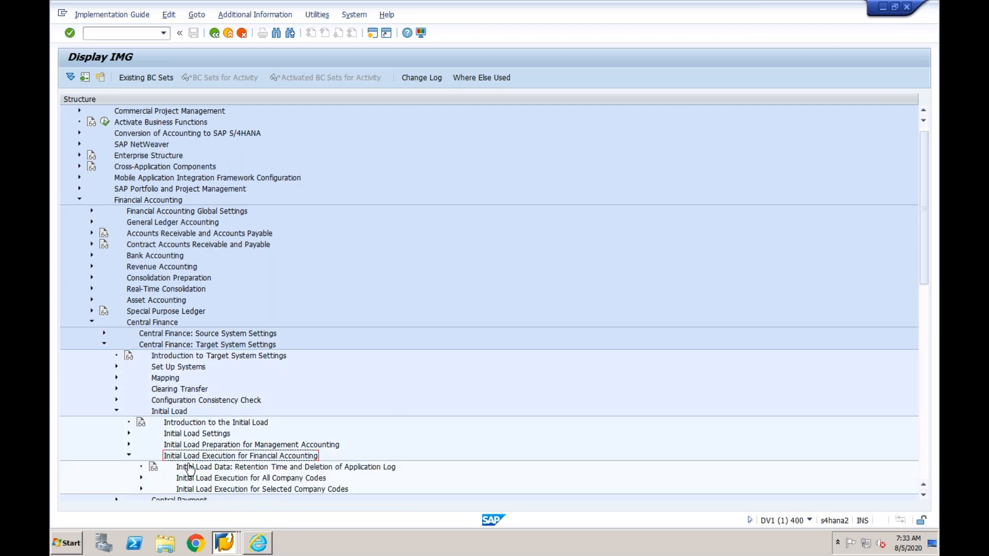
{"action": "left_click", "coordinate": [142, 490]}
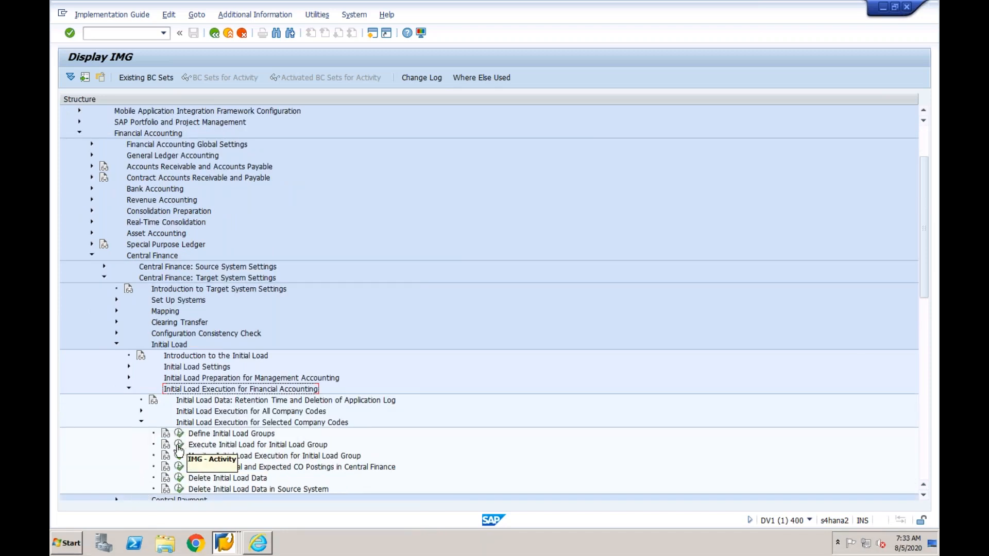
{"action": "left_click", "coordinate": [179, 446]}
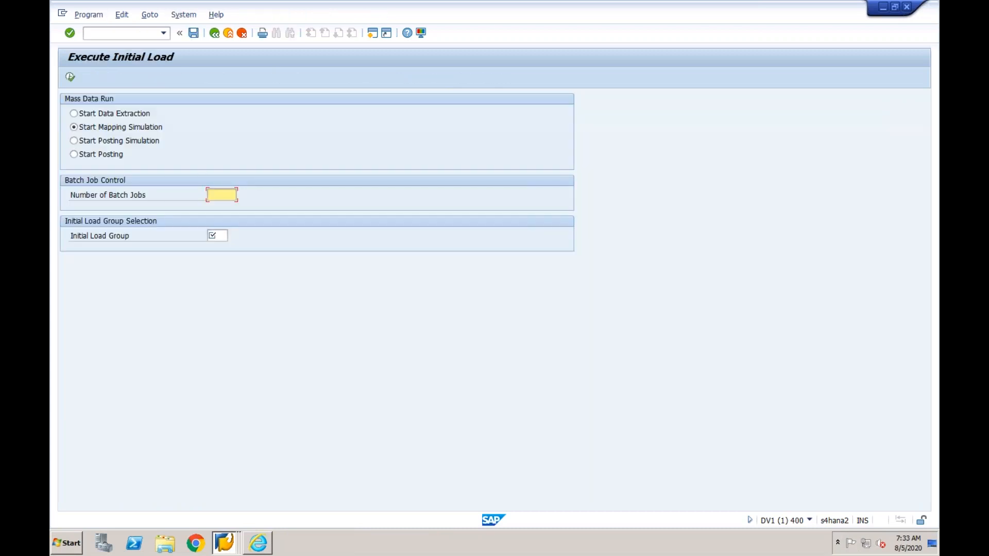
Try to run Start Data Extraction for initial load group CF01 and check its message log
{"action": "left_click", "coordinate": [106, 115]}
{"action": "left_click", "coordinate": [106, 140]}
{"action": "left_click", "coordinate": [99, 160]}
{"action": "left_click", "coordinate": [212, 235]}
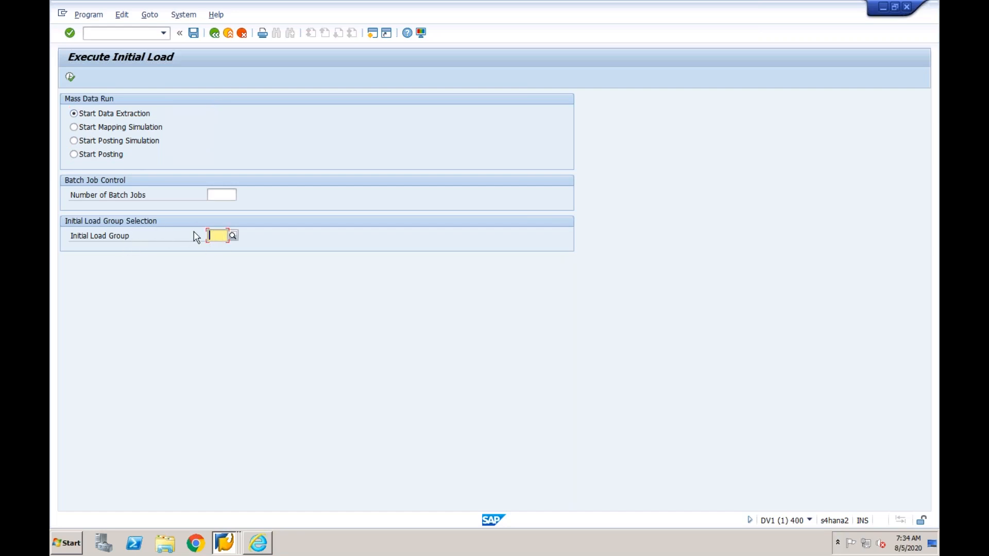
{"action": "type", "text": "CF01"}
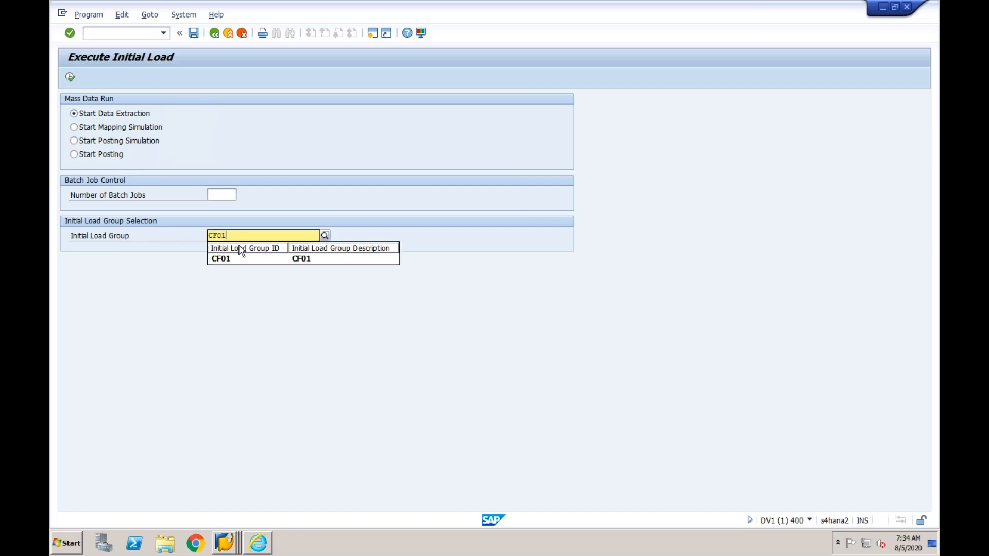
{"action": "left_click", "coordinate": [230, 258]}
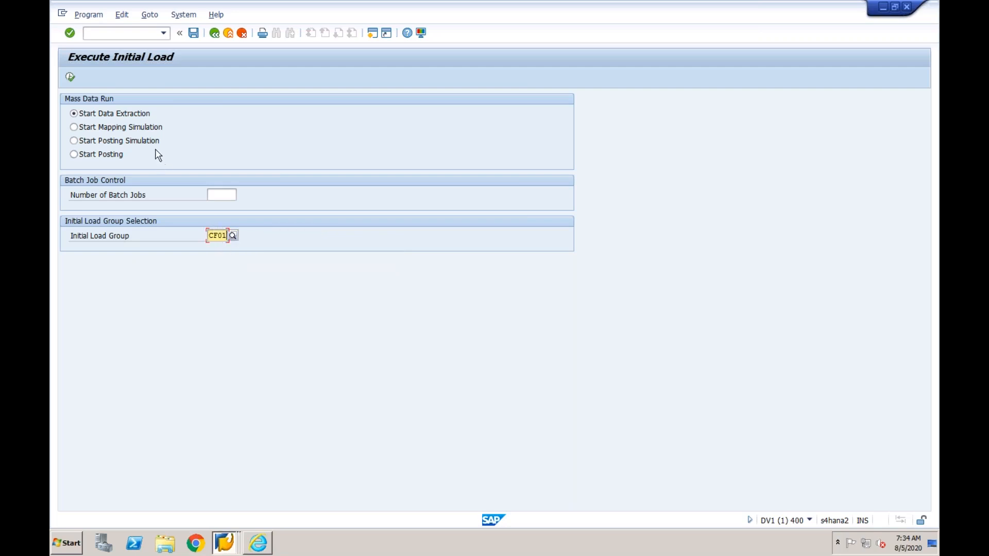
{"action": "left_click", "coordinate": [70, 76]}
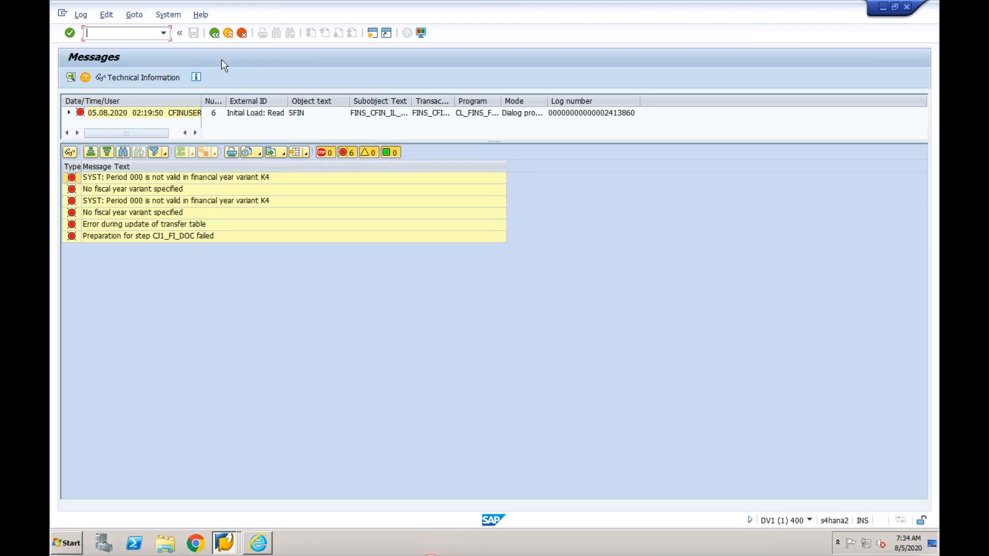
{"action": "left_click", "coordinate": [215, 35]}
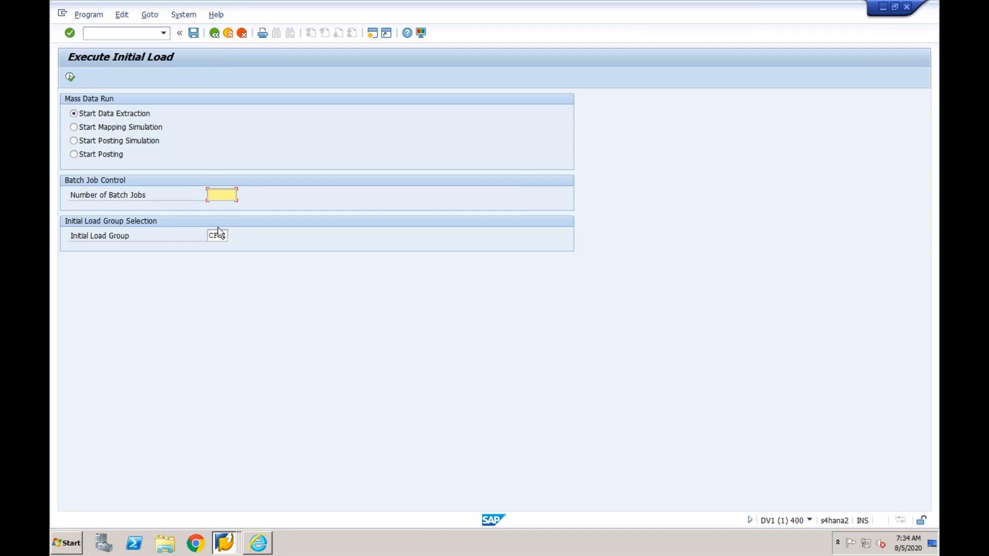
Try to run the data extraction for initial load group RELI and check its message log
{"action": "left_click", "coordinate": [218, 233]}
{"action": "left_click", "coordinate": [230, 237]}
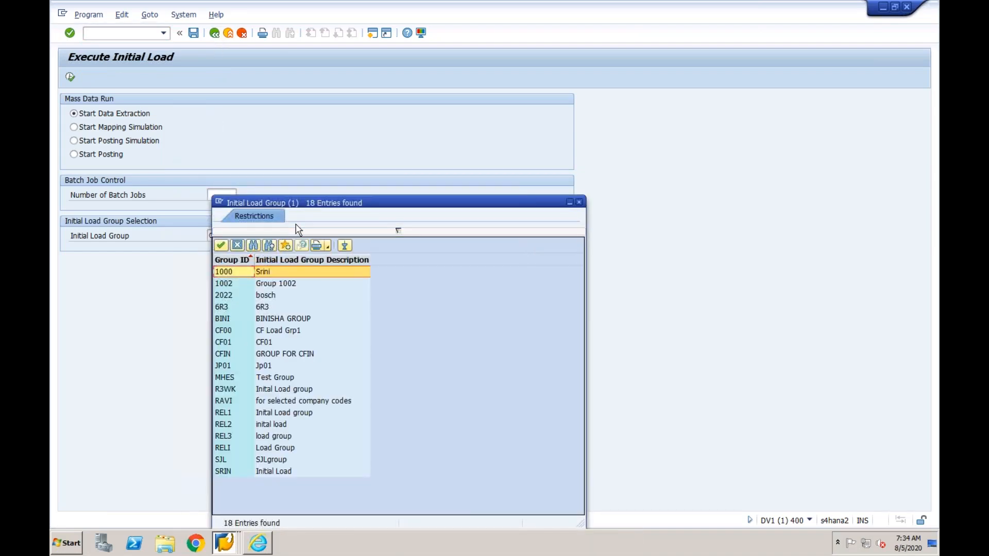
{"action": "left_click", "coordinate": [260, 450]}
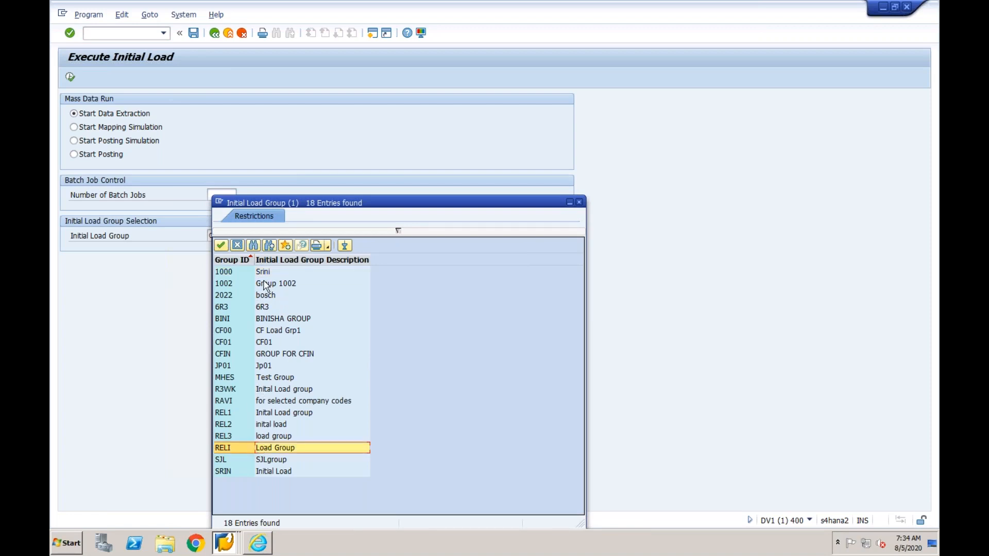
{"action": "double_click", "coordinate": [251, 451]}
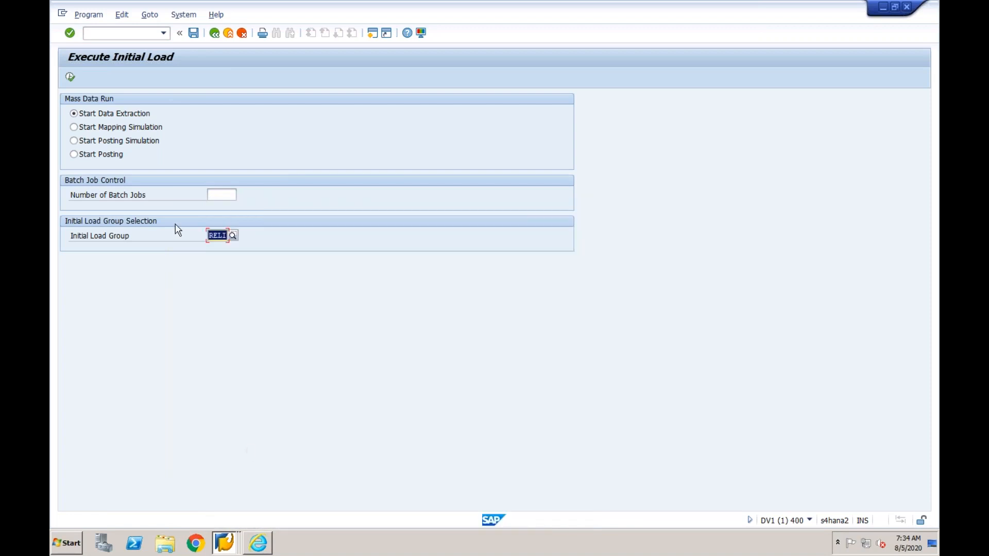
{"action": "left_click", "coordinate": [69, 78]}
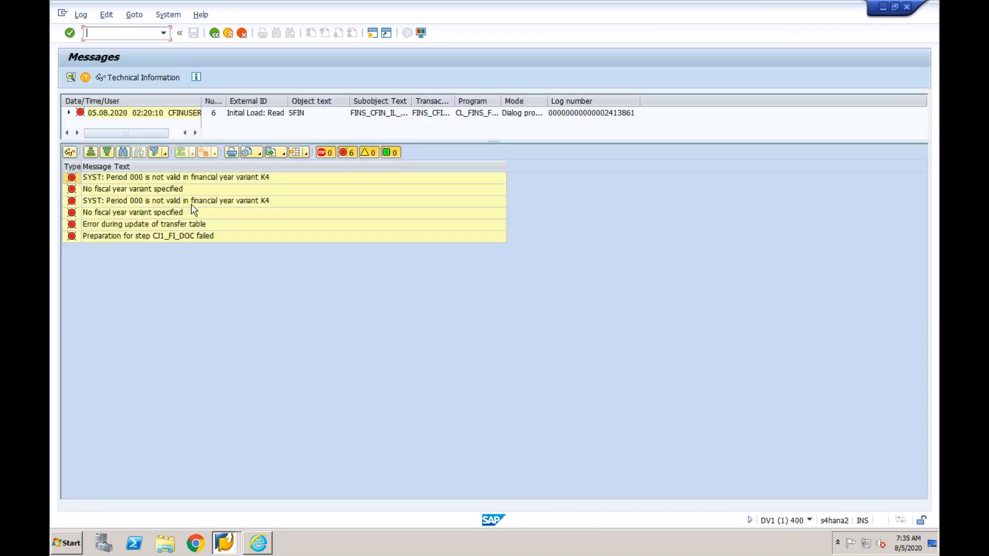
{"action": "left_click", "coordinate": [215, 34]}
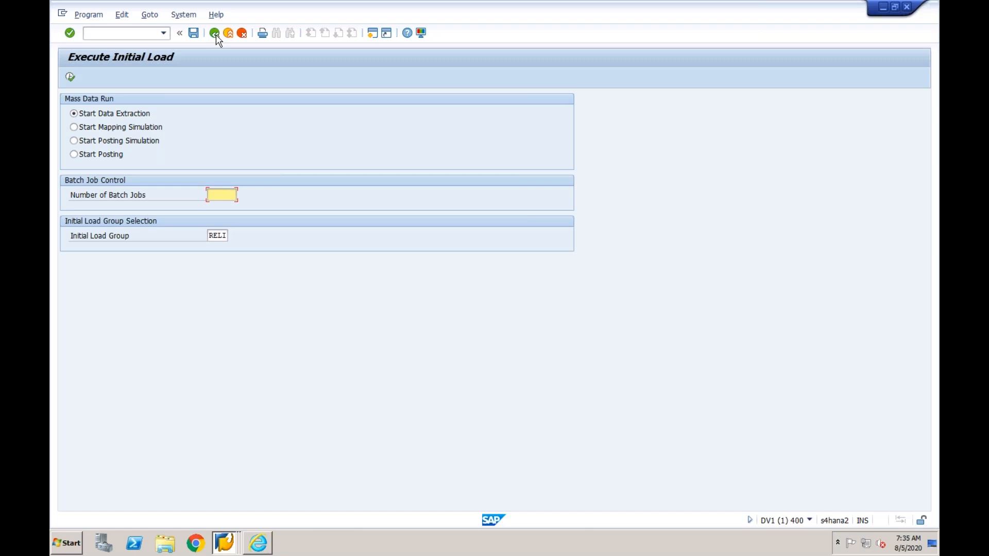
Return to the implementation guide and show the activities under Initial Load Execution for Selected Company Codes
{"action": "left_click", "coordinate": [230, 35]}
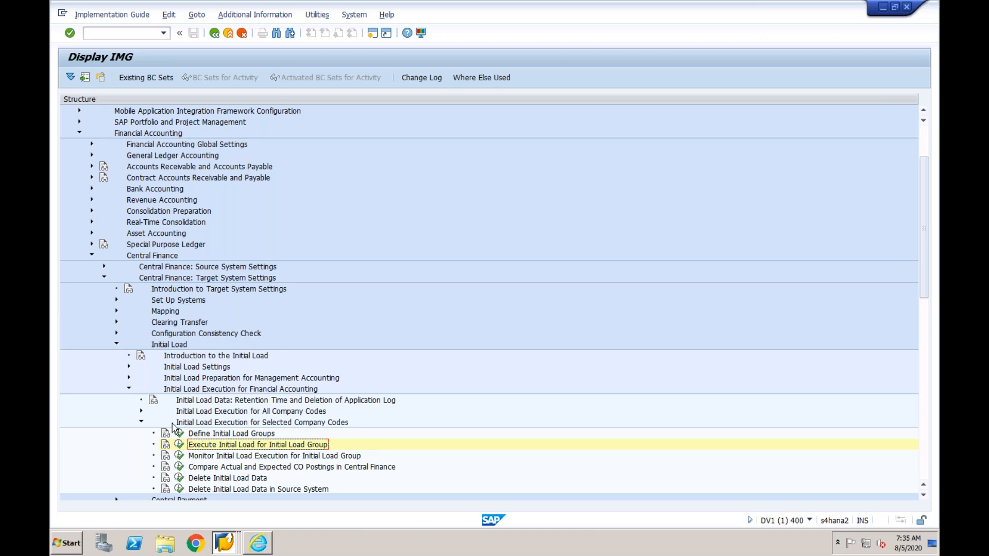
{"action": "left_click", "coordinate": [141, 422]}
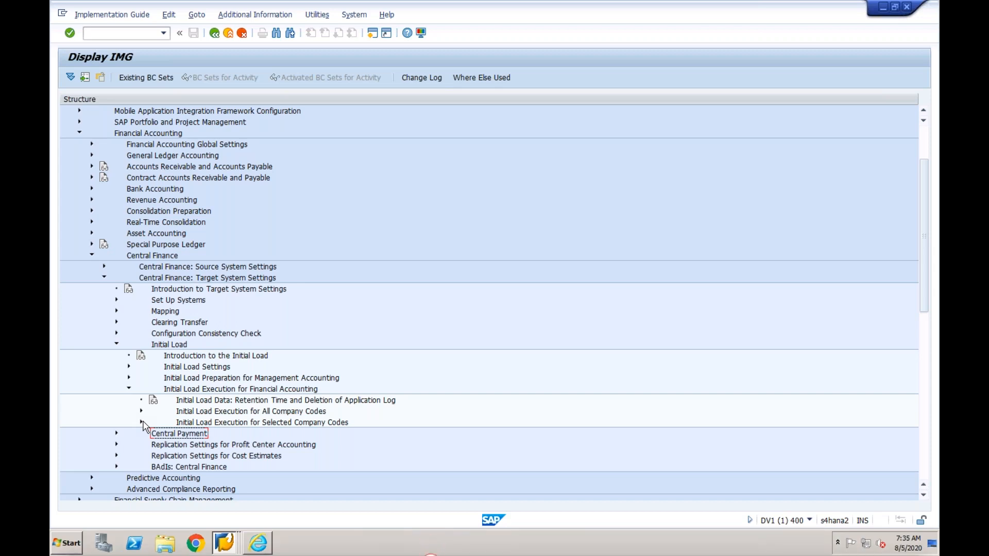
{"action": "left_click", "coordinate": [142, 423]}
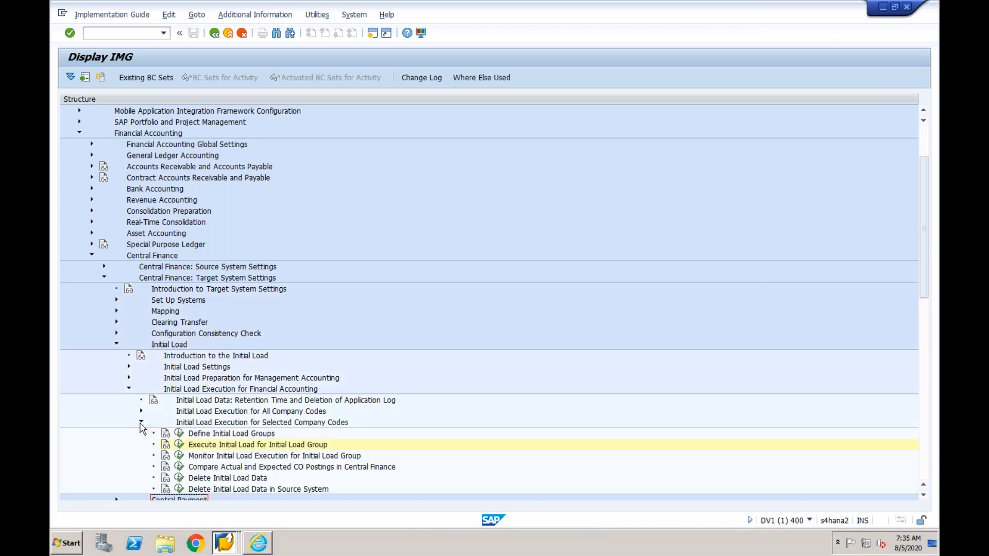
Start the data extraction for initial load group RELI again, review its message log, and return to the implementation guide
{"action": "left_click", "coordinate": [179, 444]}
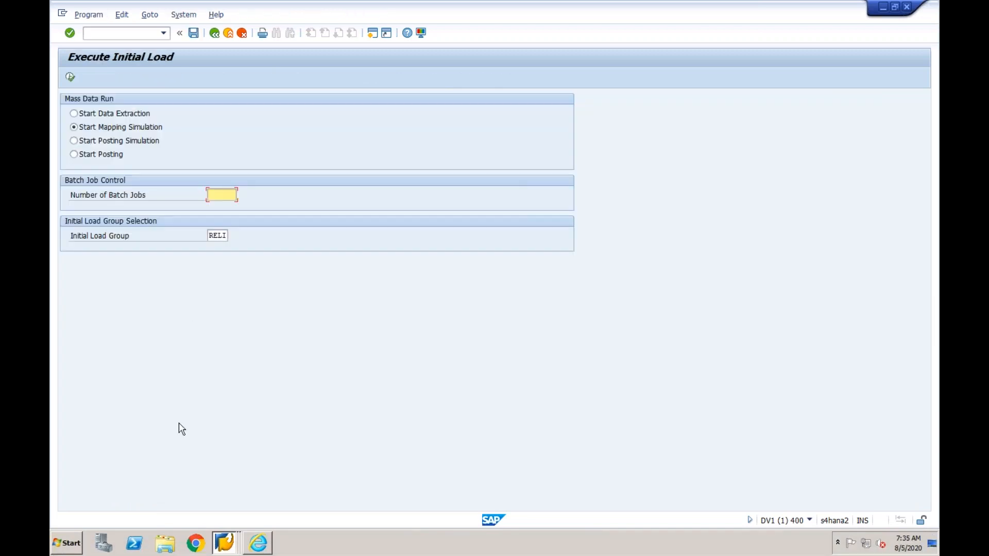
{"action": "left_click", "coordinate": [94, 113]}
{"action": "left_click", "coordinate": [71, 78]}
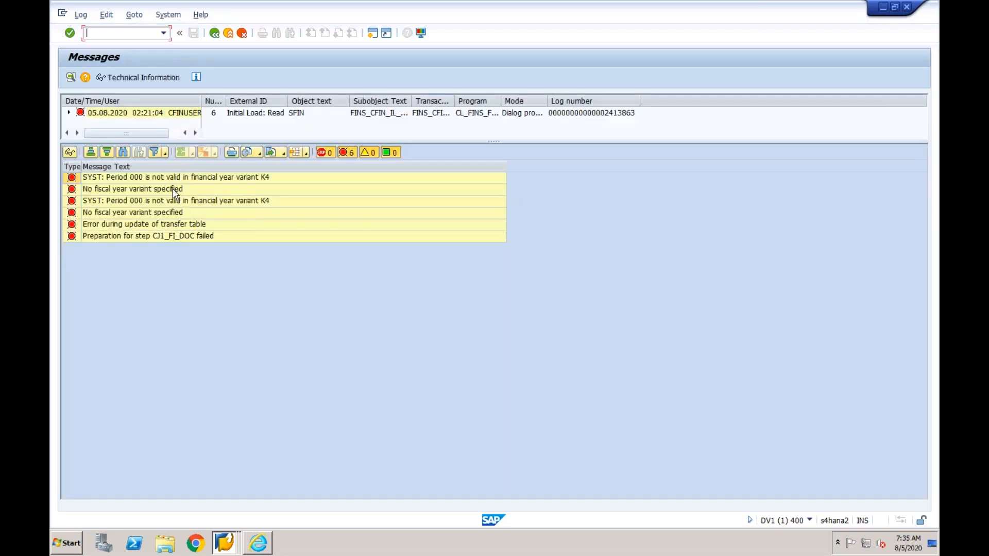
{"action": "left_click", "coordinate": [174, 190]}
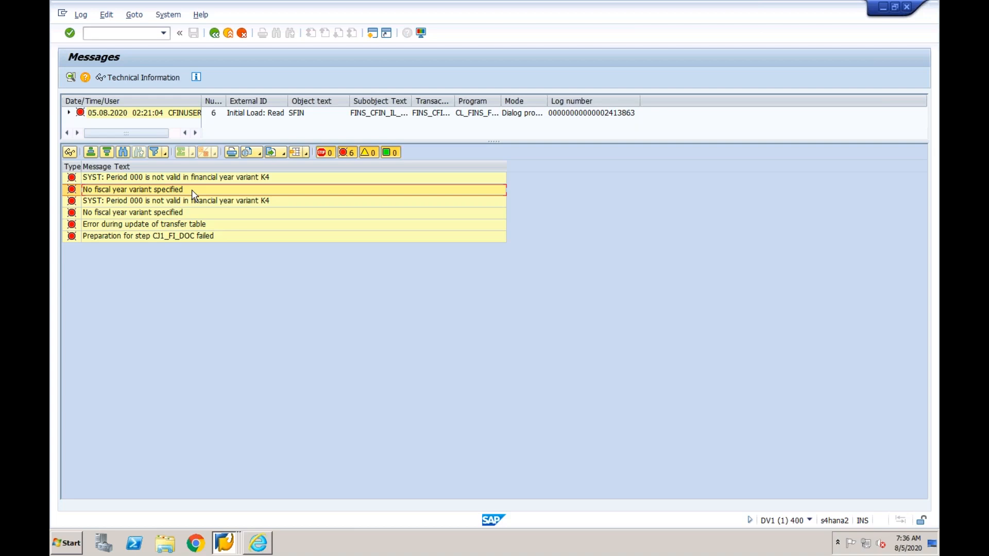
{"action": "left_click", "coordinate": [215, 33]}
{"action": "left_click", "coordinate": [215, 33]}
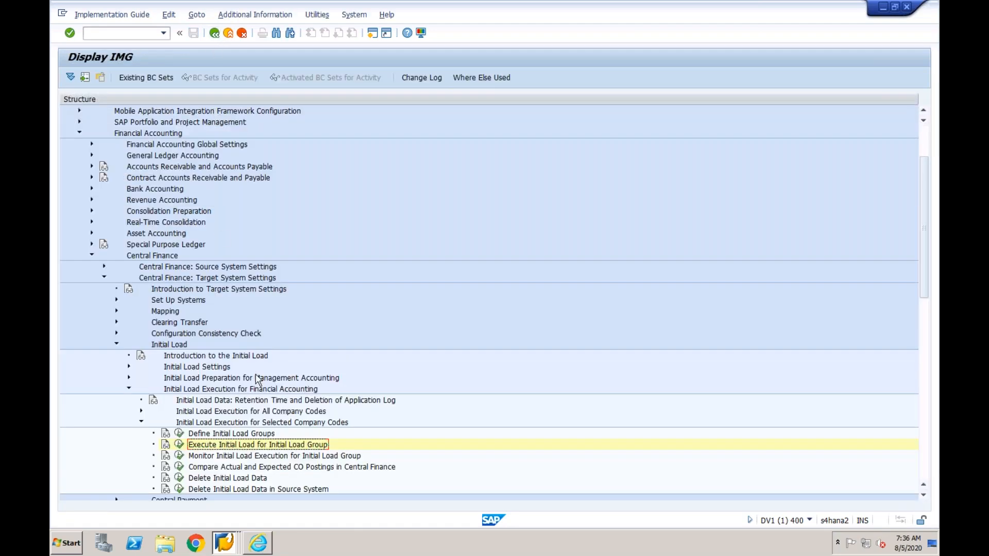
Show the activities under Initial Load Execution for All Company Codes and compare them with those for Selected Company Codes
{"action": "left_click", "coordinate": [268, 412]}
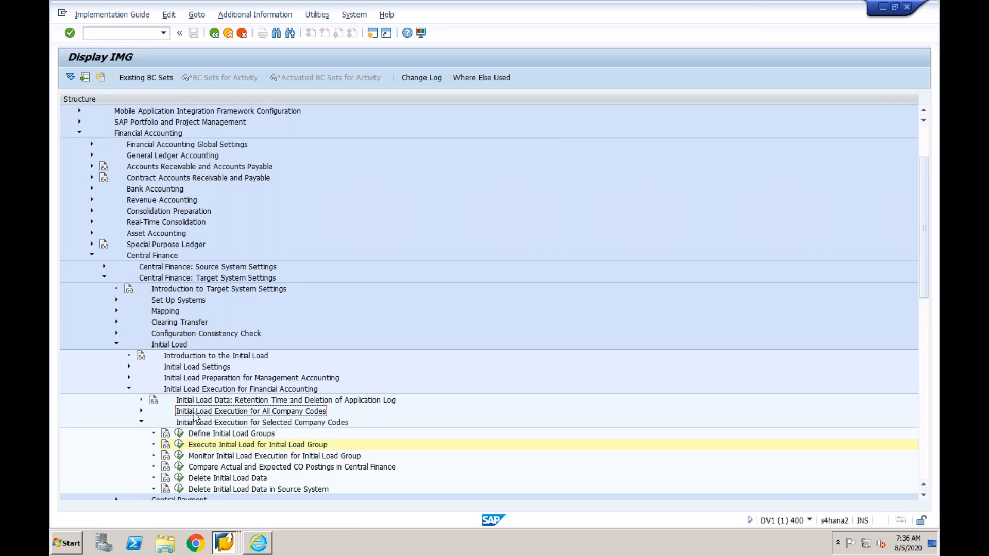
{"action": "left_click", "coordinate": [142, 412]}
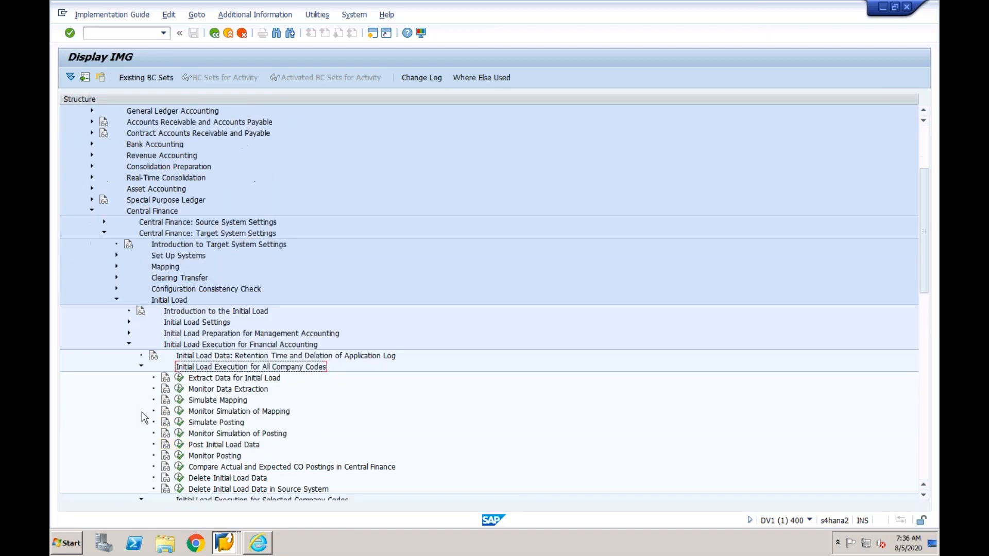
{"action": "left_click", "coordinate": [201, 383]}
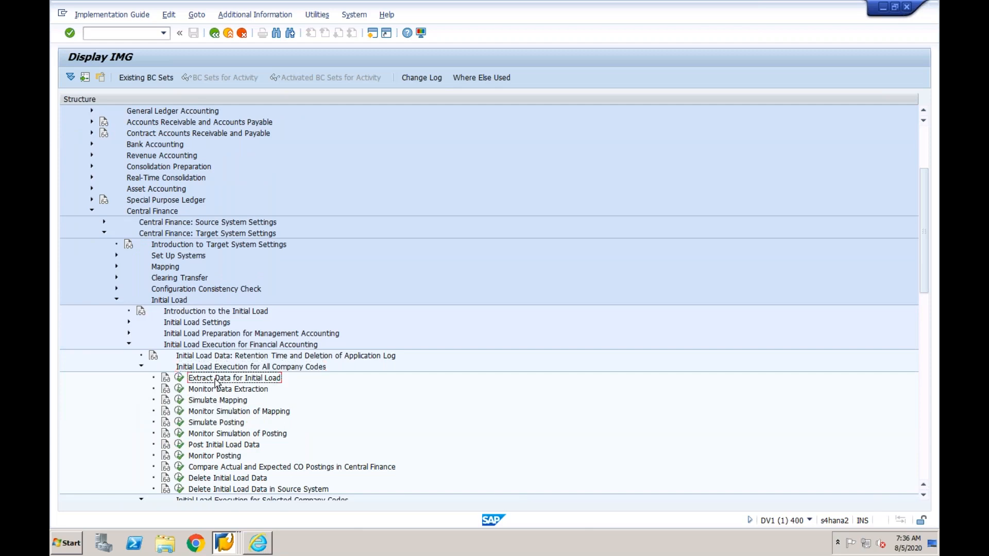
{"action": "left_click", "coordinate": [141, 367]}
{"action": "left_click", "coordinate": [266, 381]}
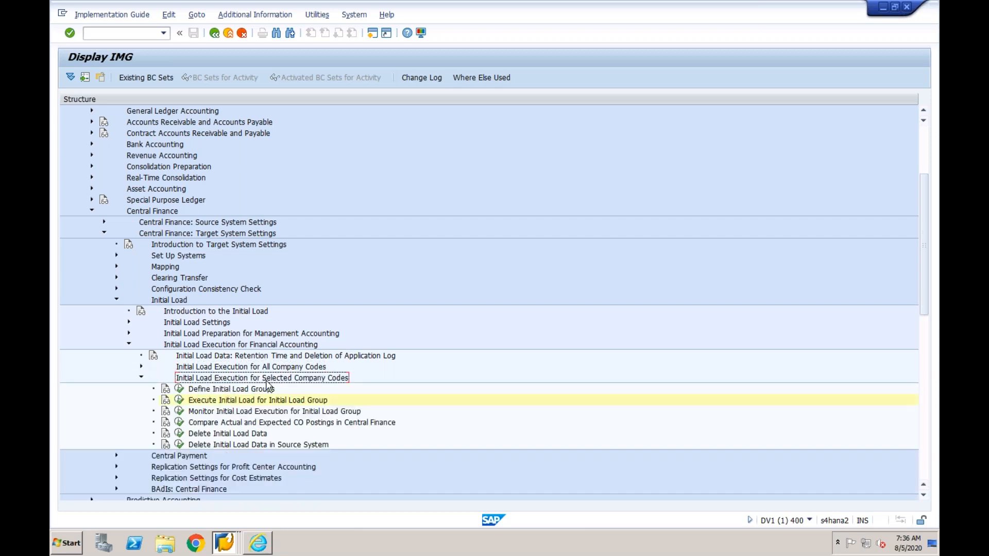
{"action": "left_click", "coordinate": [243, 401]}
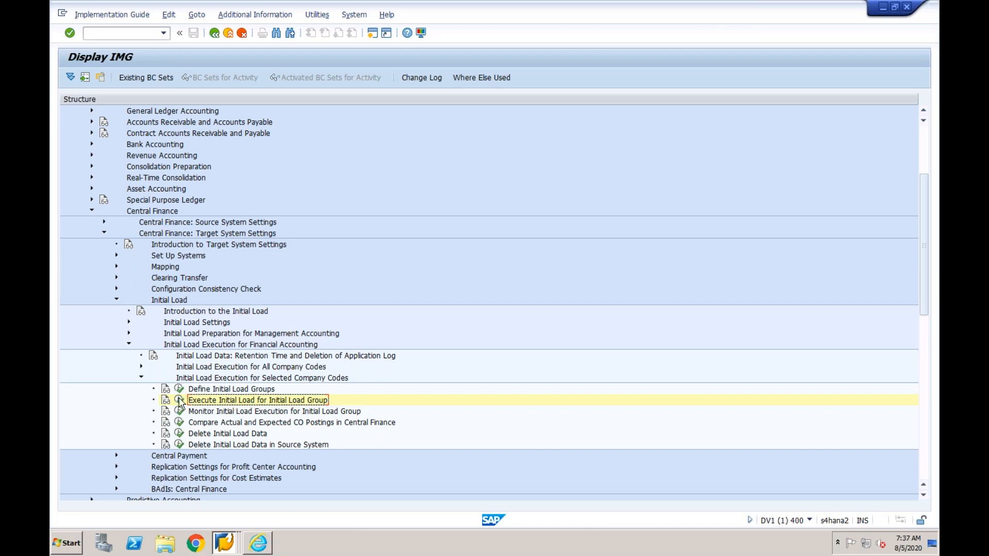
Collapse the Initial Load branch and its execution nodes under Central Finance: Target System Settings
{"action": "left_click", "coordinate": [141, 378]}
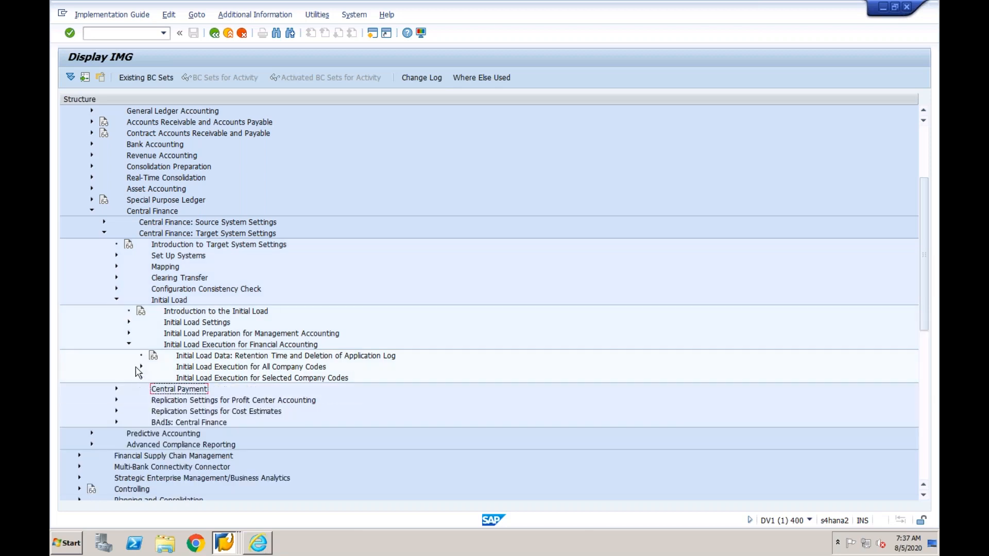
{"action": "left_click", "coordinate": [129, 345]}
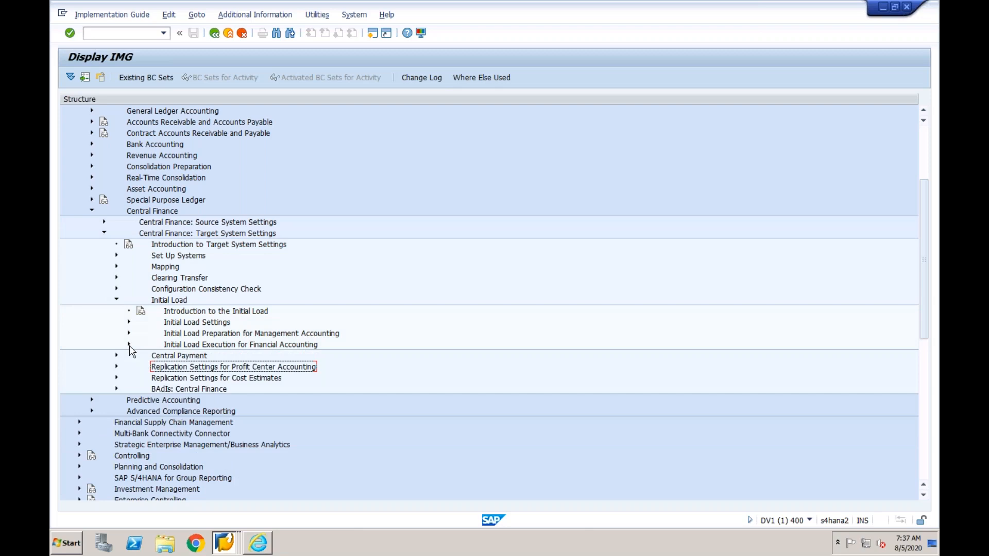
{"action": "left_click", "coordinate": [223, 541]}
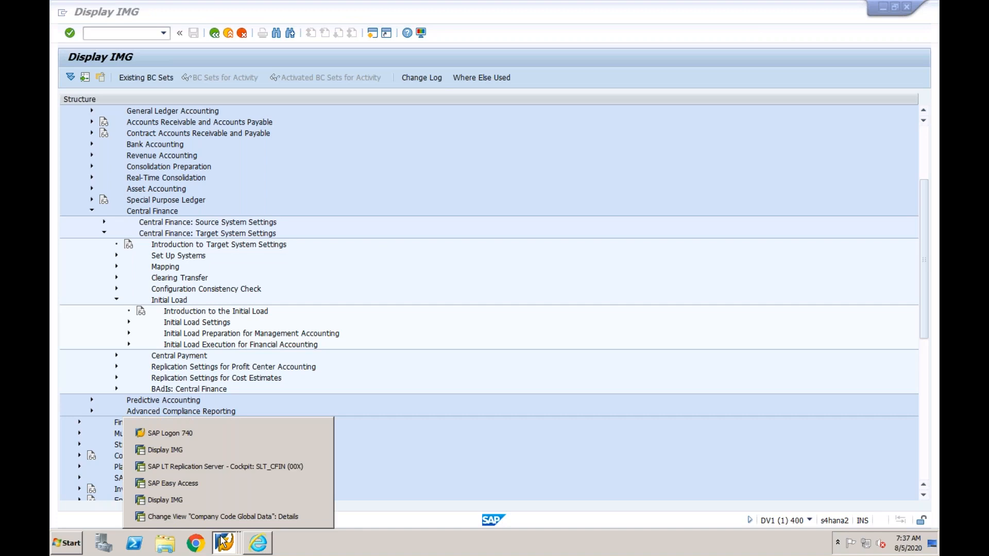
{"action": "left_click", "coordinate": [216, 356]}
{"action": "left_click", "coordinate": [215, 349]}
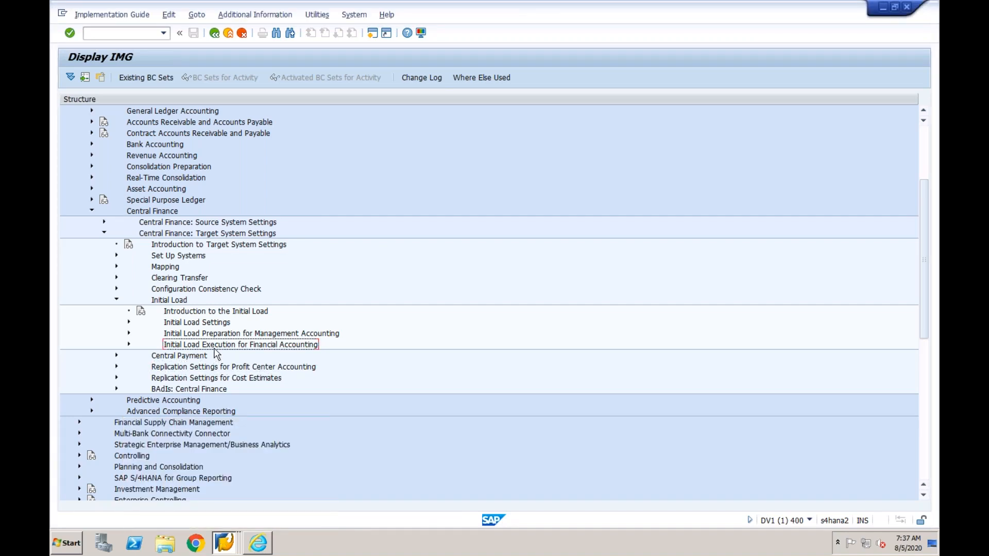
{"action": "left_click", "coordinate": [117, 300]}
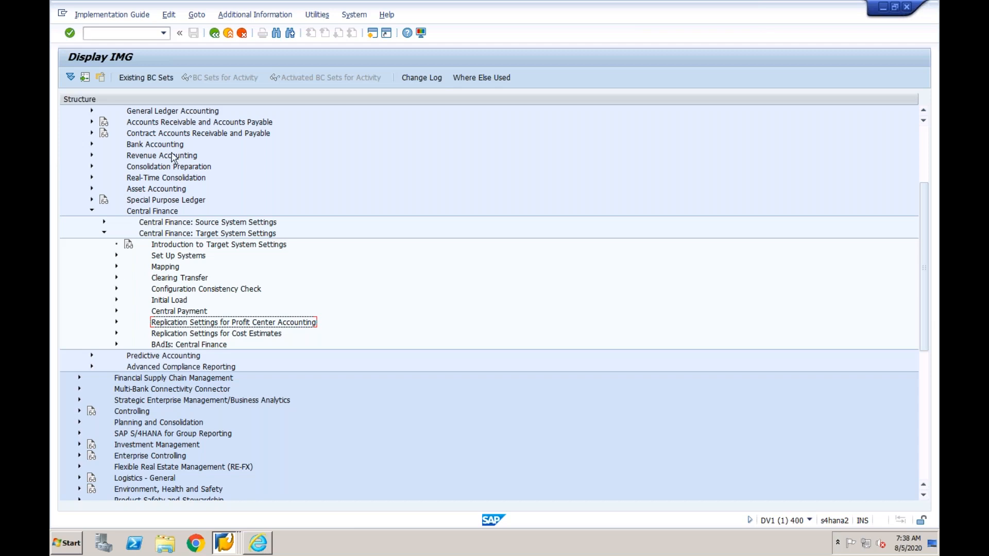
Switch to the source system's SAP Easy Access session and start G/L account posting with transaction F-02
{"action": "left_click", "coordinate": [225, 541]}
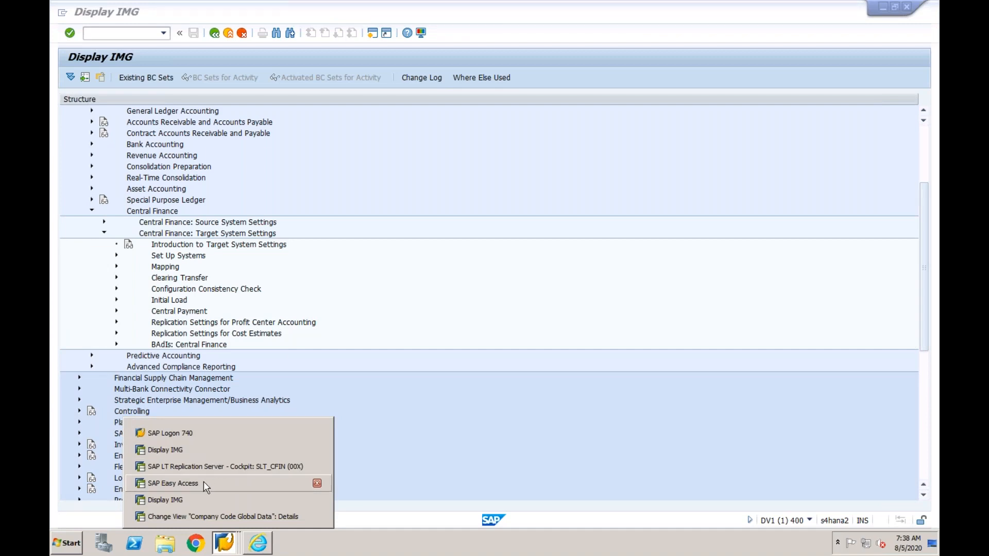
{"action": "left_click", "coordinate": [203, 481]}
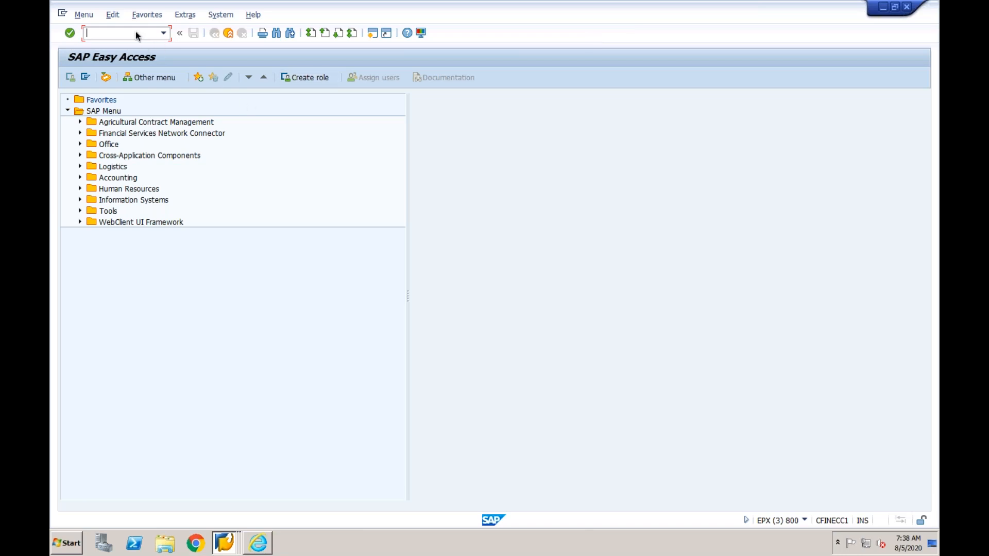
{"action": "type", "text": "fb50"}
{"action": "key", "text": "BackSpace"}
{"action": "key", "text": "BackSpace"}
{"action": "key", "text": "BackSpace"}
{"action": "type", "text": "-02"}
{"action": "key", "text": "Return"}
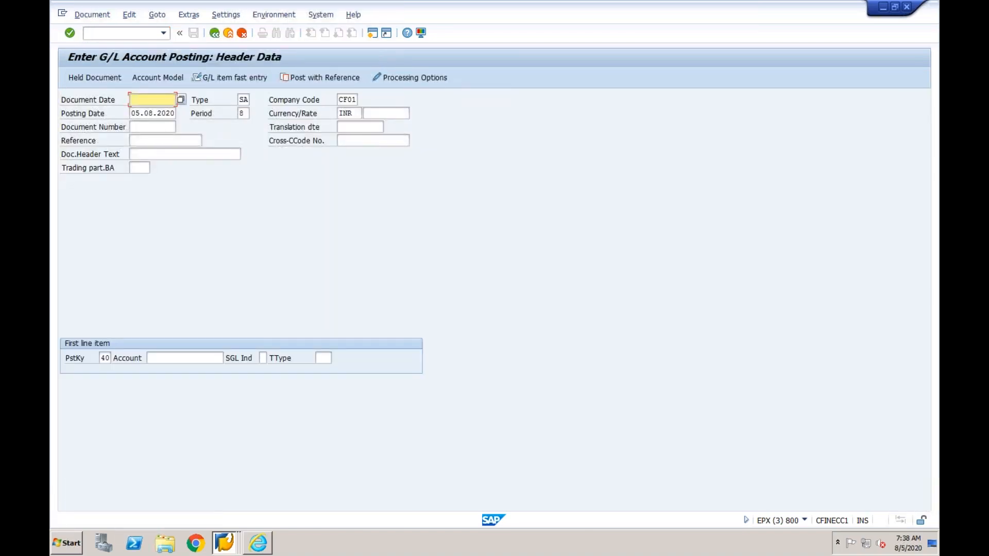
Create a posting with reference to document 100000000 in company code CF01, adopting its header data and line items
{"action": "left_click", "coordinate": [317, 81]}
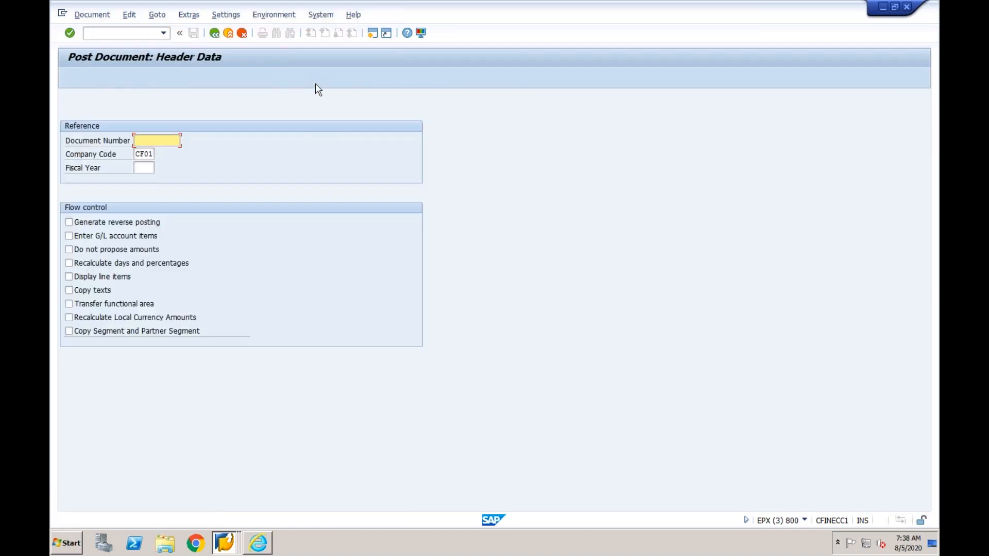
{"action": "left_click", "coordinate": [183, 143]}
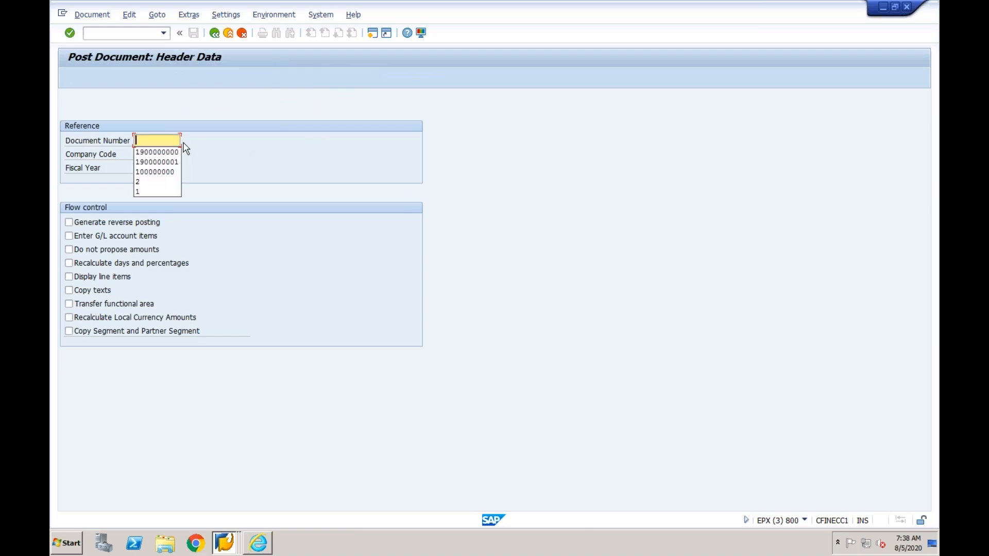
{"action": "left_click", "coordinate": [159, 171]}
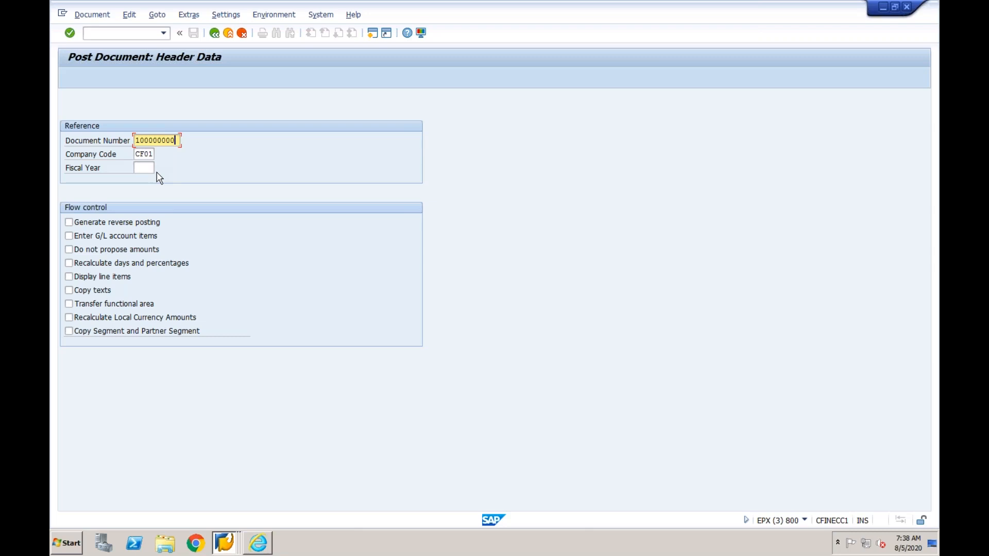
{"action": "key", "text": "Return"}
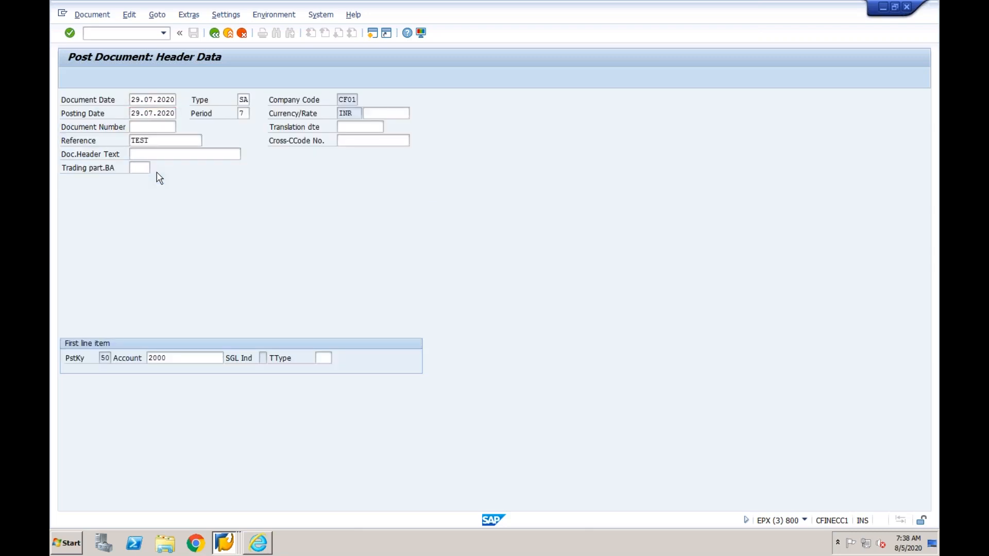
{"action": "key", "text": "Return"}
{"action": "key", "text": "Return"}
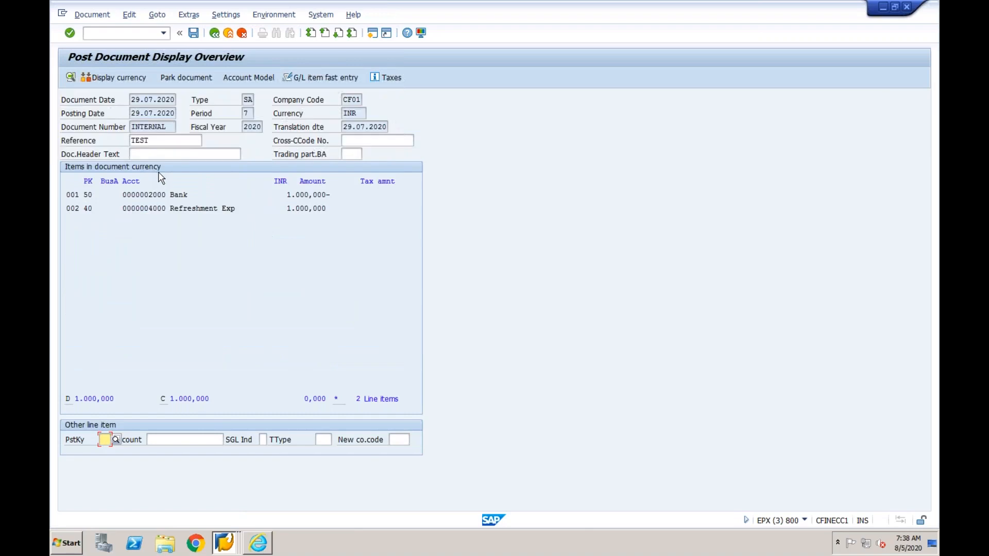
Post the referenced G/L document, select the new document number in the confirmation, and close the message
{"action": "left_click", "coordinate": [306, 209]}
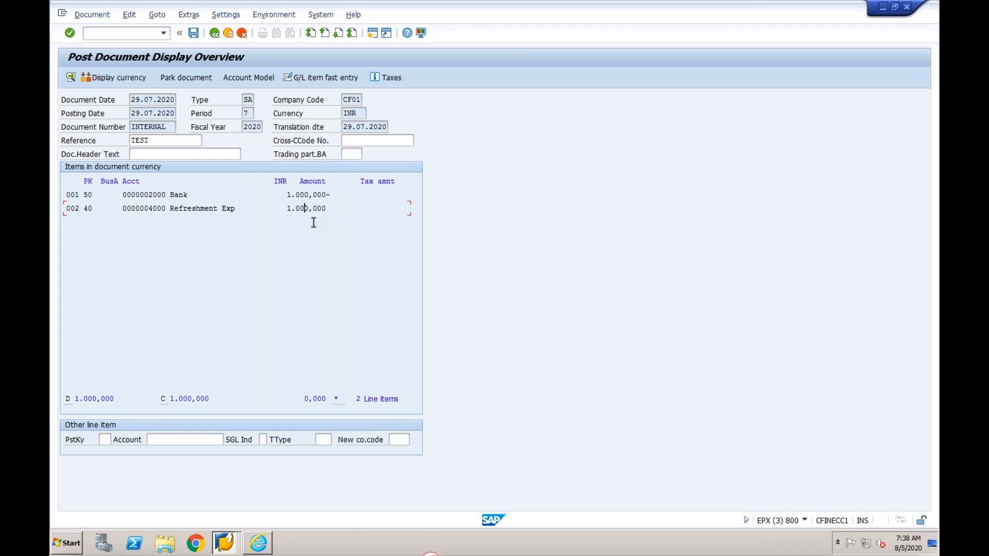
{"action": "left_click", "coordinate": [194, 36]}
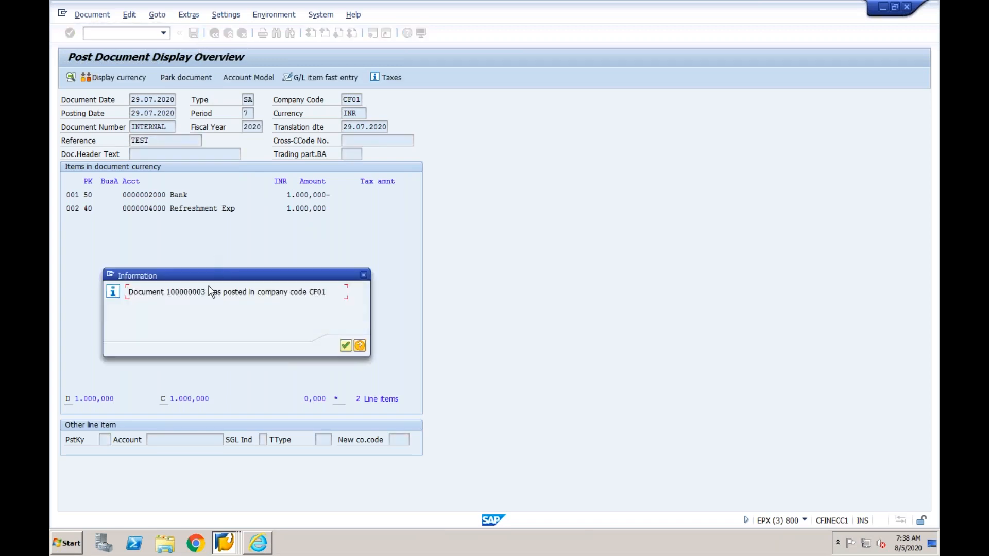
{"action": "left_click_drag", "start_coordinate": [205, 292], "coordinate": [166, 292]}
{"action": "left_click", "coordinate": [346, 347]}
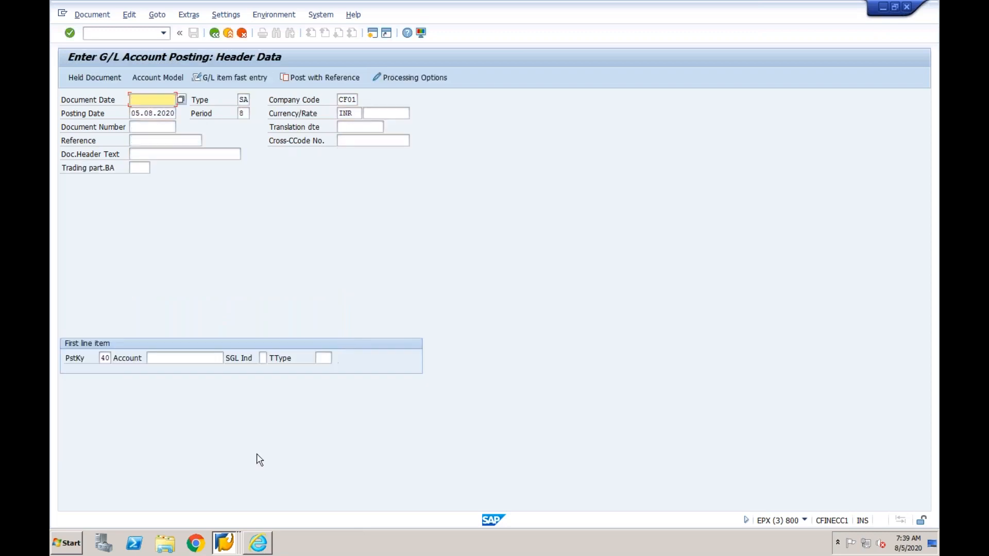
Switch to the target system's company code global data session and open document display with transaction FB03
{"action": "left_click", "coordinate": [230, 536]}
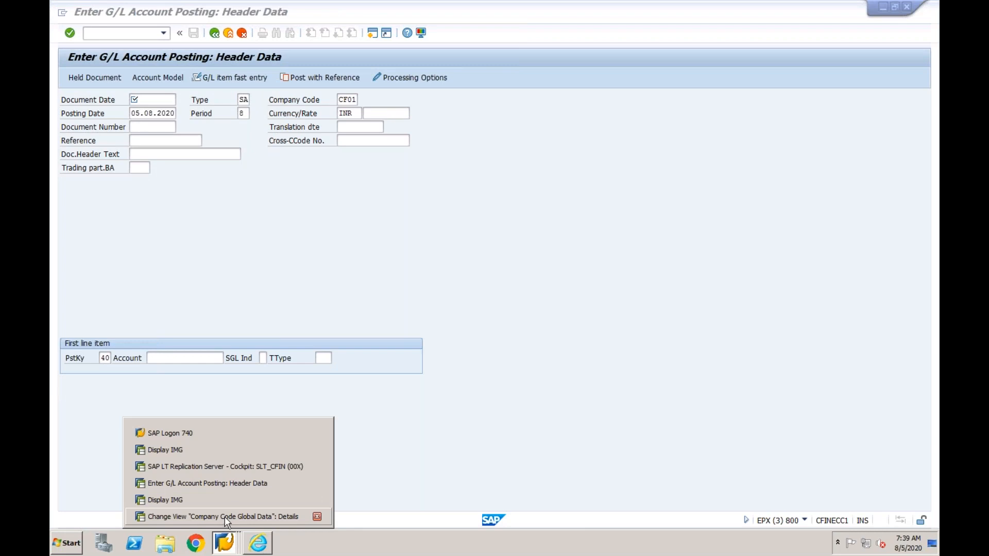
{"action": "left_click", "coordinate": [225, 518]}
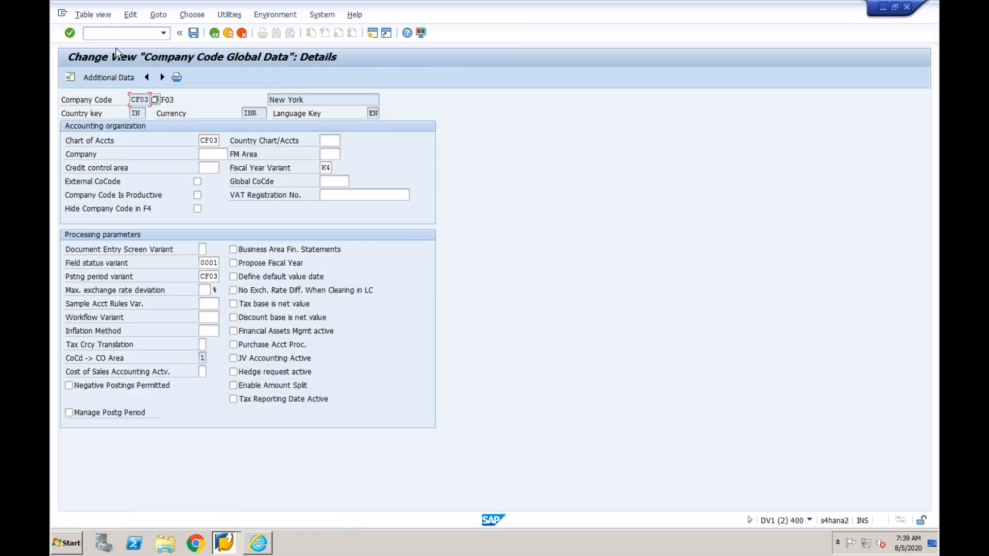
{"action": "left_click", "coordinate": [115, 32]}
{"action": "type", "text": "/nfb03"}
{"action": "key", "text": "Return"}
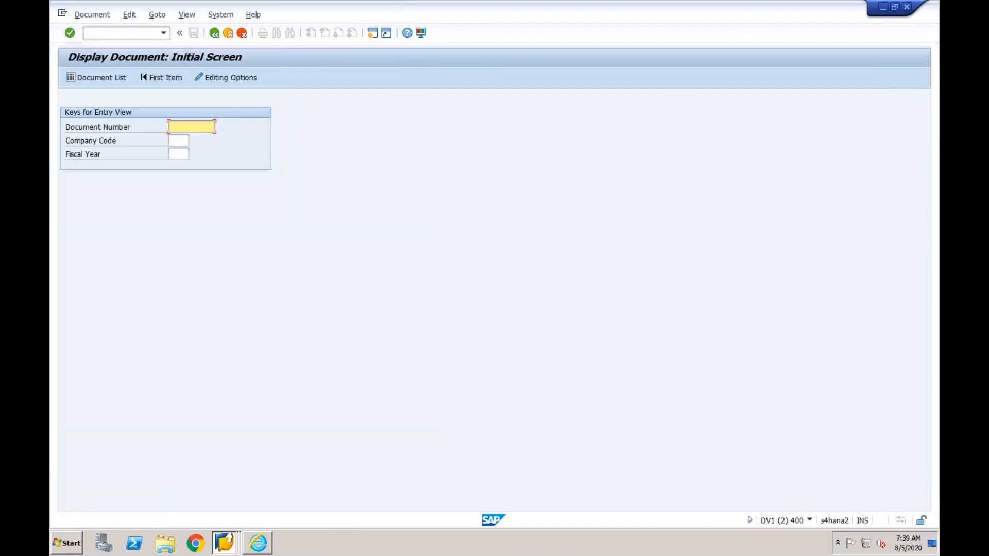
List the documents of company code CF03 that came from logical system EPXCLNT800
{"action": "left_click", "coordinate": [103, 77]}
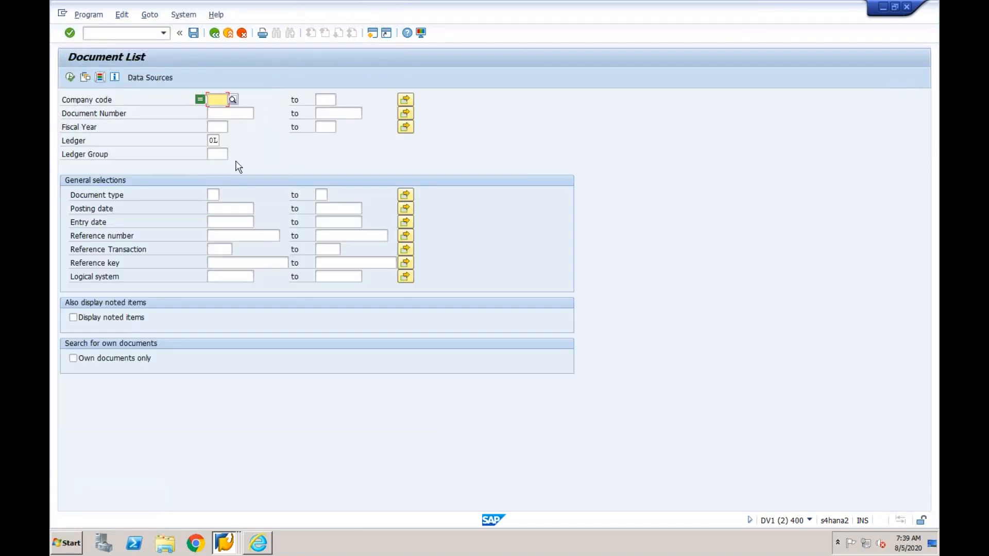
{"action": "left_click", "coordinate": [225, 279]}
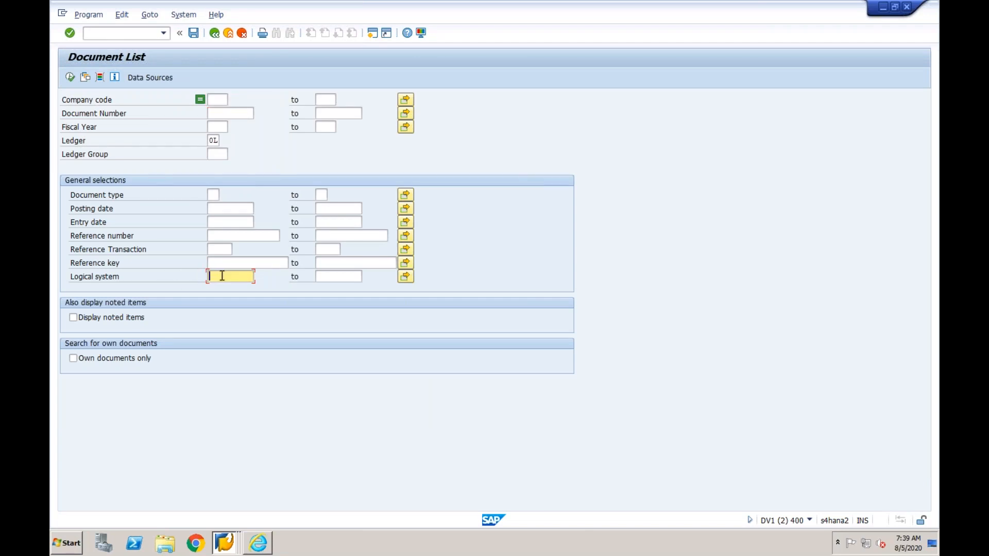
{"action": "type", "text": "EPXCLNT800"}
{"action": "left_click", "coordinate": [219, 99]}
{"action": "type", "text": "CF03"}
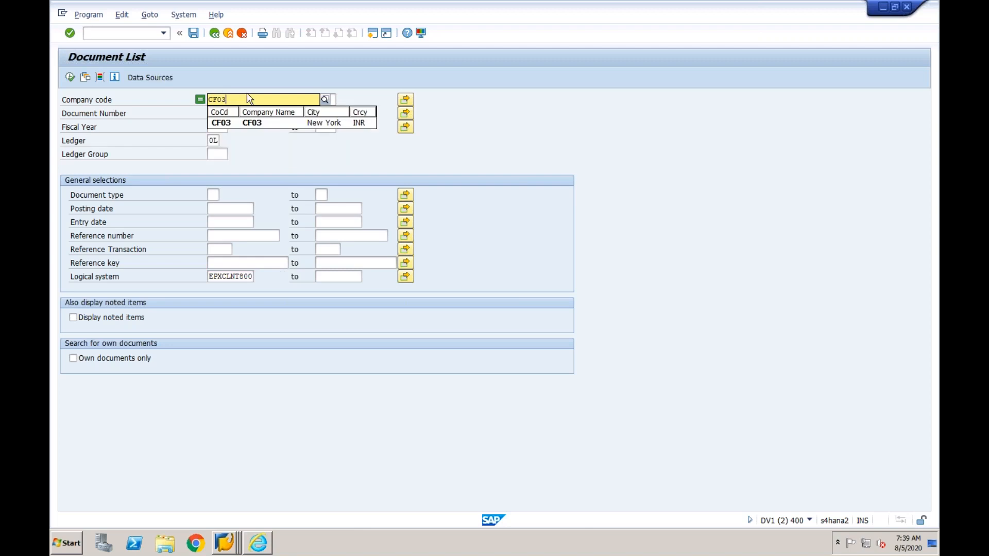
{"action": "left_click", "coordinate": [230, 123]}
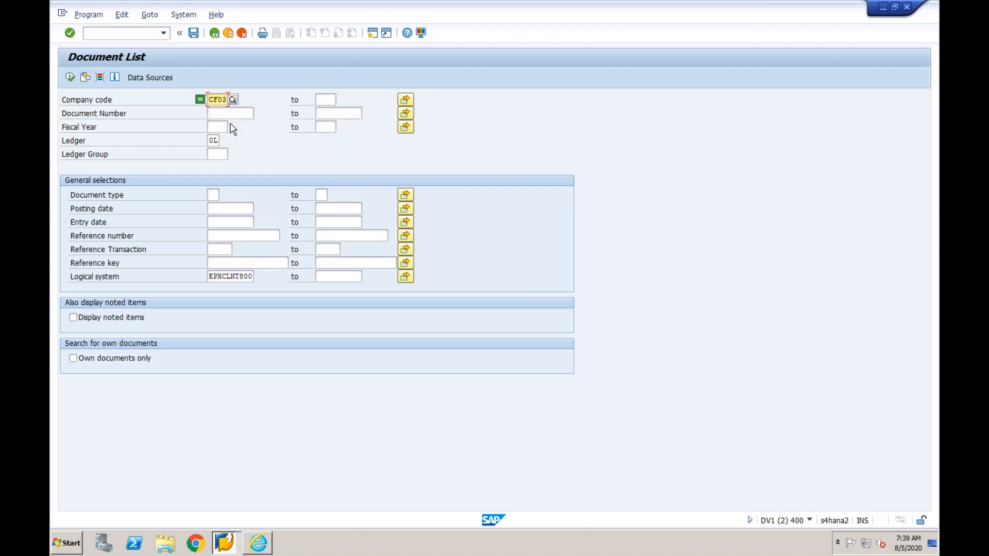
{"action": "left_click", "coordinate": [230, 275]}
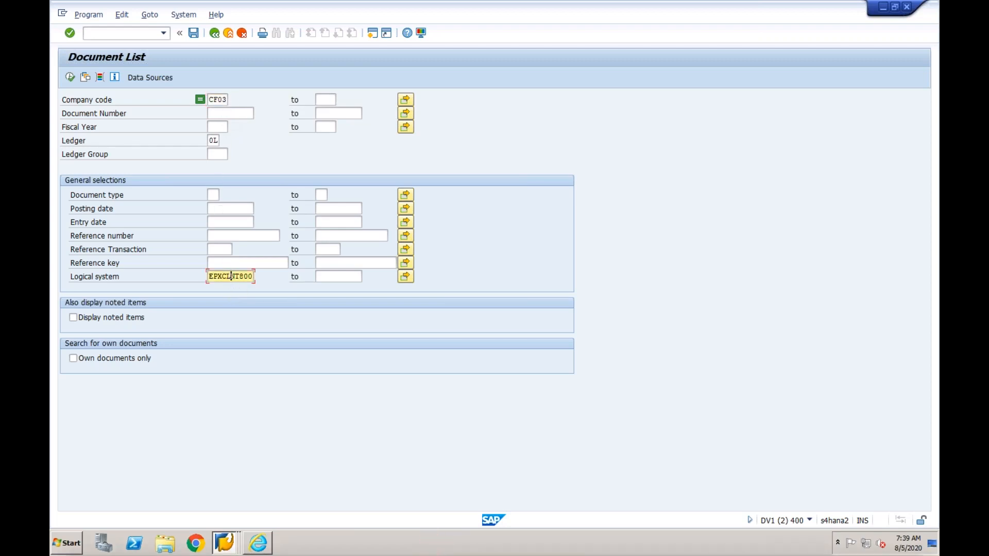
{"action": "left_click", "coordinate": [70, 78]}
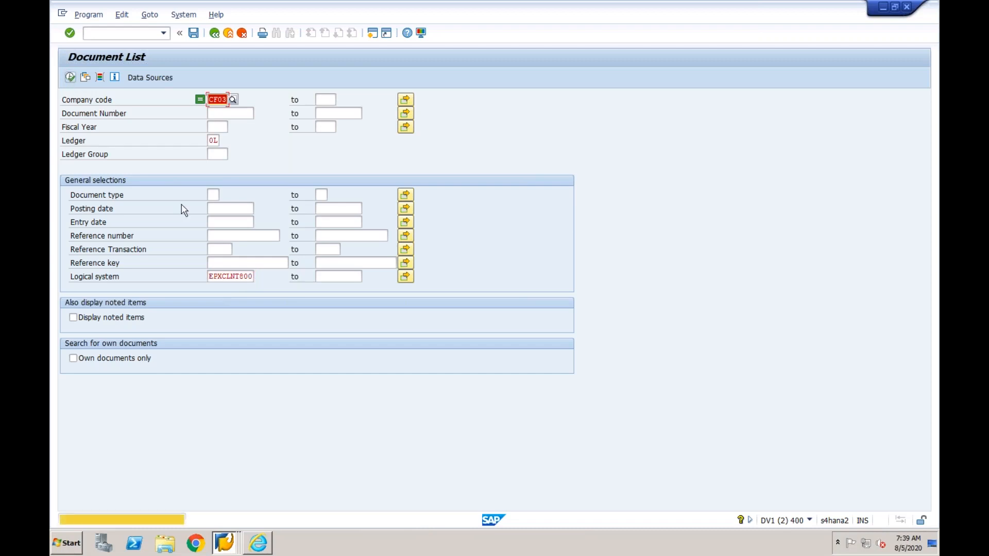
{"action": "key", "text": "Return"}
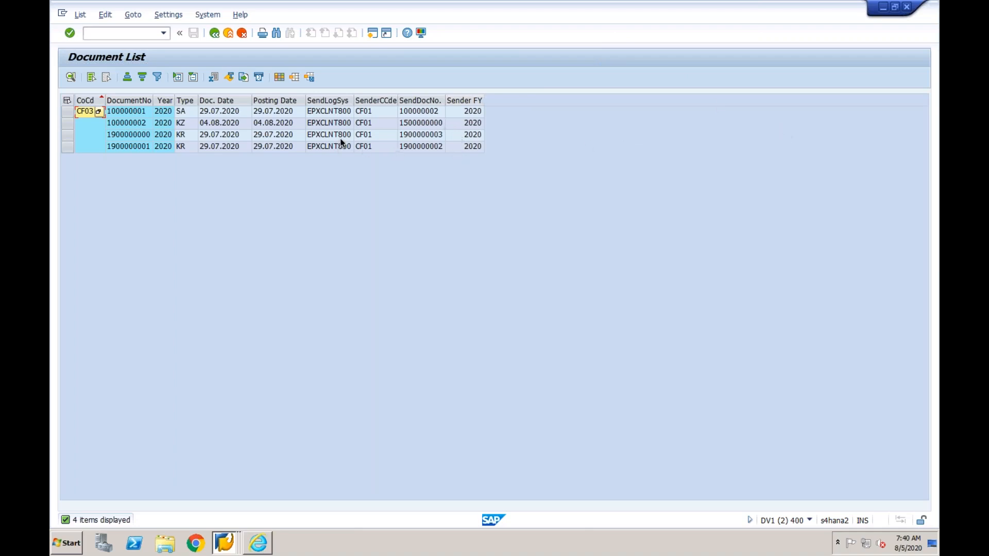
Select the sender document number of the first listed document, and open the interface monitor with transaction /n/aif/ifmon
{"action": "left_click", "coordinate": [433, 113]}
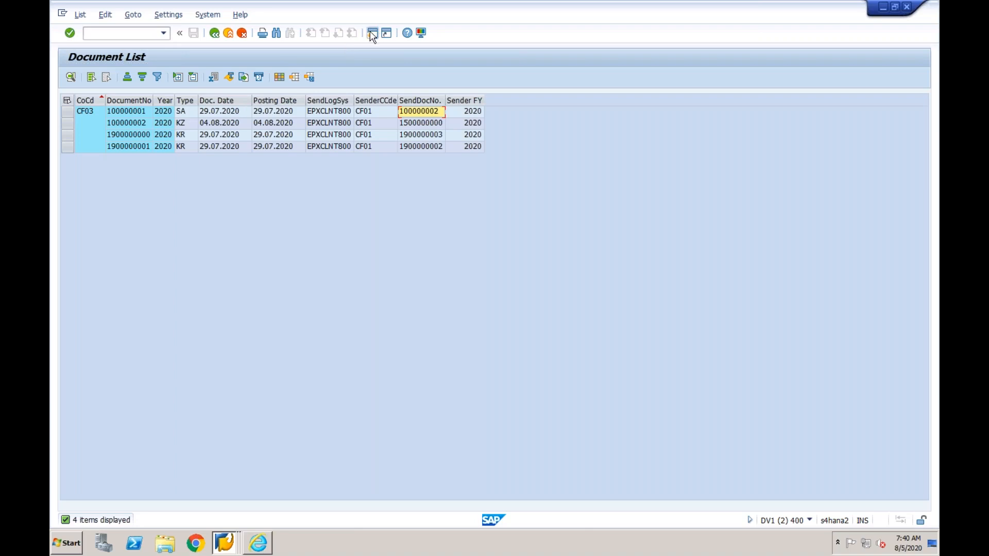
{"action": "left_click", "coordinate": [163, 34]}
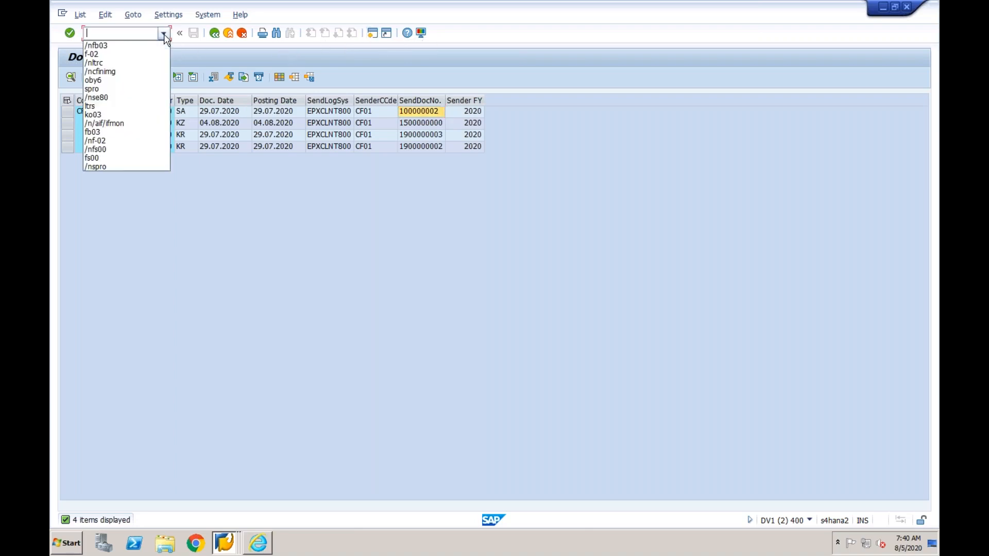
{"action": "left_click", "coordinate": [129, 123]}
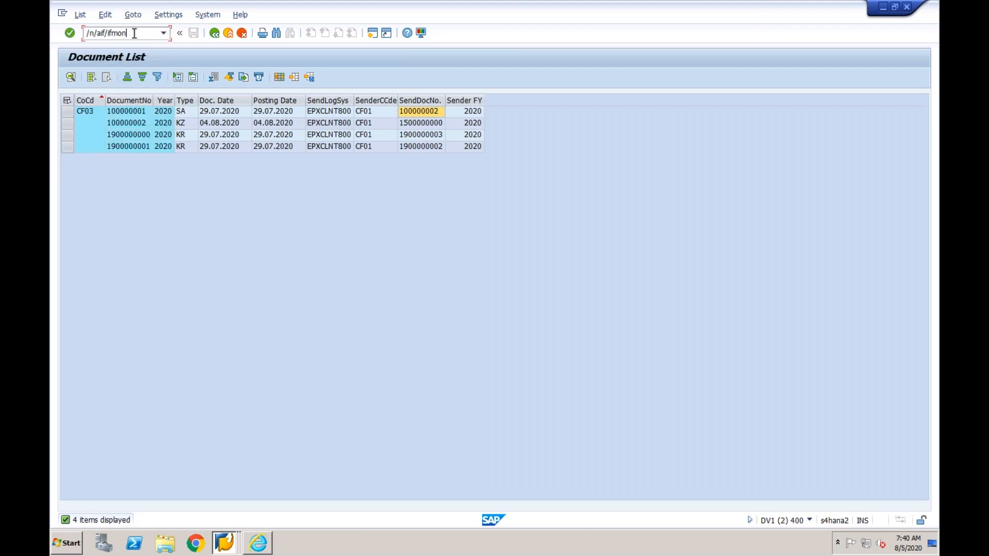
{"action": "left_click_drag", "start_coordinate": [86, 34], "coordinate": [100, 34]}
{"action": "left_click", "coordinate": [105, 34]}
{"action": "left_click", "coordinate": [128, 36]}
{"action": "key", "text": "Return"}
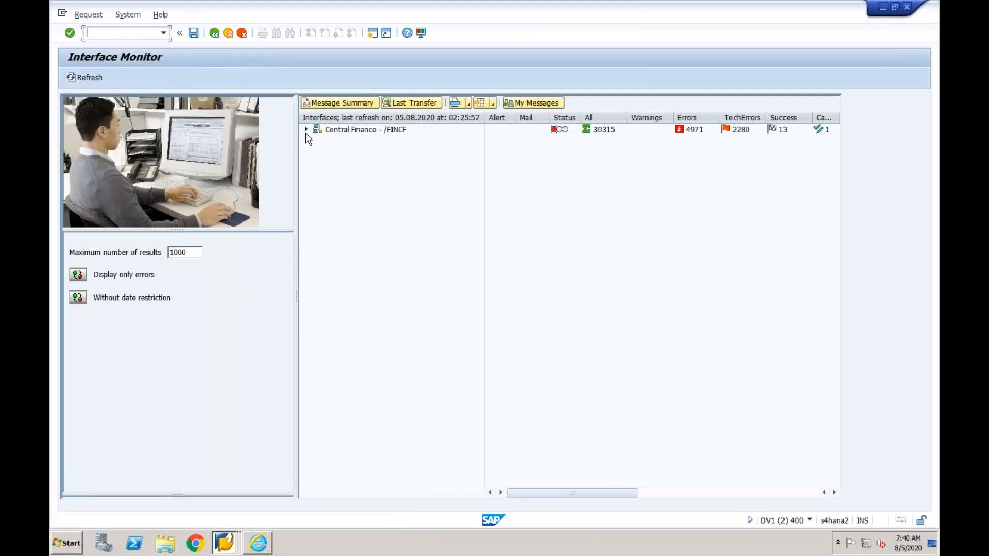
Expand the Central Finance interfaces and apply a date restriction starting from 04.08.2020
{"action": "left_click", "coordinate": [307, 130]}
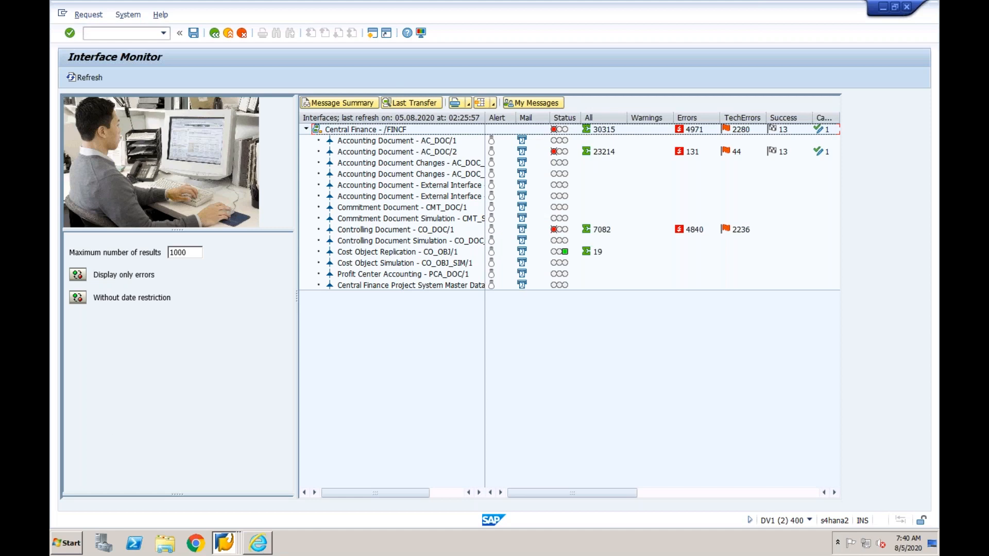
{"action": "left_click", "coordinate": [78, 298]}
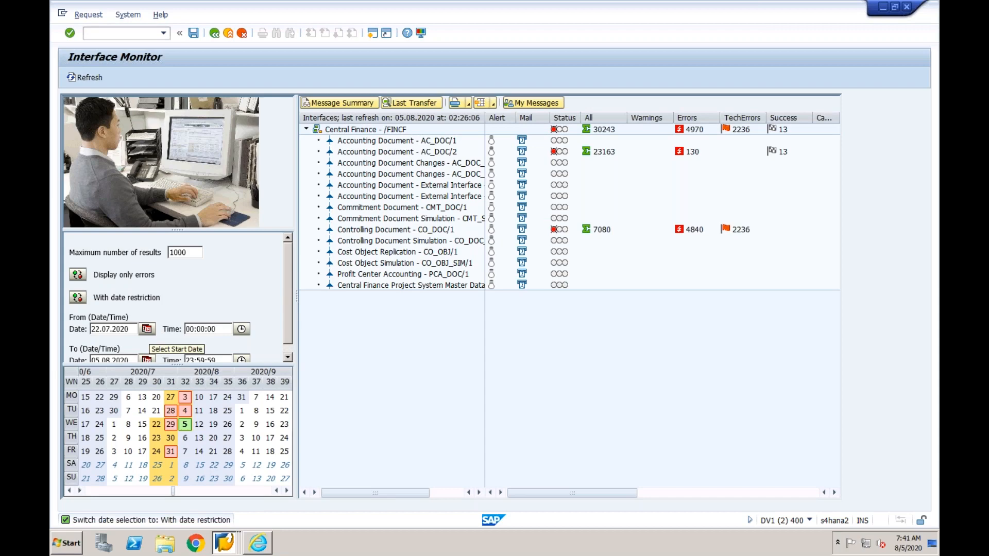
{"action": "left_click", "coordinate": [147, 329]}
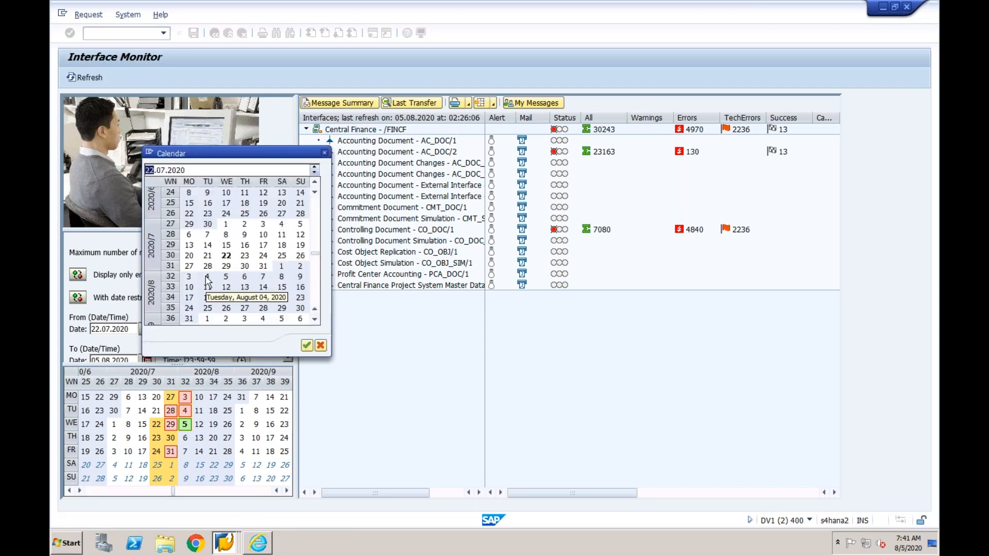
{"action": "double_click", "coordinate": [208, 277]}
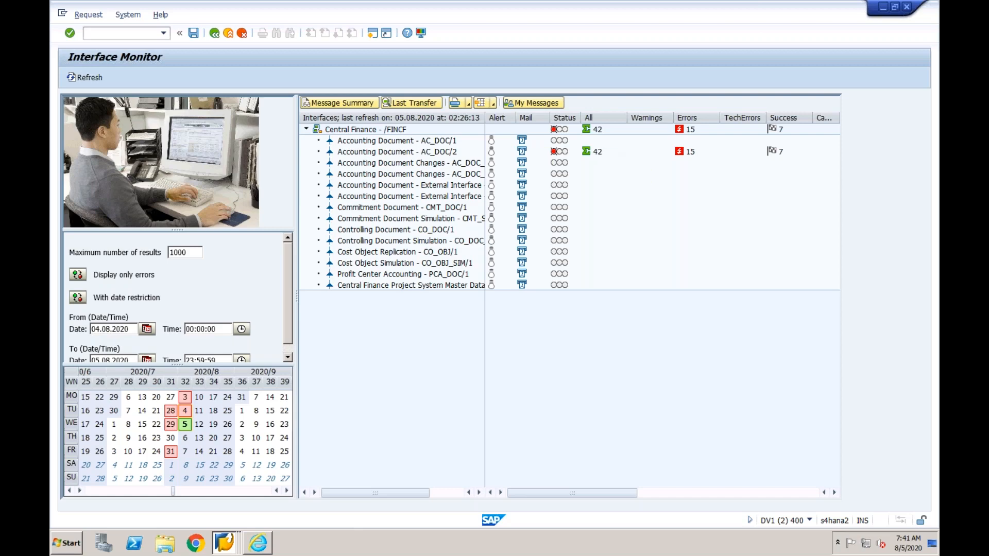
Look through the error-only messages of Accounting Document AC_DOC/2, and return to the interface monitor
{"action": "left_click", "coordinate": [399, 152]}
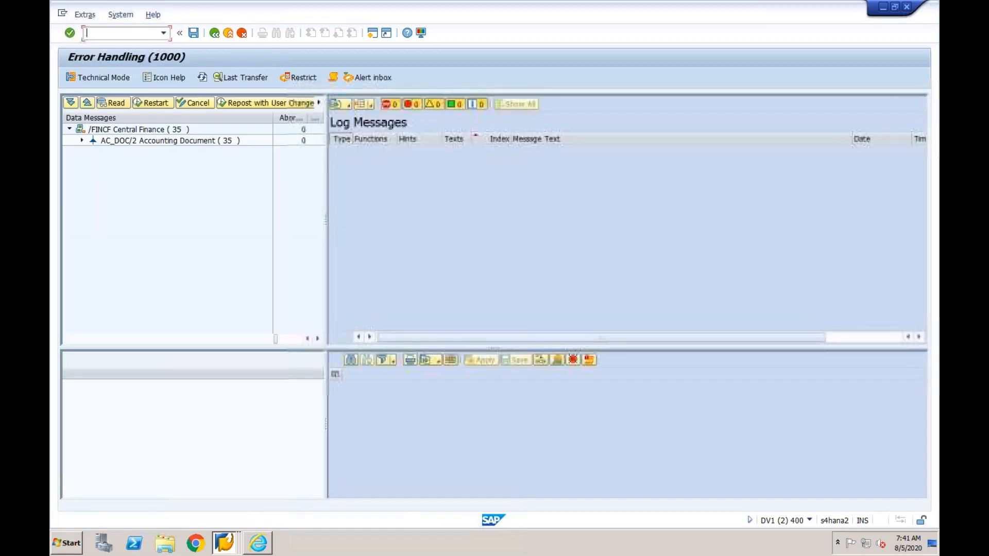
{"action": "left_click", "coordinate": [82, 140]}
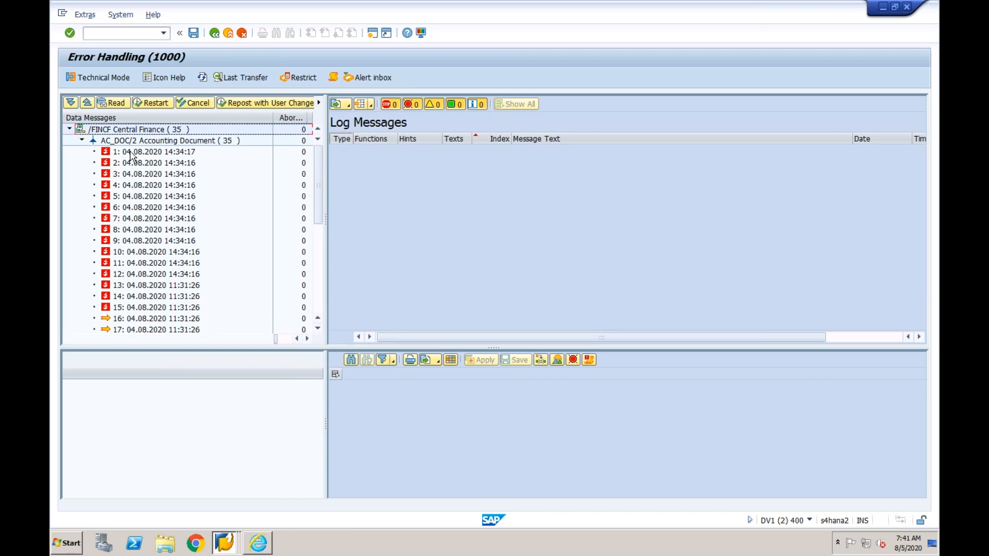
{"action": "left_click", "coordinate": [213, 34]}
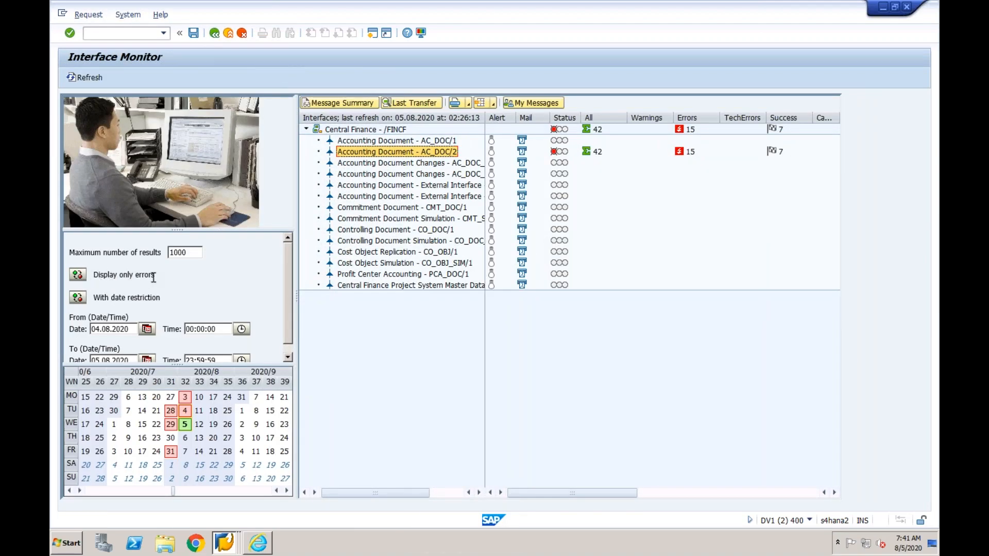
Set the monitor to display all messages, refresh it, and list the messages of Accounting Document AC_DOC/2
{"action": "left_click", "coordinate": [77, 275]}
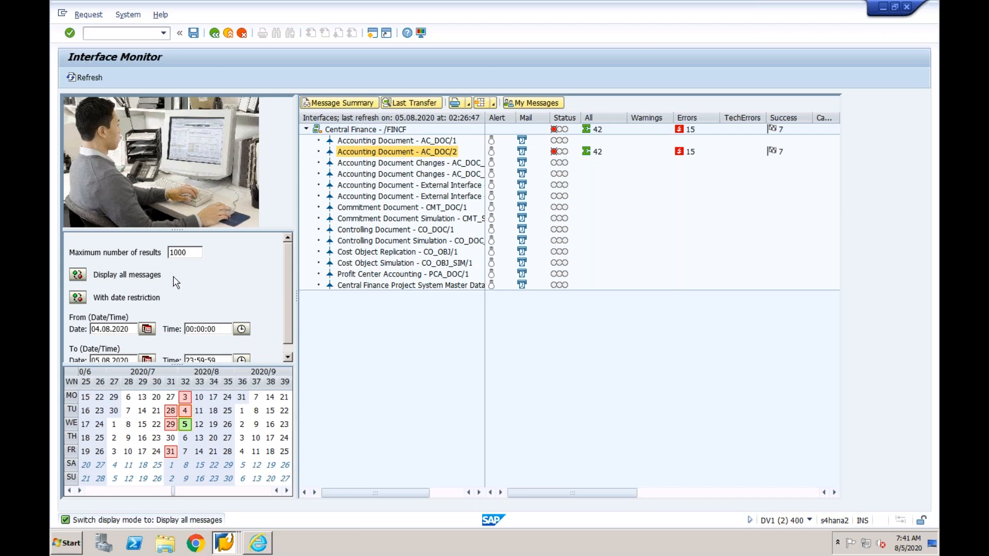
{"action": "left_click", "coordinate": [72, 78]}
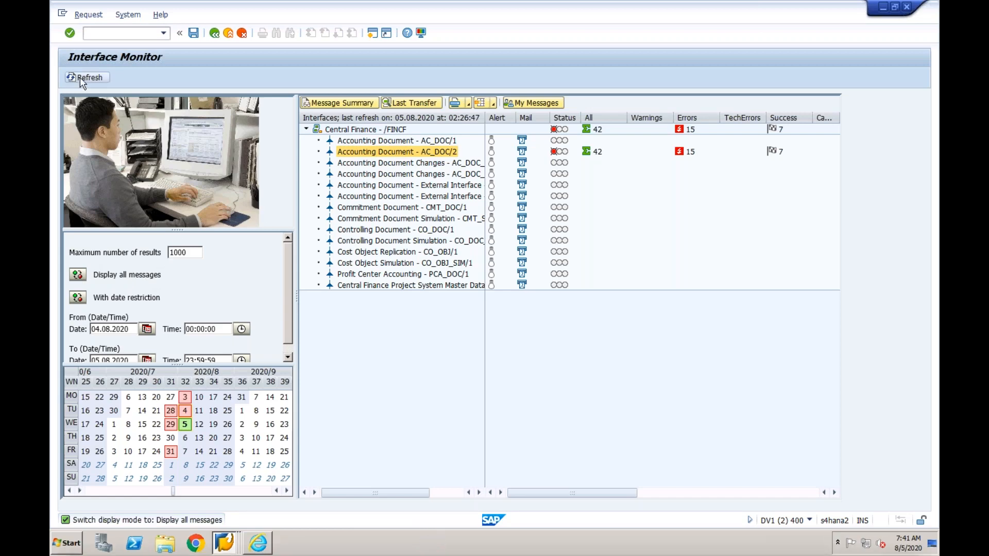
{"action": "double_click", "coordinate": [362, 152]}
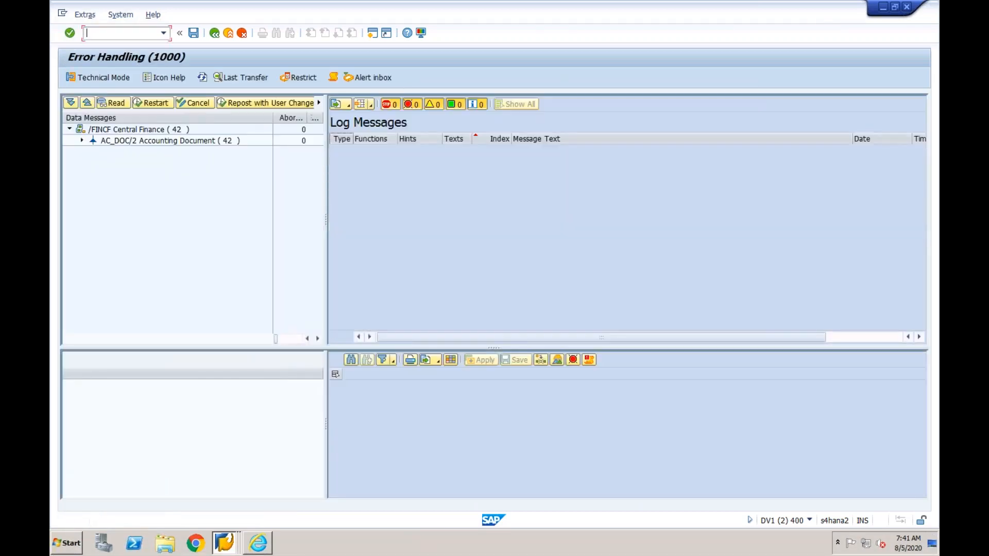
{"action": "left_click", "coordinate": [81, 142]}
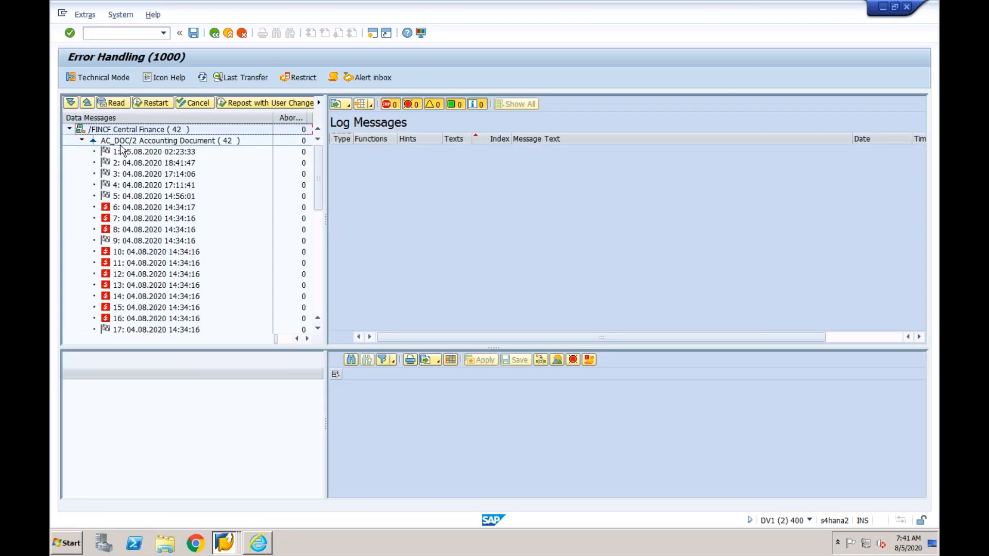
Display the log messages of the AC_DOC/2 data message from 05.08.2020 02:23:33
{"action": "left_click", "coordinate": [133, 151]}
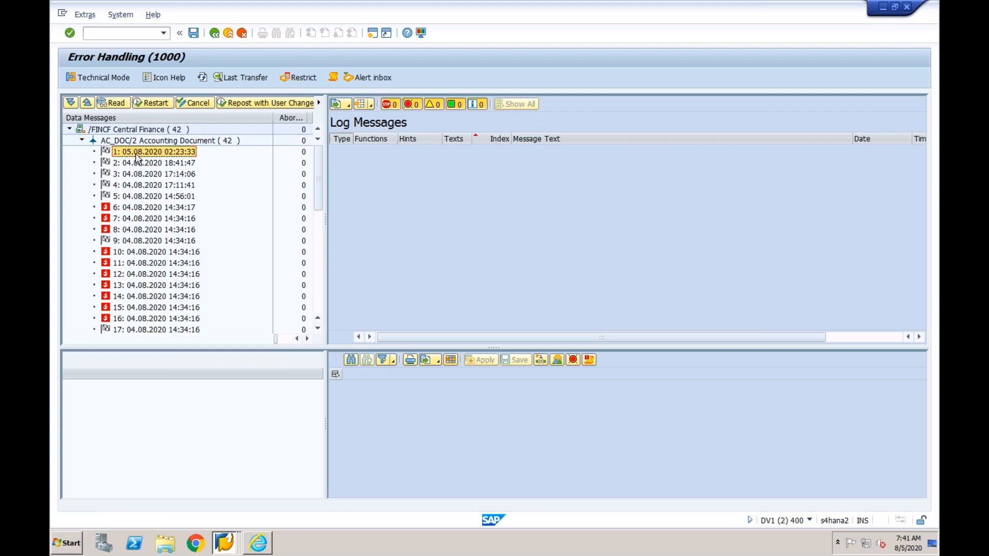
{"action": "mouse_move", "coordinate": [109, 153]}
{"action": "double_click", "coordinate": [132, 152]}
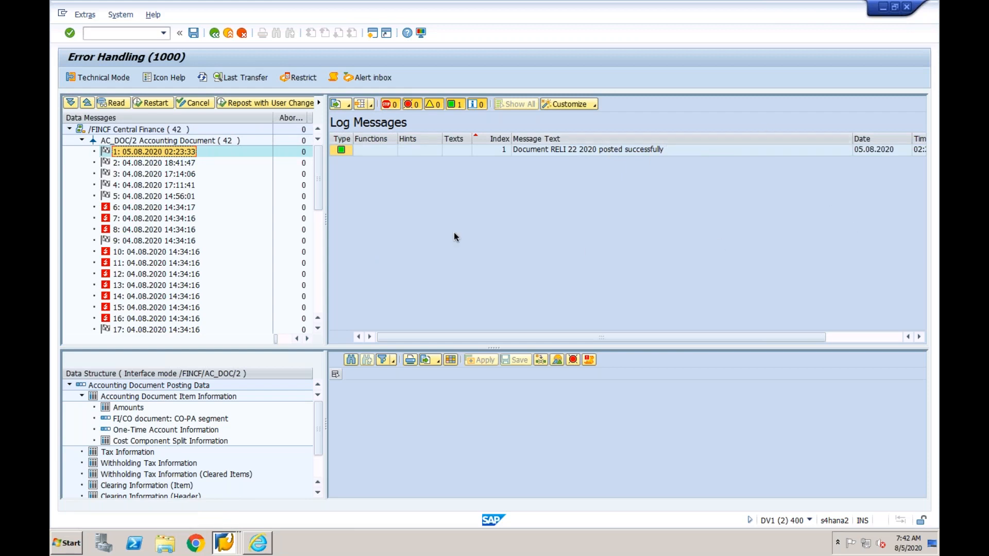
Switch to the source system's G/L posting session, display the last posted document, and check its company code
{"action": "left_click", "coordinate": [223, 542]}
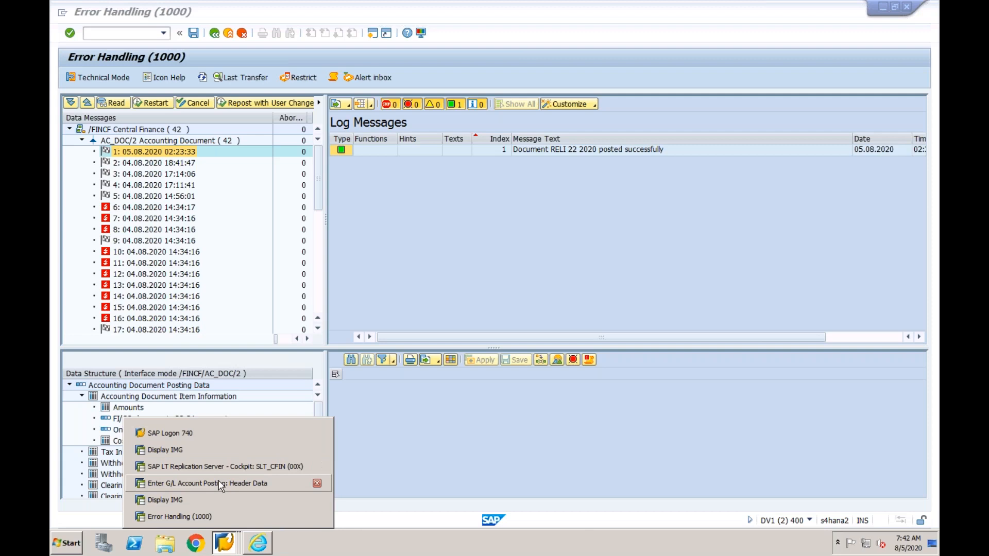
{"action": "left_click", "coordinate": [218, 484]}
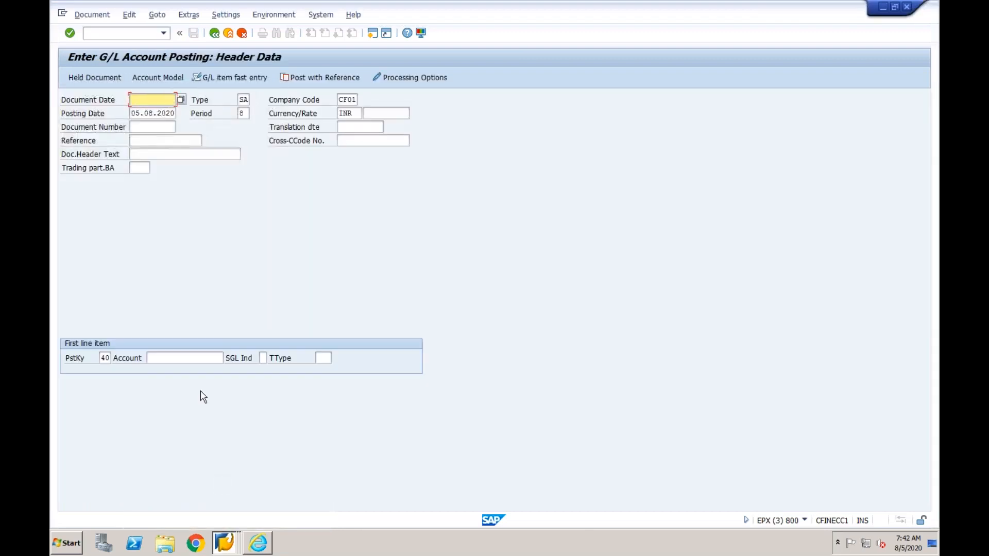
{"action": "left_click", "coordinate": [92, 15]}
{"action": "left_click", "coordinate": [98, 57]}
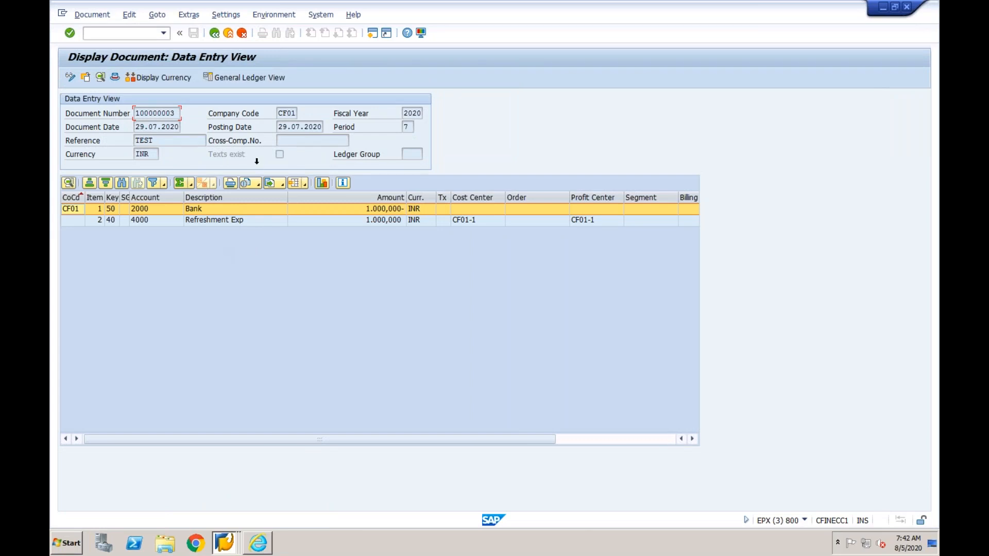
{"action": "left_click", "coordinate": [287, 113]}
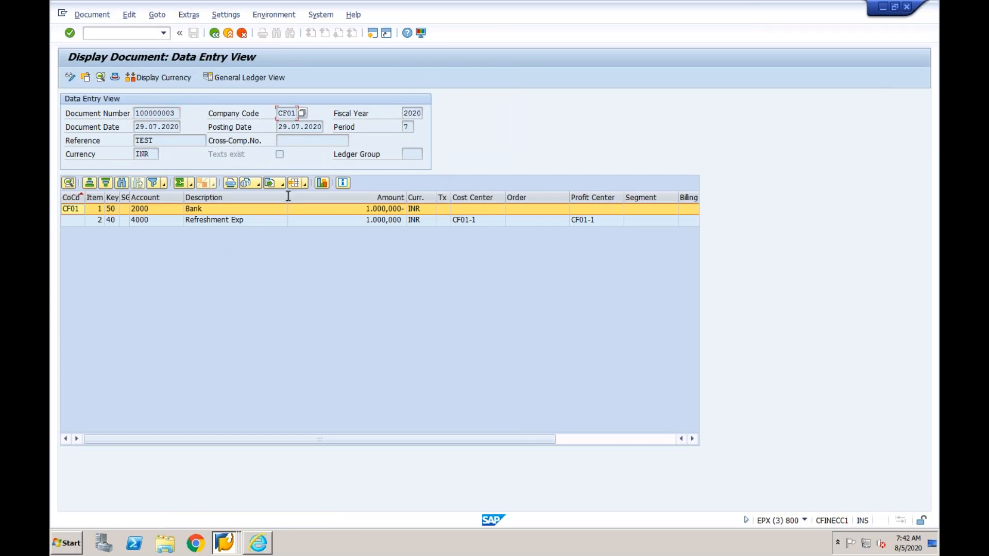
Compare the log message in the target's error handling session with the document displayed in the source system
{"action": "left_click", "coordinate": [224, 542]}
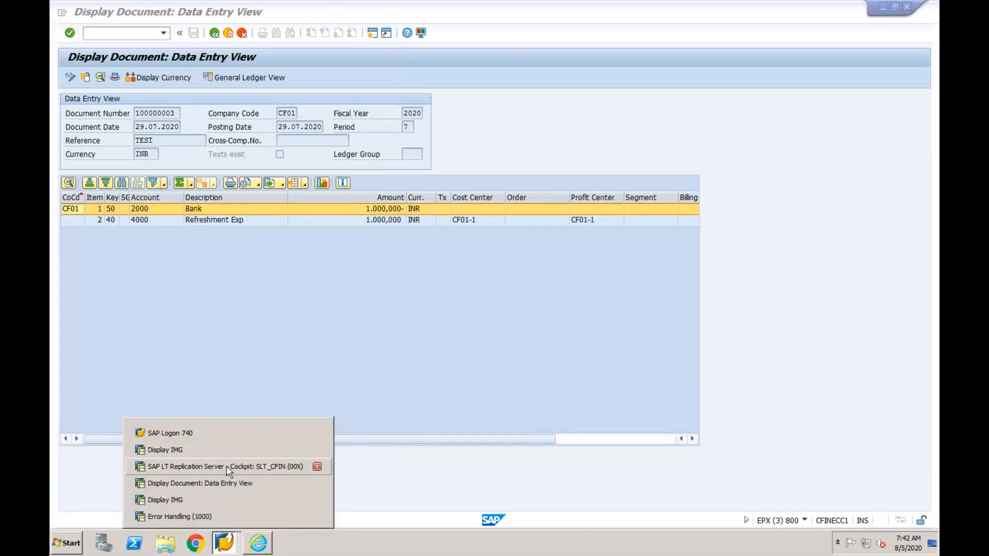
{"action": "left_click", "coordinate": [179, 517]}
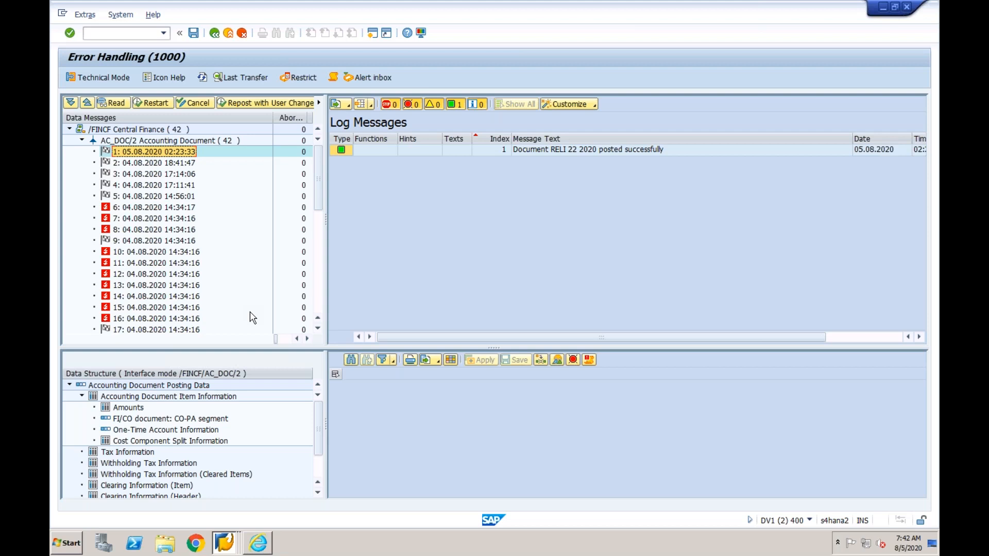
{"action": "mouse_move", "coordinate": [226, 542]}
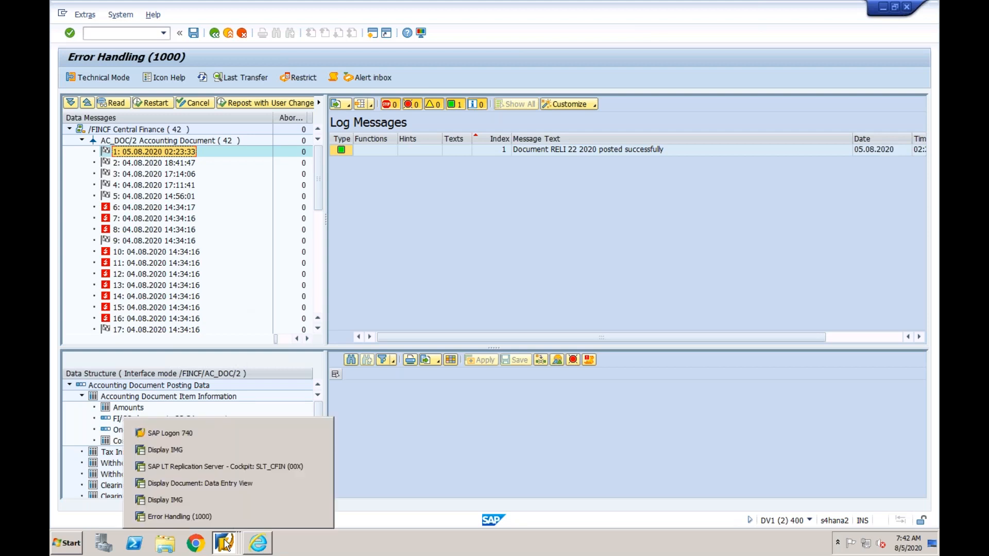
{"action": "left_click", "coordinate": [216, 482]}
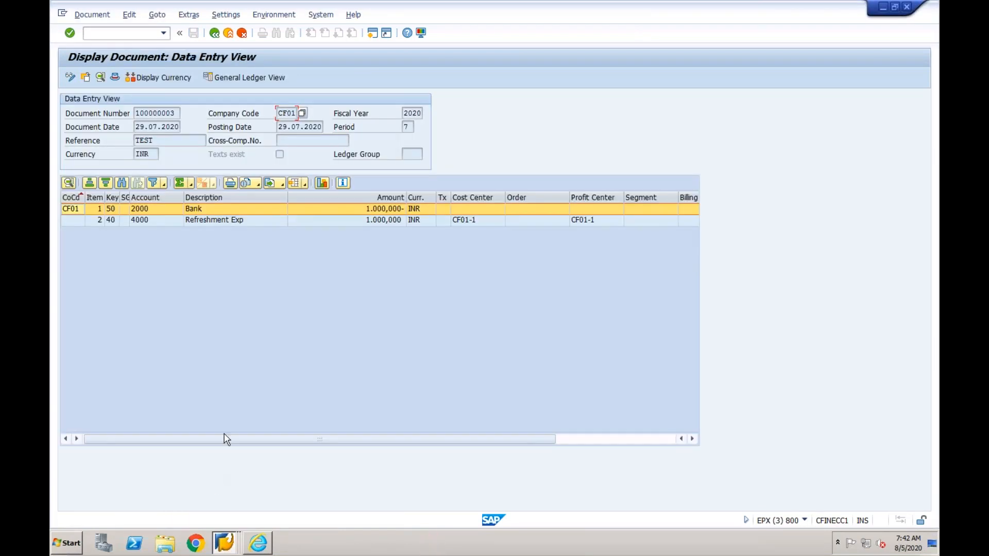
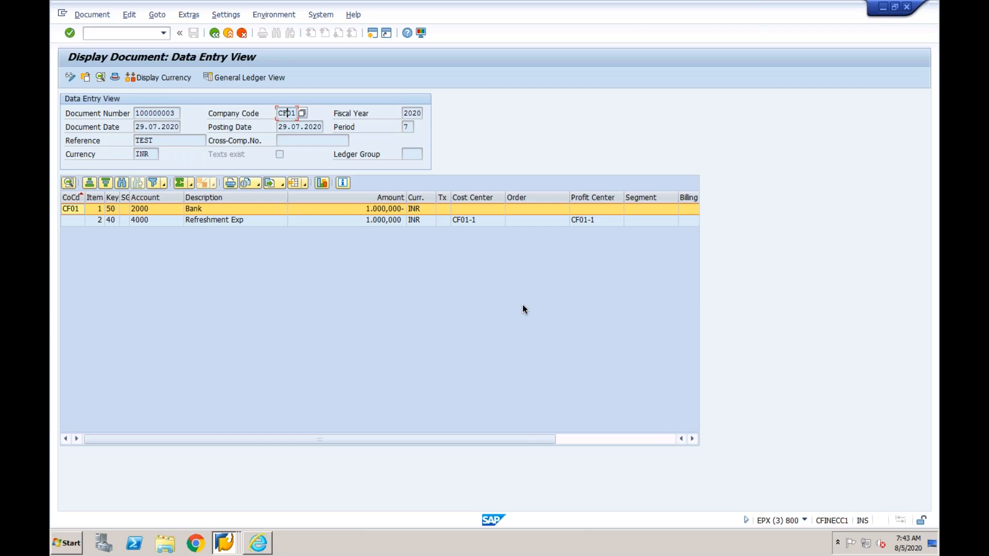
{"action": "left_click", "coordinate": [225, 542]}
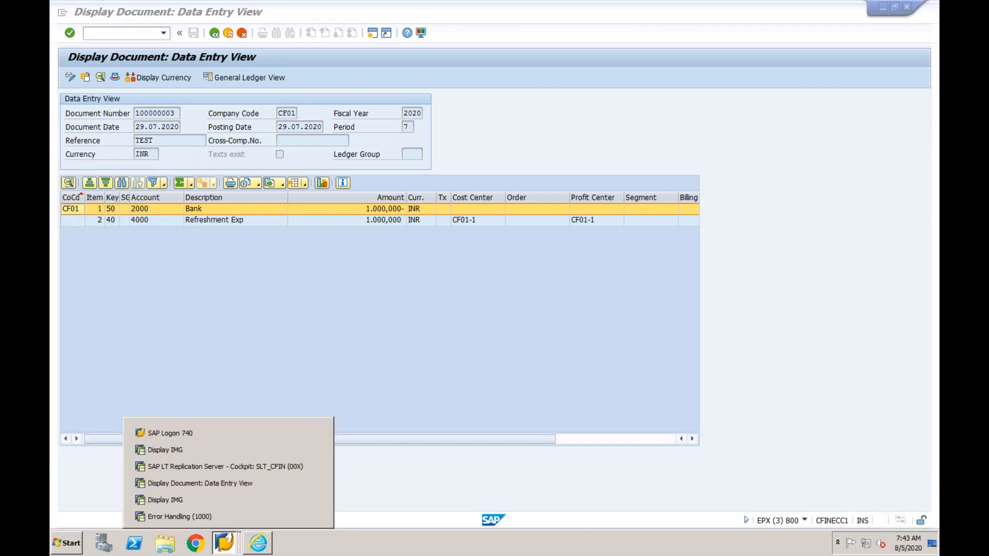
{"action": "left_click", "coordinate": [232, 485]}
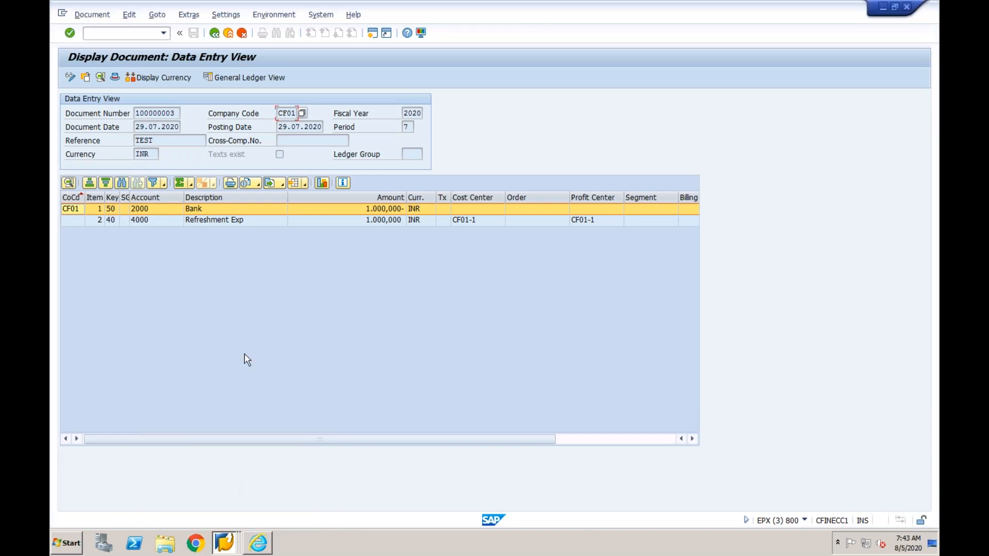
Return to error handling, select the posting log message, then refresh the data messages and expand AC_DOC/2 again
{"action": "left_click", "coordinate": [225, 541]}
{"action": "left_click", "coordinate": [213, 516]}
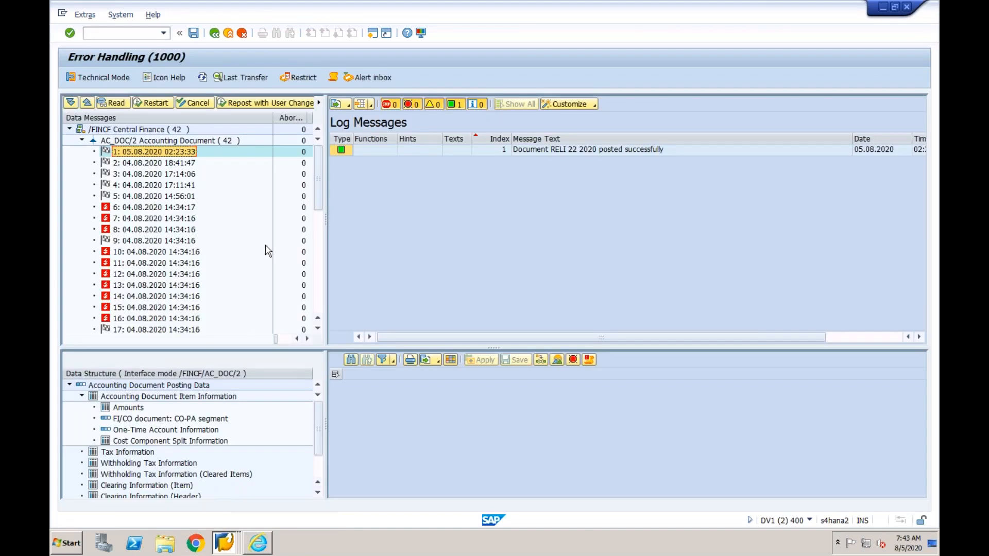
{"action": "left_click", "coordinate": [564, 150]}
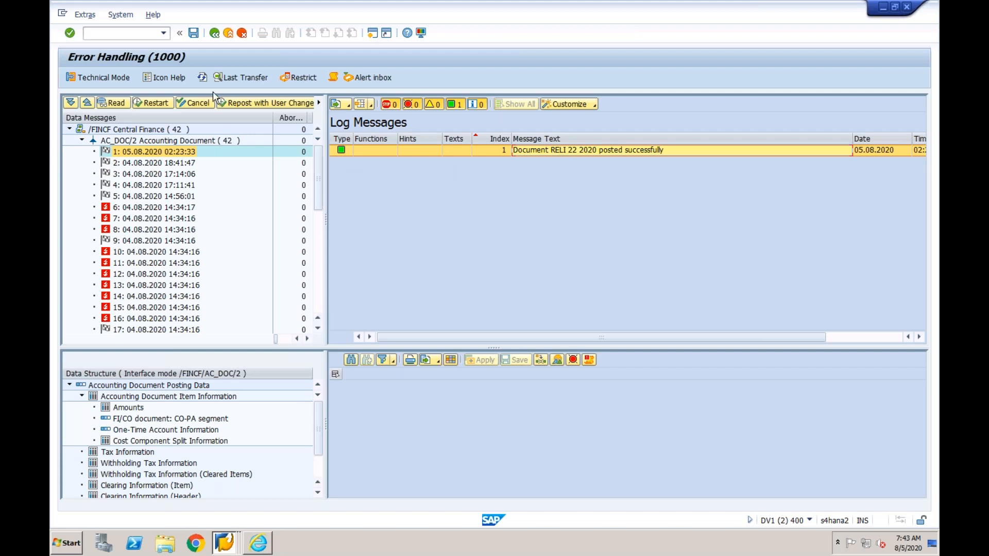
{"action": "left_click", "coordinate": [202, 77]}
{"action": "left_click", "coordinate": [82, 142]}
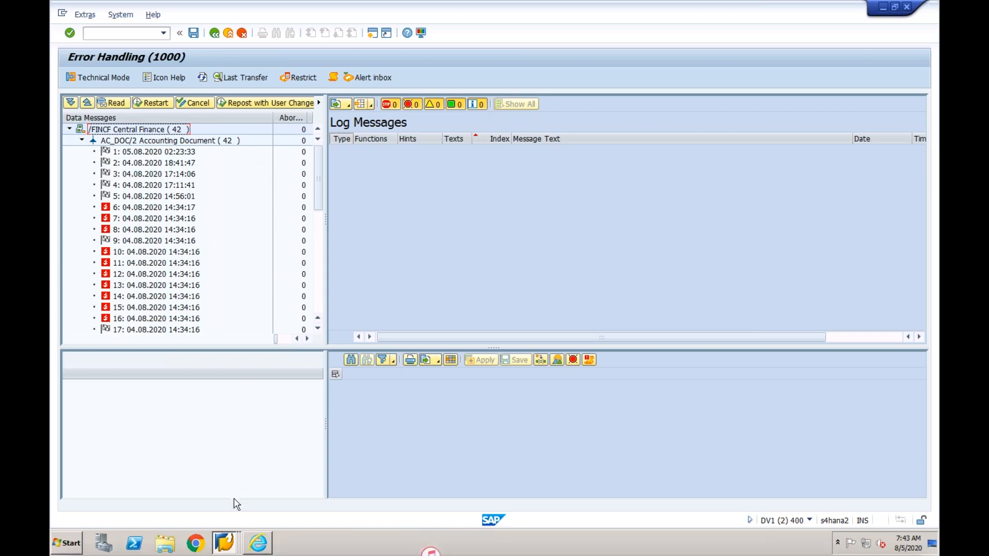
Switch to the source document display and check its Refreshment Exp line item, document number and company code
{"action": "left_click", "coordinate": [222, 549]}
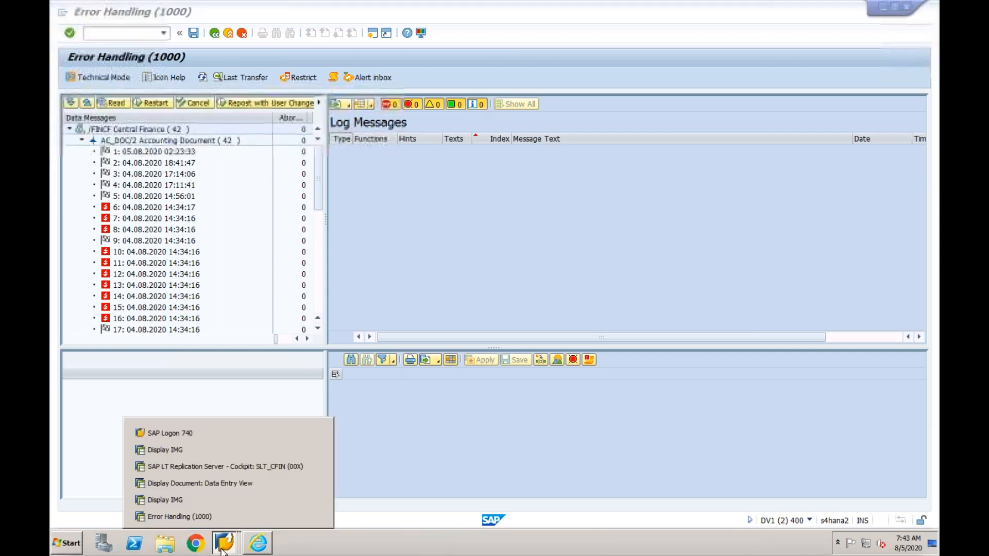
{"action": "left_click", "coordinate": [212, 484]}
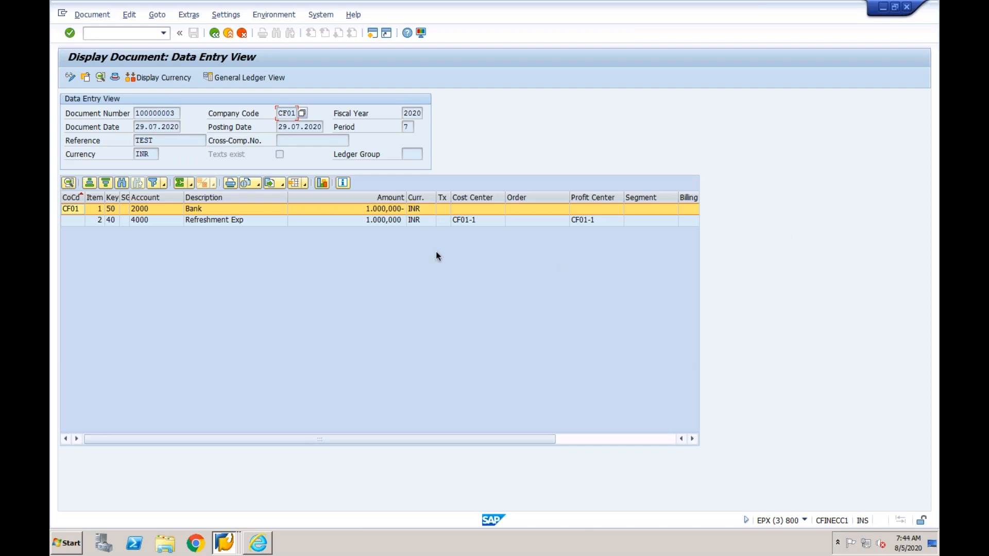
{"action": "left_click", "coordinate": [228, 221]}
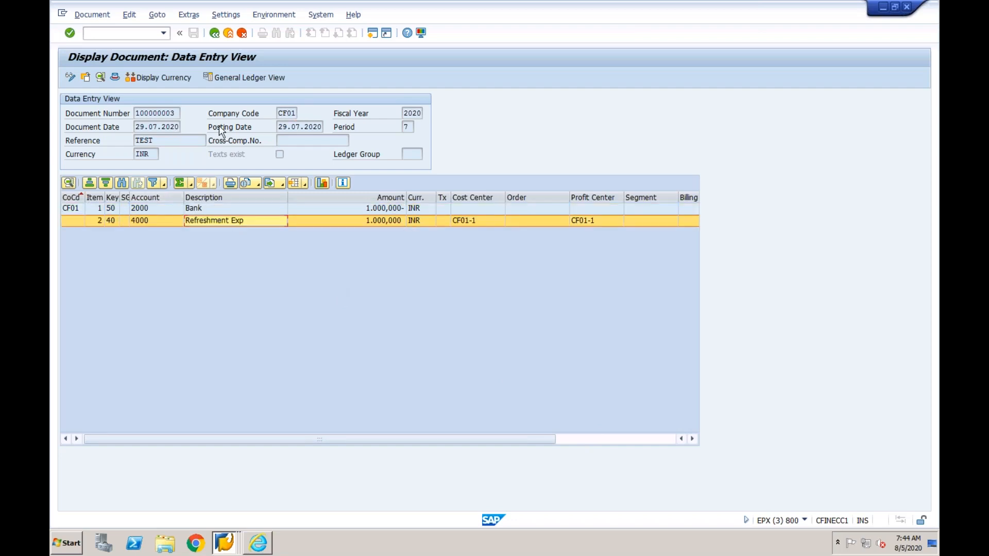
{"action": "left_click", "coordinate": [176, 114]}
{"action": "left_click", "coordinate": [290, 111]}
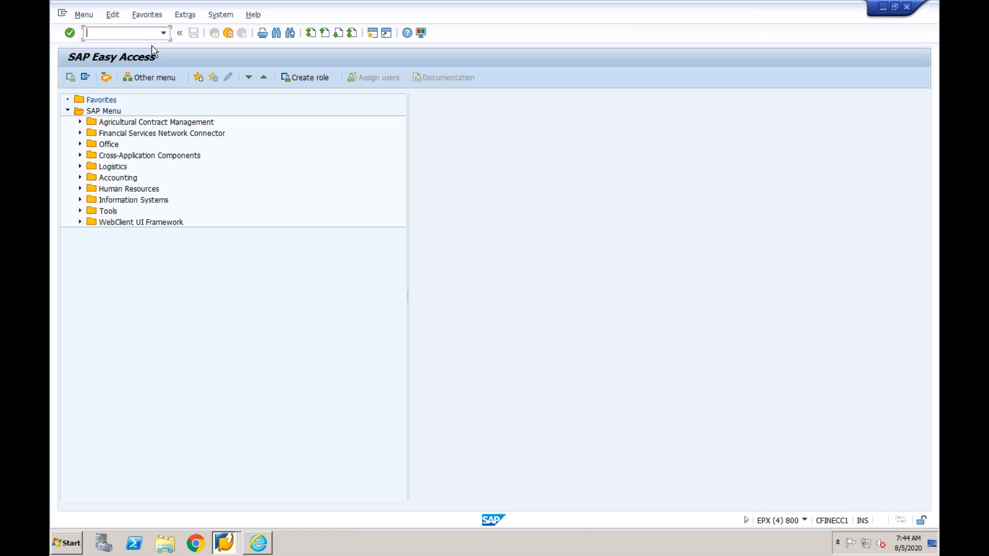
Open the SE16 table display in the source system and load the selection fields of table CFIN_ACCHD
{"action": "type", "text": "se16"}
{"action": "key", "text": "Return"}
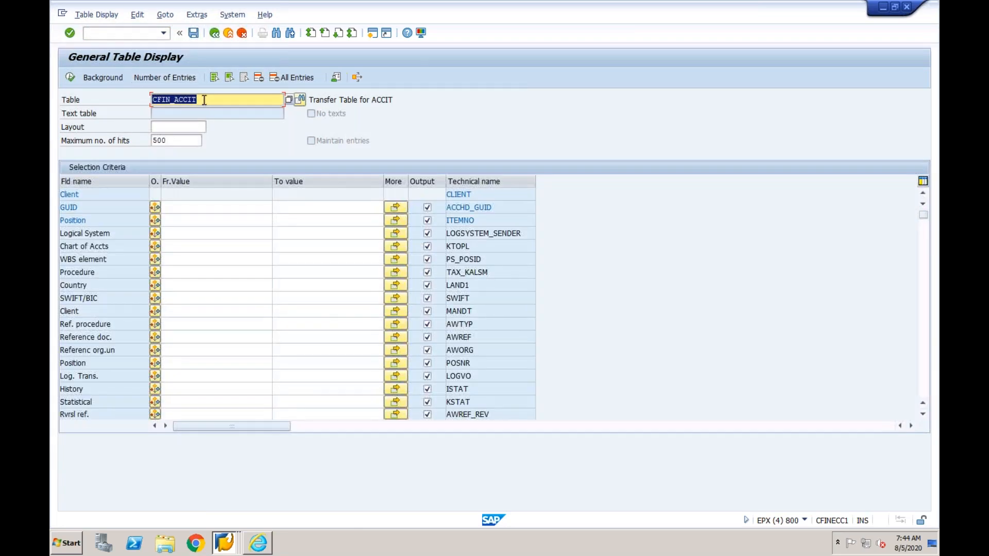
{"action": "left_click", "coordinate": [204, 100]}
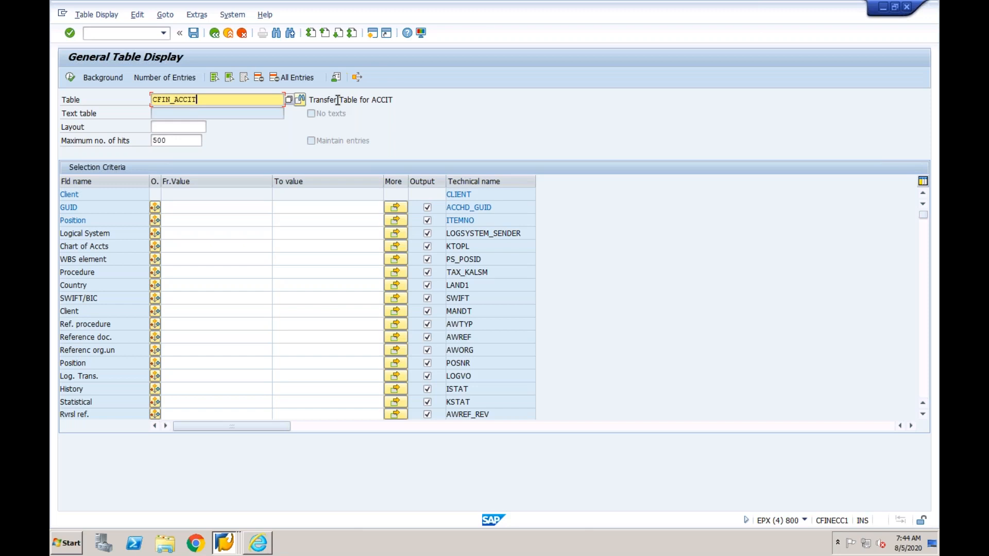
{"action": "key", "text": "BackSpace"}
{"action": "key", "text": "BackSpace"}
{"action": "type", "text": "HD"}
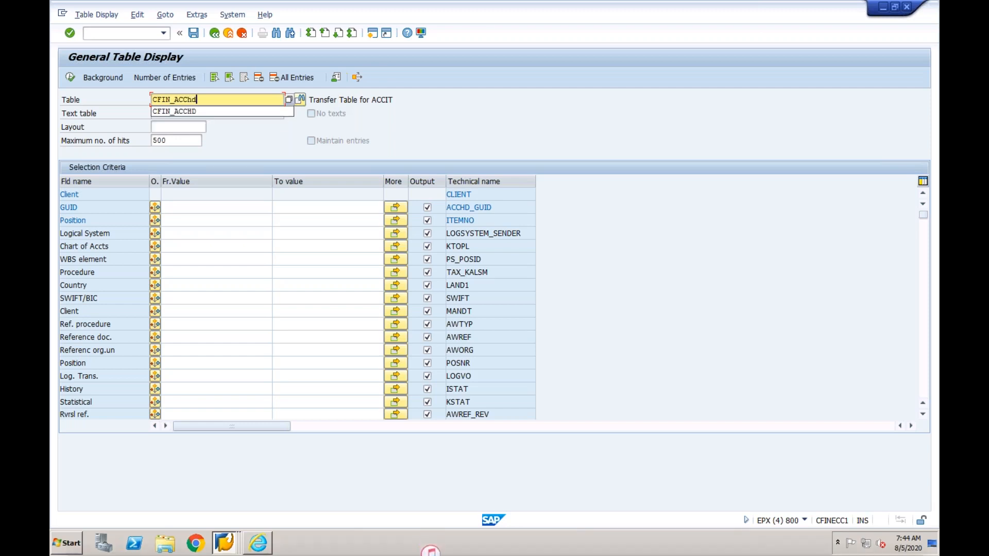
{"action": "key", "text": "Return"}
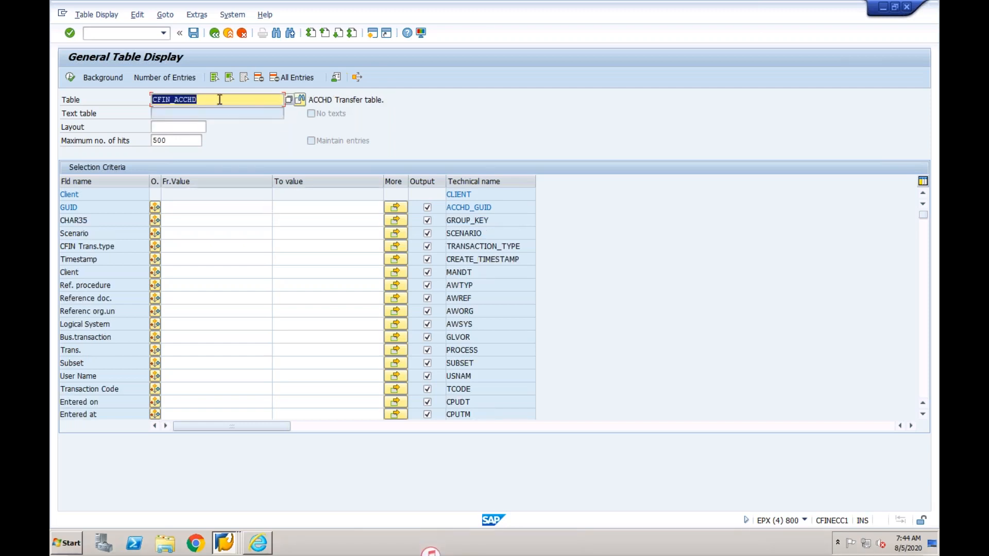
Display the entries of table CFIN_ACCIT for company code CF01 and check their document numbers
{"action": "left_click", "coordinate": [220, 97]}
{"action": "key", "text": "BackSpace"}
{"action": "key", "text": "BackSpace"}
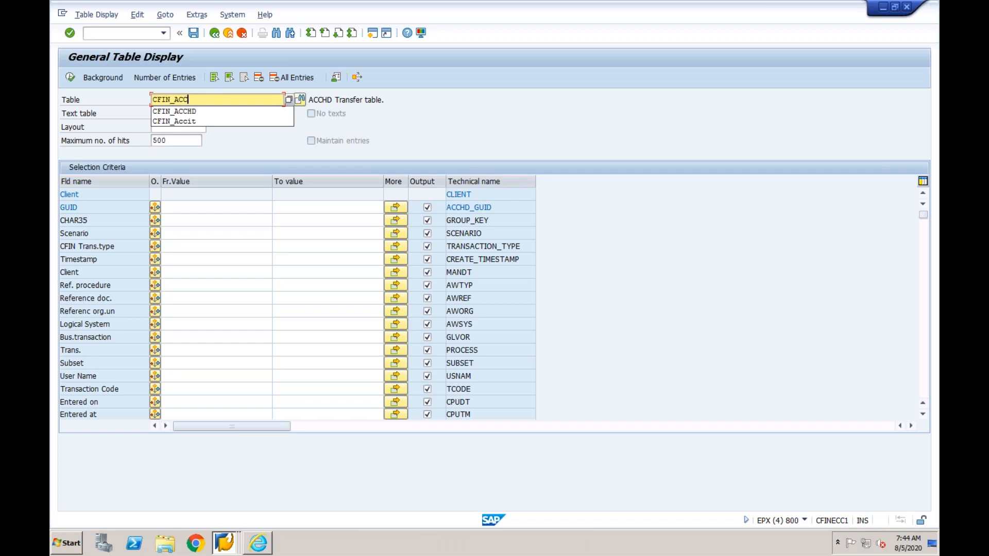
{"action": "type", "text": "I"}
{"action": "key", "text": "Return"}
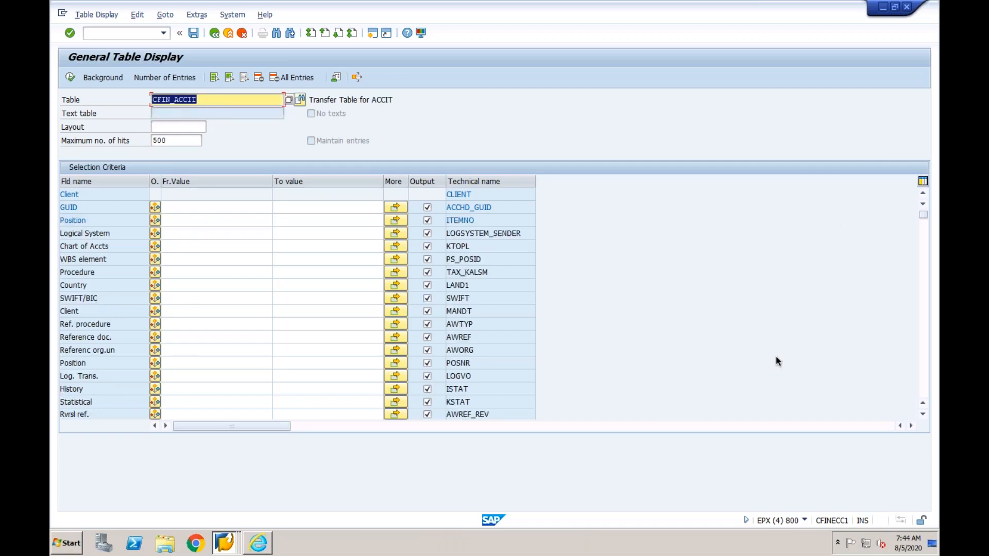
{"action": "left_click", "coordinate": [923, 317]}
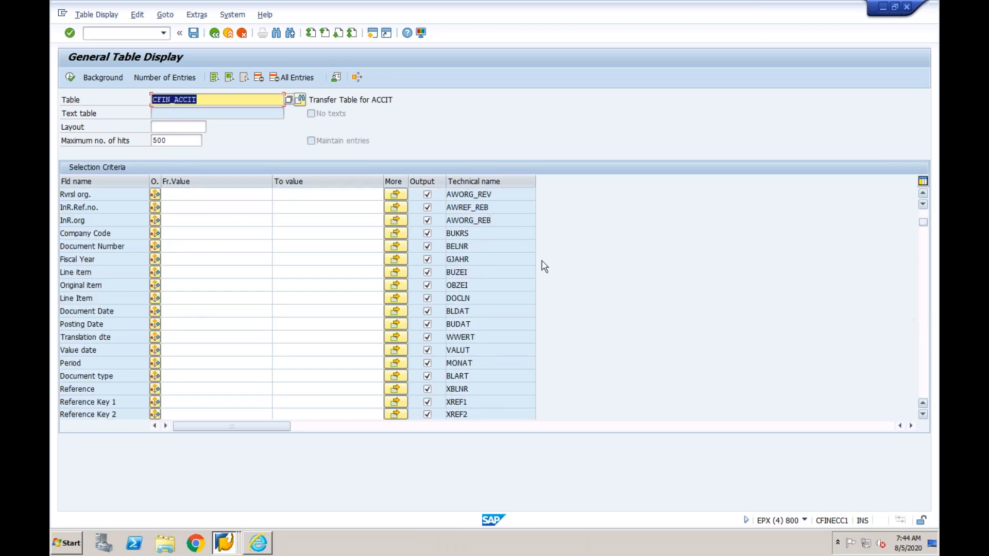
{"action": "left_click", "coordinate": [174, 234]}
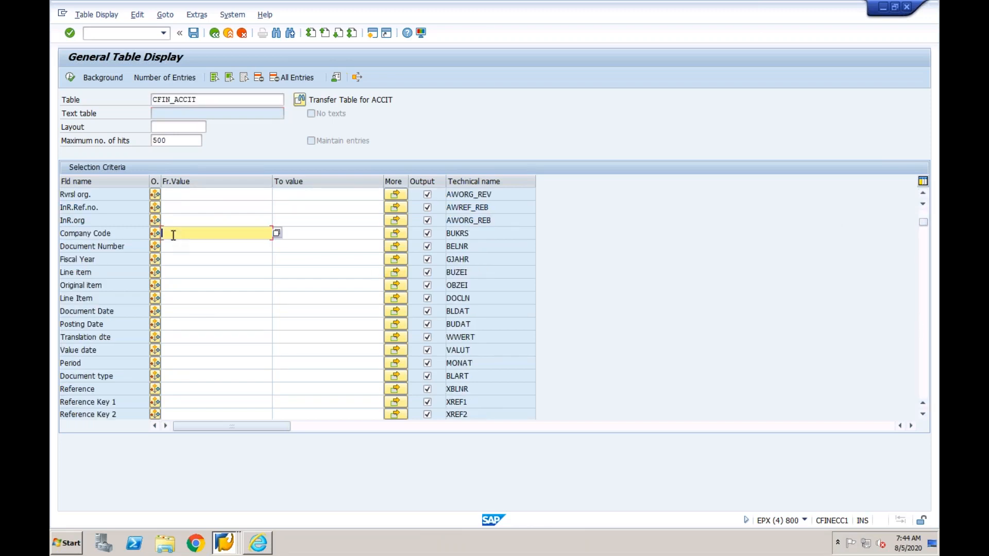
{"action": "type", "text": "cf01"}
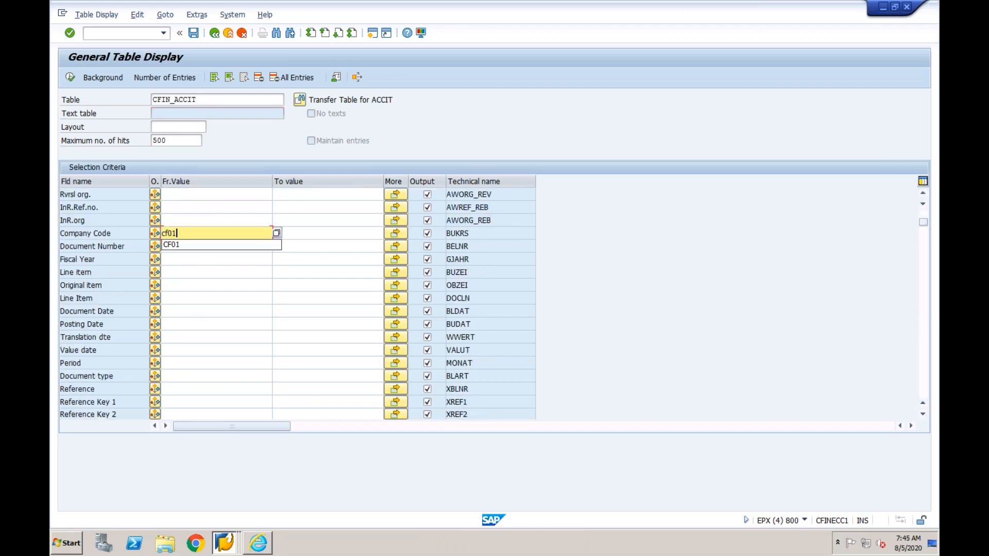
{"action": "left_click", "coordinate": [203, 220]}
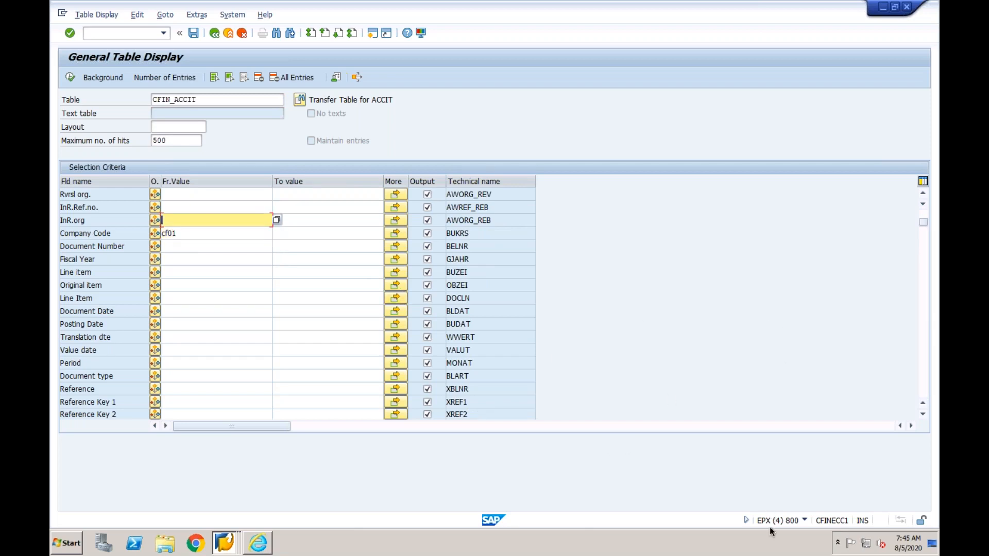
{"action": "left_click", "coordinate": [183, 233]}
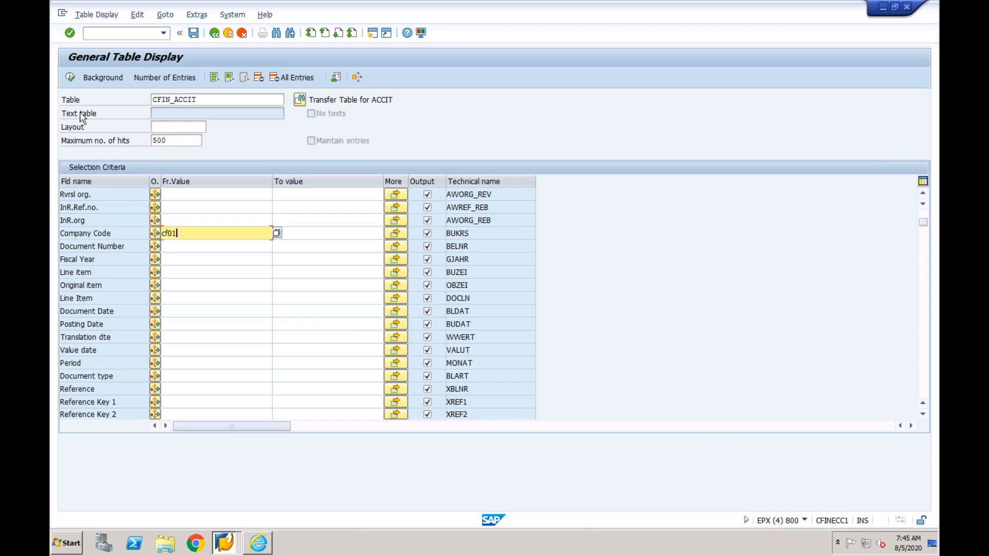
{"action": "left_click", "coordinate": [70, 78]}
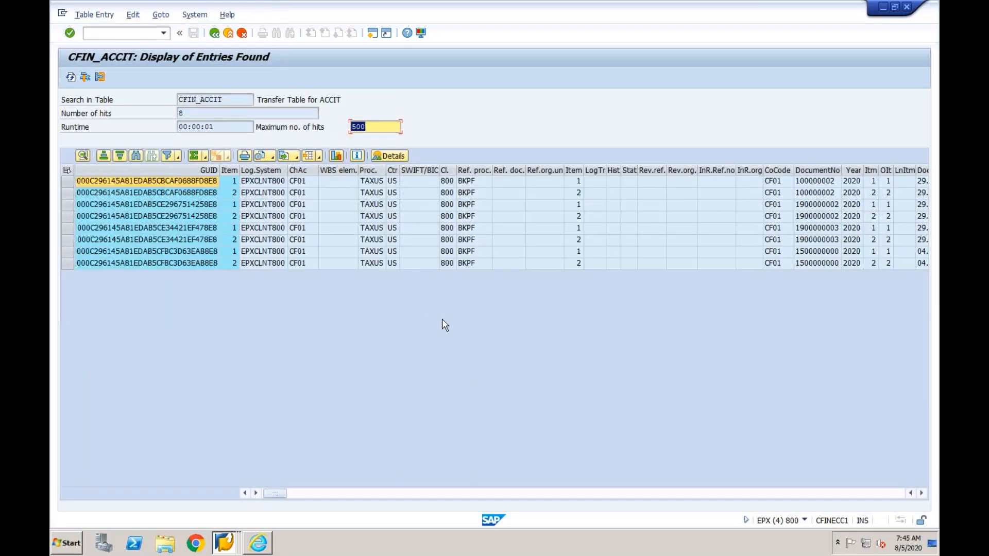
{"action": "left_click", "coordinate": [823, 193]}
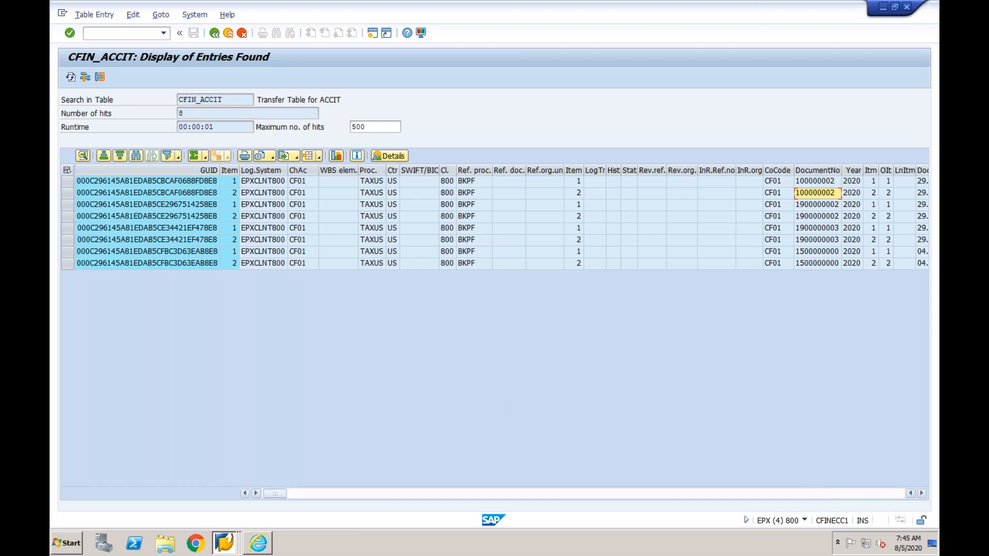
Switch to the SAP LT Replication Server cockpit and check the replication status of table CFIN_ACCHD
{"action": "left_click", "coordinate": [224, 549]}
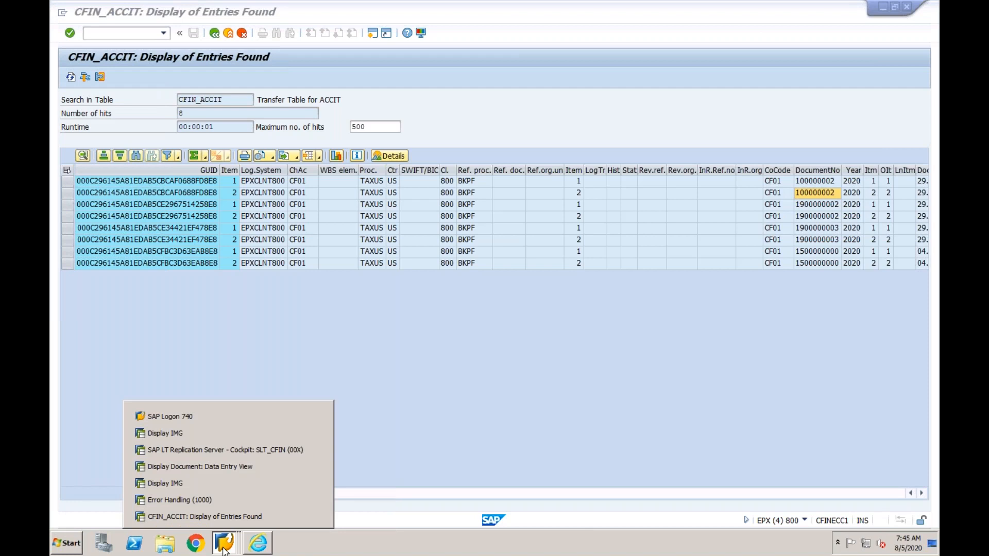
{"action": "left_click", "coordinate": [234, 451]}
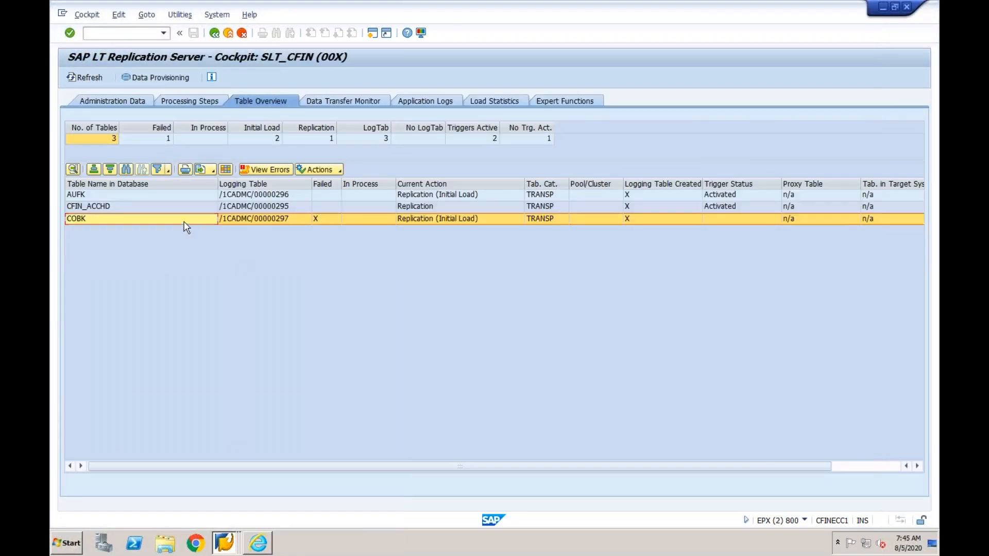
{"action": "left_click", "coordinate": [183, 209]}
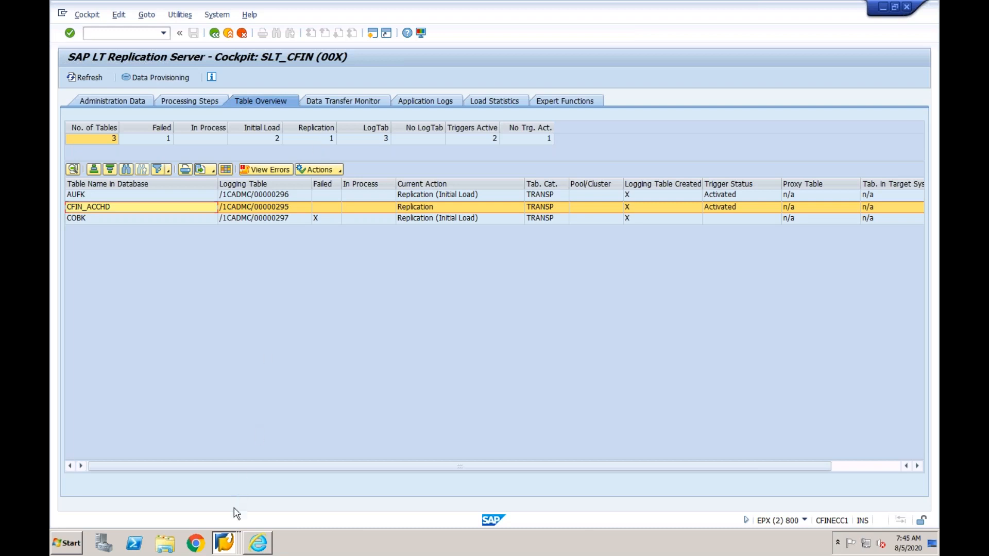
Refresh the target's error handling session, then return to the Interface Monitor and set its start date to 05.08.2020
{"action": "left_click", "coordinate": [227, 548]}
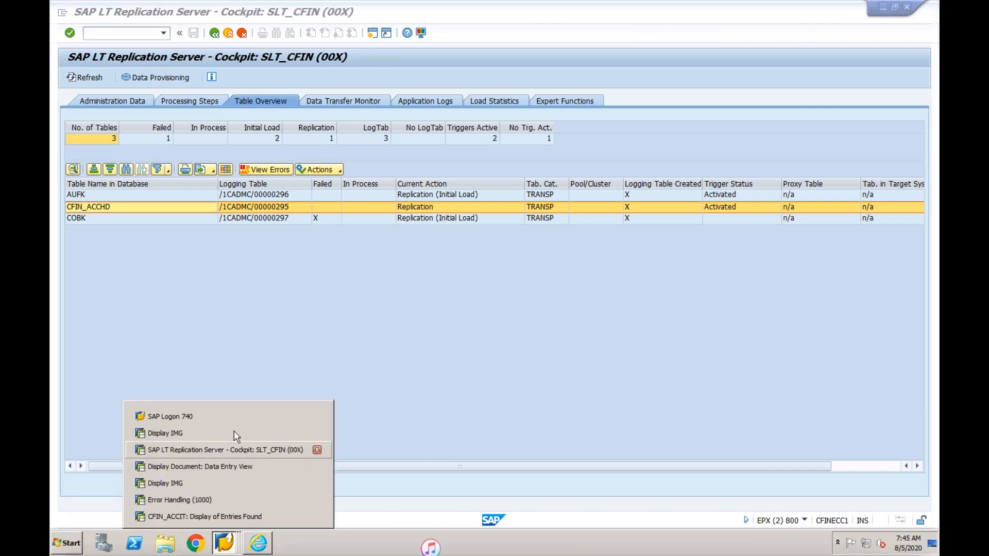
{"action": "left_click", "coordinate": [227, 500]}
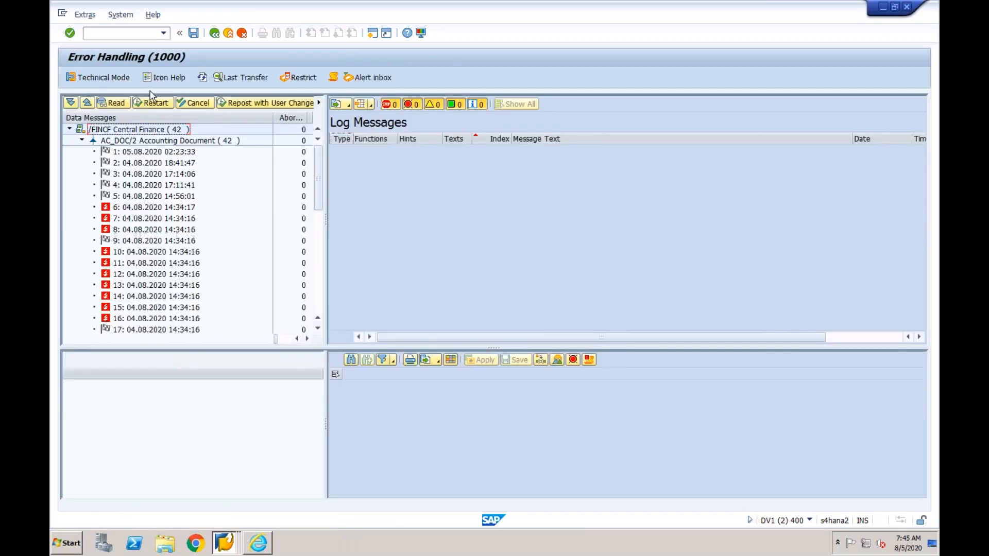
{"action": "left_click", "coordinate": [202, 78]}
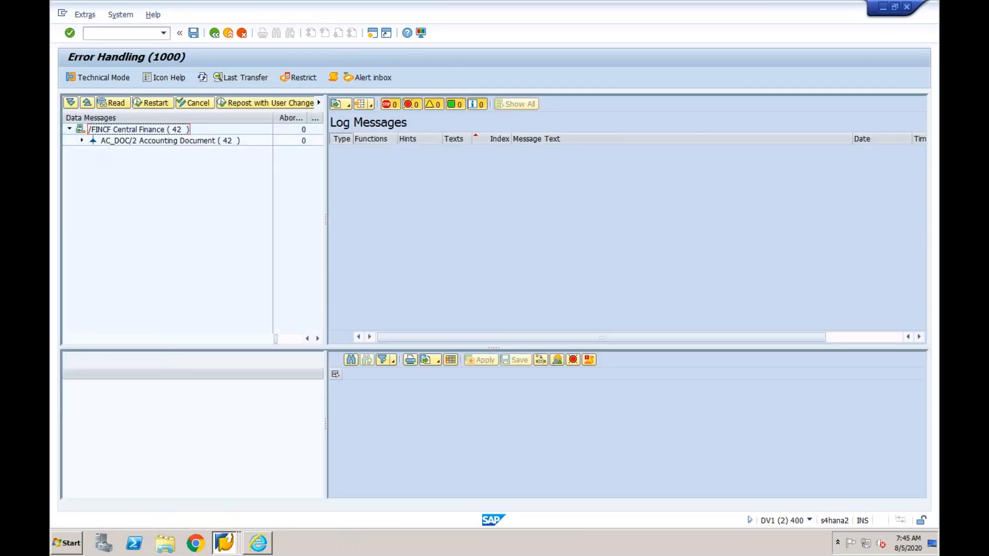
{"action": "left_click", "coordinate": [214, 33]}
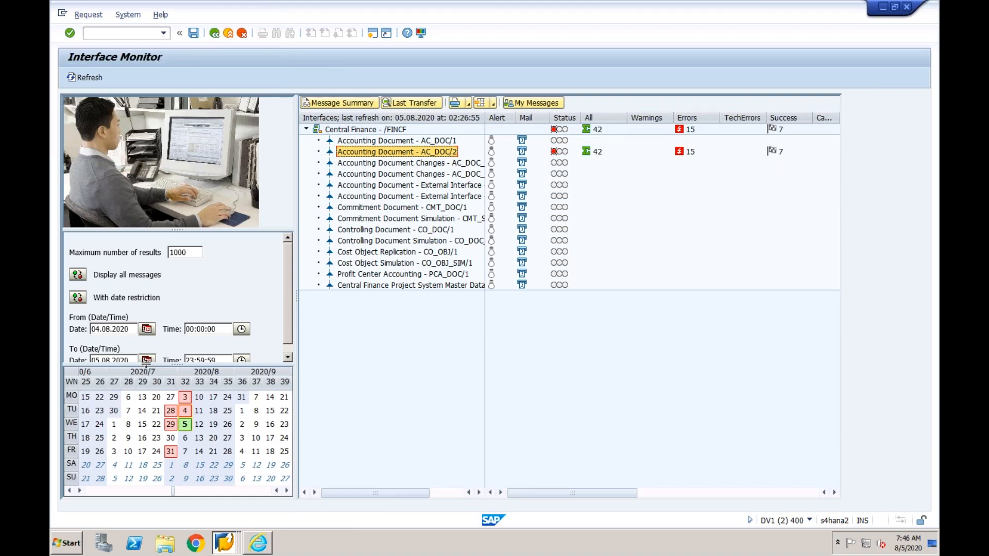
{"action": "left_click", "coordinate": [147, 330]}
{"action": "double_click", "coordinate": [225, 256]}
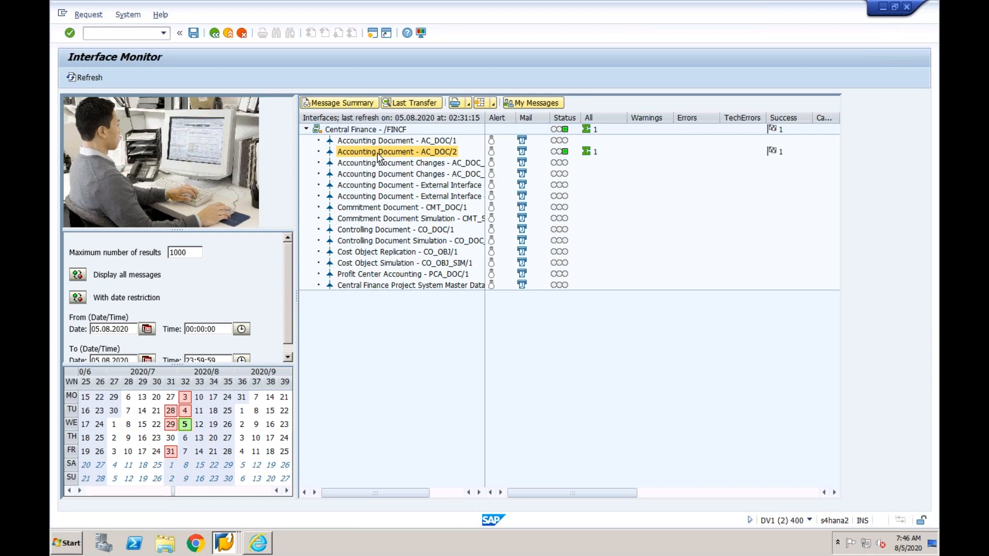
Open the source system's Central Finance General Settings from the IMG and review company code CF01's start years and package size
{"action": "left_click", "coordinate": [224, 546]}
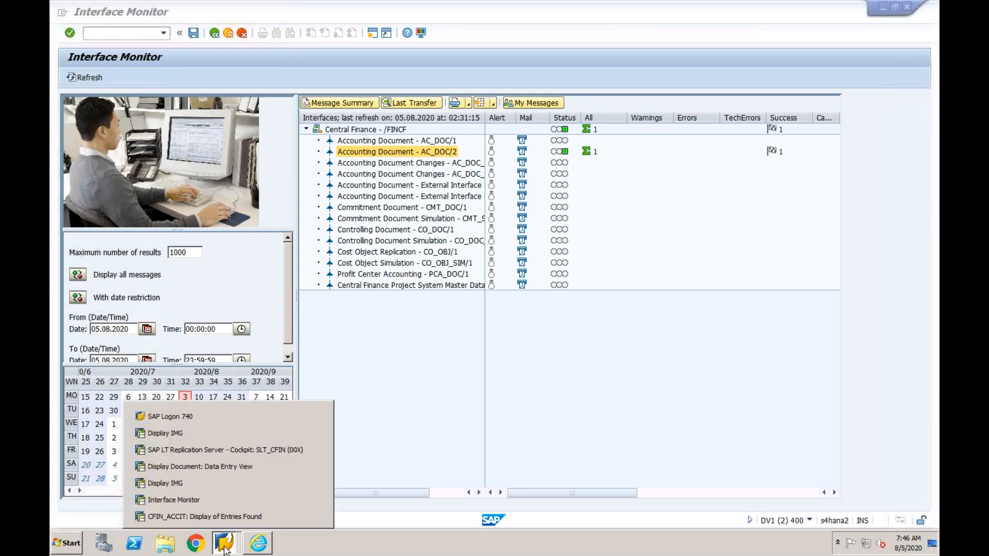
{"action": "left_click", "coordinate": [216, 435]}
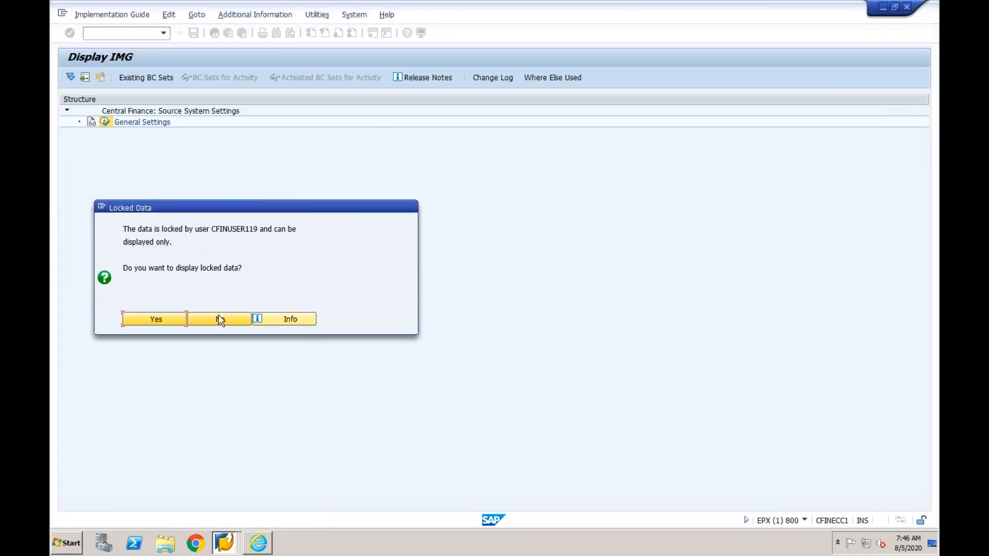
{"action": "key", "text": "Return"}
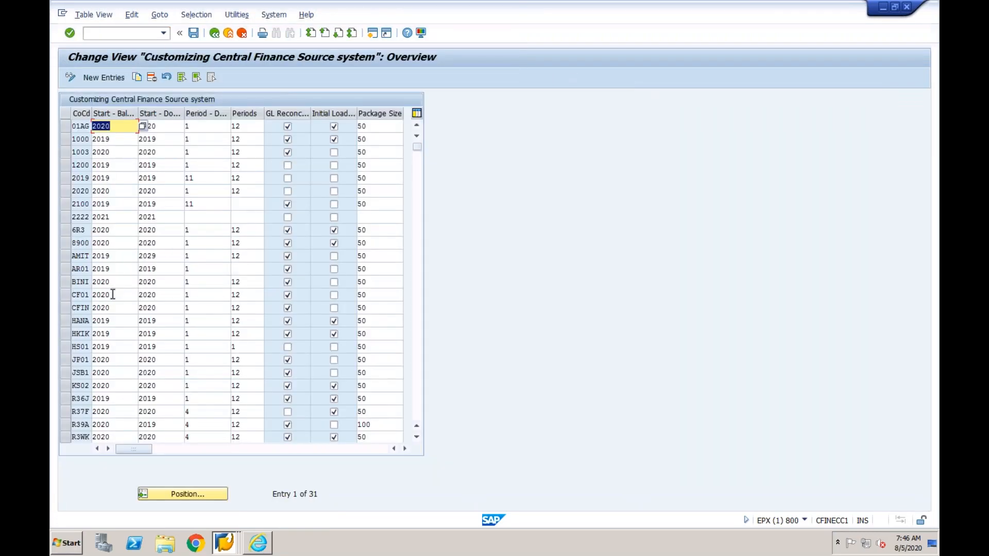
{"action": "left_click", "coordinate": [112, 294]}
{"action": "left_click", "coordinate": [169, 295]}
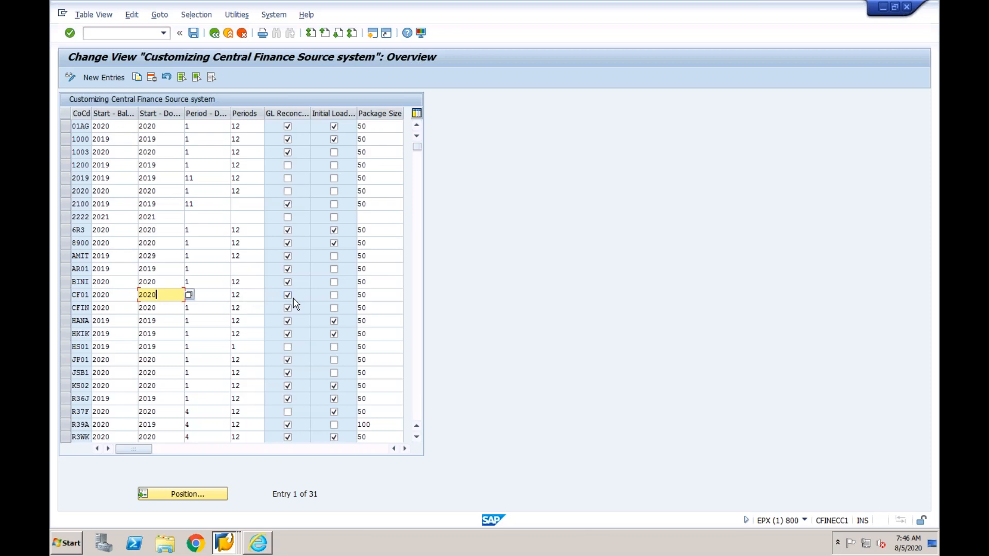
{"action": "left_click", "coordinate": [374, 296]}
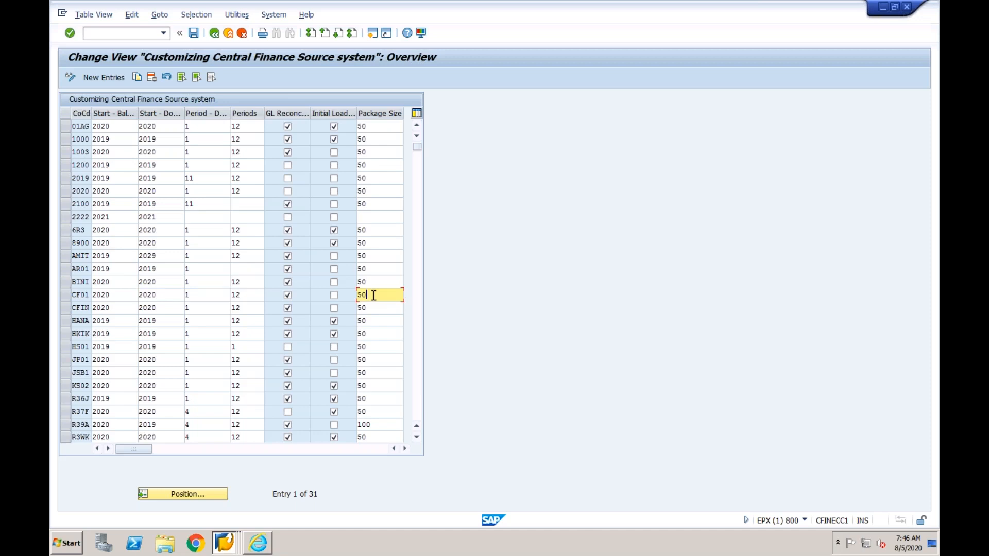
Enable the initial load checkbox for company code CF01 and save the source system customizing
{"action": "left_click", "coordinate": [335, 296]}
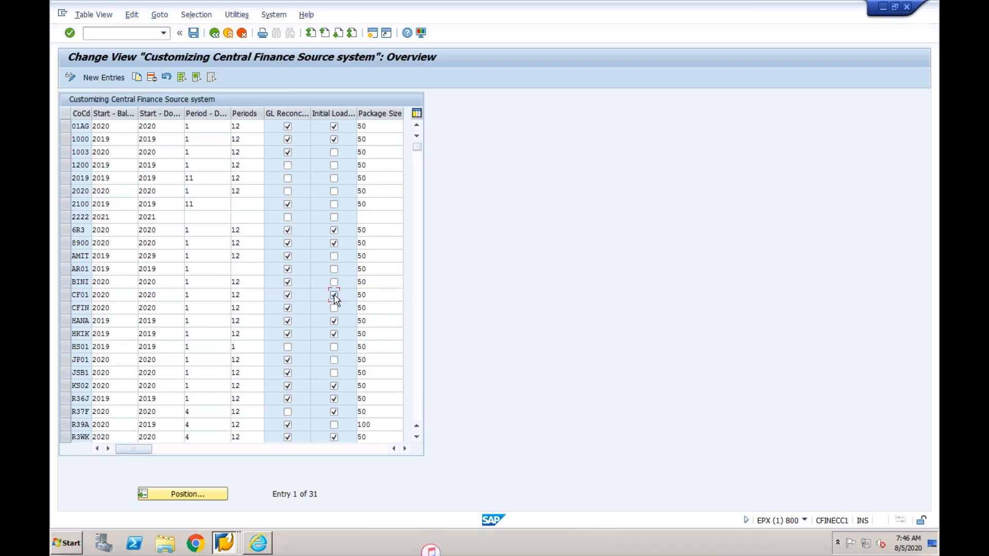
{"action": "left_click", "coordinate": [193, 34]}
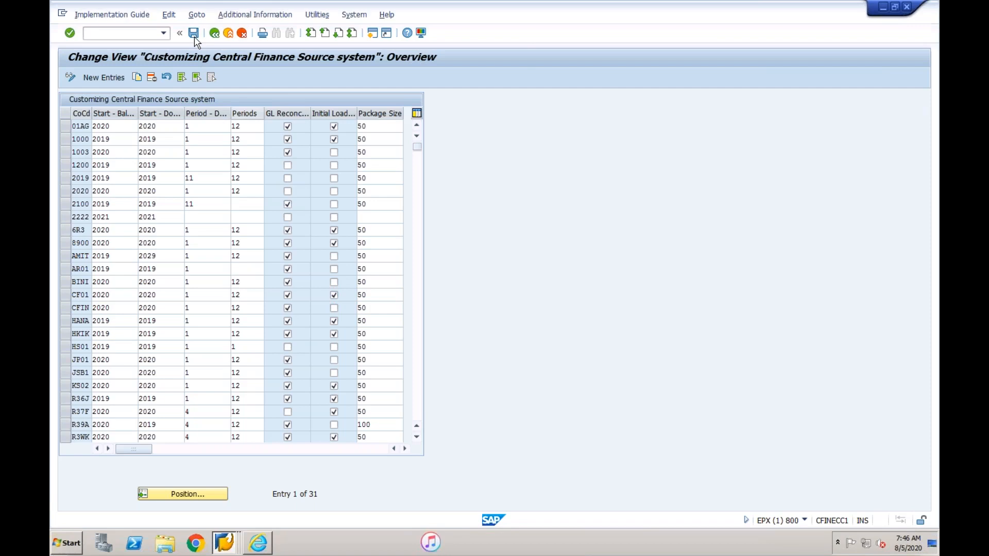
{"action": "key", "text": "Return"}
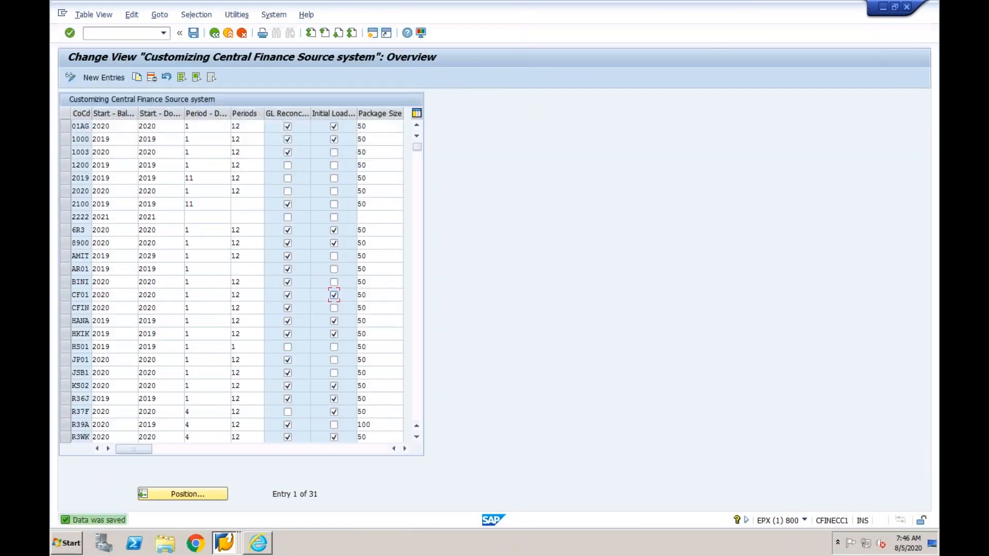
Post a new G/L document in company code CF01 with reference to document 100000003
{"action": "type", "text": "/n"}
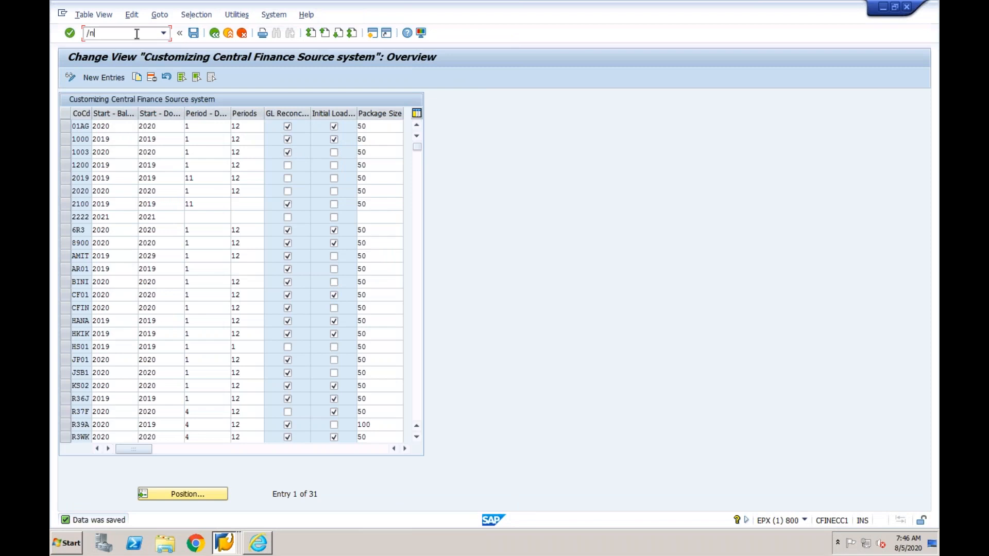
{"action": "type", "text": "fb50"}
{"action": "key", "text": "Return"}
{"action": "key", "text": "Return"}
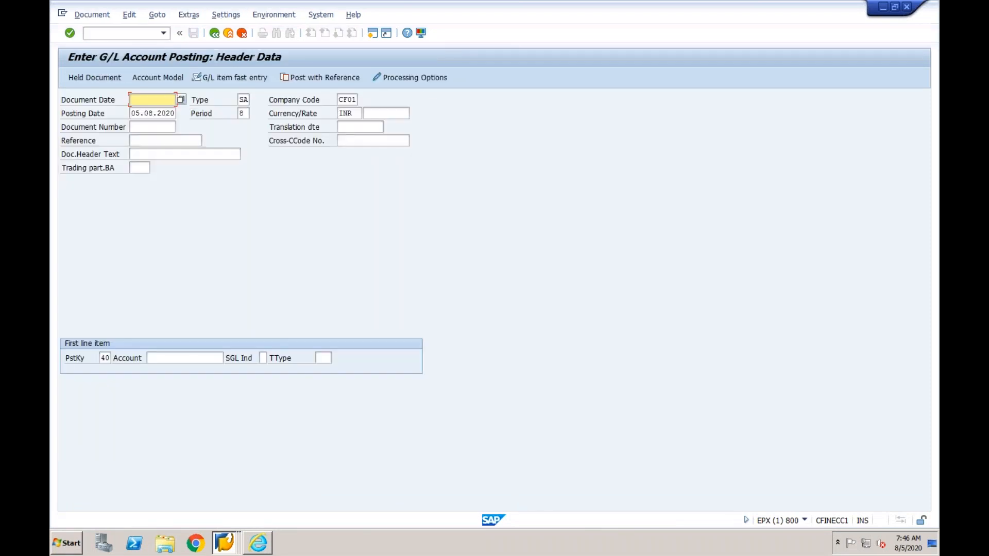
{"action": "left_click", "coordinate": [328, 75]}
{"action": "key", "text": "Return"}
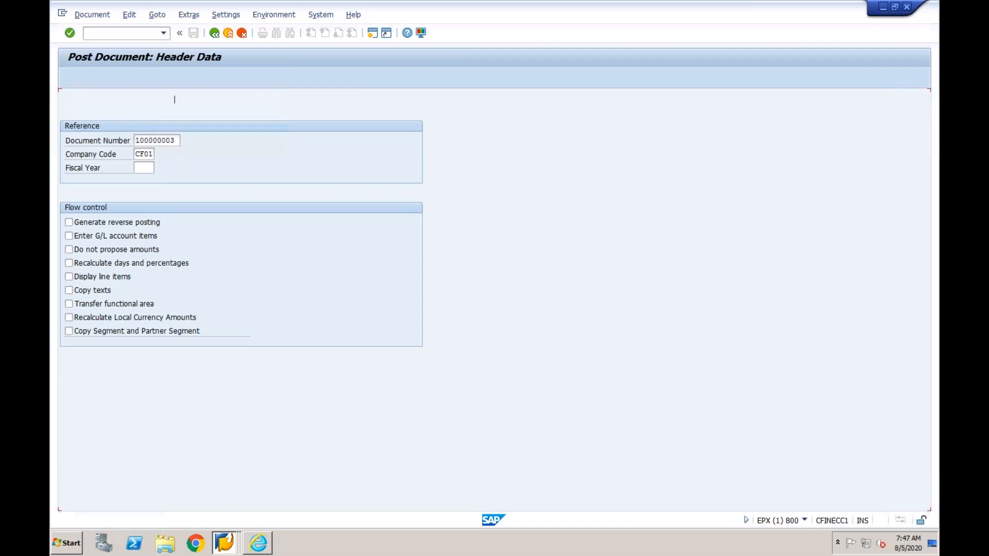
{"action": "key", "text": "Return"}
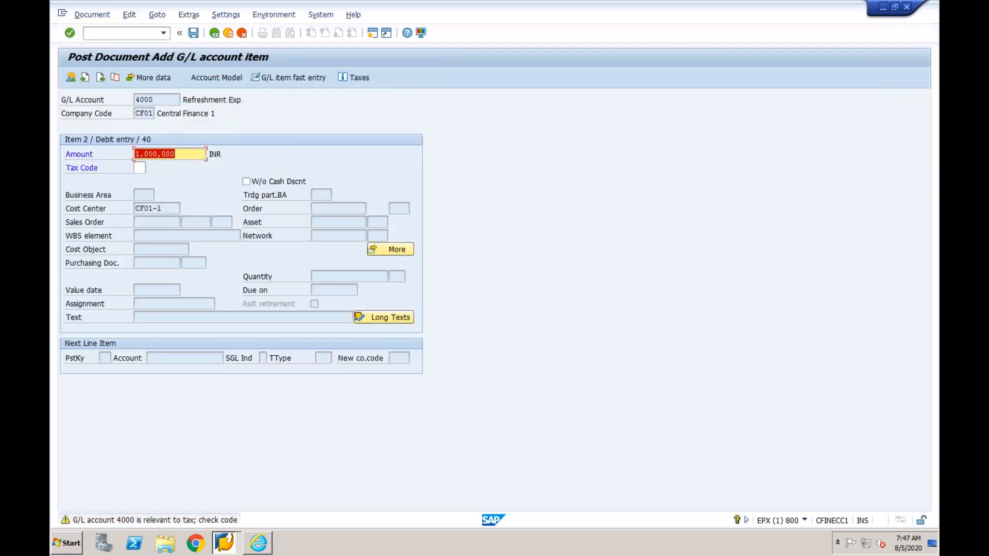
{"action": "key", "text": "Return"}
{"action": "left_click", "coordinate": [194, 33]}
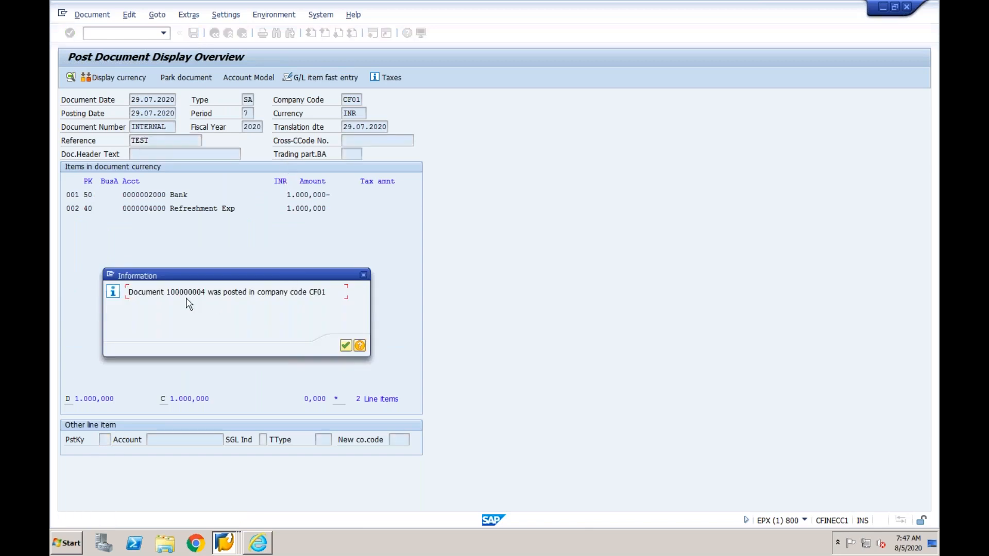
{"action": "left_click", "coordinate": [344, 346]}
Return to the CFIN_ACCIT entries in the source system and refresh the list to check the newly posted document
{"action": "left_click", "coordinate": [225, 543]}
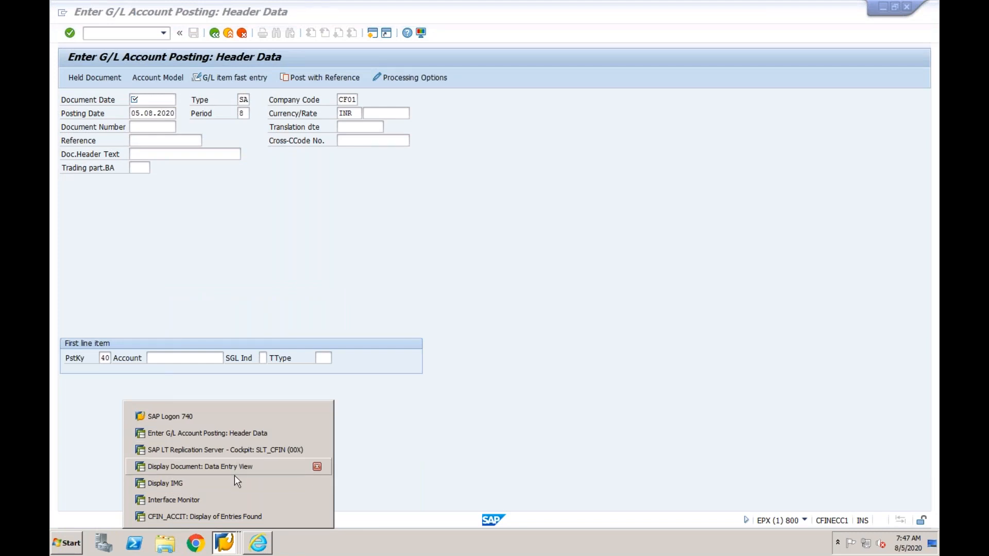
{"action": "left_click", "coordinate": [232, 517]}
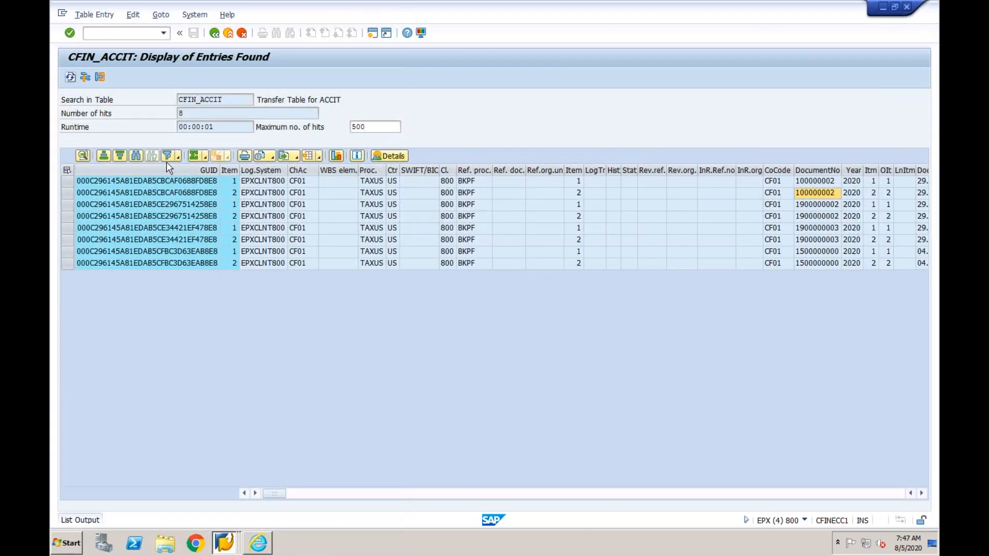
{"action": "left_click", "coordinate": [190, 114]}
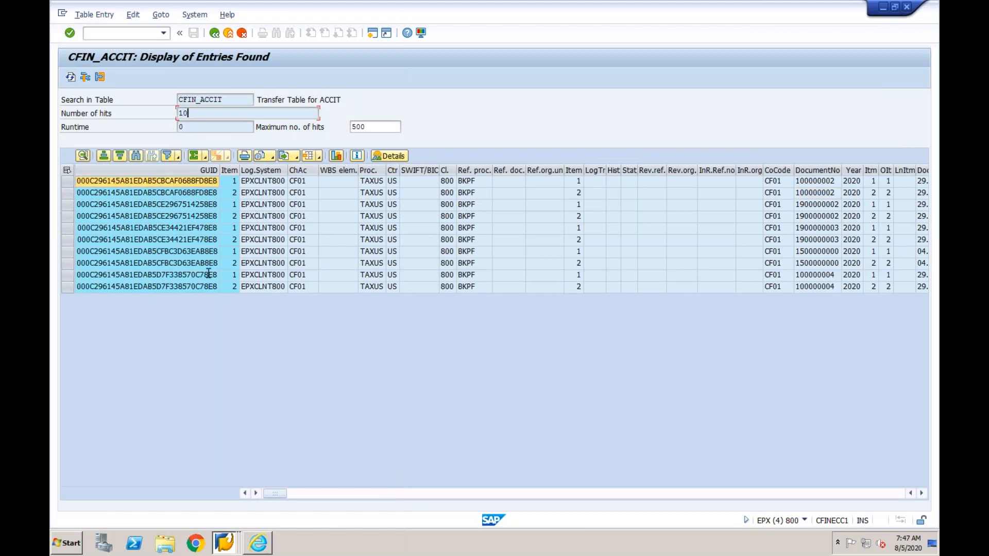
Open the Central Finance source system customizing with transaction cfinimg from the G/L posting session and check company code CF01's initial load setting
{"action": "left_click", "coordinate": [224, 543]}
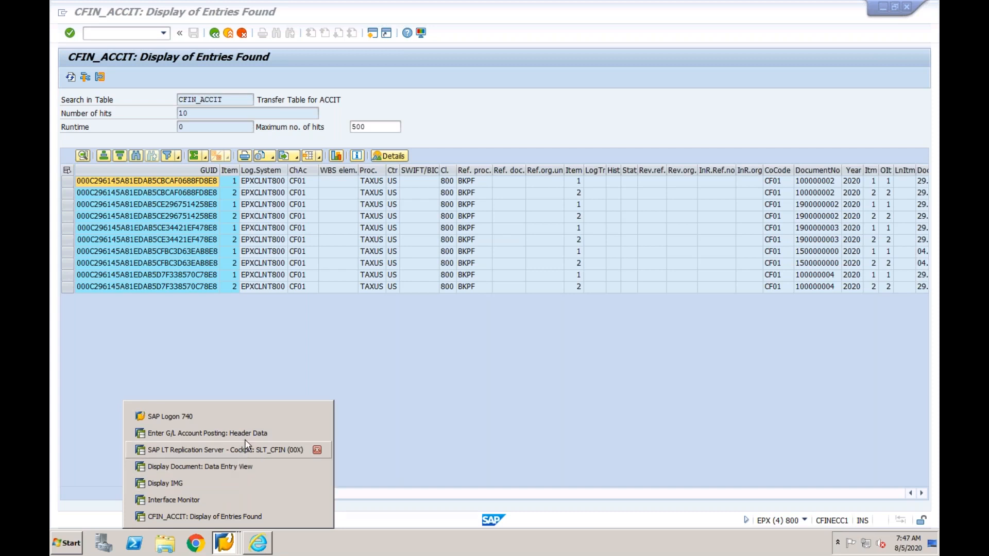
{"action": "left_click", "coordinate": [230, 483]}
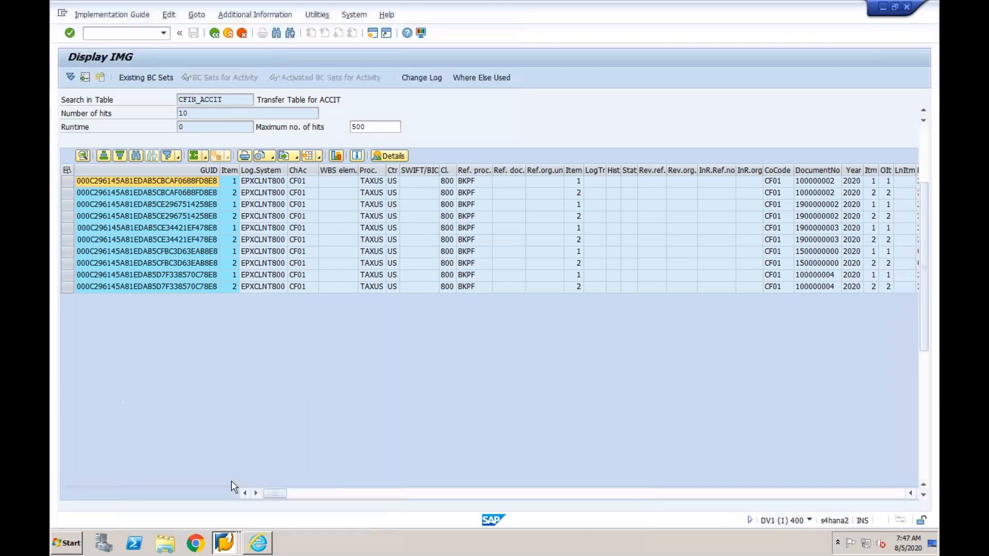
{"action": "mouse_move", "coordinate": [221, 536]}
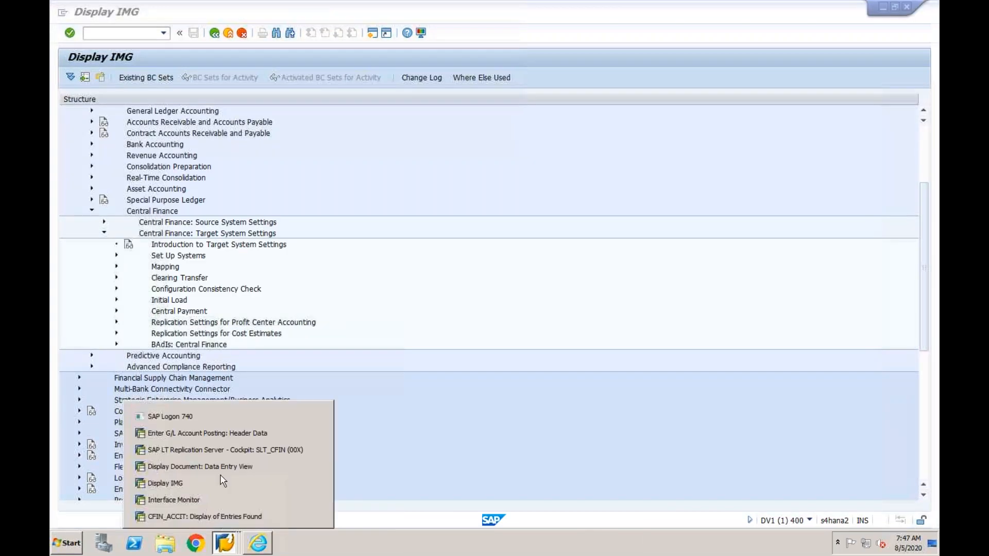
{"action": "left_click", "coordinate": [240, 432]}
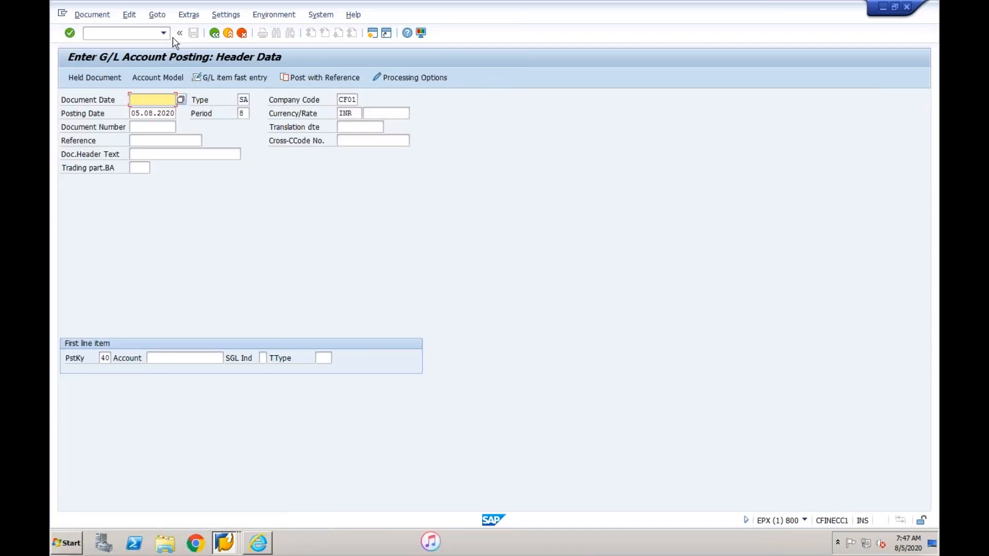
{"action": "left_click", "coordinate": [163, 34]}
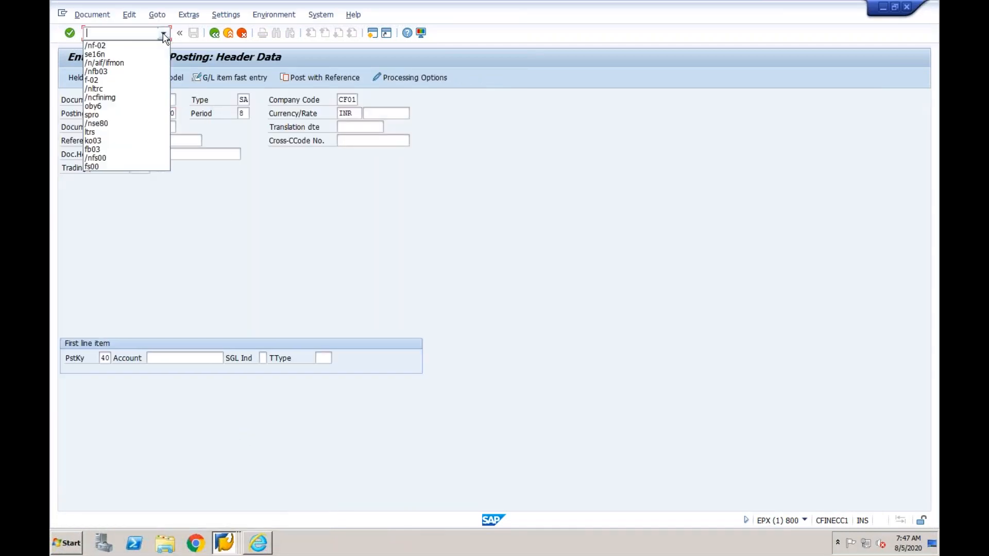
{"action": "left_click", "coordinate": [116, 98]}
{"action": "key", "text": "Return"}
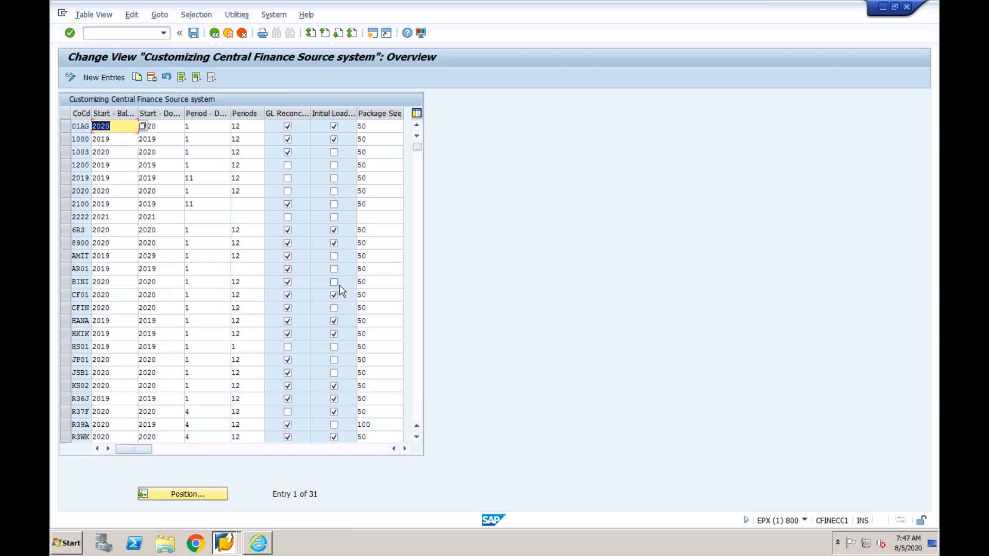
Leave document 100000003 in the document display session and display the newly posted G/L document 100000004
{"action": "left_click", "coordinate": [226, 544]}
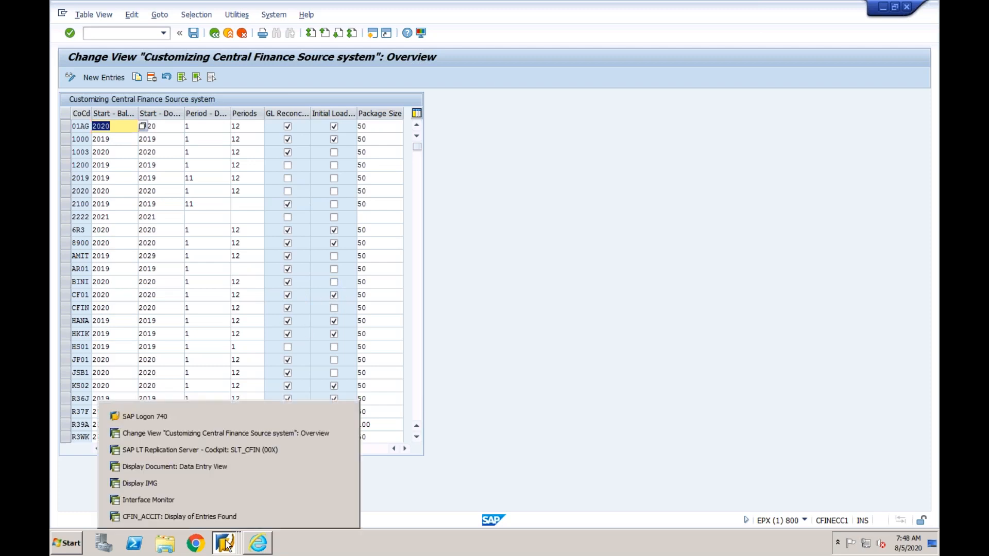
{"action": "left_click", "coordinate": [226, 467]}
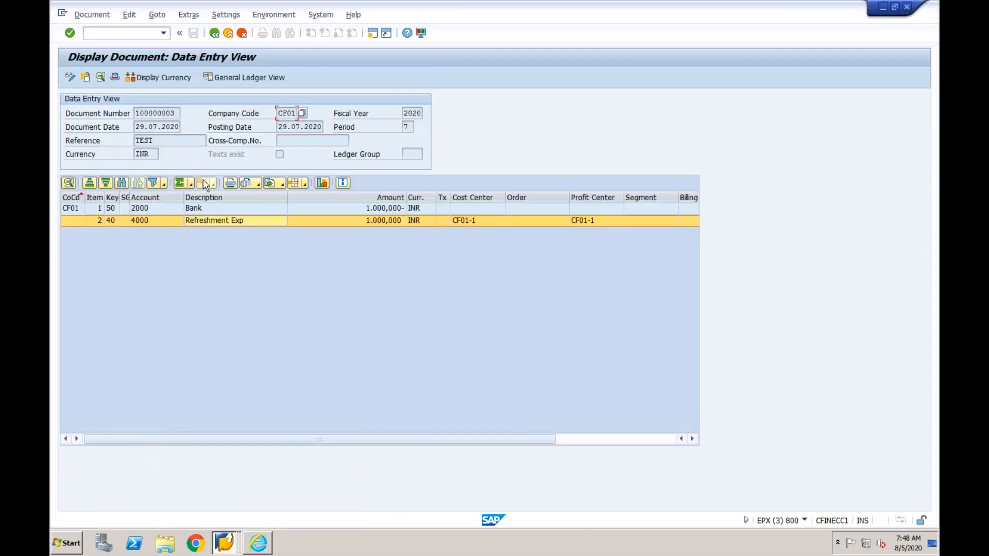
{"action": "left_click", "coordinate": [92, 14]}
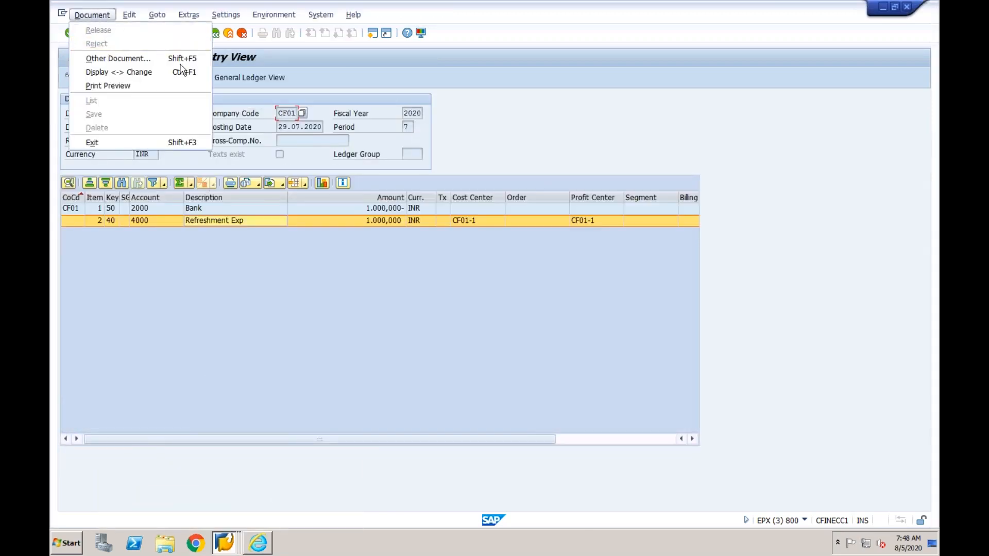
{"action": "left_click", "coordinate": [215, 32]}
{"action": "left_click", "coordinate": [214, 32]}
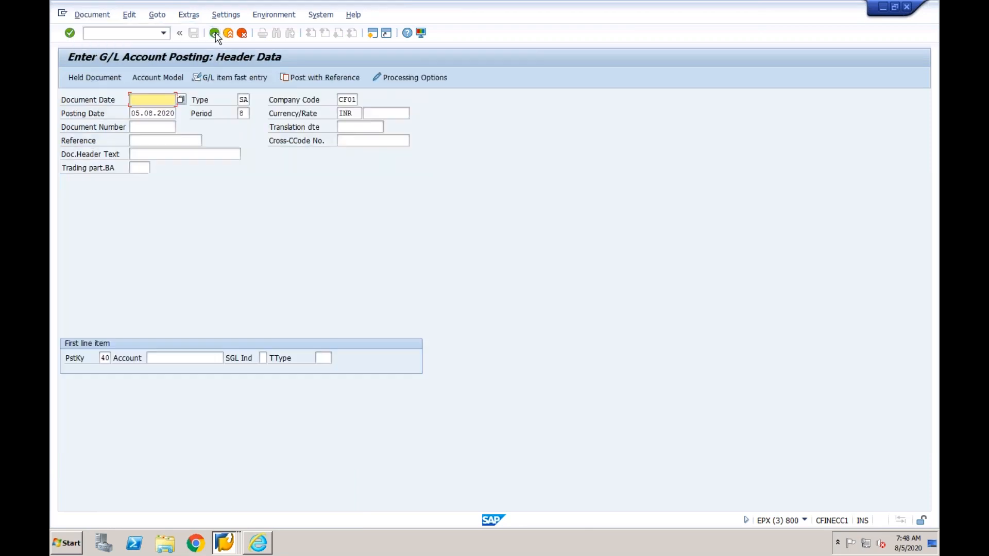
{"action": "left_click", "coordinate": [96, 16]}
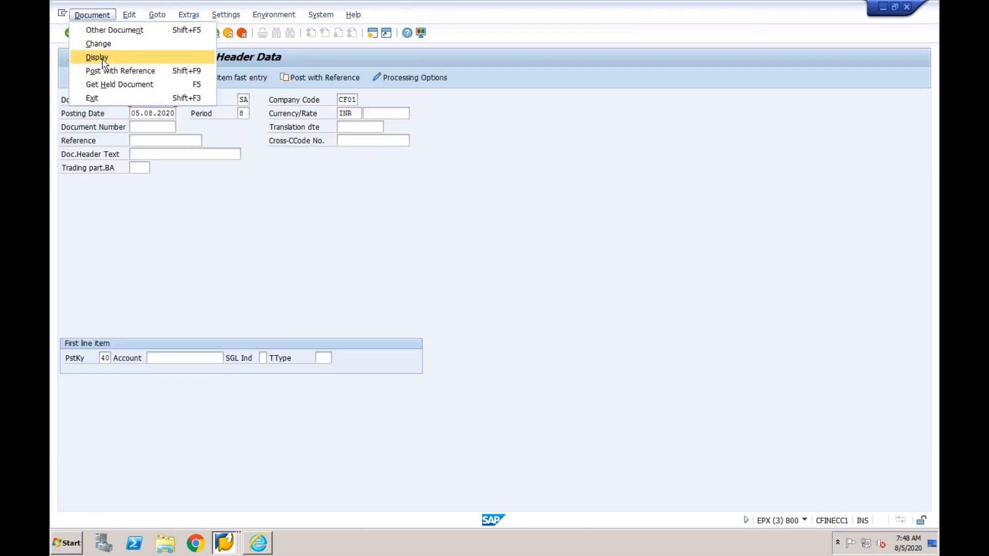
{"action": "left_click", "coordinate": [103, 61]}
{"action": "double_click", "coordinate": [149, 114]}
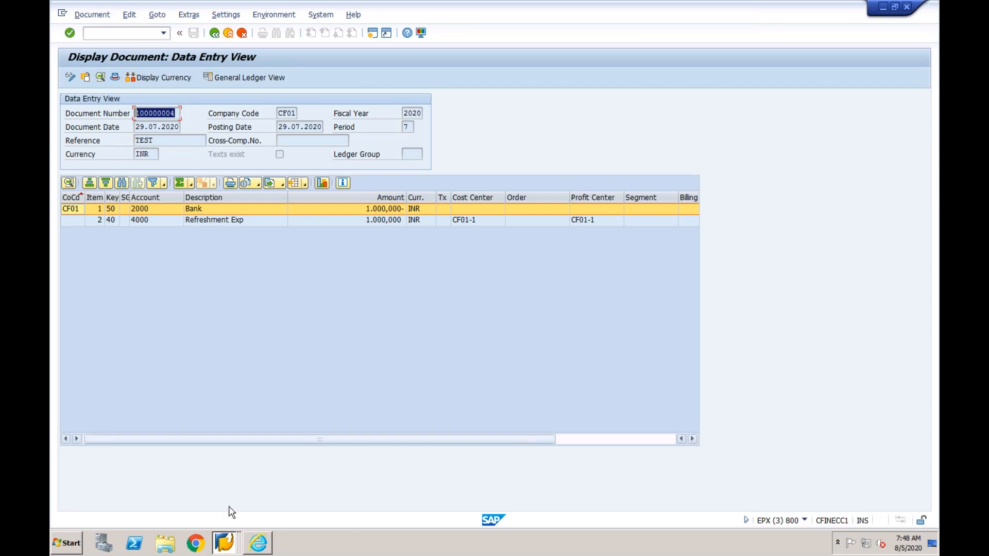
Return to the CFIN_ACCIT entries and check the hit count and both line items of document 100000004
{"action": "left_click", "coordinate": [225, 541]}
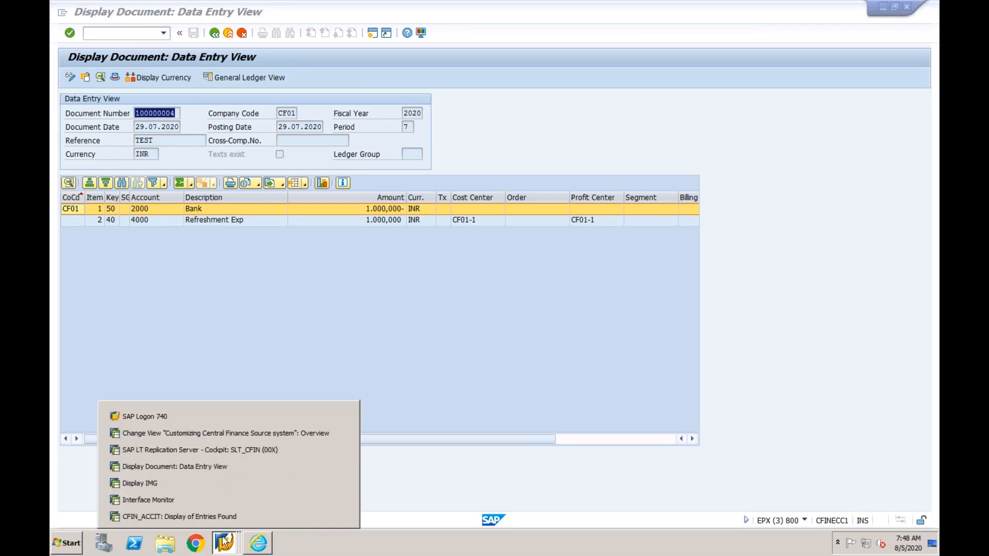
{"action": "left_click", "coordinate": [218, 518]}
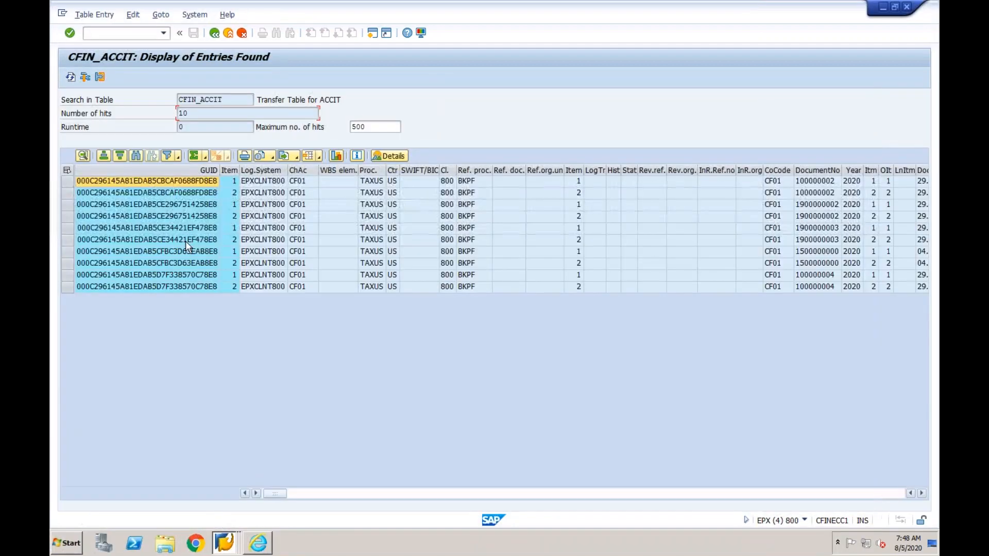
{"action": "double_click", "coordinate": [177, 113]}
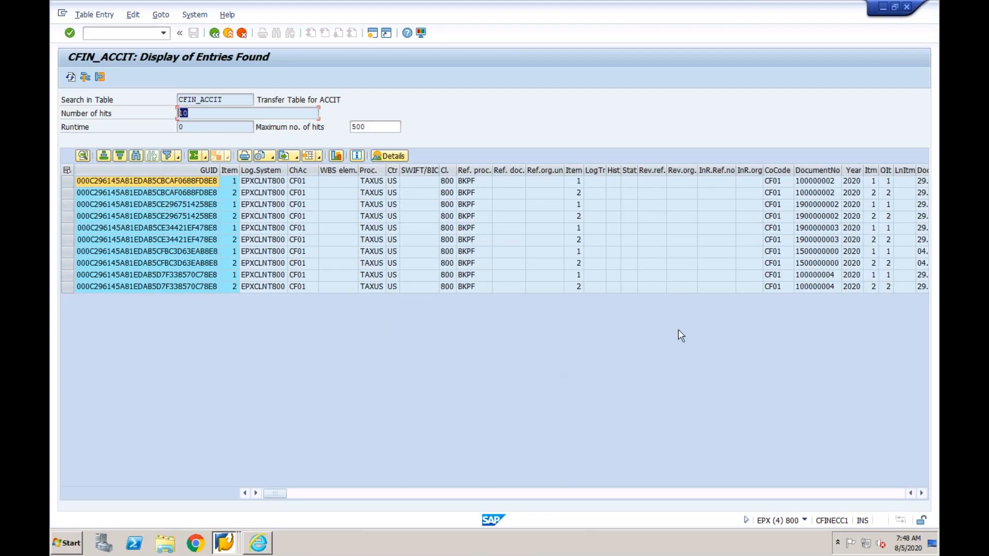
{"action": "left_click", "coordinate": [818, 287]}
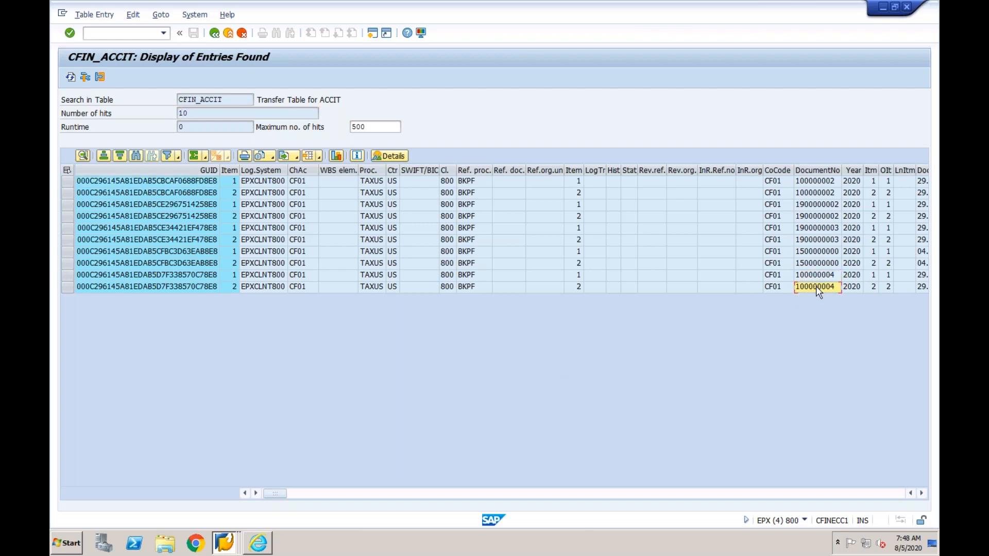
{"action": "left_click", "coordinate": [819, 279]}
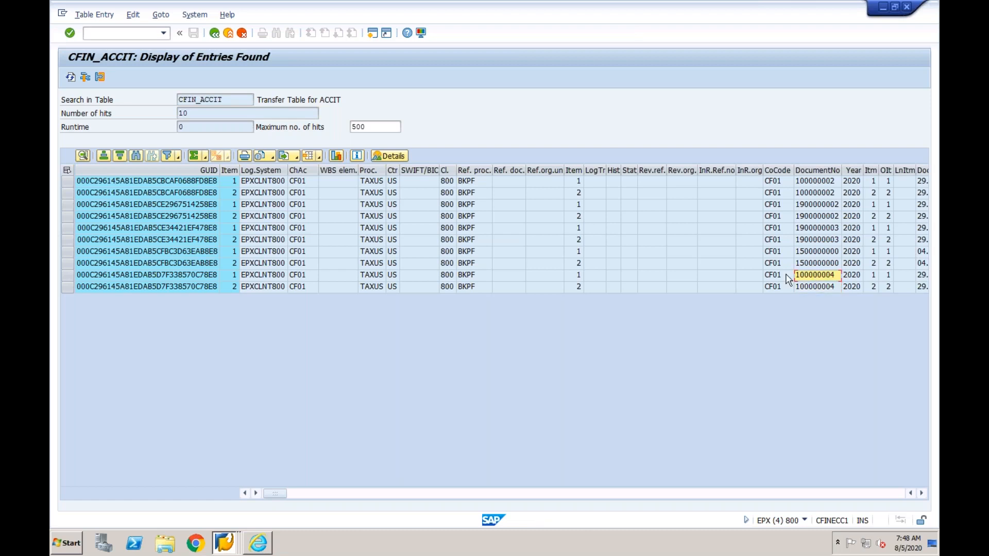
Switch to the target's Interface Monitor and refresh the Central Finance message overview
{"action": "left_click", "coordinate": [225, 541]}
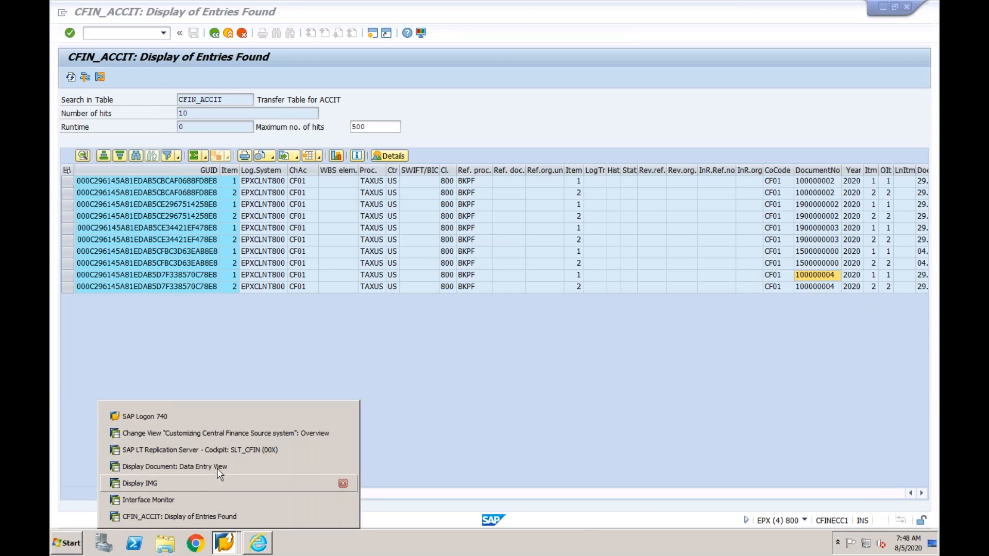
{"action": "left_click", "coordinate": [205, 505]}
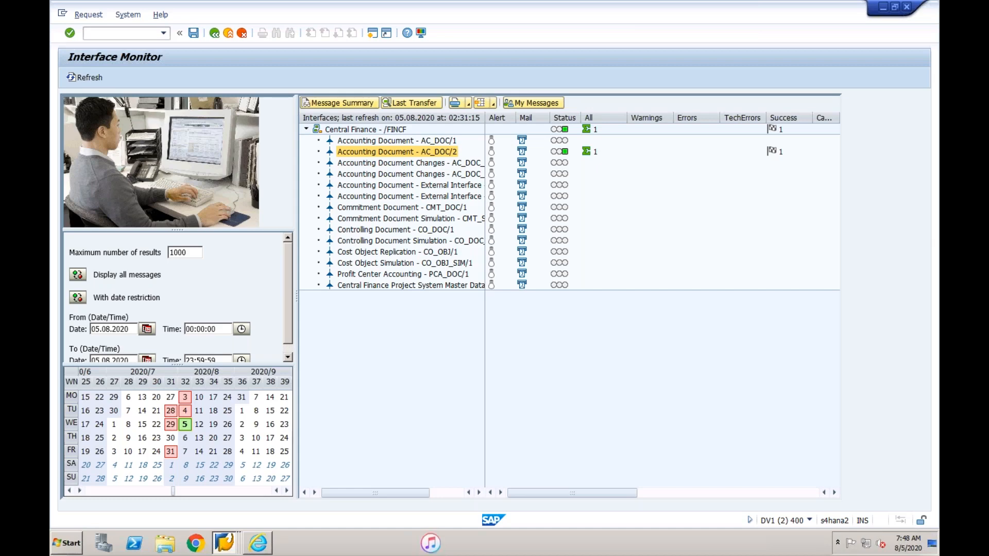
{"action": "left_click", "coordinate": [88, 77]}
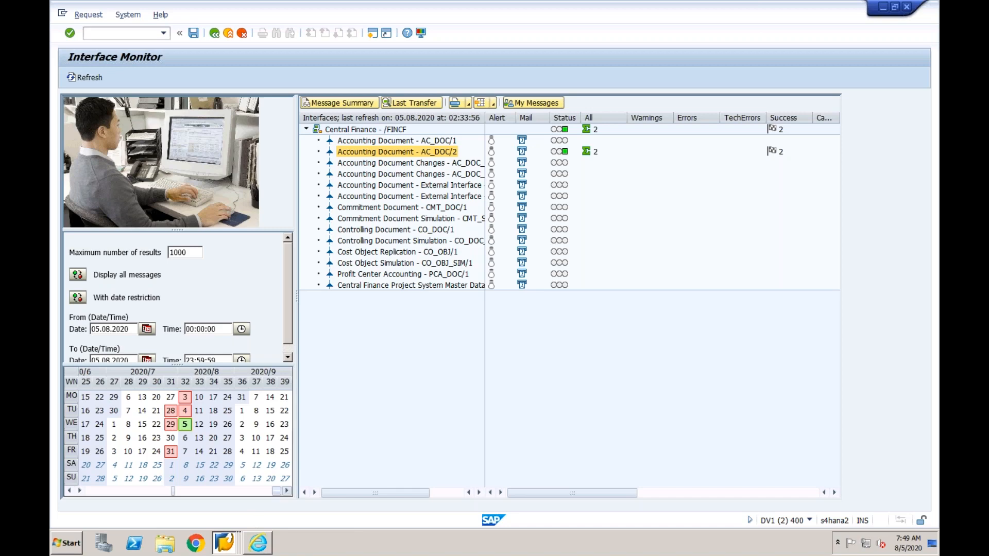
Return to the source's General Table Display, change the table to CFIN_ACCHD and list its entries
{"action": "left_click", "coordinate": [227, 547]}
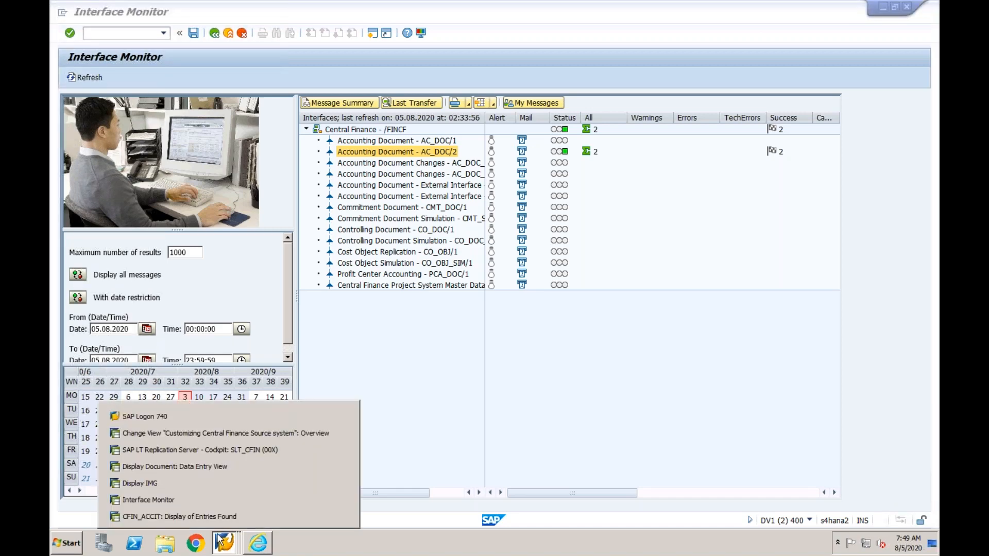
{"action": "left_click", "coordinate": [201, 514]}
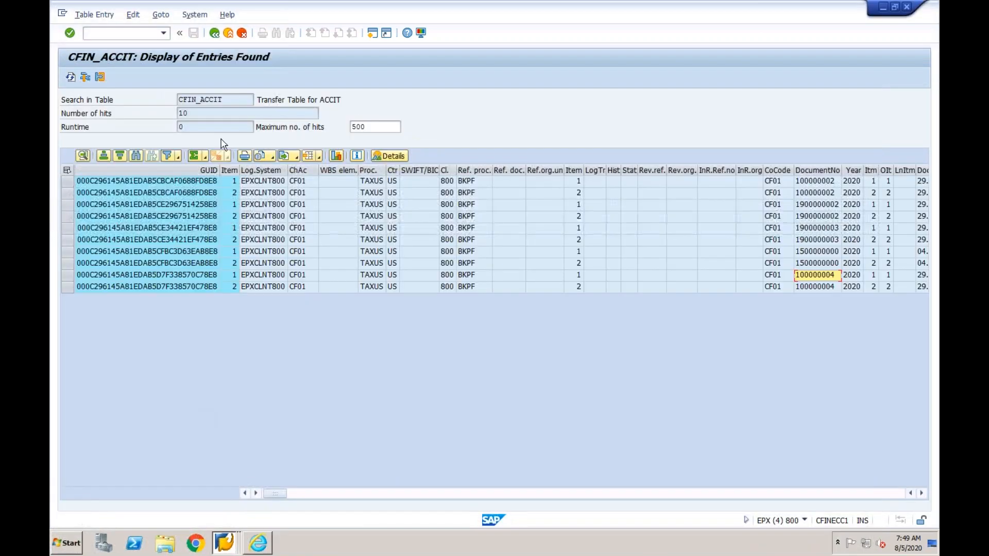
{"action": "left_click", "coordinate": [235, 98]}
{"action": "left_click", "coordinate": [215, 35]}
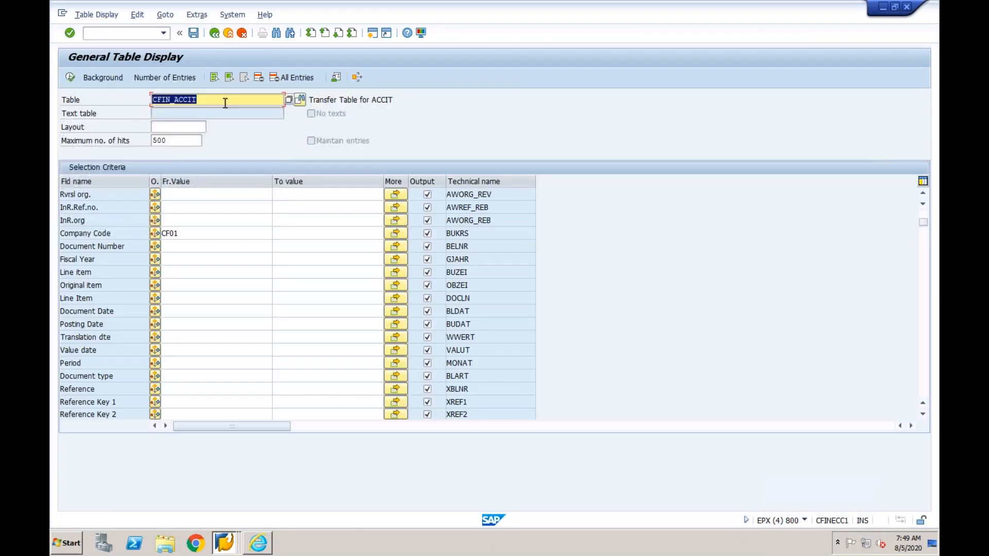
{"action": "left_click", "coordinate": [211, 99]}
{"action": "key", "text": "BackSpace"}
{"action": "key", "text": "BackSpace"}
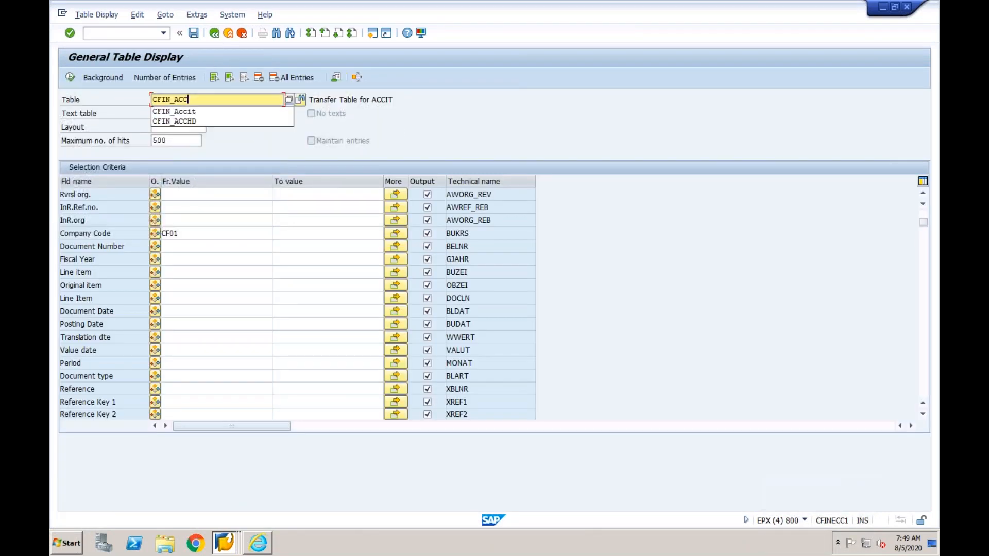
{"action": "type", "text": "HD"}
{"action": "key", "text": "Return"}
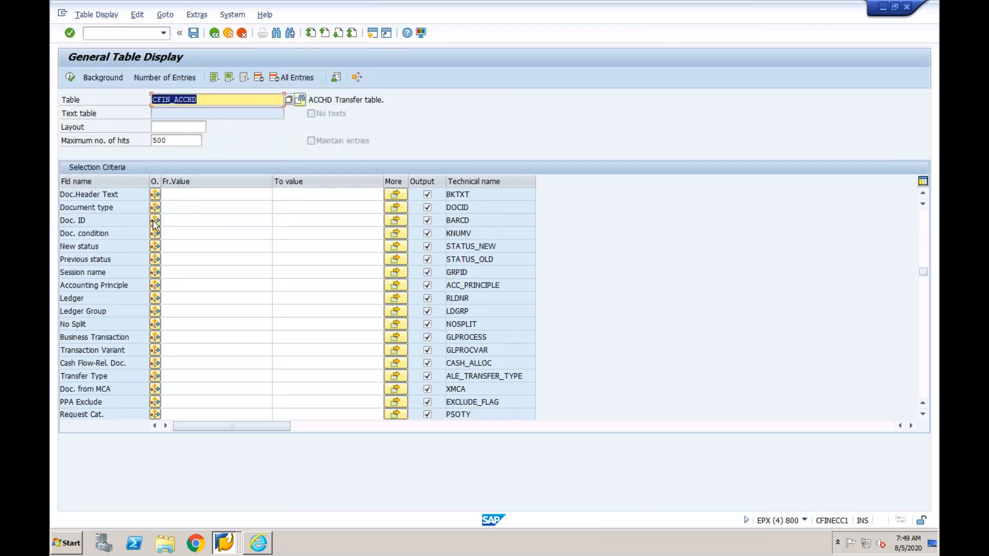
{"action": "left_click", "coordinate": [70, 77]}
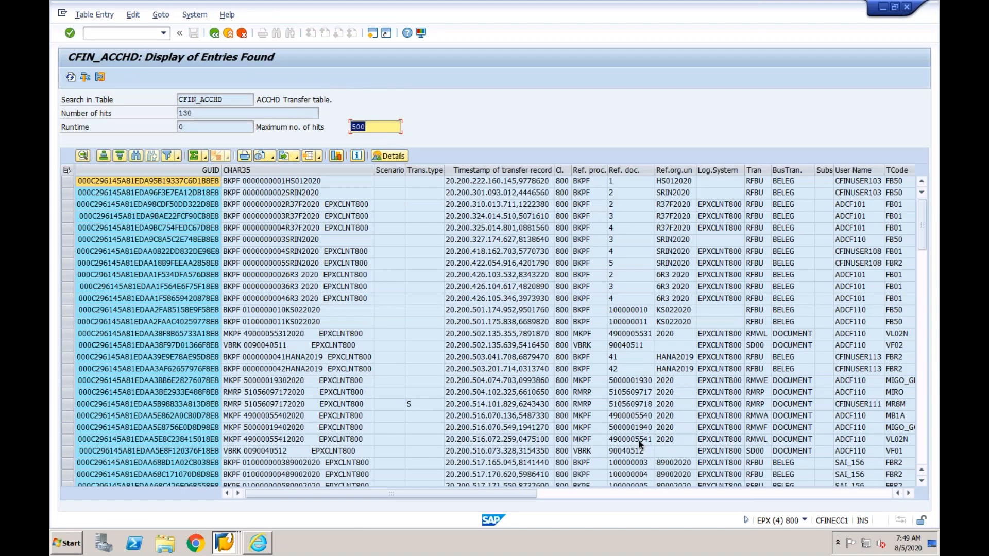
Restrict the CFIN_ACCHD selection to user name cfinuser119 and list the entries again
{"action": "left_click", "coordinate": [214, 33]}
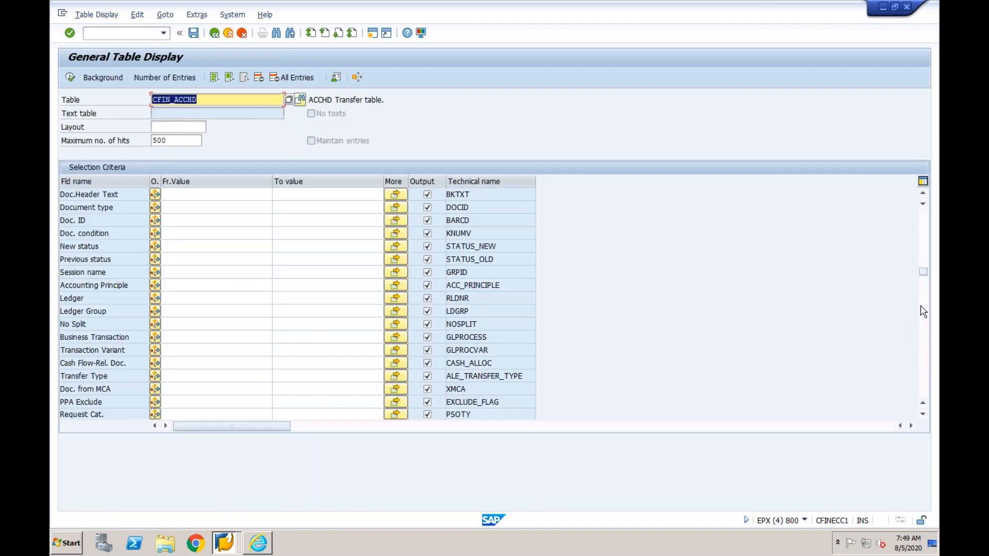
{"action": "left_click_drag", "start_coordinate": [924, 207], "coordinate": [925, 207]}
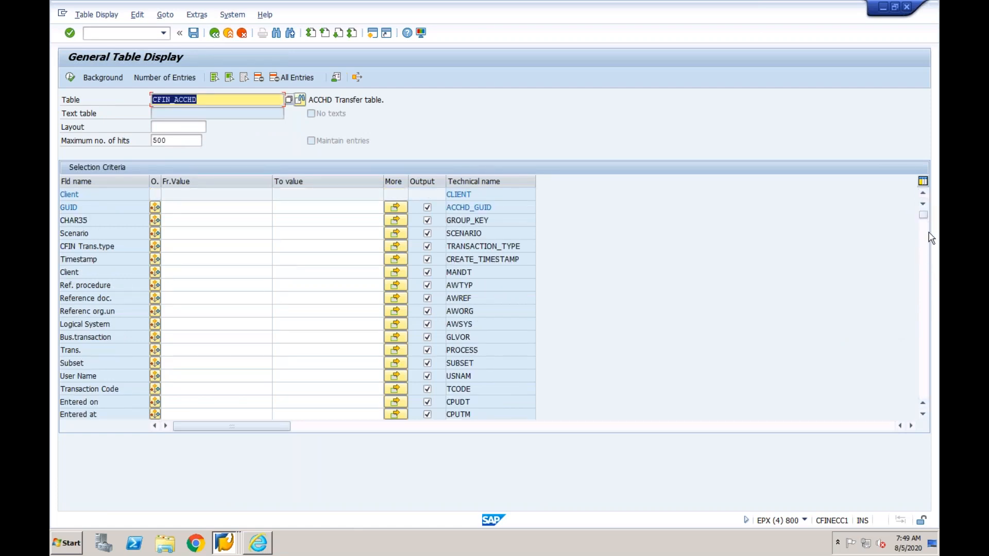
{"action": "left_click", "coordinate": [196, 372]}
{"action": "type", "text": "cfinuser119"}
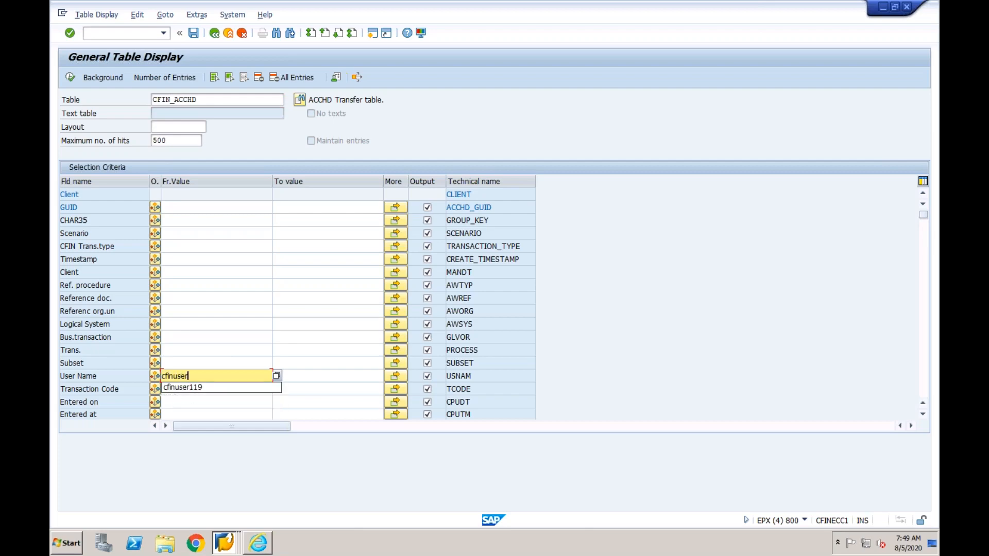
{"action": "left_click", "coordinate": [70, 77]}
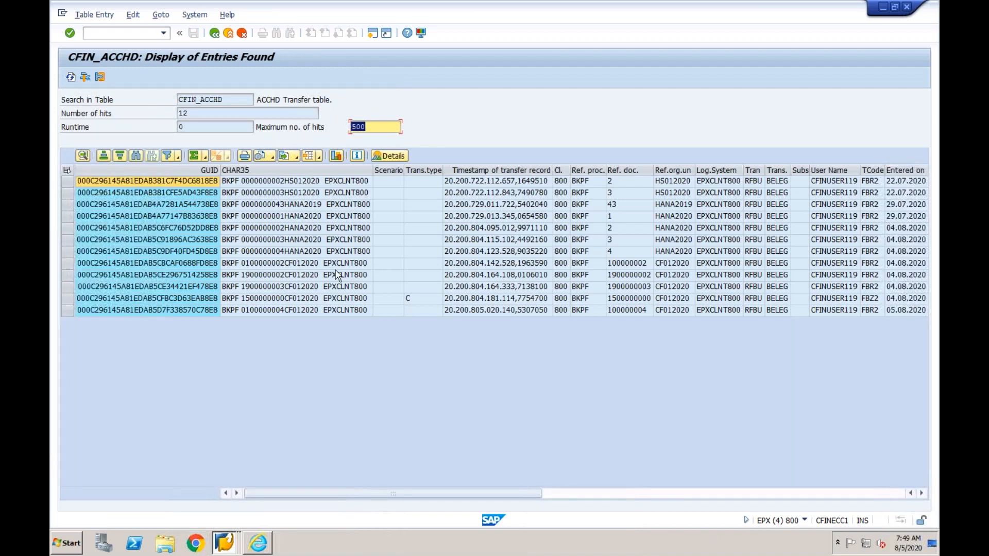
Select the CFIN_ACCHD row with reference document 100000004 to examine its transfer record
{"action": "left_click", "coordinate": [642, 311]}
{"action": "left_click", "coordinate": [68, 311]}
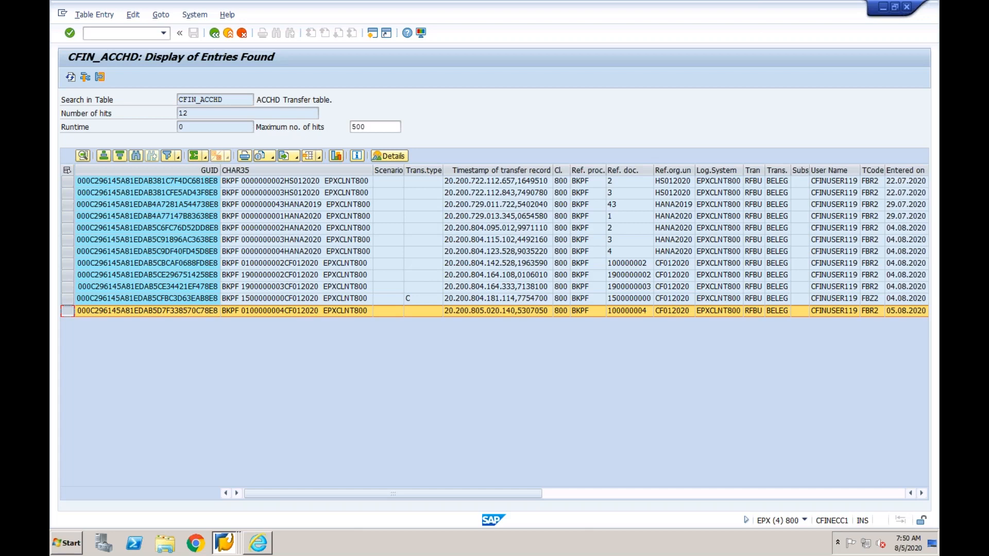
{"action": "key", "text": "super+Tab"}
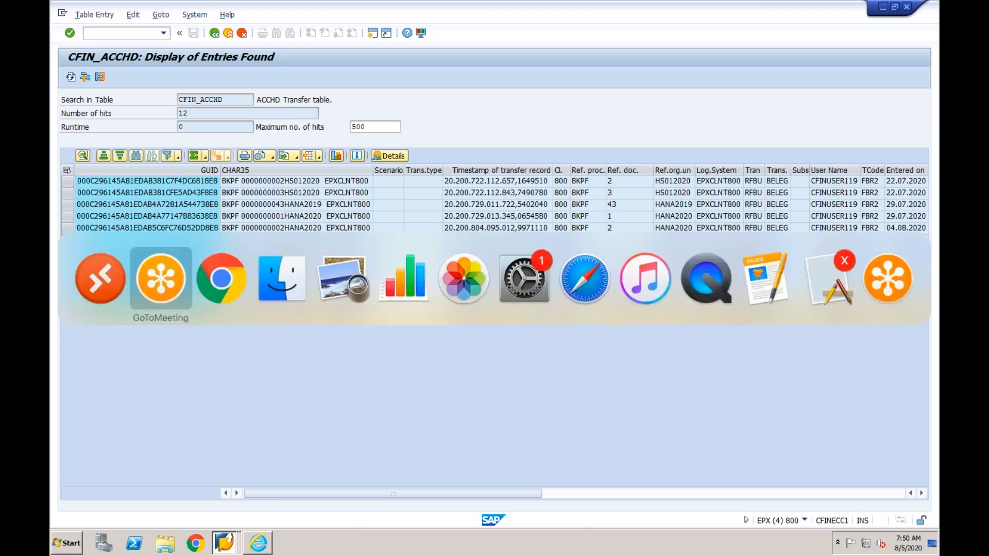
{"action": "key", "text": "super+Tab"}
{"action": "key", "text": "super+Tab"}
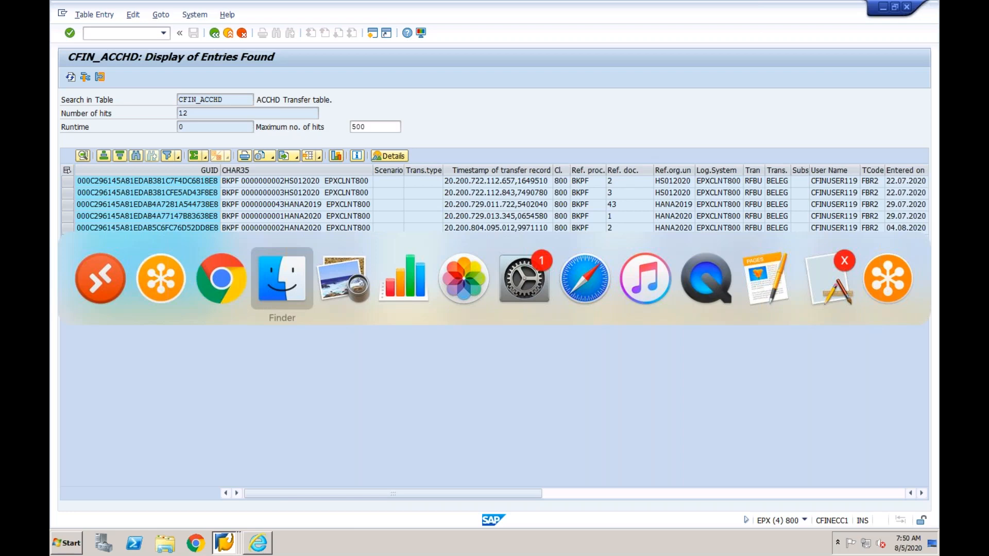
{"action": "key", "text": "super+shift+Tab"}
{"action": "key", "text": "super+shift+Tab"}
{"action": "key", "text": "super+shift+Tab"}
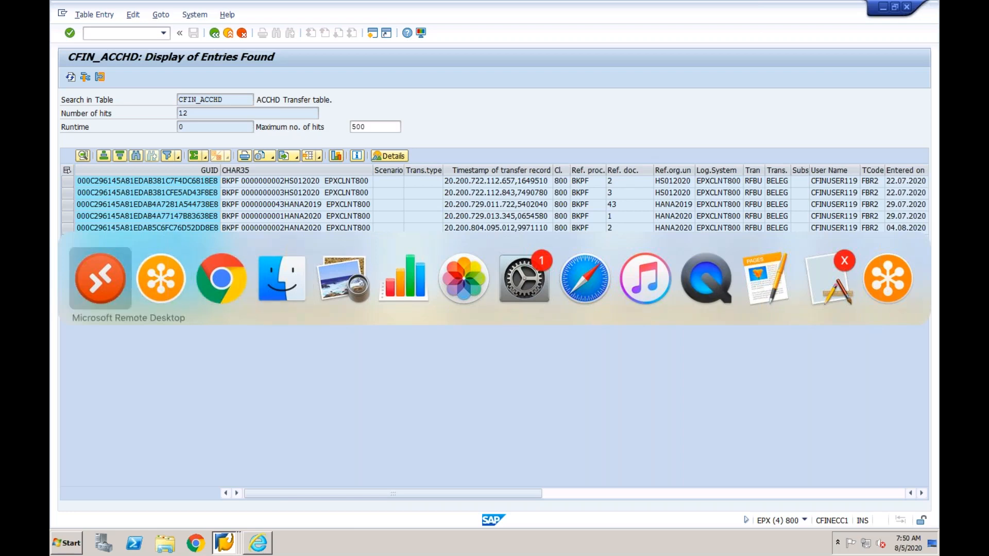
{"action": "left_click", "coordinate": [474, 131]}
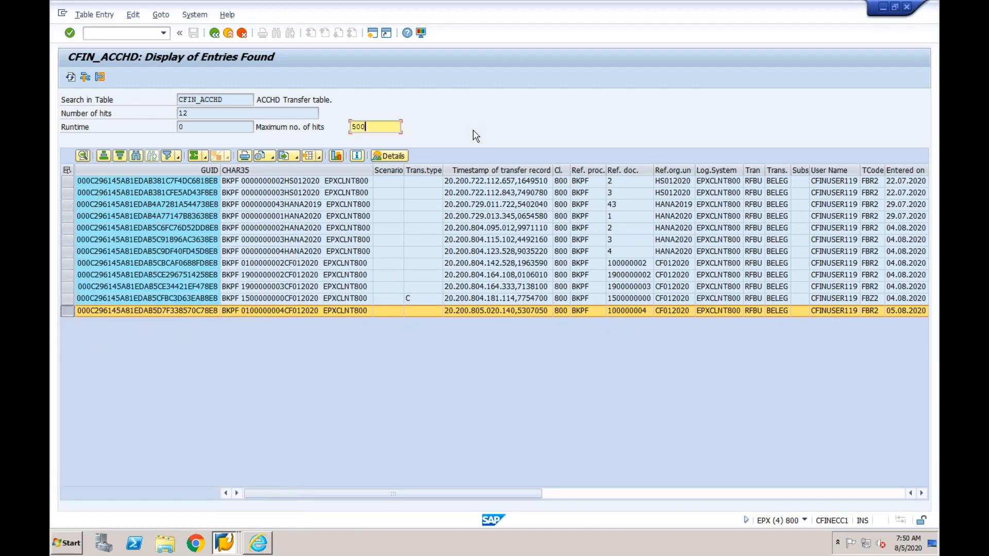
{"action": "mouse_move", "coordinate": [407, 552]}
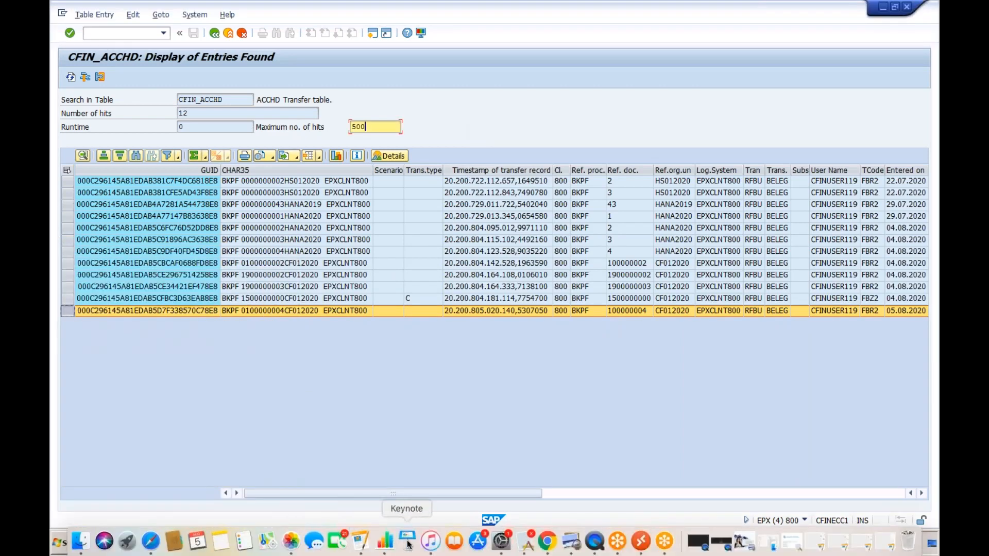
{"action": "right_click", "coordinate": [407, 542]}
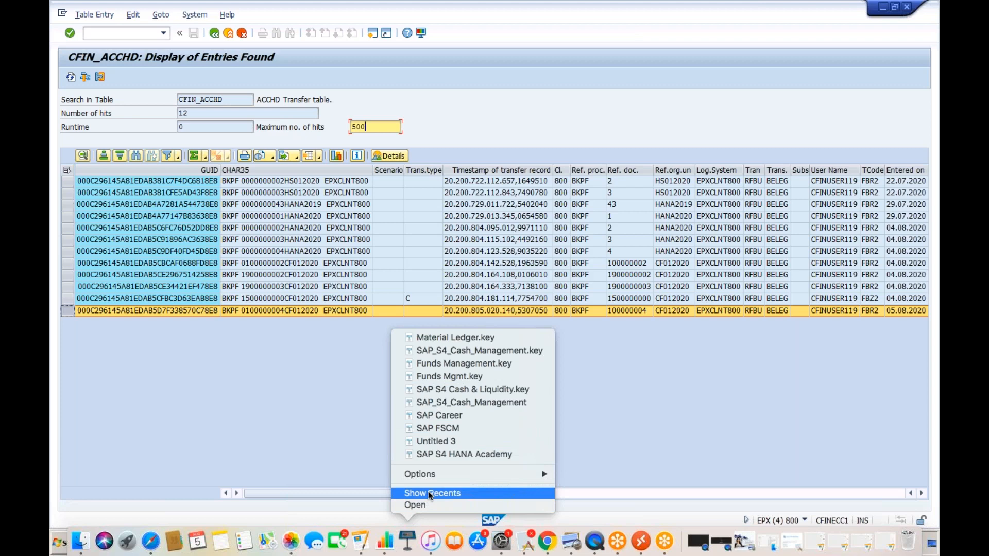
{"action": "left_click", "coordinate": [316, 468]}
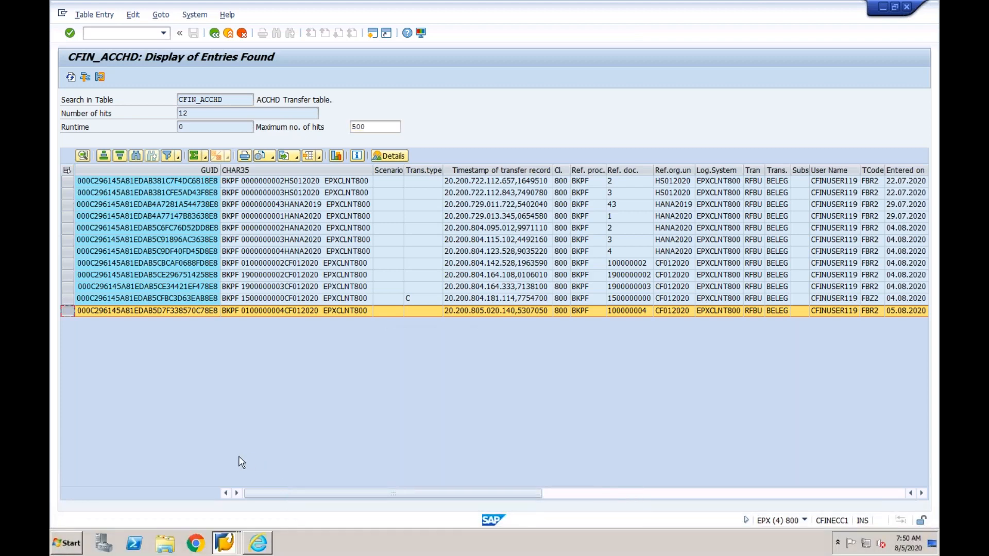
Switch to Central Finance PPT.pdf in Preview and show the Data Flow in CFIN page full screen
{"action": "key", "text": "super+Tab"}
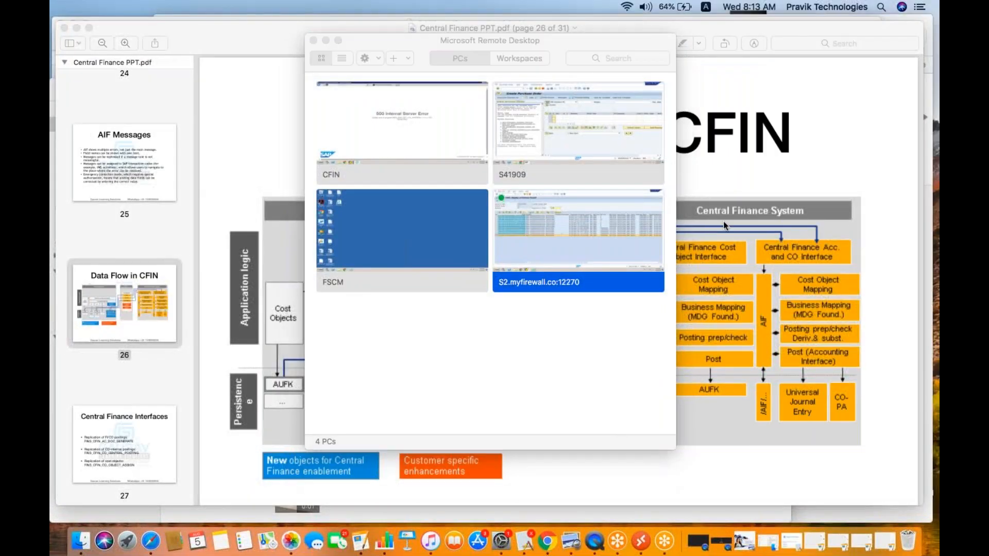
{"action": "left_click", "coordinate": [738, 191]}
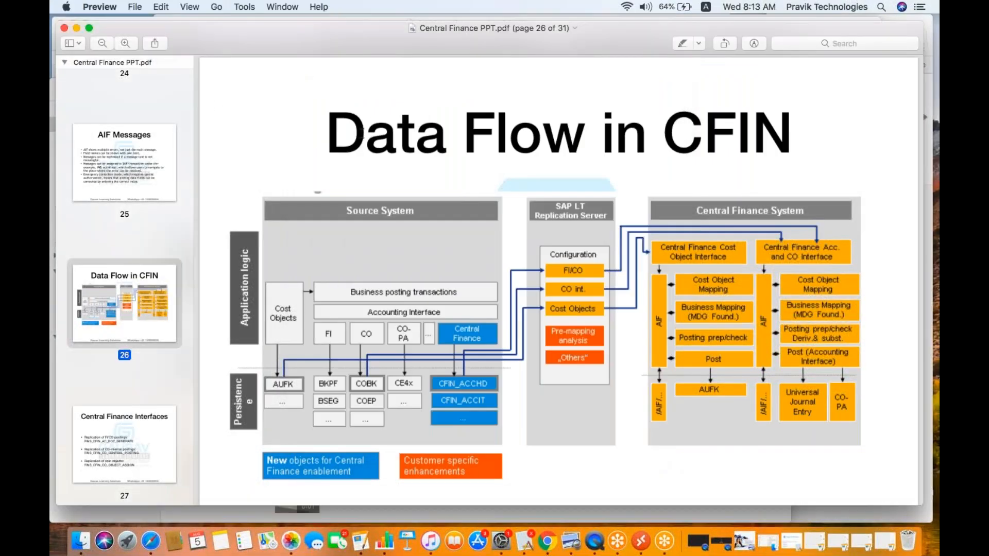
{"action": "left_click", "coordinate": [89, 28]}
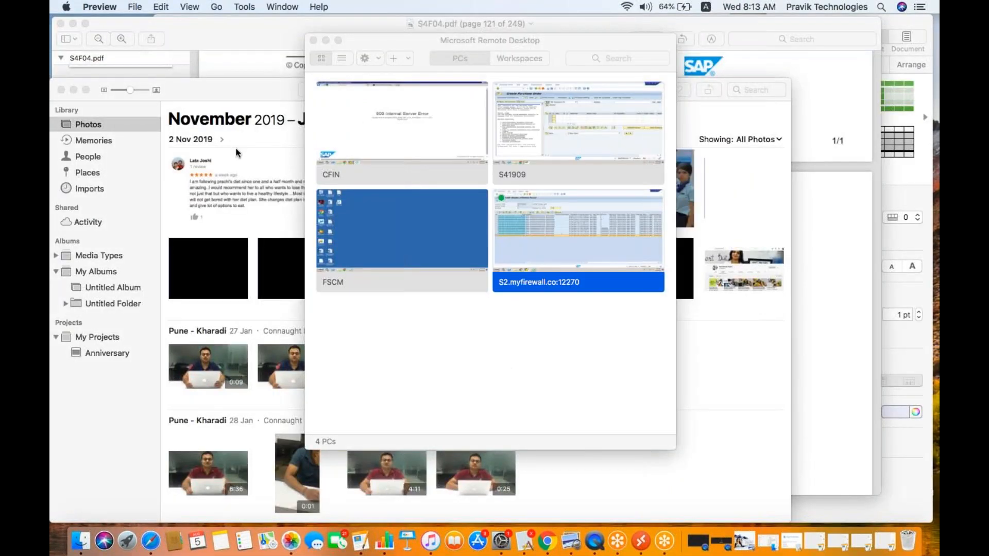
{"action": "key", "text": "super+shift+f"}
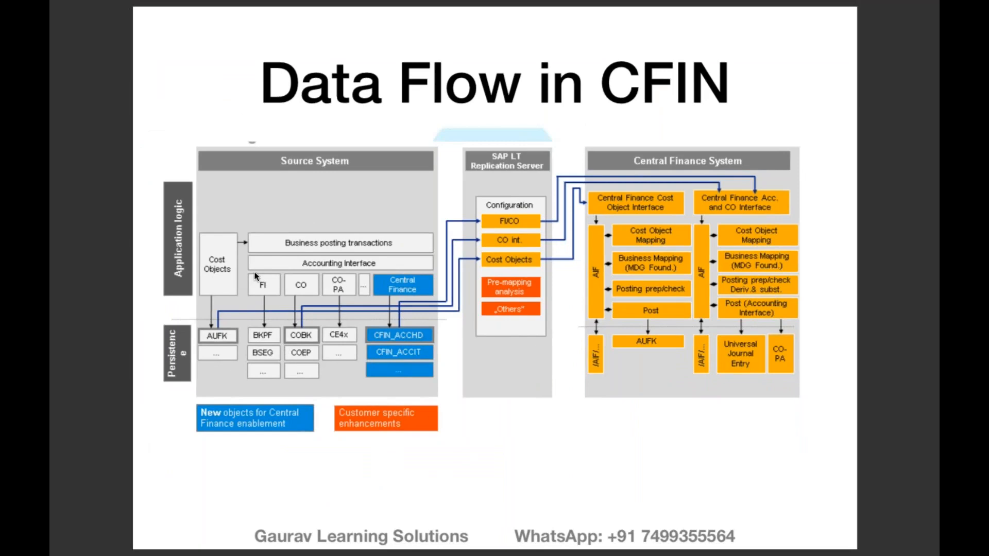
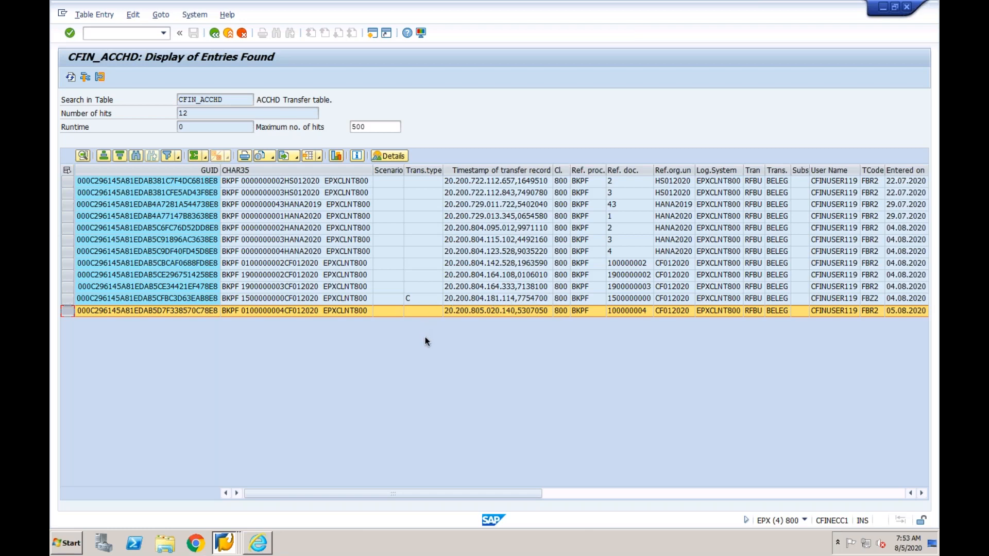
Select reference document 100000004 in the CFIN_ACCHD entries and switch to the source document's data entry view
{"action": "left_click", "coordinate": [631, 312]}
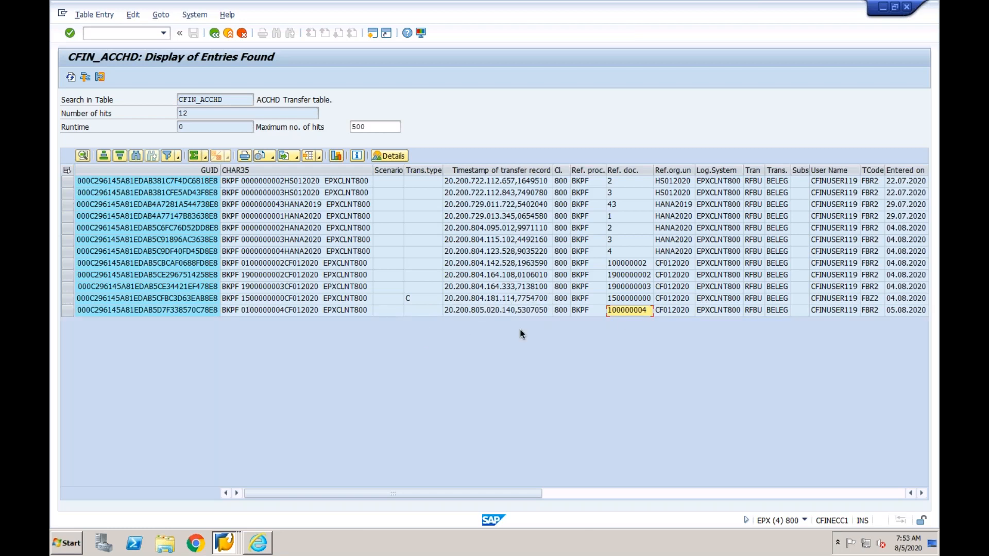
{"action": "left_click", "coordinate": [224, 542]}
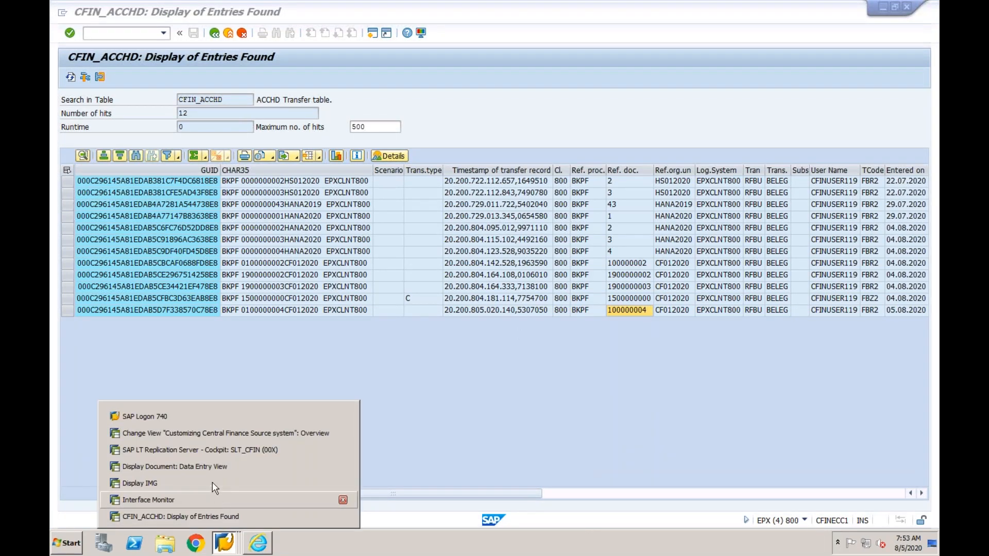
{"action": "left_click", "coordinate": [217, 467]}
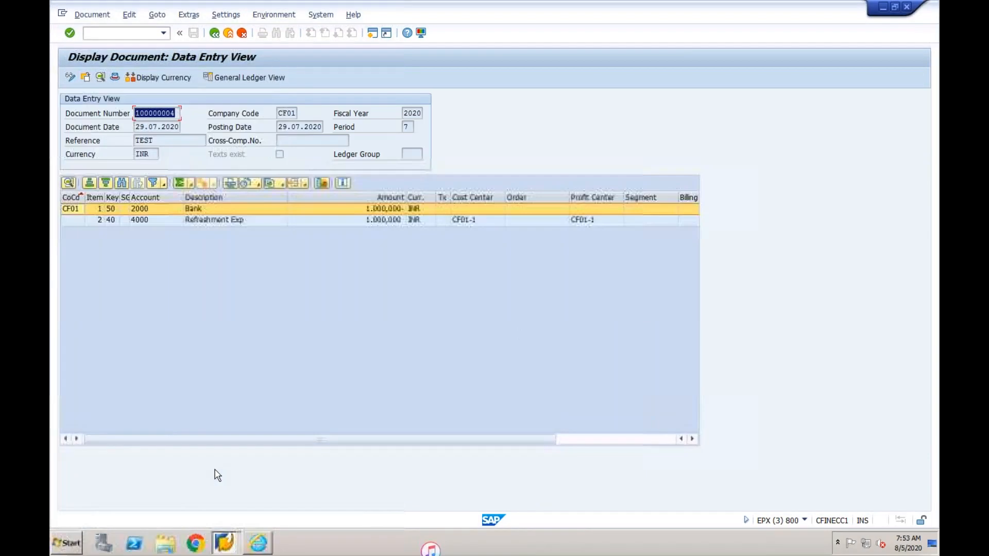
Switch to the target's Display IMG window and start transaction FB03 in a new session
{"action": "left_click", "coordinate": [224, 543]}
{"action": "left_click", "coordinate": [198, 494]}
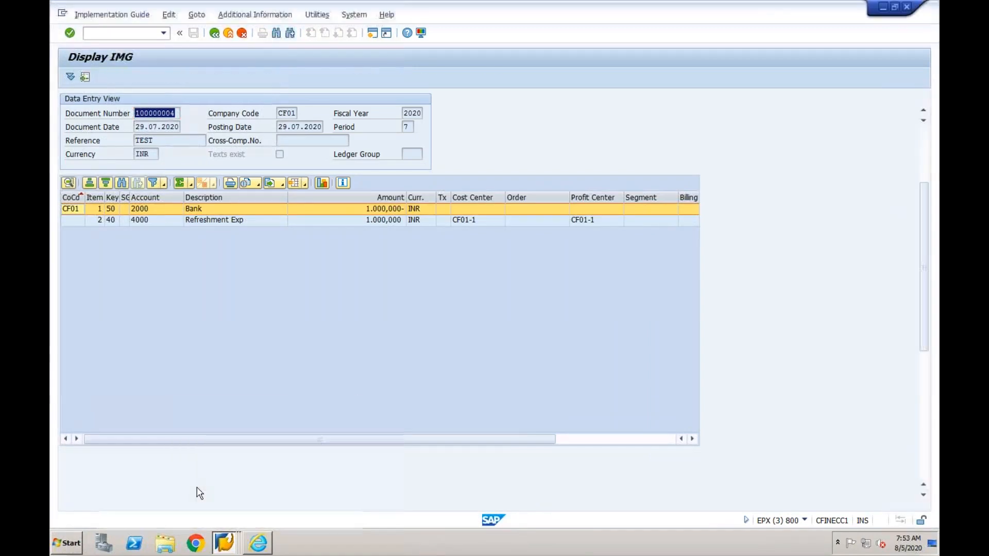
{"action": "left_click", "coordinate": [372, 33]}
{"action": "type", "text": "fb03"}
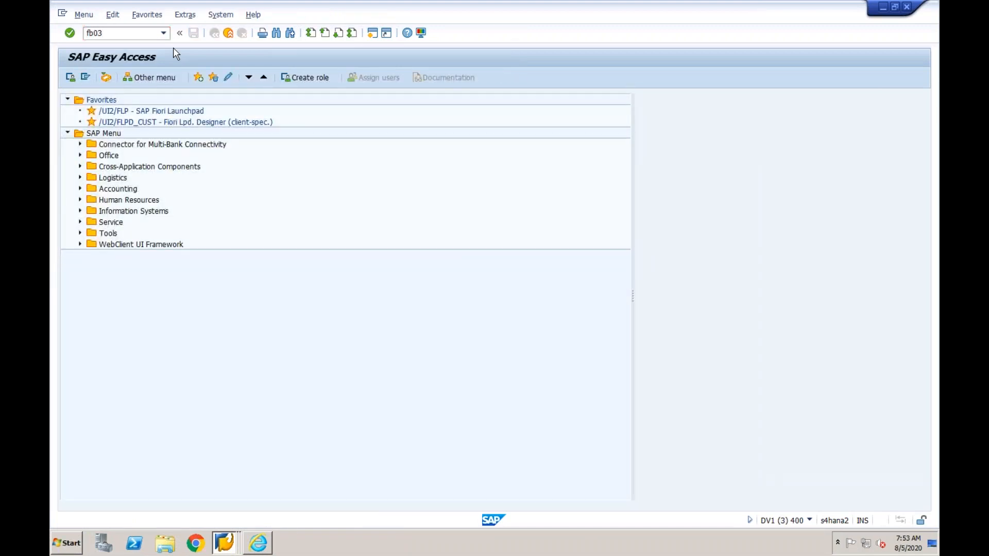
{"action": "key", "text": "Return"}
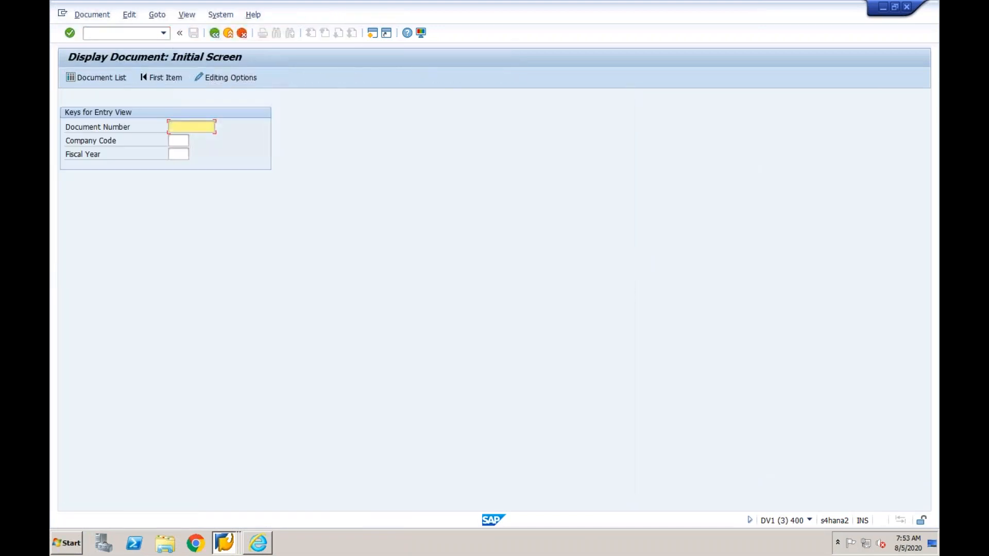
Open the document list selection, enter company code CF01 and logical system epxclnt800, and try to execute it
{"action": "left_click", "coordinate": [115, 81]}
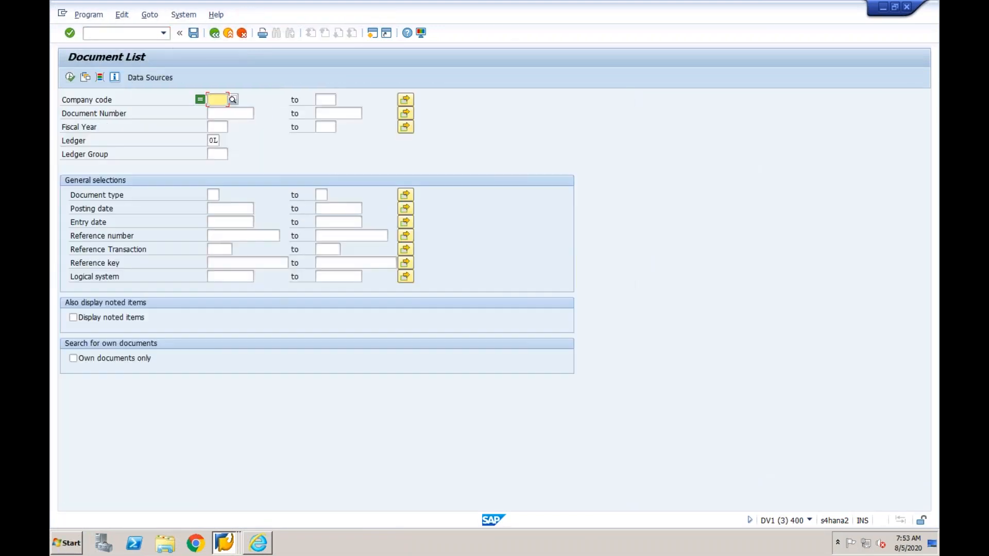
{"action": "type", "text": "cf01"}
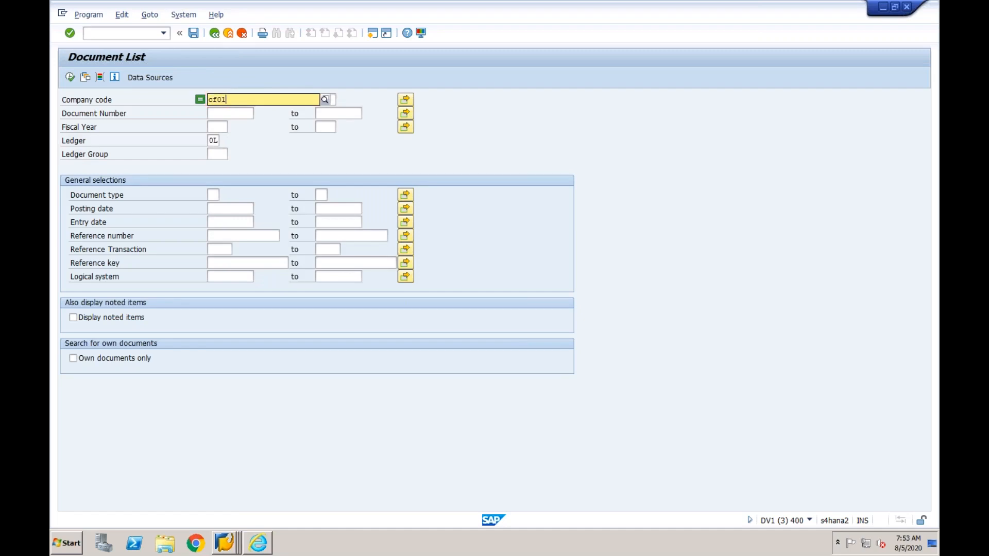
{"action": "left_click", "coordinate": [225, 278]}
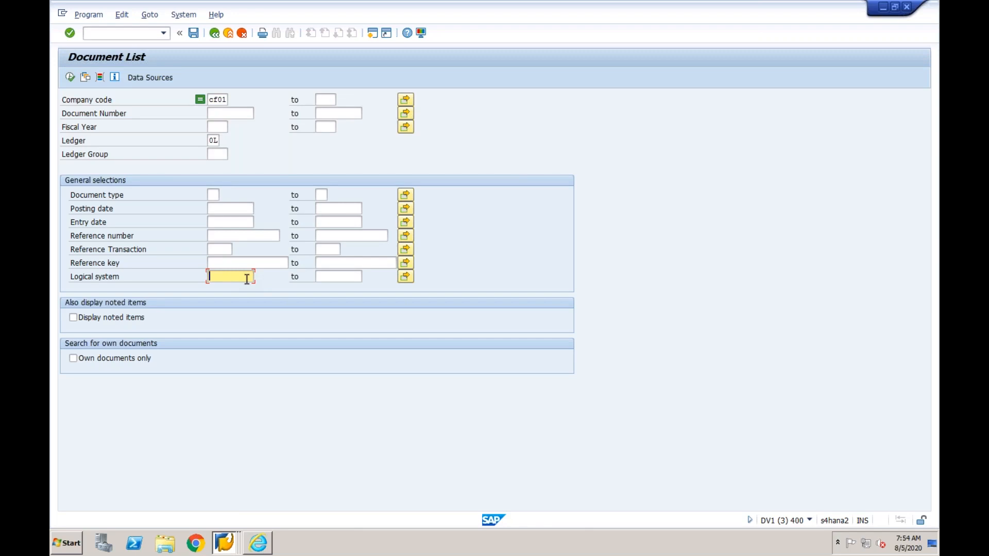
{"action": "type", "text": "ep1clnt800"}
{"action": "left_click", "coordinate": [70, 77]}
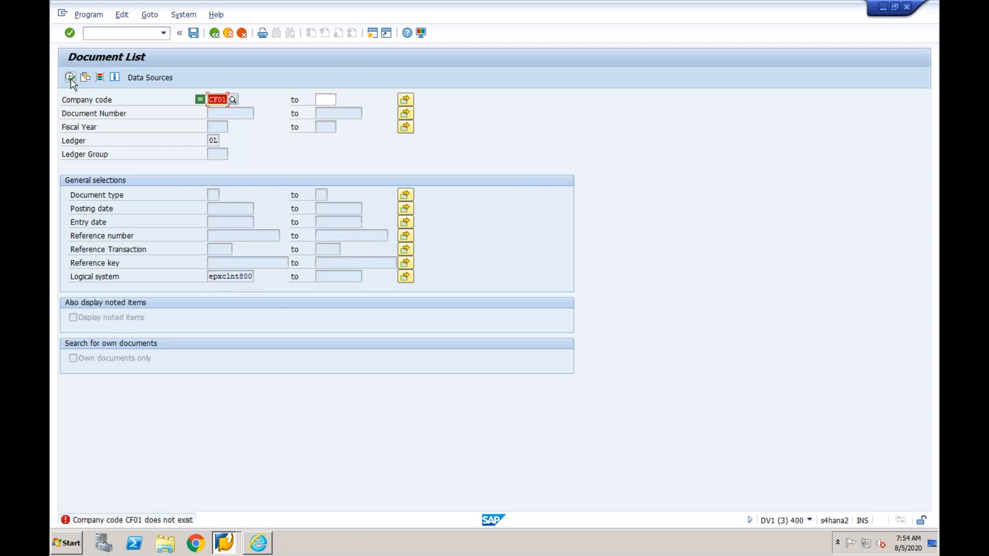
Change the company code to CF03 and execute the document list
{"action": "left_click", "coordinate": [224, 100]}
{"action": "key", "text": "Delete"}
{"action": "type", "text": "3"}
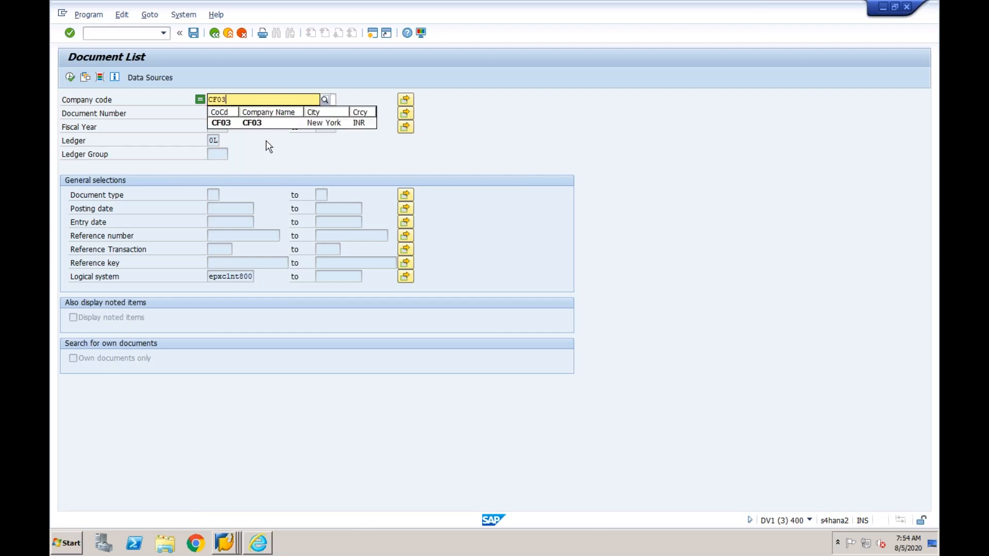
{"action": "left_click", "coordinate": [230, 127]}
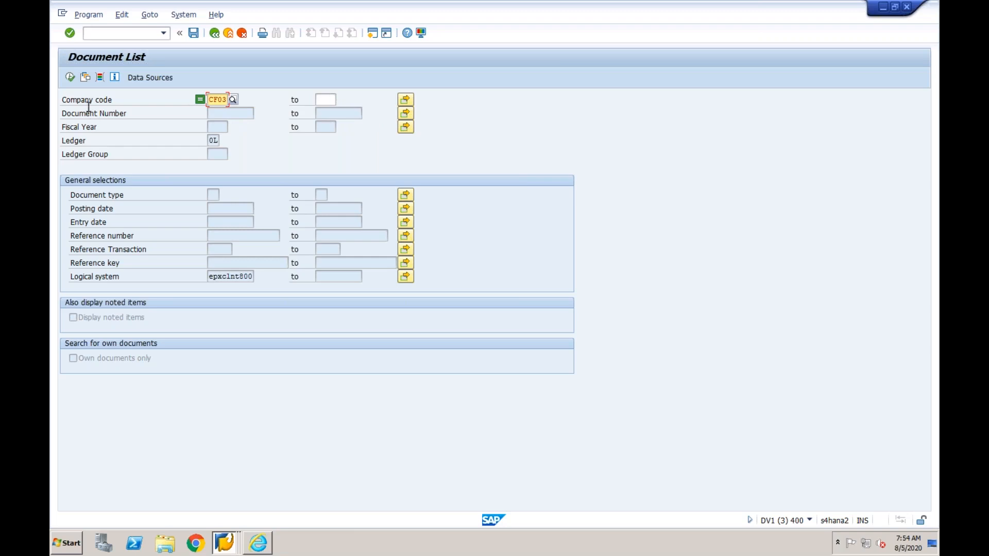
{"action": "left_click", "coordinate": [70, 78]}
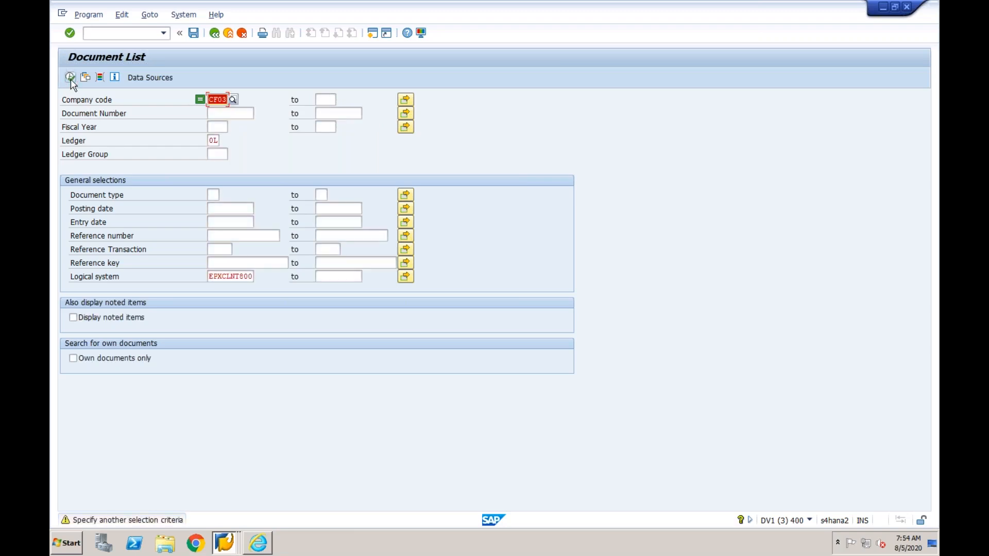
{"action": "left_click", "coordinate": [71, 78]}
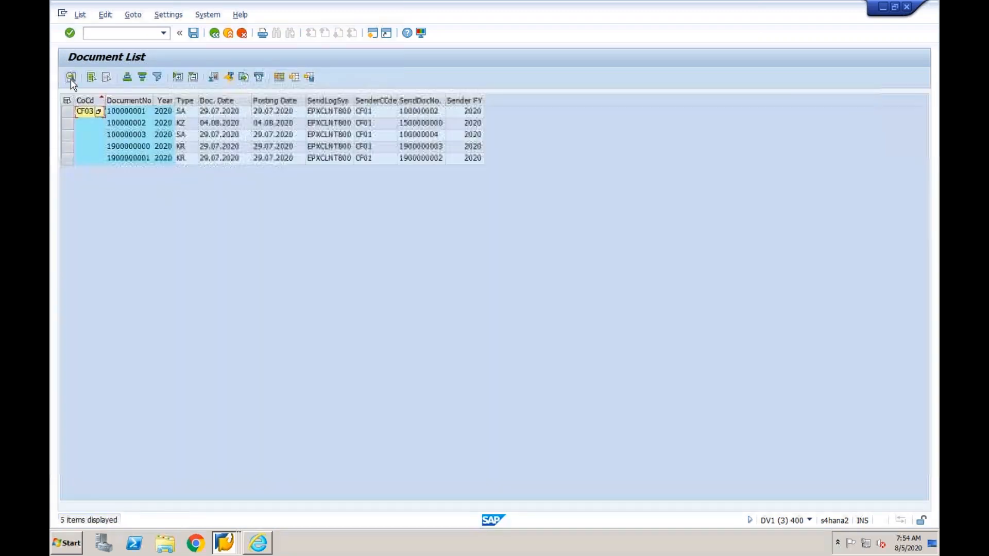
Match sender document 100000004 with its target document number and company code in the list
{"action": "left_click", "coordinate": [437, 136]}
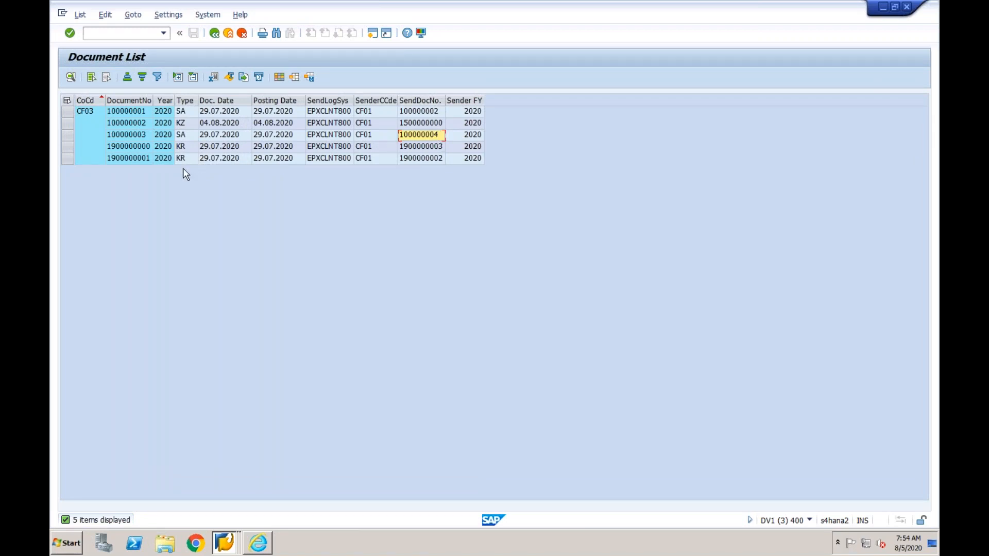
{"action": "left_click", "coordinate": [138, 138]}
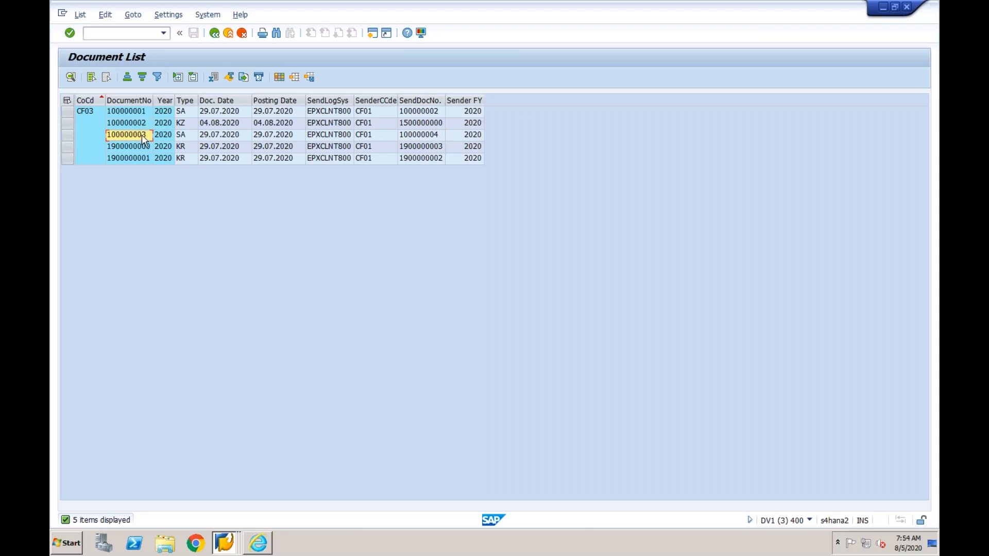
{"action": "left_click", "coordinate": [93, 109]}
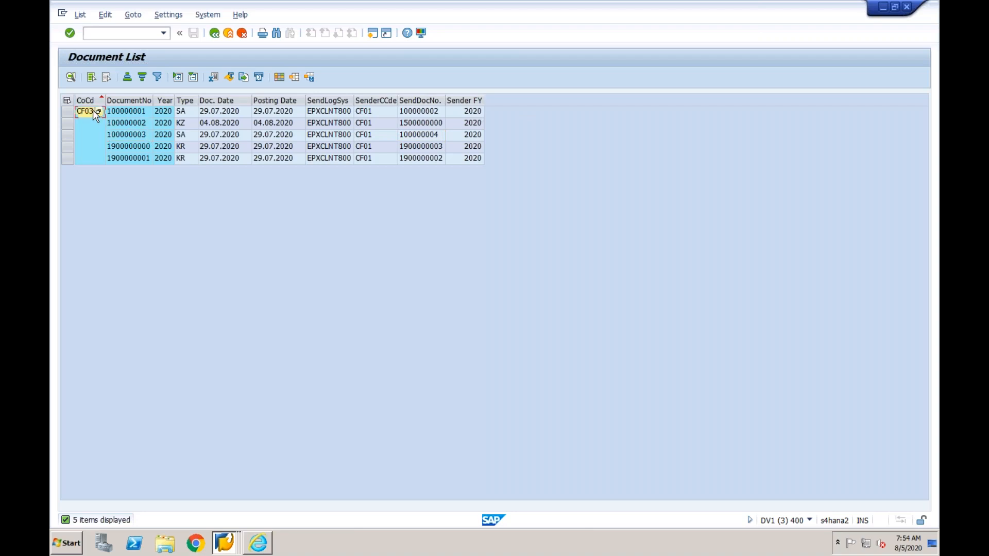
{"action": "left_click", "coordinate": [126, 138]}
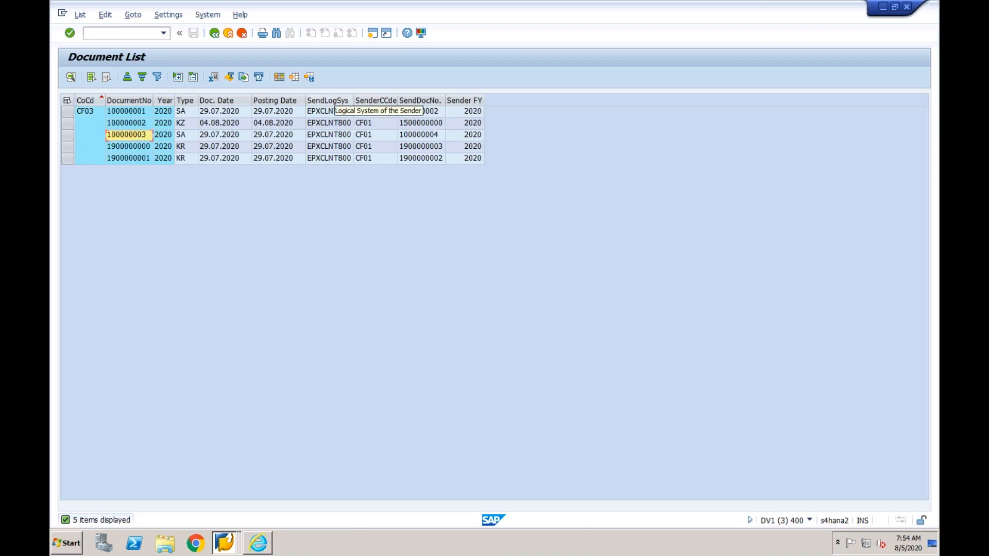
Highlight the sender columns from SendLogSys through Sender FY in the document list
{"action": "left_click", "coordinate": [330, 100]}
{"action": "left_click", "coordinate": [425, 100], "text": "shift"}
{"action": "left_click", "coordinate": [464, 100], "text": "shift"}
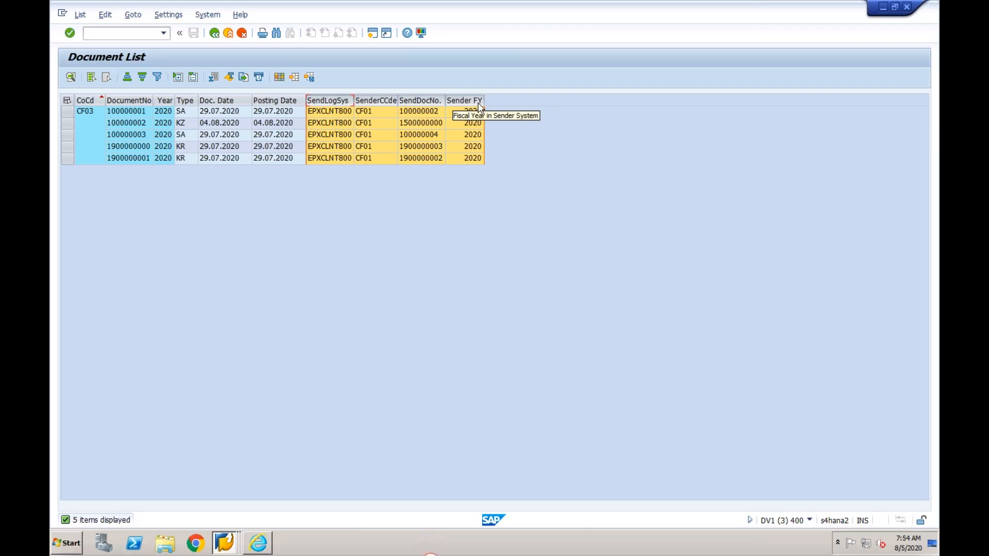
Examine target document 100000003's row, comparing its number and document type with its sender system, company code, document number and fiscal year
{"action": "left_click", "coordinate": [142, 135]}
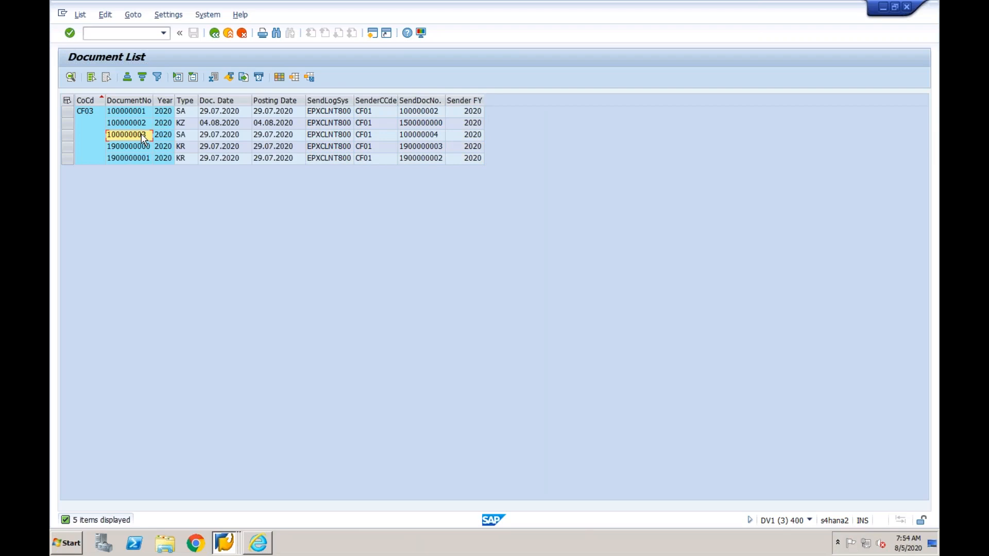
{"action": "left_click", "coordinate": [326, 136]}
{"action": "left_click", "coordinate": [429, 135]}
{"action": "left_click", "coordinate": [472, 136]}
{"action": "left_click", "coordinate": [136, 135]}
{"action": "left_click", "coordinate": [423, 137]}
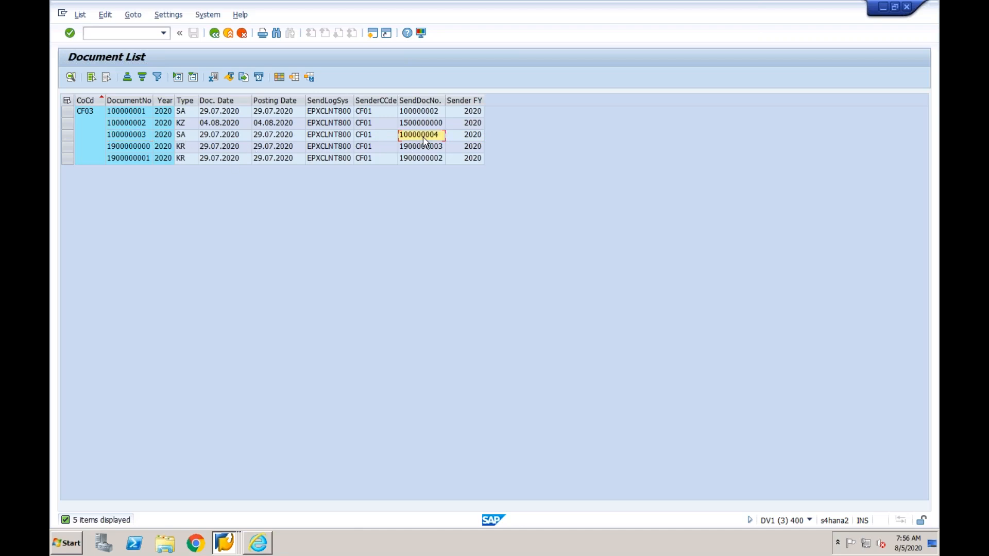
{"action": "left_click", "coordinate": [186, 137]}
{"action": "left_click", "coordinate": [383, 137]}
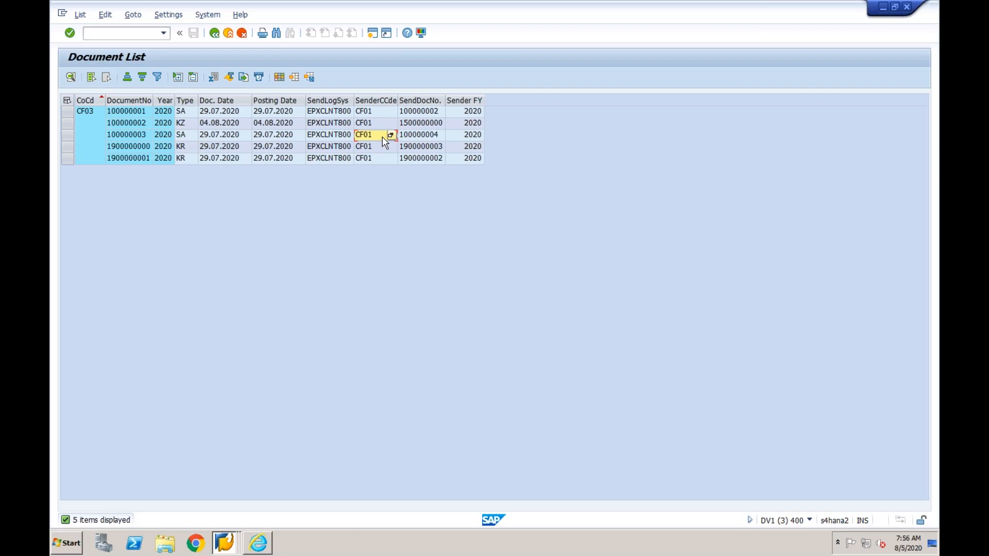
{"action": "left_click", "coordinate": [188, 139]}
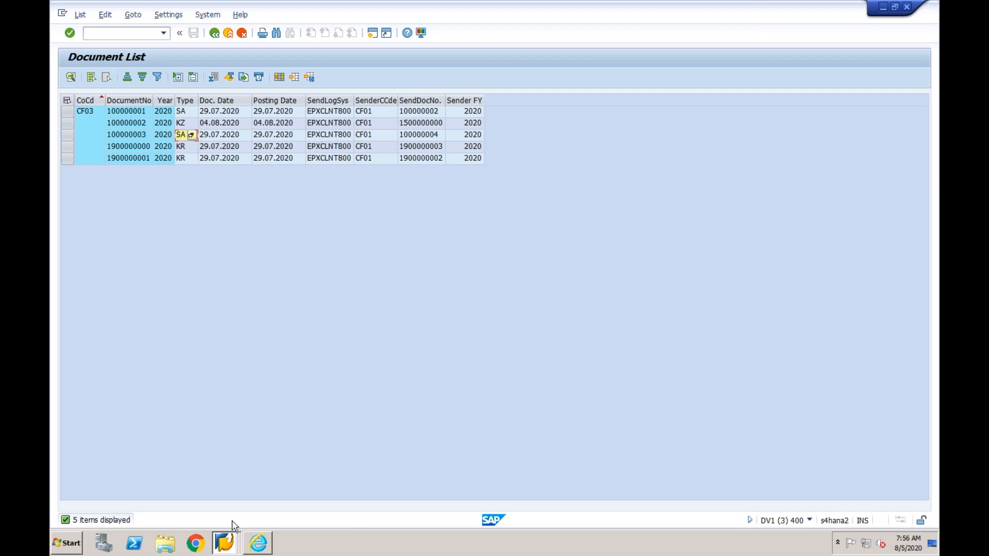
Switch to the Display IMG session and open Define Mapping Actions for Mapping Entities under Central Finance's target system mapping settings
{"action": "left_click", "coordinate": [225, 542]}
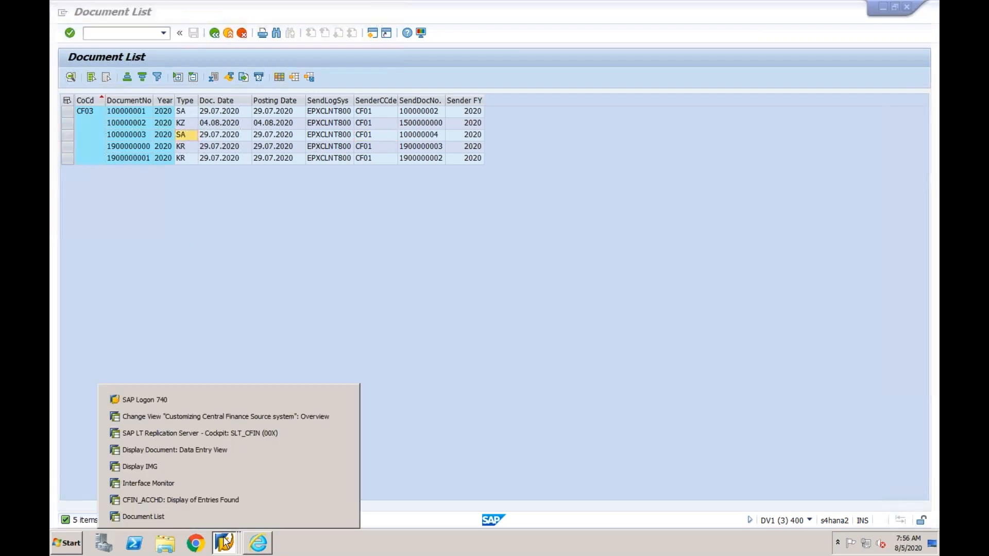
{"action": "left_click", "coordinate": [215, 468]}
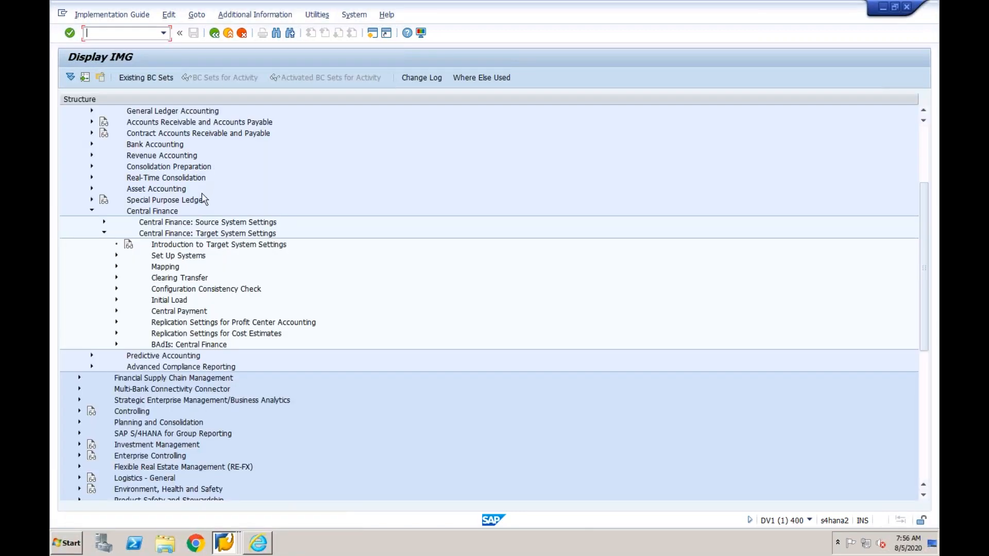
{"action": "left_click", "coordinate": [116, 267]}
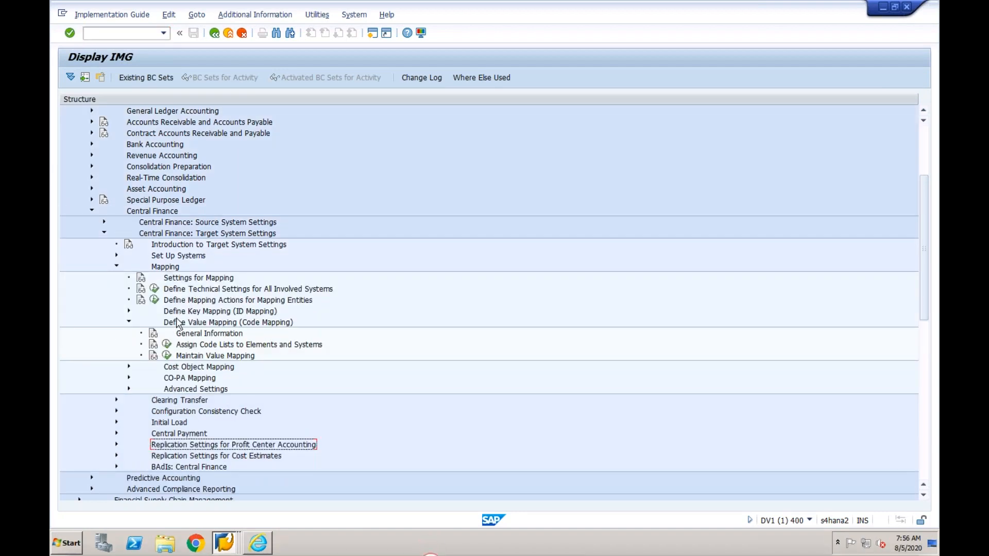
{"action": "left_click", "coordinate": [154, 300]}
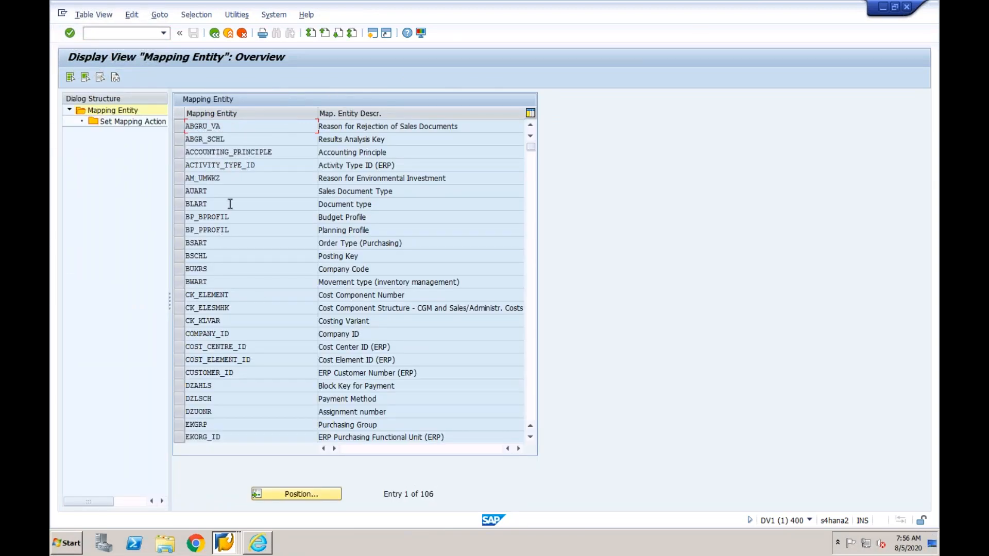
Review the mapping action set for the document type entity BLART and its business system
{"action": "left_click", "coordinate": [380, 204]}
{"action": "left_click", "coordinate": [186, 204]}
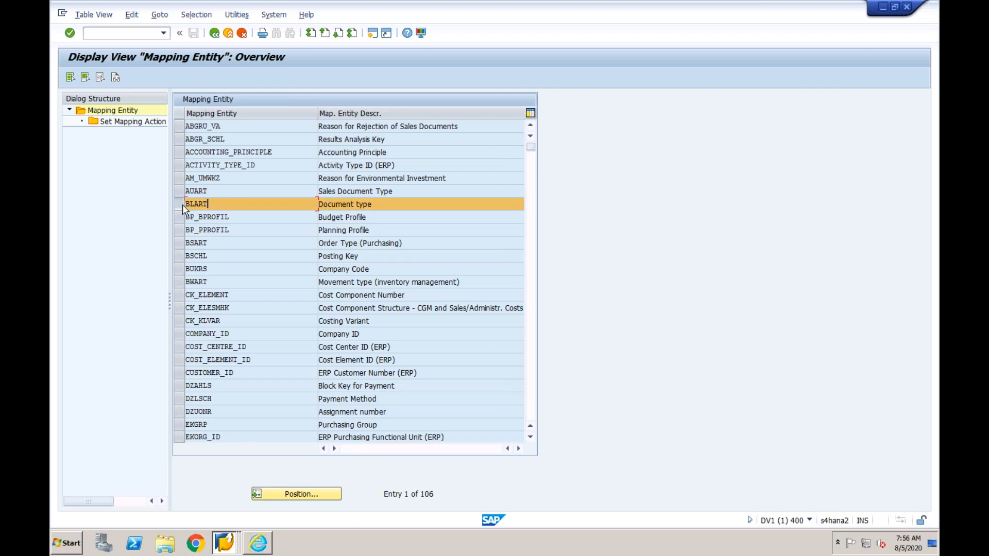
{"action": "double_click", "coordinate": [149, 123]}
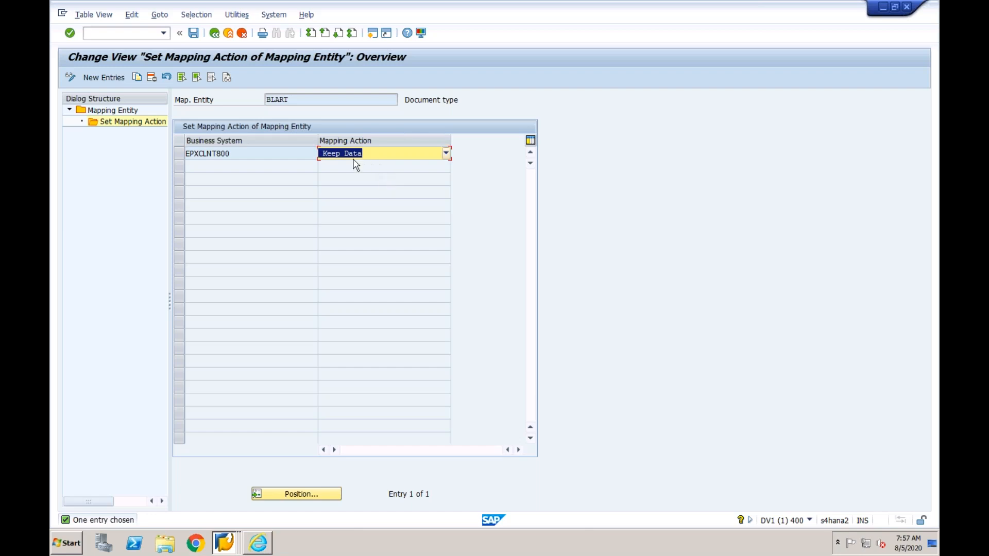
{"action": "left_click", "coordinate": [313, 103]}
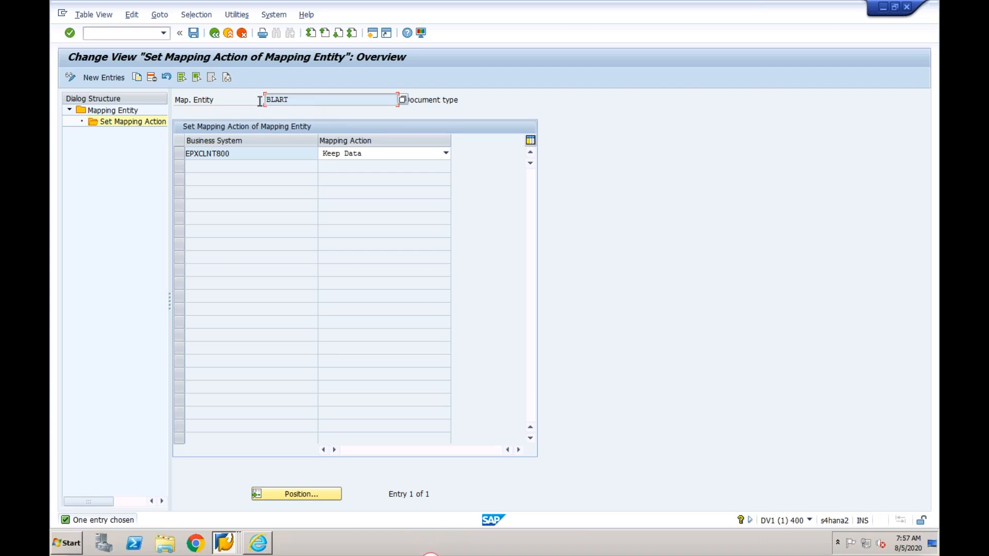
Go to transaction FBKP in the target system and open the document types configuration
{"action": "left_click", "coordinate": [147, 33]}
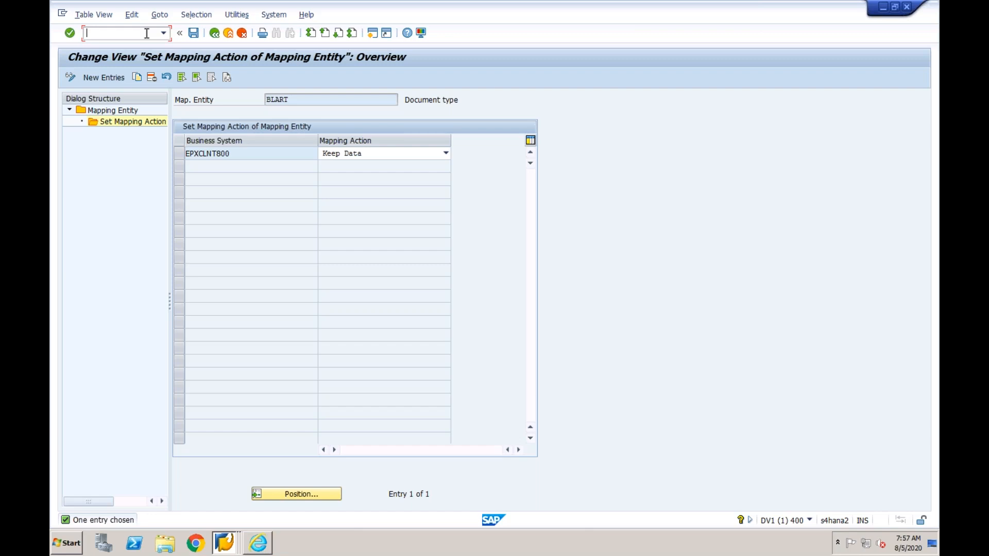
{"action": "type", "text": "o"}
{"action": "key", "text": "BackSpace"}
{"action": "key", "text": "BackSpace"}
{"action": "type", "text": "fbkp"}
{"action": "key", "text": "Return"}
{"action": "left_click", "coordinate": [115, 261]}
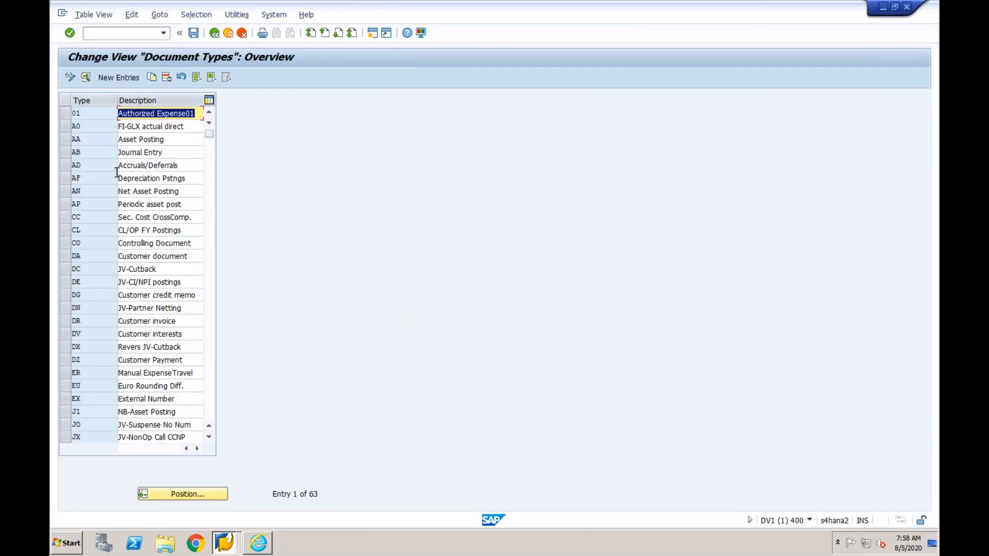
Try to copy G/L document type SA as SB in the target system
{"action": "left_click", "coordinate": [206, 343]}
{"action": "left_click", "coordinate": [73, 334]}
{"action": "left_click", "coordinate": [152, 77]}
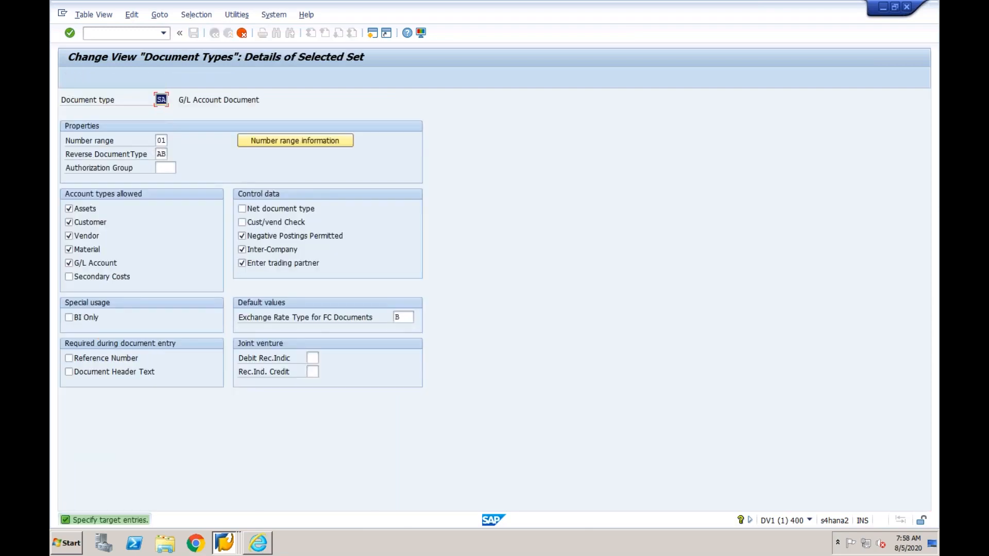
{"action": "type", "text": "SB"}
{"action": "key", "text": "Return"}
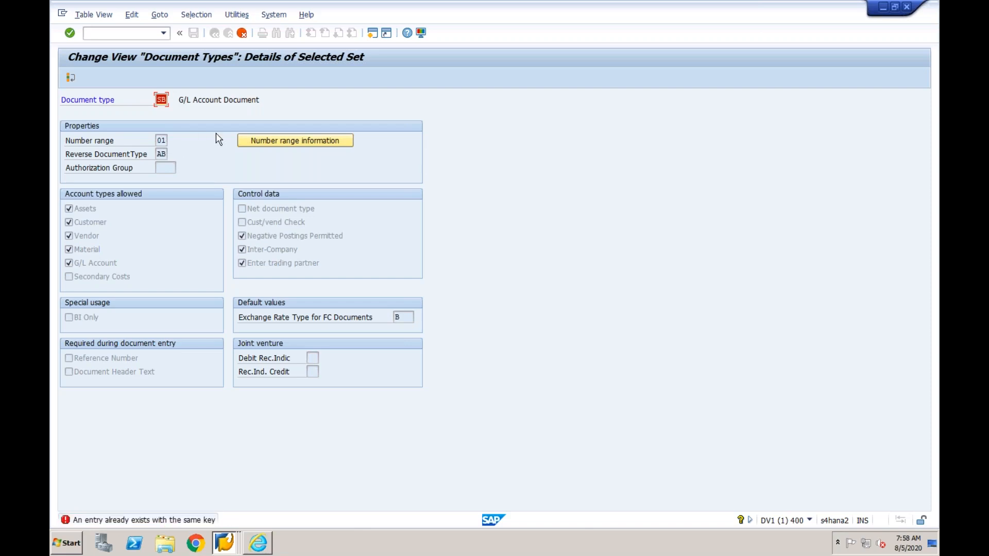
Change the copied document type's key to S1 and save it in customizing request DV1K900583
{"action": "key", "text": "BackSpace"}
{"action": "key", "text": "BackSpace"}
{"action": "type", "text": "SC"}
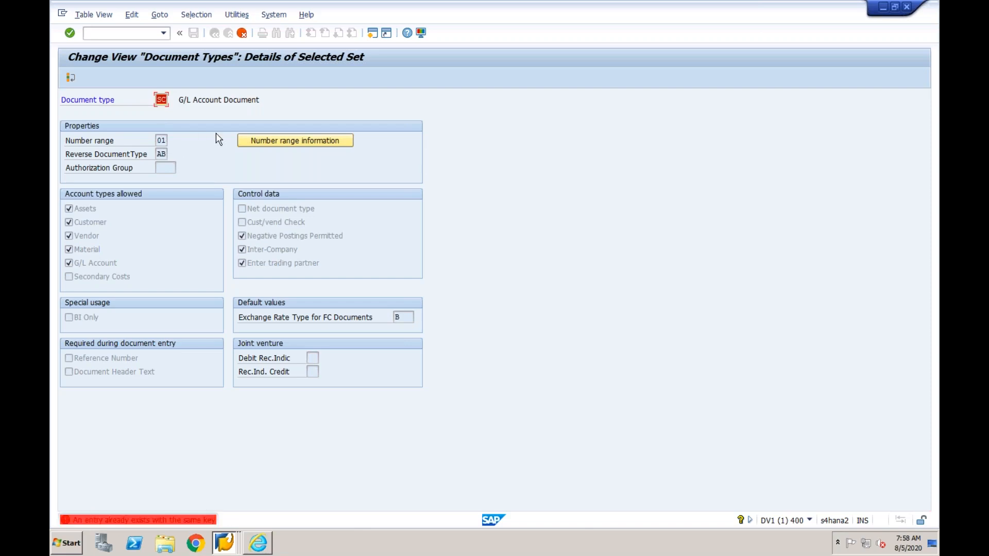
{"action": "key", "text": "BackSpace"}
{"action": "type", "text": "1"}
{"action": "key", "text": "Return"}
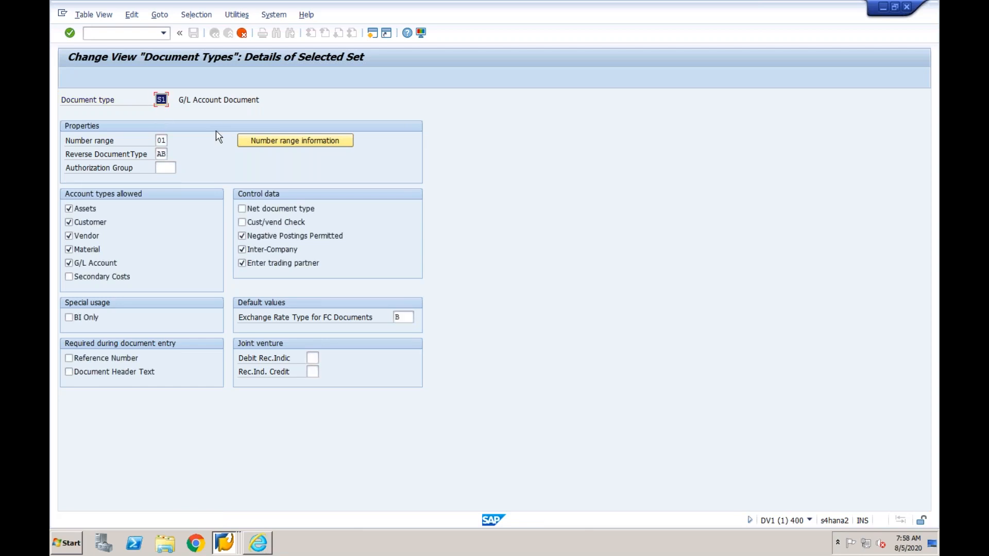
{"action": "key", "text": "Return"}
{"action": "left_click", "coordinate": [194, 33]}
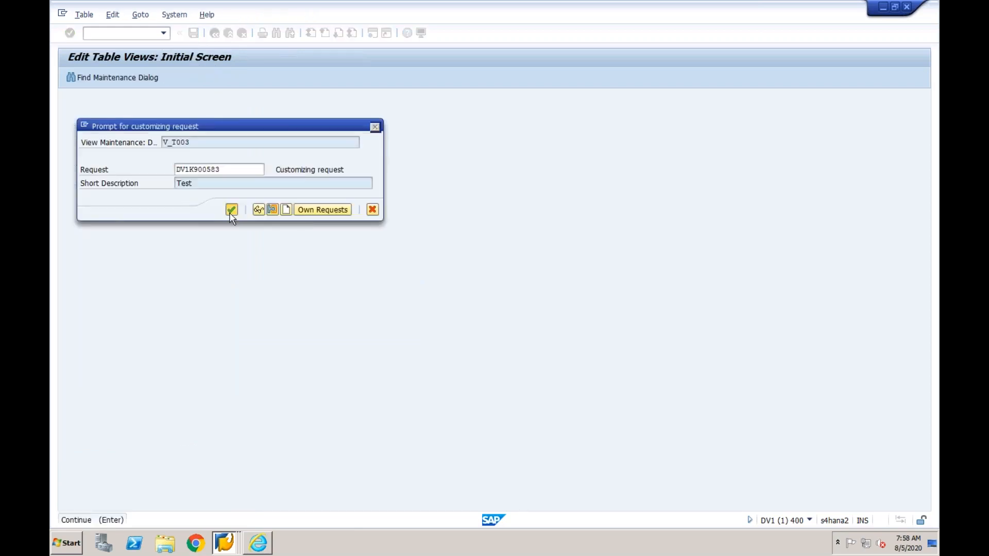
{"action": "left_click", "coordinate": [231, 210]}
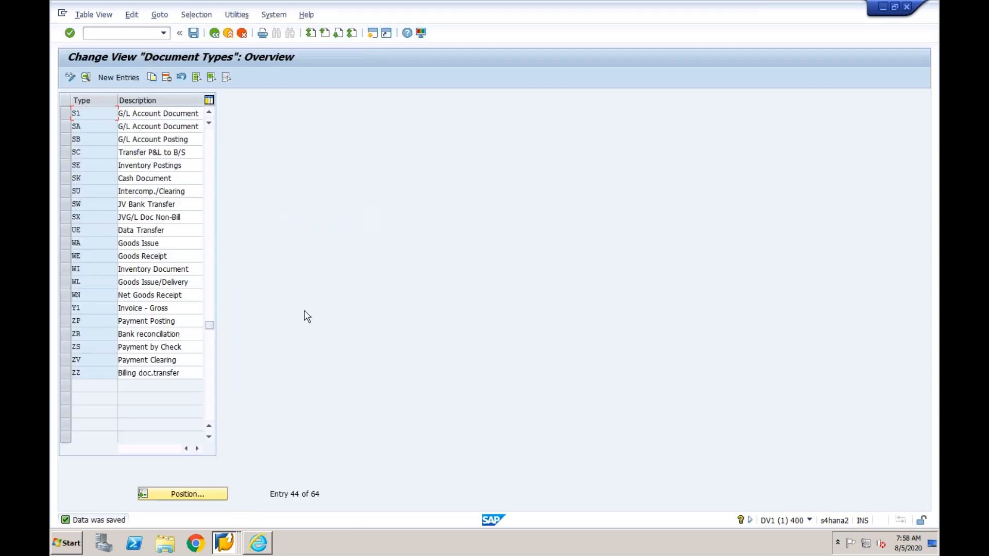
Delete document type S1 from the target system and save the change
{"action": "left_click", "coordinate": [64, 113]}
{"action": "left_click", "coordinate": [166, 78]}
{"action": "left_click", "coordinate": [194, 34]}
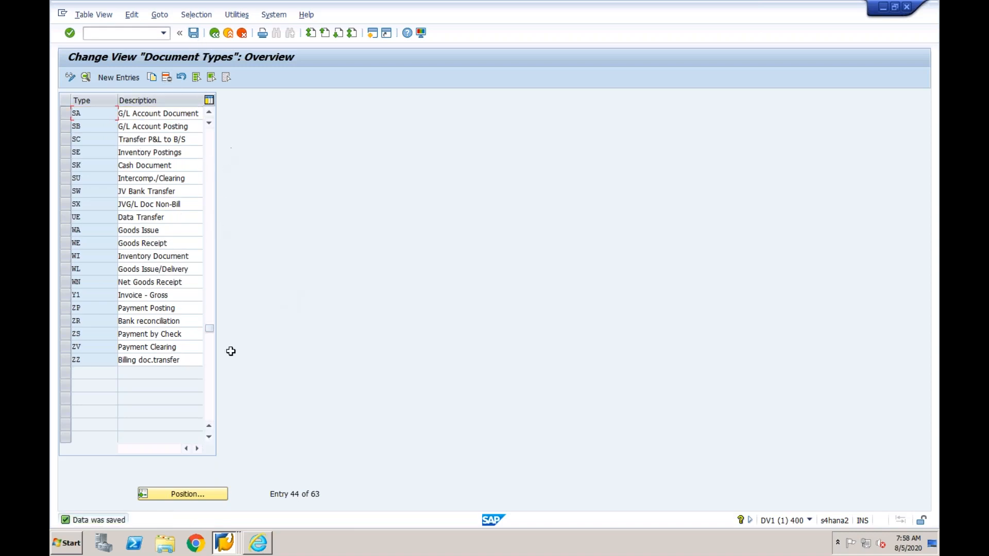
Switch to the source system session and open the document types configuration through transaction FBKP
{"action": "left_click", "coordinate": [227, 543]}
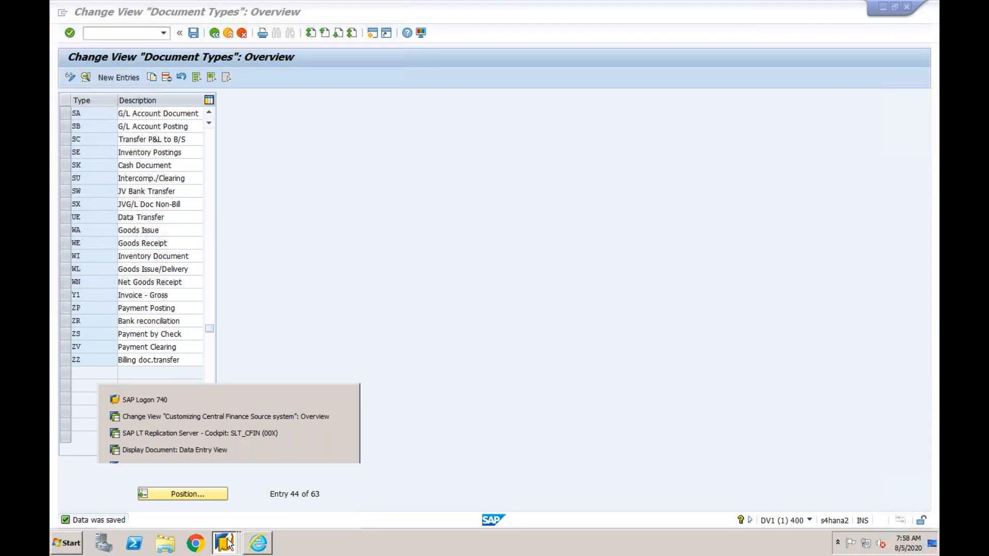
{"action": "left_click", "coordinate": [222, 417]}
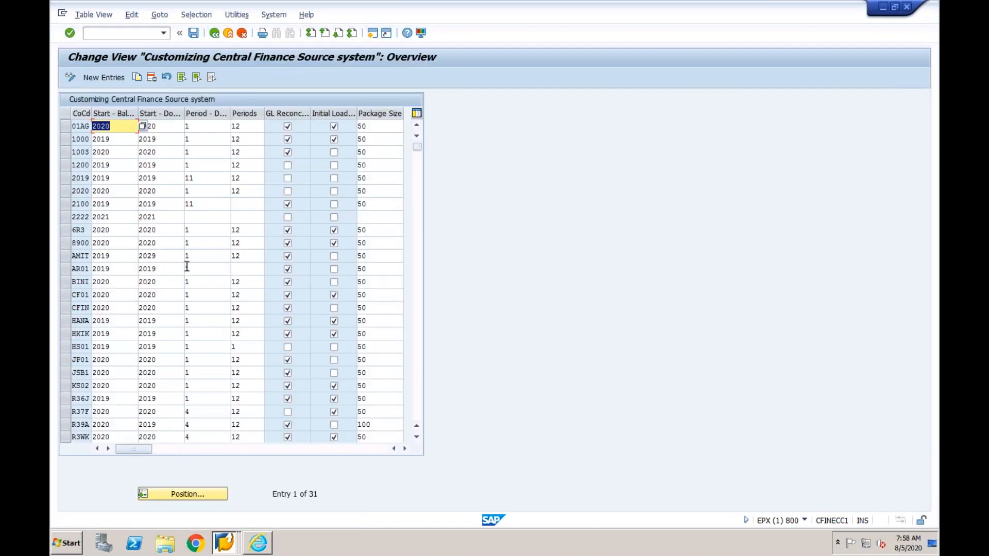
{"action": "left_click", "coordinate": [126, 33]}
{"action": "type", "text": "/nfbkp"}
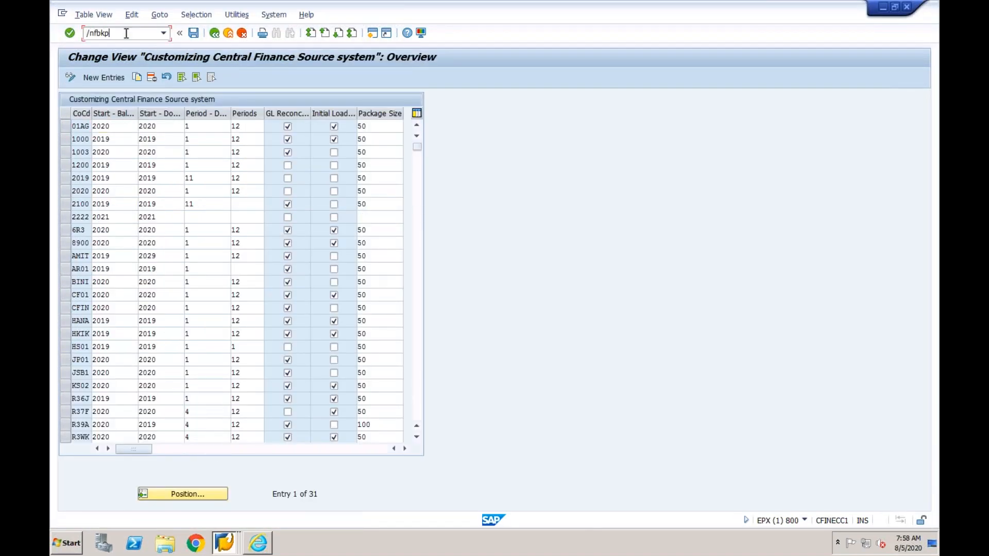
{"action": "key", "text": "Return"}
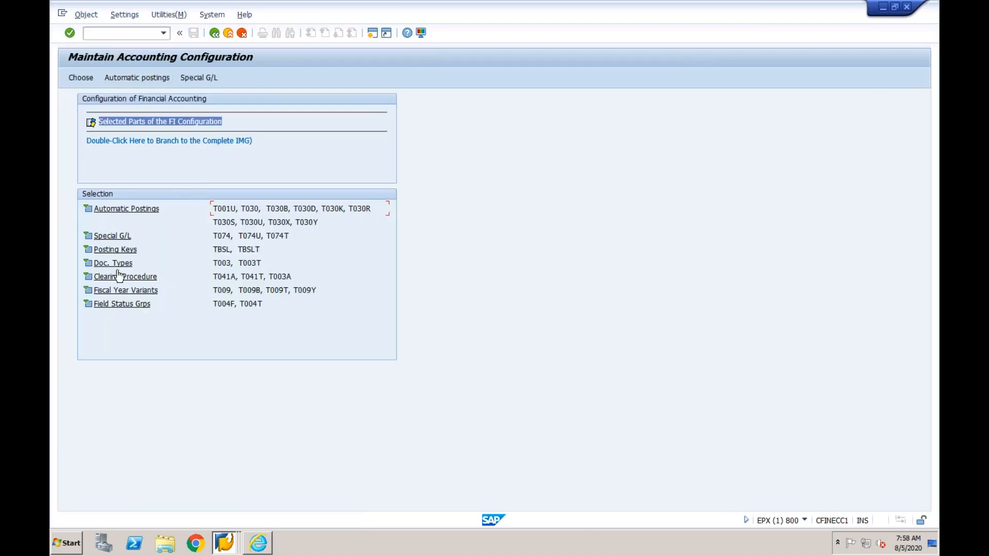
{"action": "left_click", "coordinate": [118, 267]}
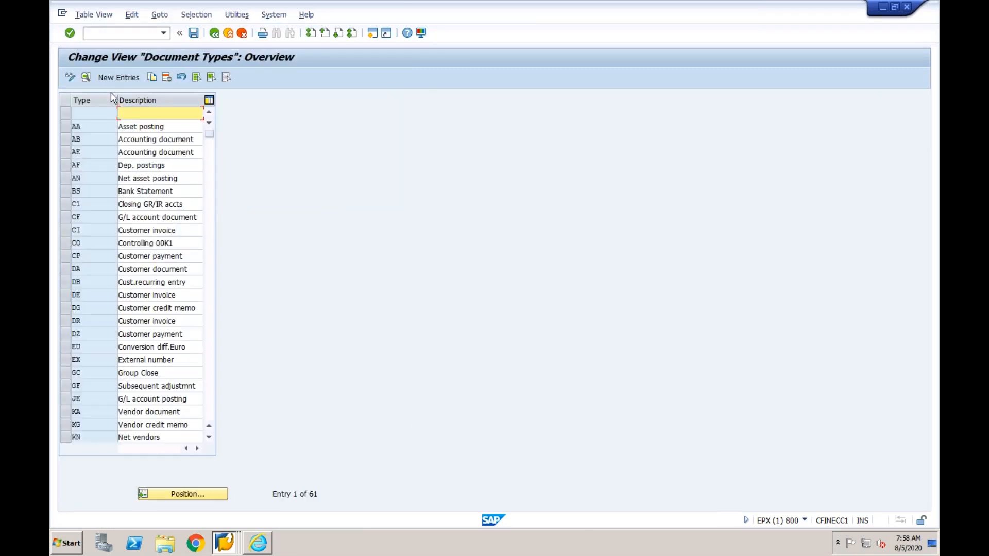
{"action": "left_click", "coordinate": [114, 80]}
{"action": "type", "text": "S1"}
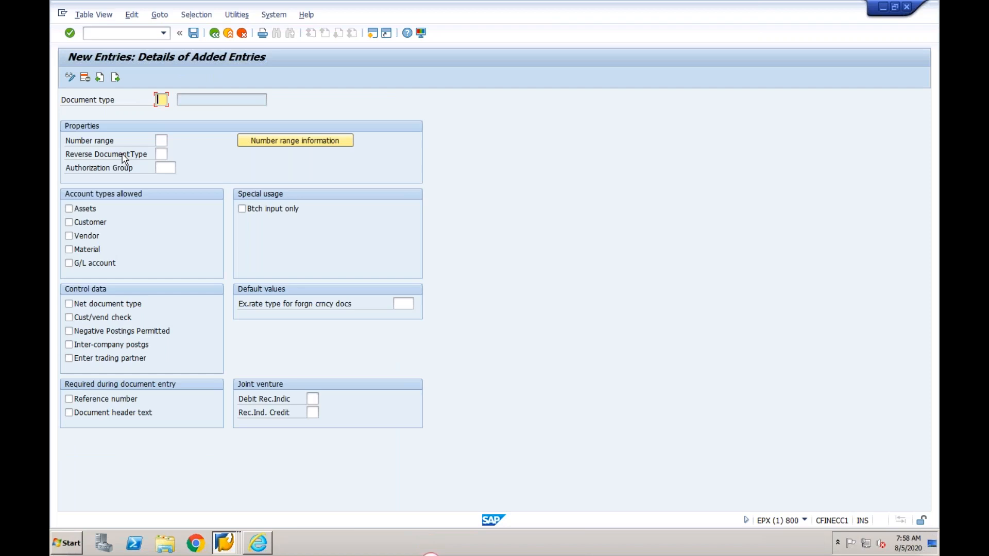
{"action": "key", "text": "Tab"}
{"action": "left_click", "coordinate": [228, 34]}
{"action": "left_click", "coordinate": [267, 224]}
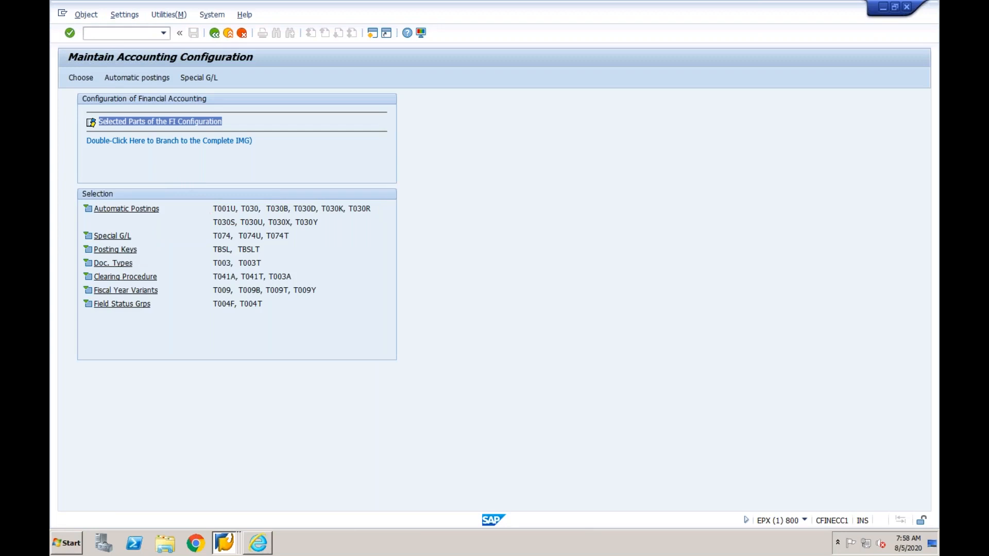
Copy document type SA as S1 in the source system's document types and save it in customizing request EPXK900311
{"action": "left_click", "coordinate": [124, 263]}
{"action": "left_click", "coordinate": [184, 496]}
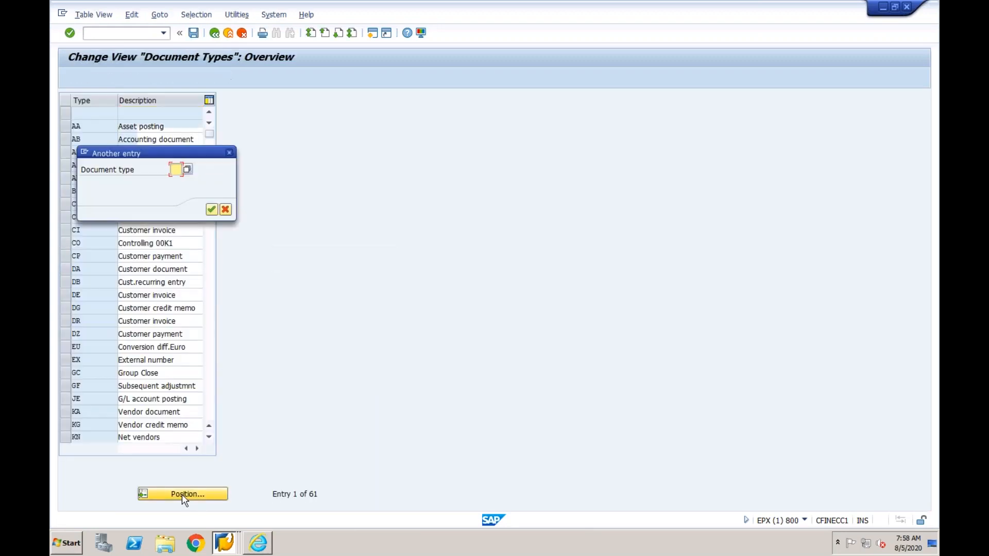
{"action": "type", "text": "sa"}
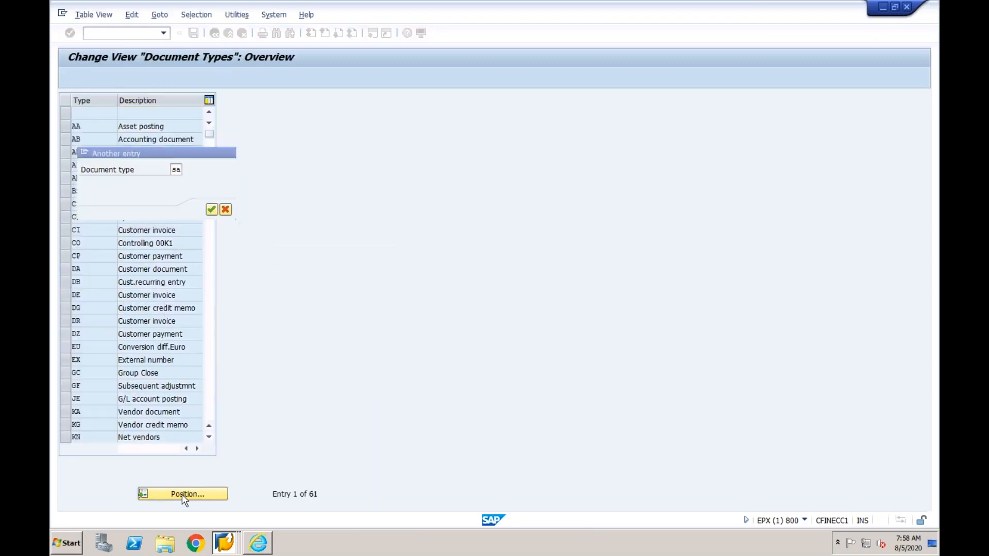
{"action": "key", "text": "Return"}
{"action": "left_click", "coordinate": [67, 113]}
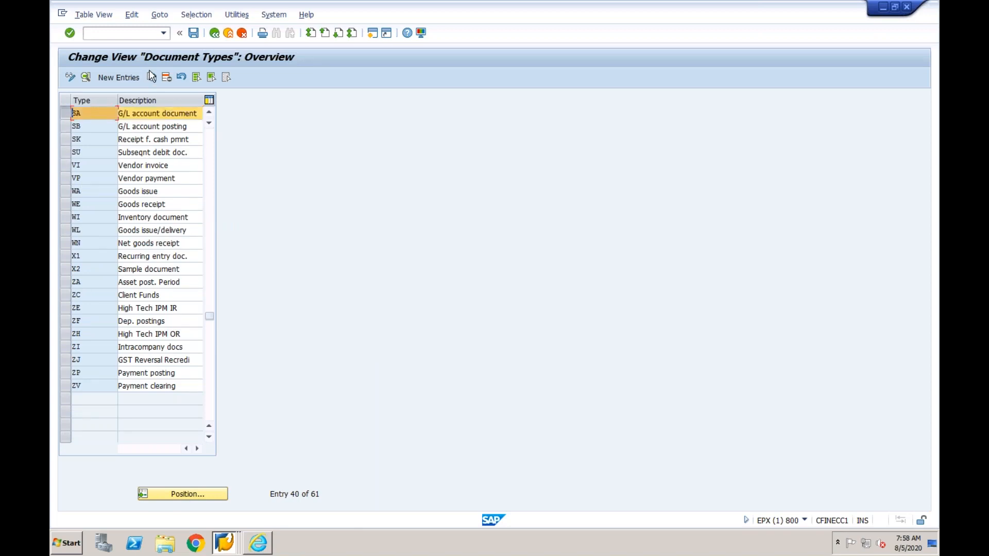
{"action": "left_click", "coordinate": [86, 77]}
{"action": "type", "text": "s1"}
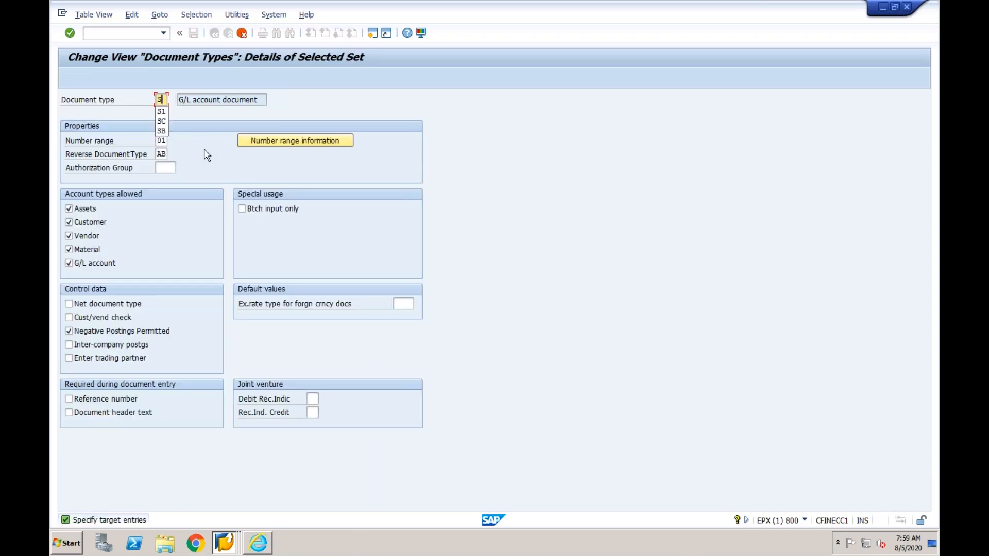
{"action": "key", "text": "Return"}
{"action": "left_click", "coordinate": [194, 33]}
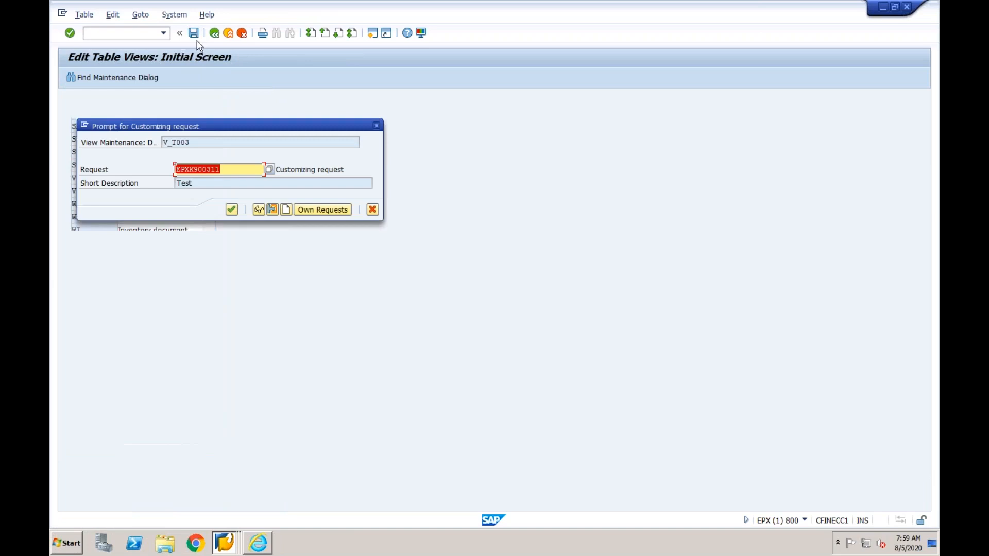
{"action": "left_click", "coordinate": [232, 210]}
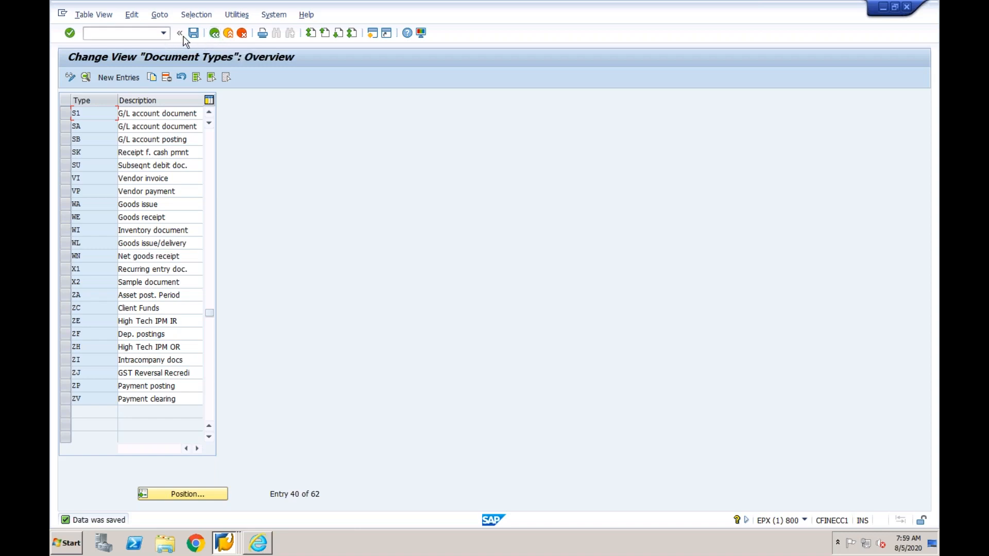
Return to SAP Easy Access in the source system and open the reference IMG with transaction SPRO
{"action": "left_click", "coordinate": [214, 34]}
{"action": "left_click", "coordinate": [215, 34]}
{"action": "left_click", "coordinate": [121, 31]}
{"action": "type", "text": "spro"}
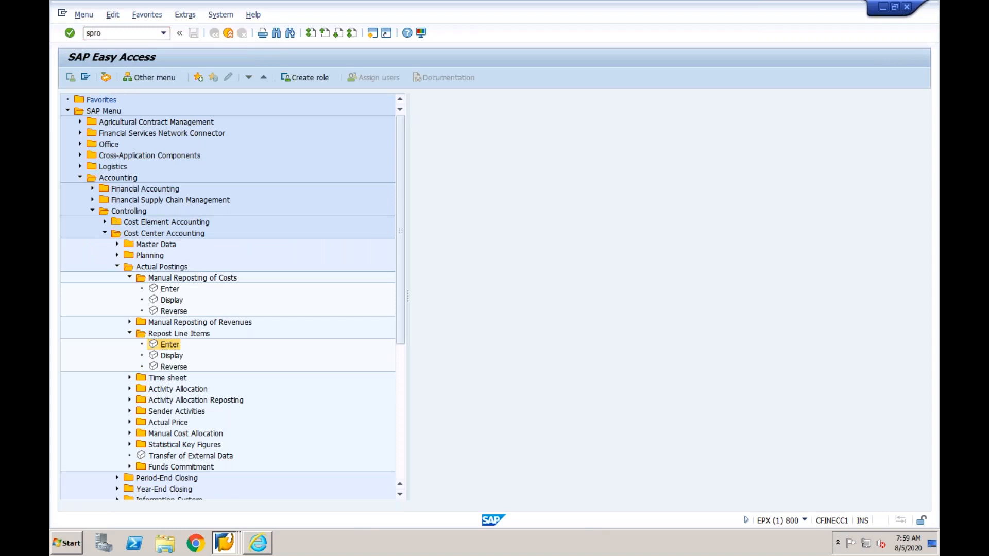
{"action": "key", "text": "Return"}
{"action": "left_click", "coordinate": [121, 81]}
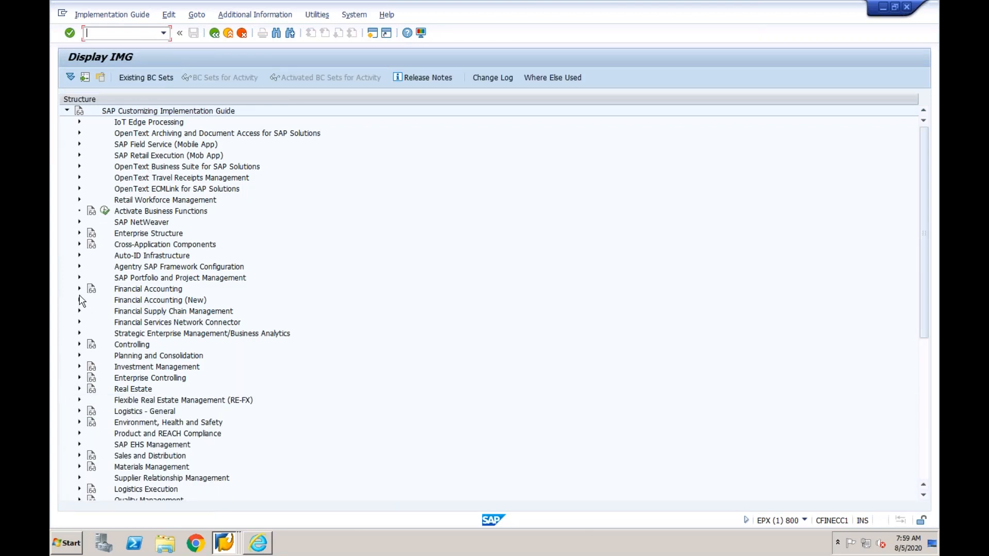
Expand Financial Accounting (New), General Ledger Accounting (New) and Business Transactions in the IMG
{"action": "left_click", "coordinate": [80, 300]}
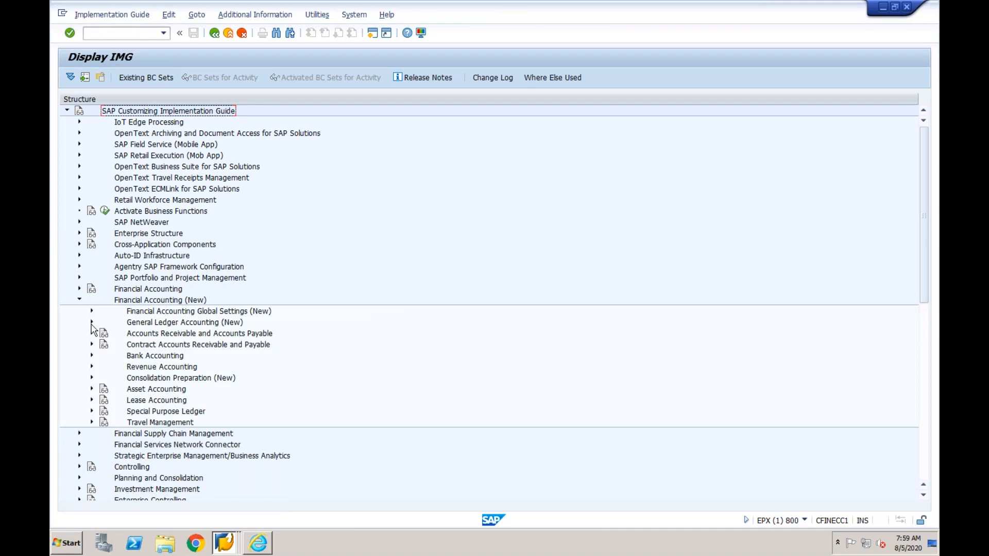
{"action": "left_click", "coordinate": [91, 323]}
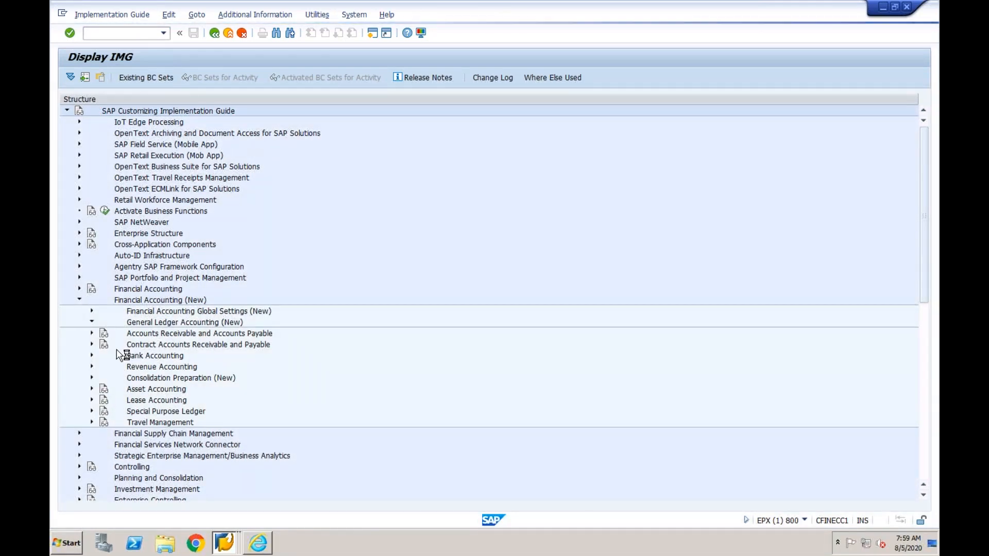
{"action": "left_click", "coordinate": [104, 345]}
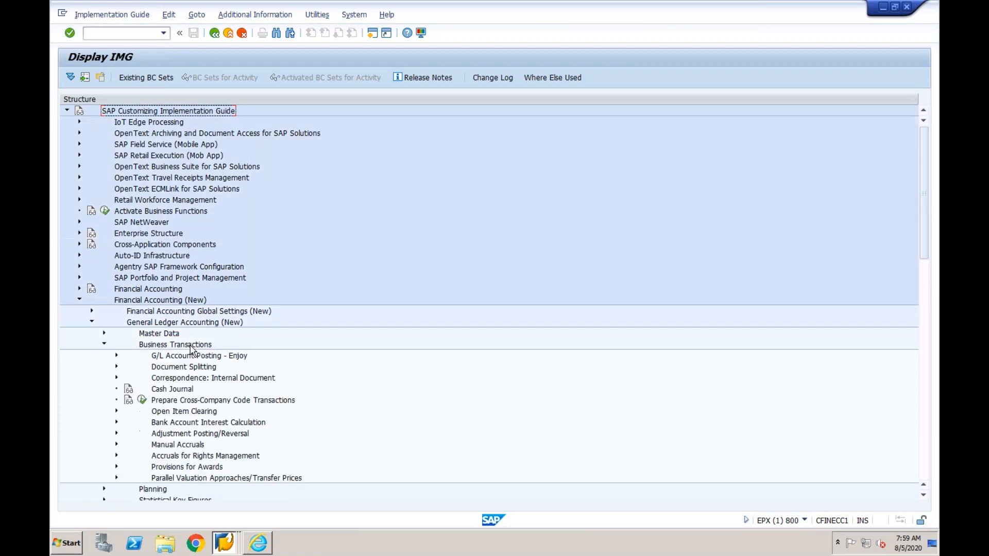
Open the Classify Document Types for Document Splitting activity under General Ledger Accounting (New) business transactions
{"action": "left_click", "coordinate": [118, 367]}
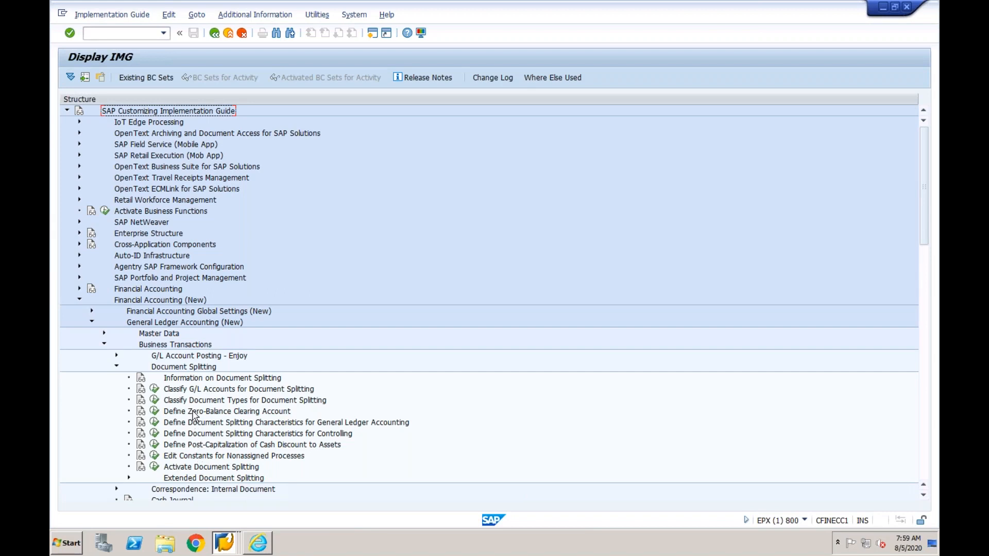
{"action": "left_click", "coordinate": [153, 401]}
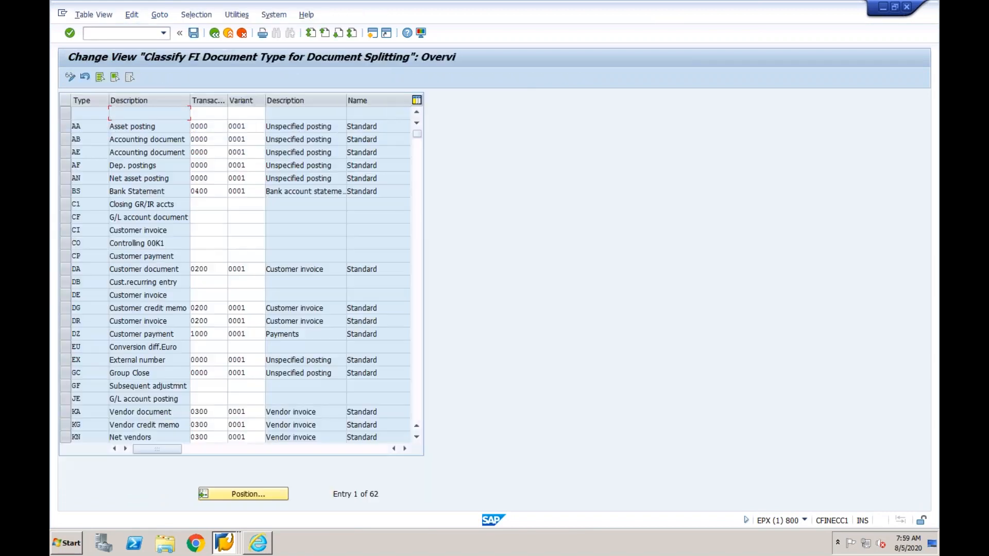
{"action": "left_click", "coordinate": [416, 244]}
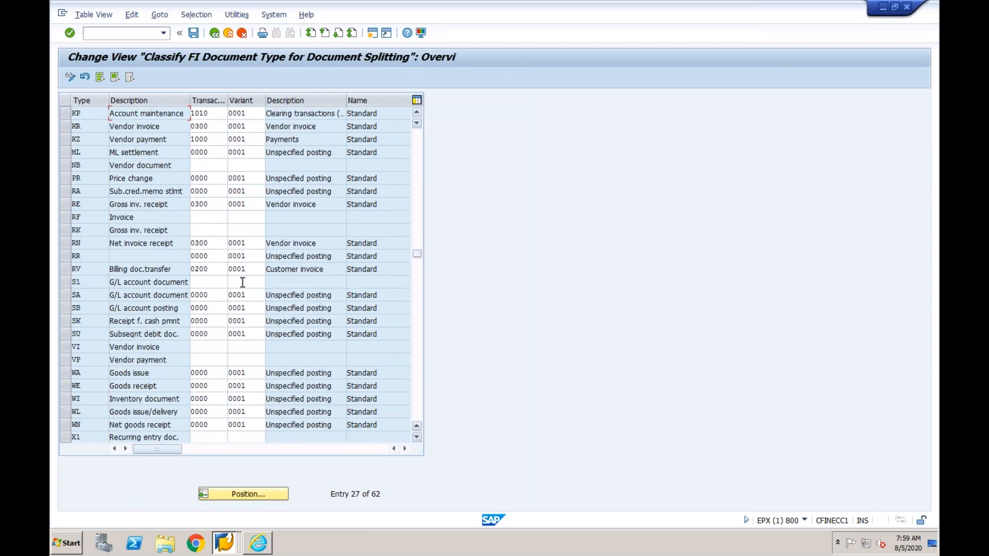
Assign business transaction 0000 and variant 0001 to document type S1, and save the classification
{"action": "left_click", "coordinate": [171, 282]}
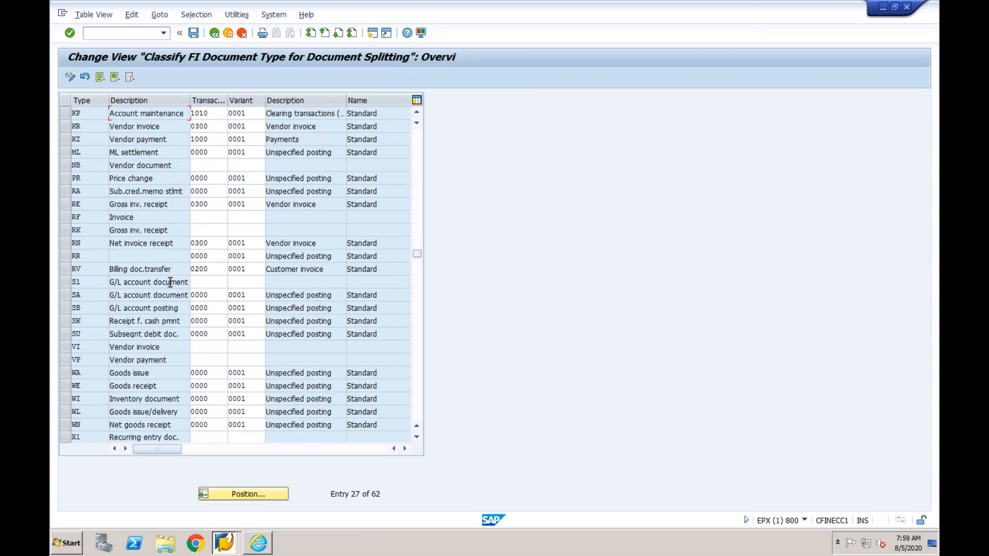
{"action": "left_click", "coordinate": [210, 283]}
{"action": "type", "text": "0000"}
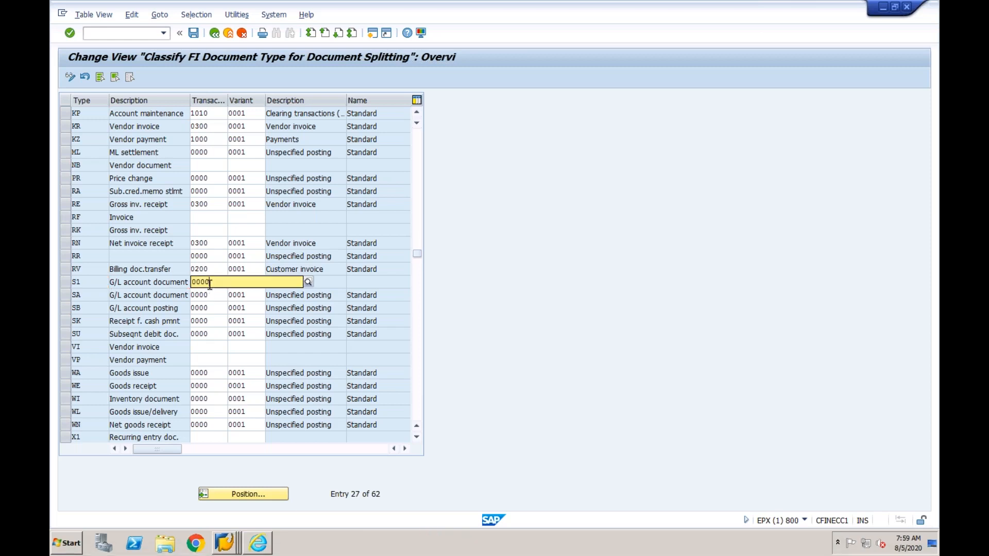
{"action": "key", "text": "Return"}
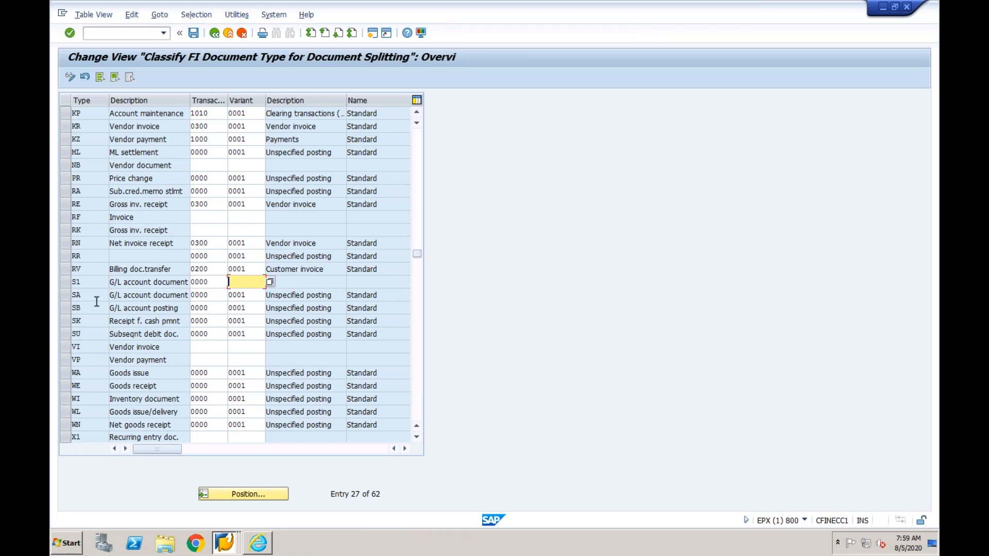
{"action": "type", "text": "0001"}
{"action": "key", "text": "Return"}
{"action": "left_click", "coordinate": [194, 33]}
{"action": "left_click", "coordinate": [230, 211]}
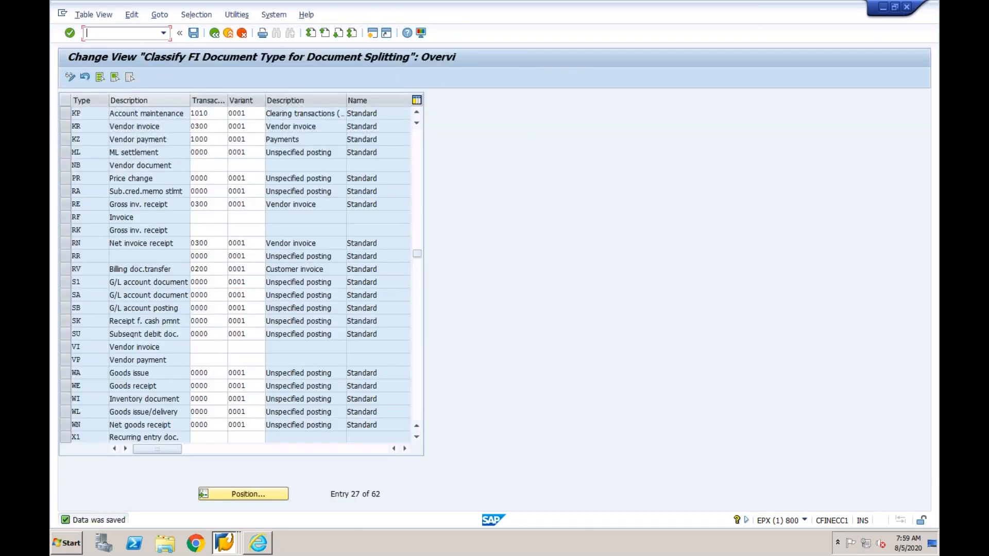
Start G/L account posting with transaction /nf-02 and post with reference to the proposed document in company code CF01
{"action": "type", "text": "/nf-02"}
{"action": "key", "text": "Return"}
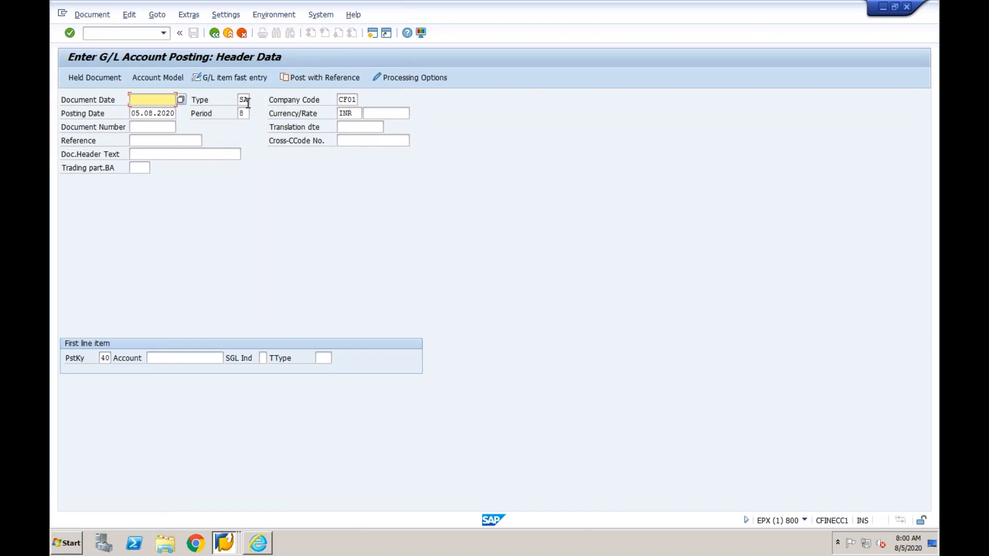
{"action": "left_click", "coordinate": [248, 103]}
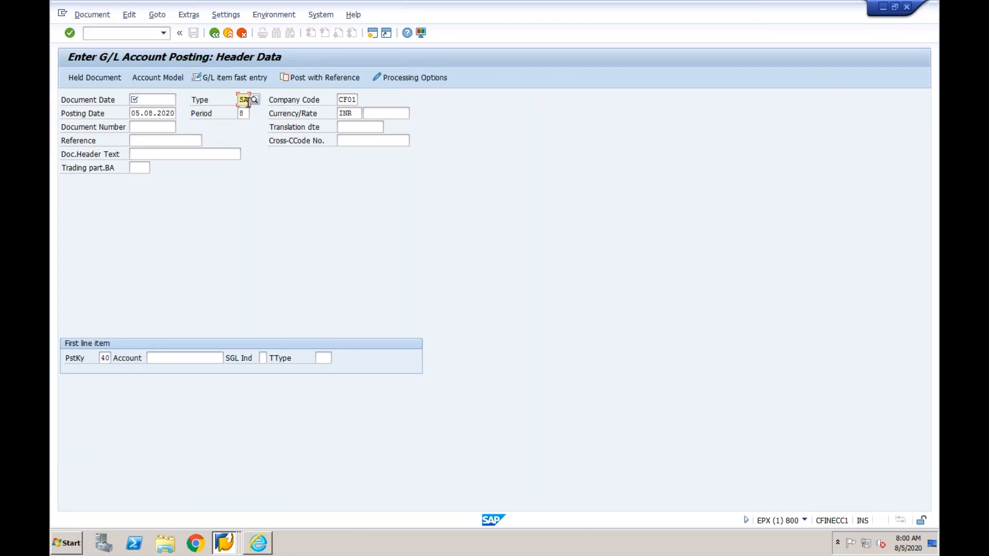
{"action": "left_click", "coordinate": [303, 78]}
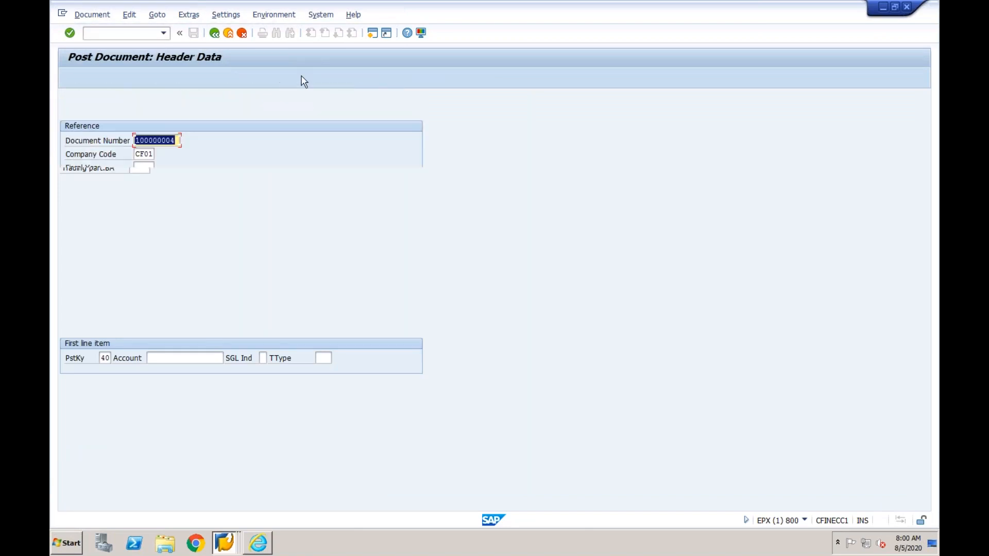
{"action": "key", "text": "Return"}
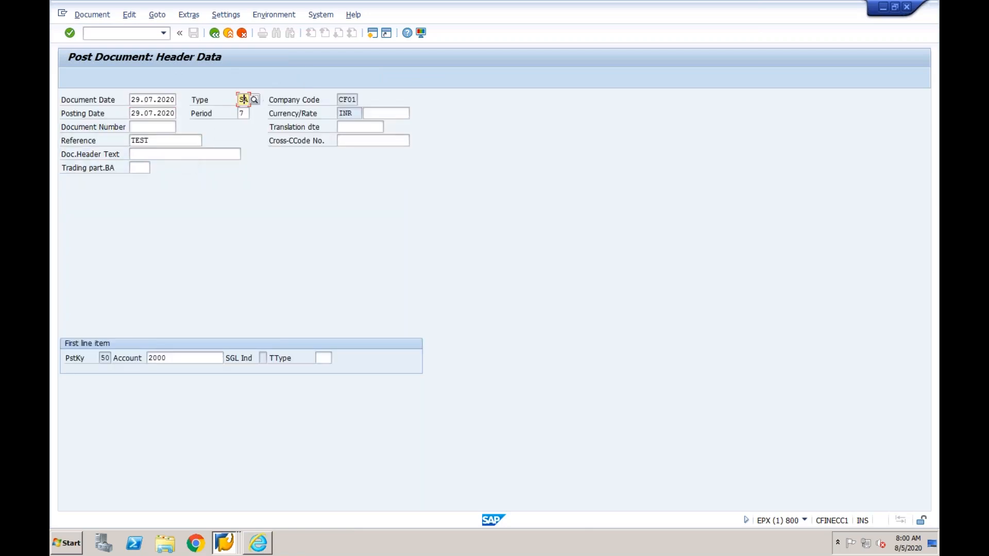
Set the document type to S1, carry over the referenced line items, and post the document
{"action": "key", "text": "F4"}
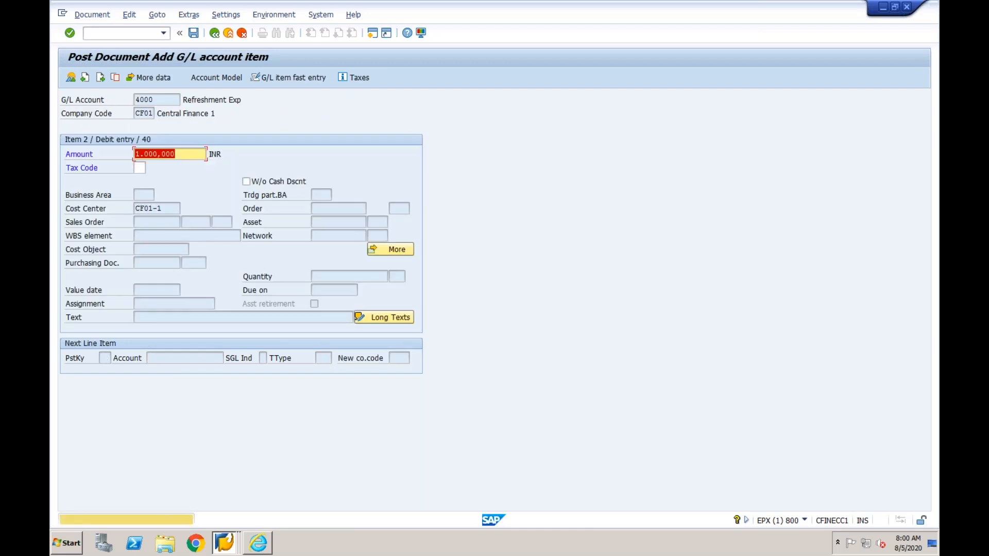
{"action": "key", "text": "Return"}
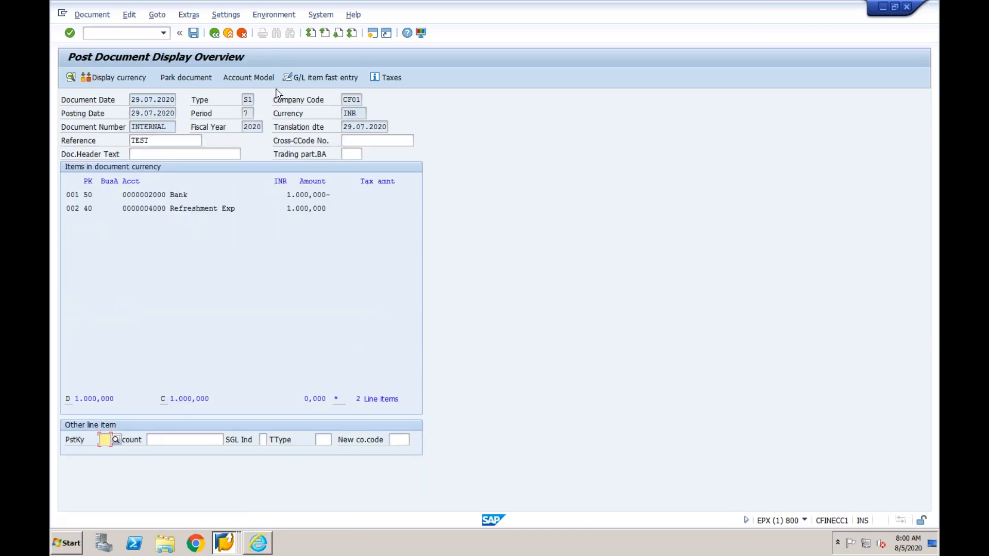
{"action": "left_click", "coordinate": [194, 33]}
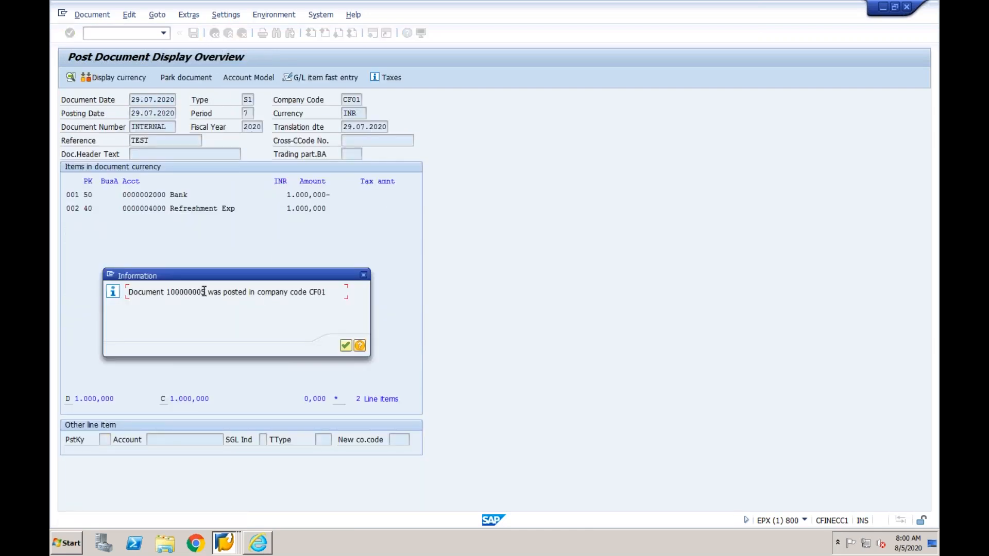
{"action": "left_click_drag", "start_coordinate": [179, 292], "coordinate": [168, 292]}
{"action": "left_click", "coordinate": [346, 346]}
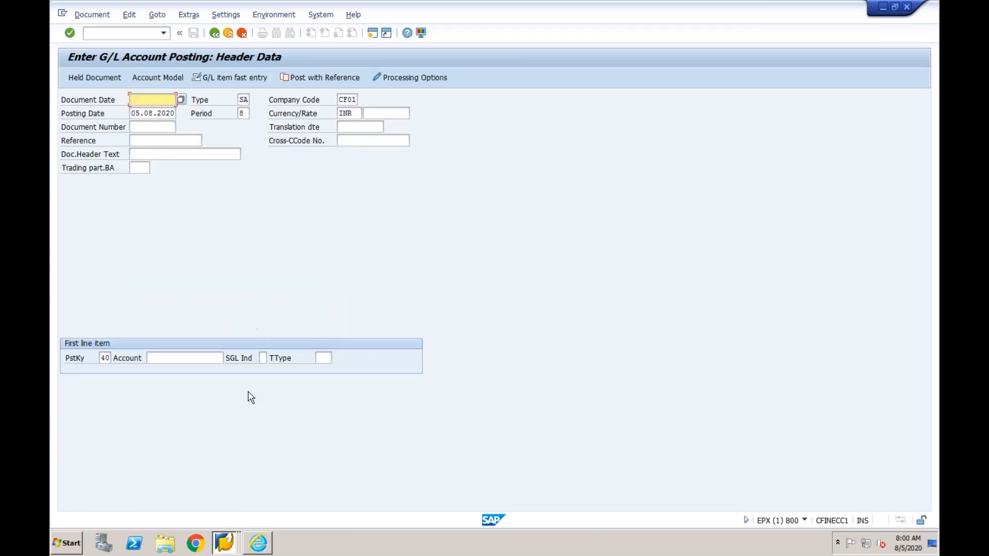
Switch to the CFIN_ACCHD transfer table session, refresh the entries and check for the newly posted document
{"action": "left_click", "coordinate": [229, 540]}
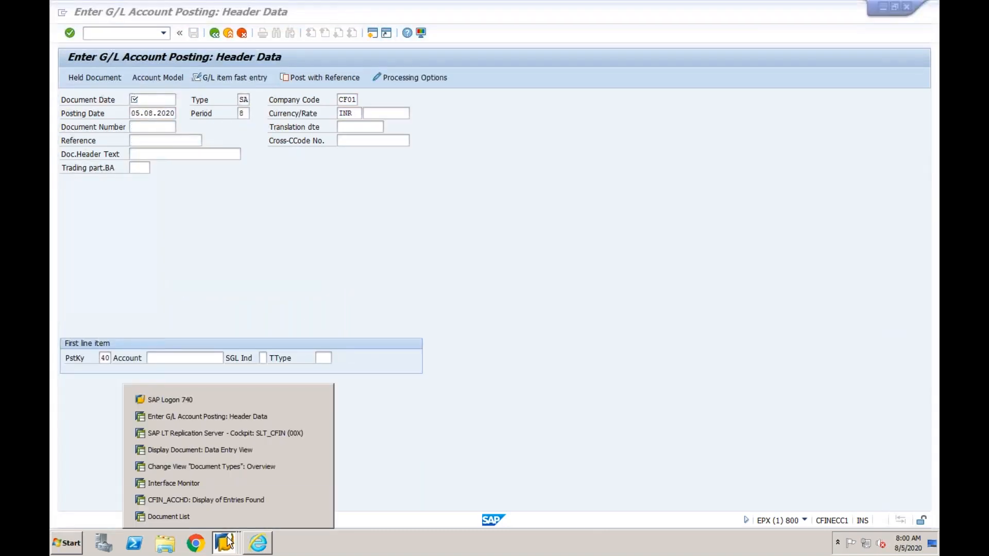
{"action": "left_click", "coordinate": [216, 499]}
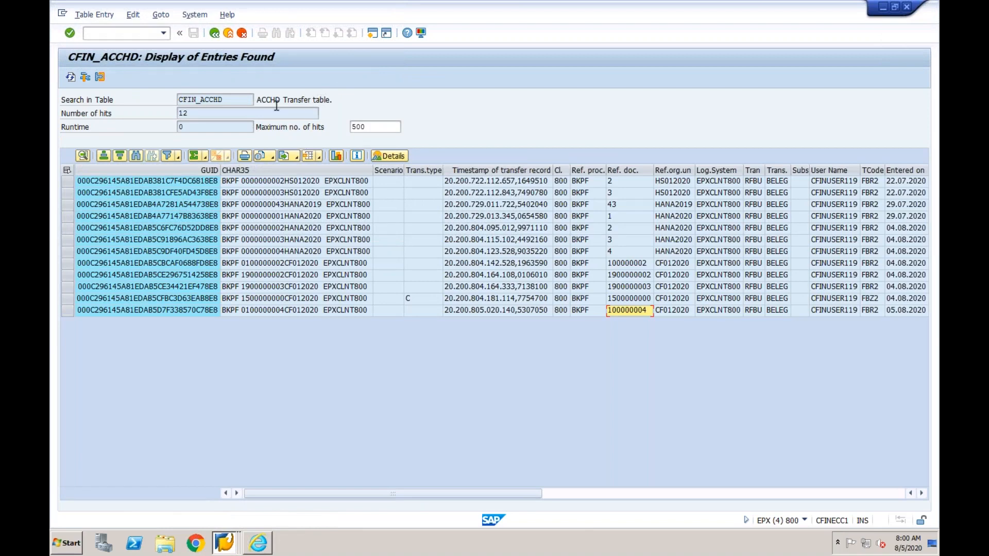
{"action": "left_click", "coordinate": [71, 77]}
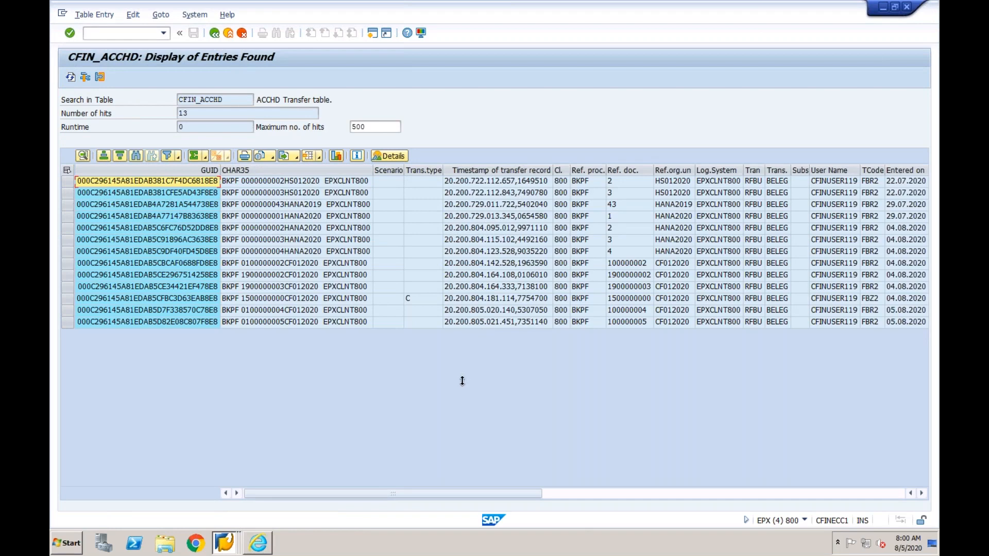
{"action": "left_click", "coordinate": [627, 324]}
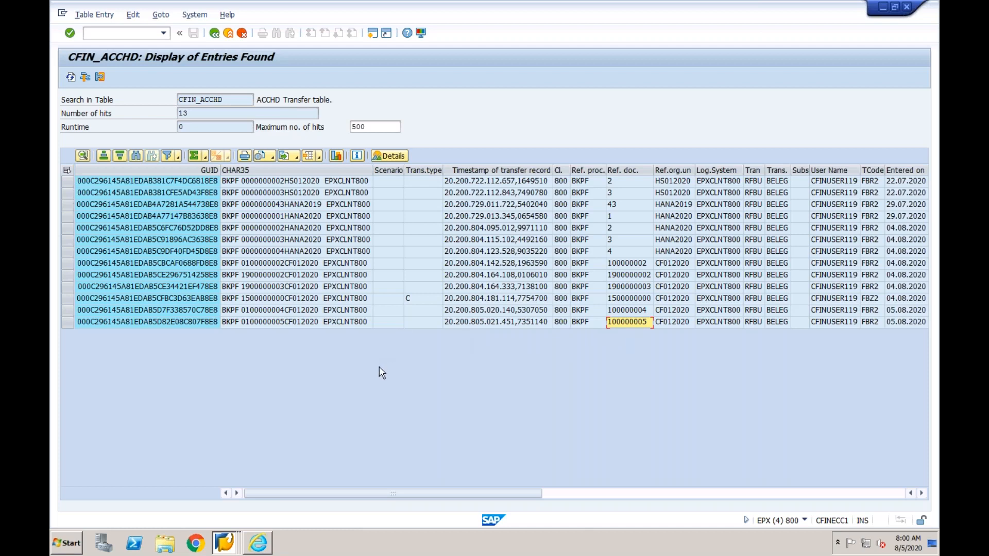
Rerun the Document List report for company code CF03 and logical system EPXCLNT800, and check the sender document numbers
{"action": "left_click", "coordinate": [224, 545]}
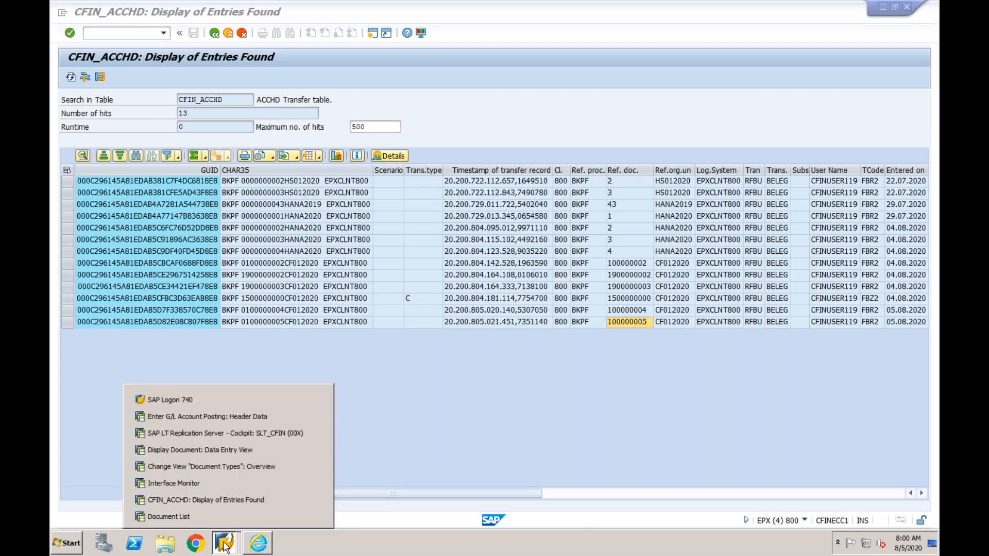
{"action": "left_click", "coordinate": [228, 450]}
{"action": "left_click", "coordinate": [224, 544]}
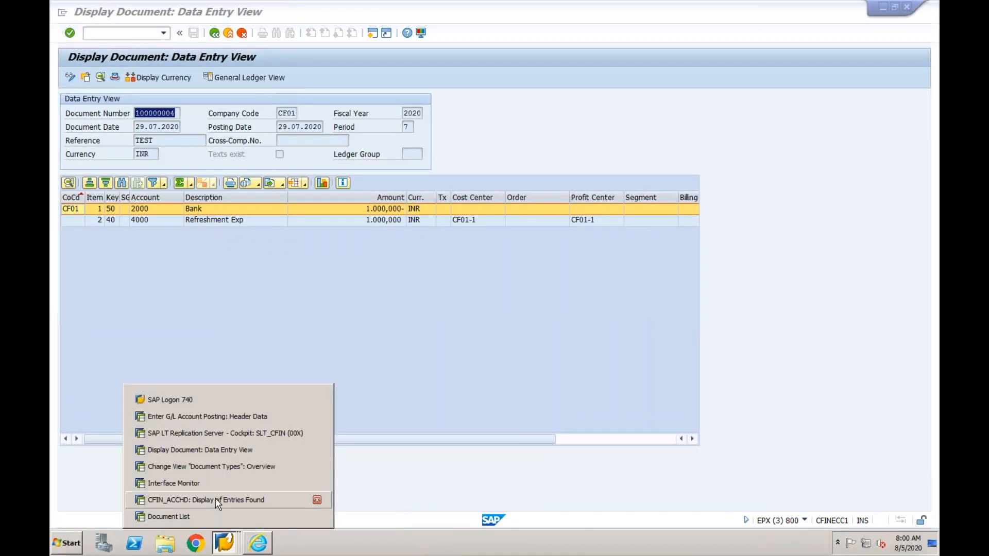
{"action": "left_click", "coordinate": [215, 516]}
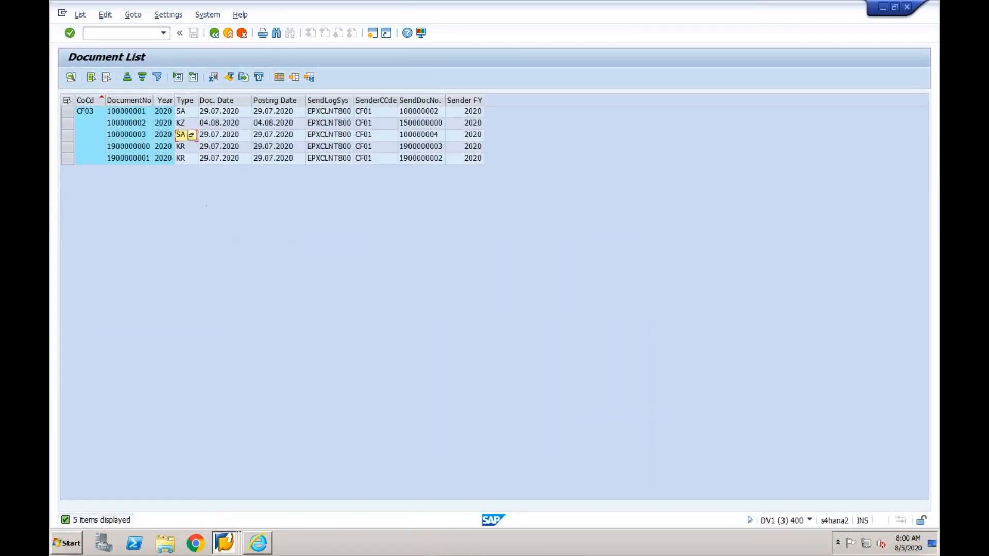
{"action": "left_click", "coordinate": [215, 33]}
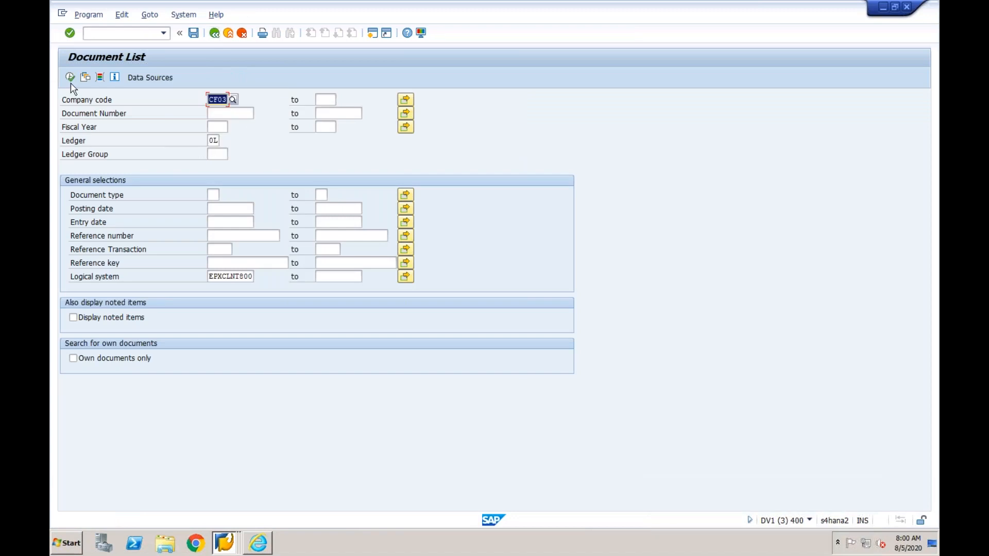
{"action": "left_click", "coordinate": [225, 277]}
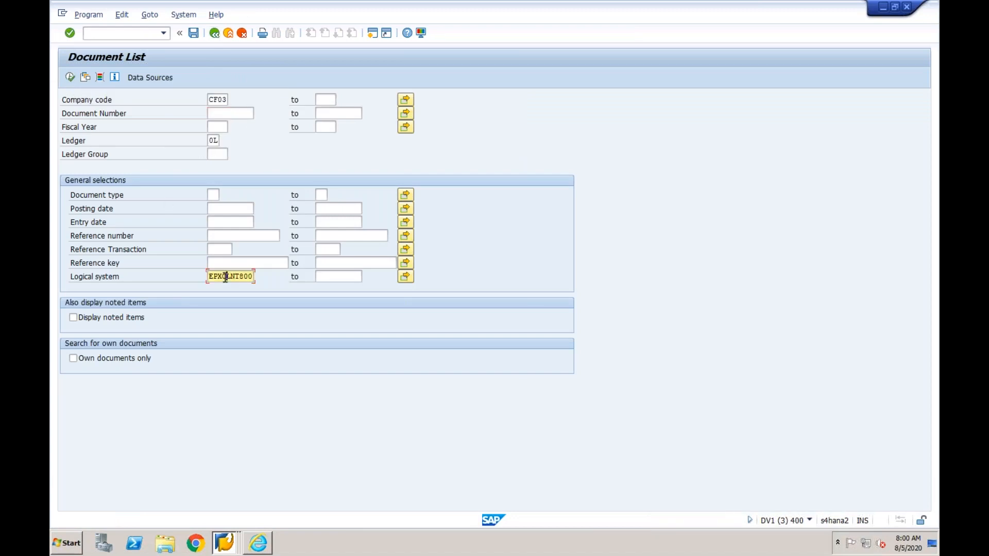
{"action": "left_click", "coordinate": [70, 77]}
{"action": "key", "text": "Return"}
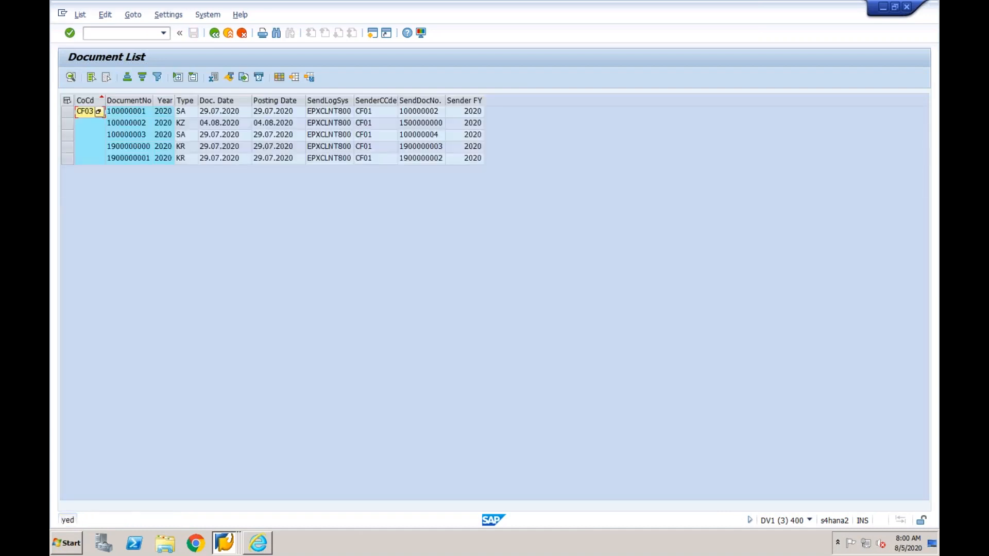
{"action": "left_click", "coordinate": [438, 137]}
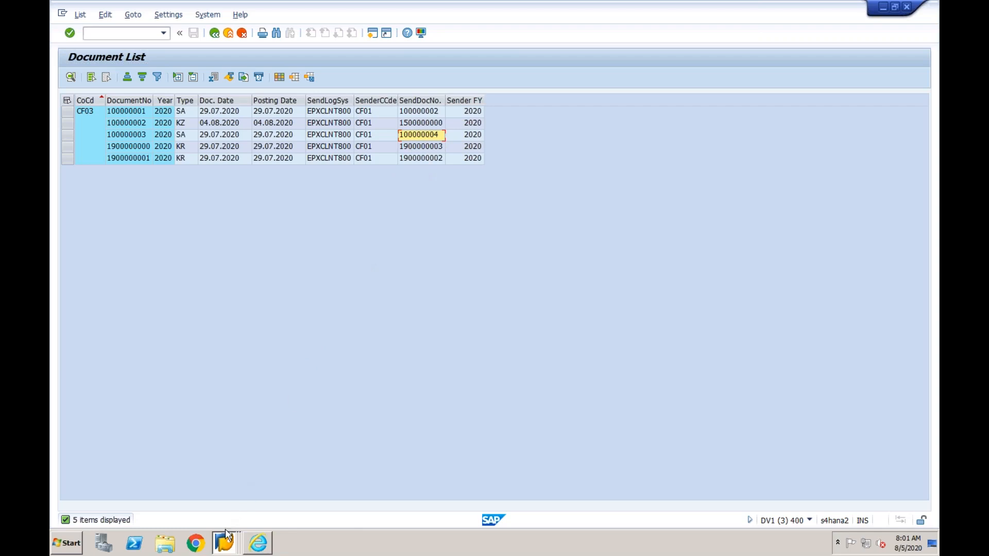
Refresh the Interface Monitor, open the Accounting Document - AC_DOC/2 messages and select the newest one to check its status
{"action": "left_click", "coordinate": [223, 545]}
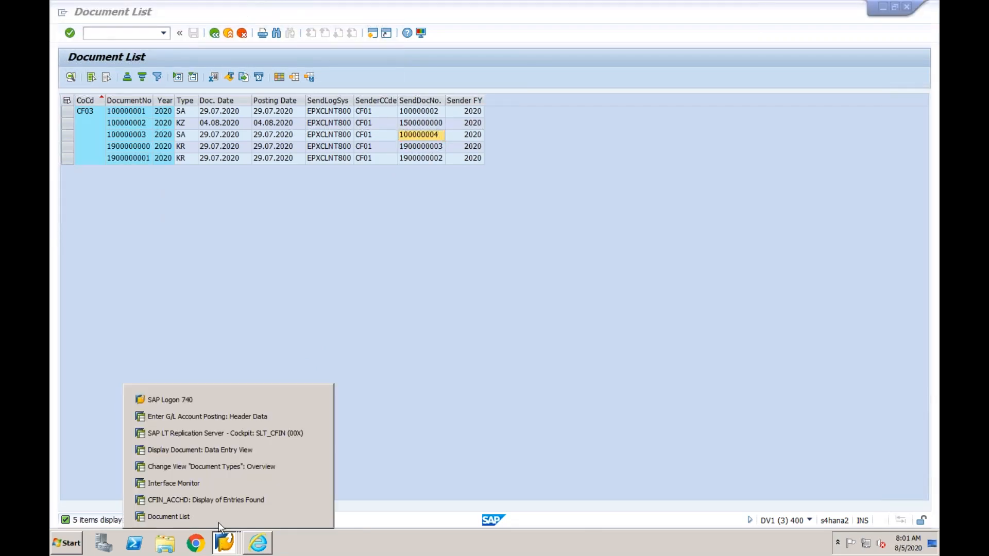
{"action": "left_click", "coordinate": [214, 484]}
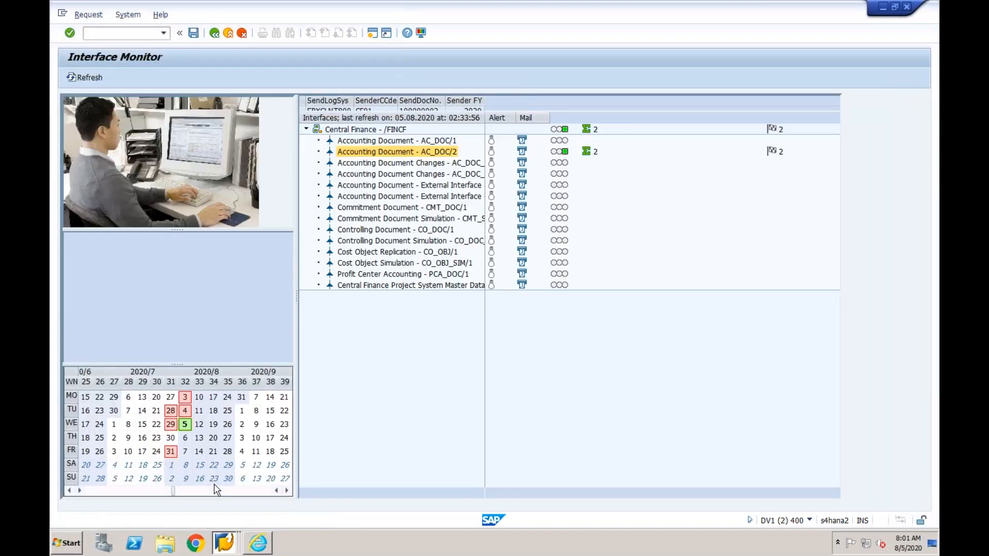
{"action": "left_click", "coordinate": [97, 78]}
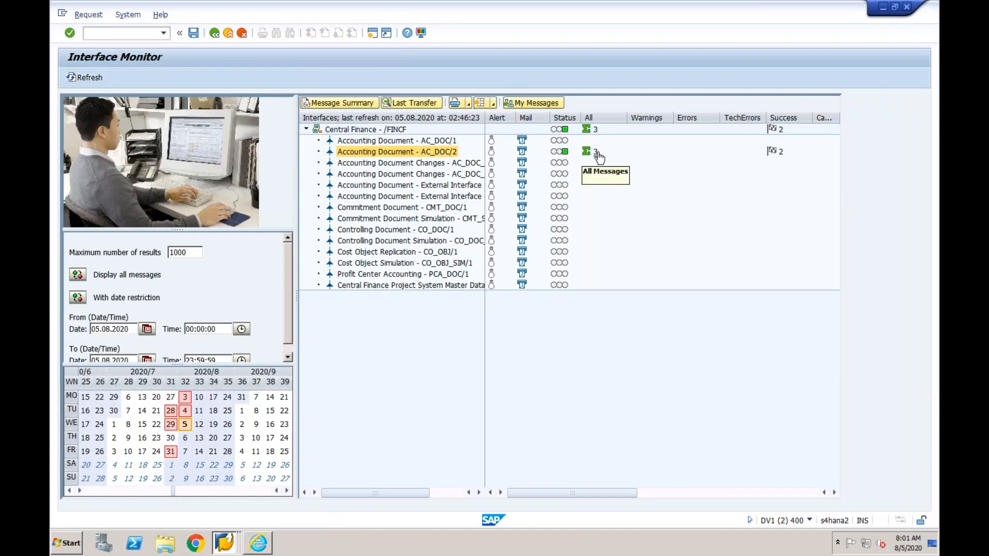
{"action": "double_click", "coordinate": [412, 152]}
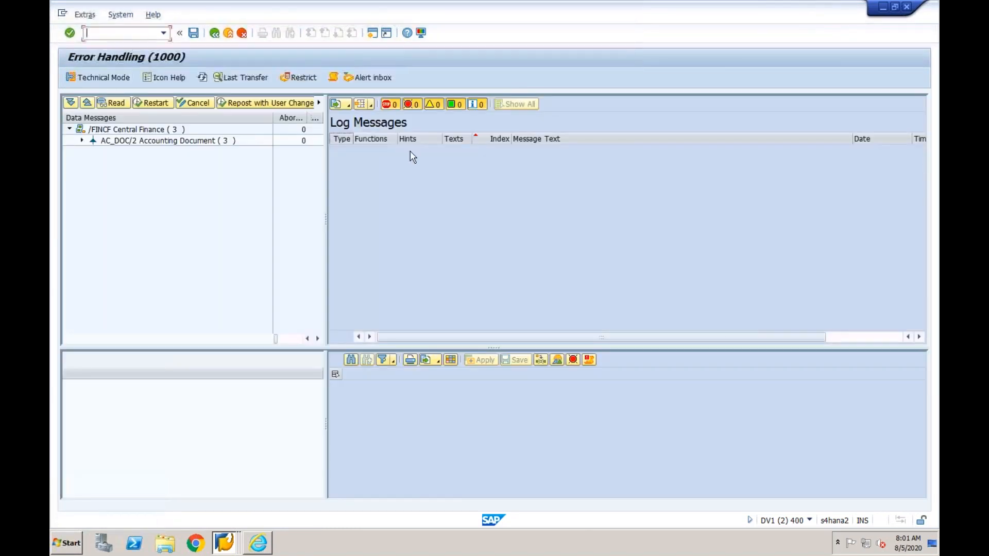
{"action": "left_click", "coordinate": [81, 140]}
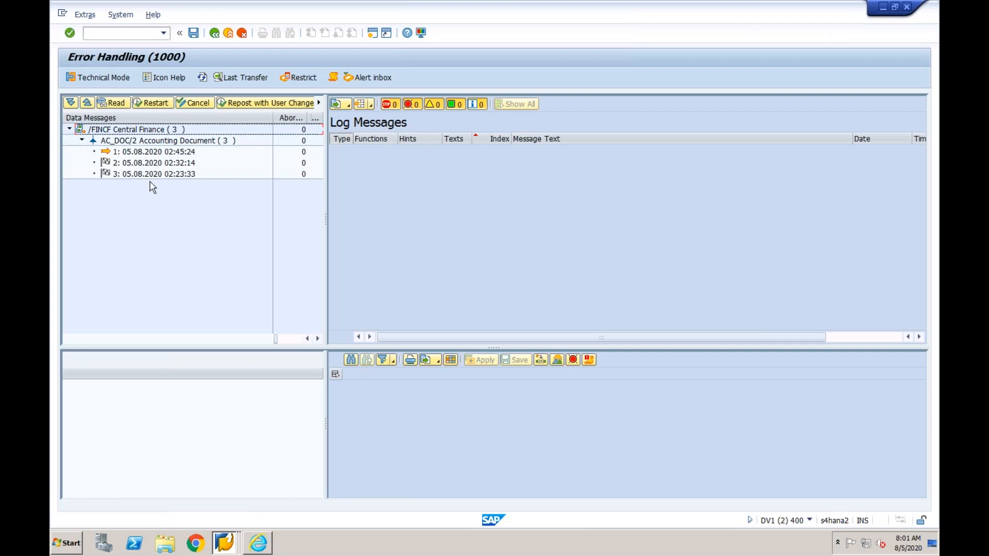
{"action": "left_click", "coordinate": [145, 153]}
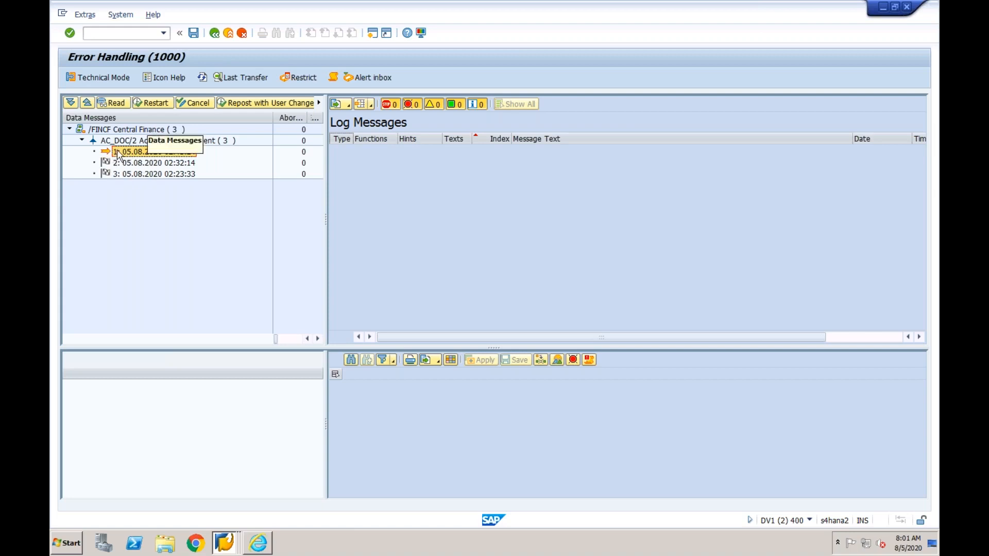
Refresh the AC_DOC/2 Accounting Document messages and restart the newest one, dated 05.08.2020 02:45:24
{"action": "left_click", "coordinate": [202, 79]}
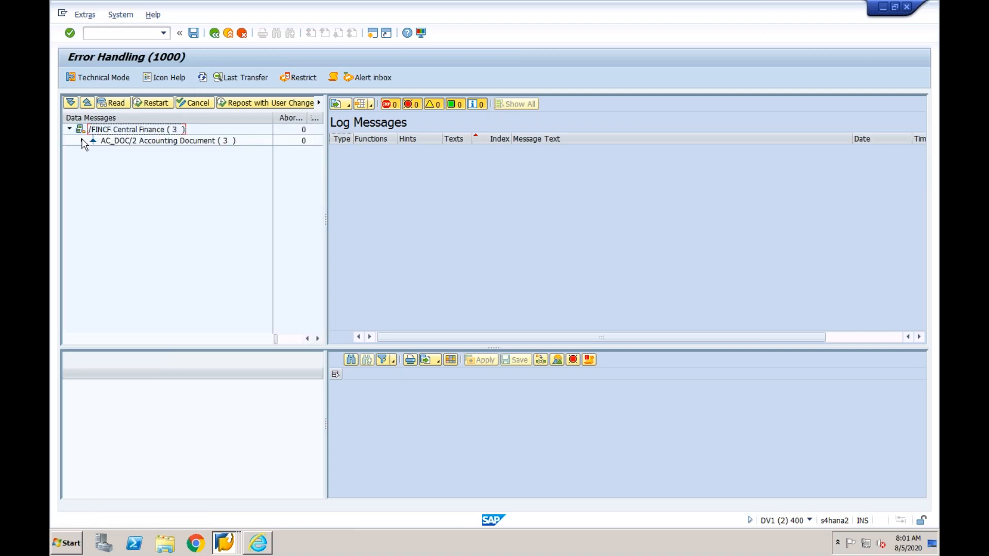
{"action": "left_click", "coordinate": [82, 141]}
{"action": "left_click", "coordinate": [124, 153]}
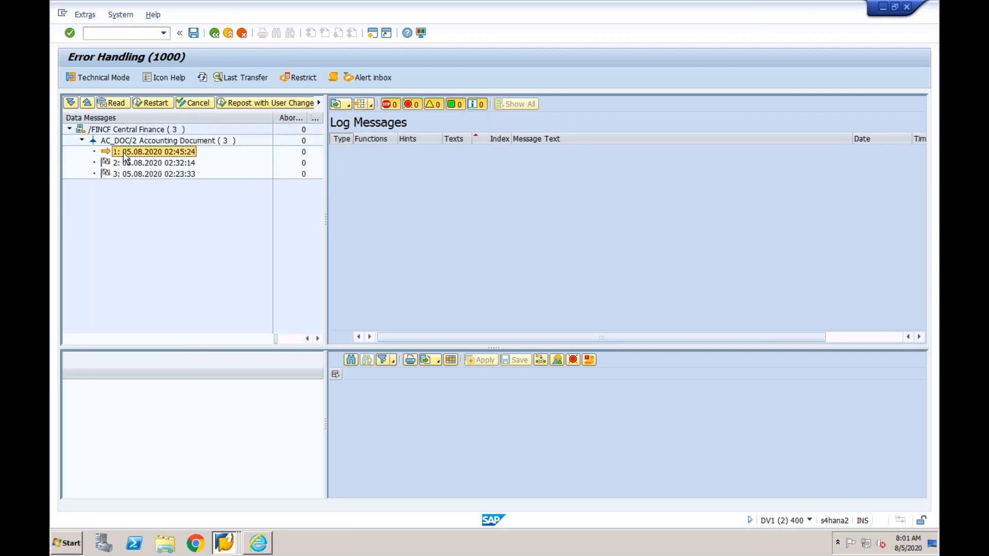
{"action": "left_click", "coordinate": [202, 78]}
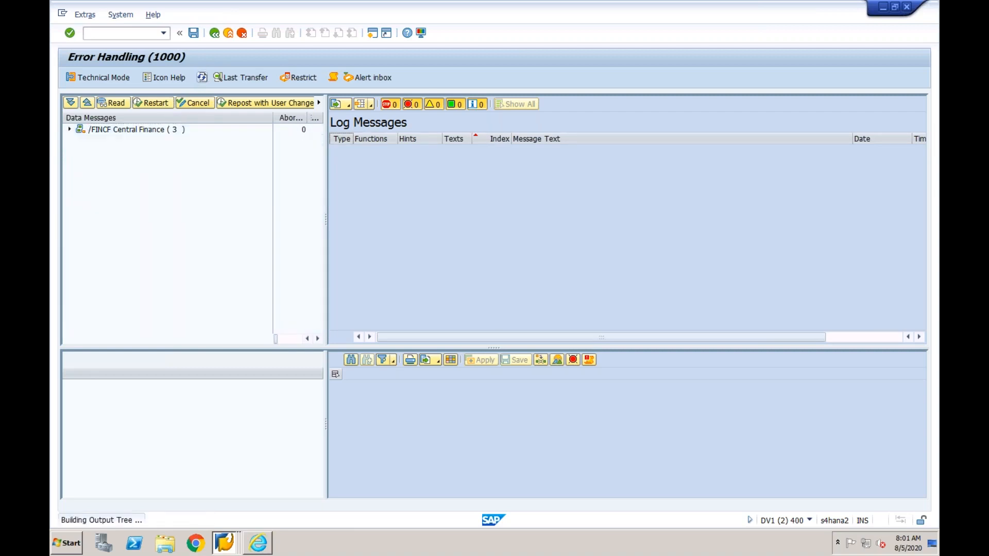
{"action": "left_click", "coordinate": [82, 141]}
{"action": "left_click", "coordinate": [139, 153]}
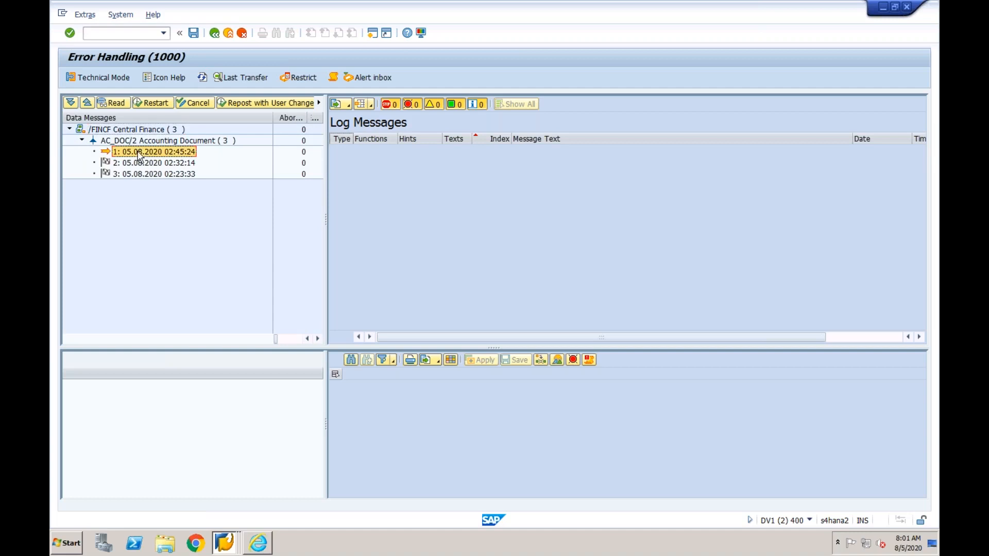
{"action": "left_click", "coordinate": [150, 103]}
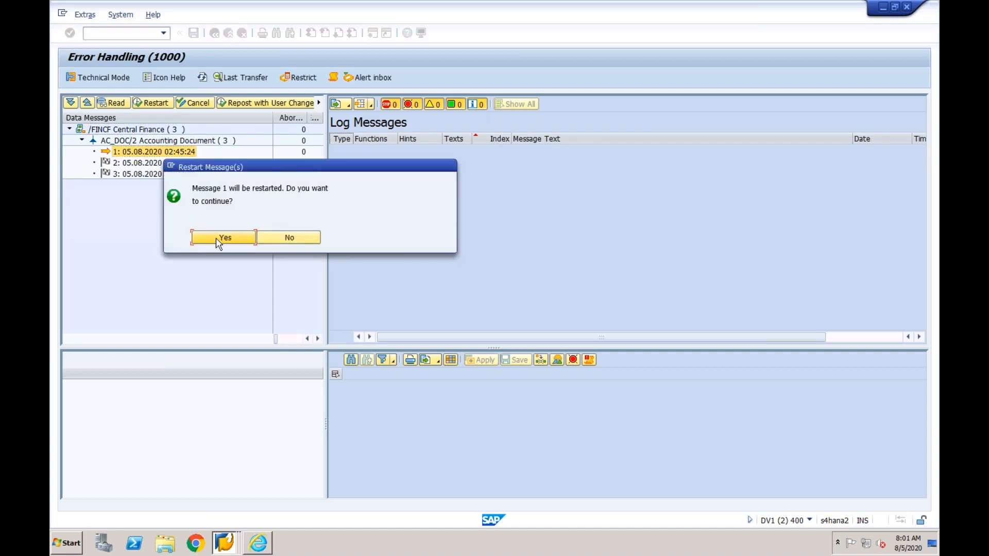
{"action": "left_click", "coordinate": [218, 241]}
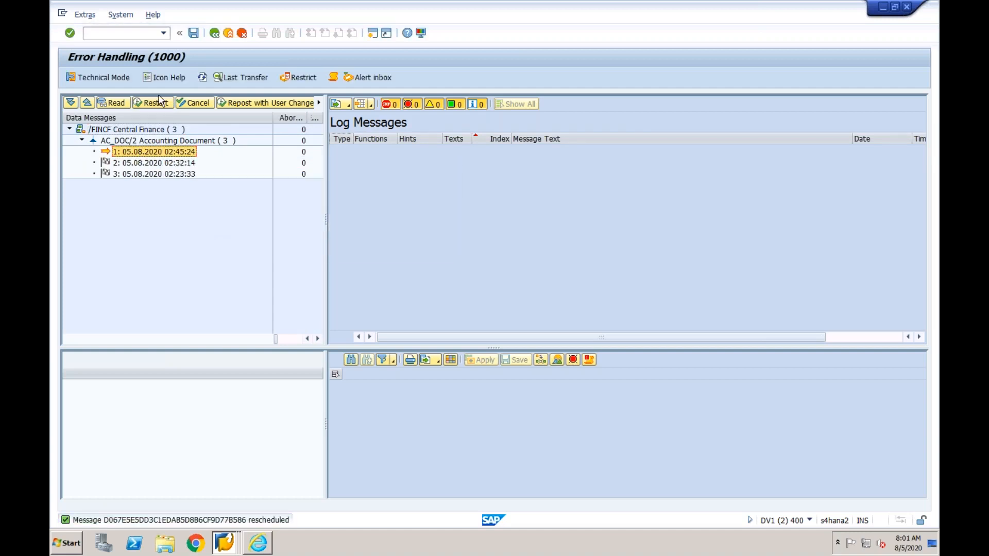
Refresh the data messages twice after the restart and display the data structure of the 02:45:24 message
{"action": "left_click", "coordinate": [205, 78]}
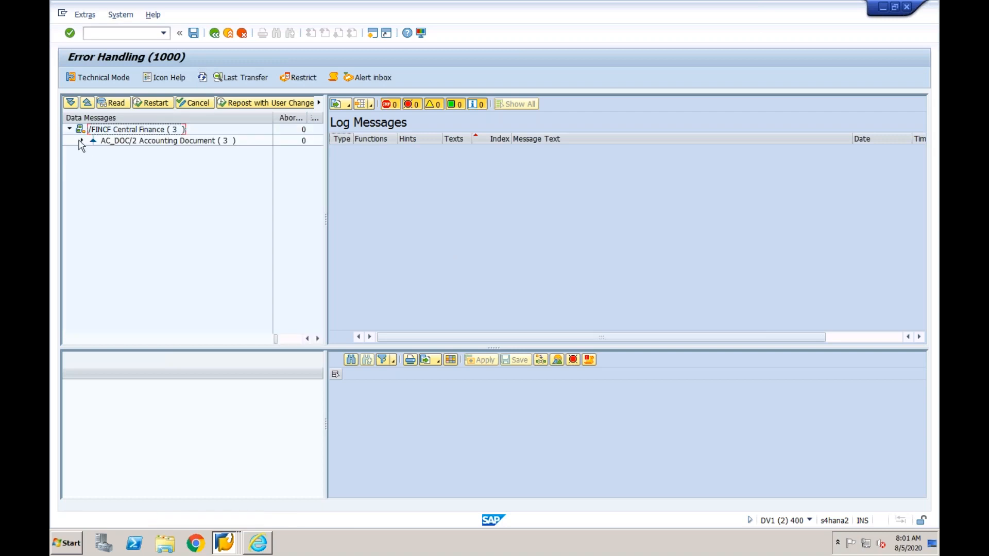
{"action": "left_click", "coordinate": [82, 141]}
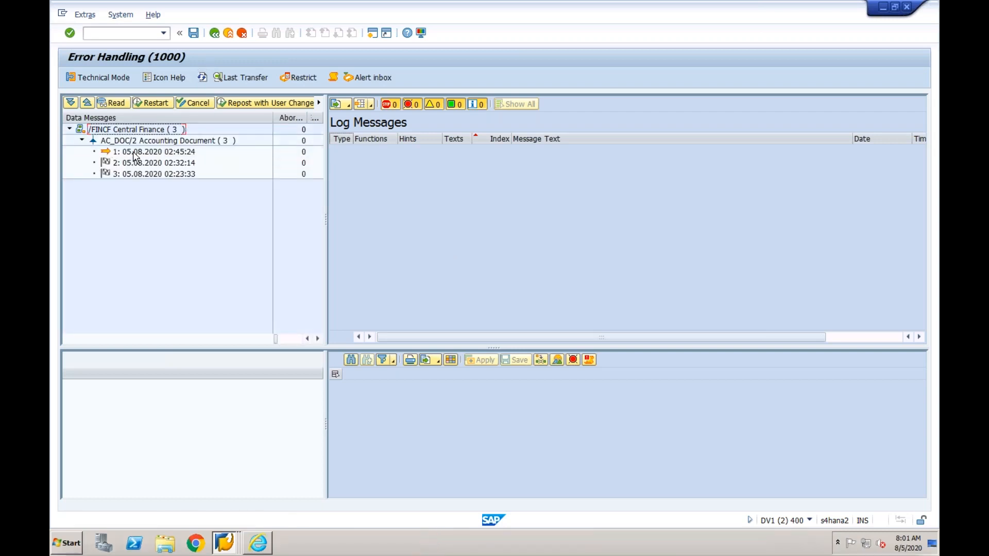
{"action": "left_click", "coordinate": [202, 77]}
{"action": "left_click", "coordinate": [82, 141]}
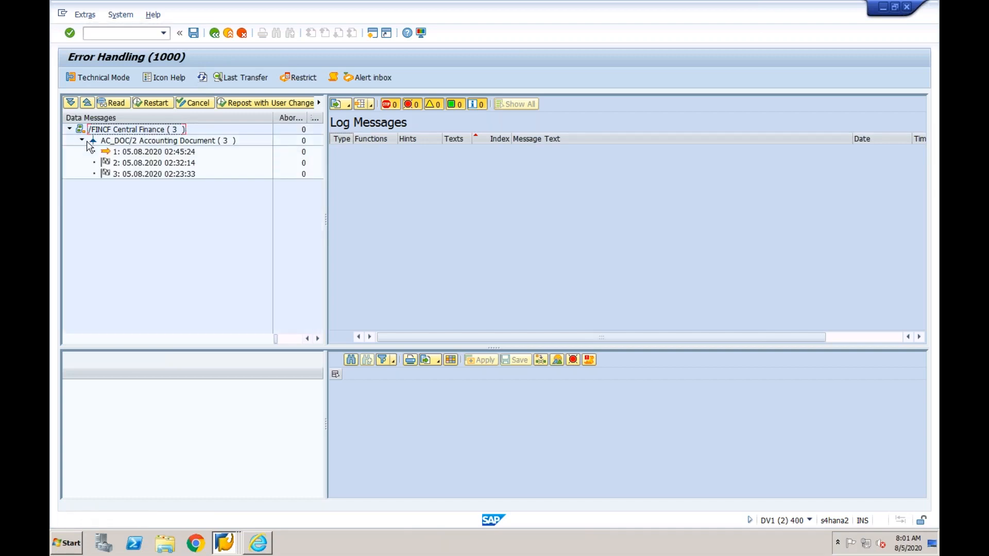
{"action": "left_click", "coordinate": [125, 152]}
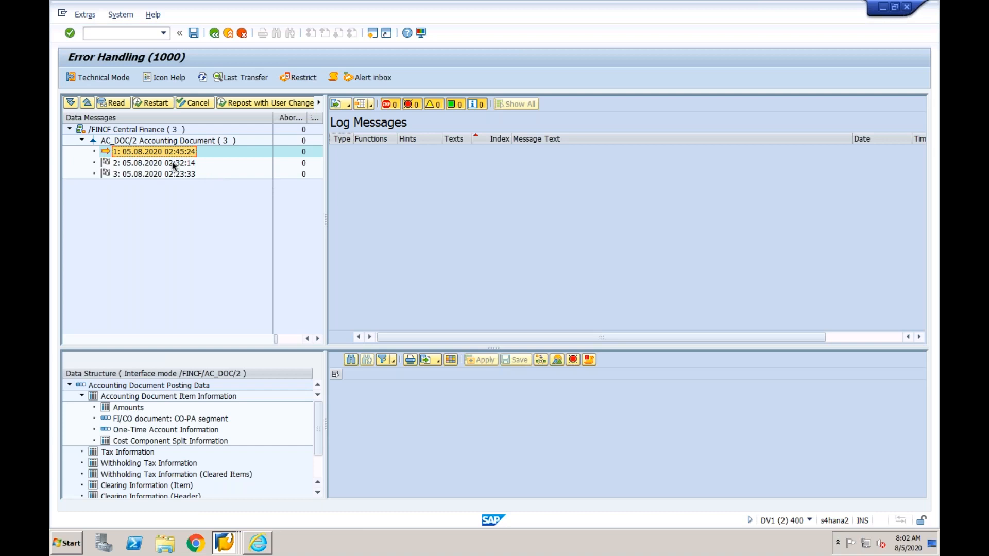
Refresh the message list again, read the 02:45:24 message and check its processing status after another refresh
{"action": "left_click", "coordinate": [203, 77]}
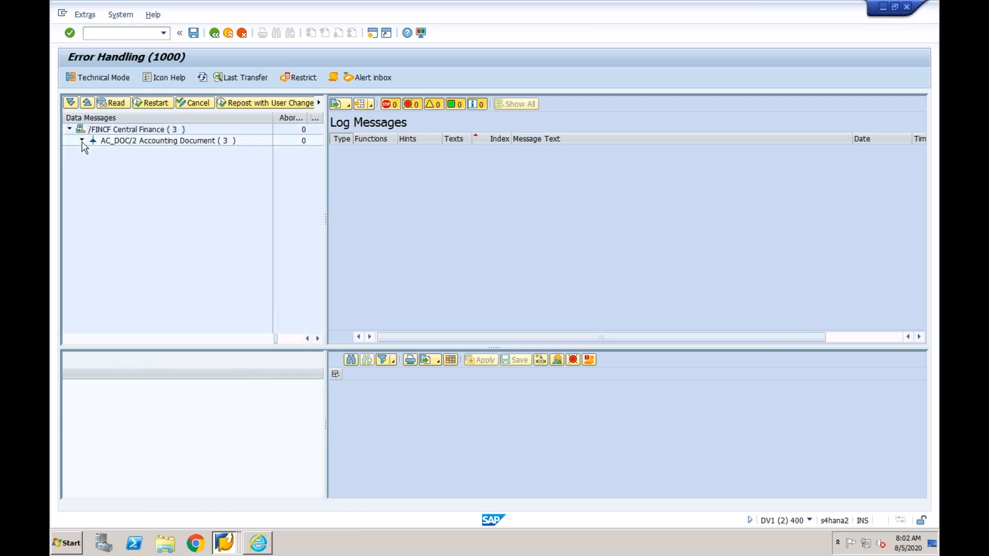
{"action": "left_click", "coordinate": [82, 141]}
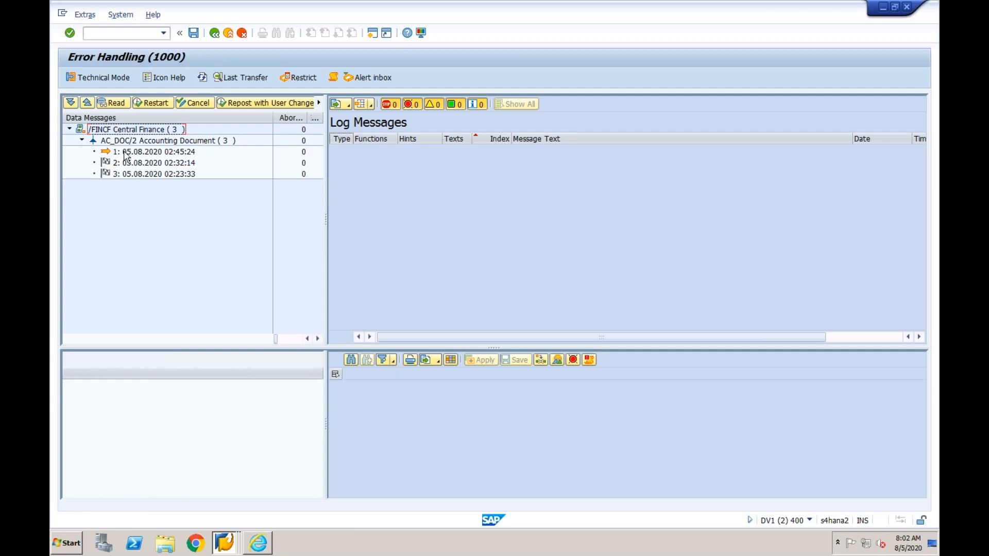
{"action": "left_click", "coordinate": [127, 153]}
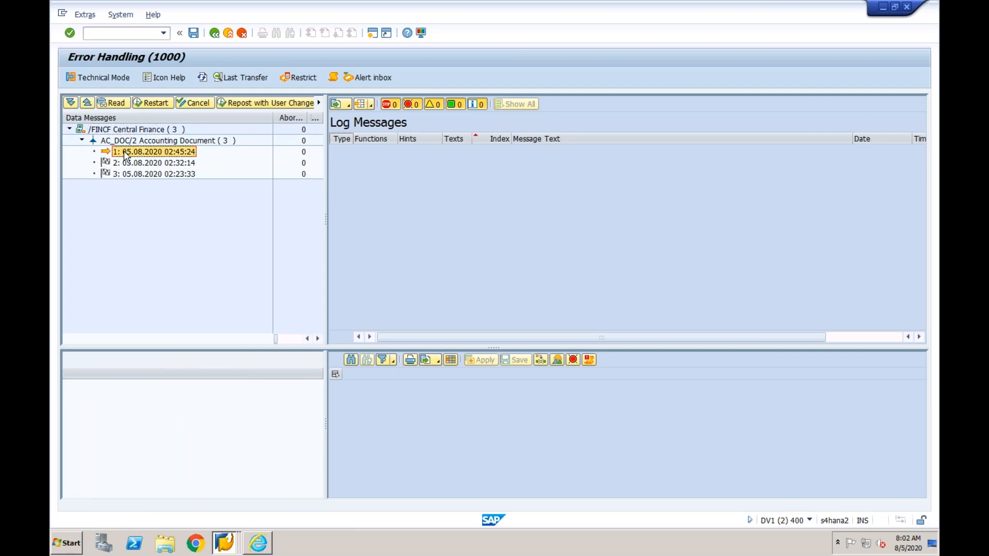
{"action": "left_click", "coordinate": [118, 104]}
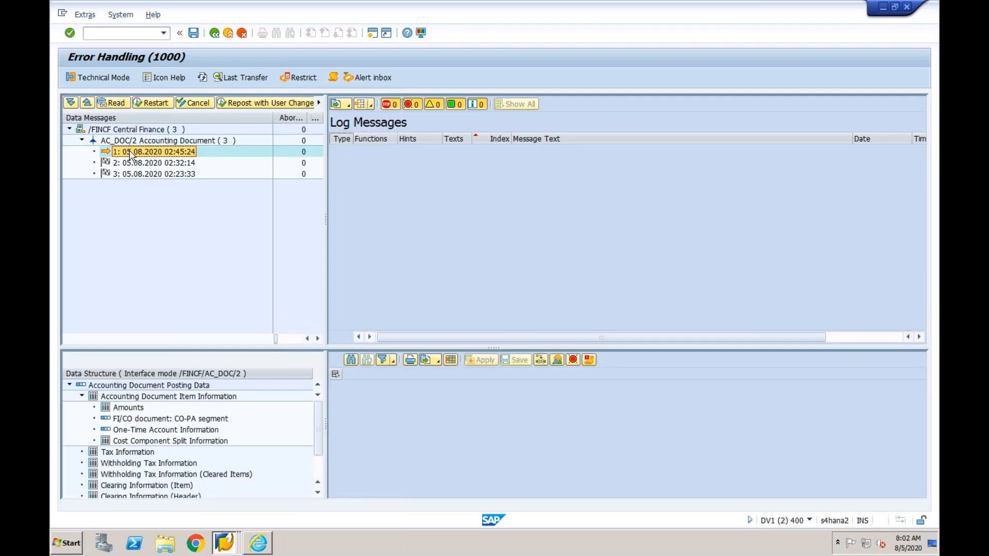
{"action": "left_click", "coordinate": [201, 78]}
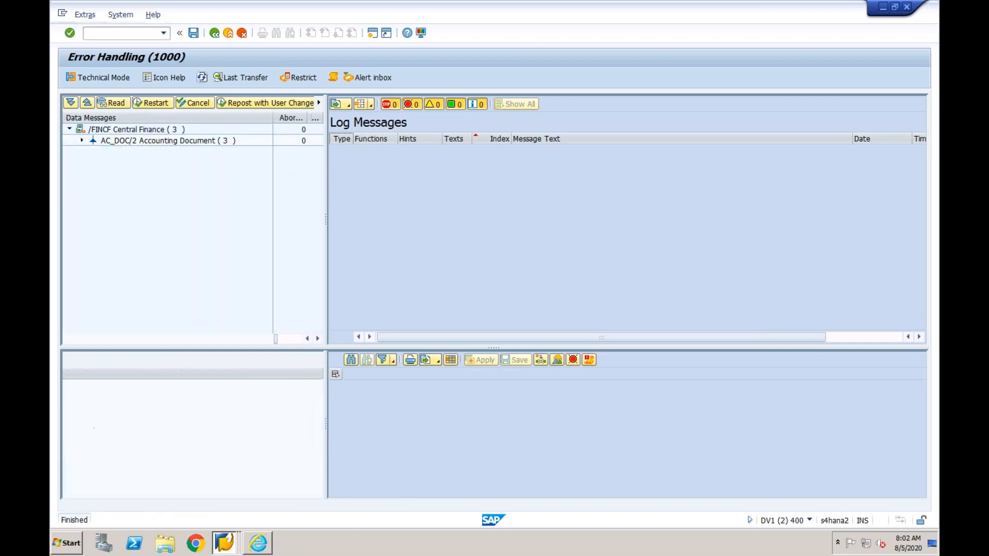
{"action": "left_click", "coordinate": [82, 141]}
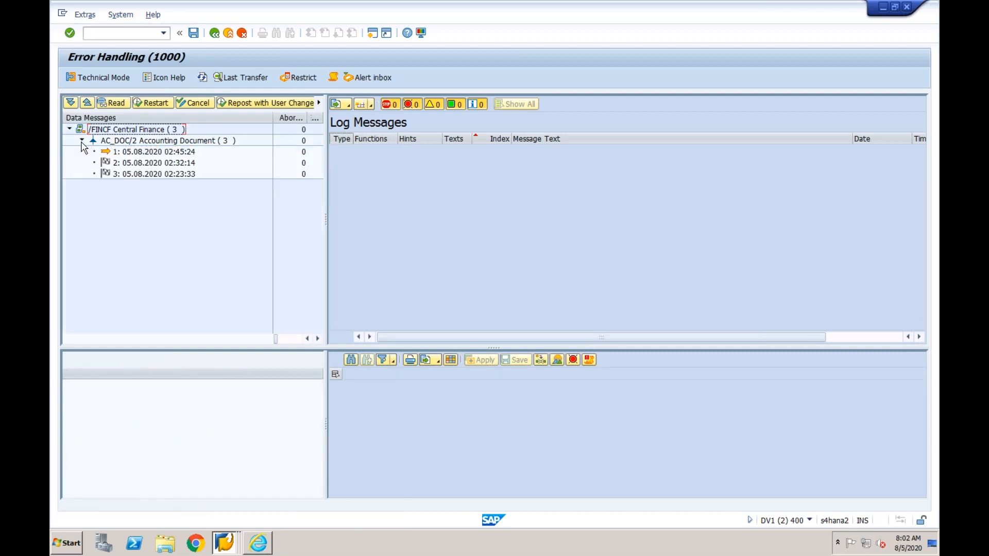
{"action": "left_click", "coordinate": [137, 153]}
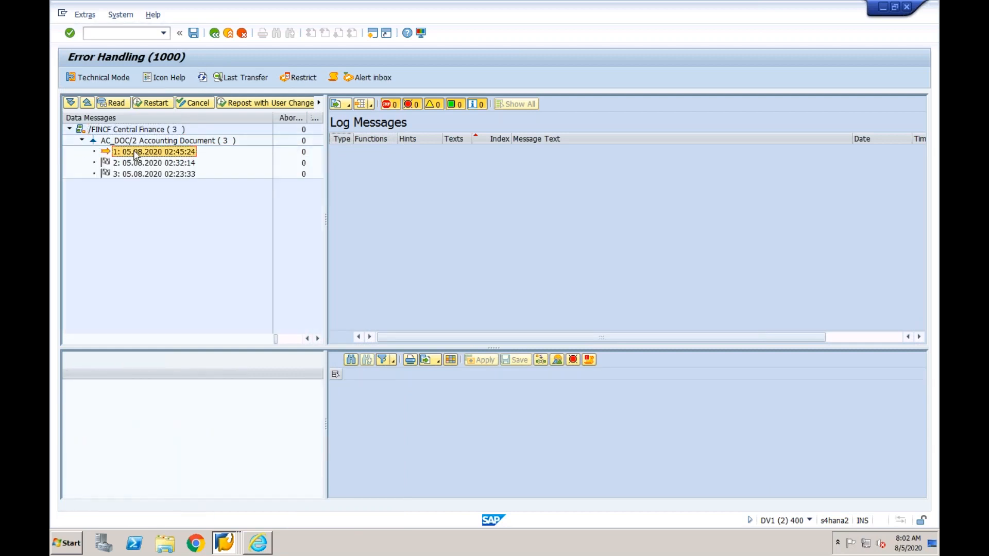
{"action": "mouse_move", "coordinate": [108, 151]}
Restart the 02:45:24 accounting document message once more and refresh the AC_DOC/2 list to recheck it
{"action": "left_click", "coordinate": [203, 78]}
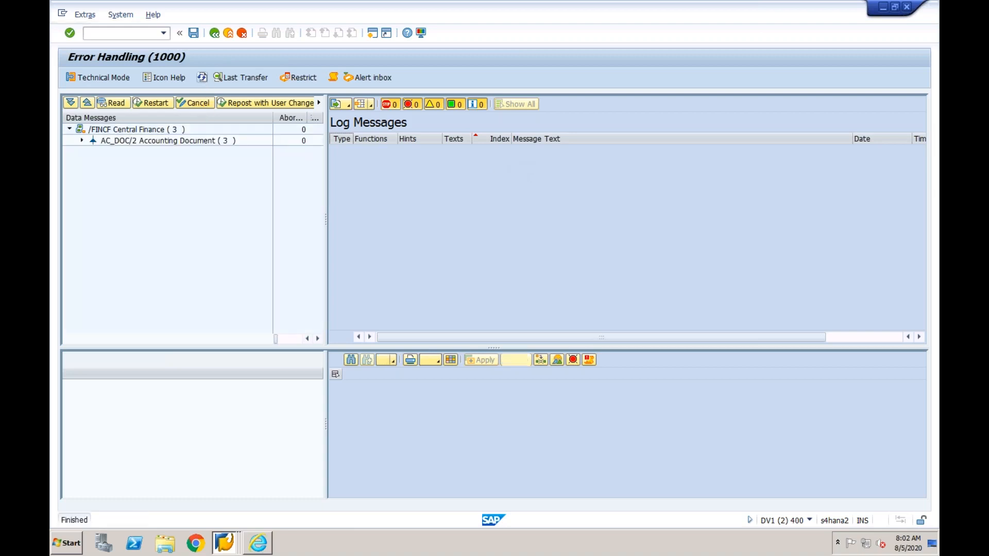
{"action": "left_click", "coordinate": [82, 141]}
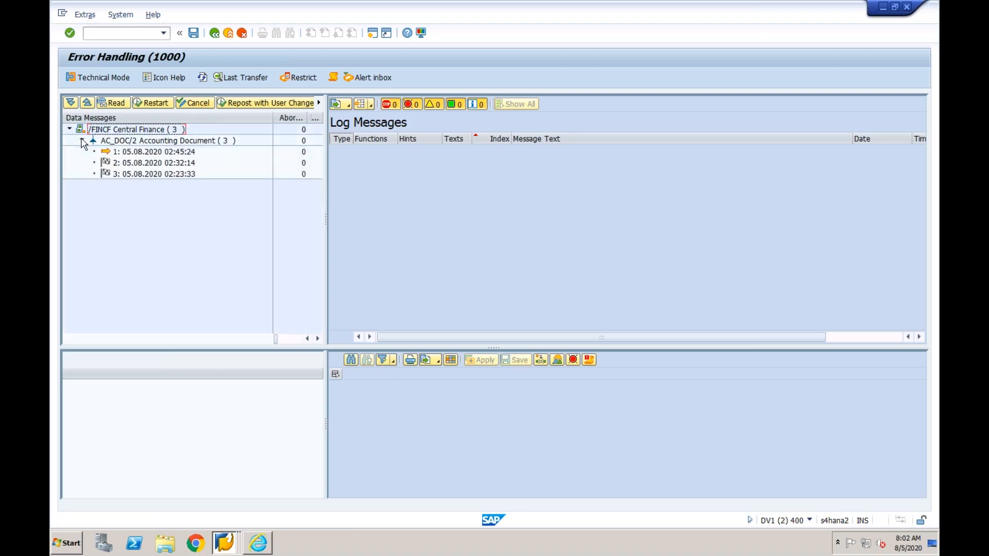
{"action": "left_click", "coordinate": [133, 152]}
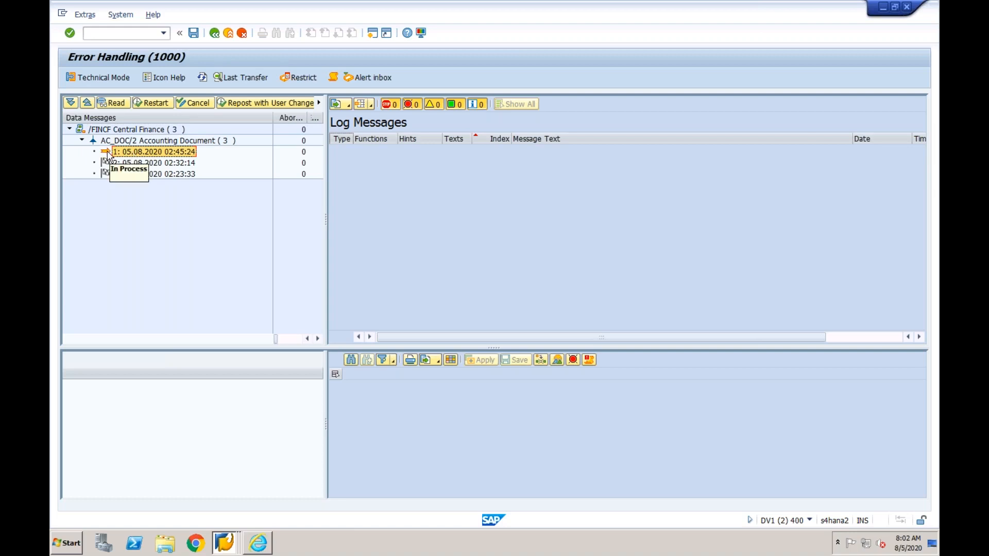
{"action": "left_click", "coordinate": [155, 105]}
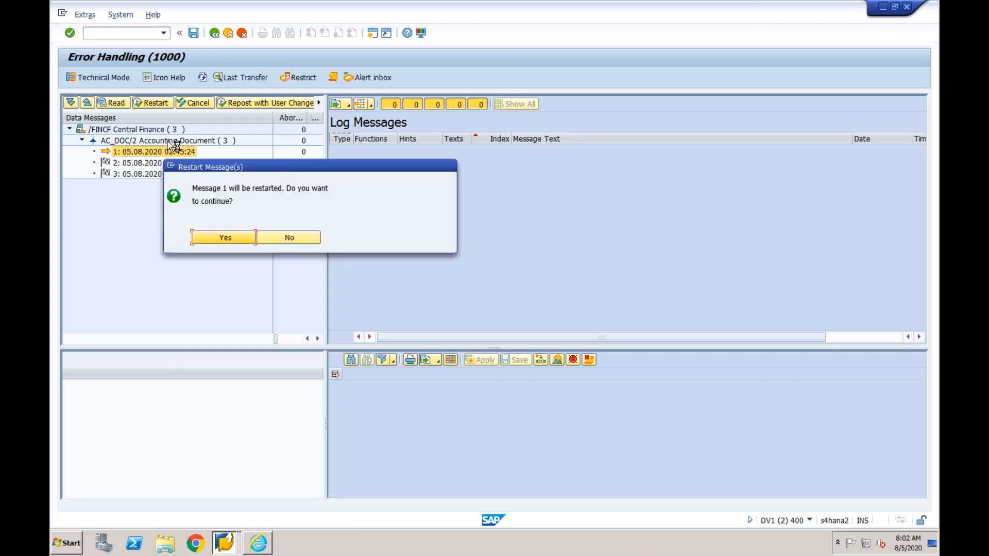
{"action": "left_click", "coordinate": [220, 238]}
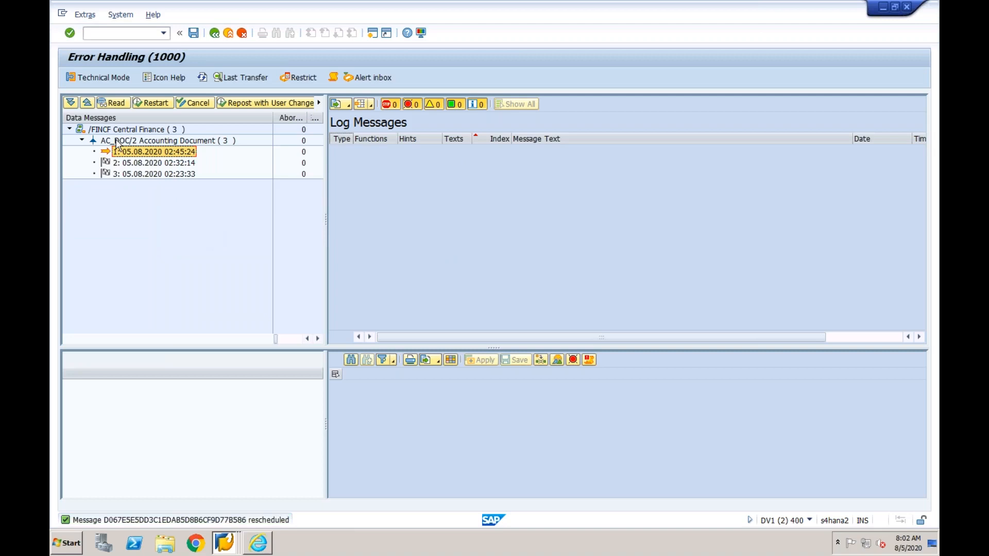
{"action": "left_click", "coordinate": [202, 77]}
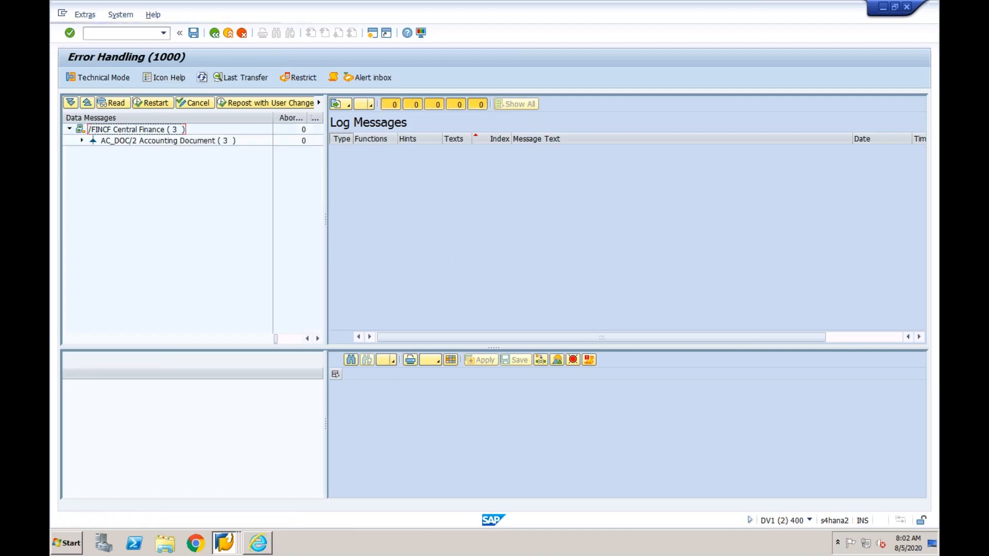
{"action": "left_click", "coordinate": [82, 141]}
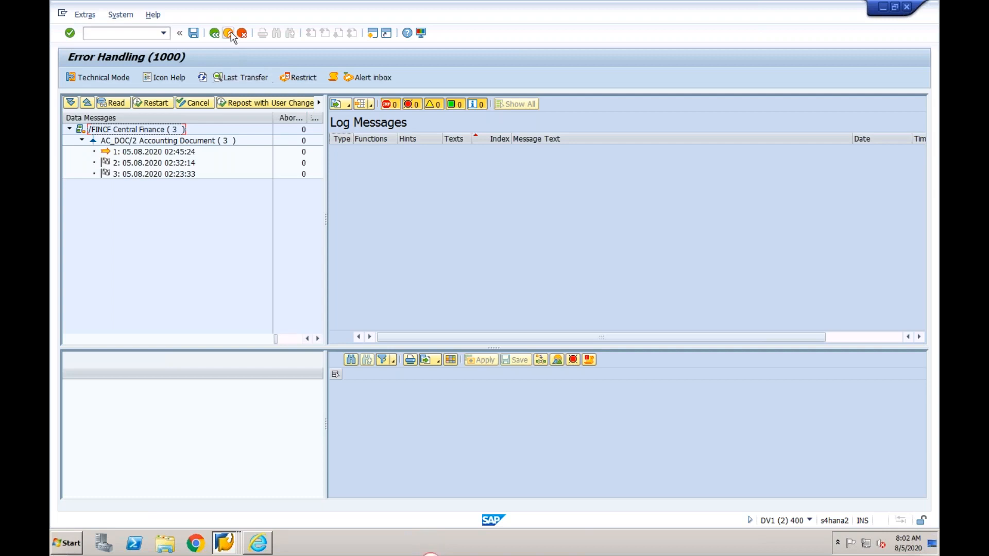
Leave error handling and reopen the Interface Monitor with transaction /n/aif/ifmon
{"action": "left_click", "coordinate": [226, 33]}
{"action": "left_click", "coordinate": [228, 32]}
{"action": "left_click", "coordinate": [228, 33]}
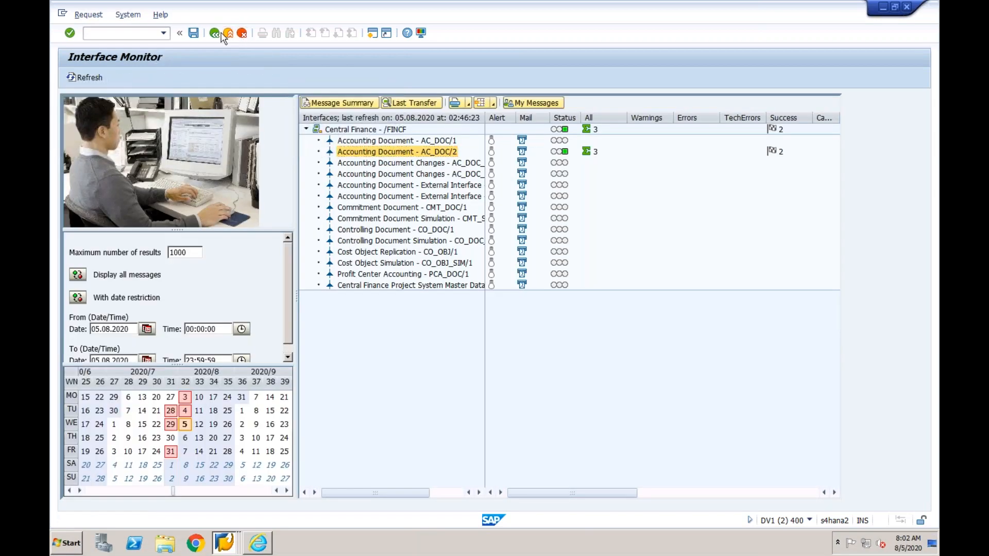
{"action": "left_click", "coordinate": [163, 33]}
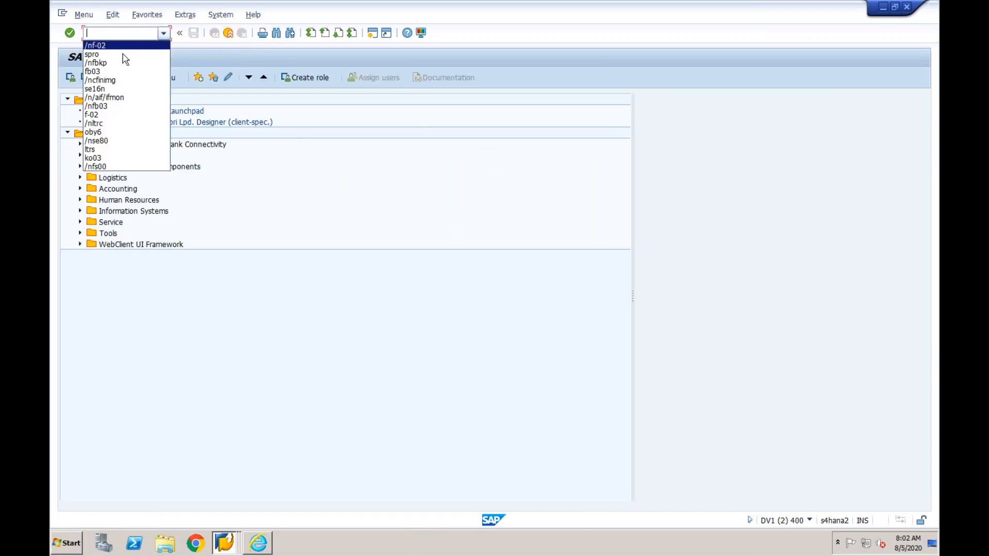
{"action": "left_click", "coordinate": [121, 98]}
{"action": "key", "text": "Return"}
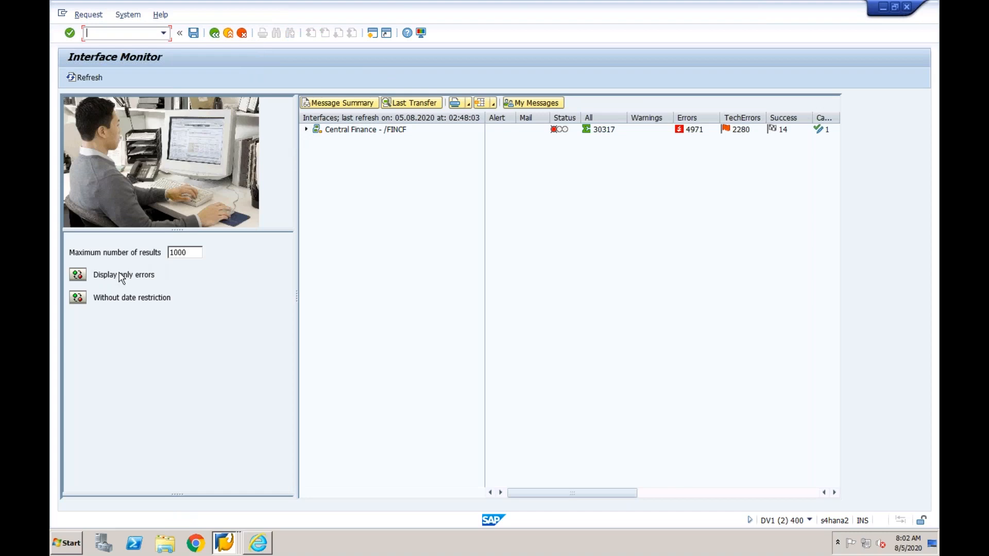
Have the monitor display all messages with a date restriction starting from 05.08.2020
{"action": "left_click", "coordinate": [78, 274]}
{"action": "left_click", "coordinate": [77, 297]}
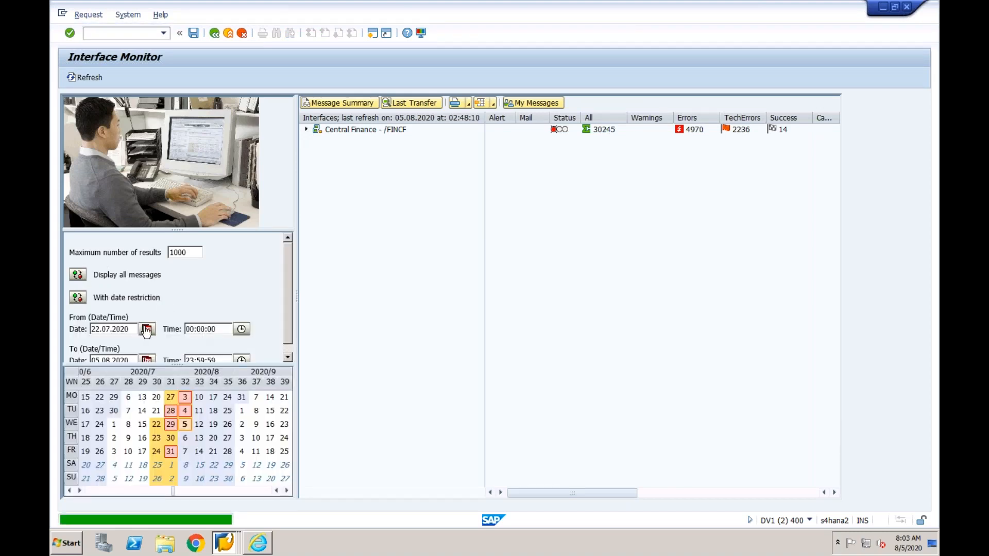
{"action": "left_click", "coordinate": [147, 329]}
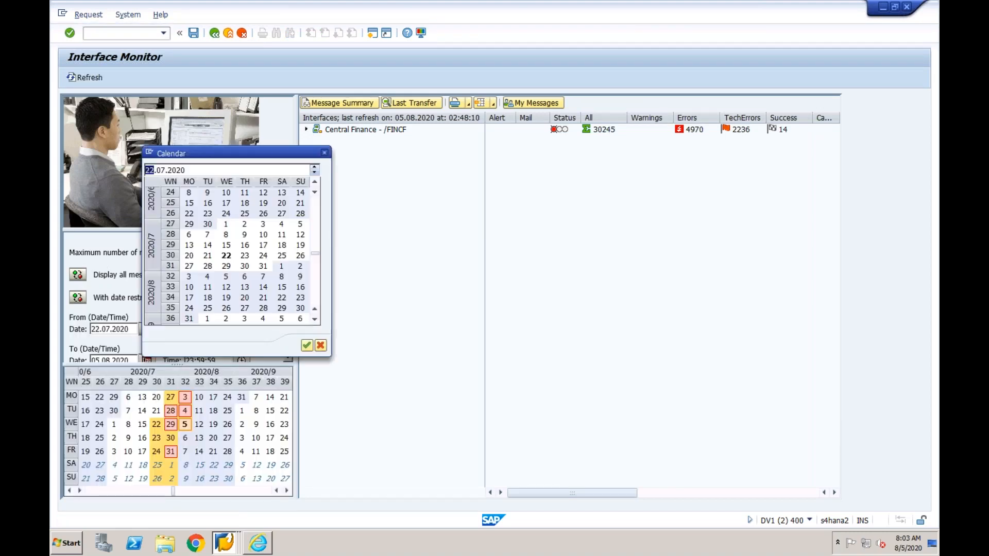
{"action": "double_click", "coordinate": [207, 277]}
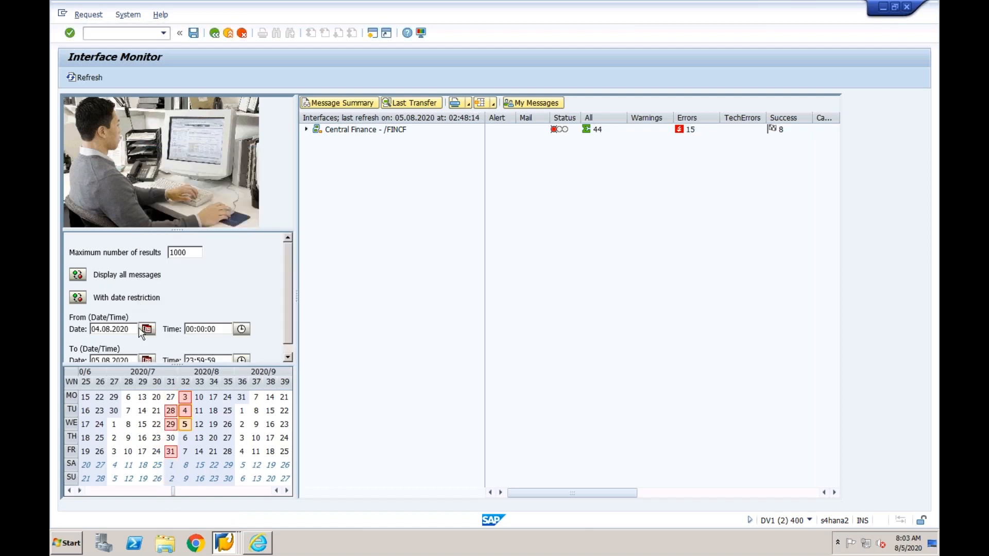
{"action": "right_click", "coordinate": [102, 333]}
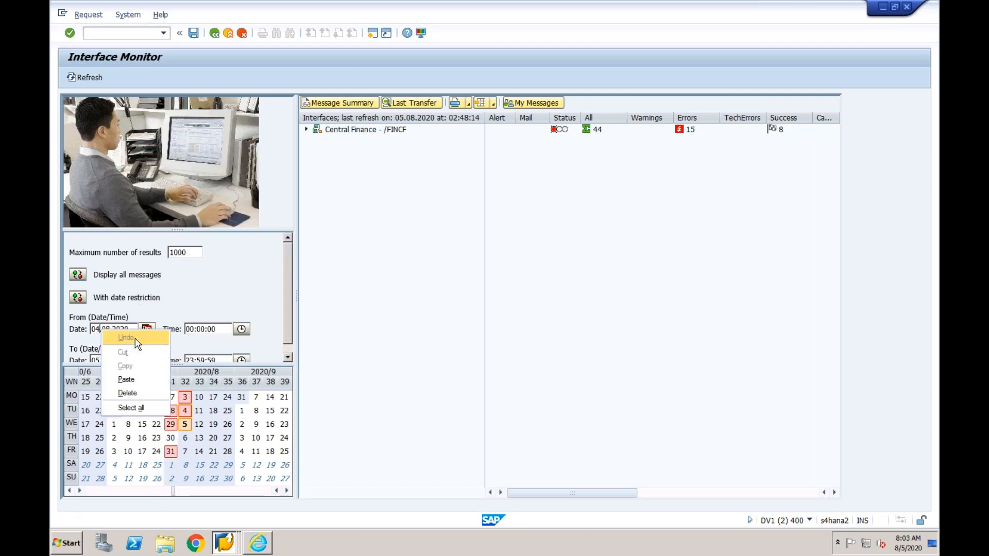
{"action": "left_click", "coordinate": [94, 329]}
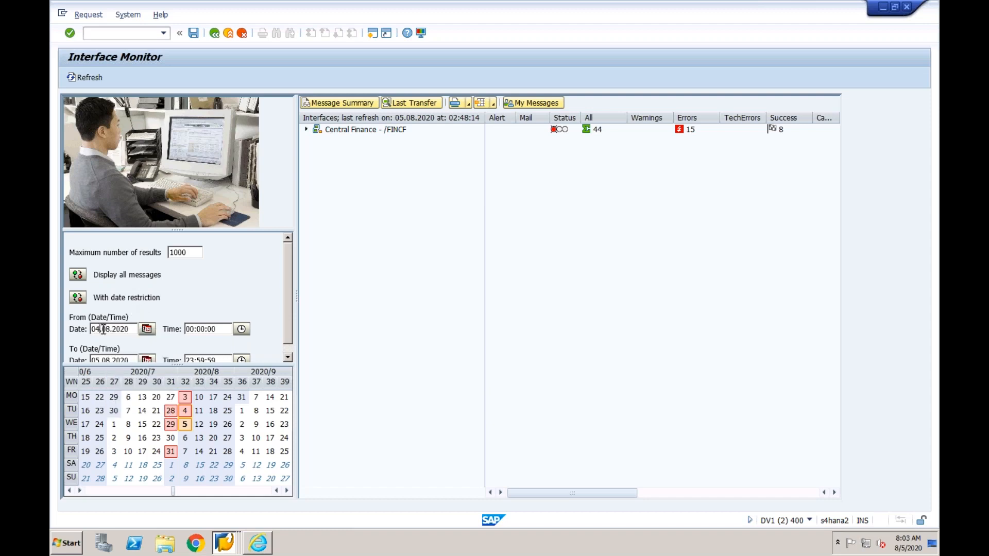
{"action": "key", "text": "Delete"}
{"action": "type", "text": "5"}
{"action": "key", "text": "Return"}
Open the Accounting Document - AC_DOC/2 messages under Central Finance and check the newest message's status
{"action": "left_click", "coordinate": [307, 129]}
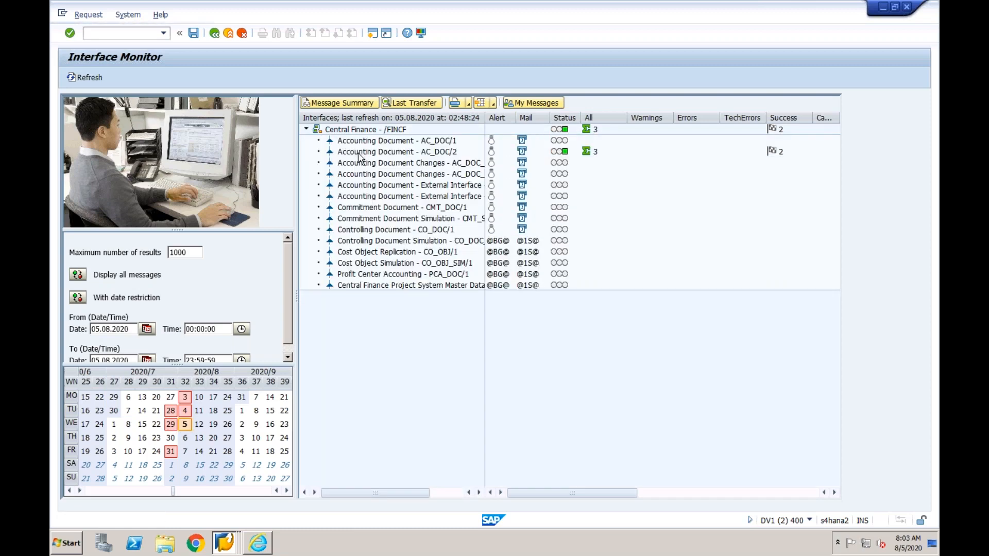
{"action": "double_click", "coordinate": [397, 151]}
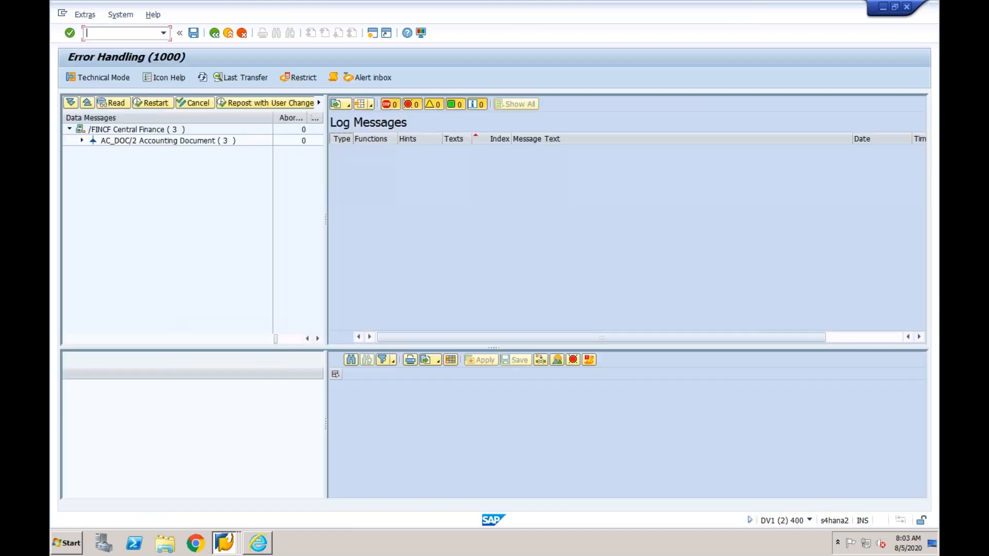
{"action": "left_click", "coordinate": [82, 141]}
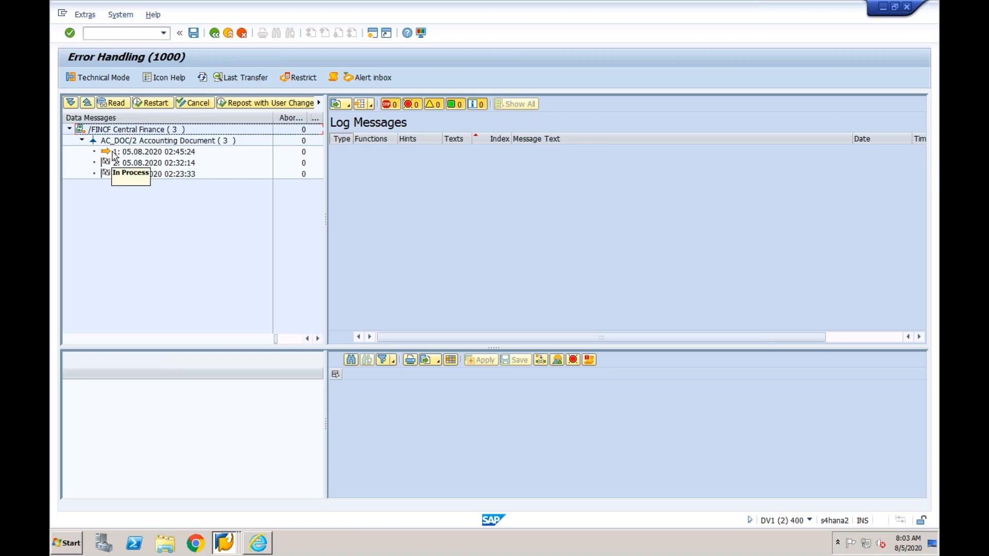
Restart the 02:45:24 message again, then refresh the error list and expand the AC_DOC/2 accounting document messages
{"action": "left_click", "coordinate": [140, 153]}
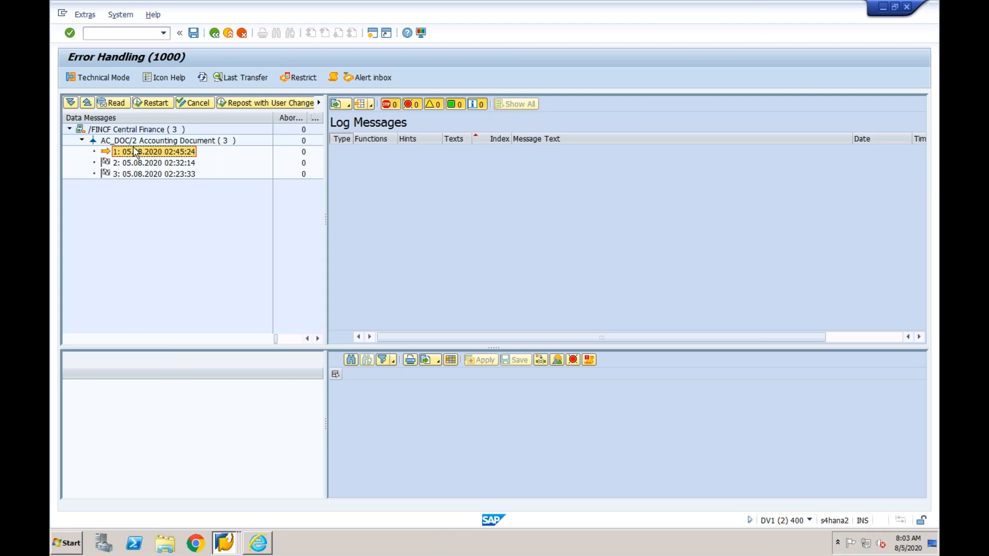
{"action": "left_click", "coordinate": [148, 105]}
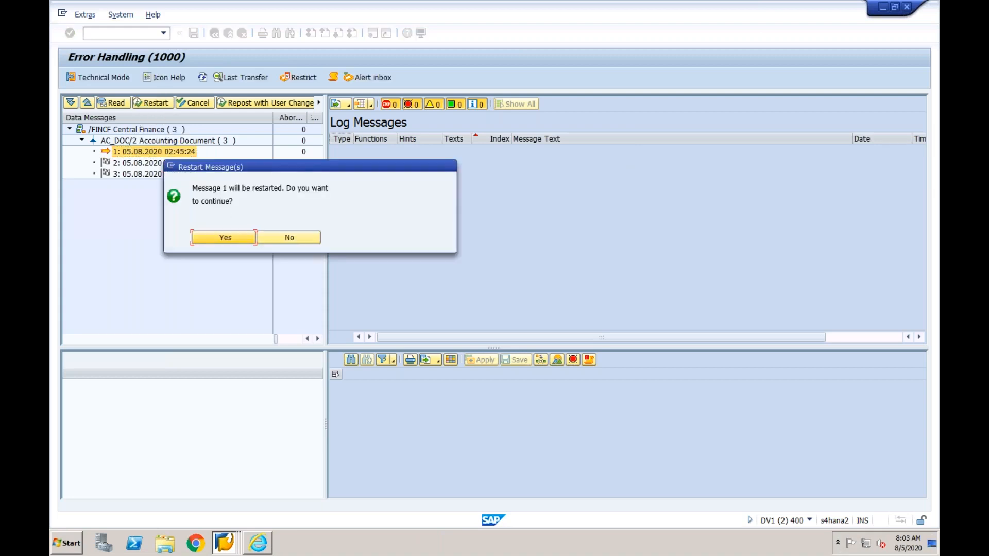
{"action": "left_click", "coordinate": [224, 238]}
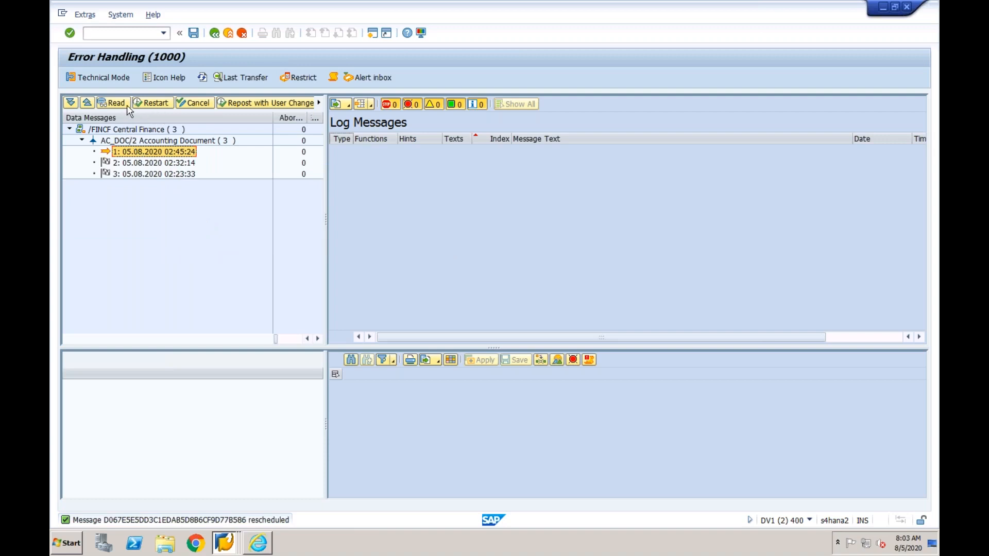
{"action": "left_click", "coordinate": [202, 77]}
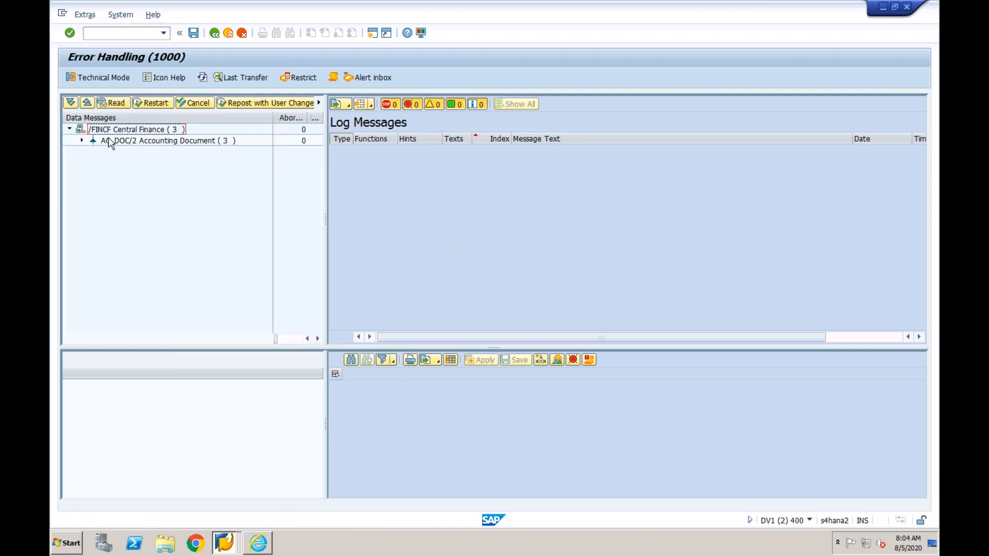
{"action": "left_click", "coordinate": [82, 141]}
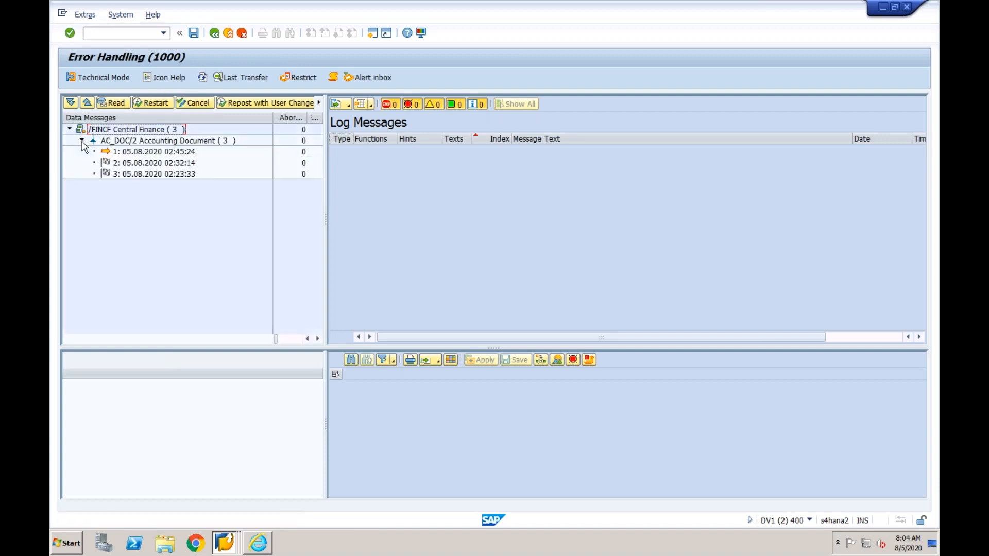
Check the logs of the 02:45:24 and 02:32:14 accounting document messages
{"action": "left_click", "coordinate": [144, 155]}
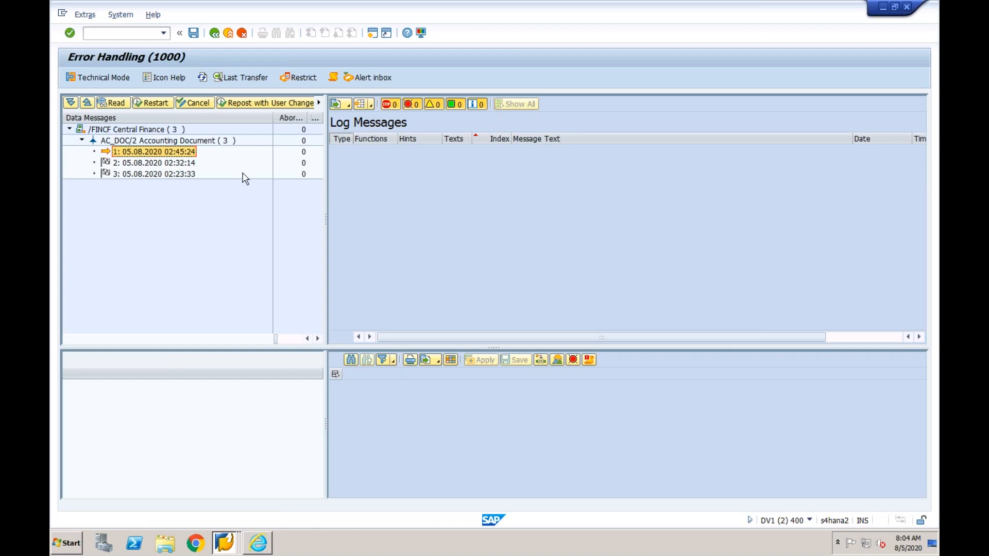
{"action": "left_click", "coordinate": [224, 542]}
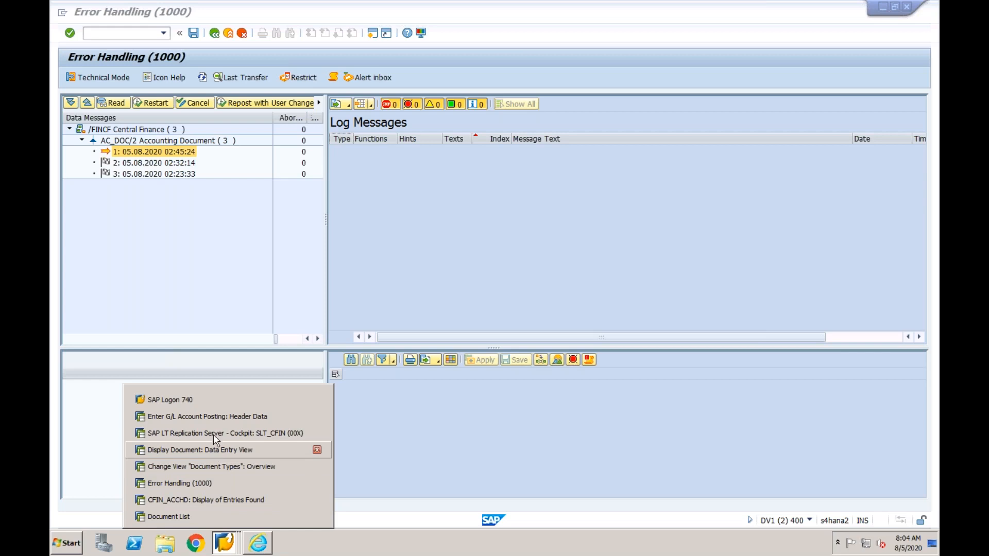
{"action": "left_click", "coordinate": [157, 164]}
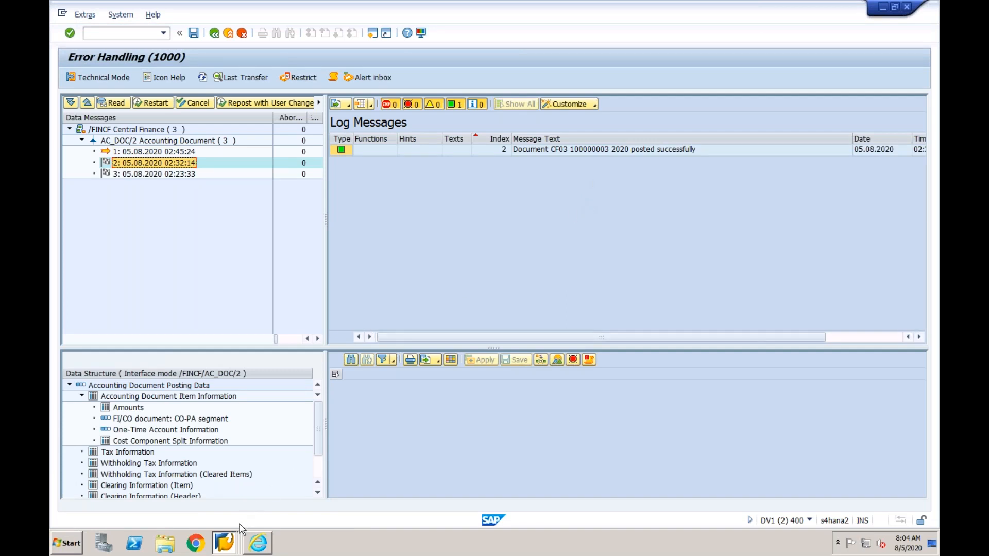
Switch to the source system's G/L account posting session and open central G/L account maintenance with transaction /nfs00
{"action": "left_click", "coordinate": [230, 545]}
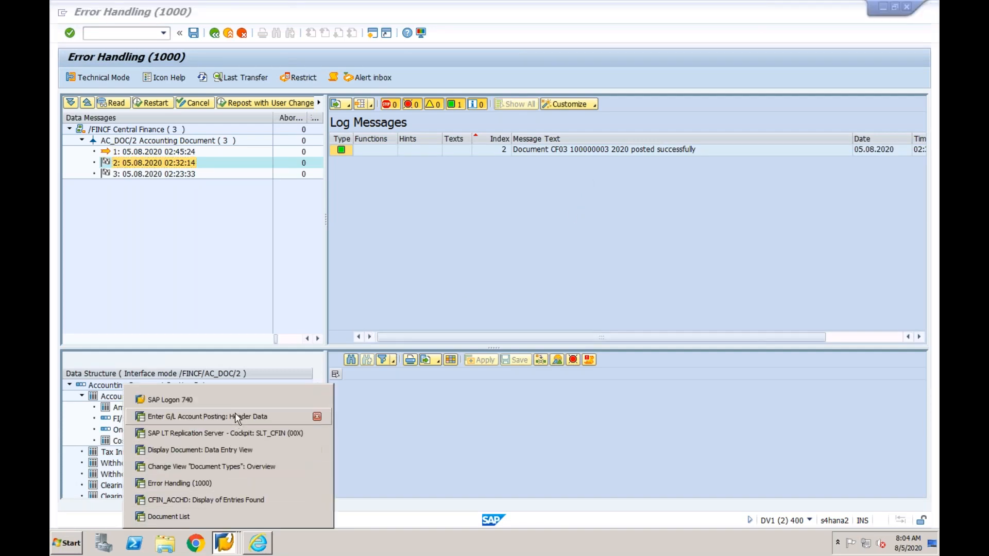
{"action": "left_click", "coordinate": [236, 417]}
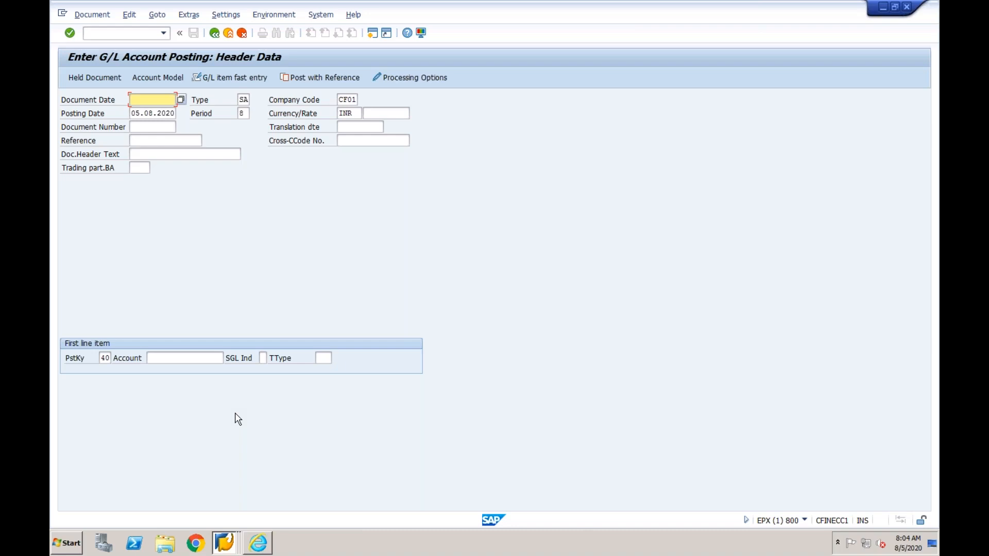
{"action": "left_click", "coordinate": [129, 33]}
{"action": "type", "text": "/nfs00"}
{"action": "key", "text": "Return"}
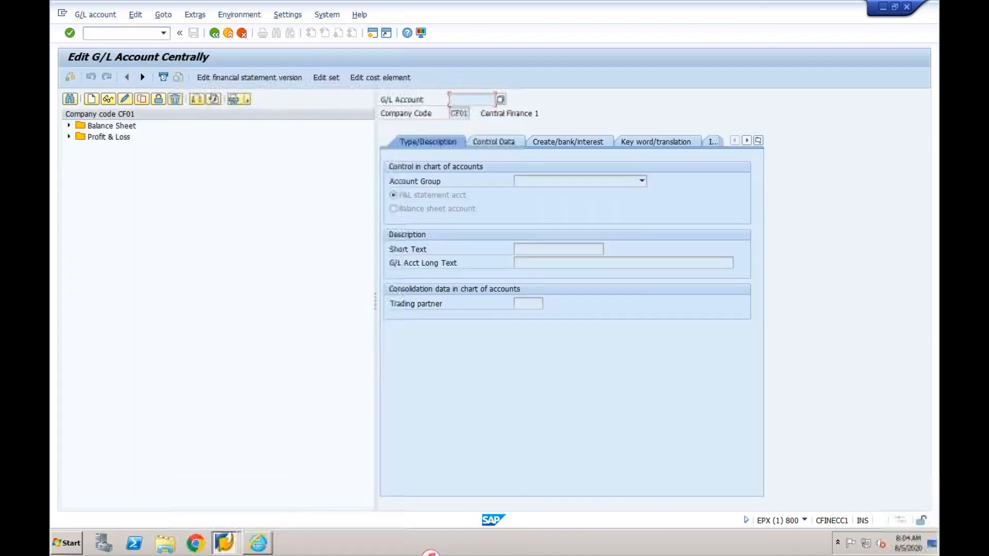
Copy the Refreshment Exp account 4000 of company code CF01 to a new G/L account 4003
{"action": "left_click", "coordinate": [69, 126]}
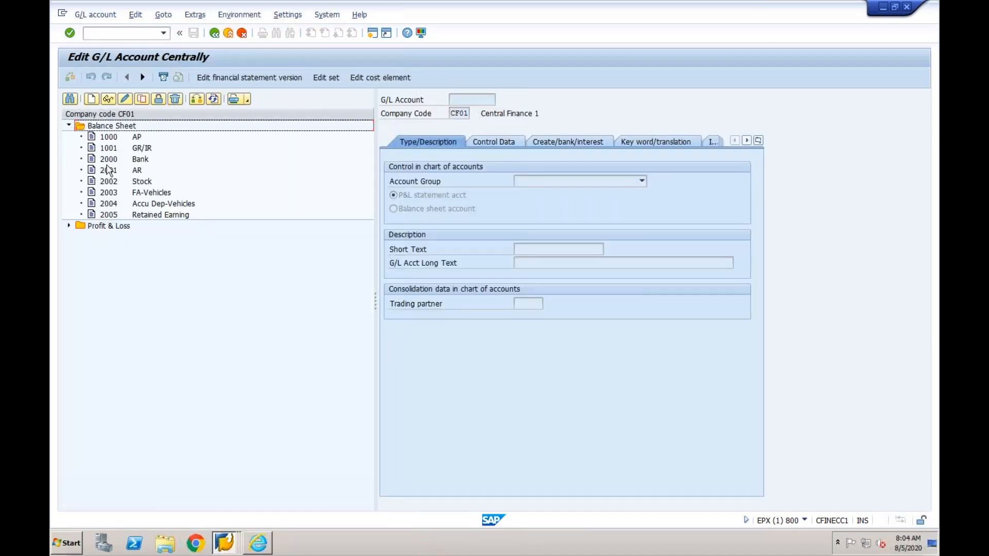
{"action": "left_click", "coordinate": [69, 226]}
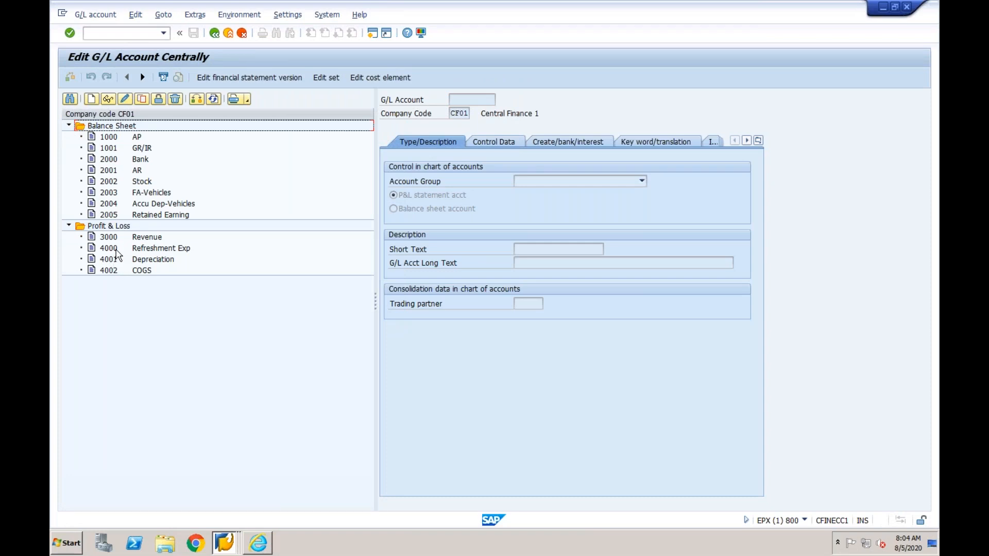
{"action": "left_click", "coordinate": [116, 248]}
{"action": "left_click", "coordinate": [142, 100]}
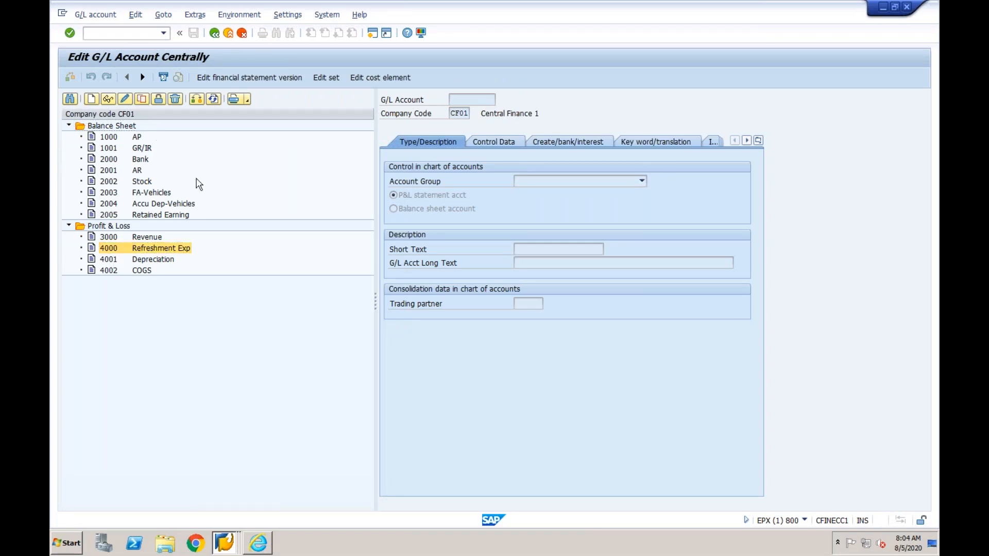
{"action": "key", "text": "BackSpace"}
{"action": "type", "text": "3"}
{"action": "left_click", "coordinate": [241, 251]}
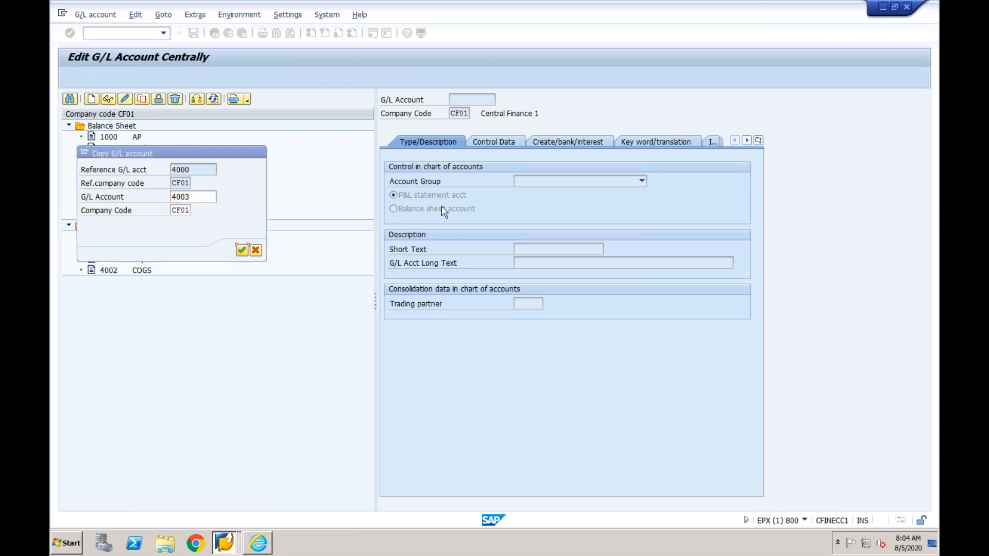
Set the new G/L account's short text to Travel Exp, clear its copied long text and save it despite the sort indicator warning
{"action": "left_click_drag", "start_coordinate": [559, 251], "coordinate": [509, 253]}
{"action": "type", "text": "Travel Exp"}
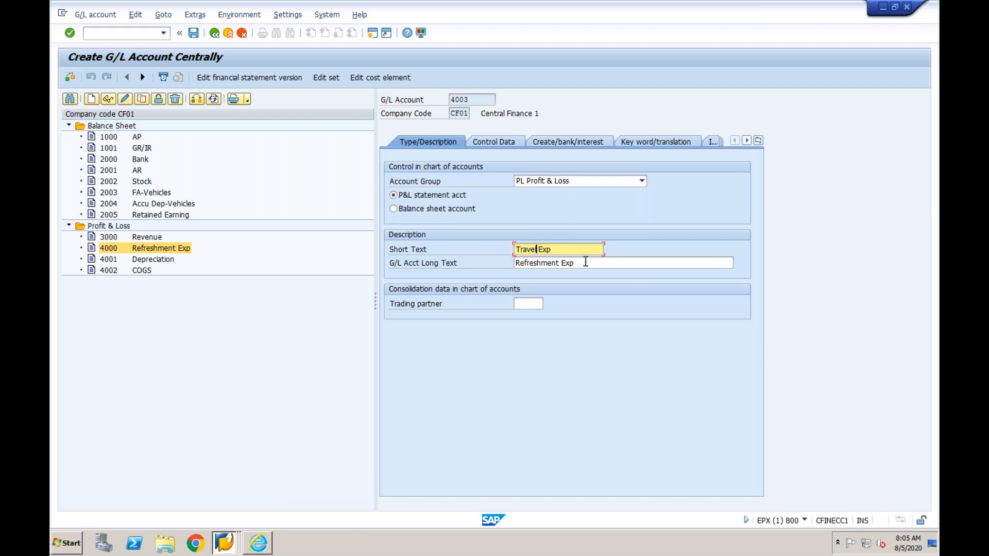
{"action": "left_click_drag", "start_coordinate": [585, 262], "coordinate": [514, 263]}
{"action": "key", "text": "Delete"}
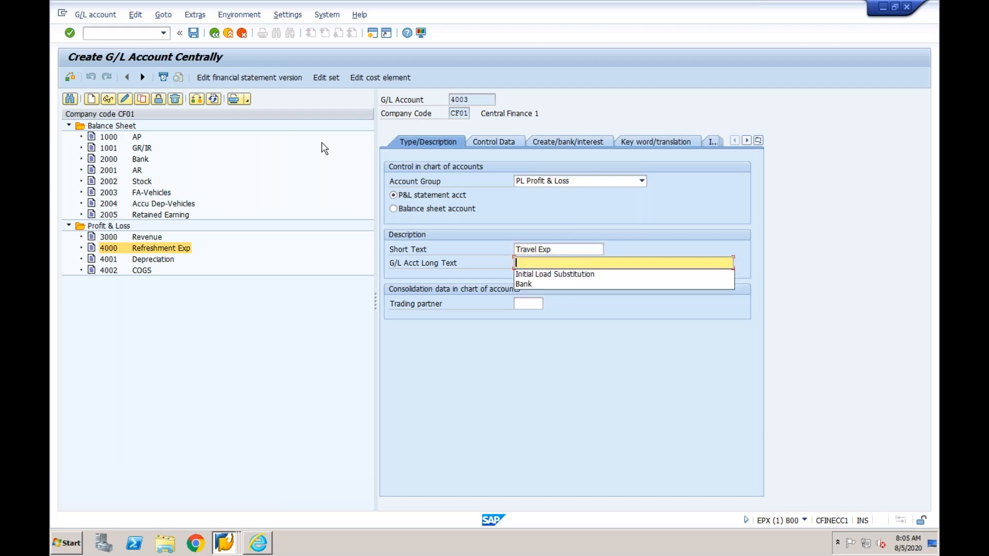
{"action": "left_click", "coordinate": [194, 34]}
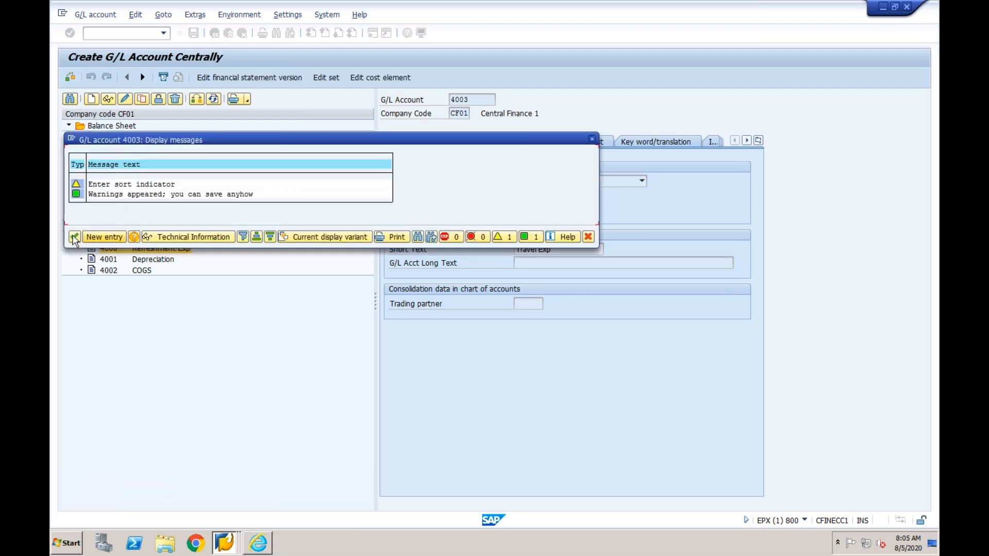
{"action": "key", "text": "Return"}
Start creating cost center CF01-2 in controlling area CF01, valid from 01.01.2020, with cost center CF01-1 as reference
{"action": "type", "text": "/nks03"}
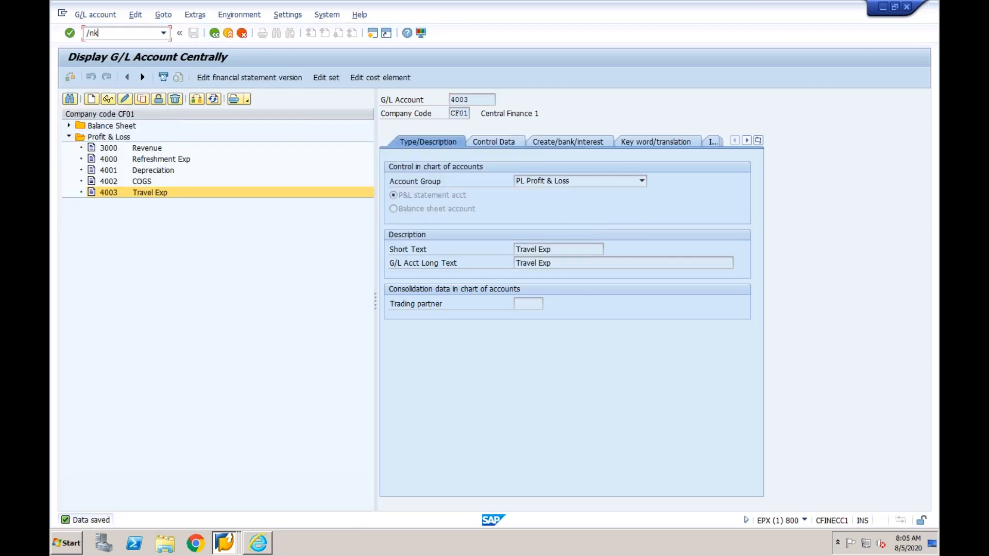
{"action": "key", "text": "Return"}
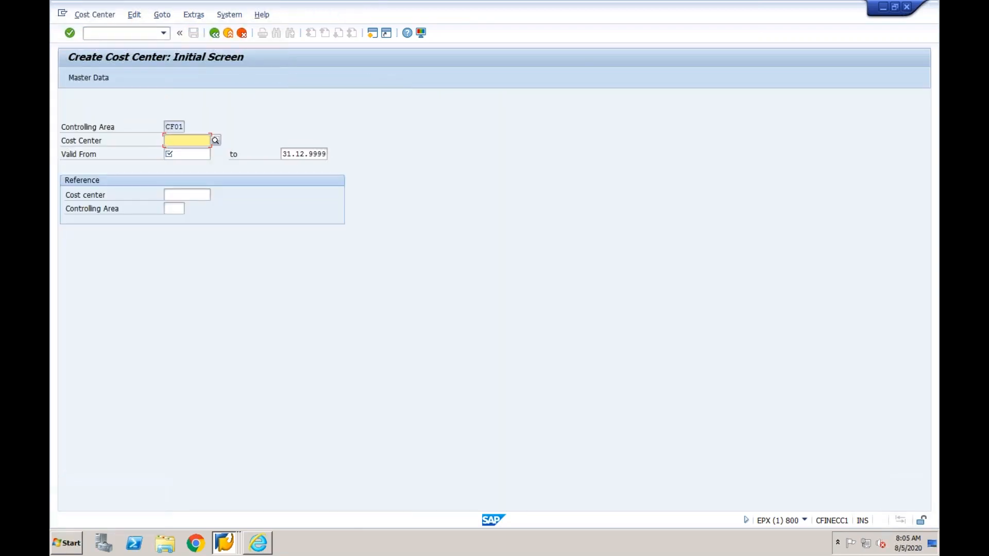
{"action": "type", "text": "cf"}
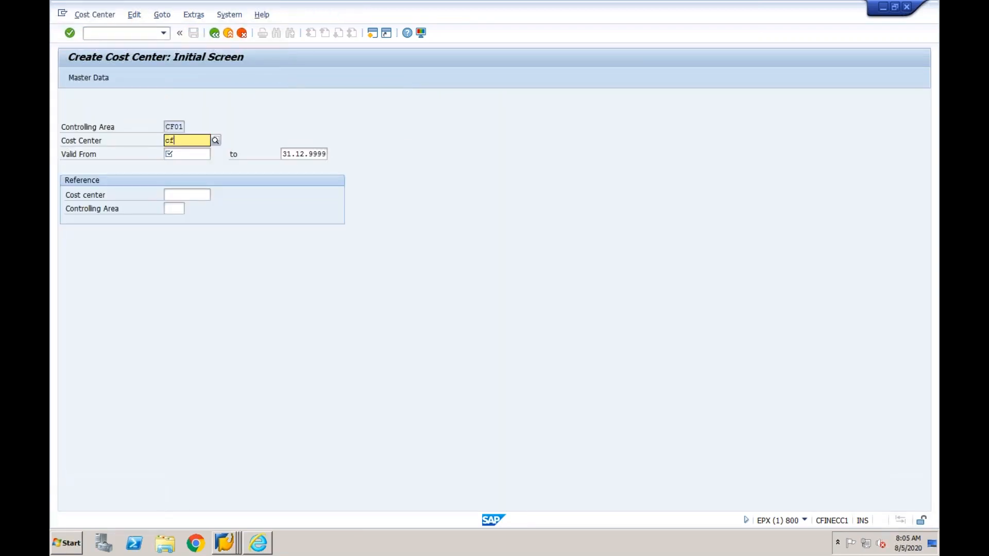
{"action": "type", "text": "01"}
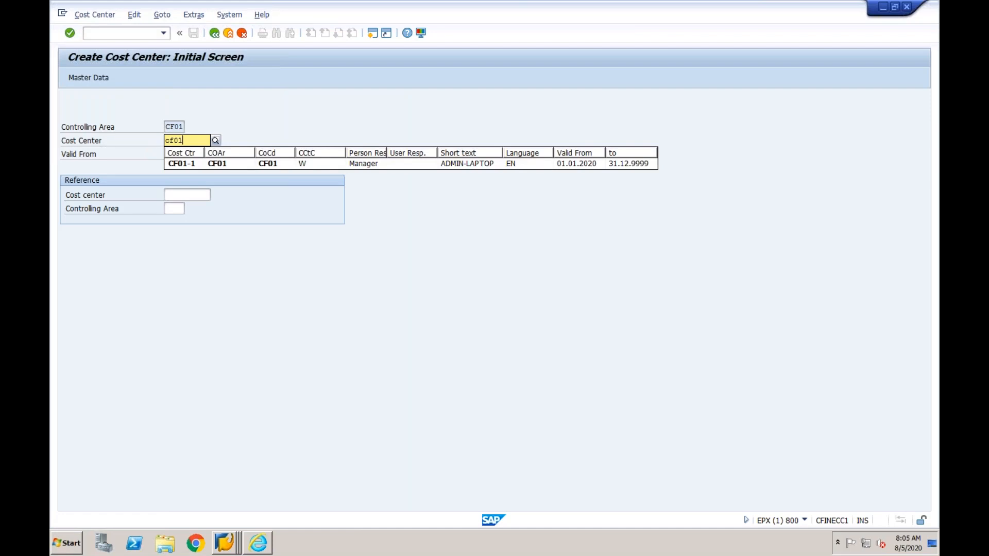
{"action": "type", "text": "-2"}
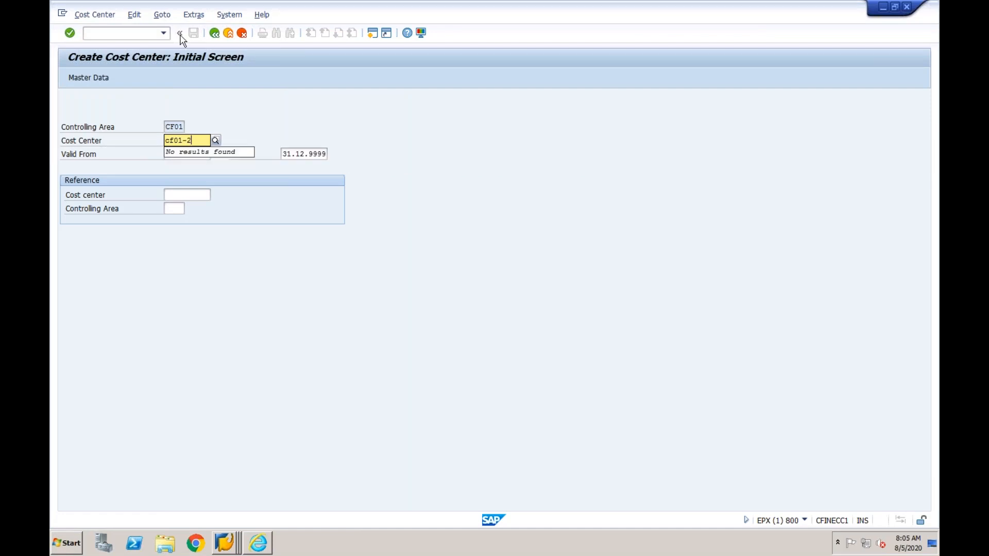
{"action": "left_click", "coordinate": [187, 197]}
{"action": "left_click", "coordinate": [180, 155]}
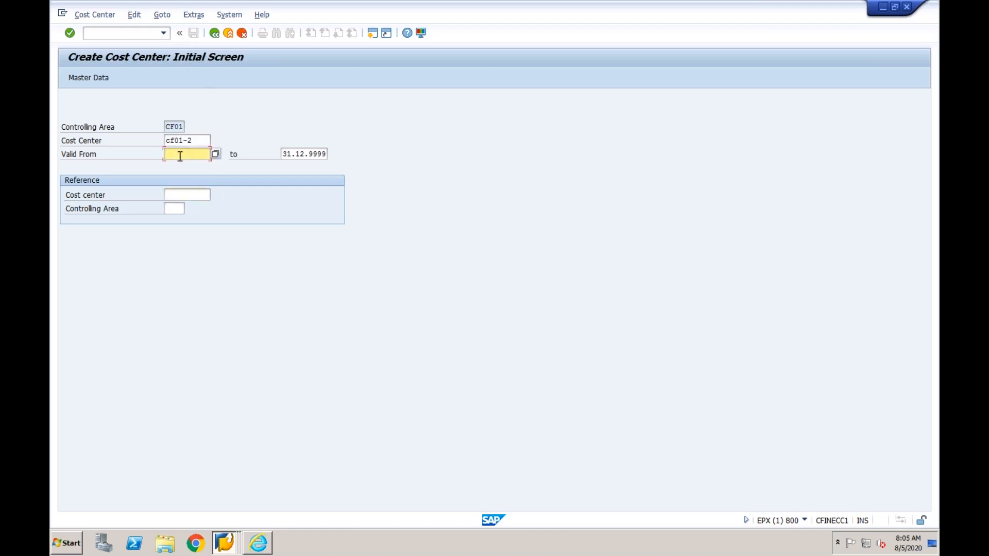
{"action": "type", "text": "01"}
{"action": "left_click", "coordinate": [181, 166]}
{"action": "left_click", "coordinate": [179, 198]}
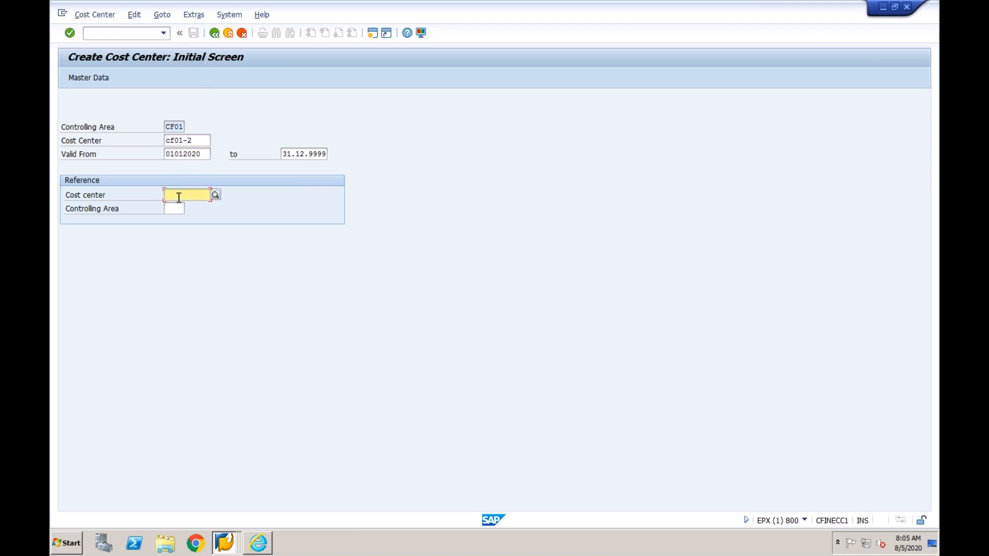
{"action": "type", "text": "cf01-1"}
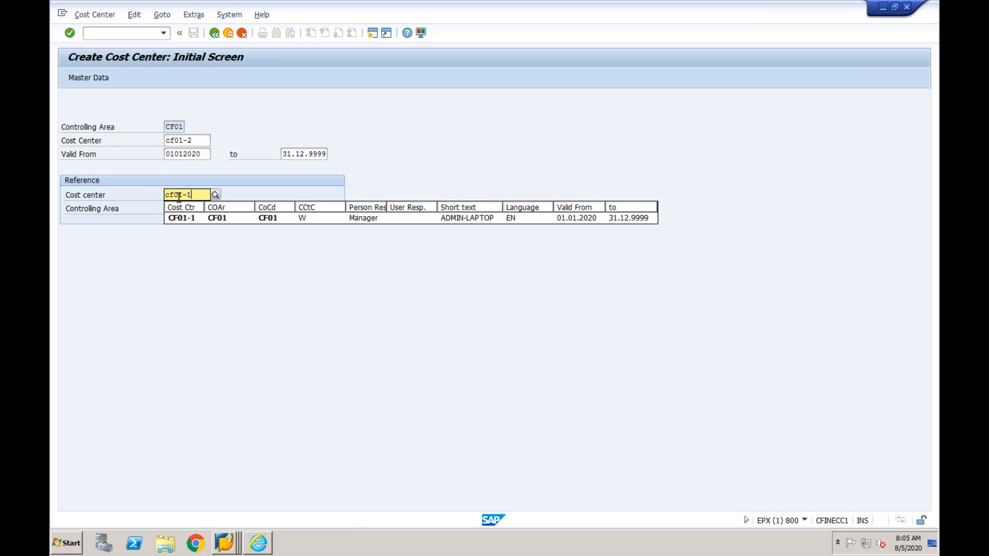
{"action": "key", "text": "Return"}
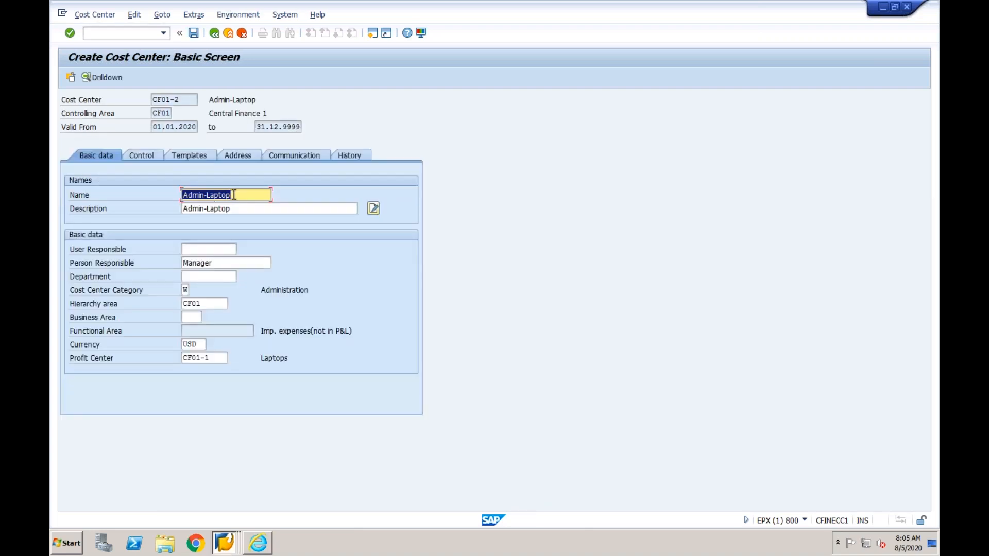
Set the new cost center's name and description to Admin-Desktop and save it
{"action": "left_click", "coordinate": [268, 199]}
{"action": "key", "text": "BackSpace"}
{"action": "key", "text": "BackSpace"}
{"action": "key", "text": "BackSpace"}
{"action": "key", "text": "BackSpace"}
{"action": "key", "text": "BackSpace"}
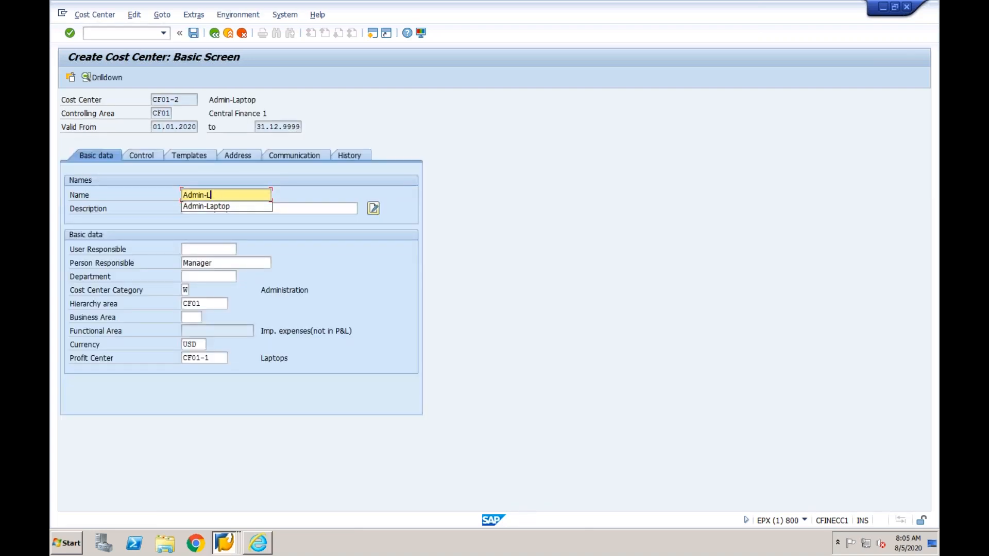
{"action": "type", "text": "Desk"}
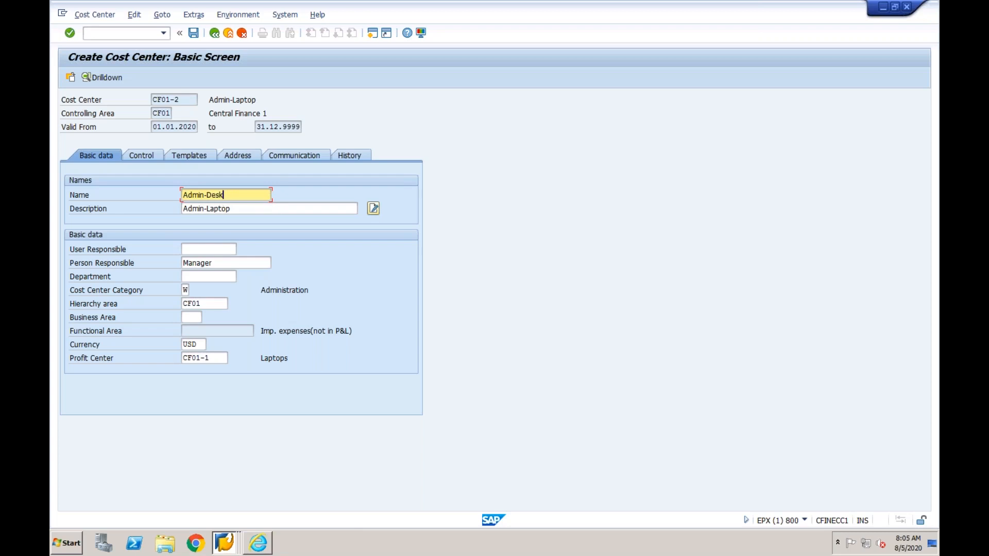
{"action": "type", "text": "top"}
{"action": "left_click", "coordinate": [254, 208]}
{"action": "key", "text": "BackSpace"}
{"action": "key", "text": "BackSpace"}
{"action": "key", "text": "BackSpace"}
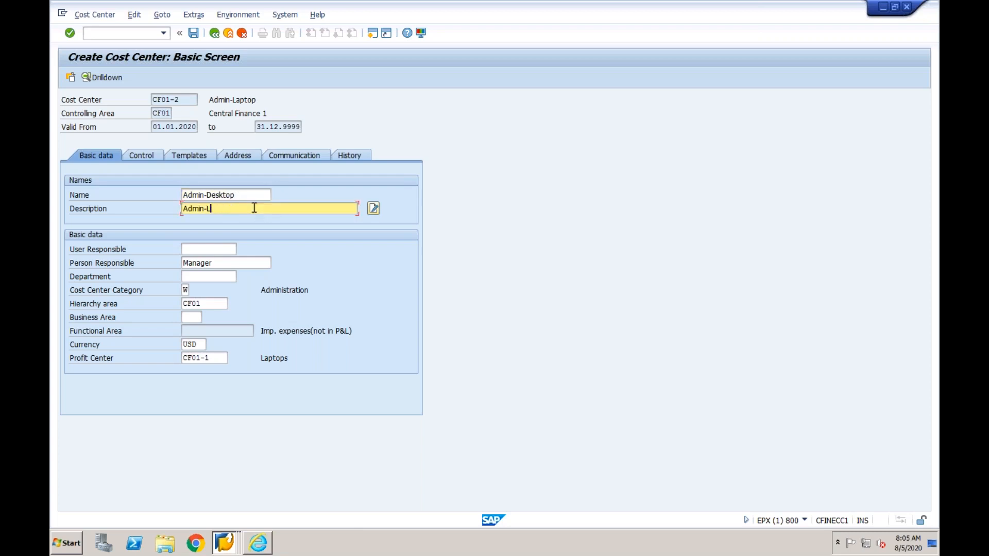
{"action": "type", "text": "Desktop"}
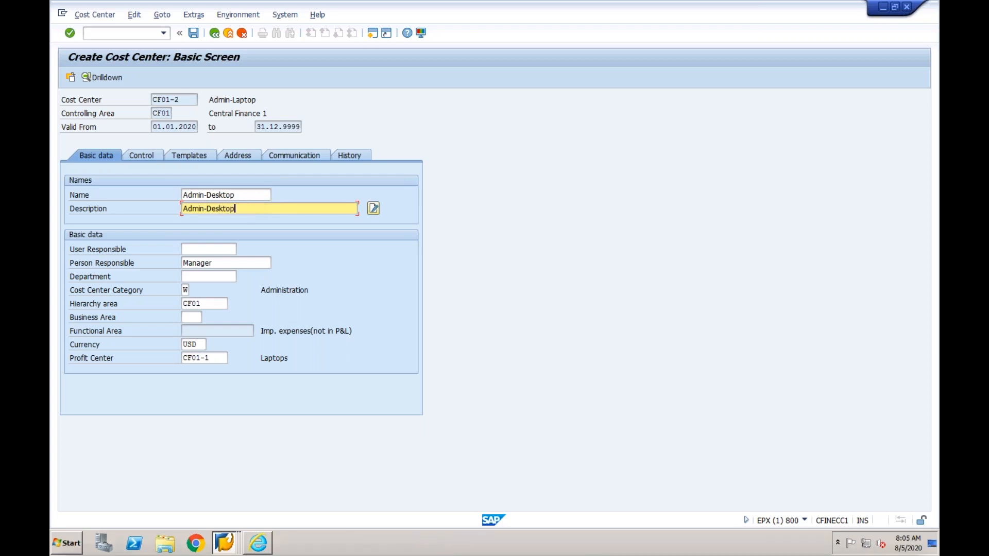
{"action": "left_click", "coordinate": [194, 33]}
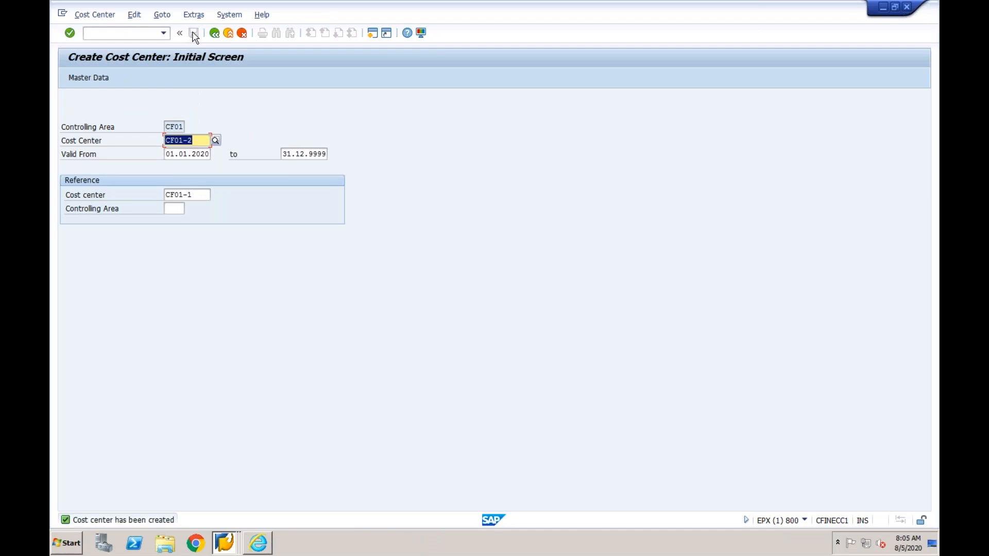
Start a G/L account posting with reference to document 100000004 of company code CF01 and proceed to its second line item
{"action": "left_click", "coordinate": [145, 34]}
{"action": "type", "text": "/nfb50"}
{"action": "key", "text": "Return"}
{"action": "left_click", "coordinate": [319, 77]}
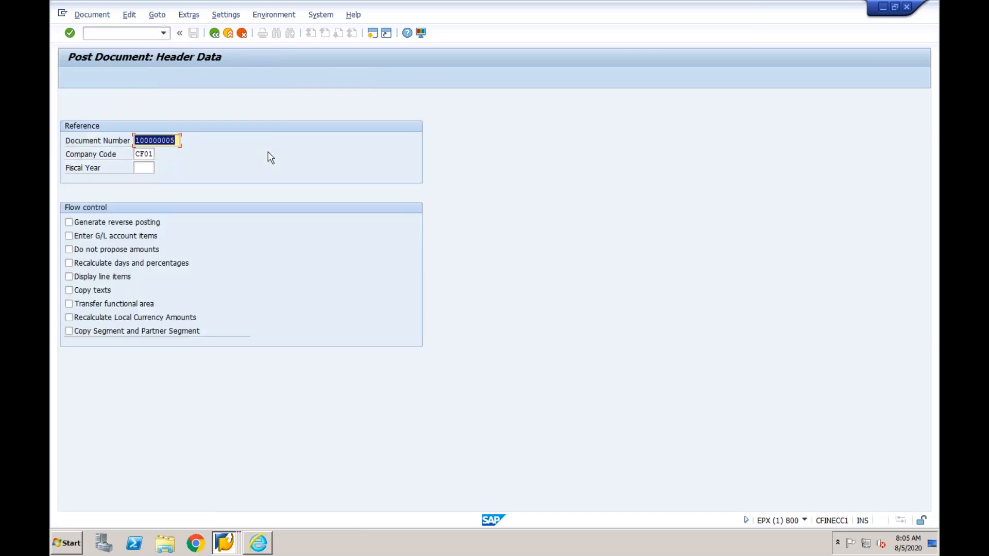
{"action": "key", "text": "Left"}
{"action": "key", "text": "shift+Right"}
{"action": "type", "text": "4"}
{"action": "key", "text": "Return"}
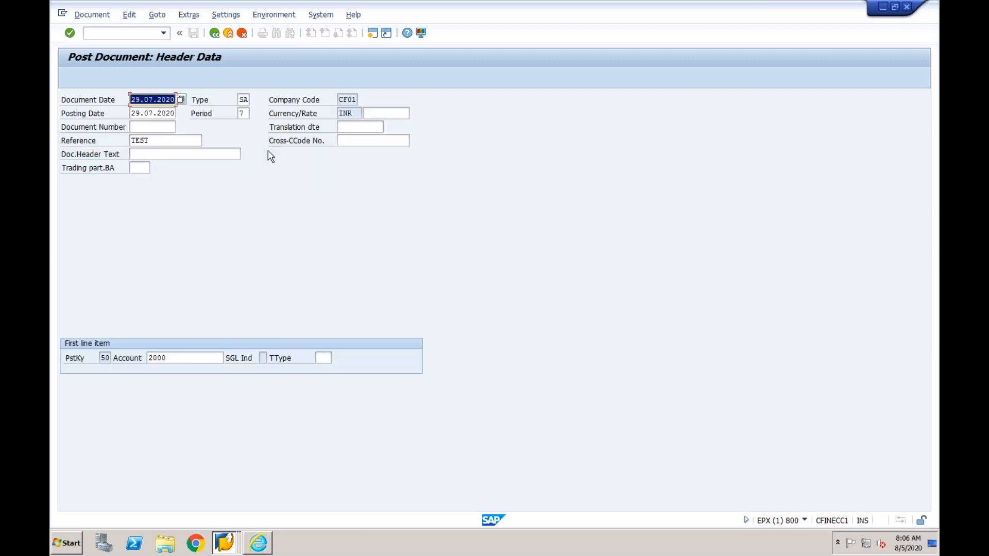
{"action": "left_click", "coordinate": [175, 359]}
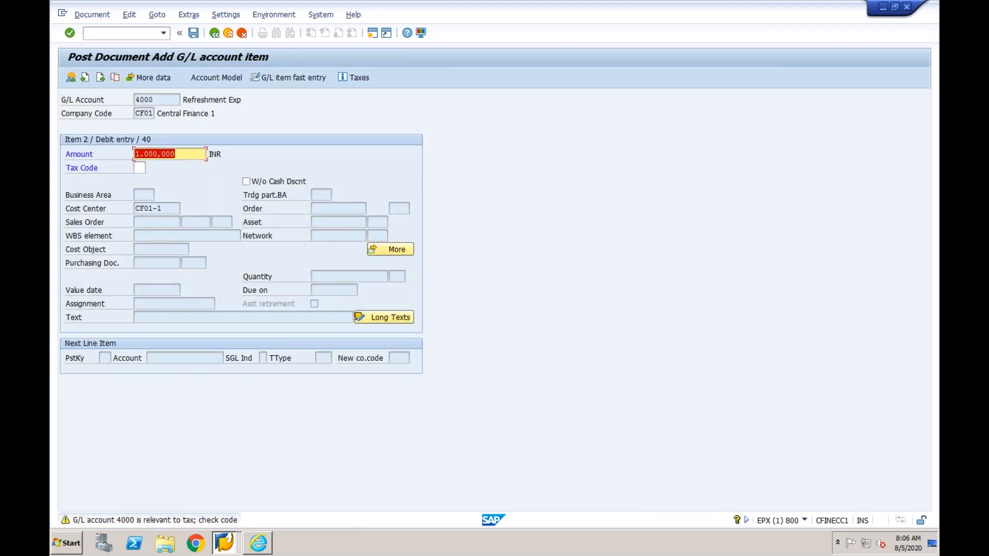
Try to change the cost center of the referenced document's second line item to CF01-2
{"action": "key", "text": "Return"}
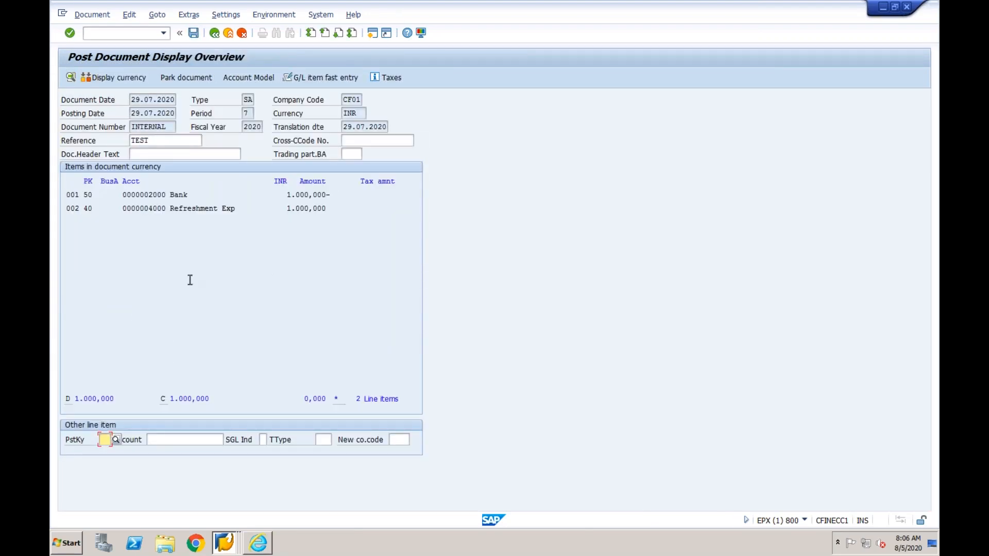
{"action": "double_click", "coordinate": [195, 208]}
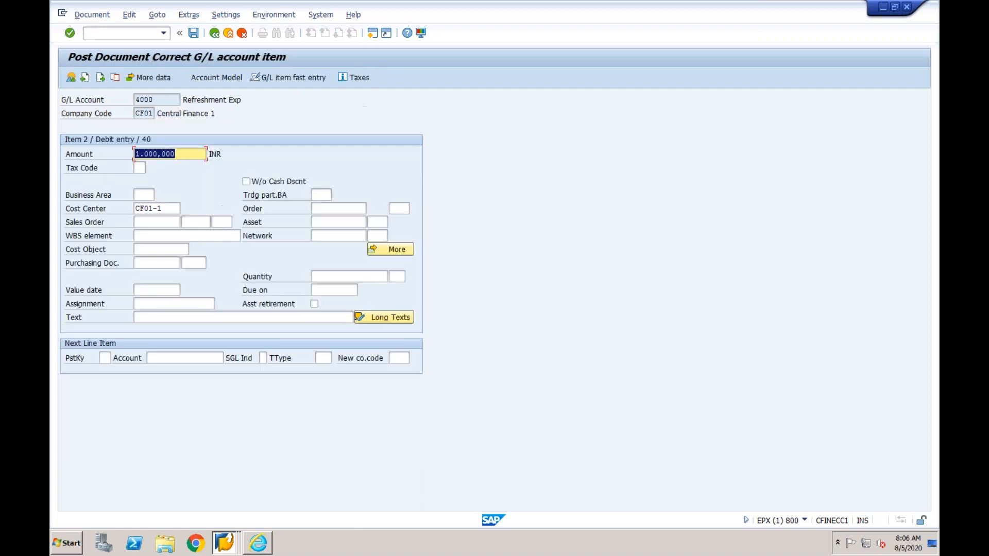
{"action": "left_click", "coordinate": [168, 209]}
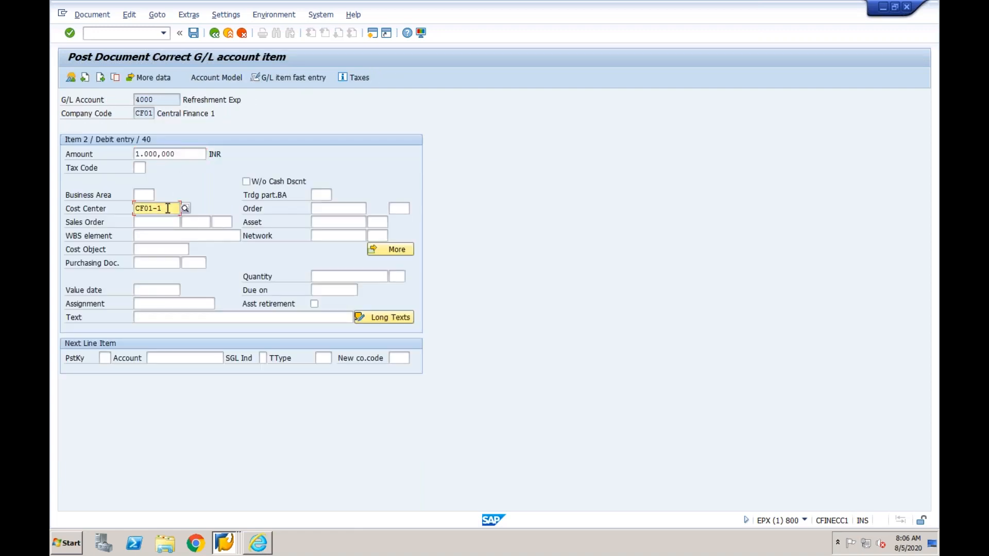
{"action": "key", "text": "BackSpace"}
{"action": "type", "text": "2"}
{"action": "key", "text": "Return"}
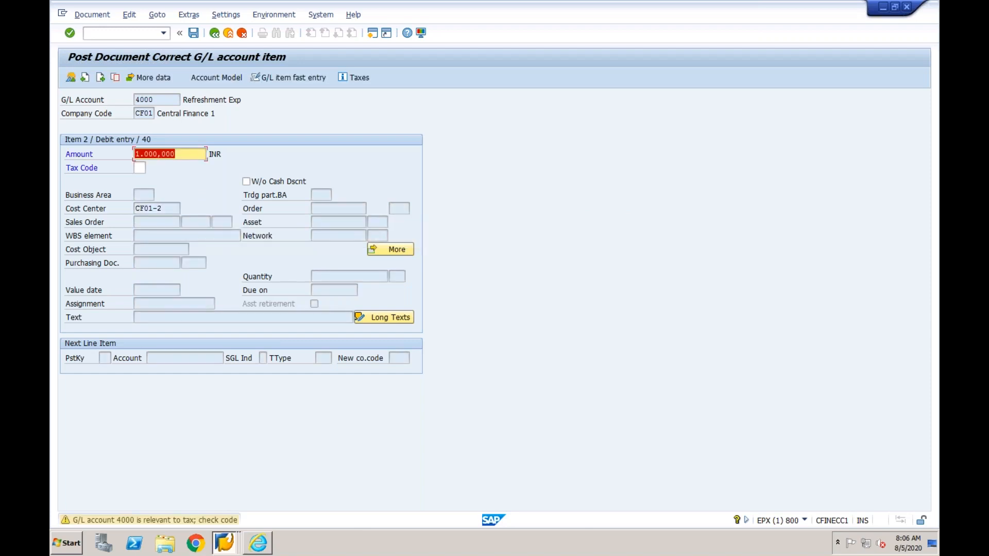
Start a new G/L account document with transaction FB50, using document date 05.08.2020 and reference Test
{"action": "left_click", "coordinate": [125, 34]}
{"action": "type", "text": "/nfb50"}
{"action": "key", "text": "Return"}
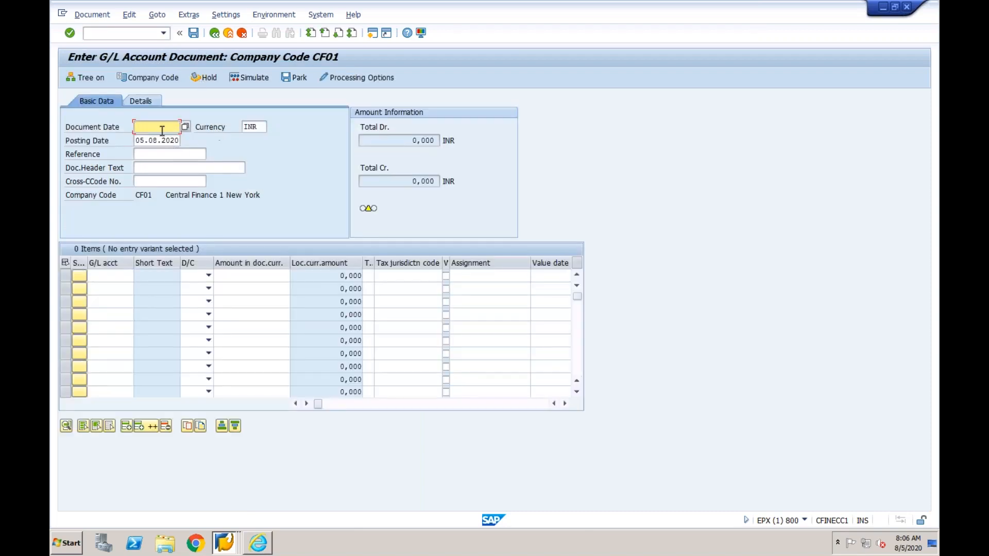
{"action": "type", "text": "05082020"}
{"action": "left_click", "coordinate": [166, 155]}
{"action": "type", "text": "Test"}
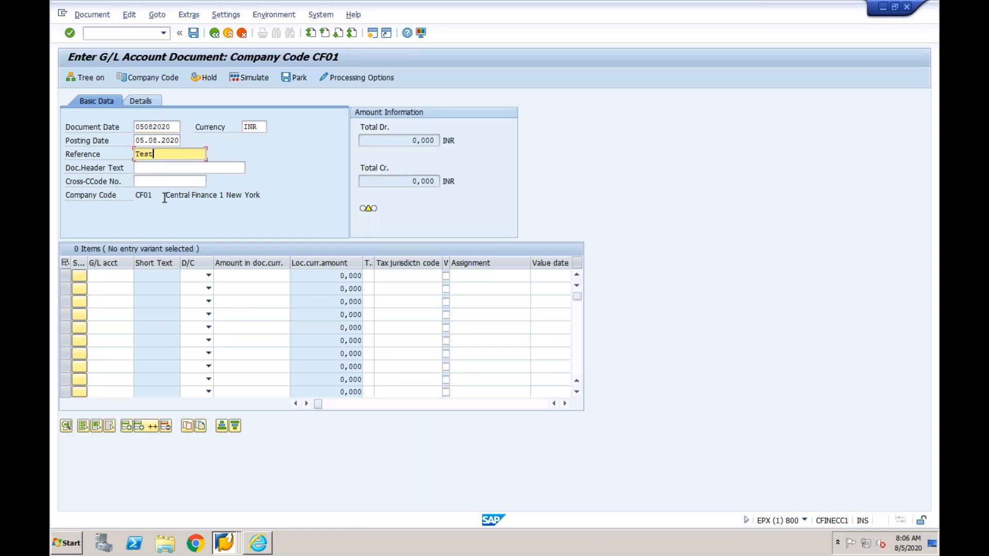
Enter G/L account 2000 (Bank) on the first line and 4003 (Travel Exp) on the second line
{"action": "left_click", "coordinate": [114, 275]}
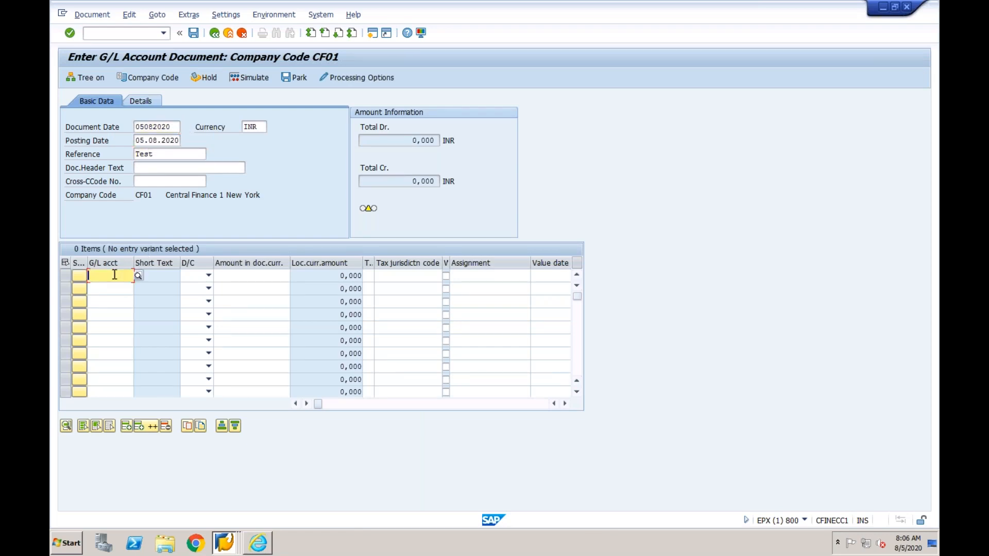
{"action": "type", "text": "2000"}
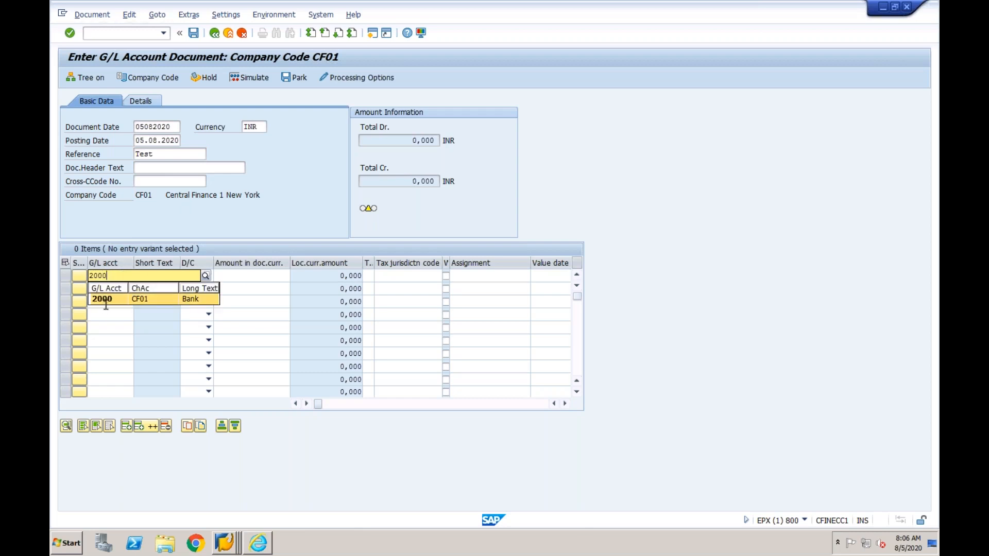
{"action": "left_click", "coordinate": [106, 299]}
{"action": "left_click", "coordinate": [99, 288]}
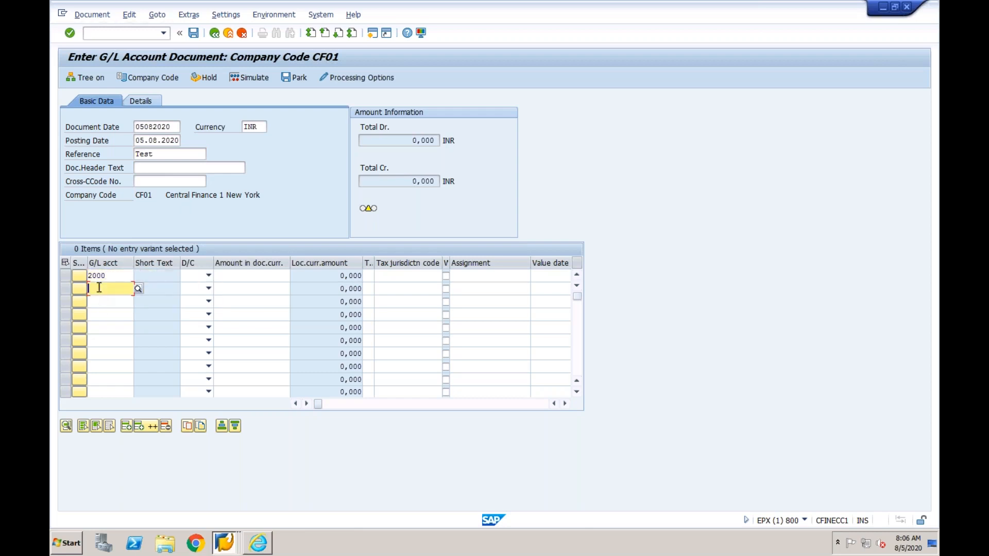
{"action": "type", "text": "4003"}
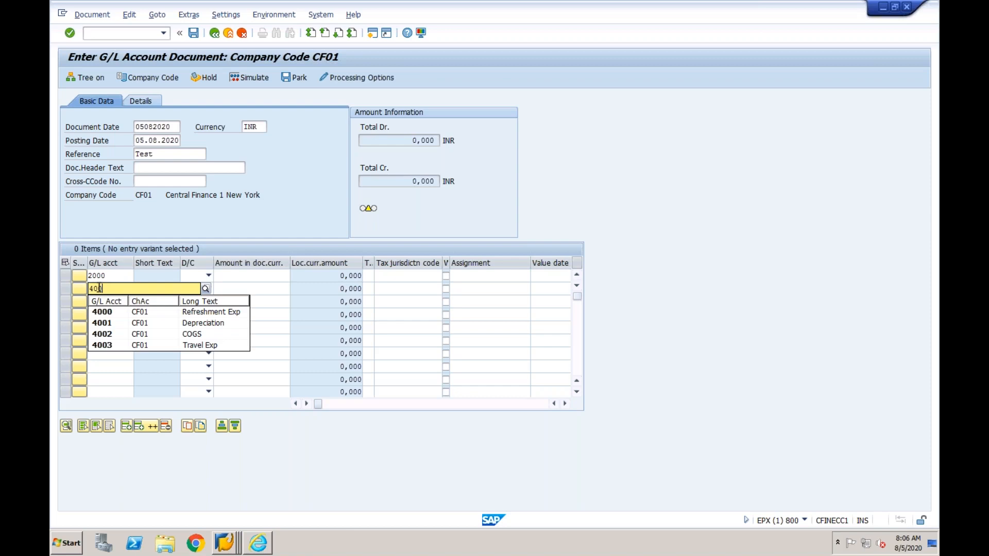
{"action": "left_click", "coordinate": [107, 345]}
Make the 2000 line a credit and the 4003 line a debit, each with an amount of 10000
{"action": "left_click", "coordinate": [199, 276]}
{"action": "left_click", "coordinate": [198, 294]}
{"action": "left_click", "coordinate": [206, 289]}
{"action": "left_click", "coordinate": [193, 311]}
{"action": "left_click", "coordinate": [239, 280]}
{"action": "type", "text": "10000"}
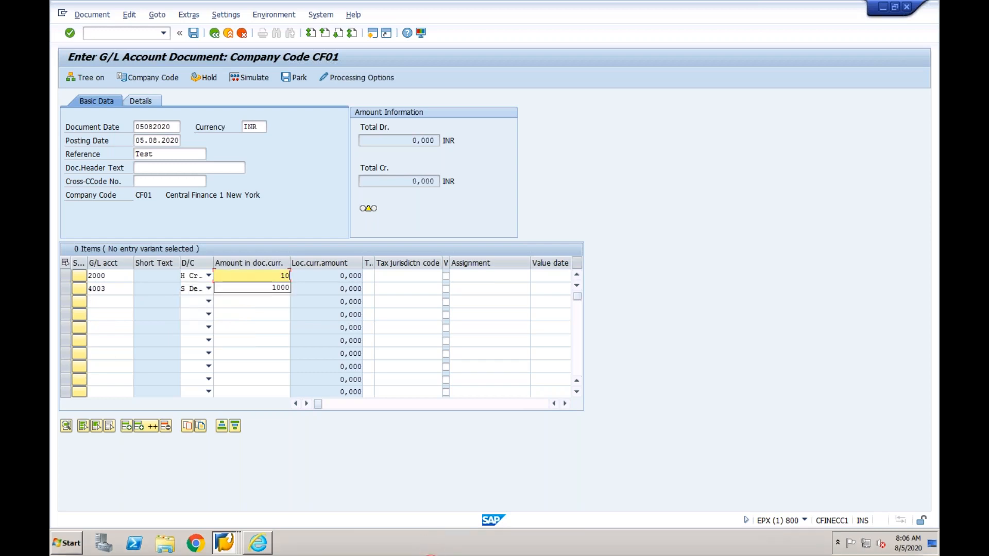
{"action": "left_click", "coordinate": [260, 286]}
{"action": "type", "text": "0000"}
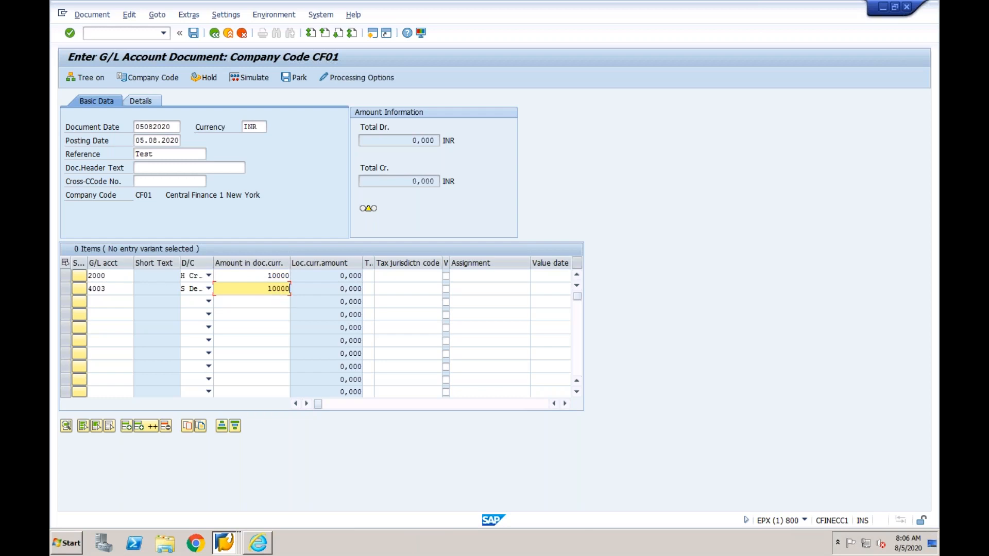
Assign cost center CF01-2 to the 4003 line item
{"action": "key", "text": "Tab"}
{"action": "key", "text": "Tab"}
{"action": "key", "text": "Tab"}
{"action": "key", "text": "Tab"}
{"action": "key", "text": "Tab"}
{"action": "key", "text": "Tab"}
{"action": "key", "text": "Tab"}
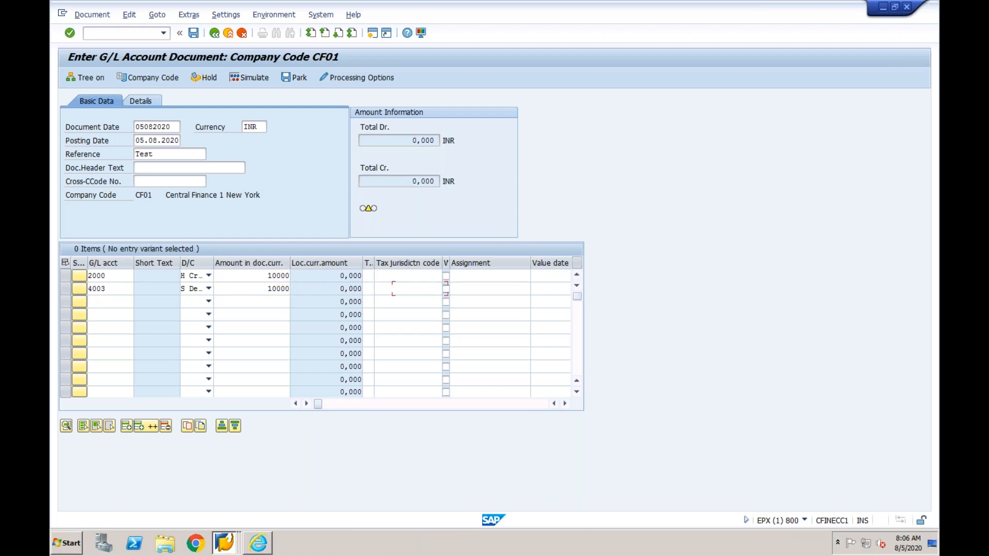
{"action": "key", "text": "Tab"}
{"action": "key", "text": "Tab"}
{"action": "key", "text": "Tab"}
{"action": "key", "text": "Tab"}
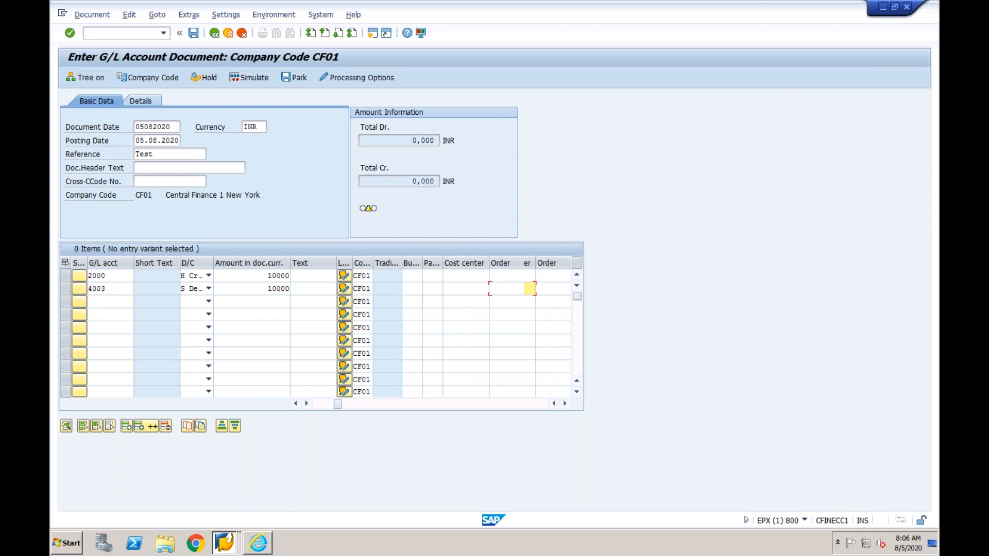
{"action": "key", "text": "shift+Tab"}
{"action": "type", "text": "cf"}
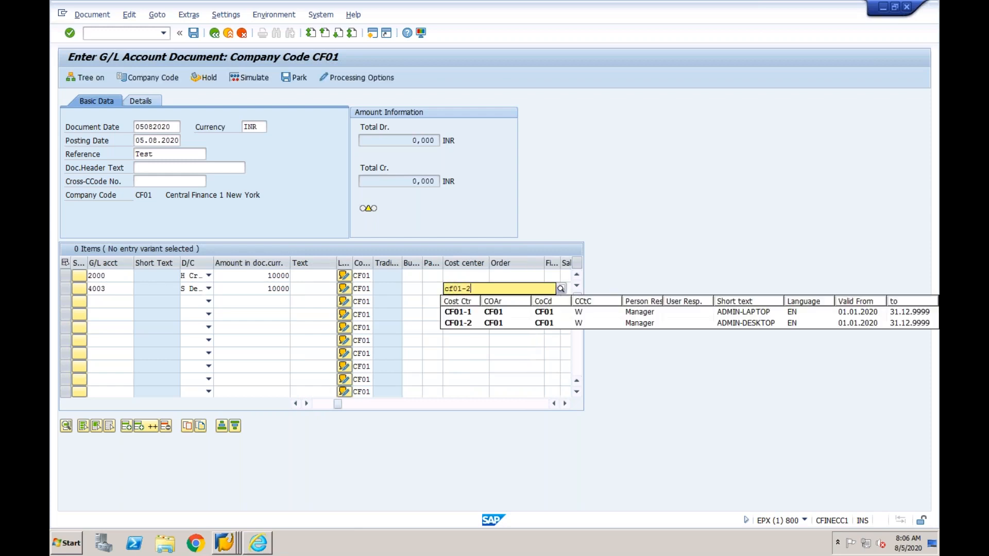
{"action": "type", "text": "01-2"}
Review the 4003 line's amount, account and cost center and try to post the document
{"action": "left_click", "coordinate": [283, 289]}
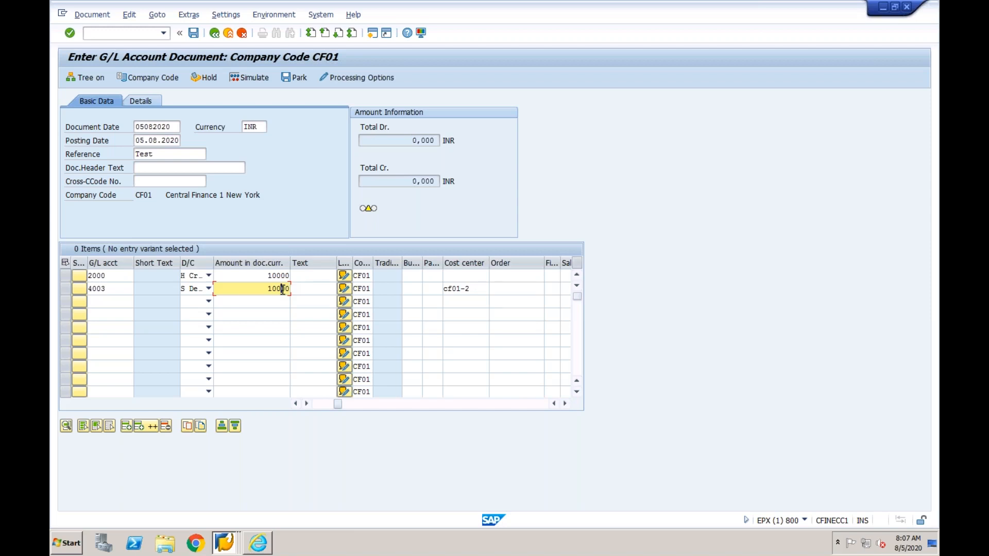
{"action": "left_click", "coordinate": [119, 290]}
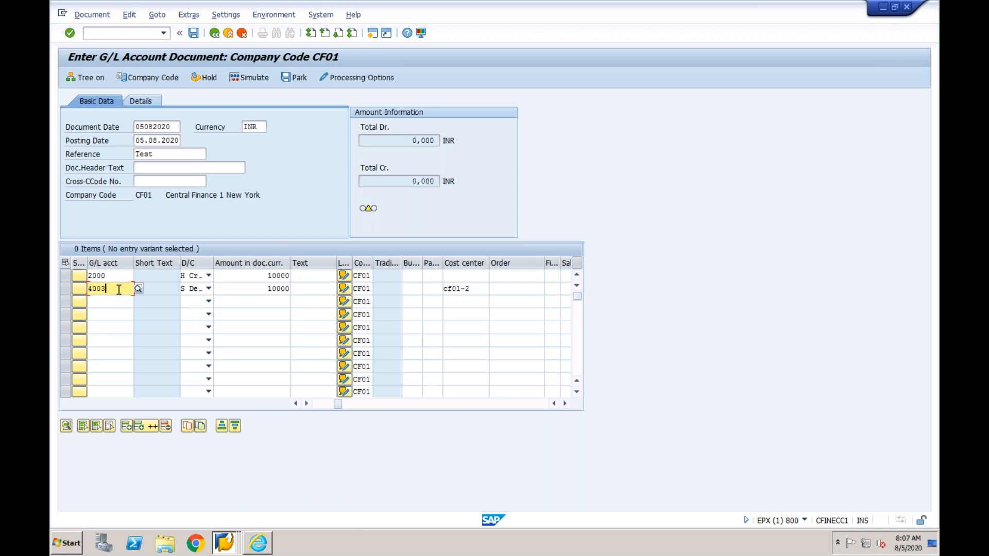
{"action": "left_click", "coordinate": [480, 288]}
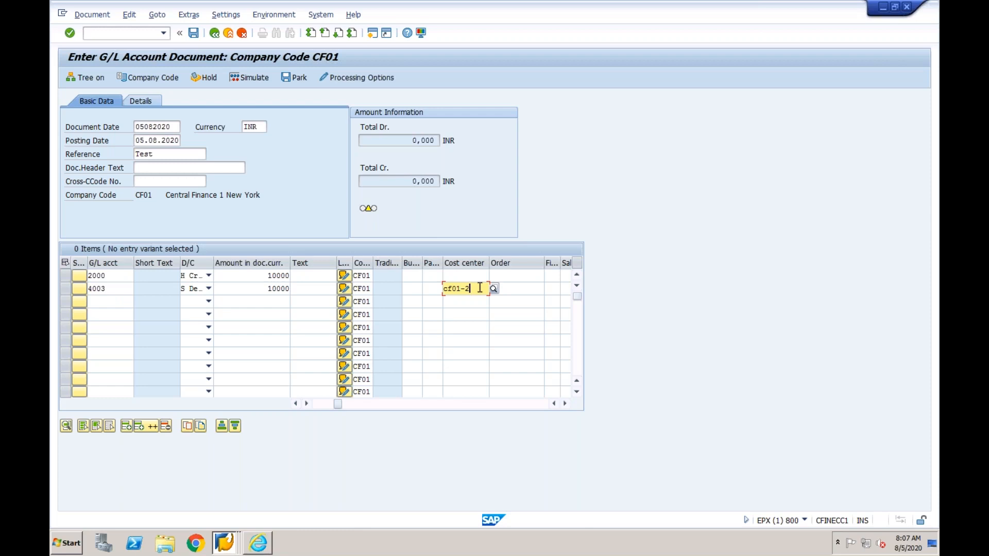
{"action": "left_click", "coordinate": [193, 32]}
{"action": "left_click", "coordinate": [194, 33]}
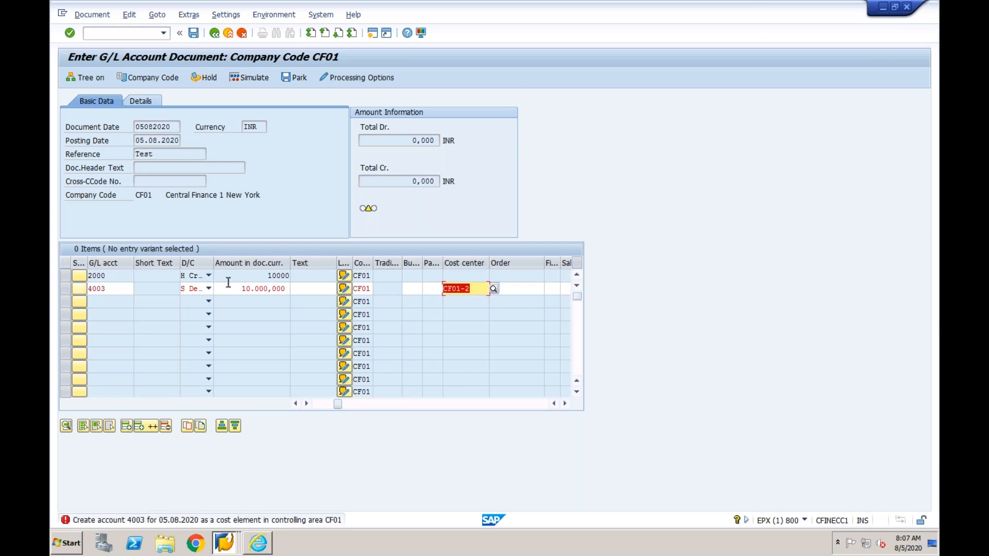
{"action": "left_click", "coordinate": [115, 287]}
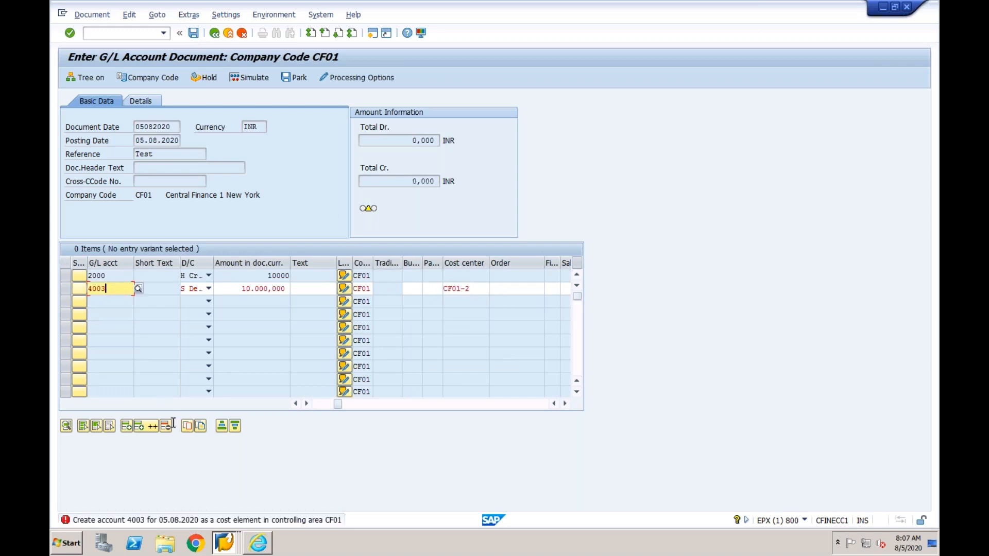
In the replication cockpit session, open G/L account 4003 with transaction FS00 and start creating its cost element
{"action": "left_click", "coordinate": [220, 538]}
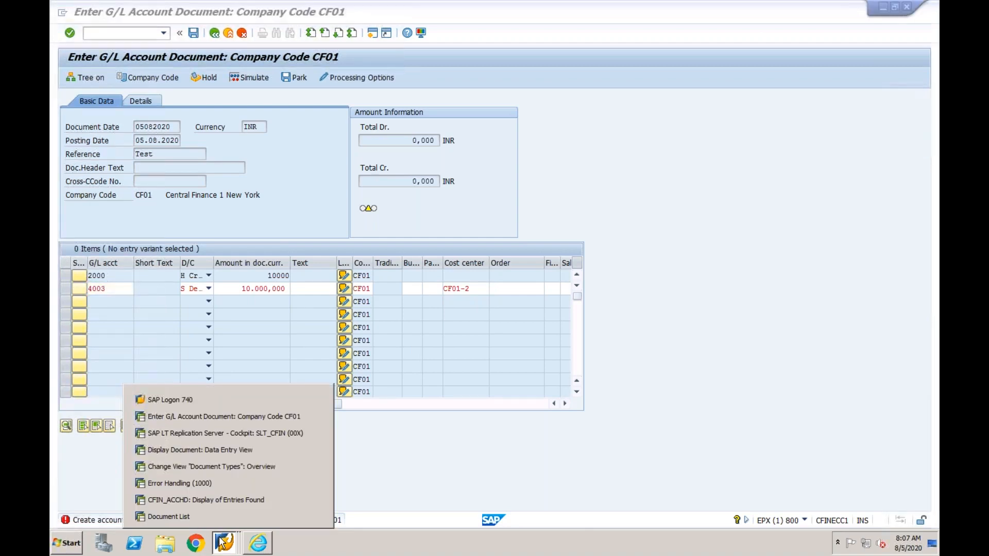
{"action": "left_click", "coordinate": [224, 434]}
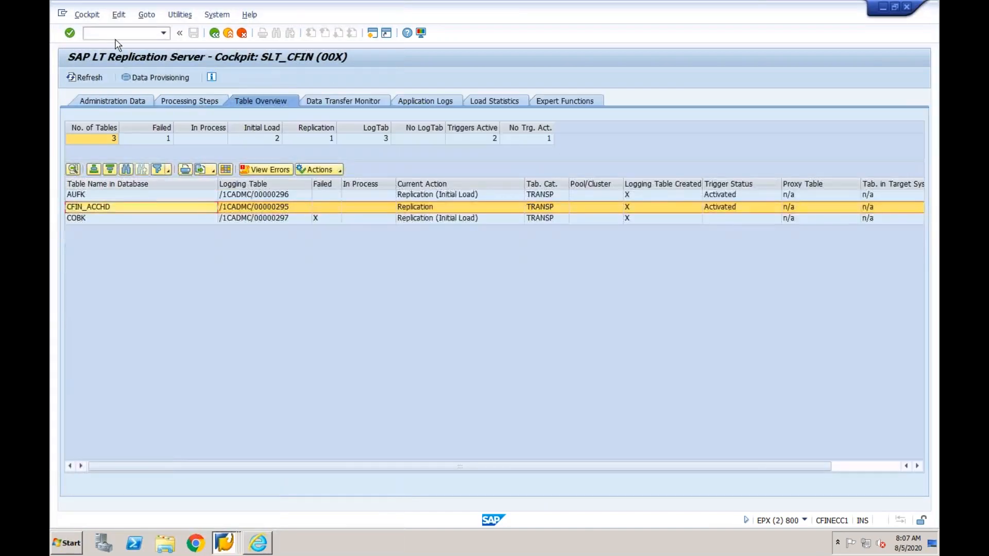
{"action": "type", "text": "/nfs00"}
{"action": "key", "text": "Return"}
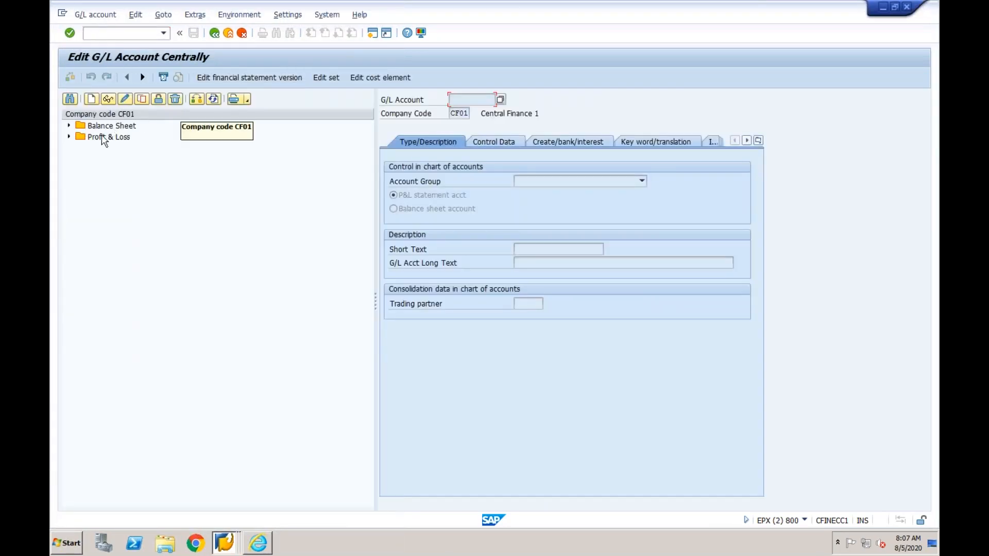
{"action": "left_click", "coordinate": [69, 137]}
{"action": "double_click", "coordinate": [106, 192]}
{"action": "left_click", "coordinate": [369, 78]}
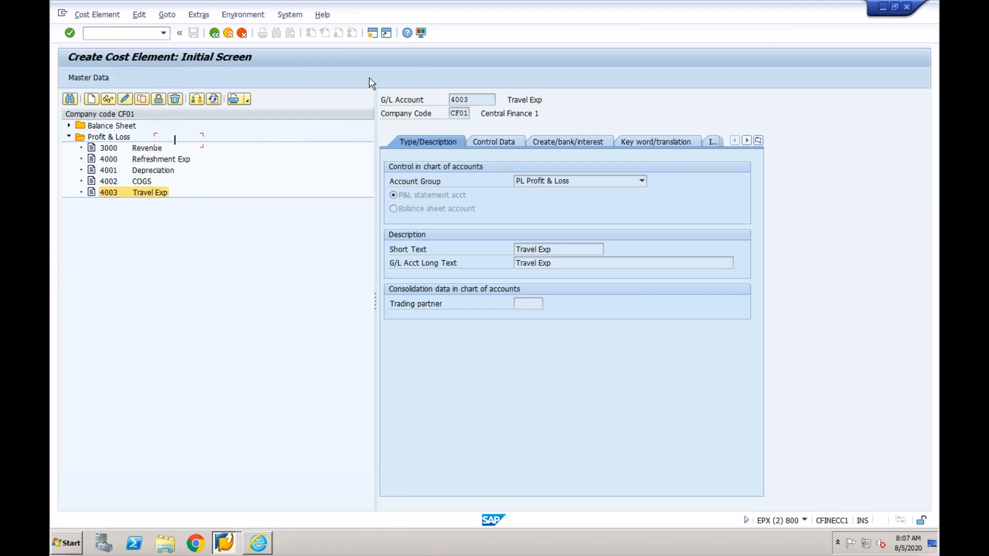
{"action": "key", "text": "Return"}
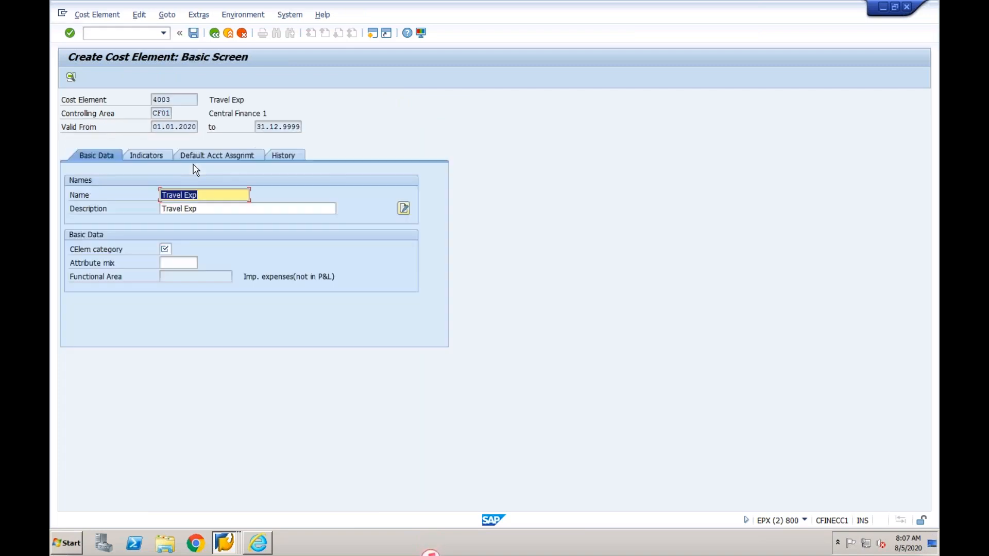
Set the Travel Exp cost element's category to 1 (Primary costs/cost-reducing revenues) and save it
{"action": "left_click", "coordinate": [166, 249]}
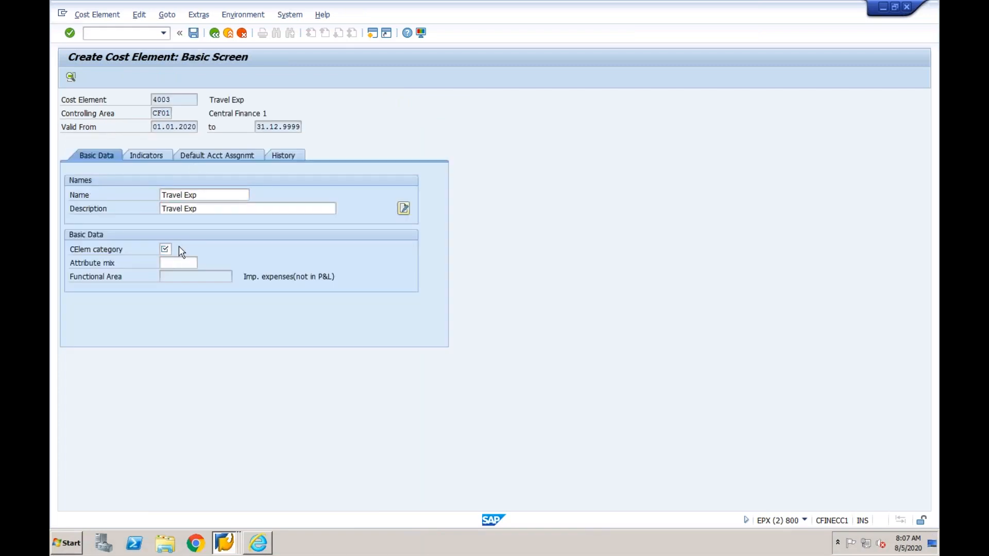
{"action": "double_click", "coordinate": [343, 99]}
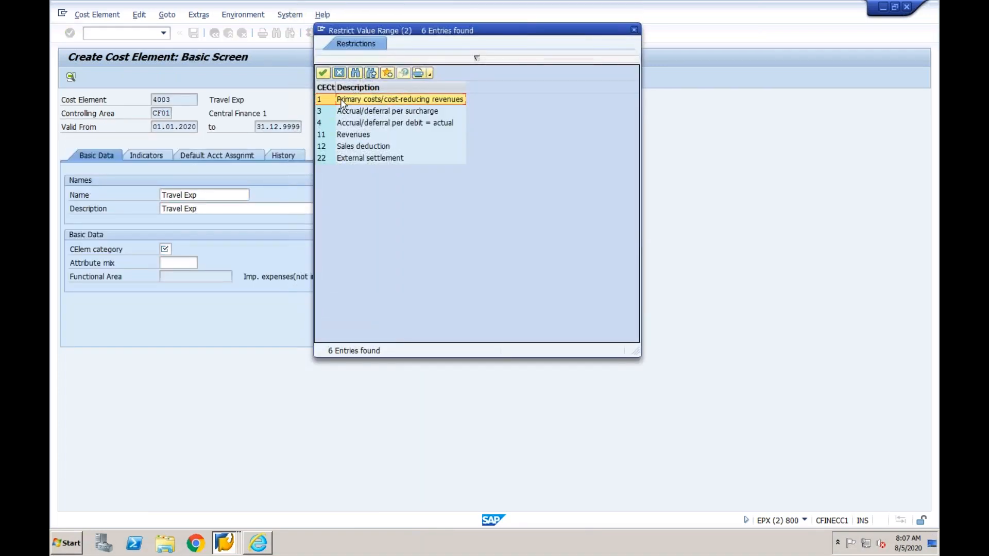
{"action": "left_click", "coordinate": [193, 33]}
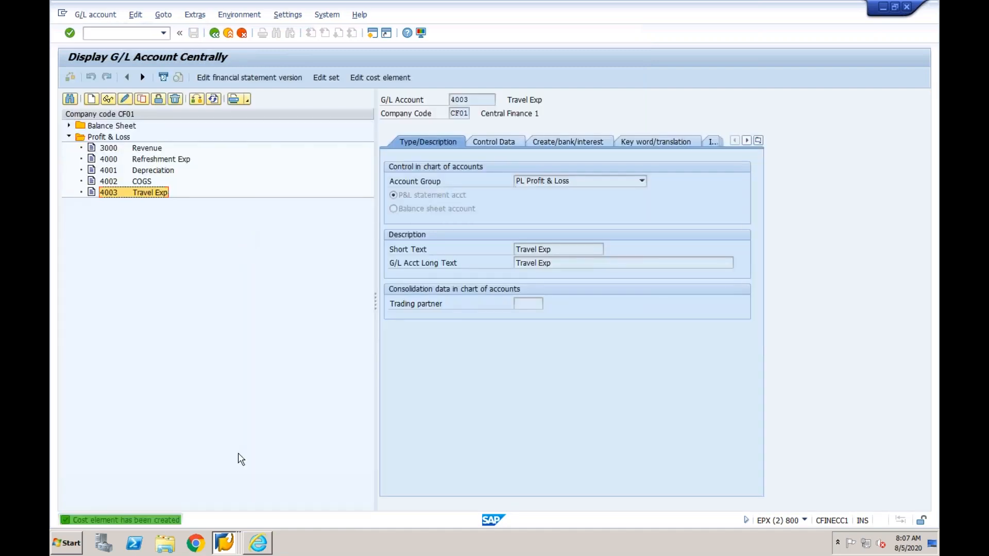
Return to the G/L account document entry session and try again to post the document
{"action": "right_click", "coordinate": [224, 543]}
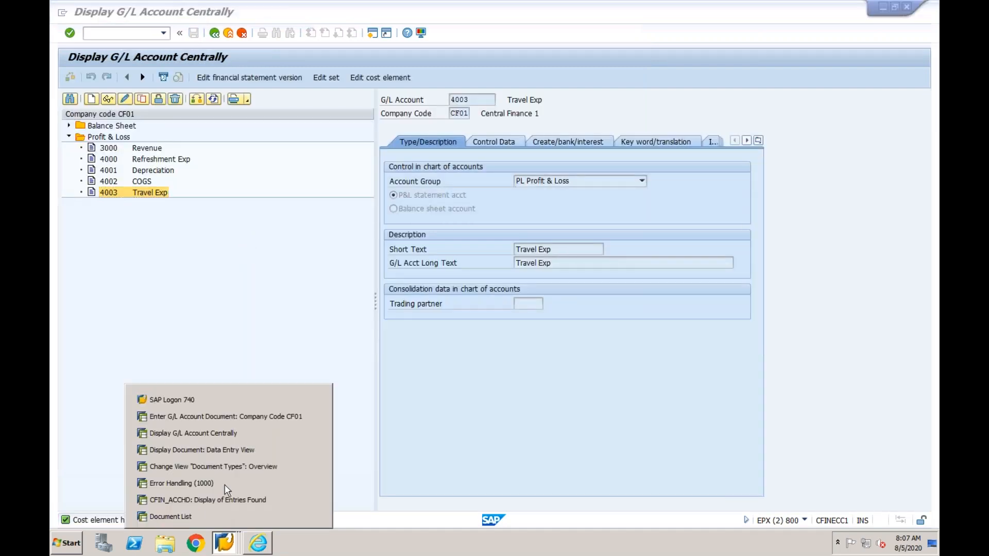
{"action": "left_click", "coordinate": [240, 415]}
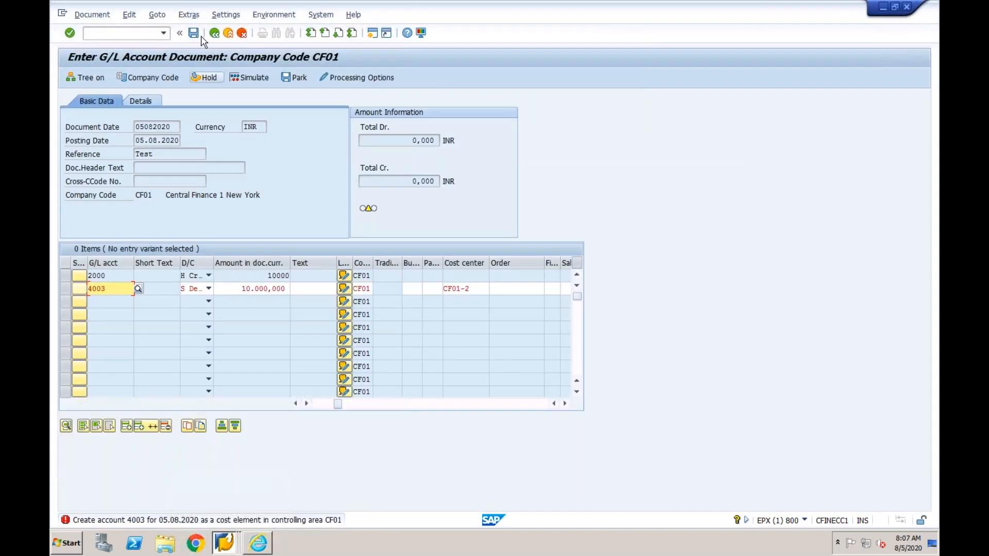
{"action": "left_click", "coordinate": [196, 36]}
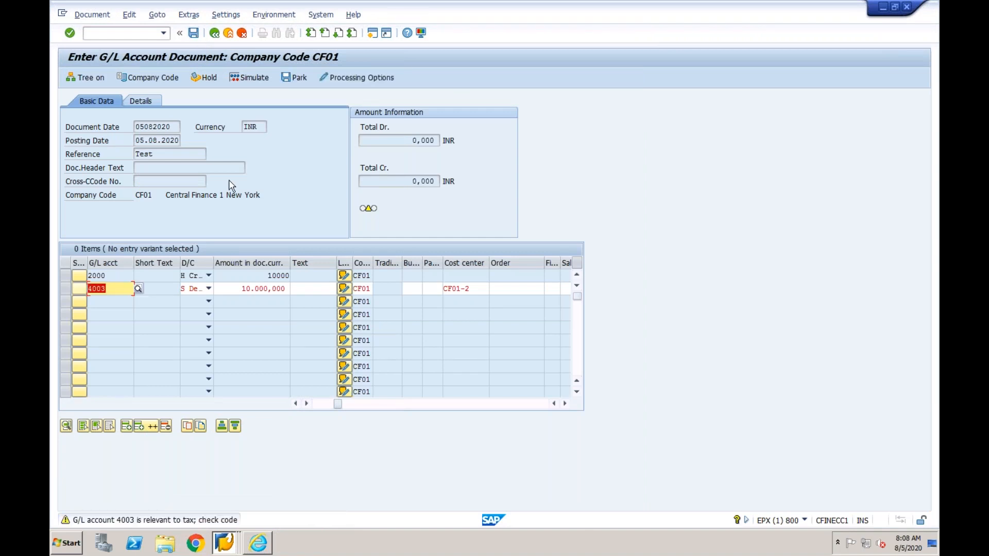
{"action": "key", "text": "Return"}
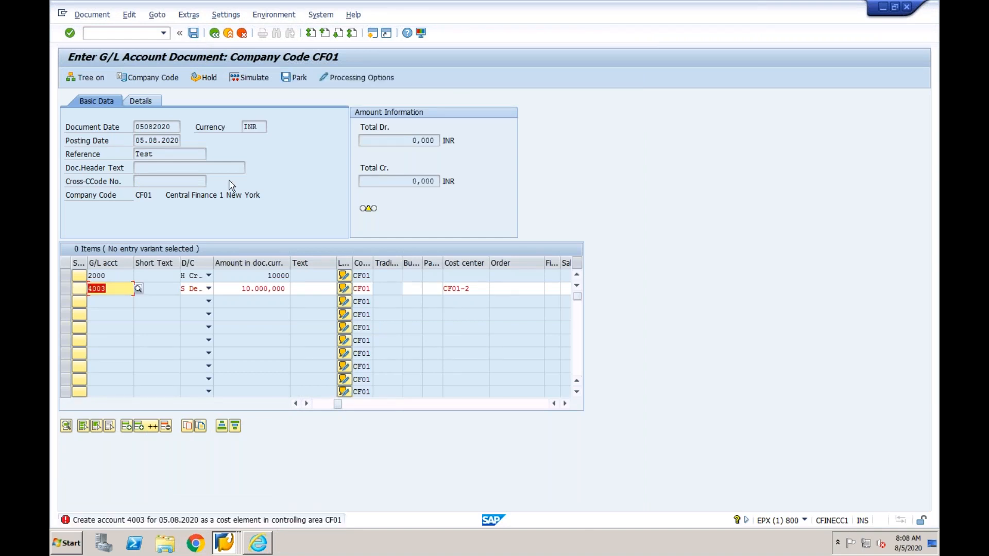
Restart G/L document entry with transaction FB50, using document date 29.07.2020 and reference Test
{"action": "left_click", "coordinate": [137, 33]}
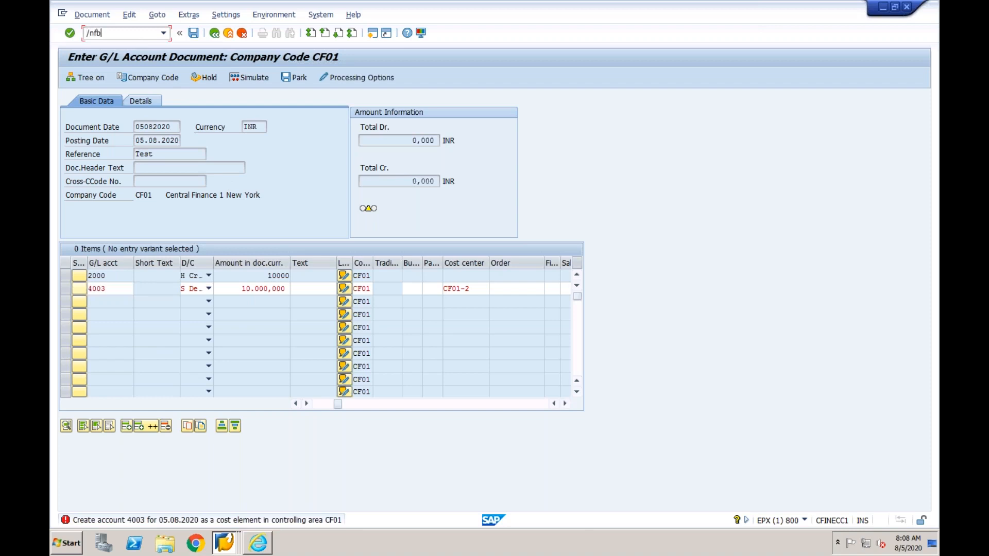
{"action": "type", "text": "/nfb50"}
{"action": "key", "text": "Return"}
{"action": "type", "text": "29072020"}
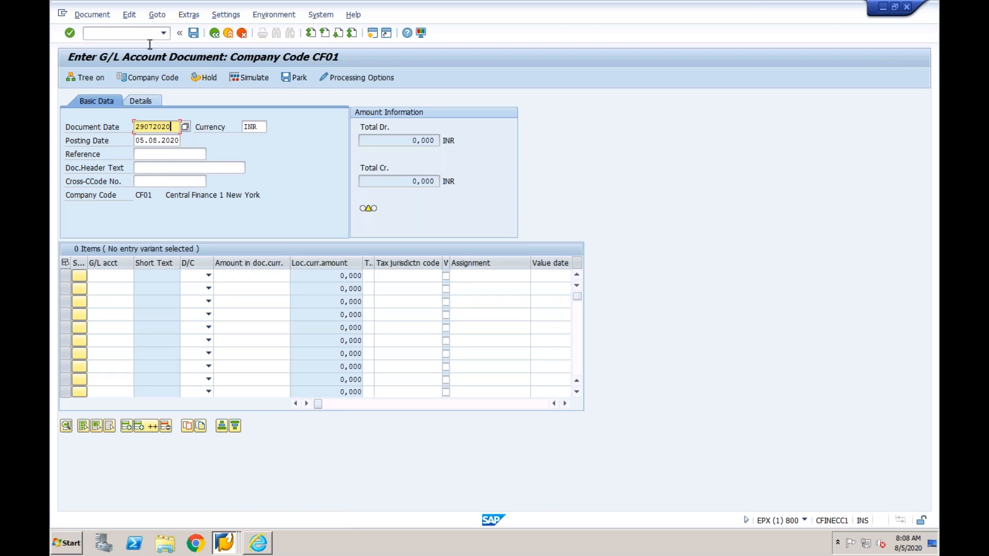
{"action": "left_click", "coordinate": [148, 154]}
{"action": "type", "text": "Test"}
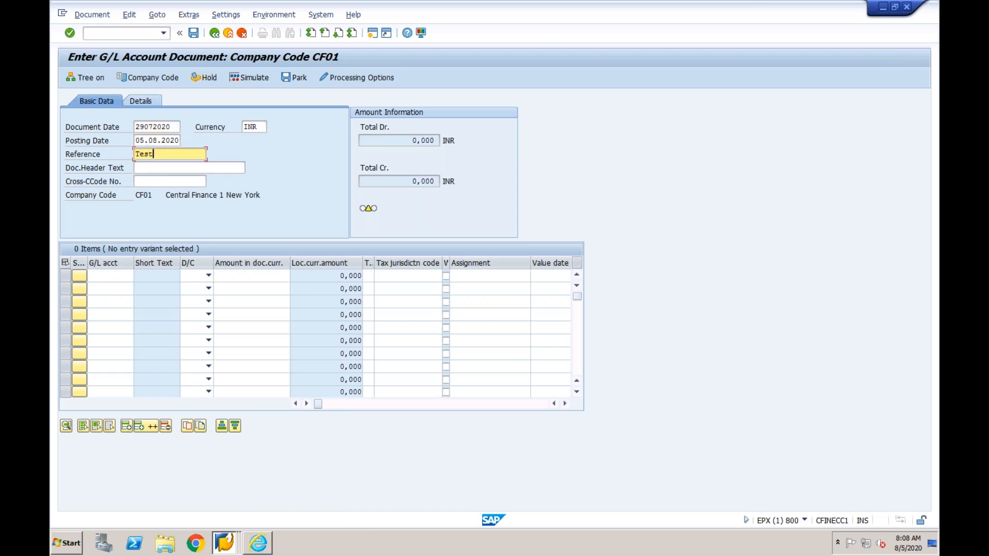
Enter two line items, with G/L account 4003 as debit and G/L account 2000 as credit
{"action": "left_click", "coordinate": [116, 276]}
{"action": "type", "text": "4000"}
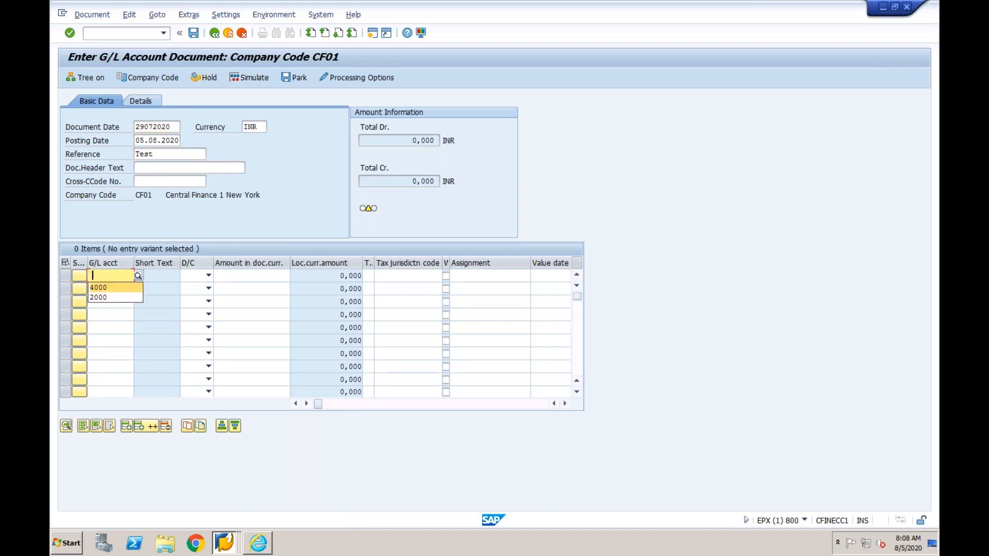
{"action": "key", "text": "BackSpace"}
{"action": "type", "text": "3"}
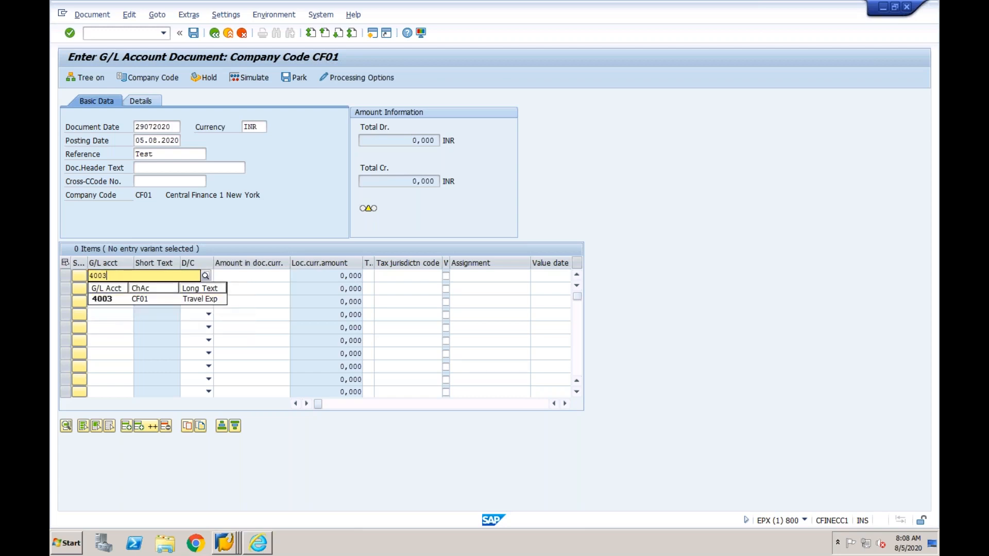
{"action": "left_click", "coordinate": [112, 301]}
{"action": "left_click", "coordinate": [103, 292]}
{"action": "type", "text": "20"}
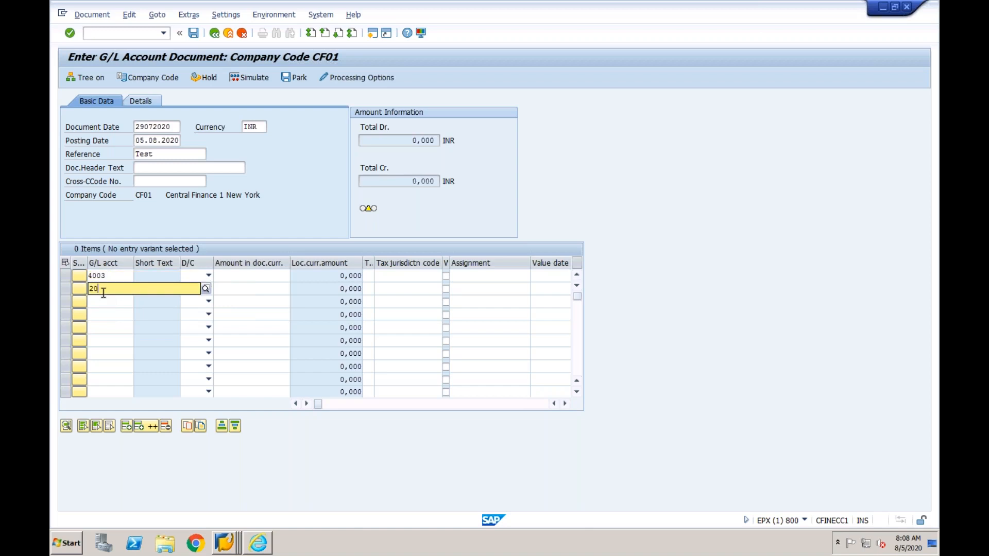
{"action": "type", "text": "00"}
{"action": "left_click", "coordinate": [209, 276]}
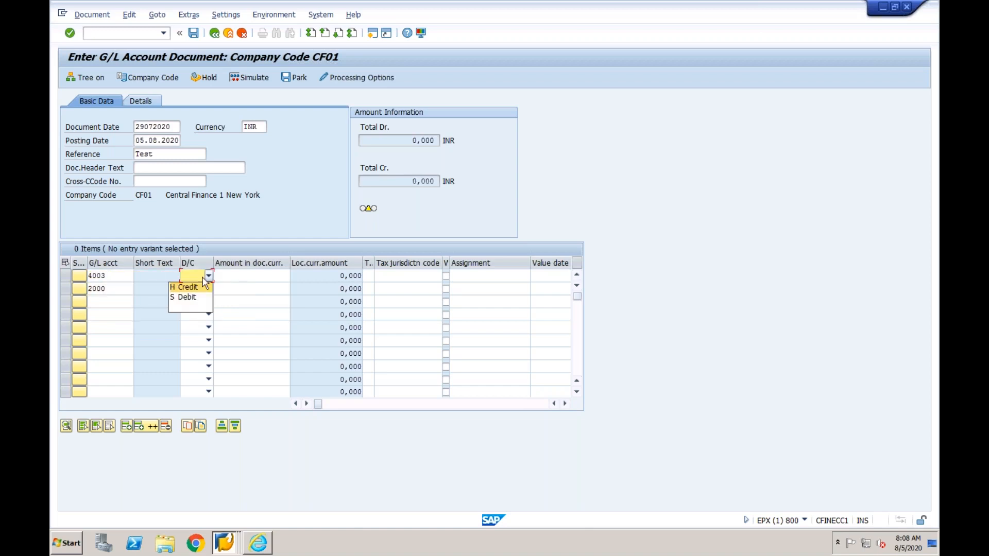
{"action": "left_click", "coordinate": [186, 297]}
{"action": "left_click", "coordinate": [193, 288]}
{"action": "left_click", "coordinate": [188, 299]}
Set the document currency amount to 1000 for both the debit and credit line items
{"action": "left_click", "coordinate": [245, 275]}
{"action": "type", "text": "1000"}
{"action": "key", "text": "Tab"}
{"action": "left_click", "coordinate": [266, 288]}
{"action": "type", "text": "1000"}
Assign cost center CF01-2 to the account 4003 line item, accept the tax warning and post the document
{"action": "key", "text": "Tab"}
{"action": "key", "text": "Tab"}
{"action": "key", "text": "Tab"}
{"action": "key", "text": "Tab"}
{"action": "key", "text": "Tab"}
{"action": "key", "text": "Tab"}
{"action": "key", "text": "Tab"}
{"action": "key", "text": "Tab"}
{"action": "key", "text": "Tab"}
{"action": "key", "text": "Tab"}
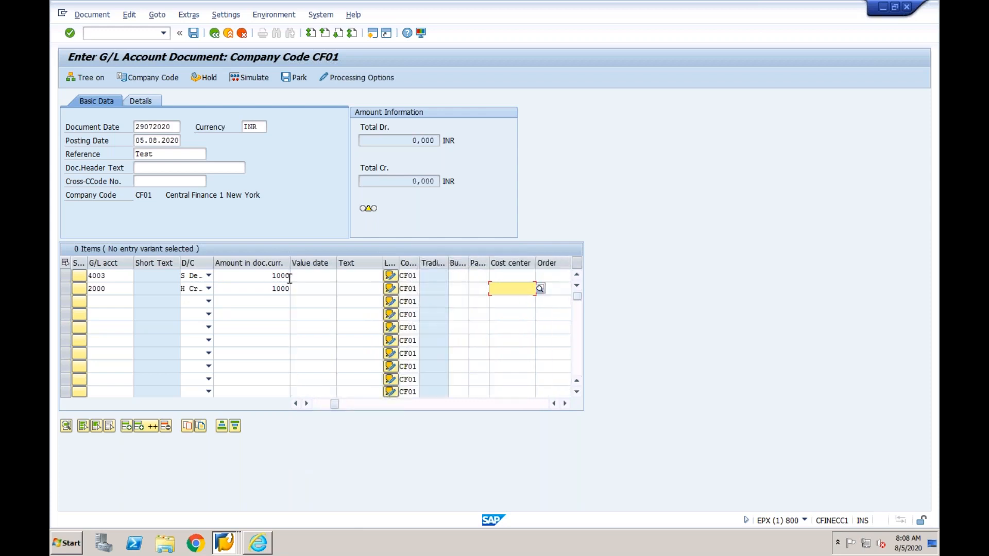
{"action": "left_click", "coordinate": [497, 276]}
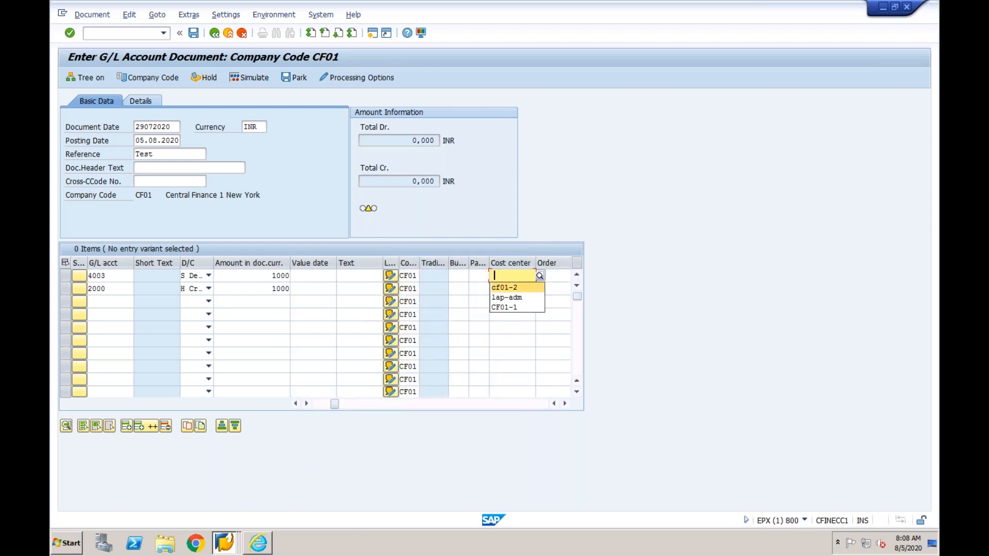
{"action": "type", "text": "CF01-2"}
{"action": "key", "text": "Return"}
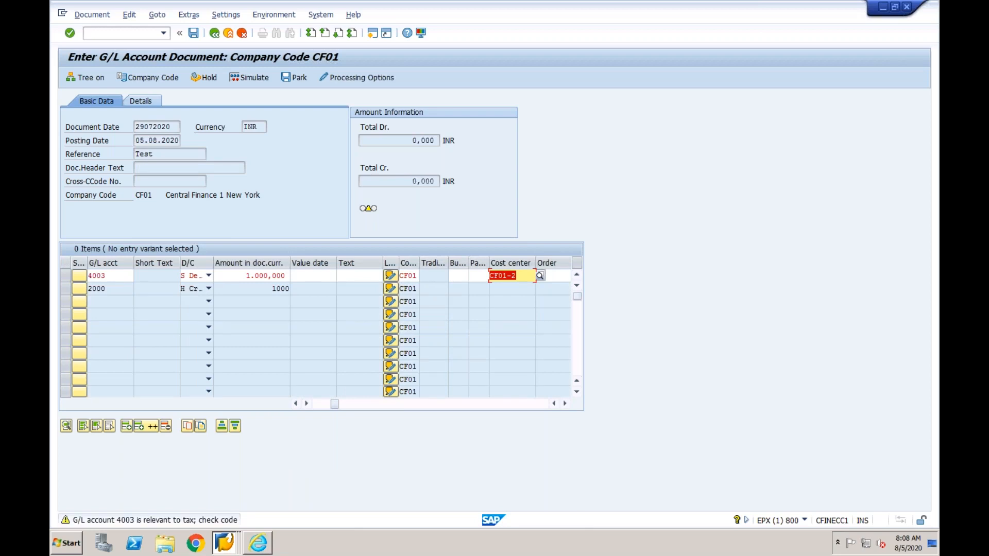
{"action": "key", "text": "Return"}
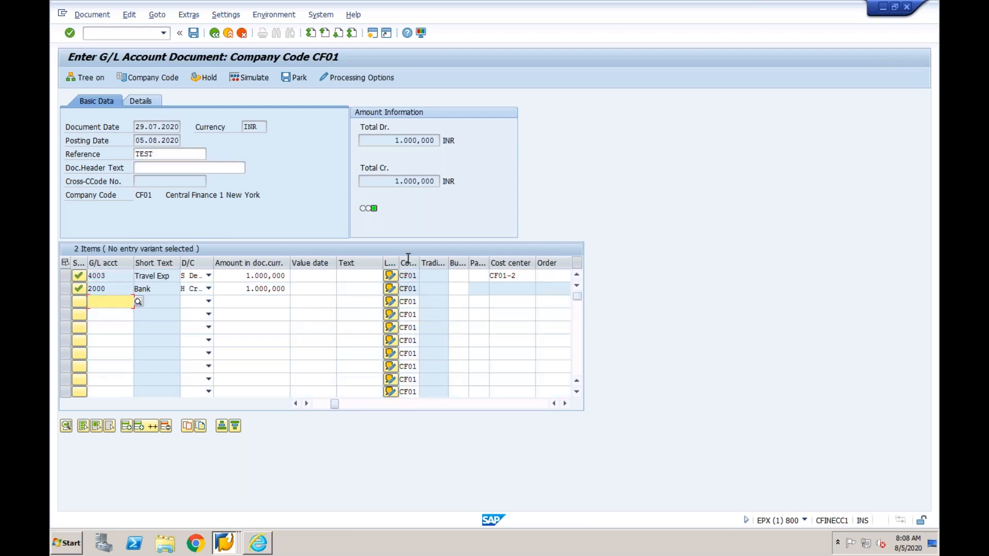
{"action": "left_click", "coordinate": [194, 34]}
{"action": "key", "text": "Return"}
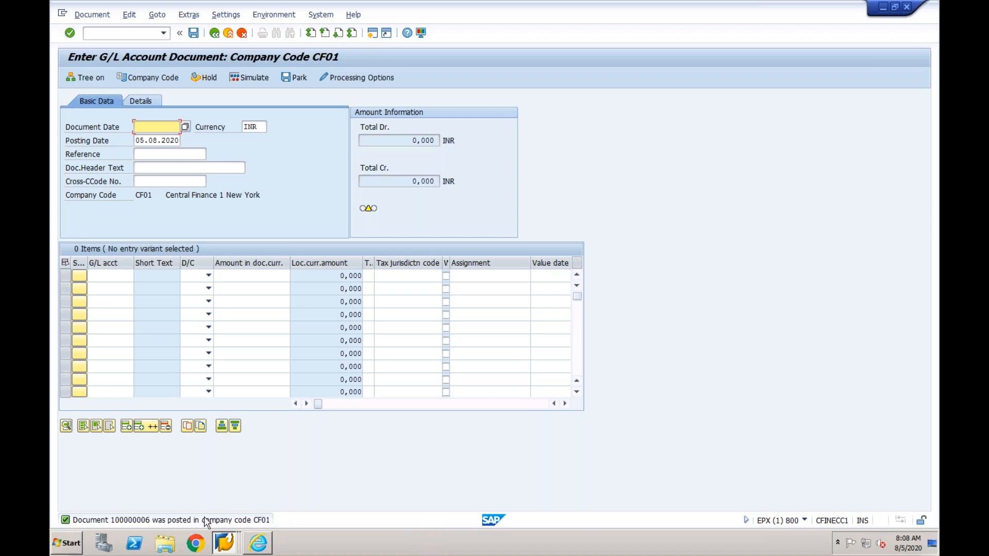
Switch to the Central Finance Document List session and rerun the list for company code CF03 and logical system EPXCLNT800
{"action": "left_click", "coordinate": [227, 544]}
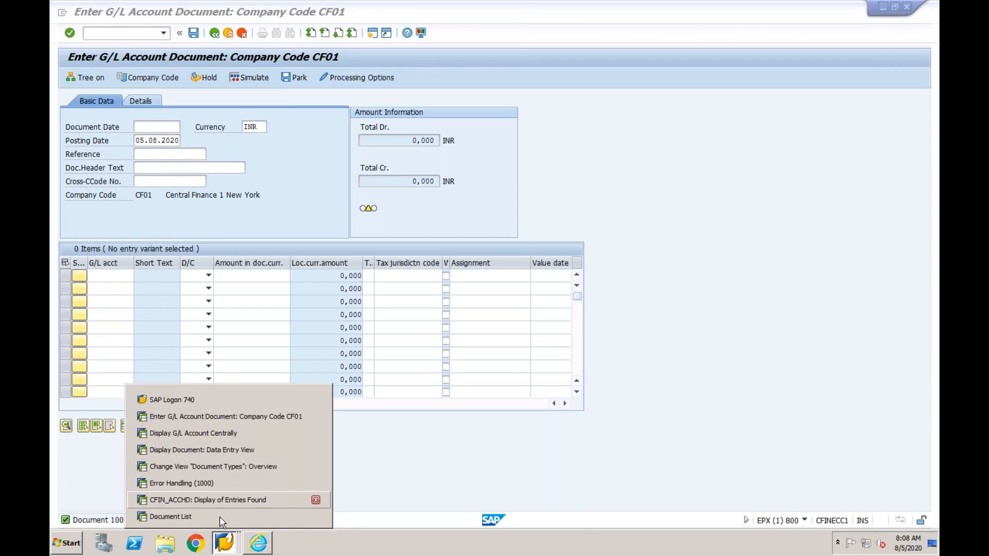
{"action": "left_click", "coordinate": [220, 517]}
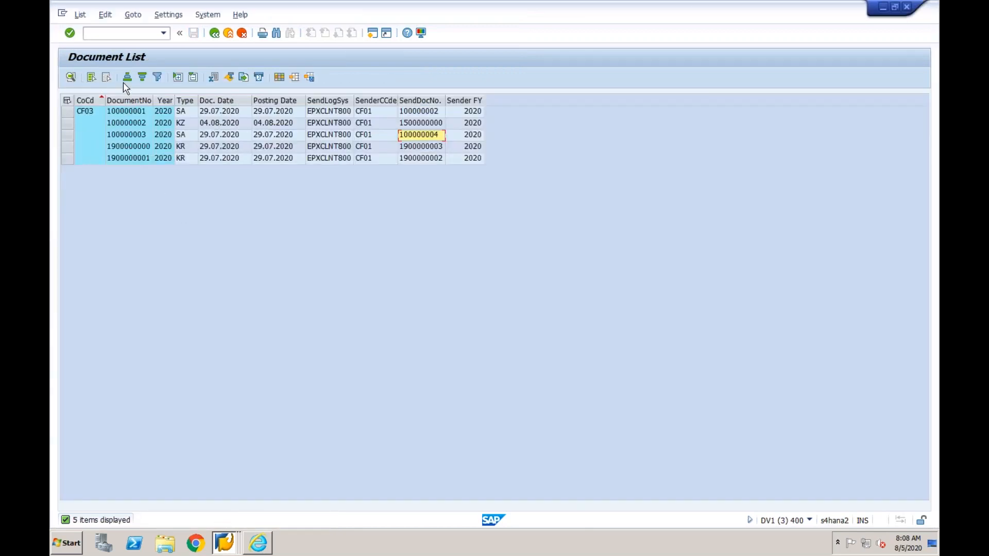
{"action": "left_click", "coordinate": [214, 34]}
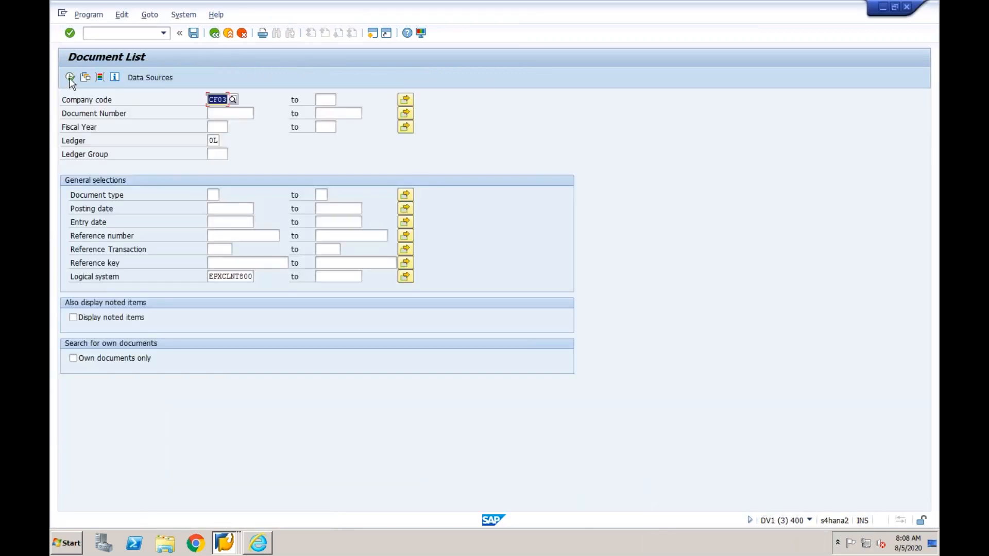
{"action": "left_click", "coordinate": [70, 78]}
{"action": "left_click", "coordinate": [70, 78]}
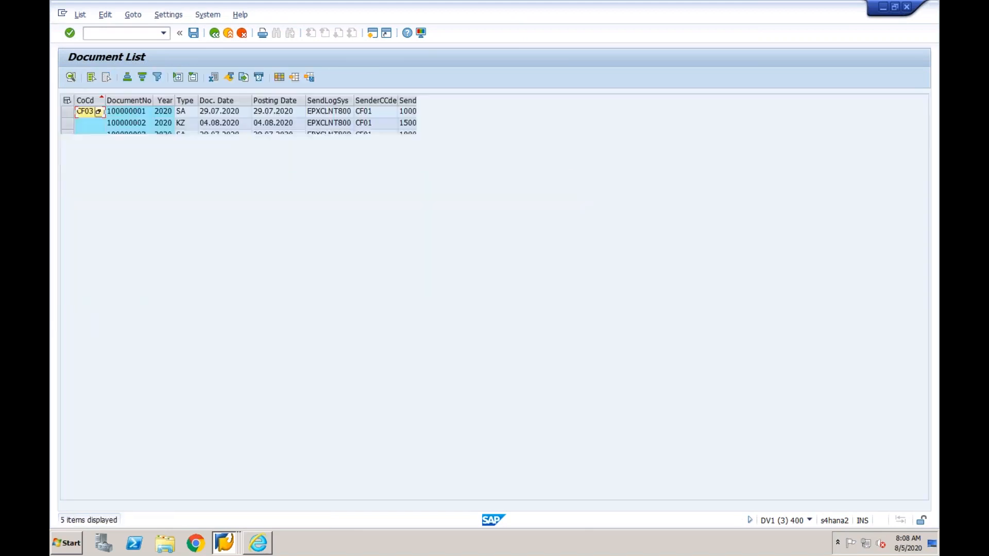
{"action": "left_click", "coordinate": [433, 136]}
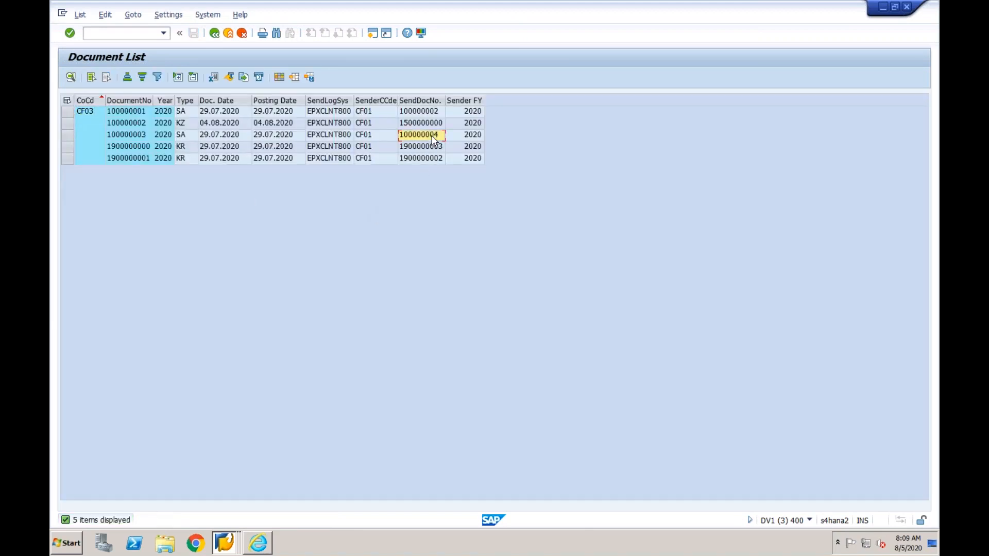
Check the source document display and the newly posted document's number against the Central Finance document list
{"action": "left_click", "coordinate": [229, 545]}
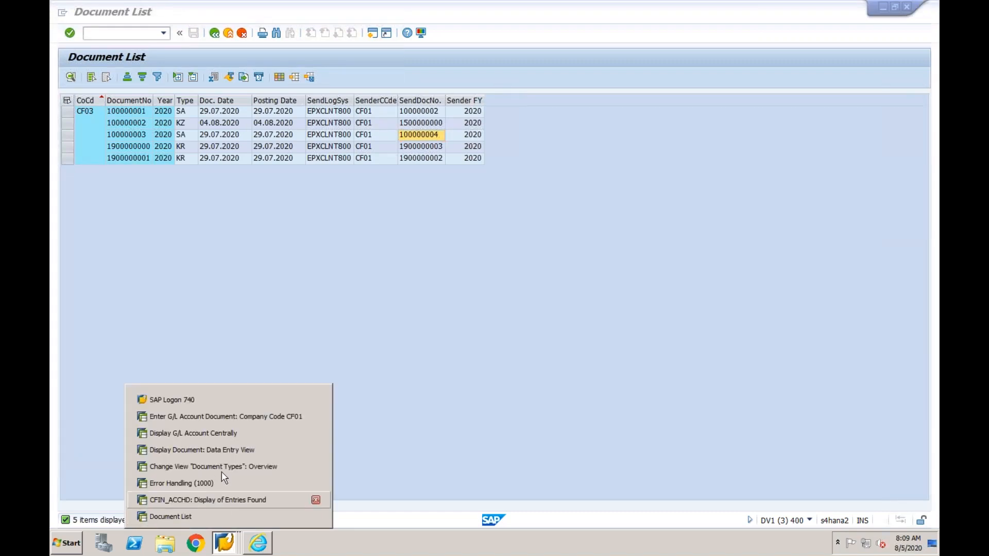
{"action": "left_click", "coordinate": [225, 451]}
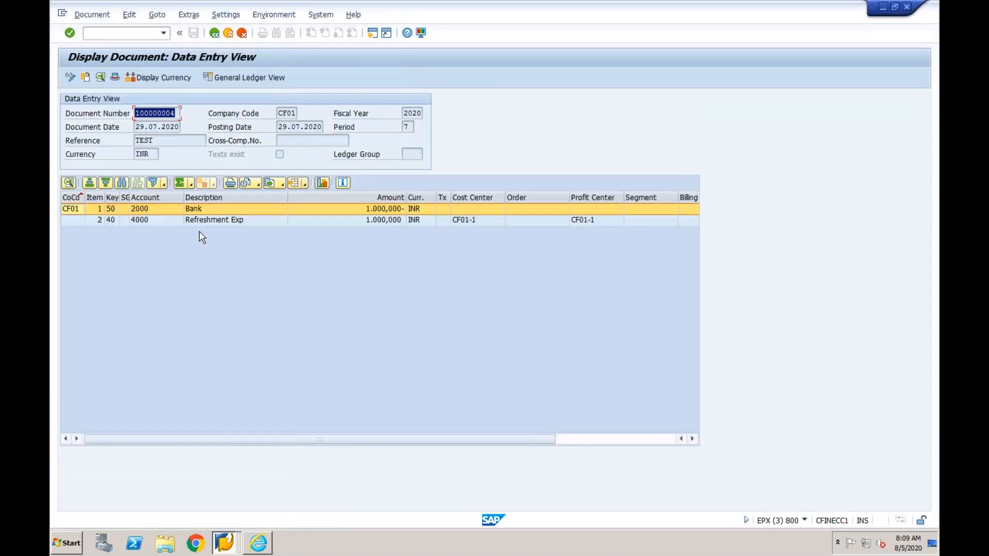
{"action": "left_click", "coordinate": [224, 545]}
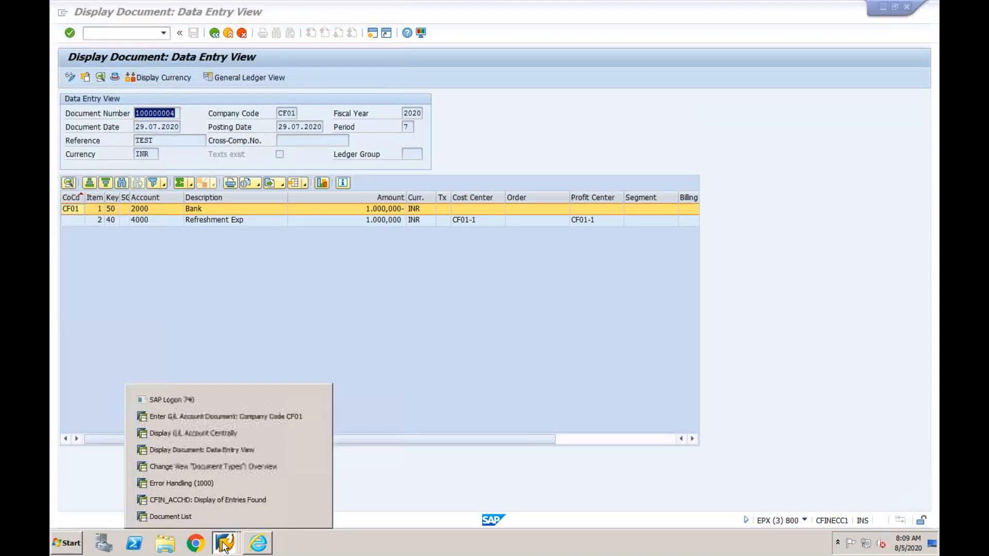
{"action": "left_click", "coordinate": [235, 415]}
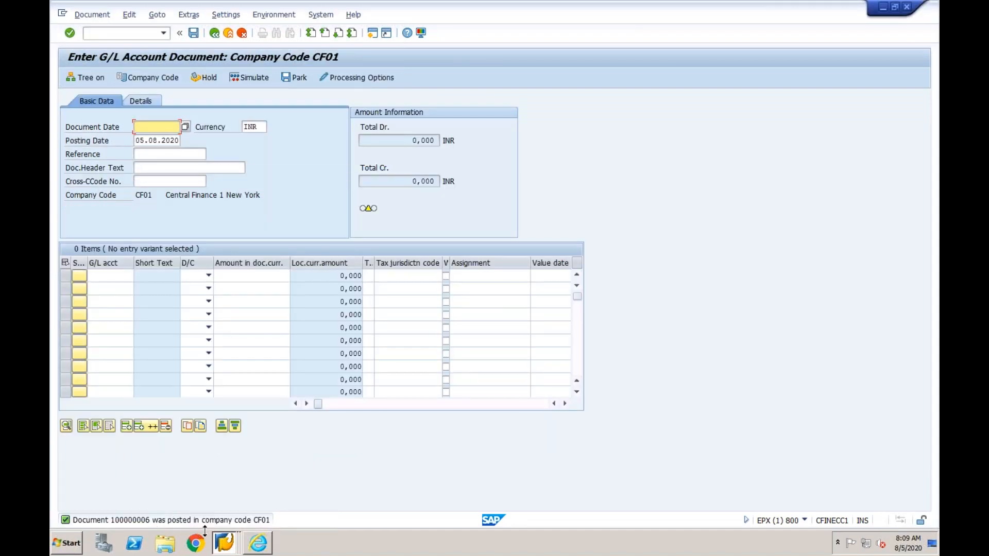
{"action": "left_click", "coordinate": [220, 544]}
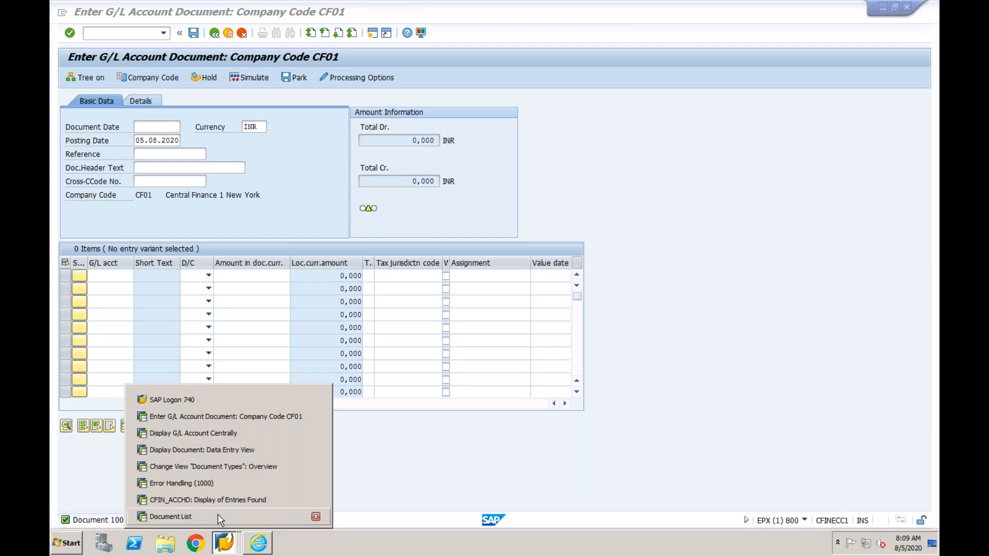
{"action": "left_click", "coordinate": [219, 517]}
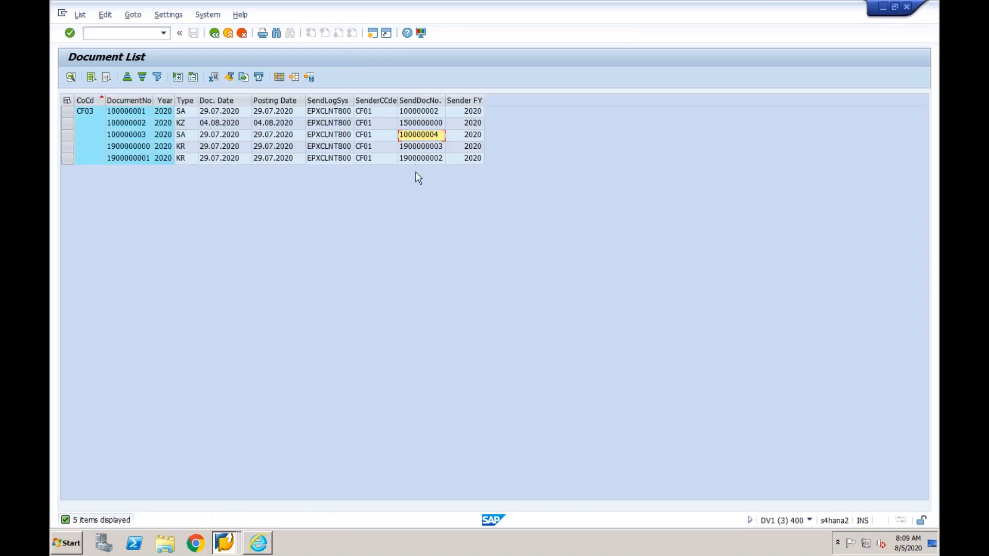
From the Error Handling session, return to the Interface Monitor, refresh it and list the messages of interface Accounting Document AC_DOC/2
{"action": "left_click", "coordinate": [226, 544]}
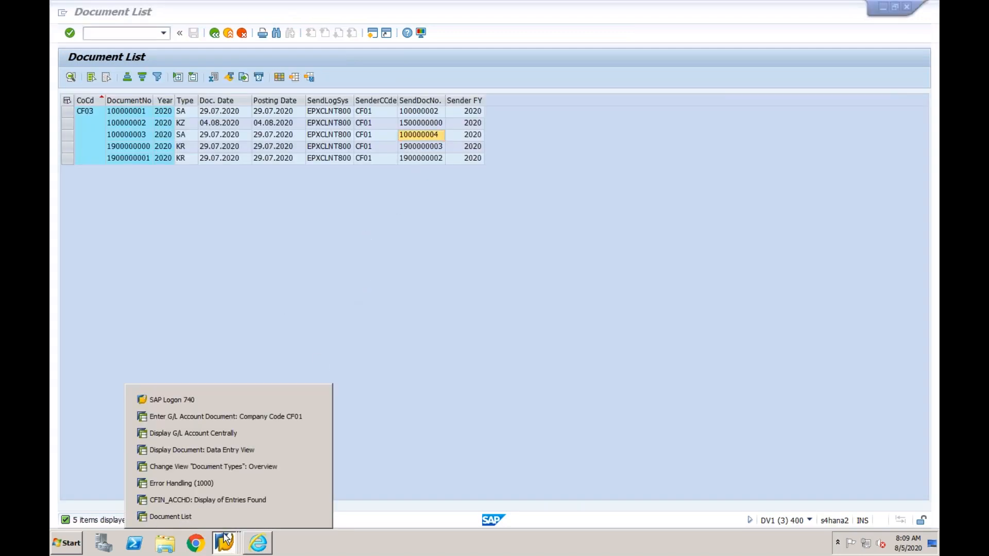
{"action": "left_click", "coordinate": [217, 480]}
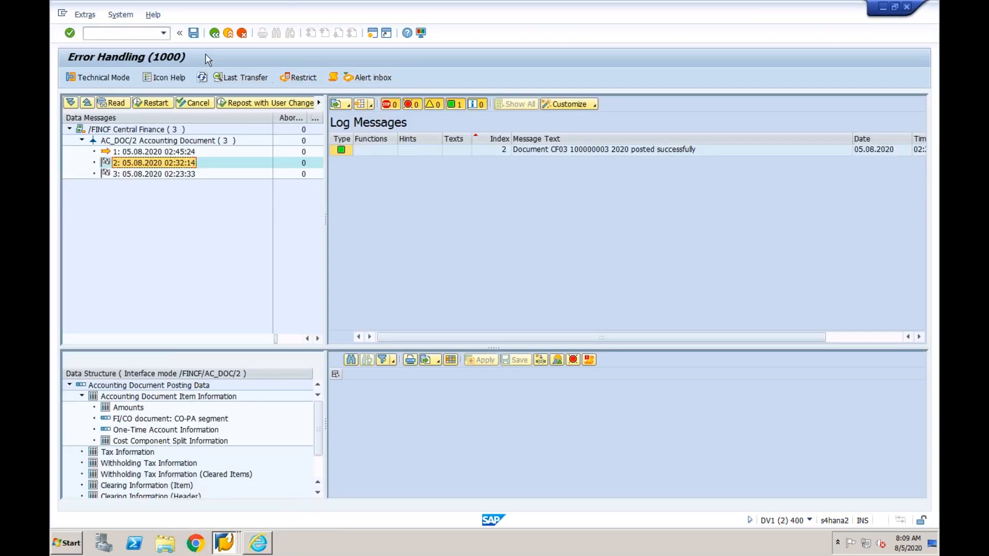
{"action": "left_click", "coordinate": [214, 33]}
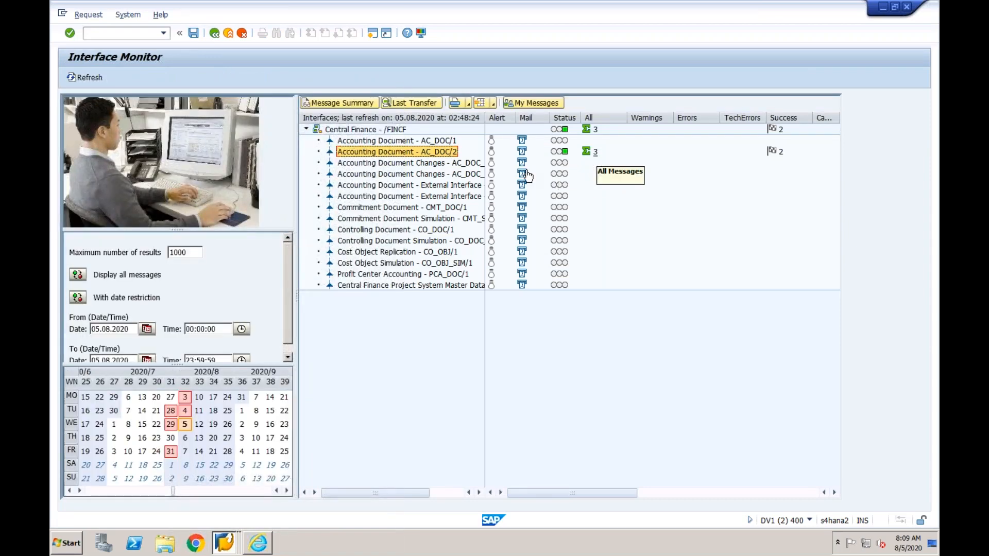
{"action": "left_click", "coordinate": [96, 79]}
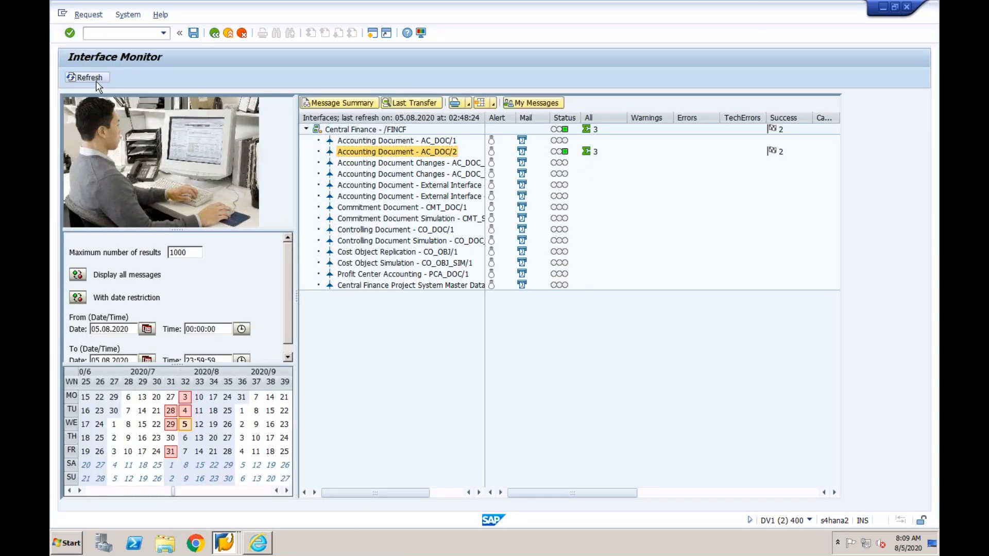
{"action": "double_click", "coordinate": [362, 152]}
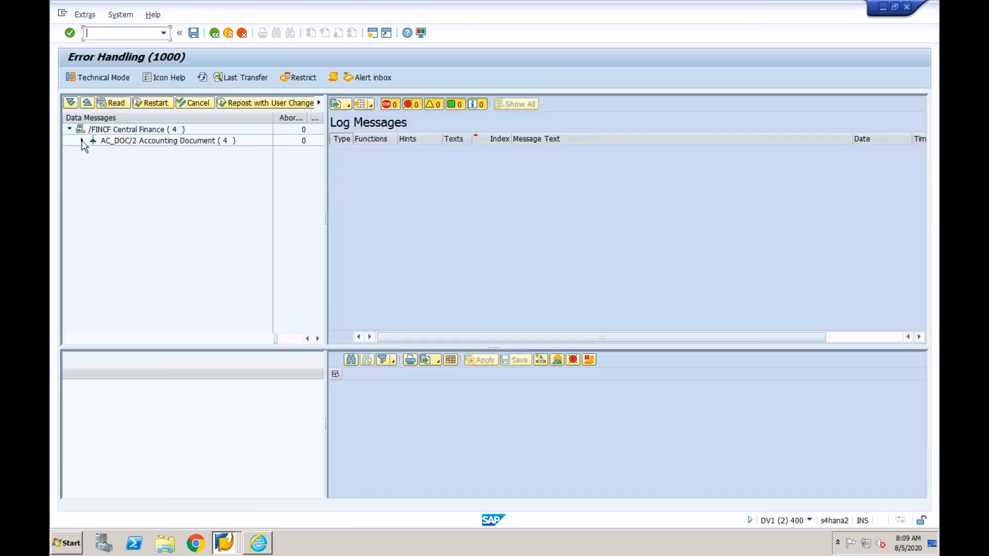
{"action": "left_click", "coordinate": [82, 142]}
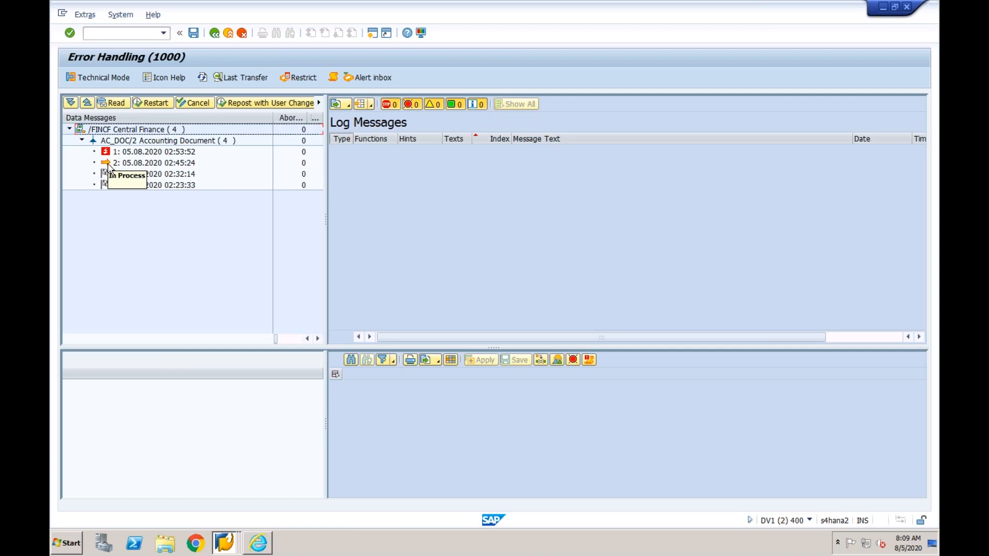
Open the newest AC_DOC/2 message's log and show the accounting document item affected by its G/L account error
{"action": "left_click", "coordinate": [109, 156]}
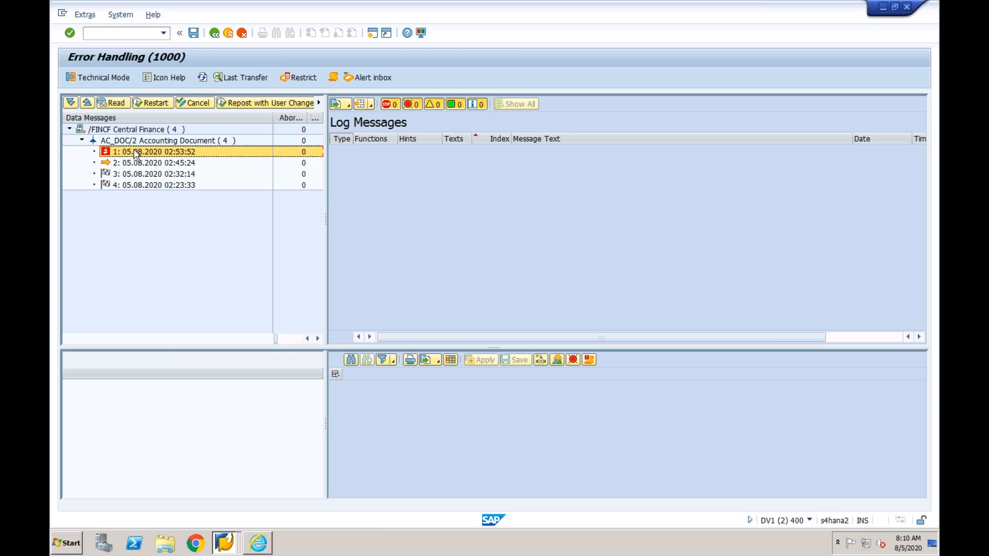
{"action": "double_click", "coordinate": [137, 154]}
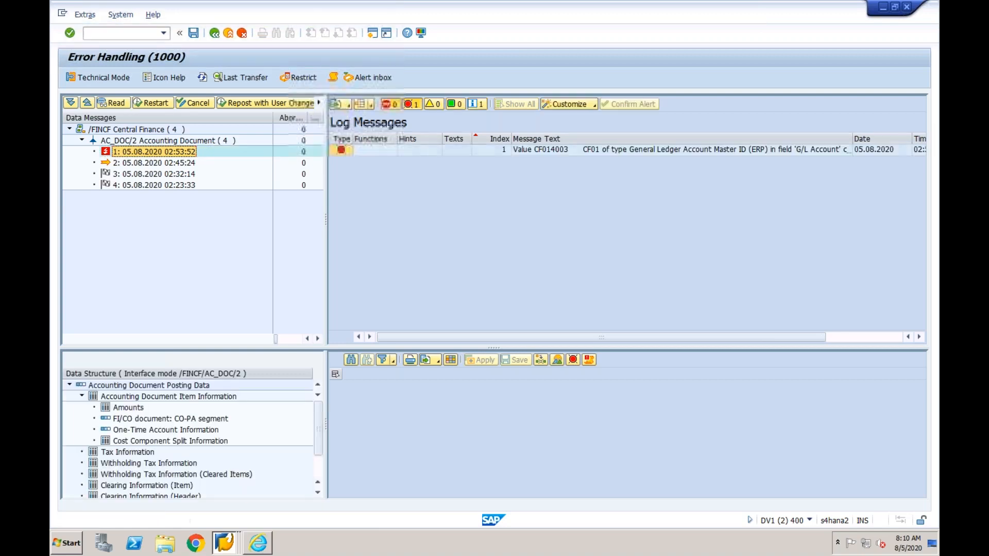
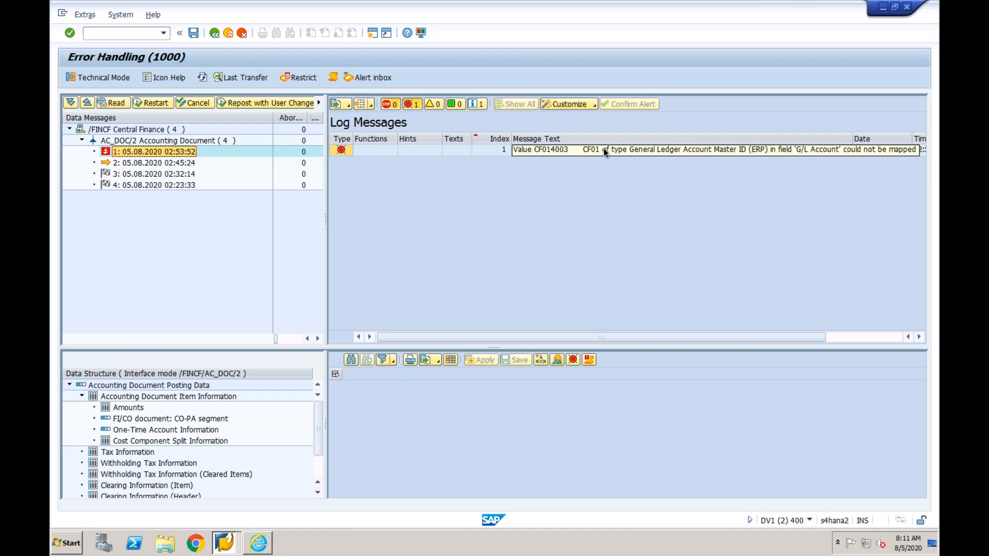
{"action": "left_click", "coordinate": [738, 151]}
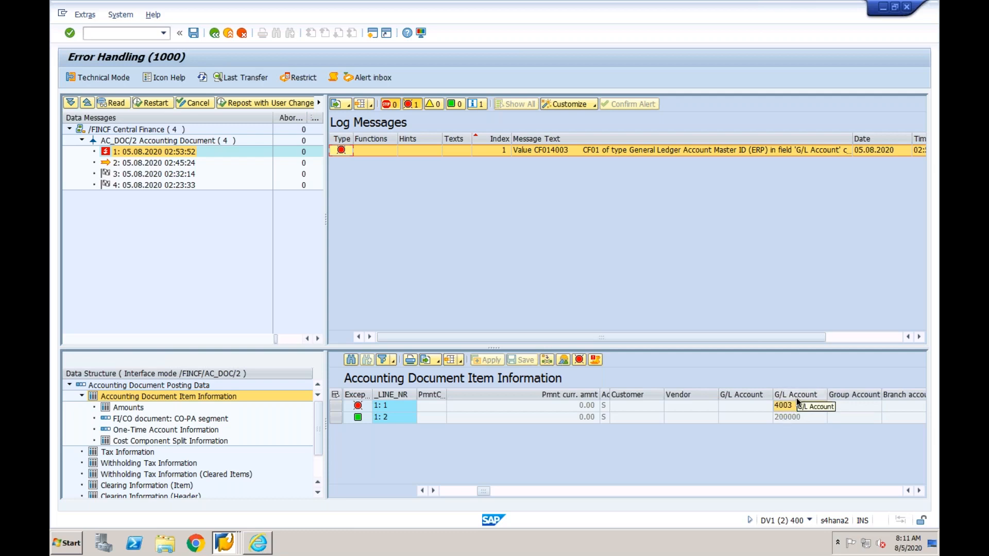
From the Central Finance Document List session, open a new session and display the SAP Reference IMG through transaction SPRO
{"action": "left_click", "coordinate": [228, 541]}
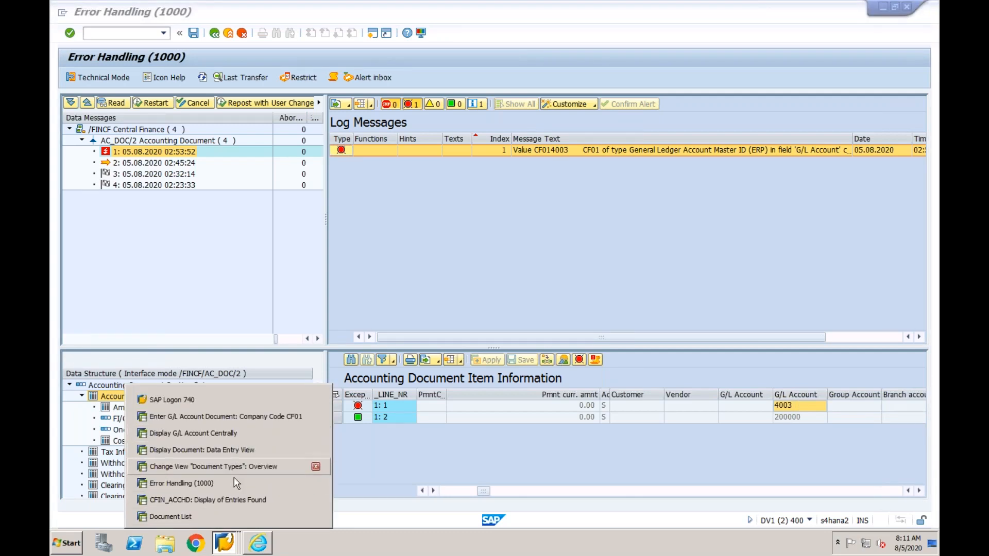
{"action": "left_click", "coordinate": [233, 499]}
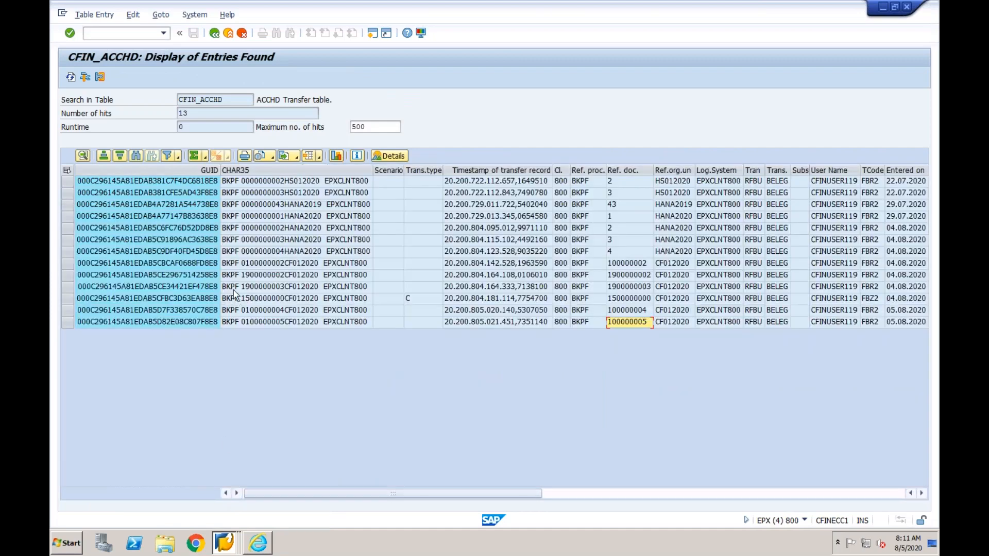
{"action": "left_click", "coordinate": [224, 542]}
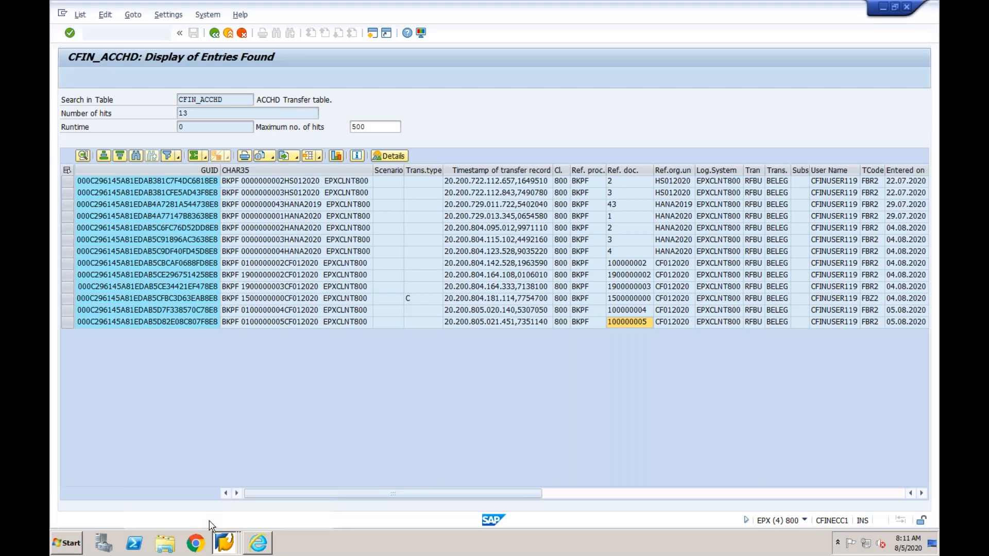
{"action": "left_click", "coordinate": [209, 516]}
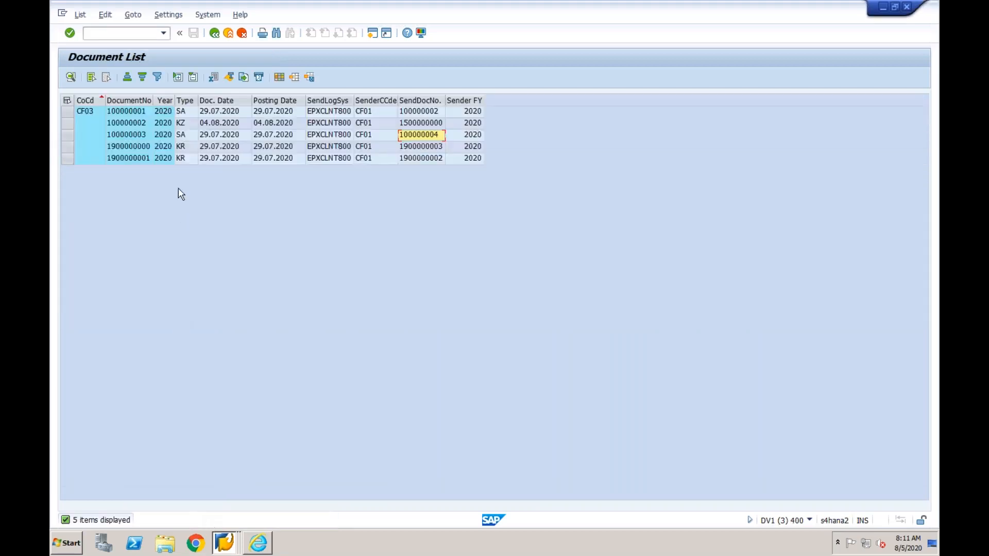
{"action": "left_click", "coordinate": [372, 33]}
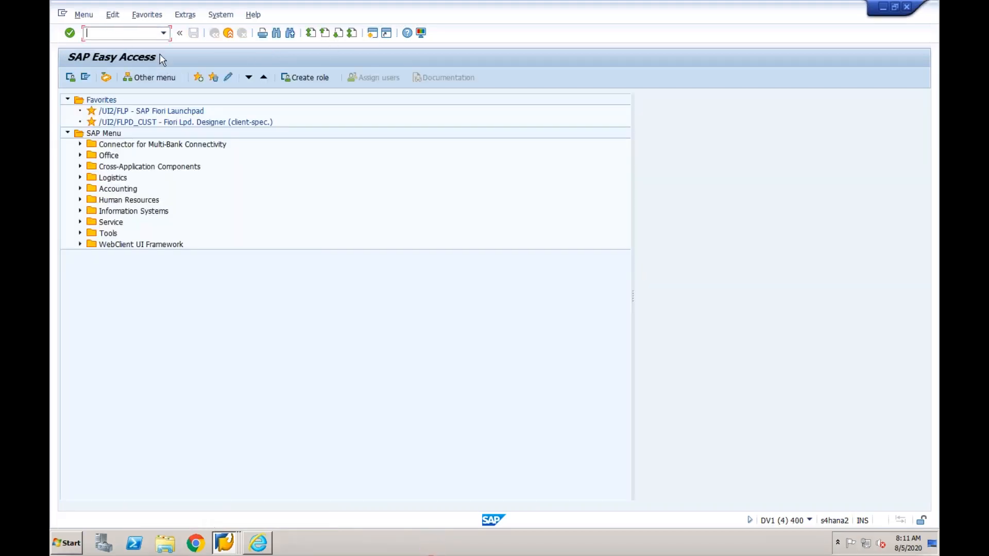
{"action": "type", "text": "spro"}
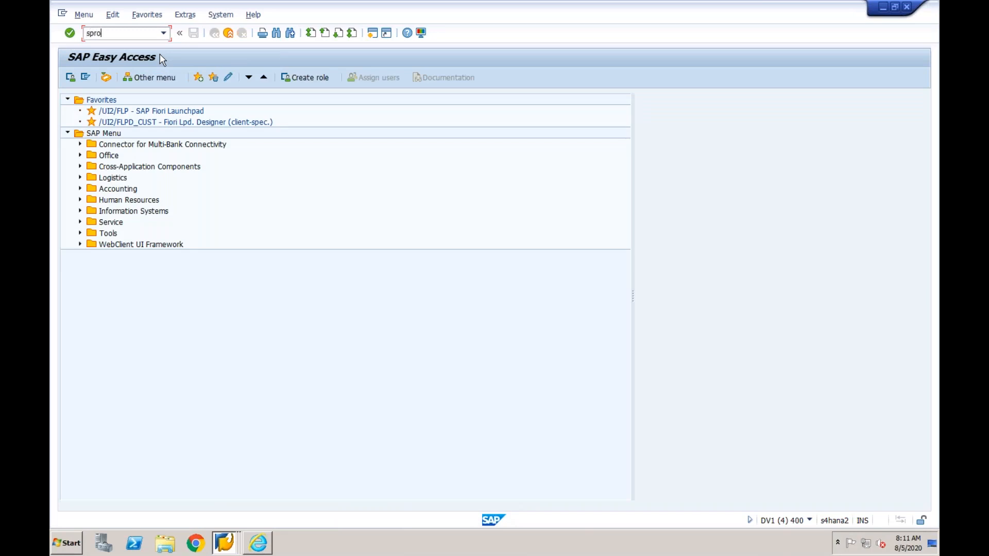
{"action": "key", "text": "Return"}
{"action": "left_click", "coordinate": [130, 79]}
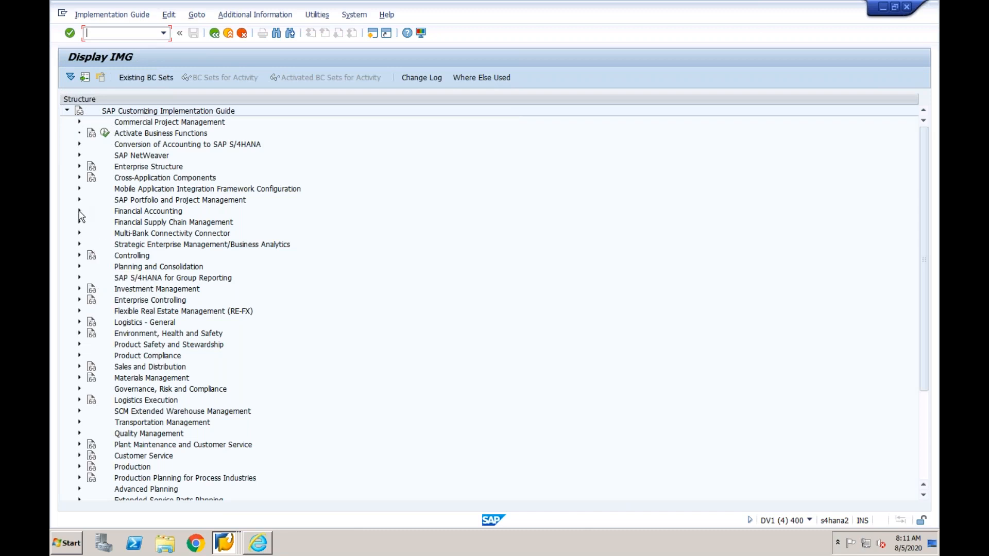
In the IMG, expand Financial Accounting, Central Finance, Central Finance: Target System Settings down to the Mapping node
{"action": "left_click", "coordinate": [79, 212]}
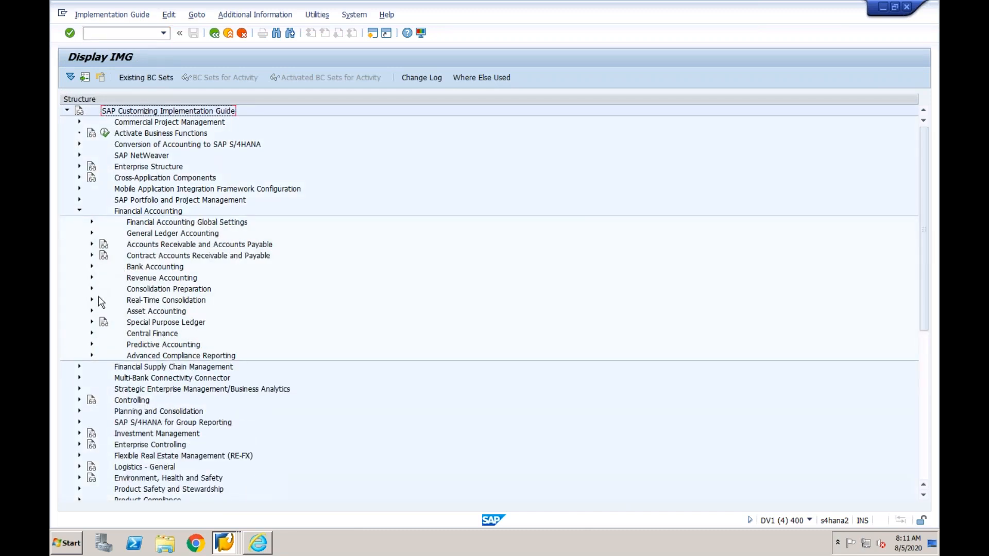
{"action": "left_click", "coordinate": [91, 334]}
{"action": "left_click", "coordinate": [104, 356]}
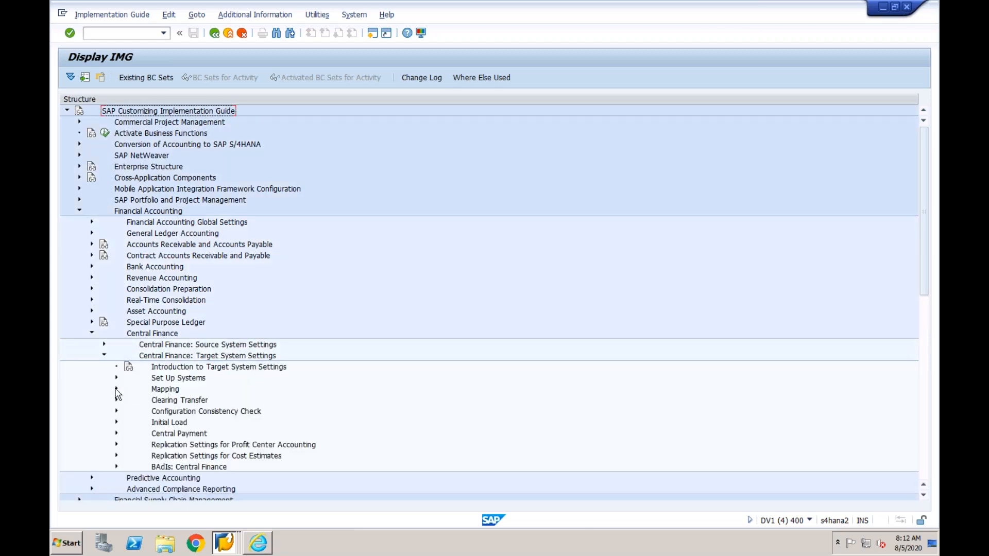
{"action": "left_click", "coordinate": [116, 389]}
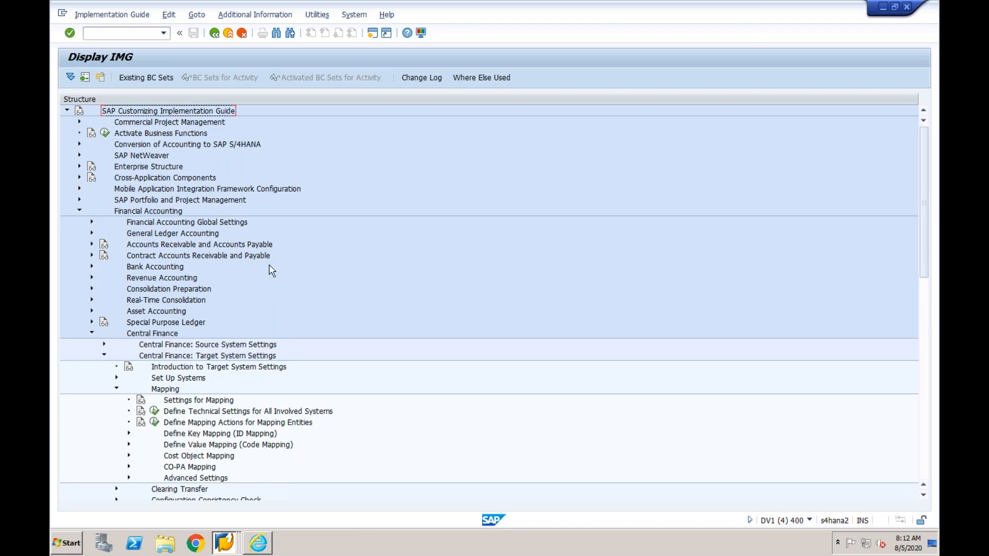
Display the IMG Activity keys as additional information beside the IMG structure
{"action": "left_click", "coordinate": [278, 15]}
{"action": "mouse_move", "coordinate": [331, 32]}
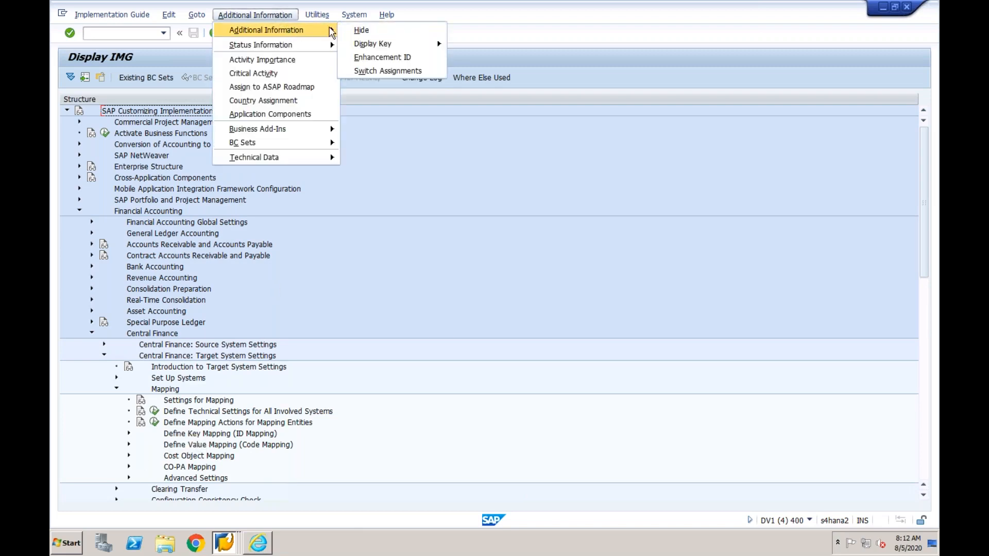
{"action": "mouse_move", "coordinate": [409, 46]}
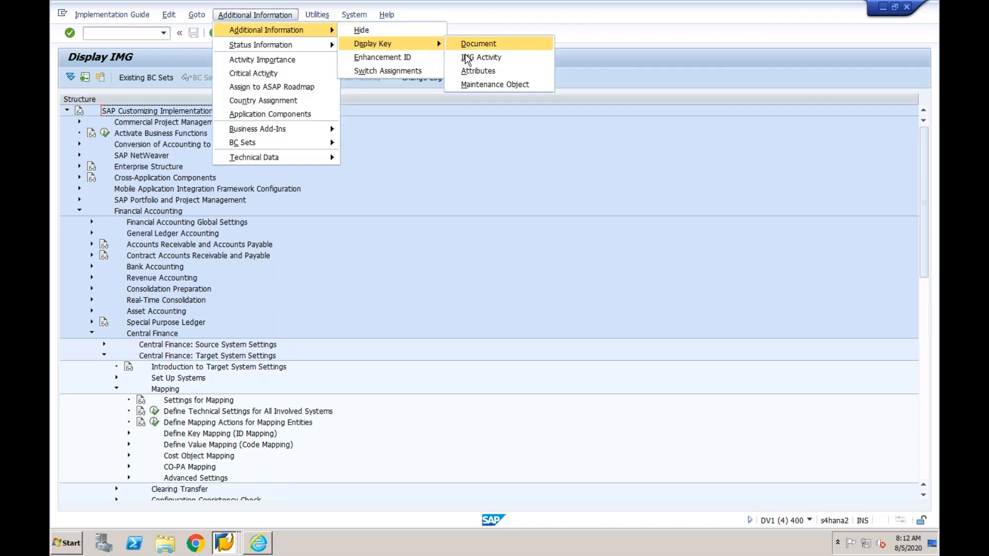
{"action": "left_click", "coordinate": [467, 58]}
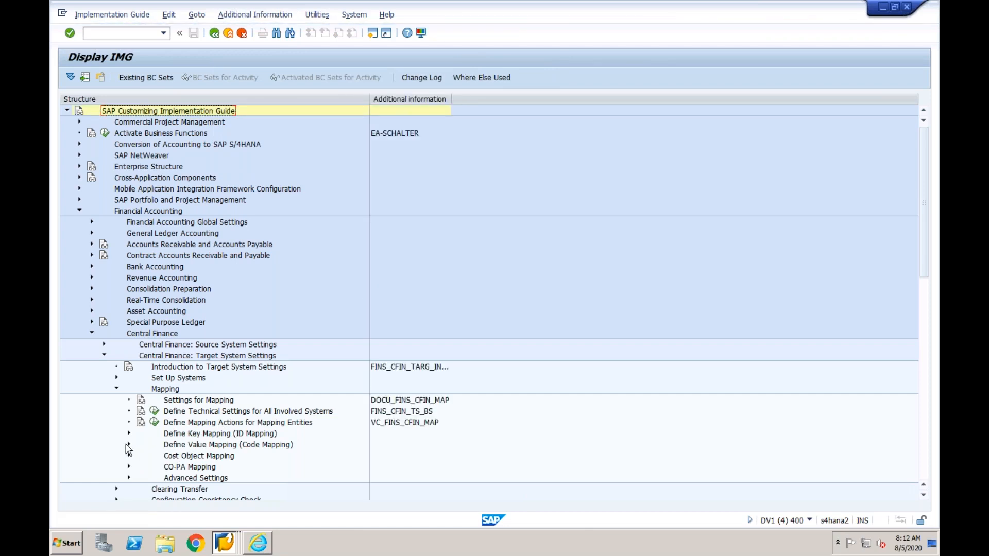
Under Define Key Mapping (ID Mapping), launch the Create and Edit Key Mapping activity and maximize its browser window
{"action": "left_click", "coordinate": [129, 433]}
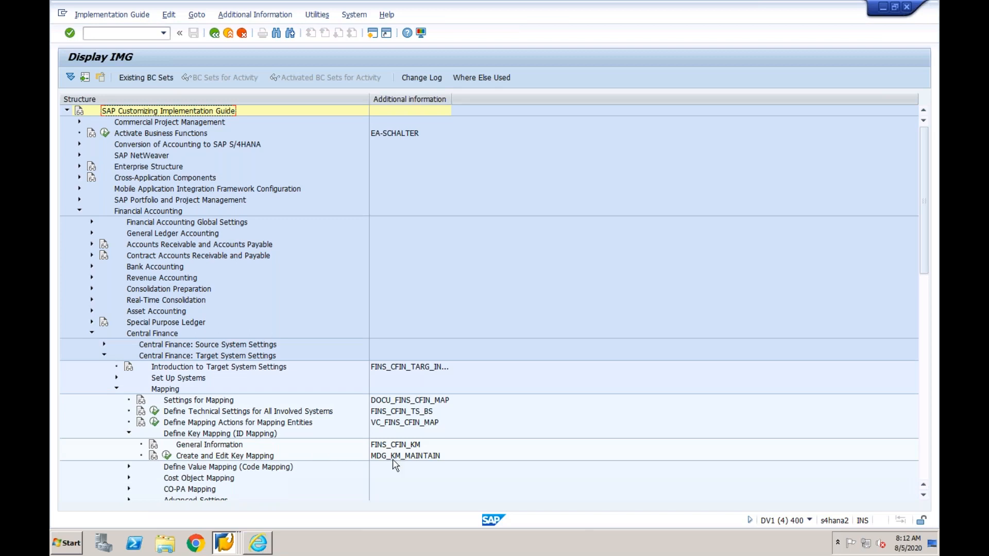
{"action": "left_click", "coordinate": [396, 457]}
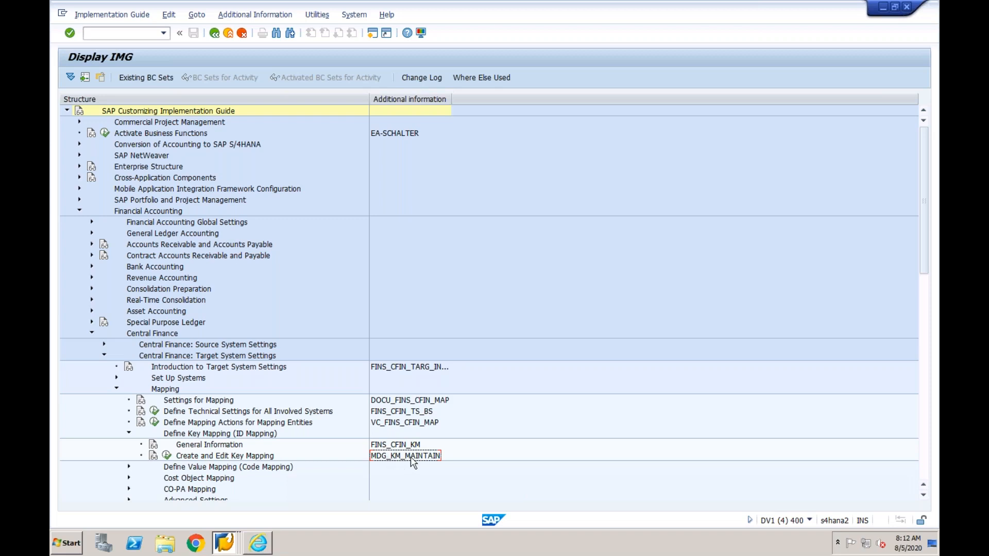
{"action": "left_click", "coordinate": [166, 455]}
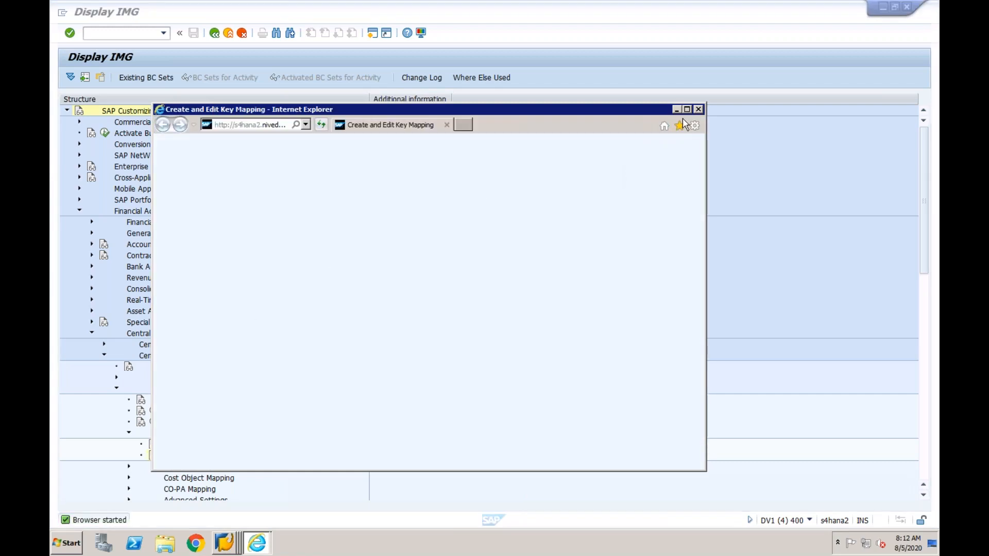
{"action": "left_click", "coordinate": [686, 110]}
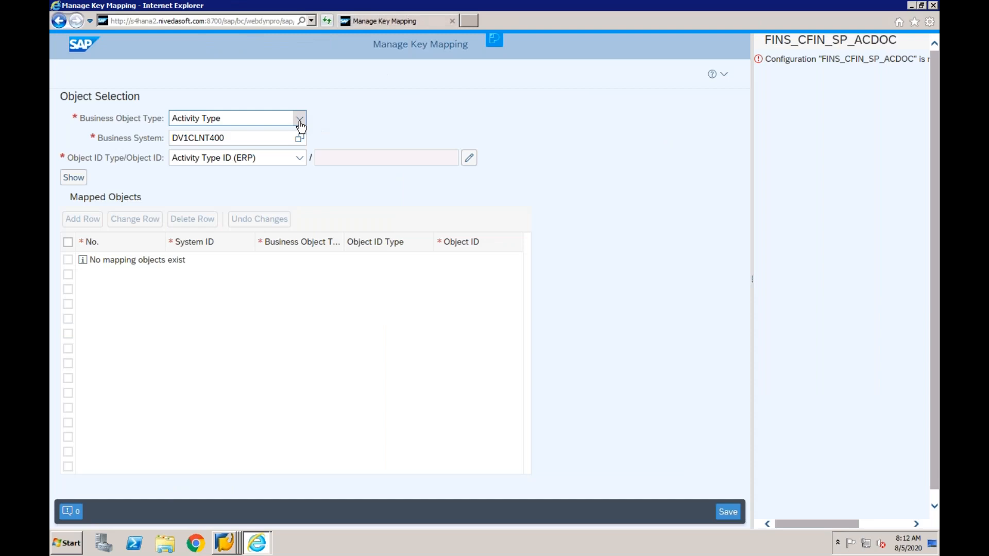
Set the key mapping's business object type to General Ledger Account Master and its business system to EPXCLNT800
{"action": "left_click", "coordinate": [300, 119]}
{"action": "left_click", "coordinate": [394, 215]}
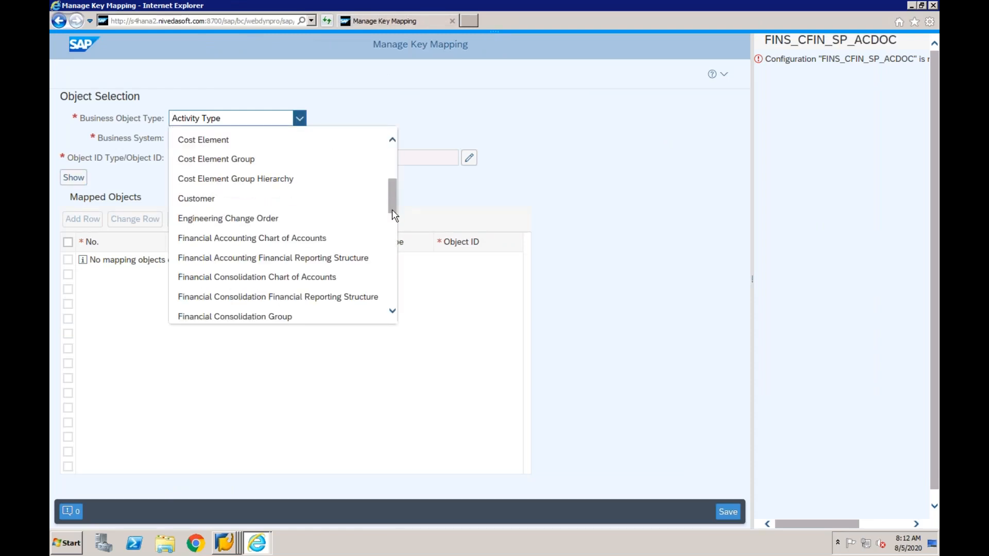
{"action": "left_click", "coordinate": [394, 230]}
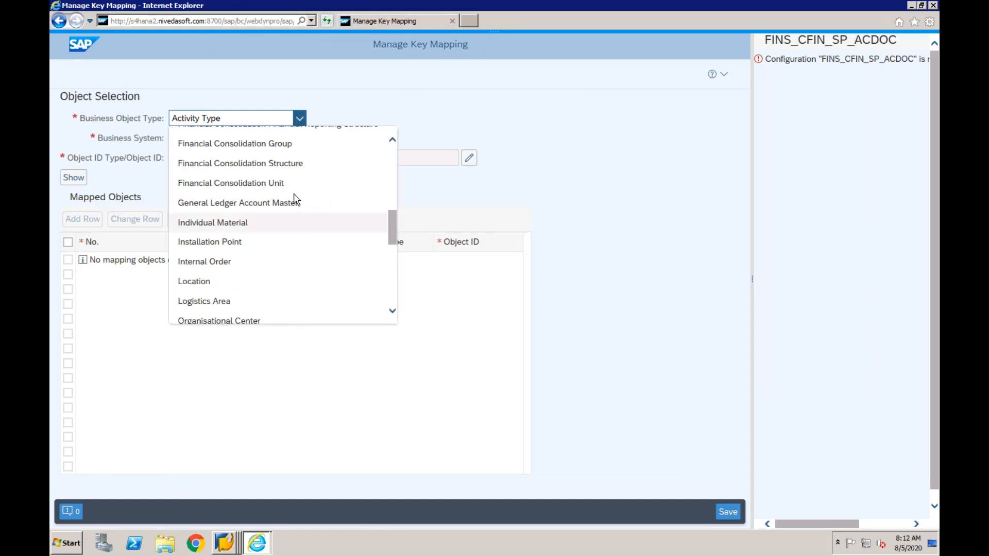
{"action": "left_click", "coordinate": [288, 206]}
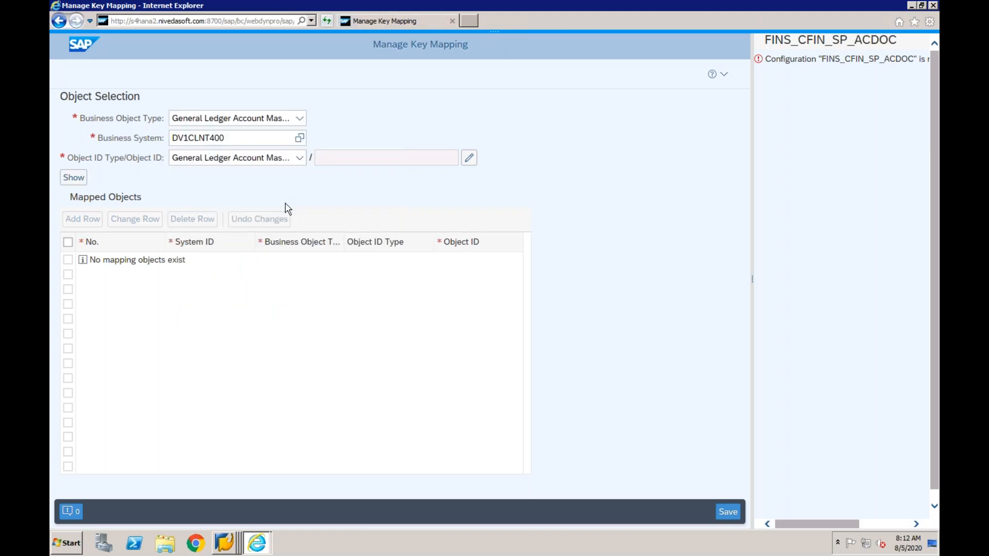
{"action": "left_click", "coordinate": [299, 140]}
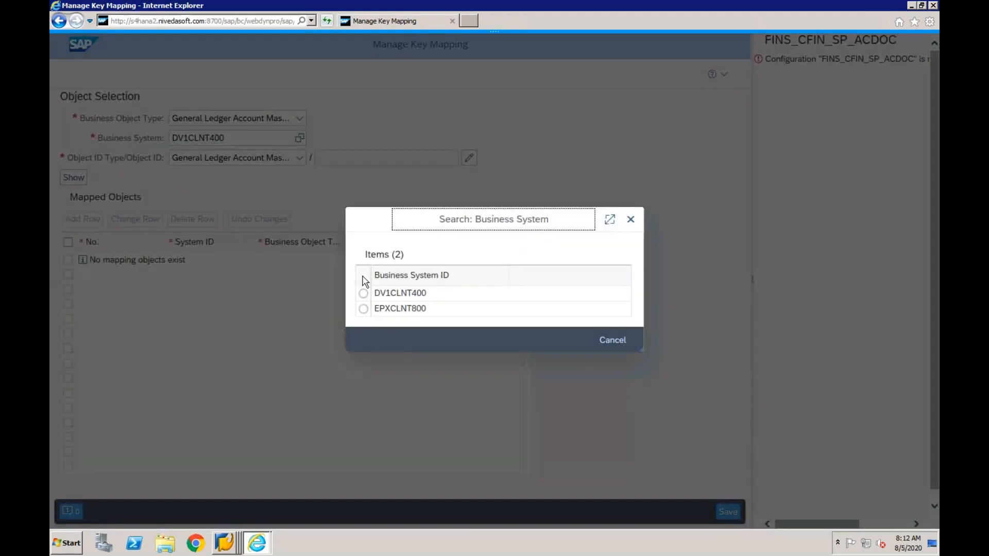
{"action": "left_click", "coordinate": [375, 308]}
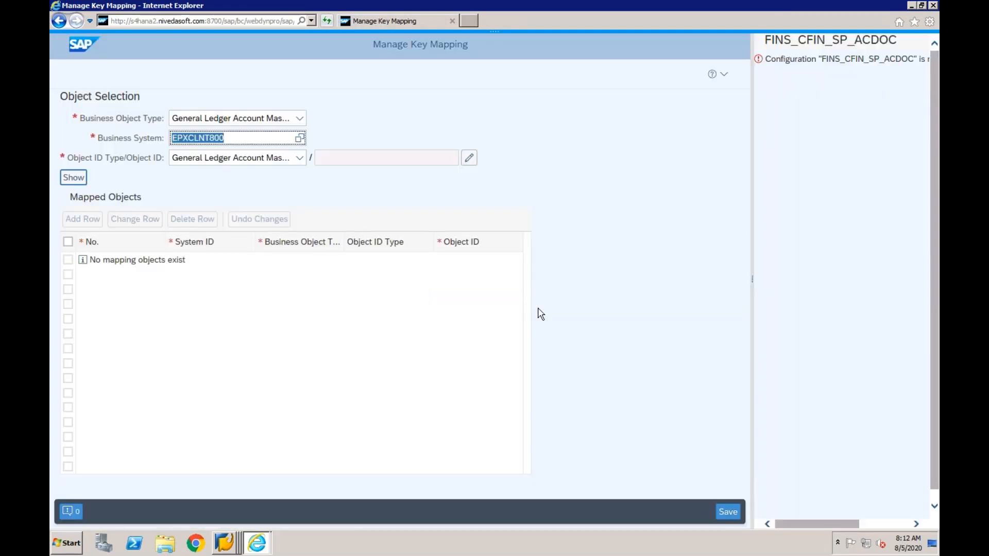
Enter the source object ID with chart of accounts CF01, G/L account 4003 and company code CF01, and show its mappings
{"action": "left_click", "coordinate": [468, 158]}
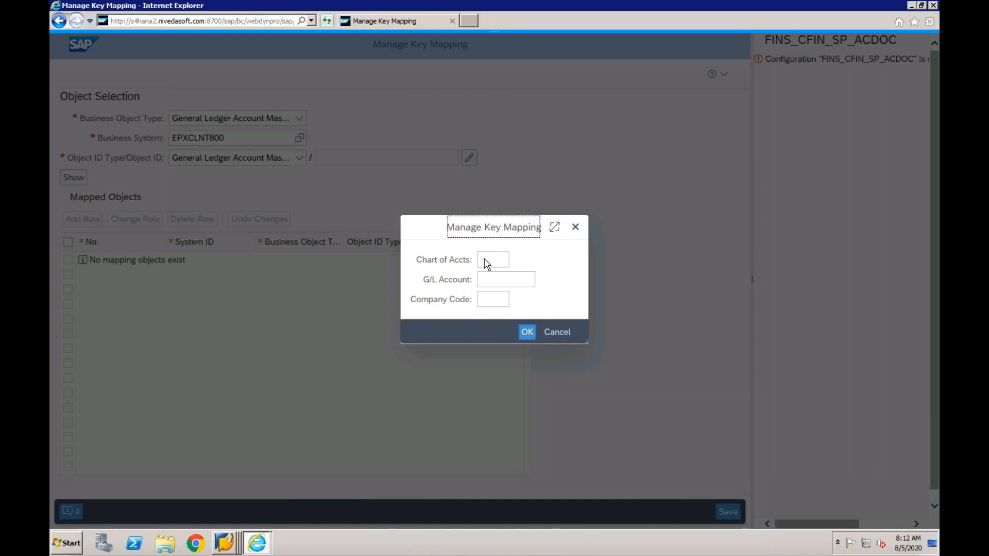
{"action": "left_click", "coordinate": [485, 262]}
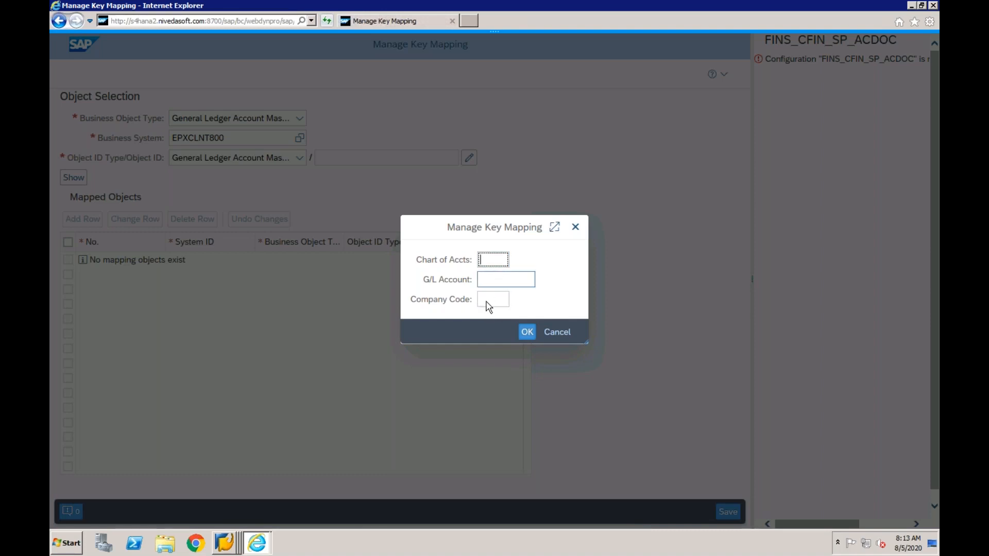
{"action": "type", "text": "cf01"}
{"action": "key", "text": "Tab"}
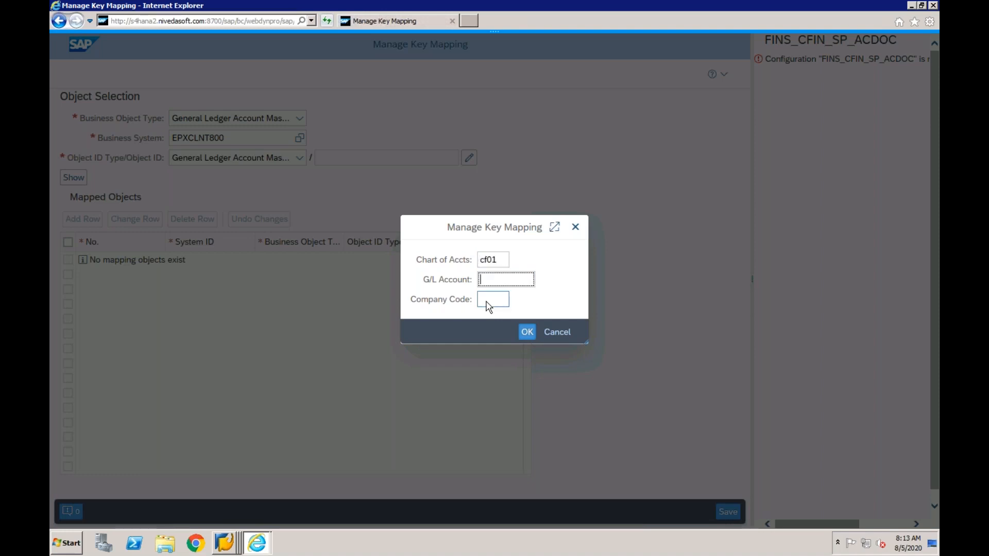
{"action": "type", "text": "4003"}
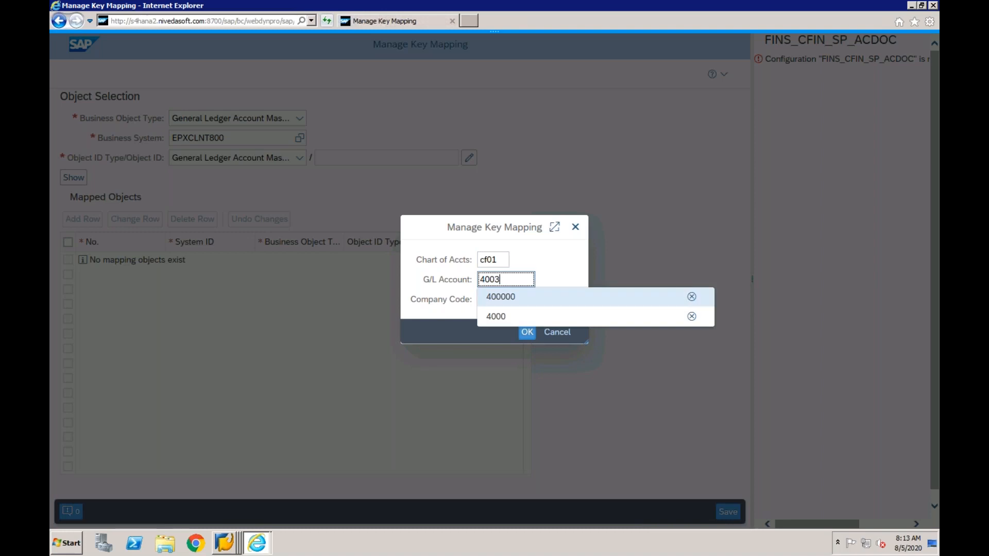
{"action": "left_click", "coordinate": [492, 306]}
{"action": "type", "text": "cf01"}
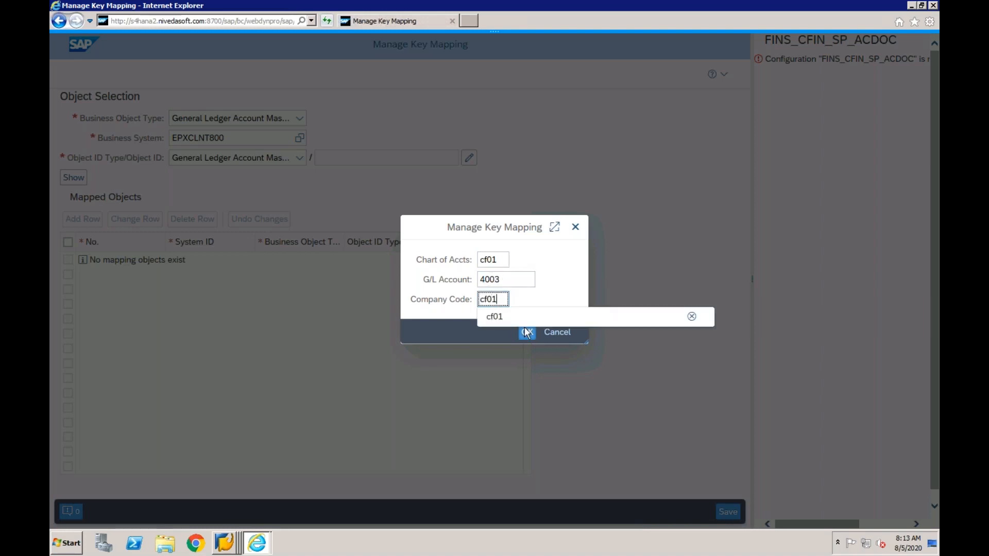
{"action": "left_click", "coordinate": [527, 332]}
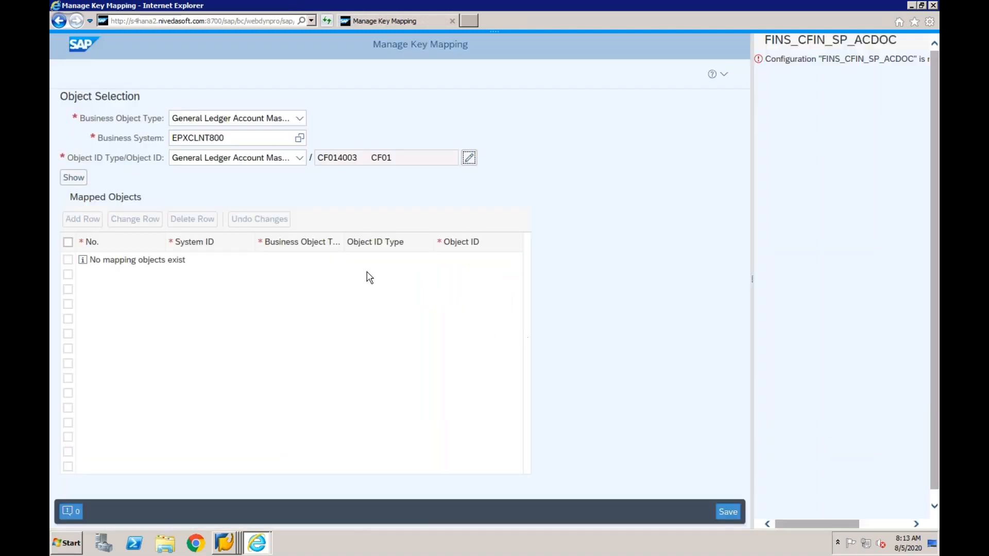
{"action": "left_click", "coordinate": [76, 181]}
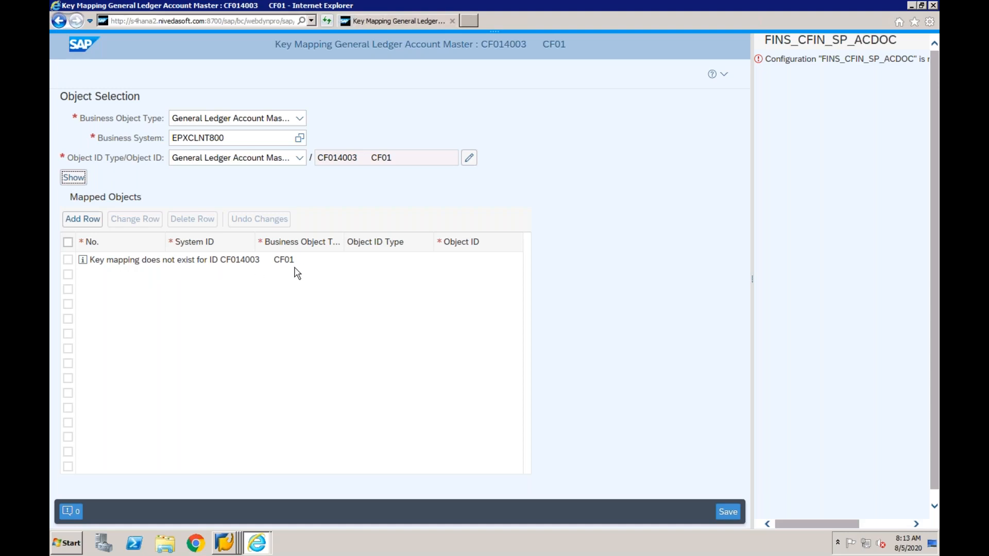
Add a row to the mapped objects and set the target row's system ID to DV1CLNT400
{"action": "left_click", "coordinate": [91, 223]}
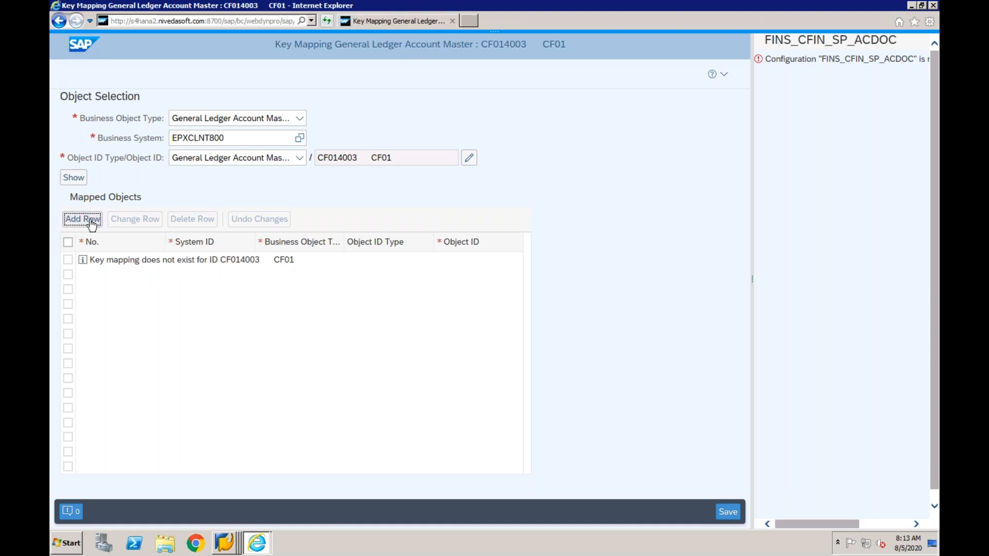
{"action": "left_click", "coordinate": [221, 278]}
{"action": "left_click", "coordinate": [261, 277]}
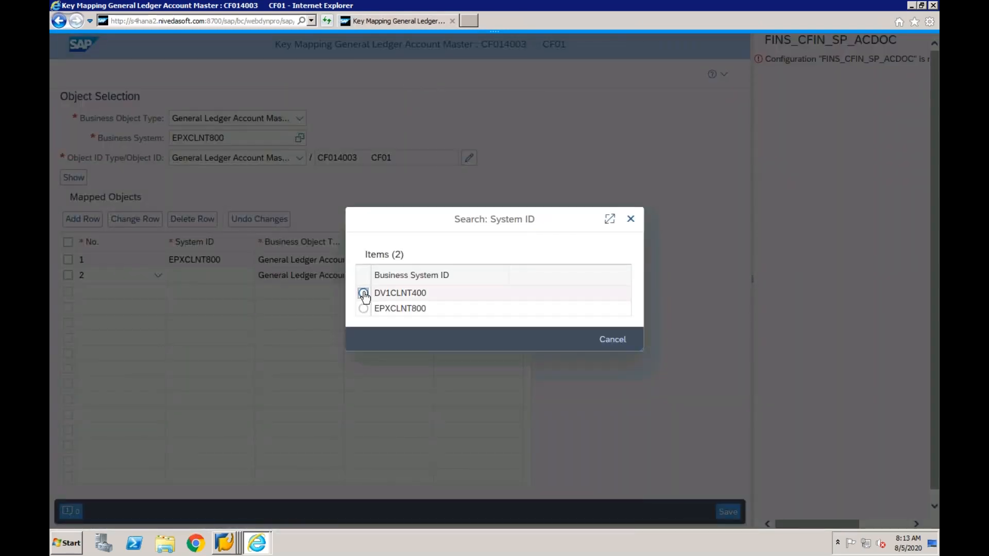
{"action": "left_click", "coordinate": [364, 294]}
Set the target row's object ID to chart of accounts CF03, G/L account 400000 and company code CF03, and save the key mapping
{"action": "left_click", "coordinate": [443, 278]}
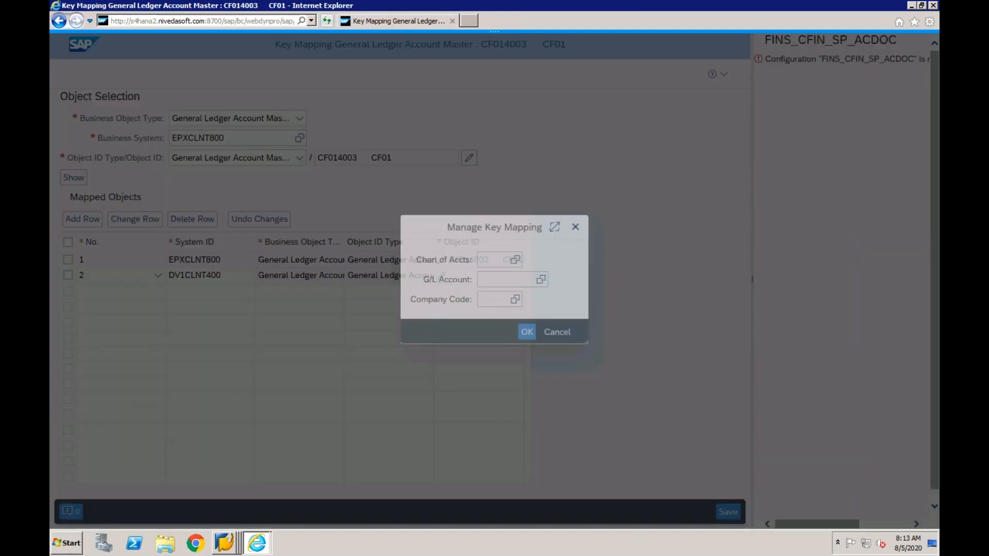
{"action": "left_click", "coordinate": [492, 262]}
{"action": "type", "text": "CF"}
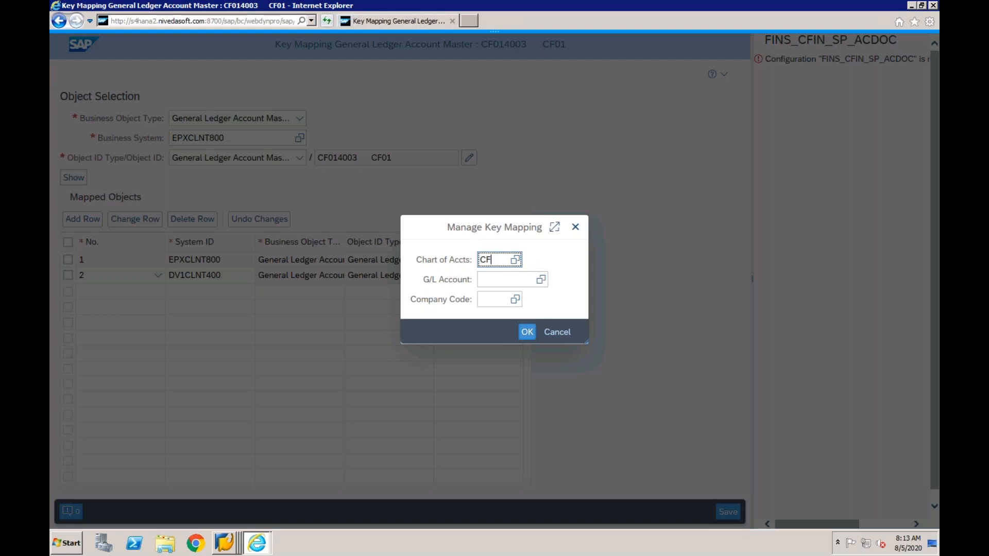
{"action": "type", "text": "03"}
{"action": "key", "text": "Tab"}
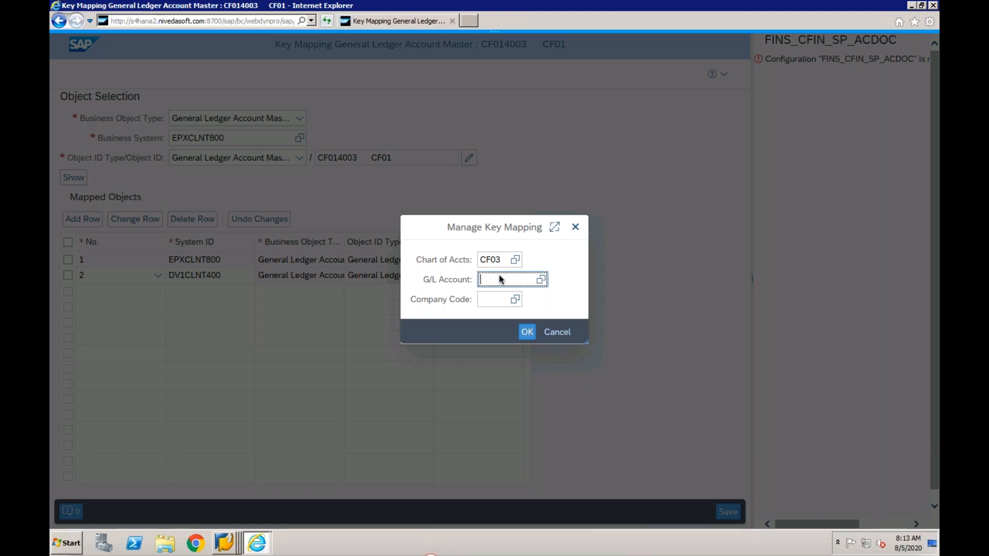
{"action": "type", "text": "40"}
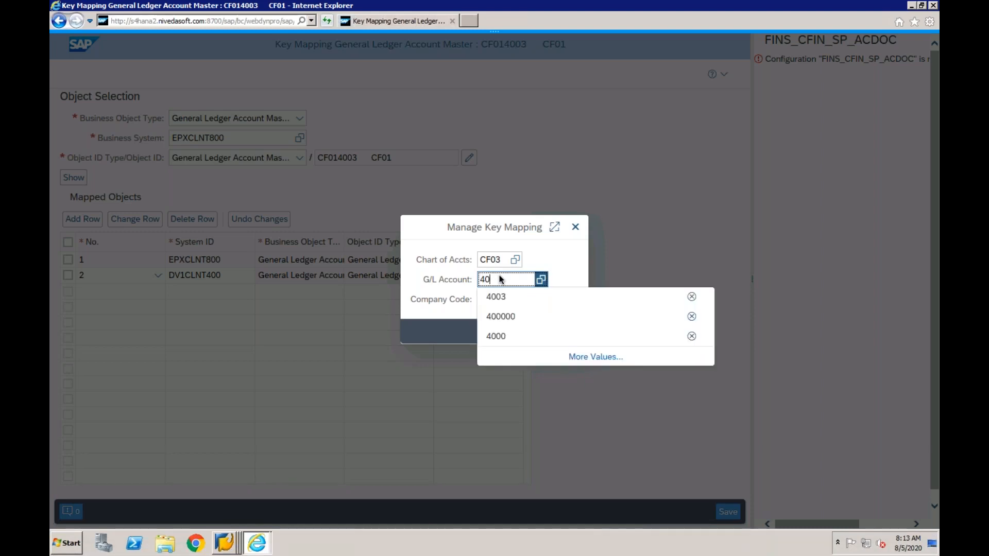
{"action": "type", "text": "0000"}
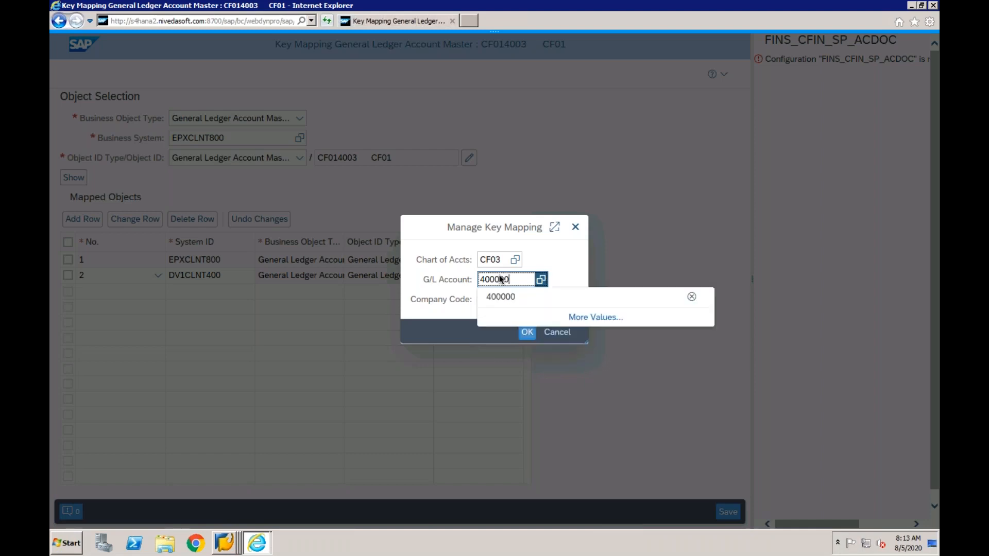
{"action": "left_click", "coordinate": [460, 300]}
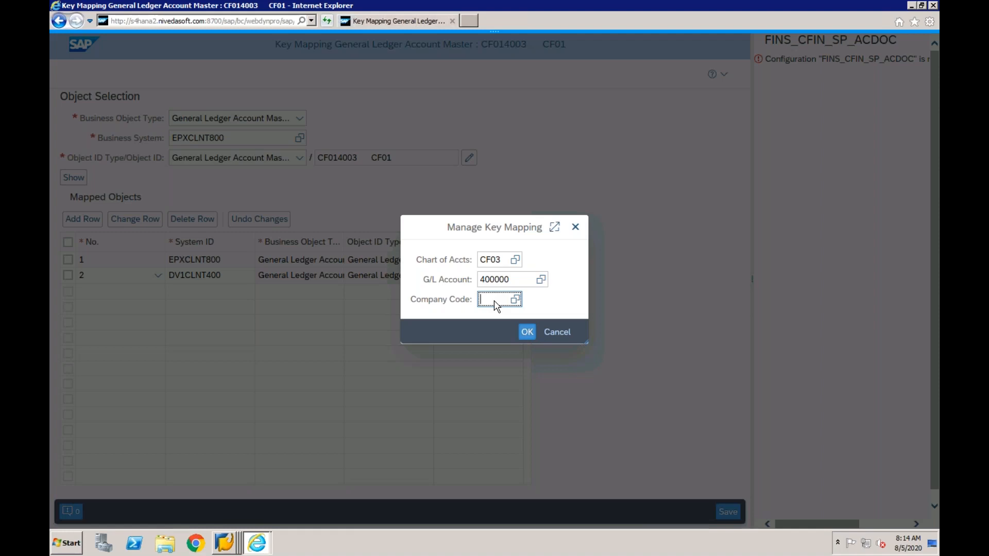
{"action": "type", "text": "CF03"}
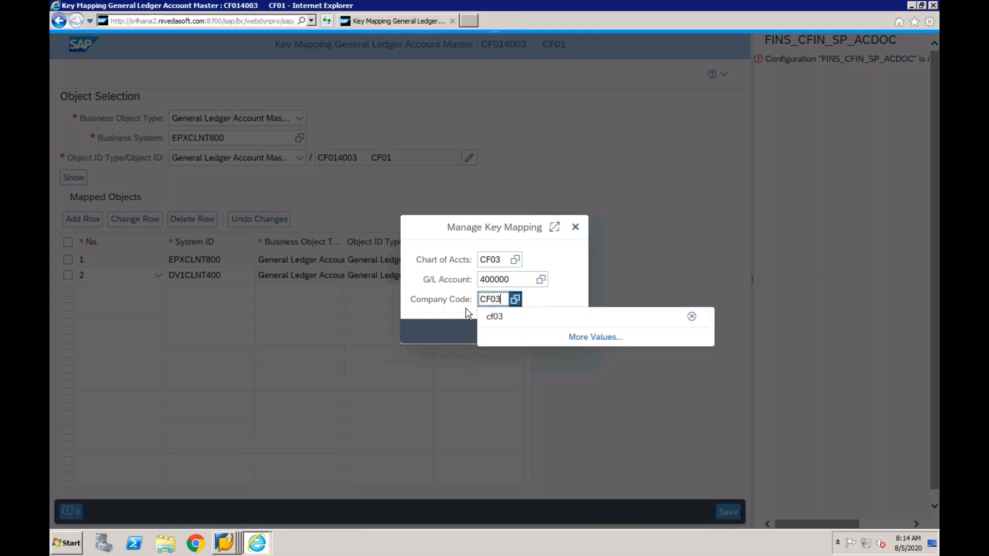
{"action": "left_click", "coordinate": [465, 315]}
{"action": "left_click", "coordinate": [526, 332]}
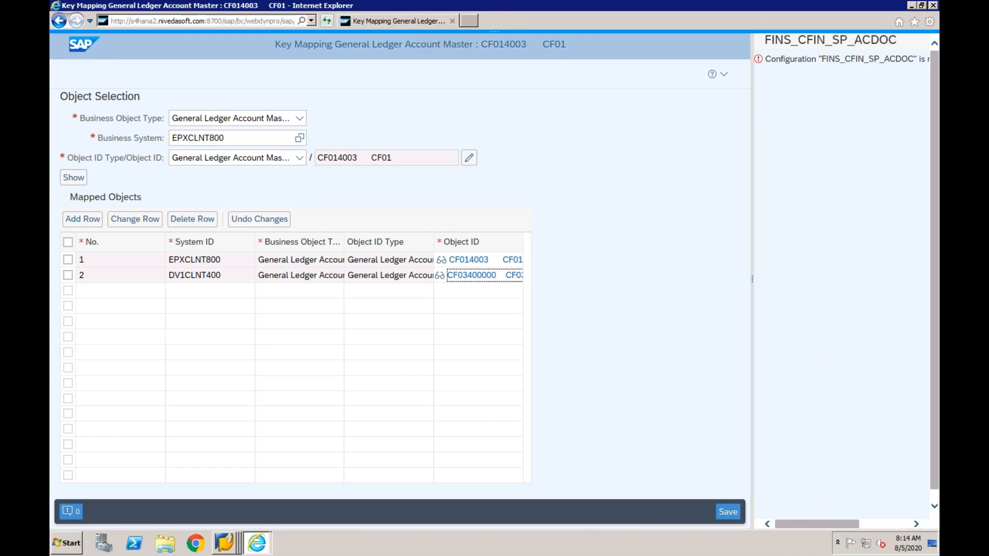
{"action": "left_click", "coordinate": [726, 512]}
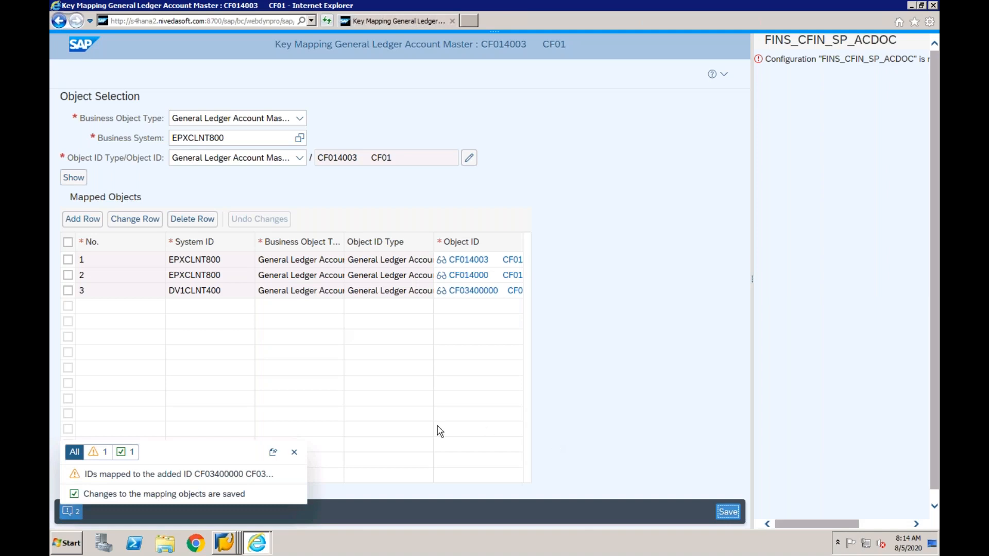
{"action": "left_click", "coordinate": [296, 453]}
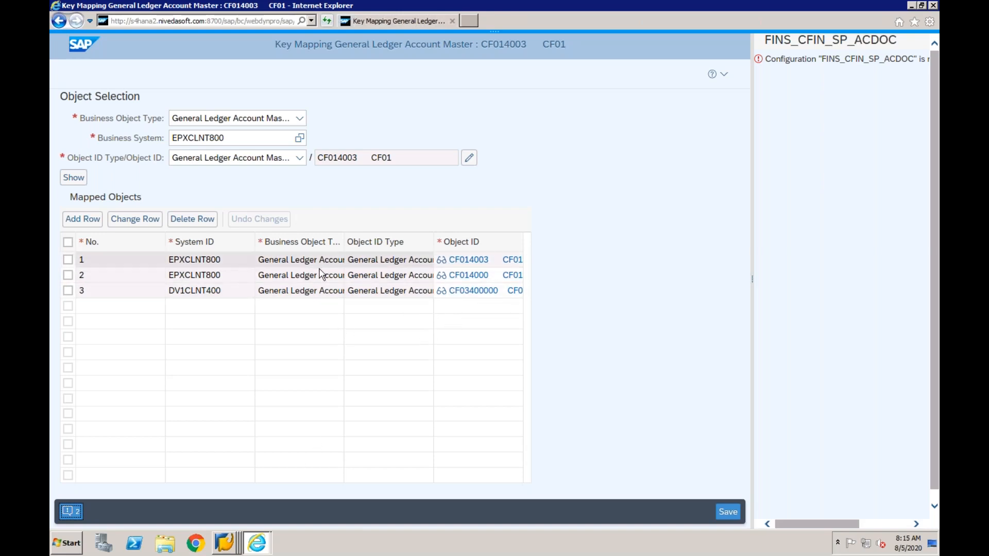
Switch back to the Display IMG session and expand Advanced Settings under the Central Finance target system's Mapping node
{"action": "right_click", "coordinate": [227, 542]}
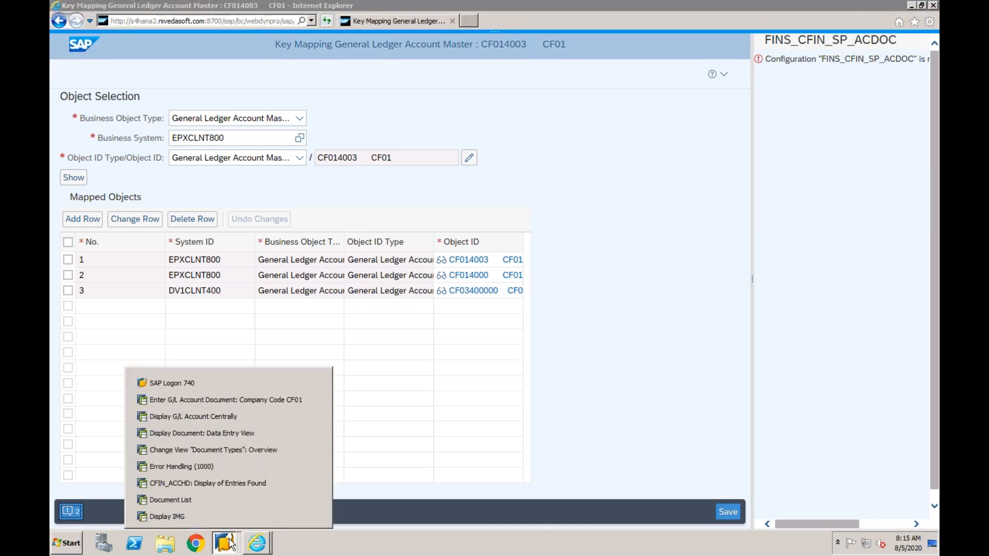
{"action": "left_click", "coordinate": [207, 515]}
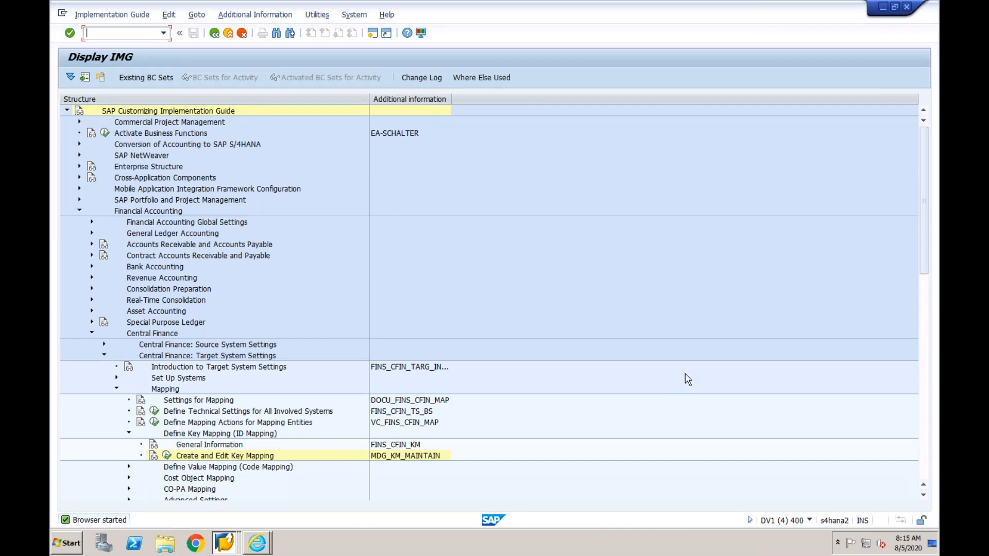
{"action": "scroll", "coordinate": [545, 363], "scroll_direction": "down", "scroll_amount": 1}
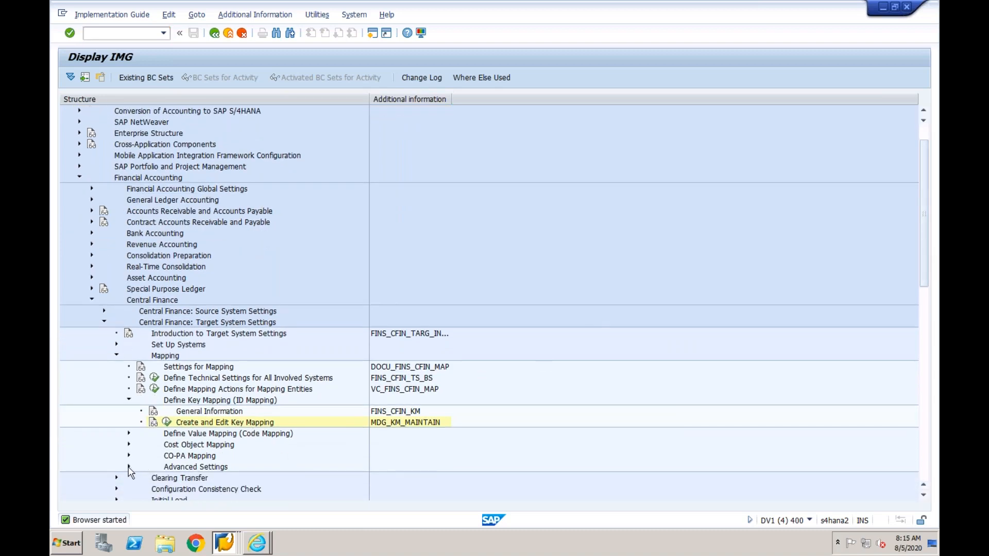
{"action": "left_click", "coordinate": [129, 467]}
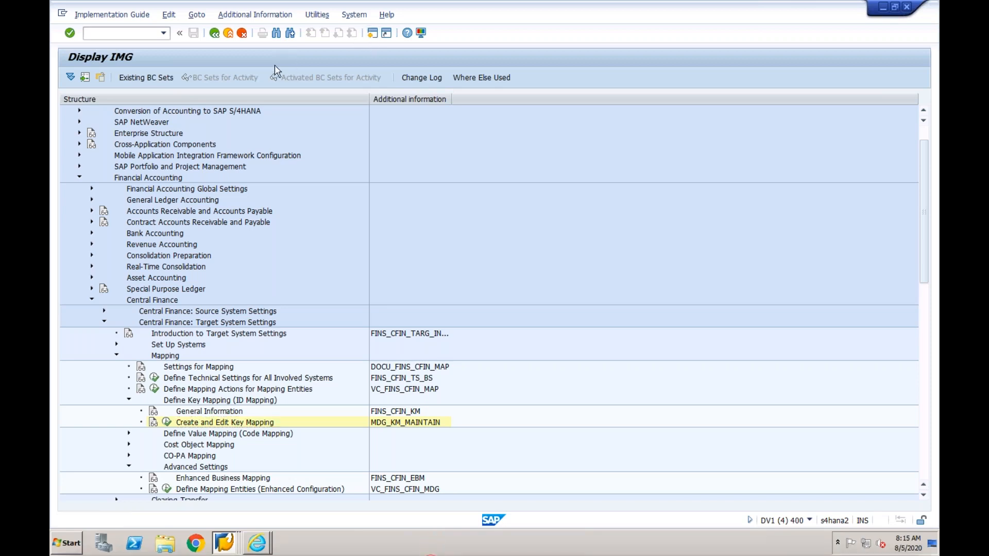
Open a new SAP session and try to run transaction cfin_mdg_maintain
{"action": "key", "text": "ctrl+n"}
{"action": "type", "text": "dfin"}
{"action": "type", "text": "_mdg"}
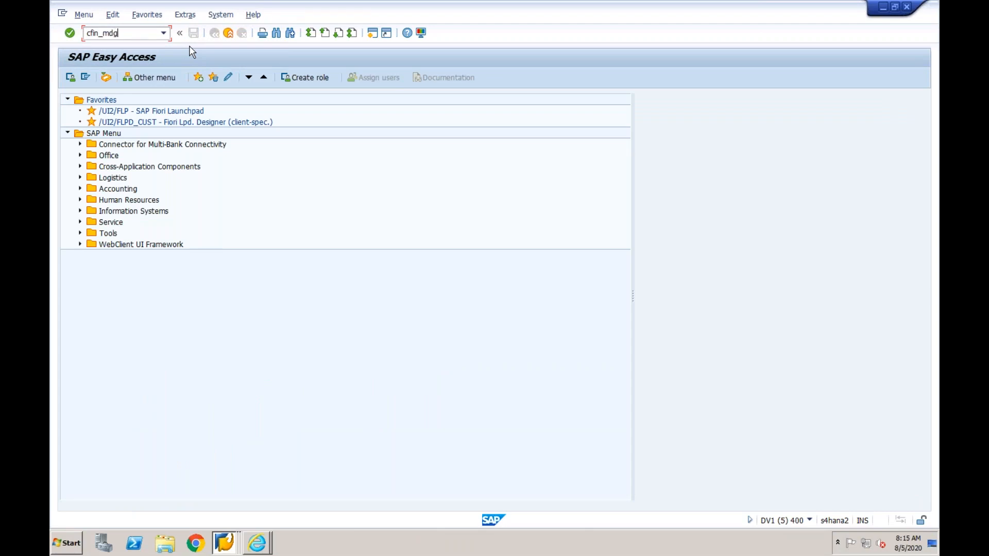
{"action": "type", "text": "_maintain"}
{"action": "key", "text": "Return"}
Try to run transaction mdg_map_maintain by editing the previously entered transaction code
{"action": "left_click", "coordinate": [164, 33]}
{"action": "left_click", "coordinate": [128, 46]}
{"action": "left_click", "coordinate": [122, 34]}
{"action": "key", "text": "Left"}
{"action": "key", "text": "Left"}
{"action": "key", "text": "Left"}
{"action": "key", "text": "Left"}
{"action": "key", "text": "Left"}
{"action": "key", "text": "Right"}
{"action": "key", "text": "shift+Left"}
{"action": "key", "text": "shift+Left"}
{"action": "key", "text": "shift+Left"}
{"action": "key", "text": "shift+Left"}
{"action": "type", "text": "mdf"}
{"action": "key", "text": "BackSpace"}
{"action": "type", "text": "g"}
{"action": "key", "text": "Return"}
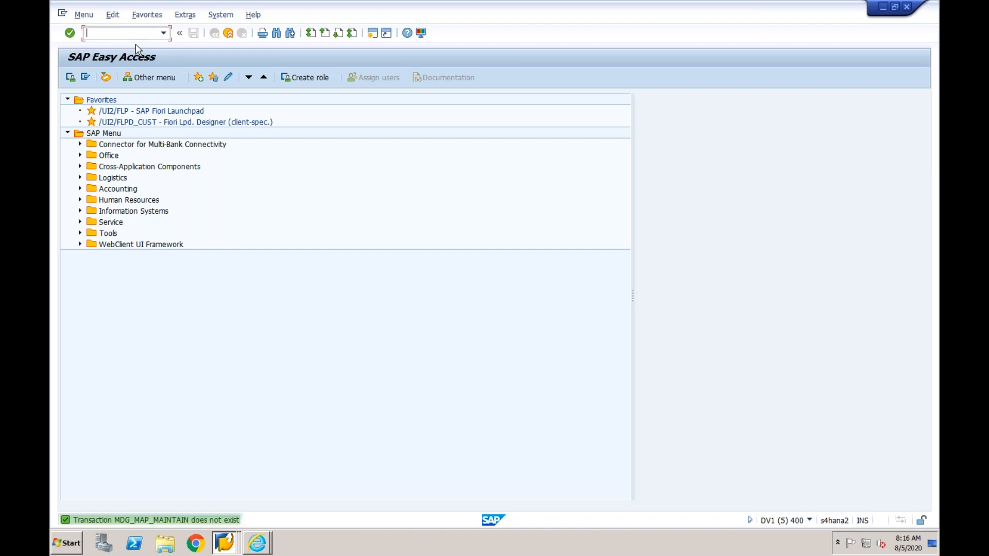
Replace the mdg prefix of the last transaction code with cfin and try to run cfin_map_maintain
{"action": "left_click", "coordinate": [165, 34]}
{"action": "left_click", "coordinate": [126, 44]}
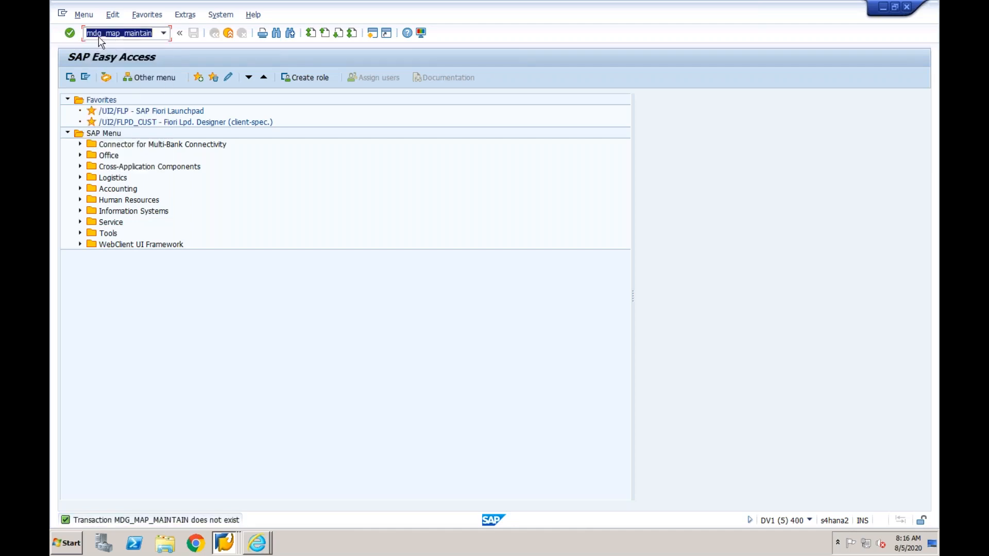
{"action": "left_click", "coordinate": [102, 33]}
{"action": "key", "text": "BackSpace"}
{"action": "key", "text": "BackSpace"}
{"action": "key", "text": "BackSpace"}
{"action": "key", "text": "BackSpace"}
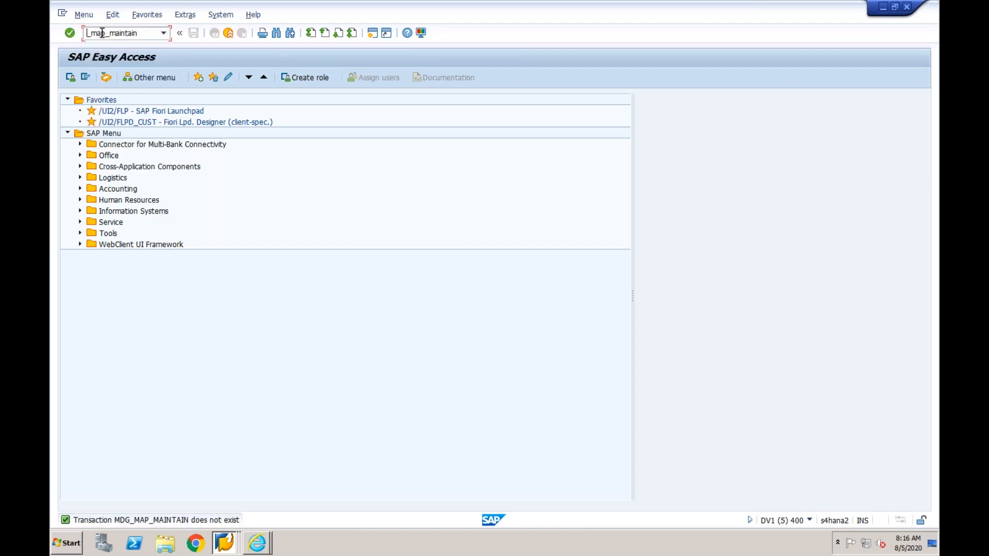
{"action": "type", "text": "cfin"}
{"action": "key", "text": "Return"}
Return to the Display IMG session and review the activities under Define Key Mapping and Define Value Mapping
{"action": "right_click", "coordinate": [230, 547]}
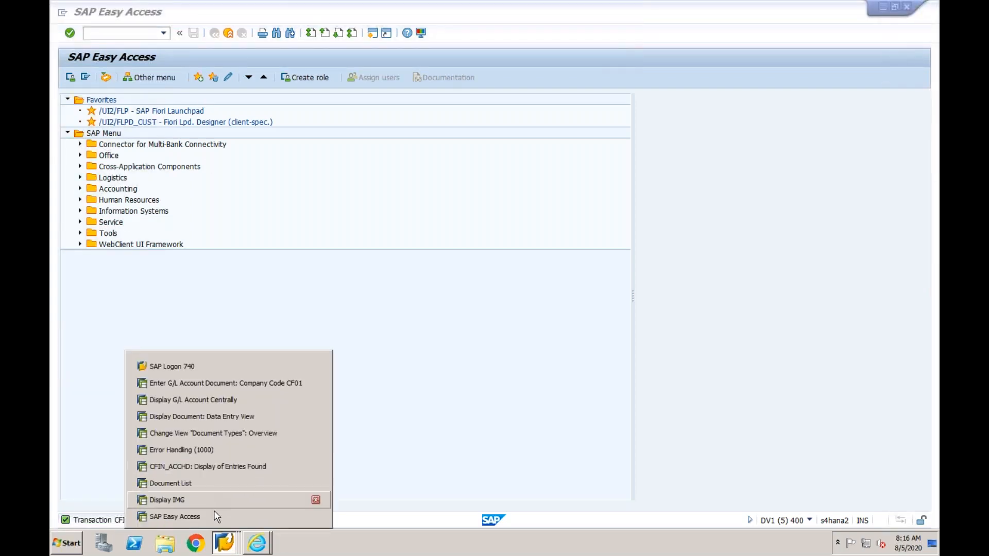
{"action": "left_click", "coordinate": [208, 504]}
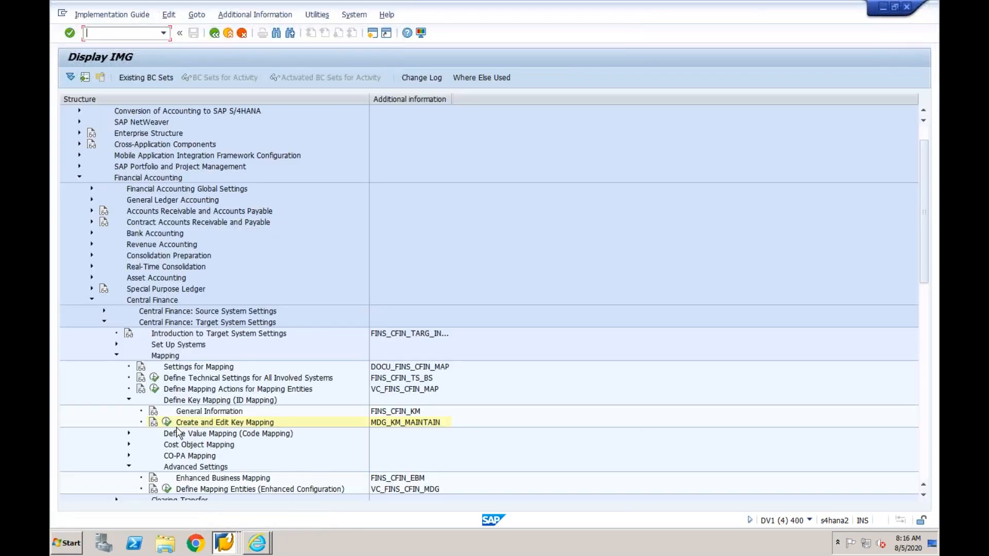
{"action": "left_click", "coordinate": [129, 402]}
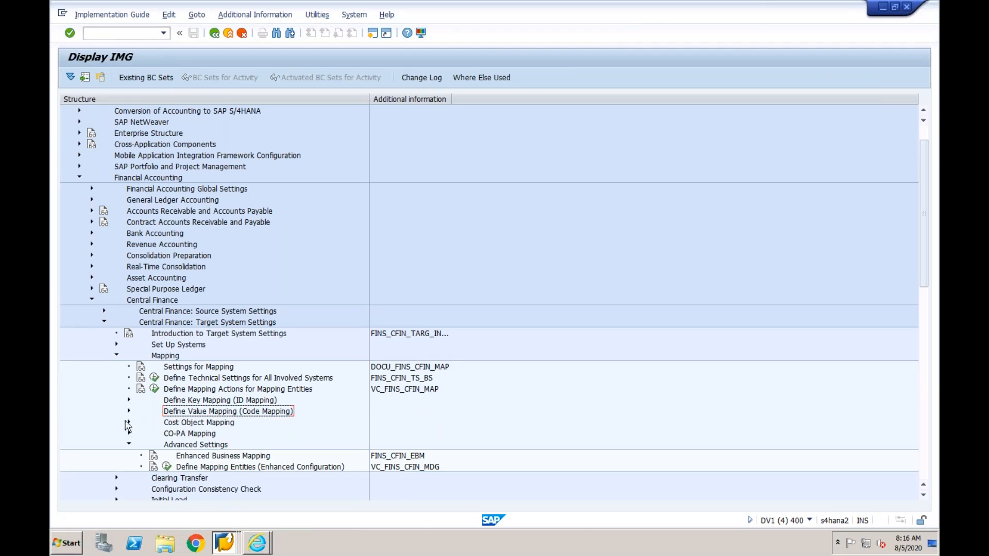
{"action": "left_click", "coordinate": [129, 412]}
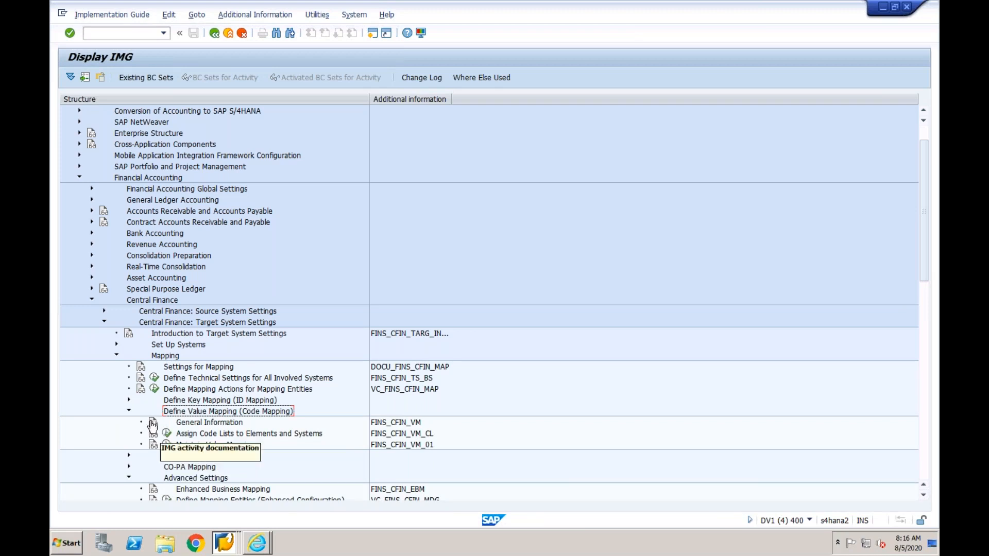
{"action": "left_click", "coordinate": [129, 401]}
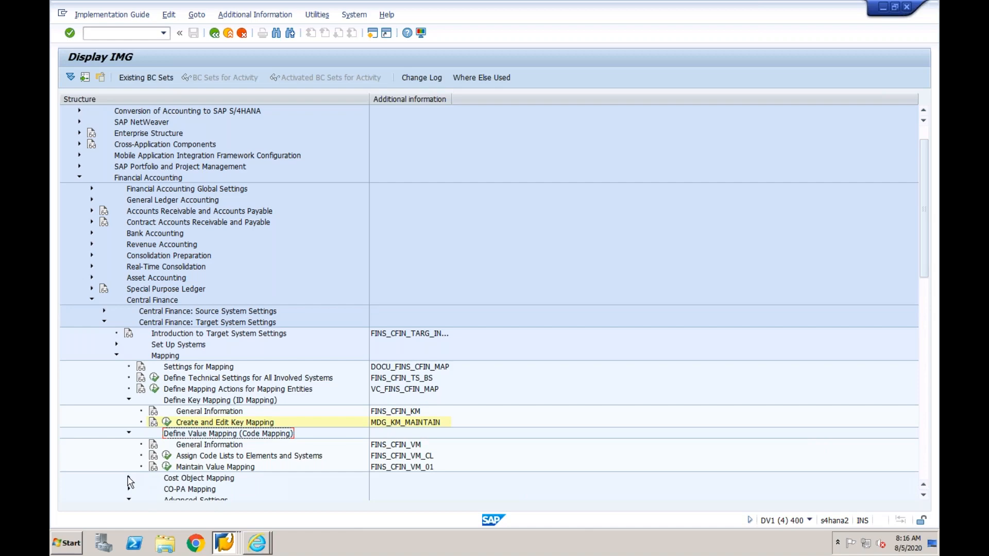
{"action": "left_click_drag", "start_coordinate": [925, 276], "coordinate": [928, 307]}
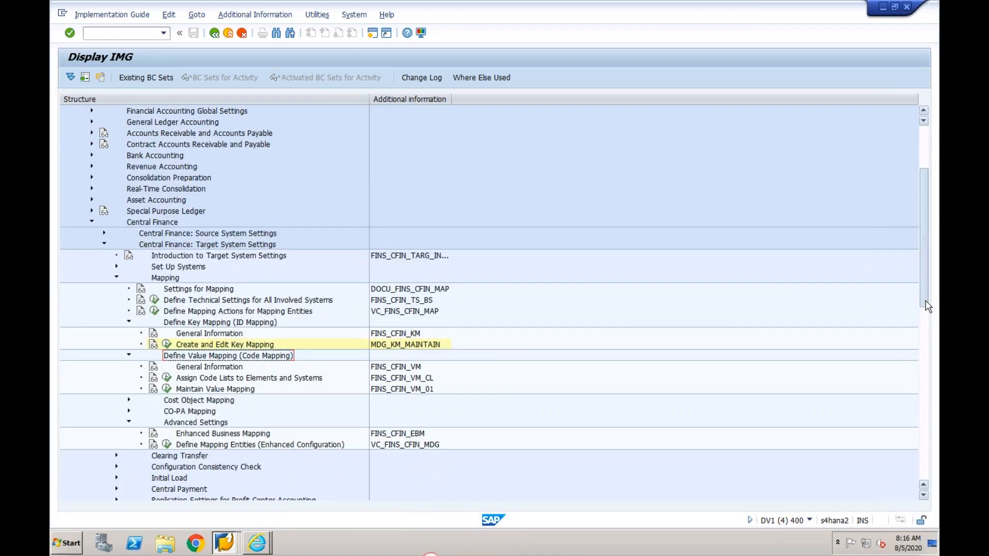
Open the Maintain Transaction screen from the Display IMG session using transaction SE93
{"action": "left_click", "coordinate": [164, 34]}
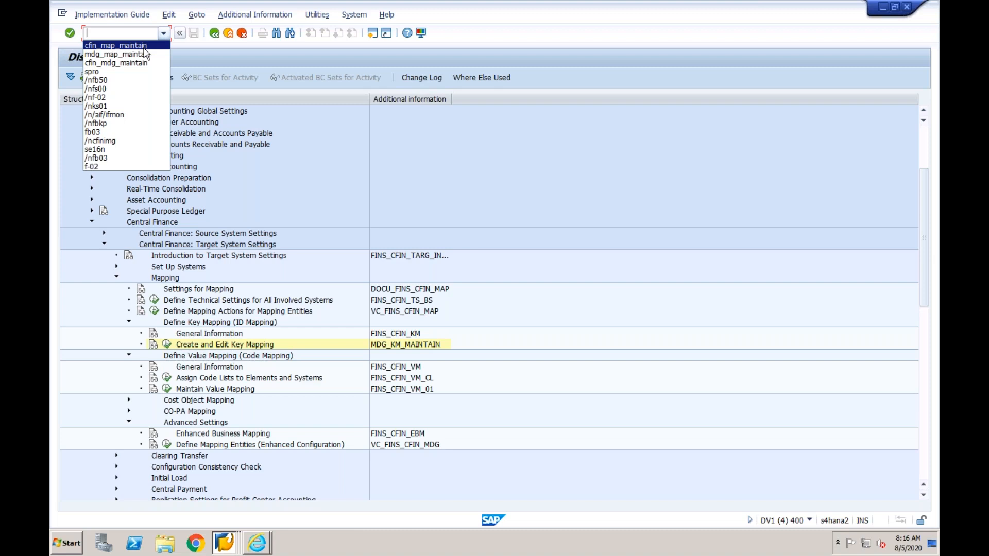
{"action": "left_click", "coordinate": [148, 46]}
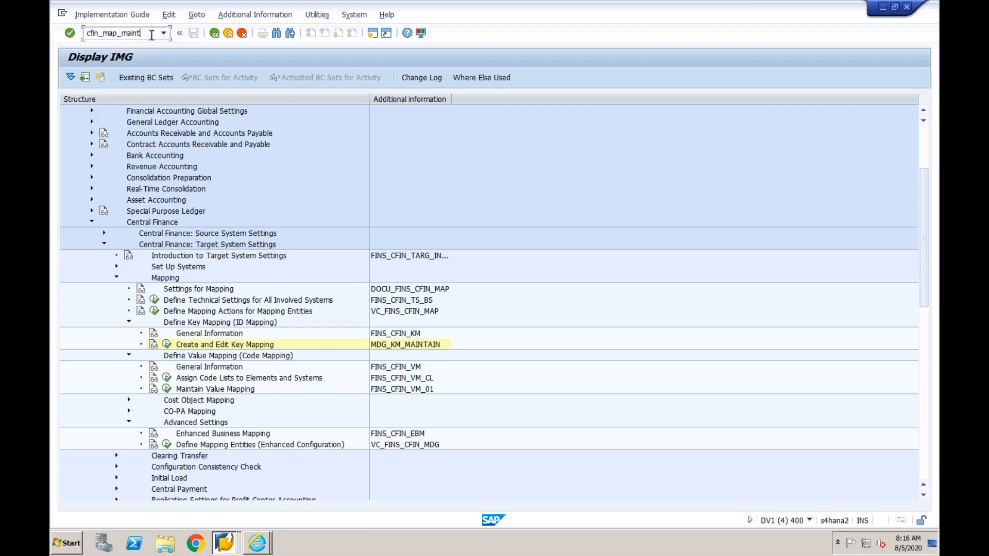
{"action": "left_click_drag", "start_coordinate": [139, 34], "coordinate": [83, 33]}
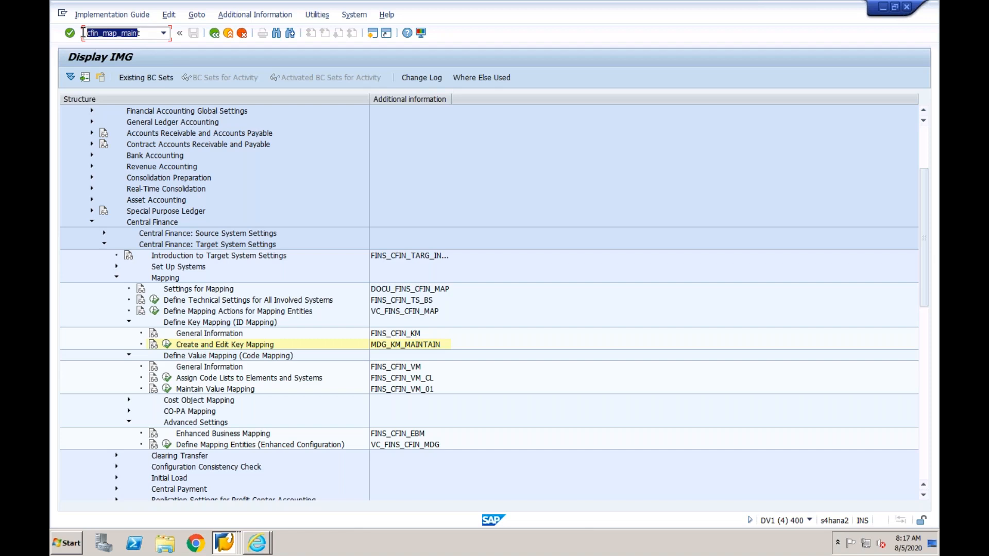
{"action": "type", "text": "/nse93t"}
{"action": "key", "text": "Return"}
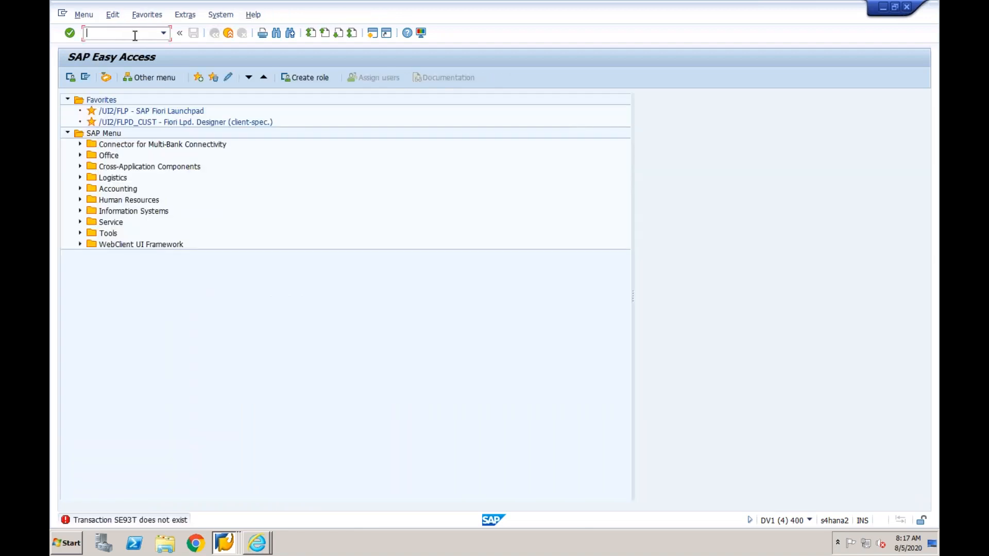
{"action": "key", "text": "Return"}
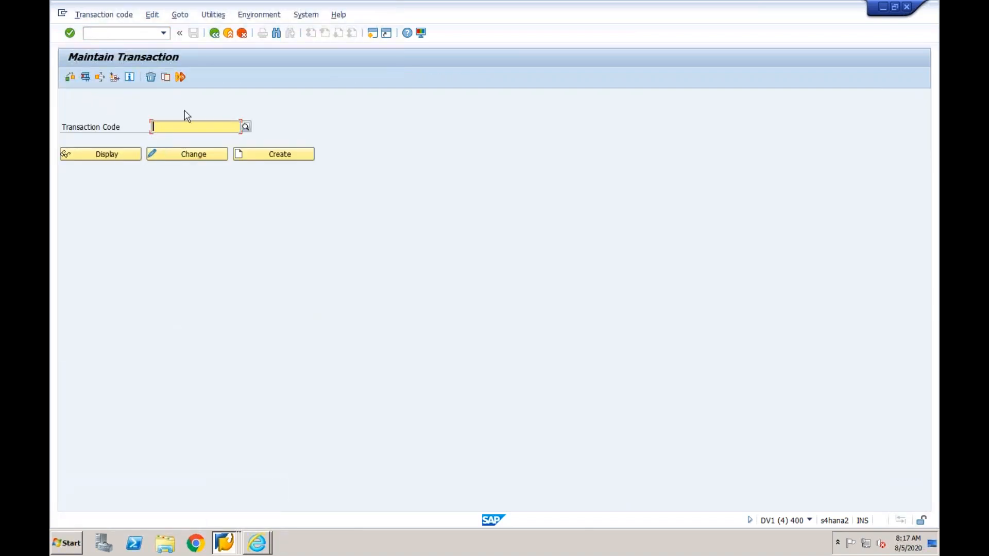
Search transaction codes for *map_ma, choose FINS_CFIN_MAP_MANAGE and run it
{"action": "type", "text": "*map"}
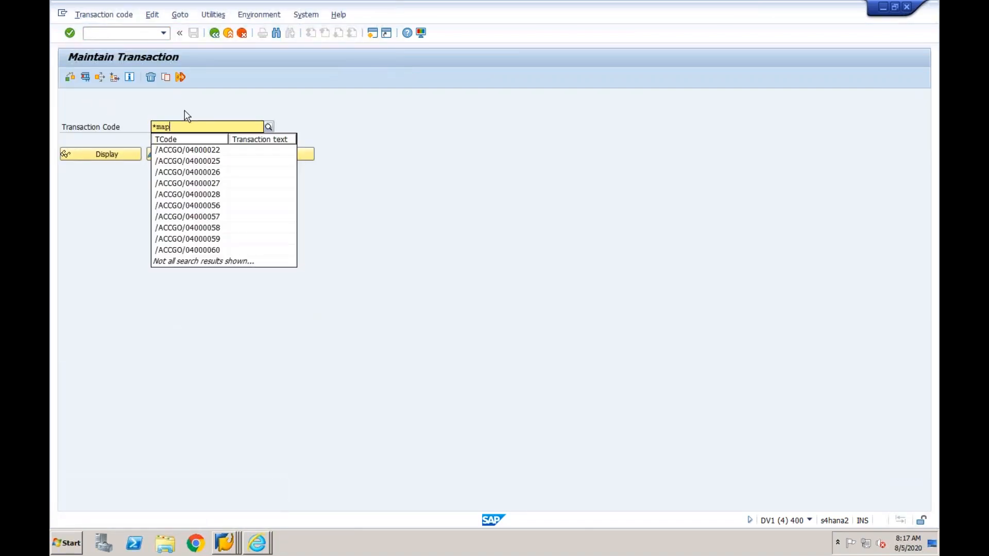
{"action": "type", "text": "_"}
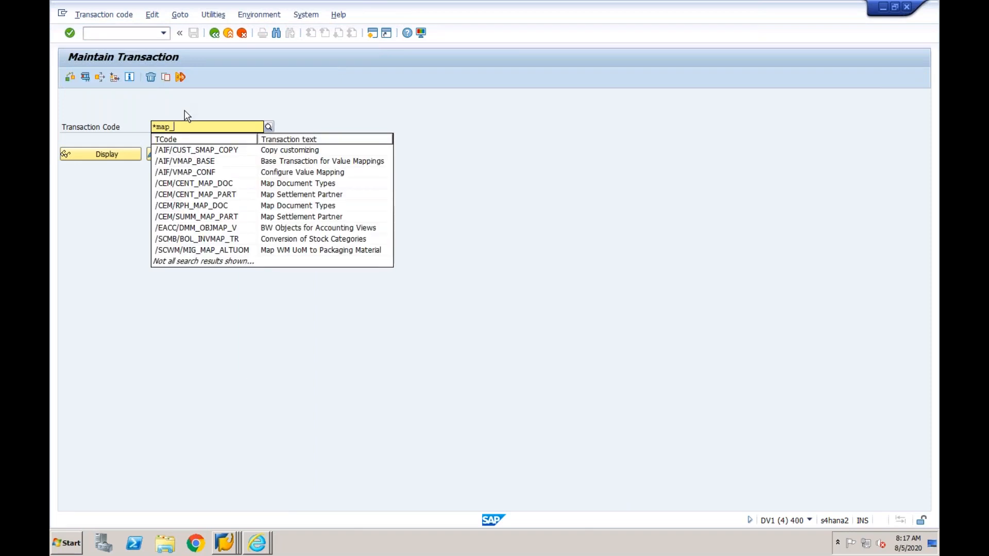
{"action": "type", "text": "ma"}
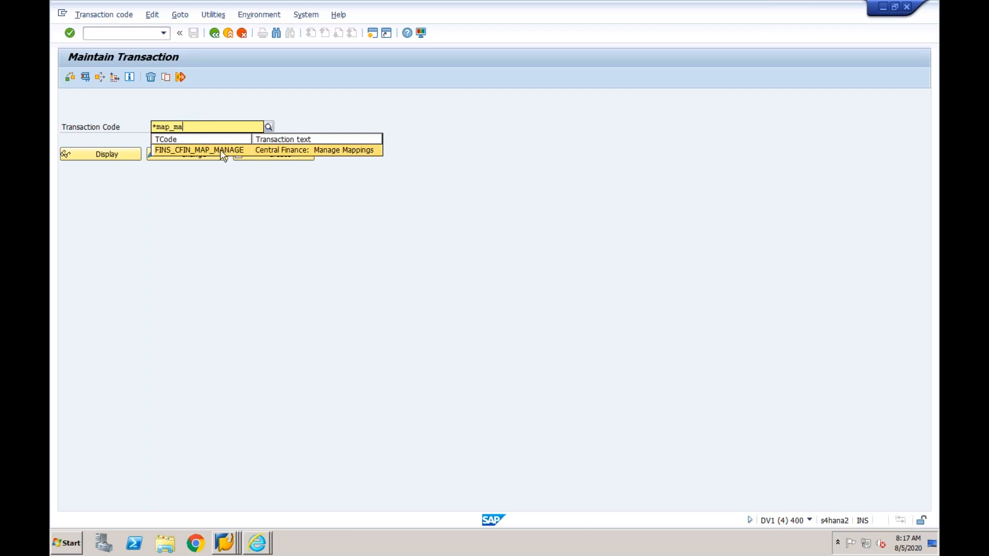
{"action": "left_click", "coordinate": [222, 151]}
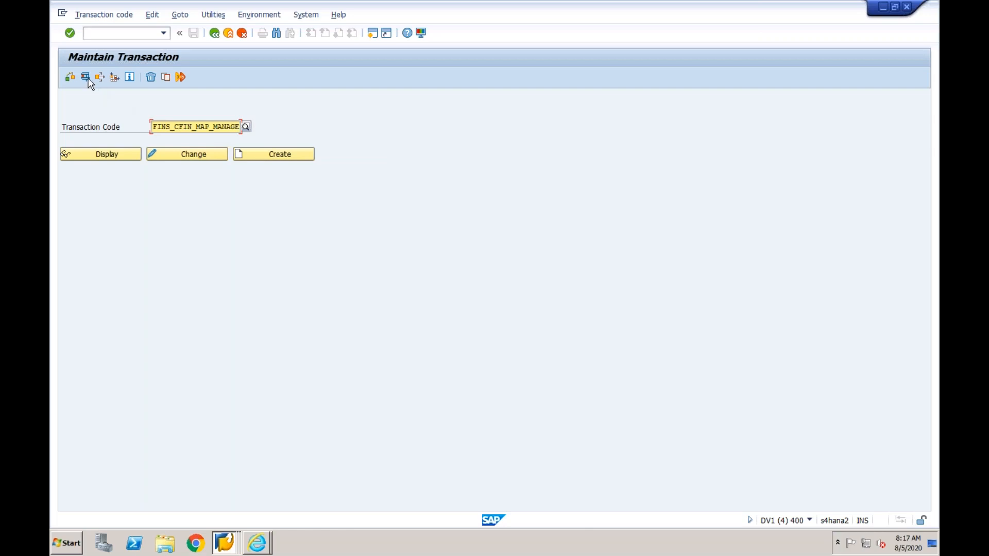
{"action": "key", "text": "F8"}
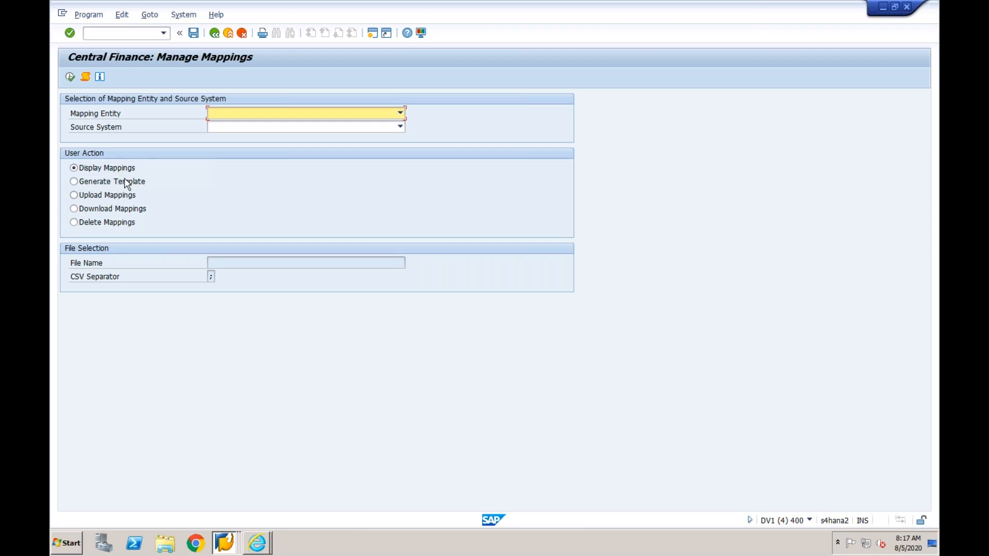
Display the mappings for entity GENERAL_LEDGER_ACC_MASTER_ID and source system EPXCLNT800
{"action": "left_click", "coordinate": [402, 114]}
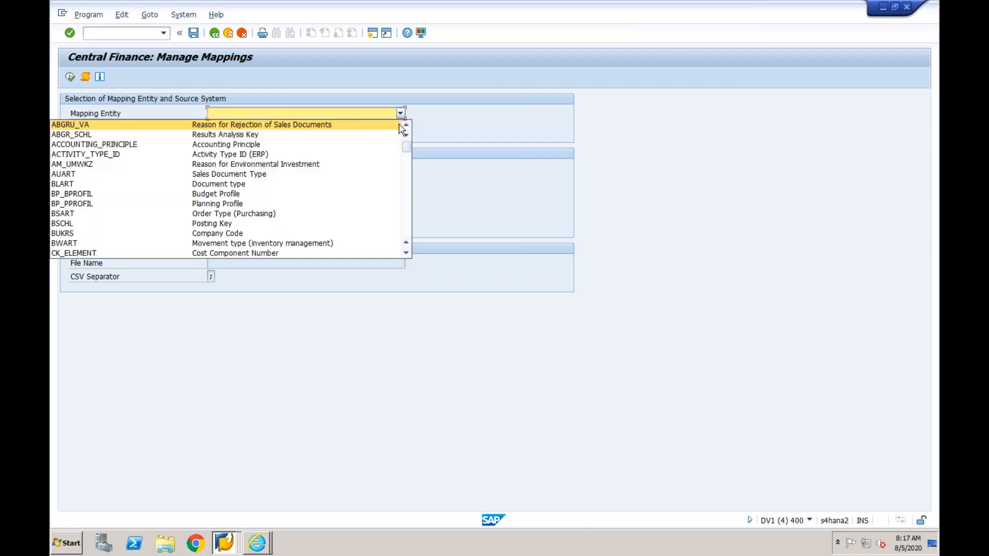
{"action": "left_click", "coordinate": [408, 167]}
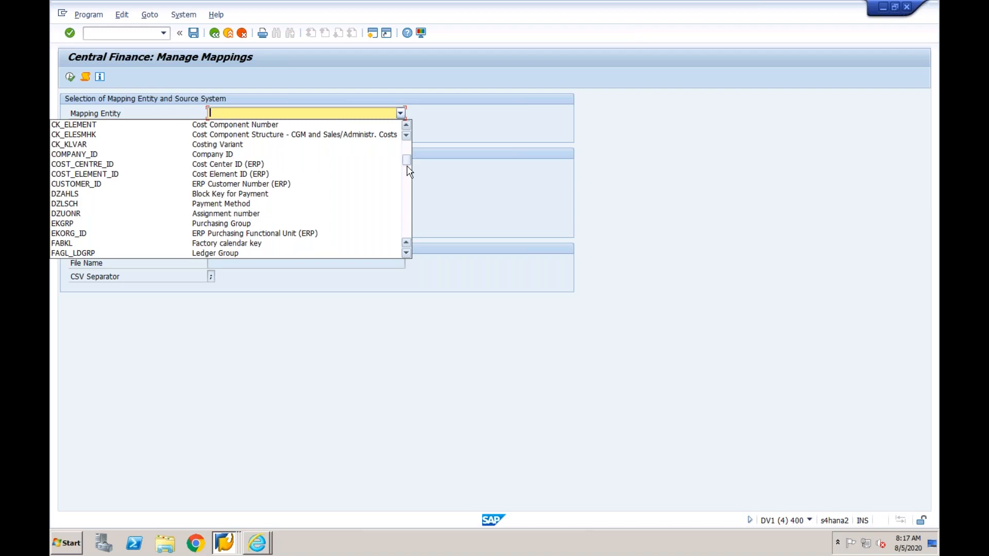
{"action": "left_click", "coordinate": [408, 188]}
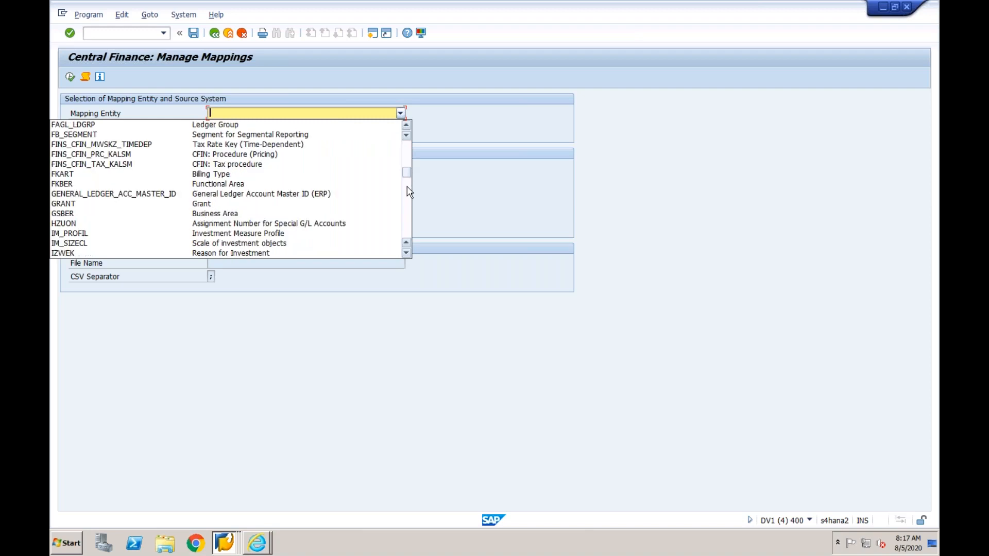
{"action": "left_click", "coordinate": [342, 194]}
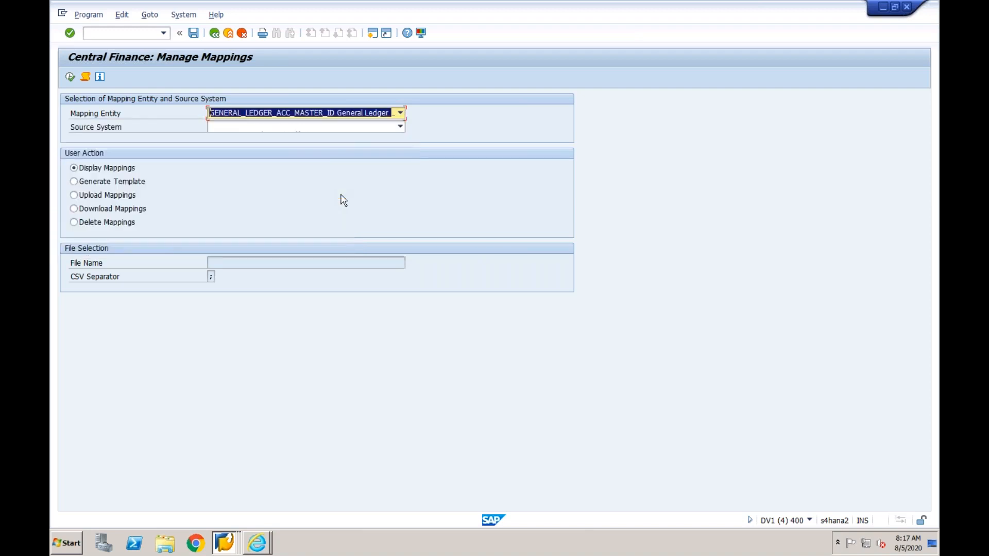
{"action": "left_click", "coordinate": [361, 130]}
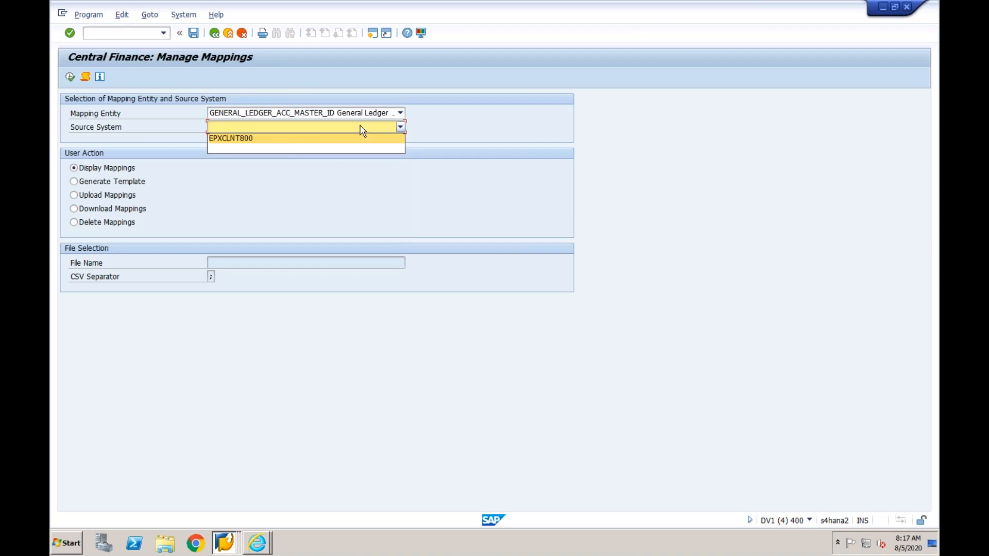
{"action": "left_click", "coordinate": [303, 140]}
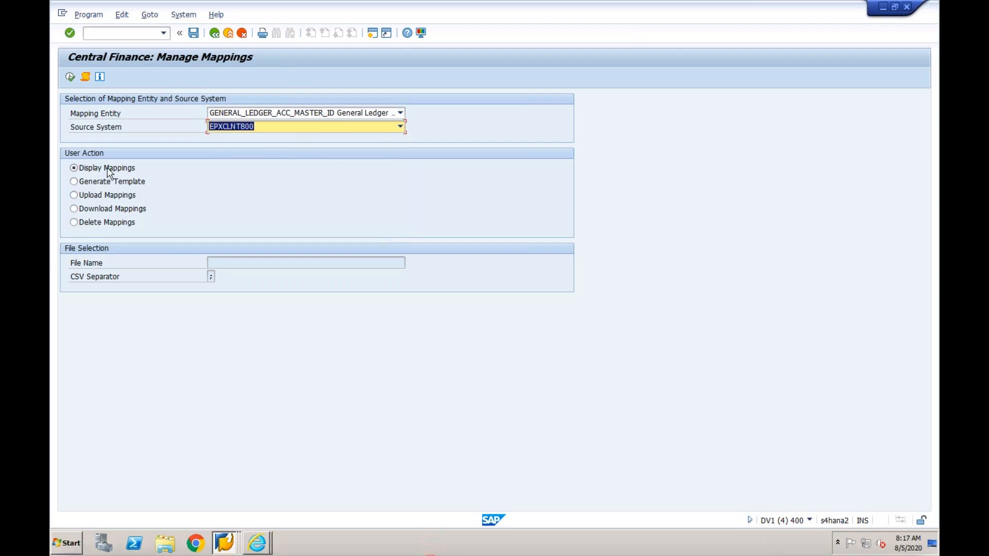
{"action": "left_click", "coordinate": [70, 77]}
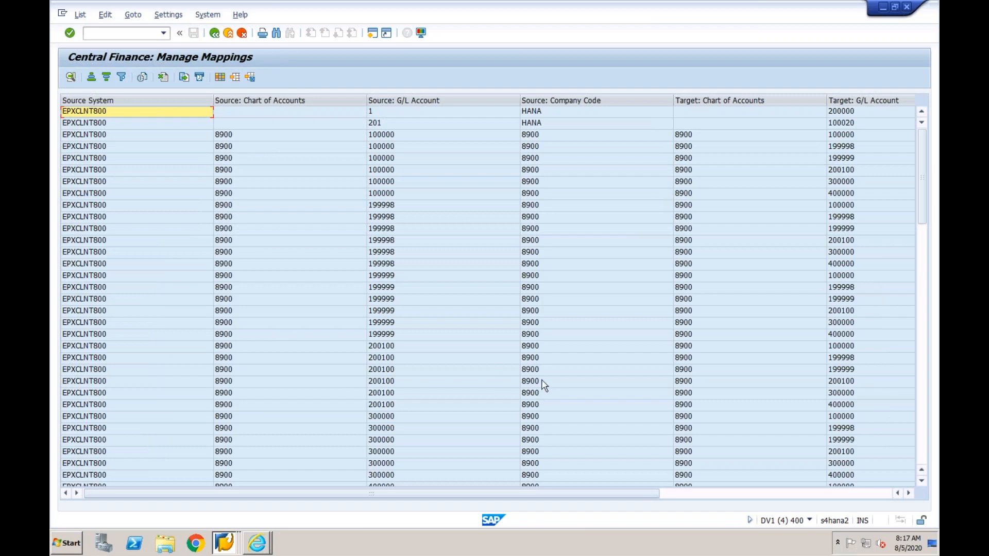
Find the mapping row for source G/L account 4003 in chart of accounts CF01 and return to the selection screen
{"action": "left_click", "coordinate": [922, 295]}
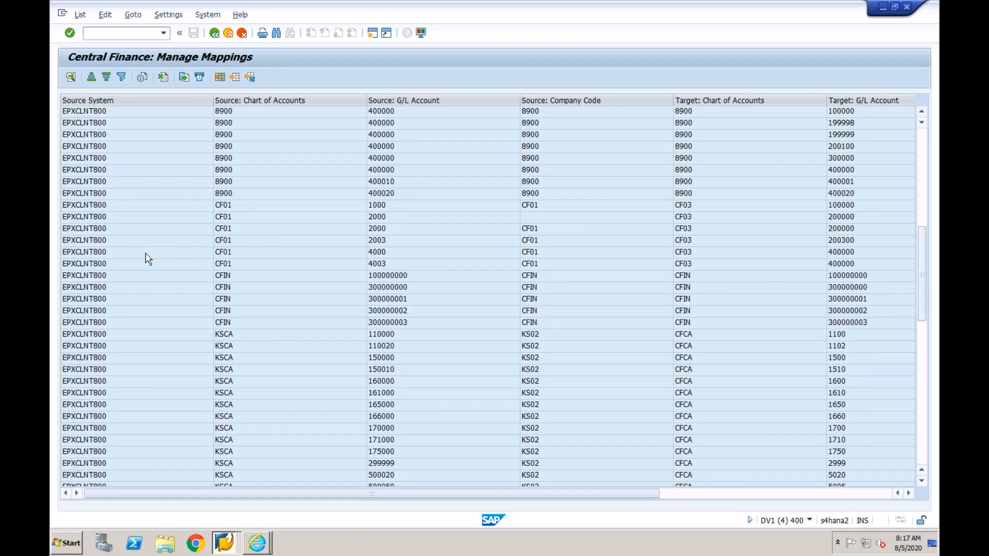
{"action": "left_click", "coordinate": [59, 263]}
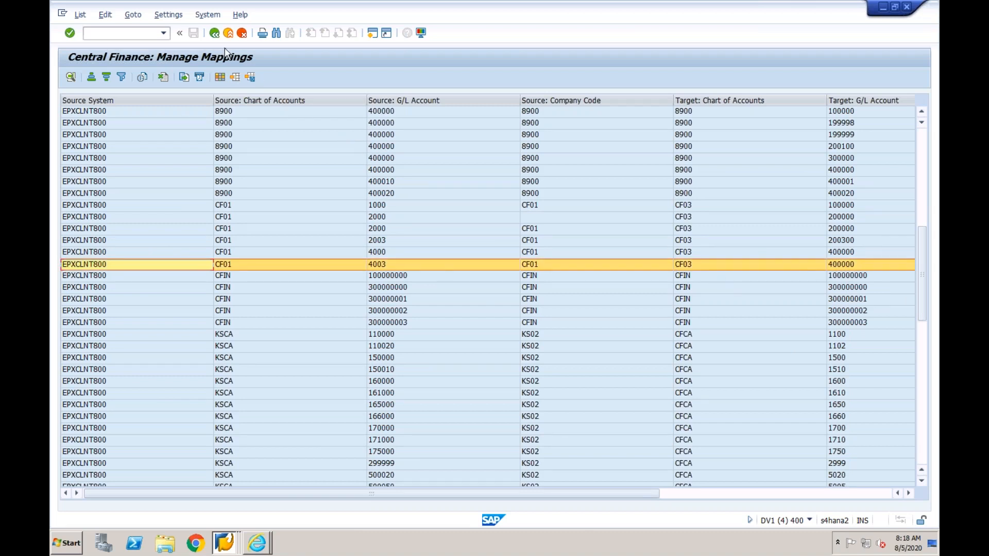
{"action": "left_click", "coordinate": [214, 33]}
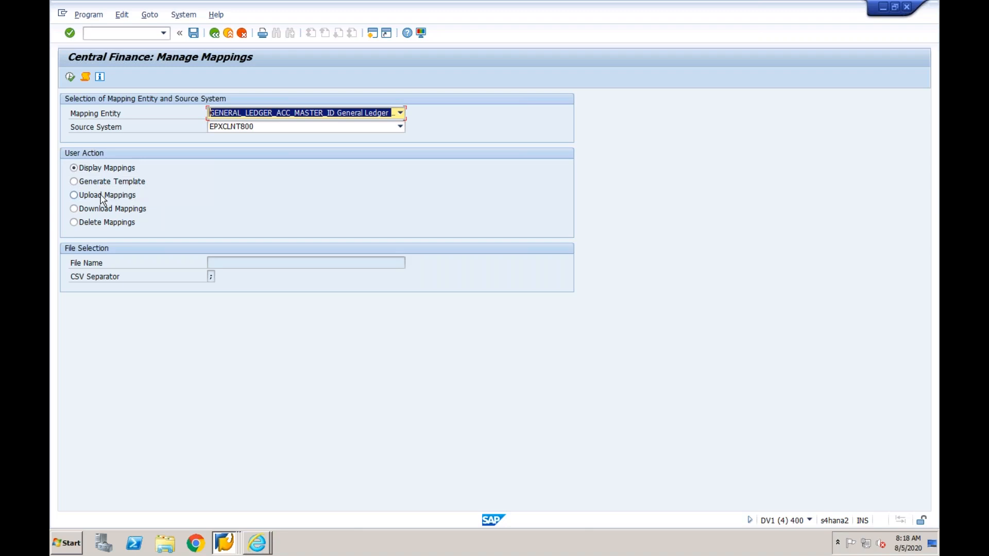
Select Generate Template as the user action and try to run it with the file name GL.csv
{"action": "left_click", "coordinate": [75, 182]}
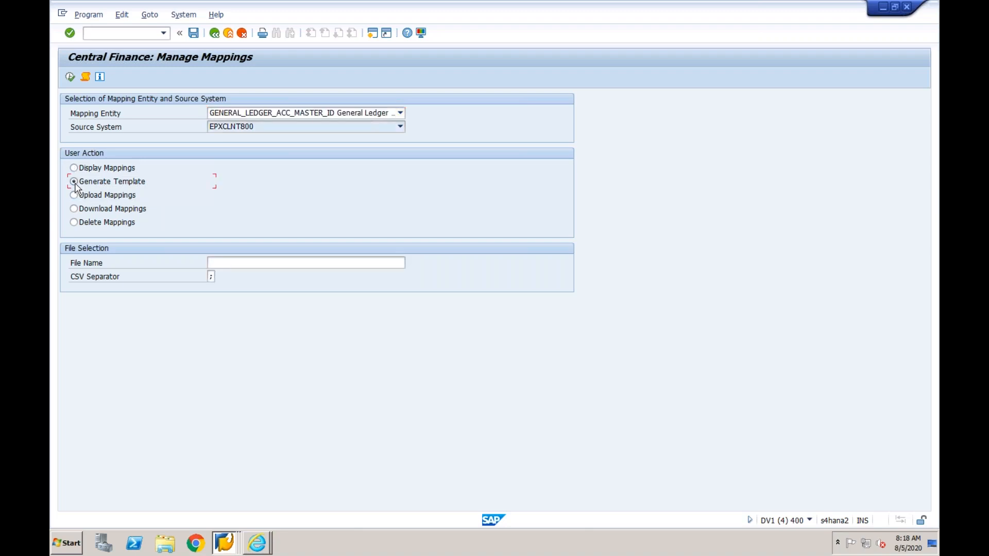
{"action": "left_click", "coordinate": [236, 265]}
{"action": "type", "text": "GL."}
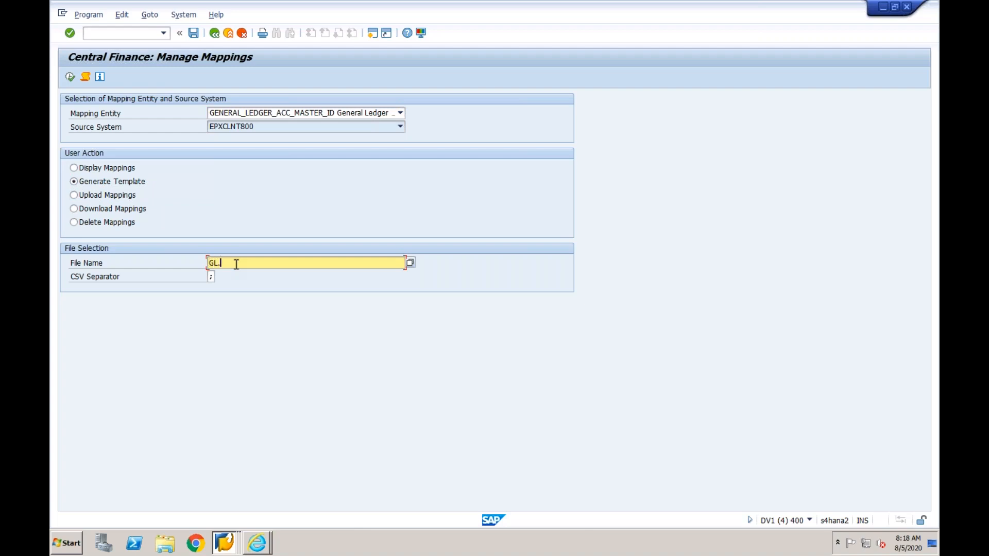
{"action": "type", "text": "csv"}
{"action": "left_click", "coordinate": [69, 77]}
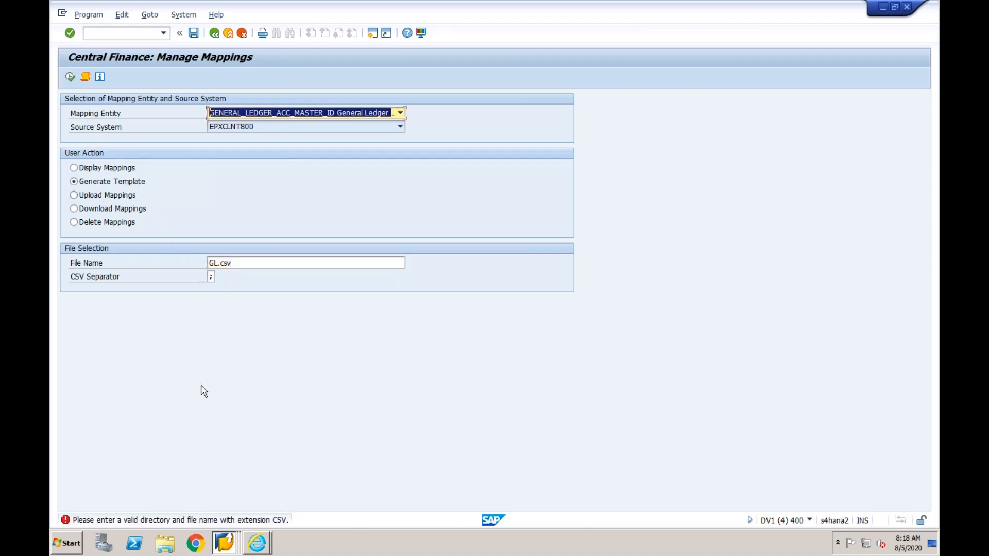
Set the template file to GL.CSV in the Desktop folder and generate the G/L account mapping template
{"action": "left_click", "coordinate": [249, 263]}
{"action": "left_click", "coordinate": [409, 263]}
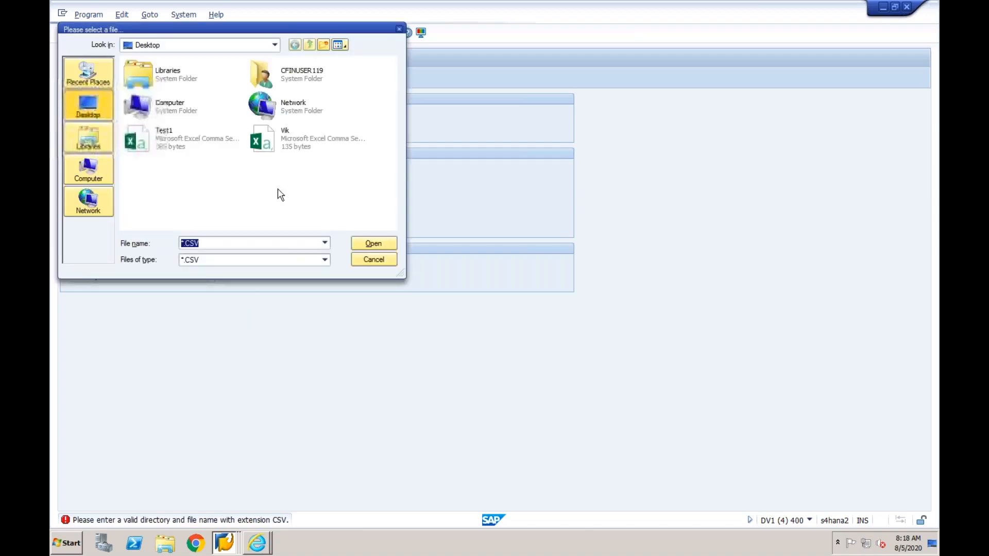
{"action": "left_click", "coordinate": [182, 243]}
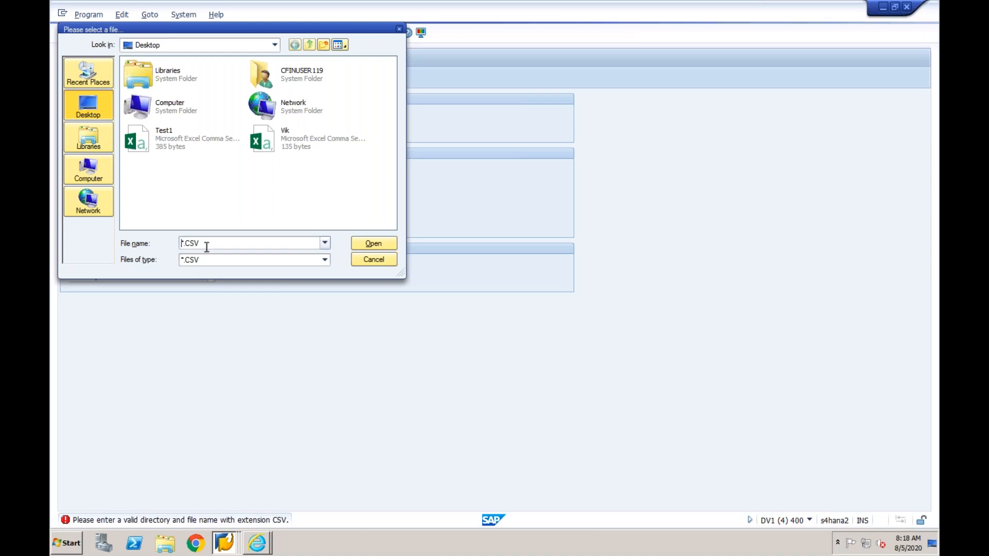
{"action": "key", "text": "Delete"}
{"action": "type", "text": "GL"}
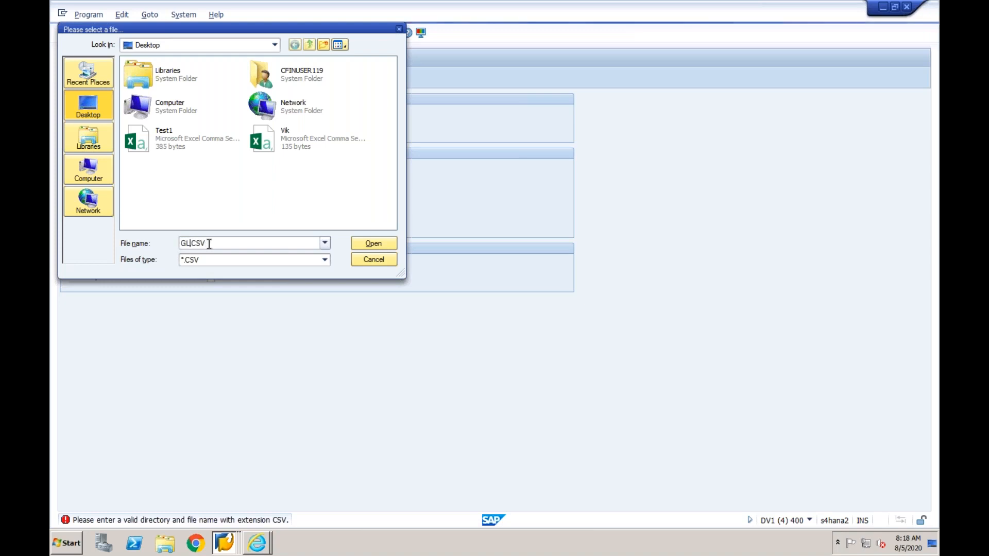
{"action": "left_click", "coordinate": [374, 243]}
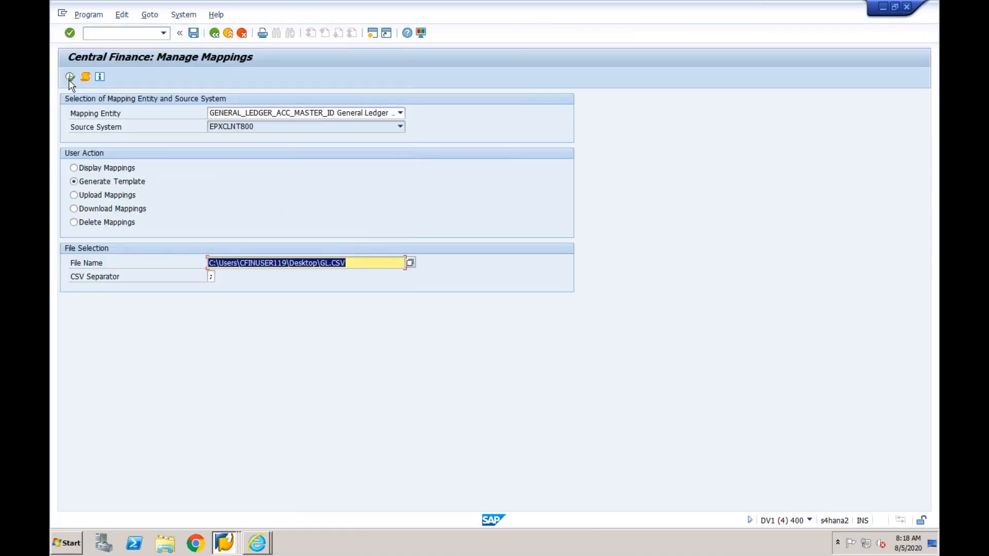
{"action": "left_click", "coordinate": [70, 77]}
{"action": "key", "text": "Return"}
{"action": "left_click", "coordinate": [373, 354]}
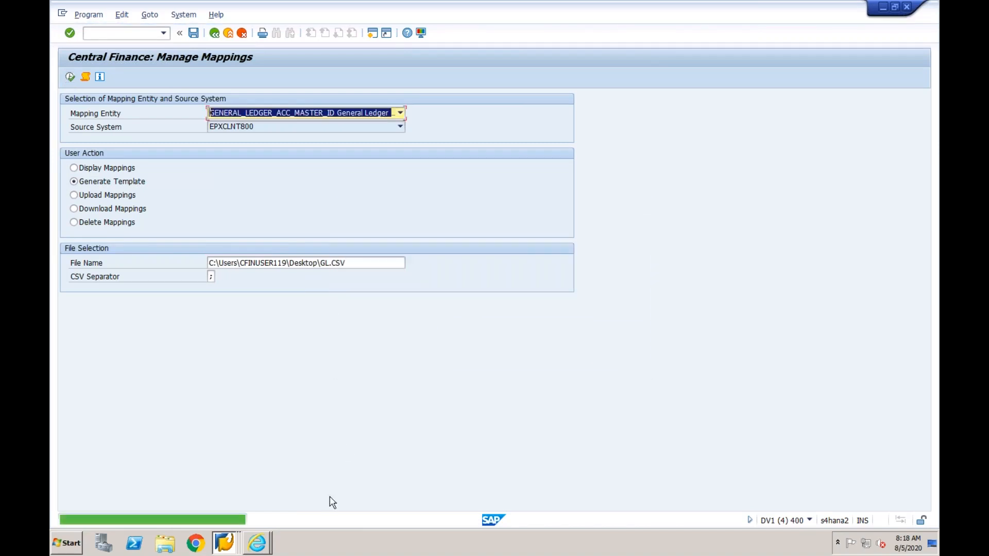
Switch to the desktop, open the generated GL file in Excel and dismiss the Office activation wizard
{"action": "right_click", "coordinate": [382, 546]}
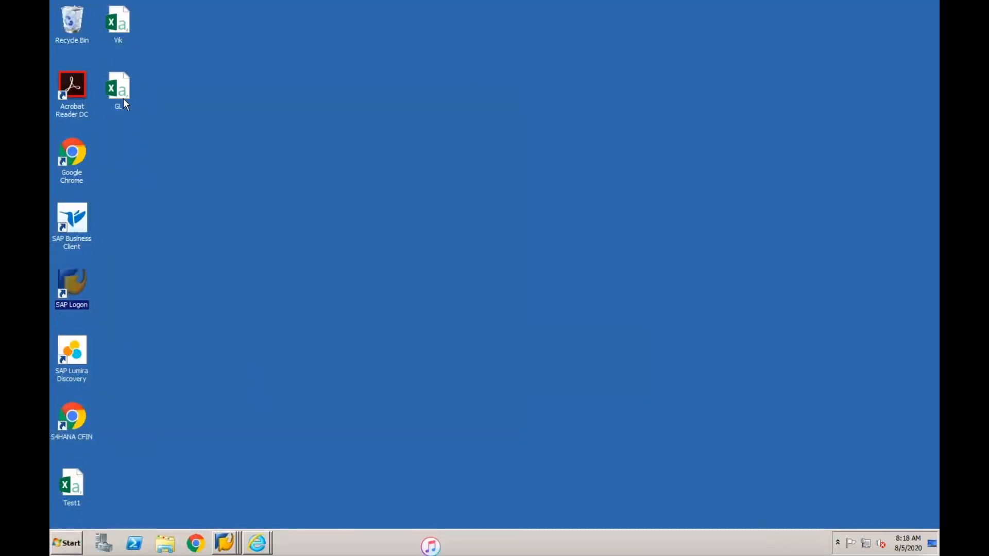
{"action": "double_click", "coordinate": [123, 99]}
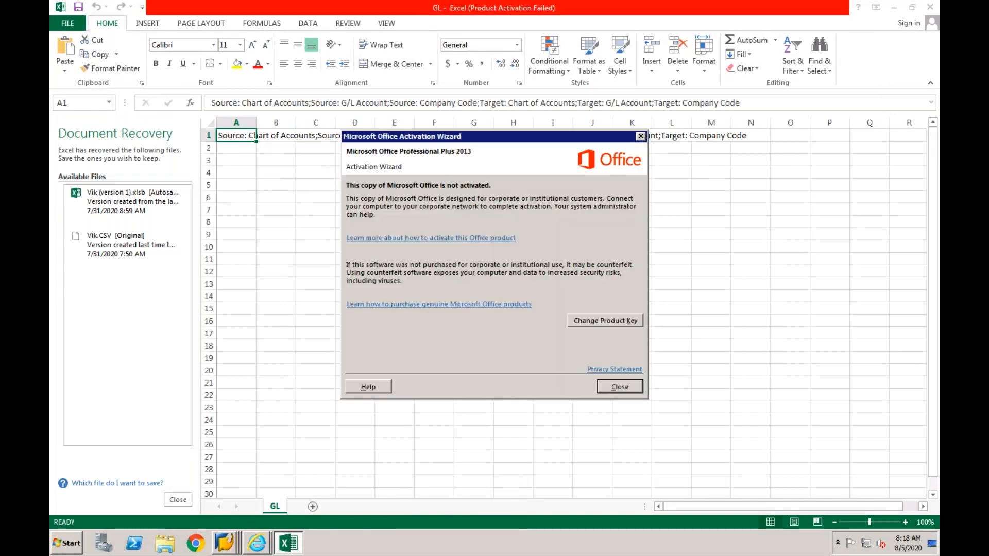
{"action": "left_click", "coordinate": [640, 136]}
Split column A into separate columns with Text to Columns, using the Delimited type and the semicolon delimiter
{"action": "left_click", "coordinate": [243, 118]}
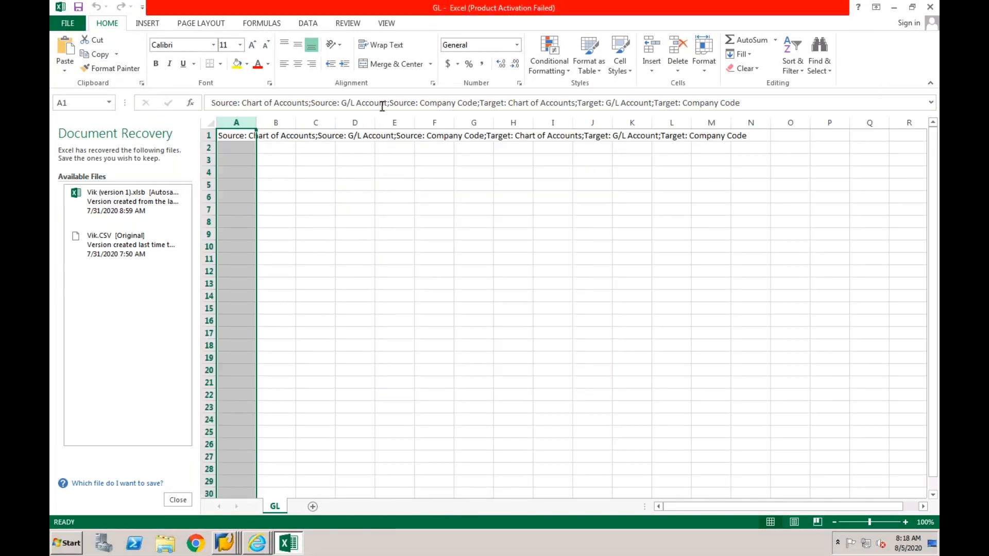
{"action": "left_click", "coordinate": [307, 24]}
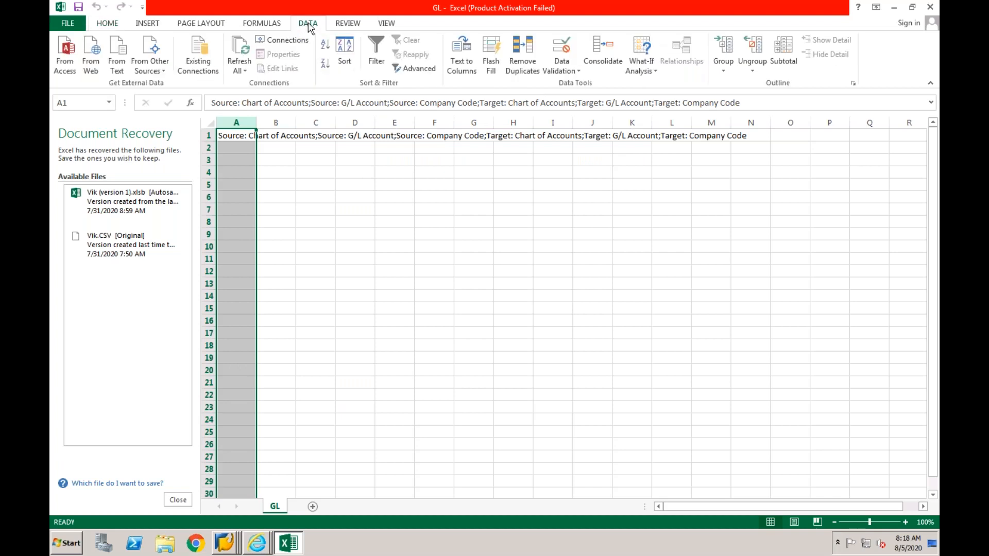
{"action": "left_click", "coordinate": [462, 57]}
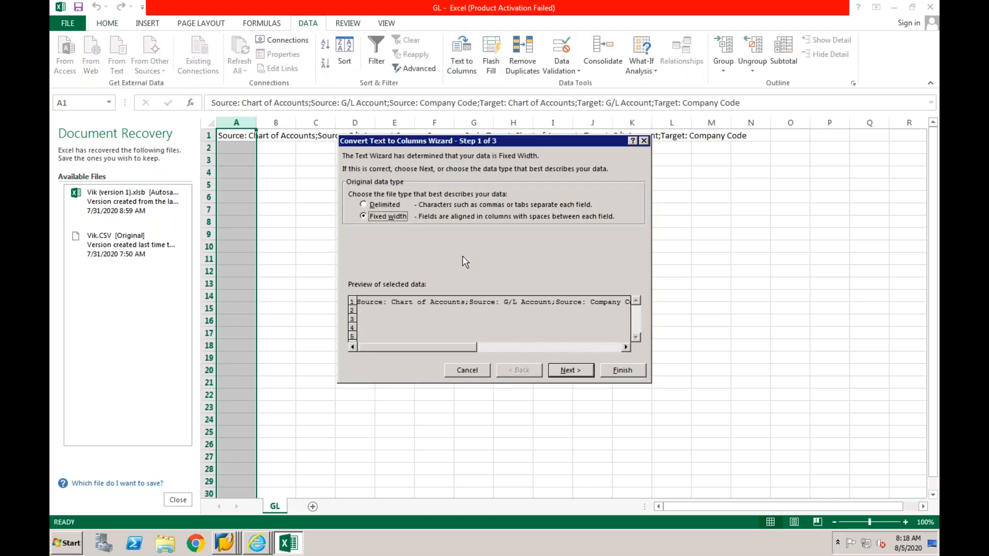
{"action": "left_click", "coordinate": [390, 205]}
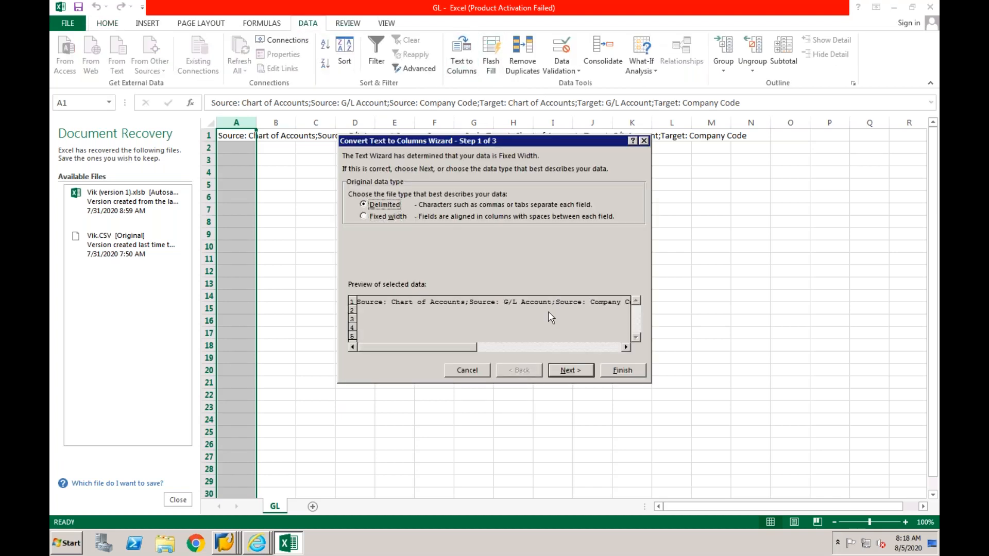
{"action": "left_click", "coordinate": [572, 371]}
{"action": "left_click", "coordinate": [353, 203]}
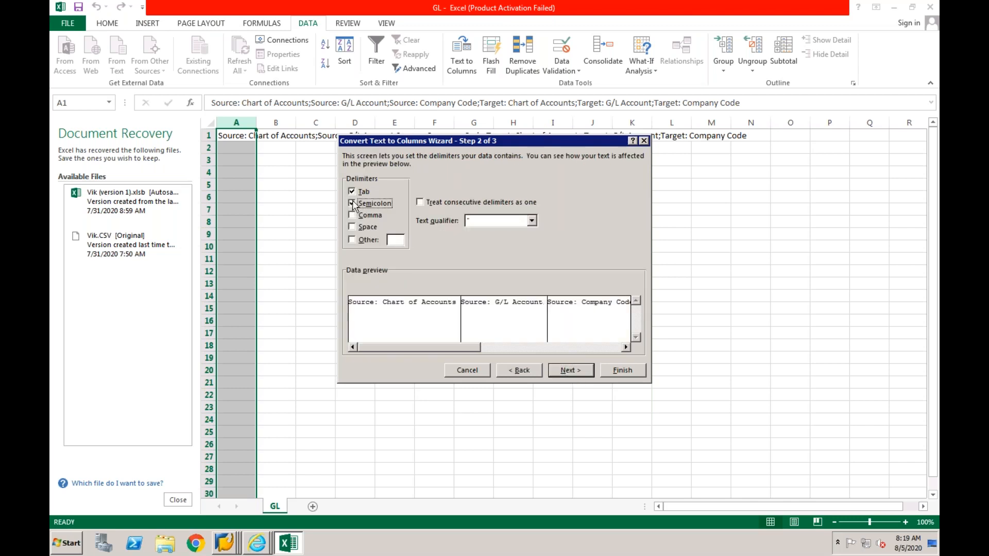
{"action": "left_click", "coordinate": [619, 372]}
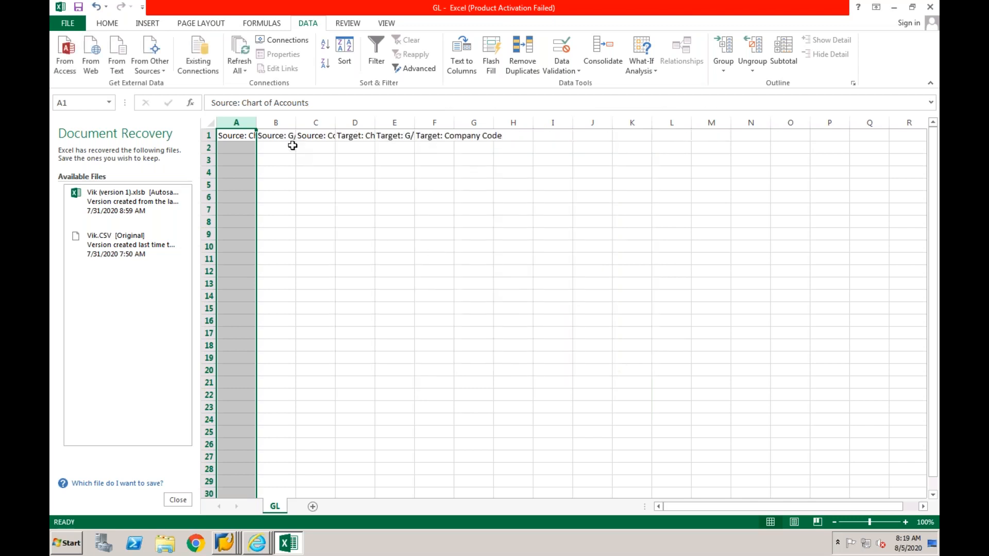
Fit all column widths to their headings and go through the source and target entry cells in row 2
{"action": "left_click", "coordinate": [210, 125]}
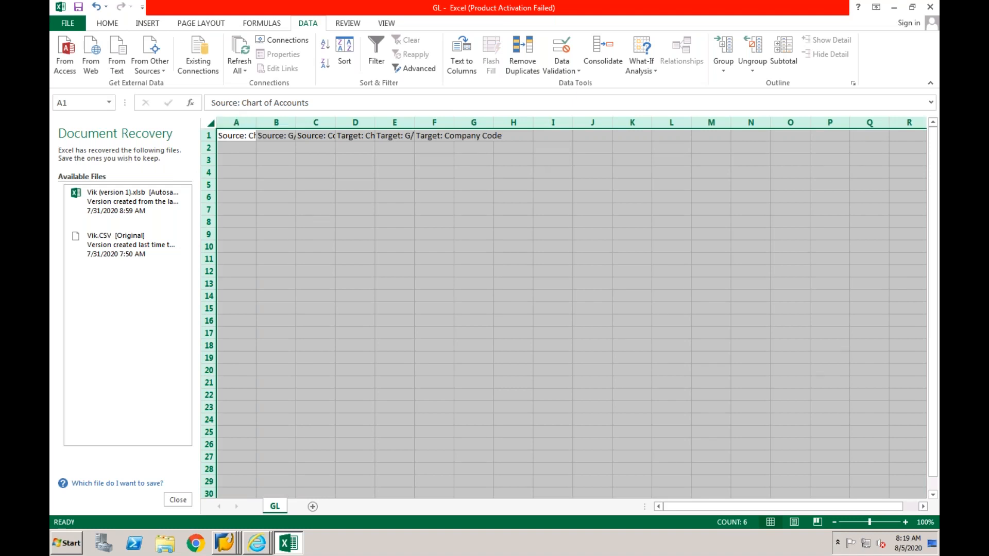
{"action": "double_click", "coordinate": [252, 120]}
{"action": "left_click", "coordinate": [266, 149]}
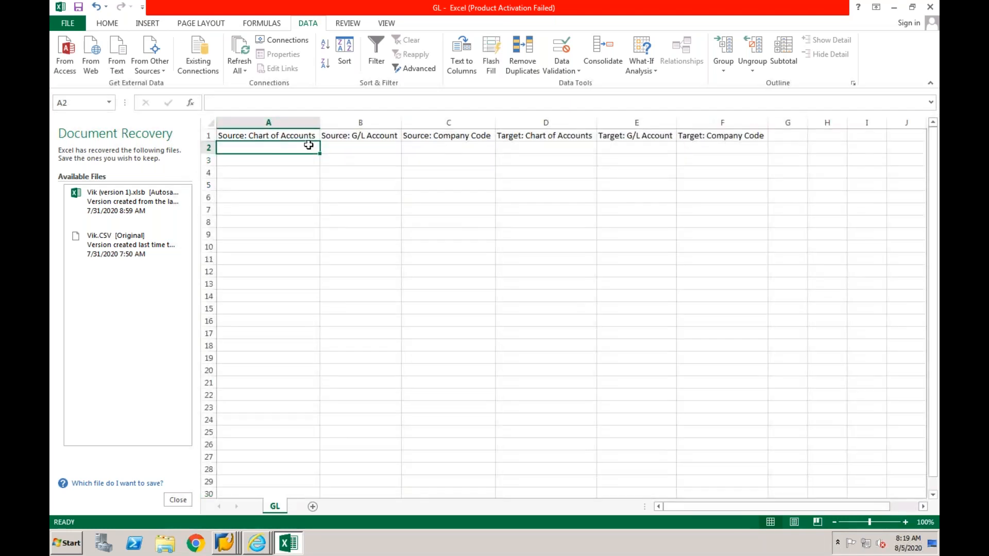
{"action": "left_click", "coordinate": [346, 147]}
{"action": "left_click", "coordinate": [431, 146]}
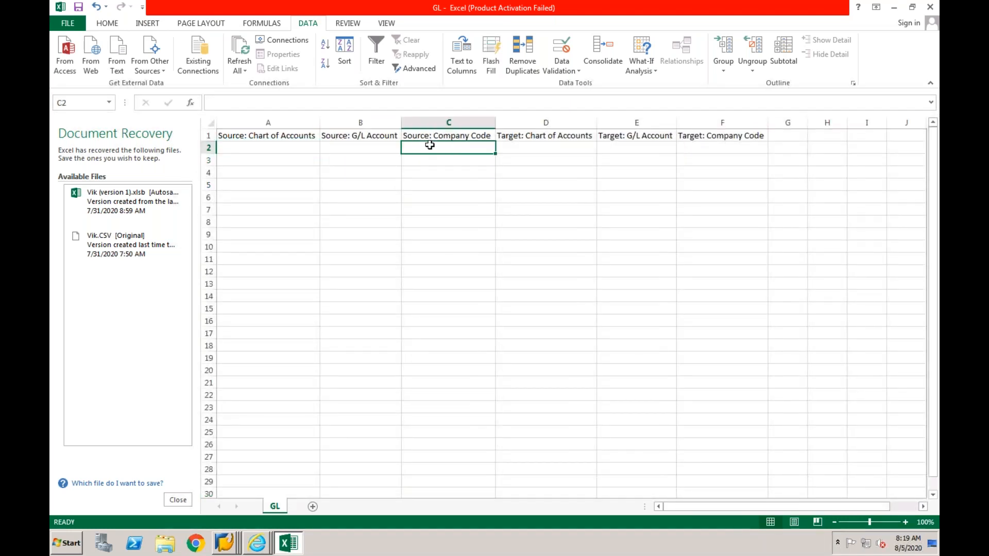
{"action": "left_click", "coordinate": [532, 150]}
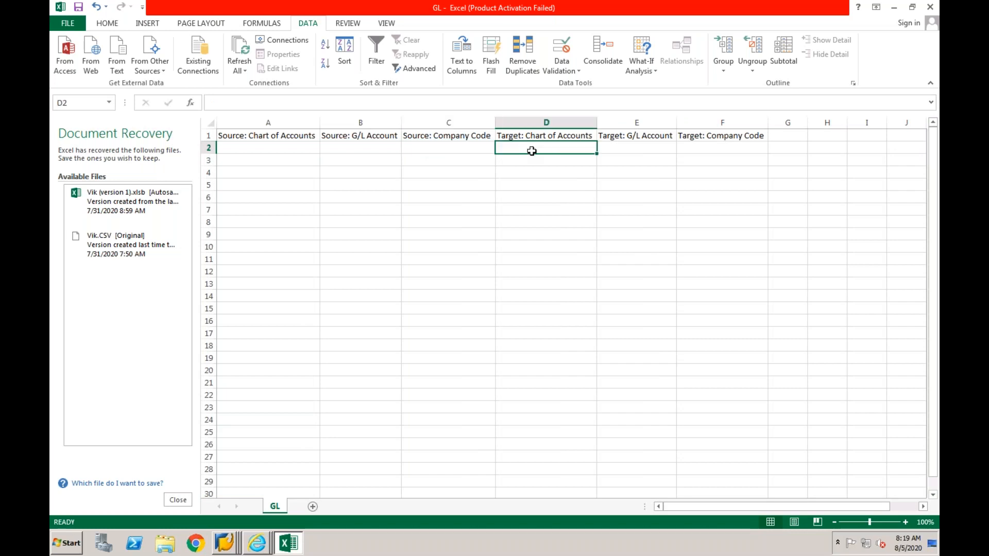
{"action": "left_click", "coordinate": [635, 149]}
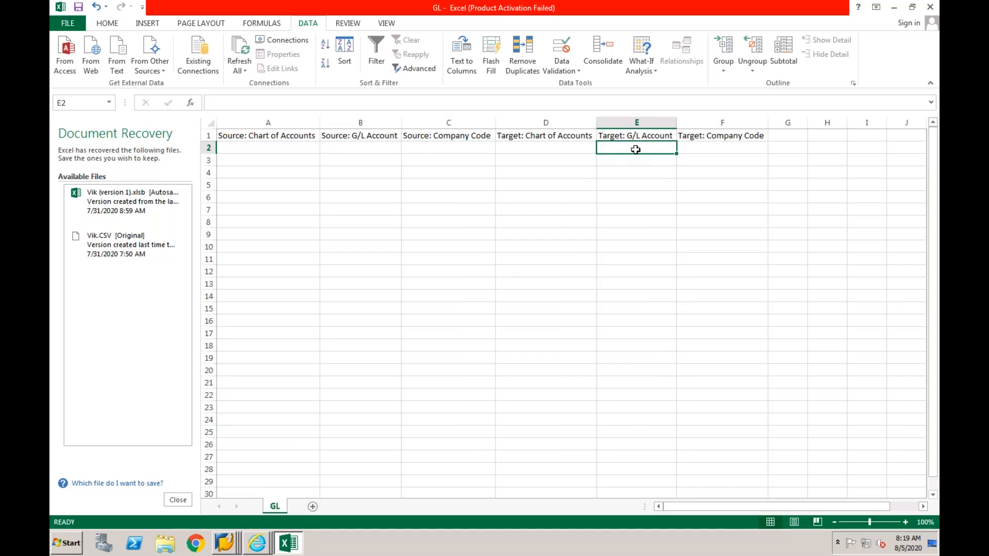
{"action": "left_click", "coordinate": [716, 146]}
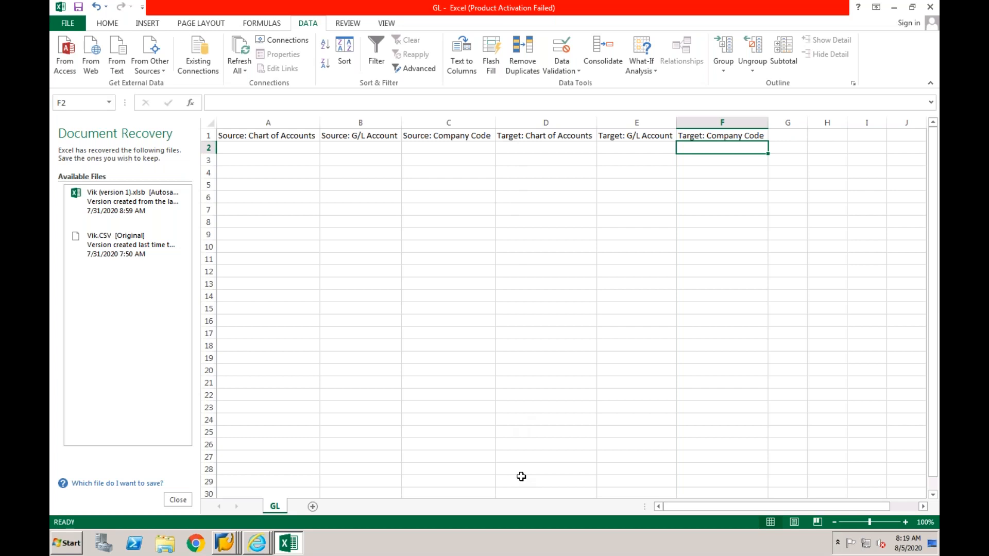
Return to the Manage Mappings session in SAP and select Upload Mappings as the user action
{"action": "right_click", "coordinate": [225, 547]}
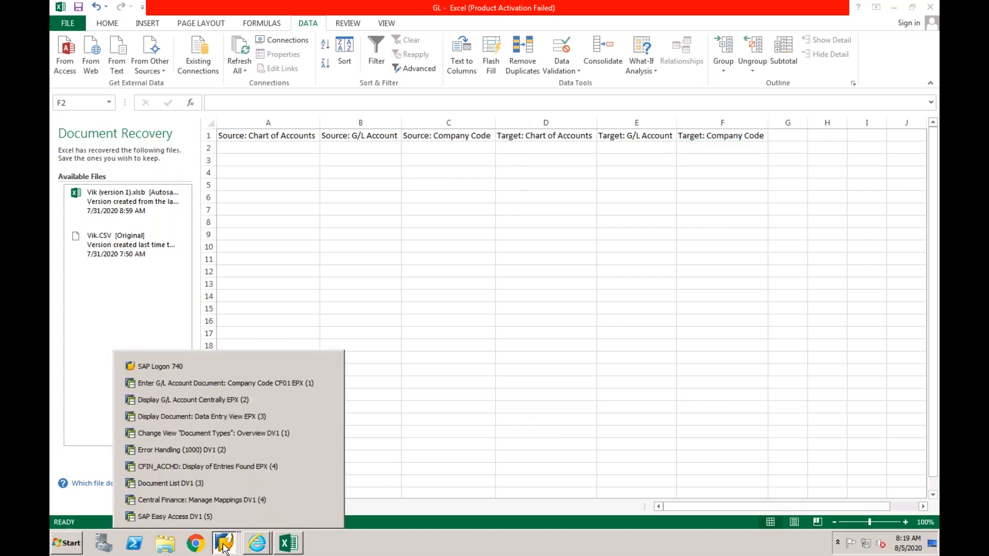
{"action": "left_click", "coordinate": [219, 502]}
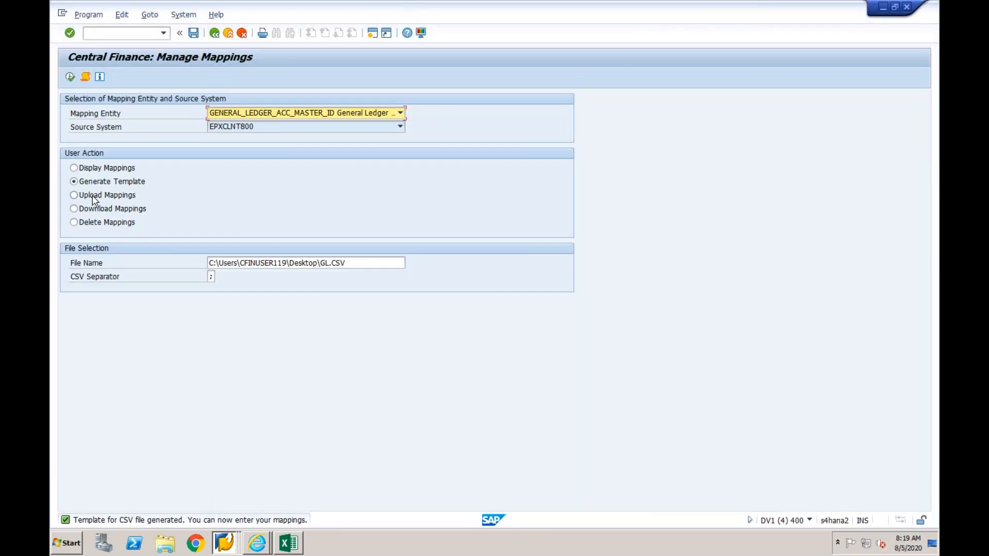
{"action": "left_click", "coordinate": [94, 200]}
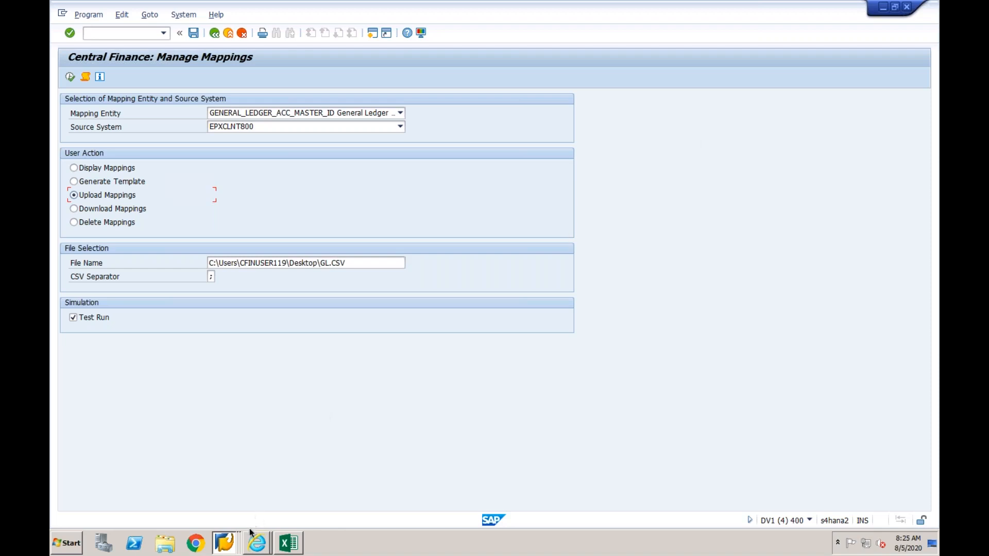
Switch to the Error Handling session and restart accounting document message 1 (05.08.2020 02:53:52), confirming the restart
{"action": "left_click", "coordinate": [257, 543]}
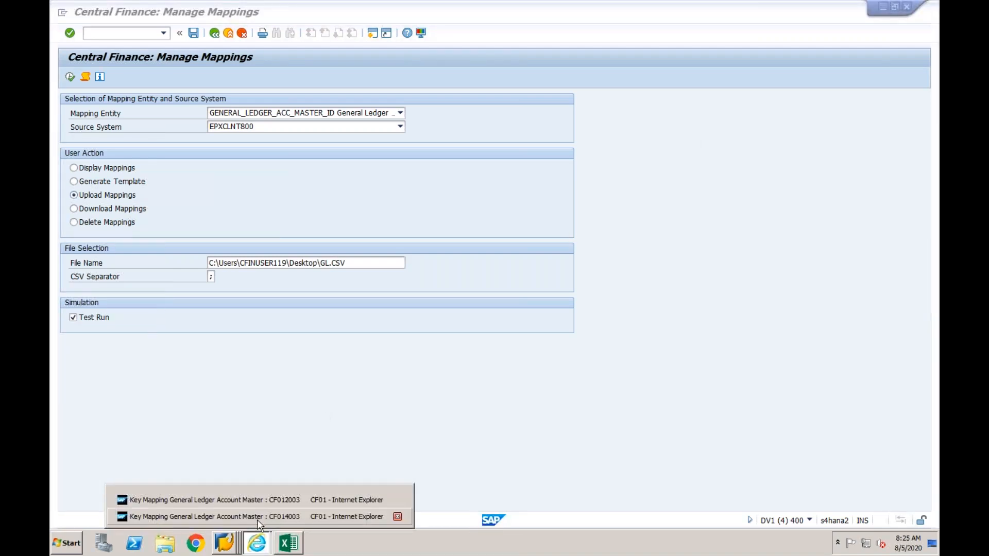
{"action": "left_click", "coordinate": [236, 544]}
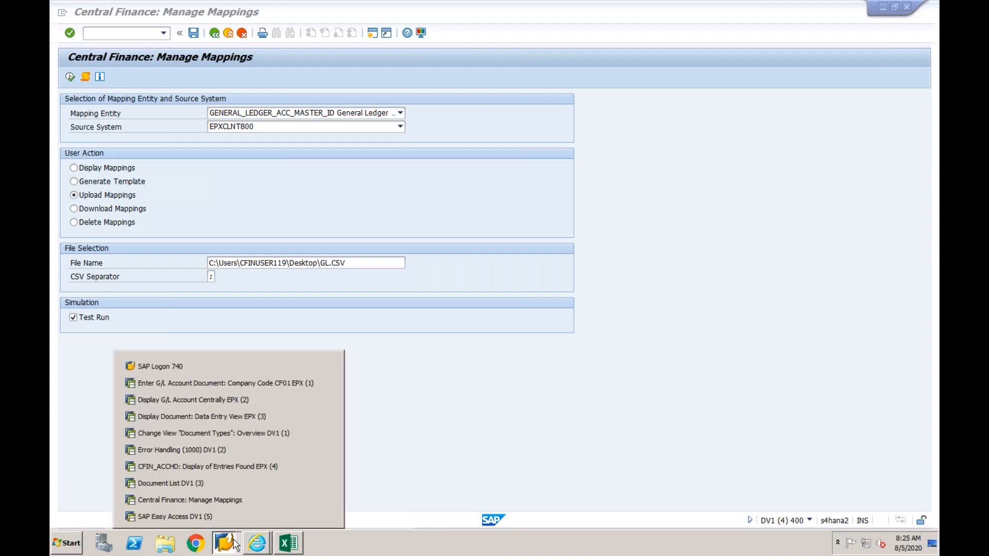
{"action": "left_click", "coordinate": [222, 453]}
{"action": "left_click", "coordinate": [164, 154]}
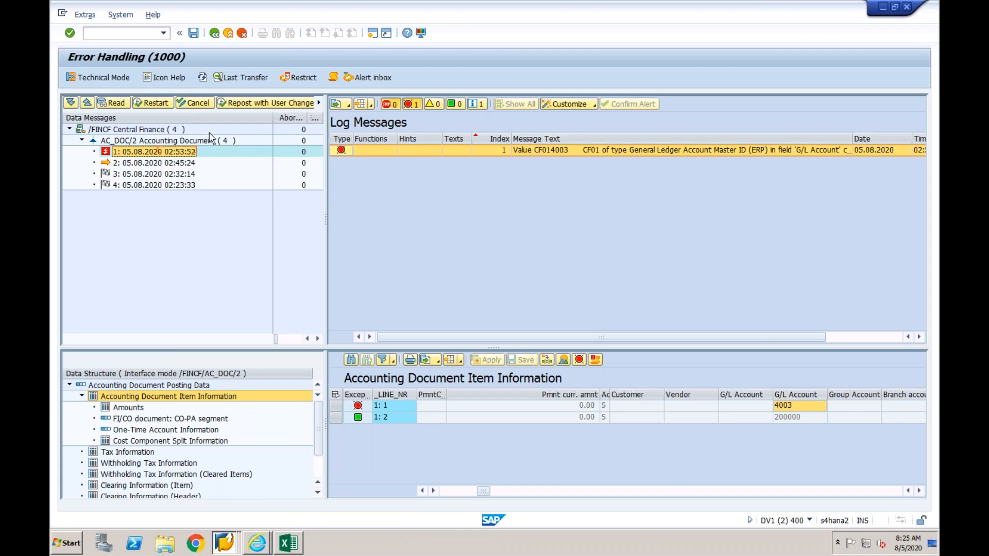
{"action": "left_click", "coordinate": [162, 104]}
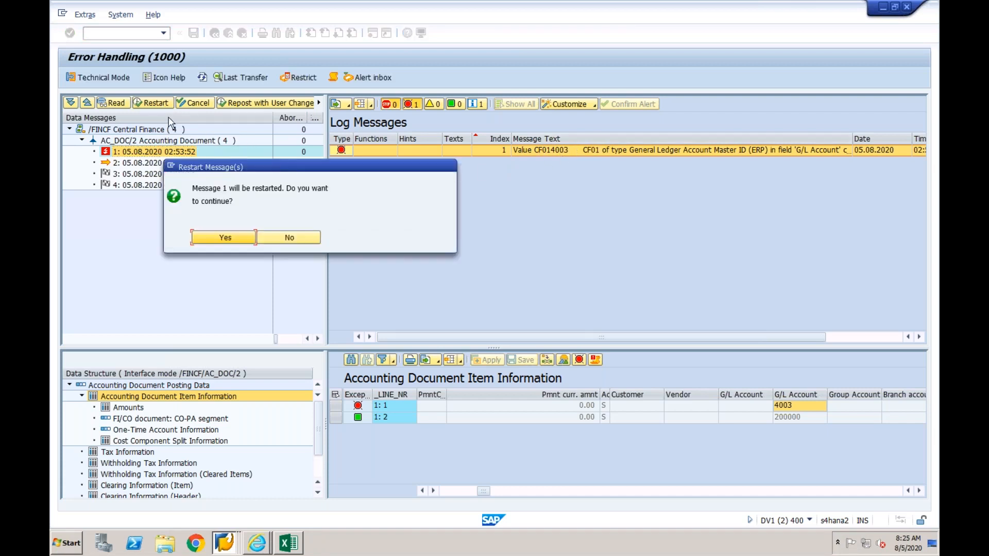
{"action": "left_click", "coordinate": [224, 238]}
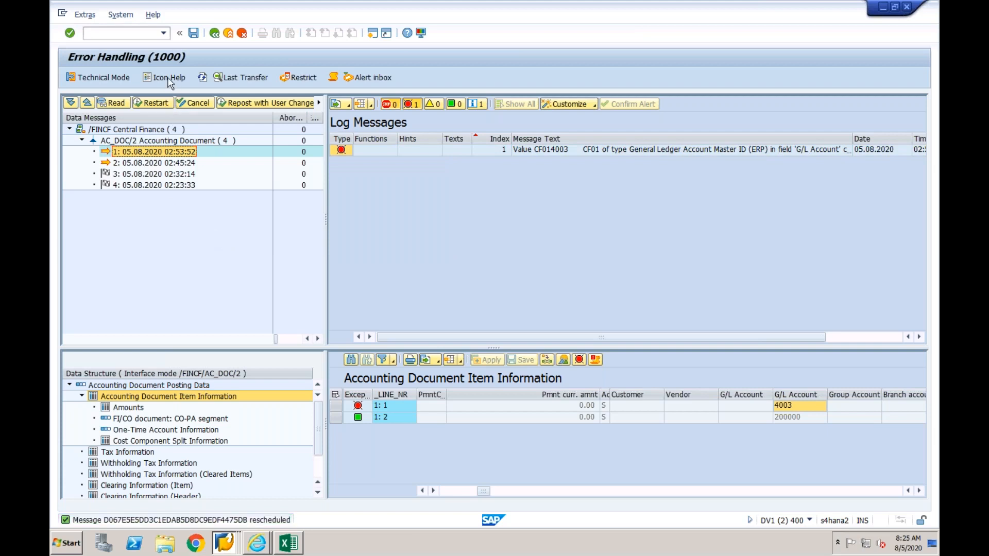
Refresh the message list, expand the AC_DOC/2 Accounting Document node and display the log of message 1
{"action": "left_click", "coordinate": [203, 78]}
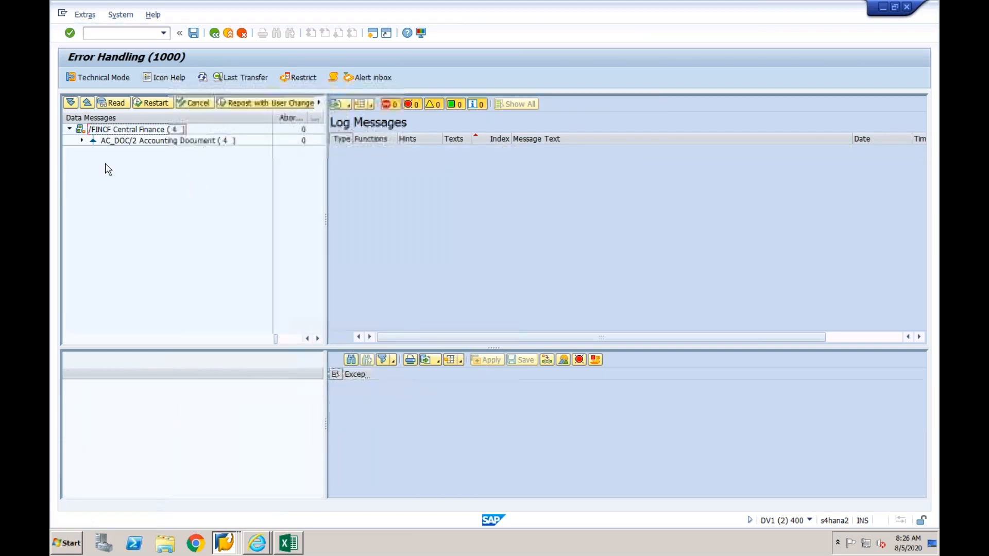
{"action": "left_click", "coordinate": [82, 141]}
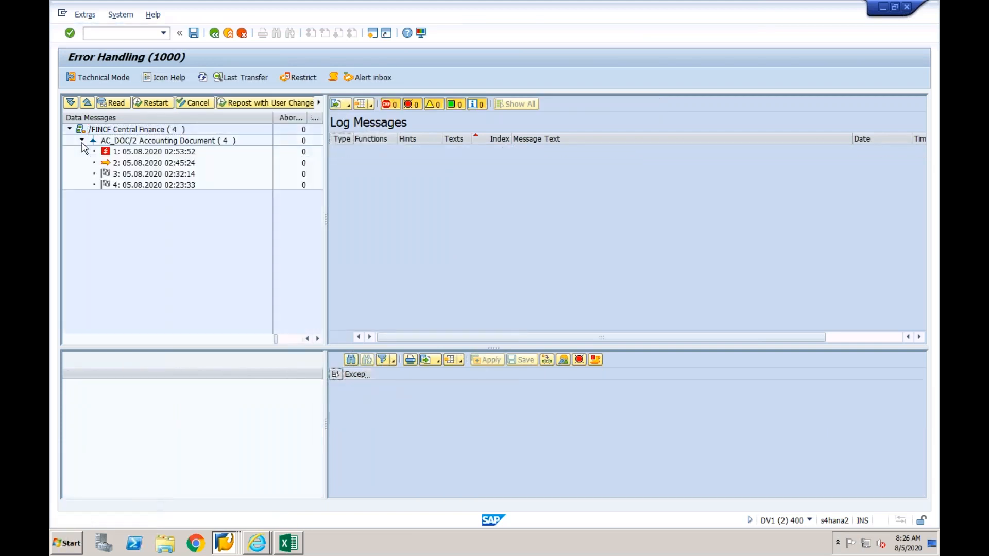
{"action": "left_click", "coordinate": [135, 152]}
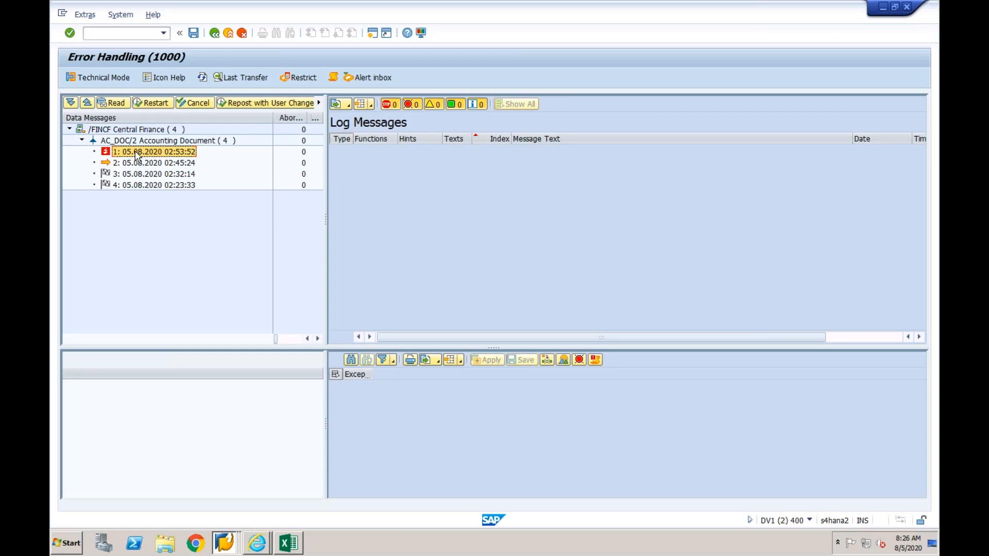
{"action": "left_click", "coordinate": [136, 155]}
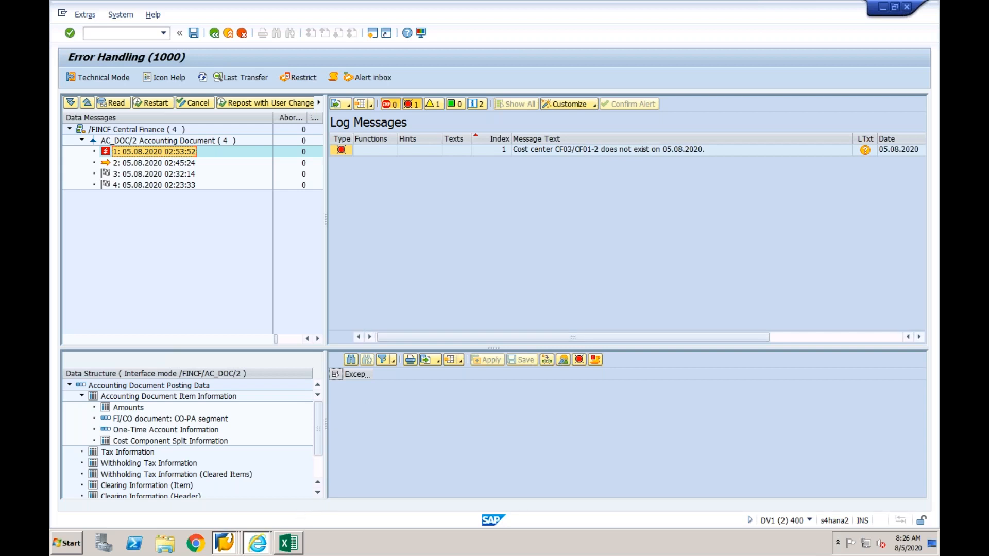
Switch to the Key Mapping page for CF014003 in Internet Explorer and set the business object type to Cost Center
{"action": "left_click", "coordinate": [257, 543]}
{"action": "left_click", "coordinate": [257, 517]}
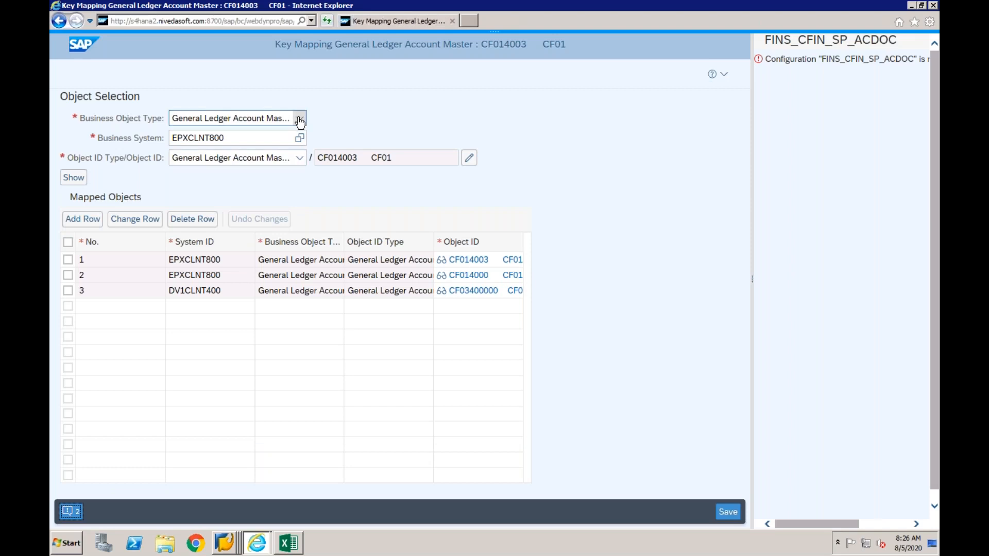
{"action": "left_click", "coordinate": [300, 120]}
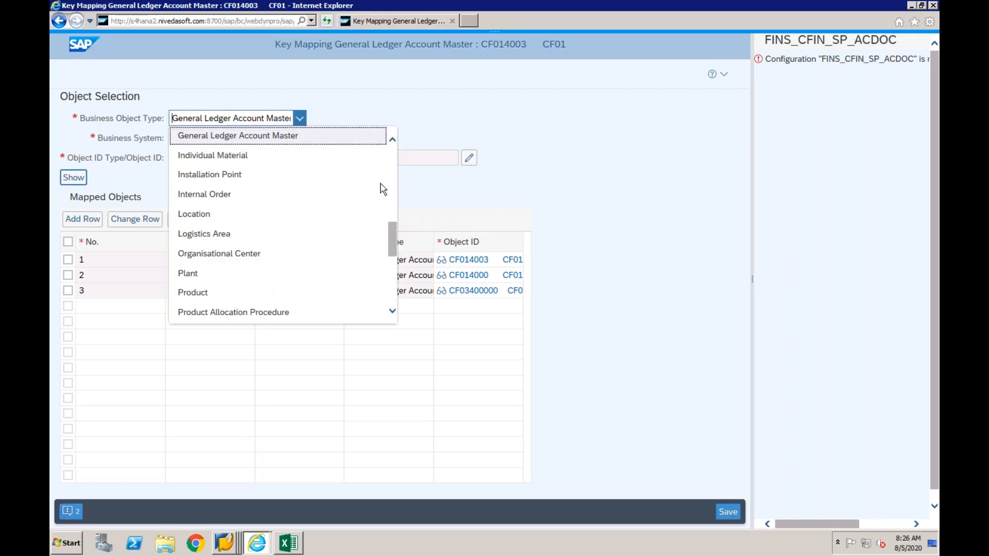
{"action": "left_click", "coordinate": [395, 176]}
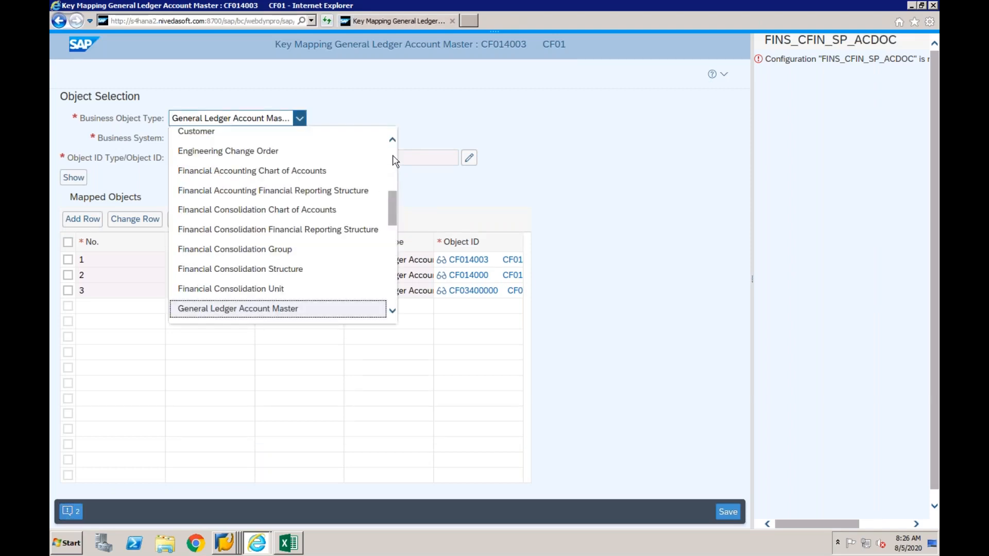
{"action": "left_click", "coordinate": [395, 161]}
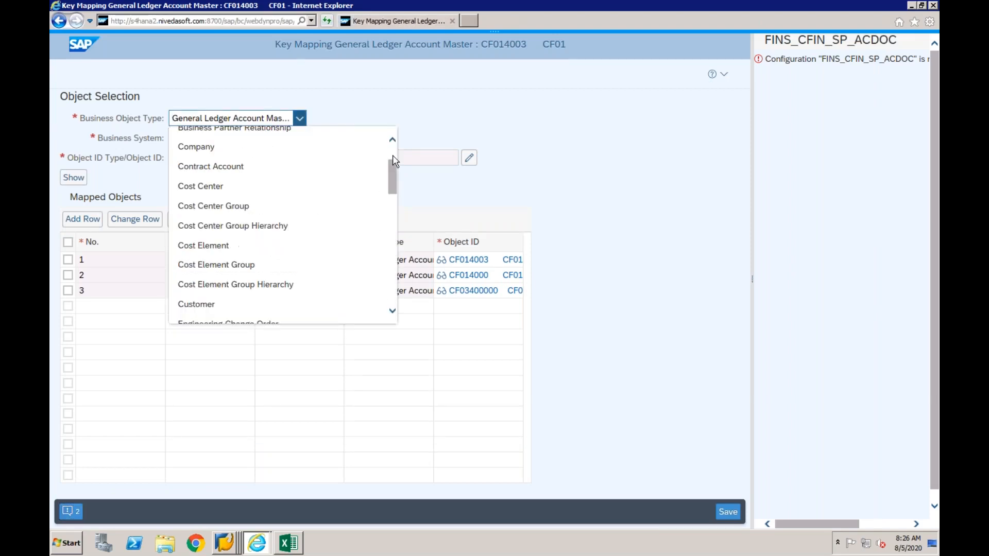
{"action": "left_click", "coordinate": [231, 187]}
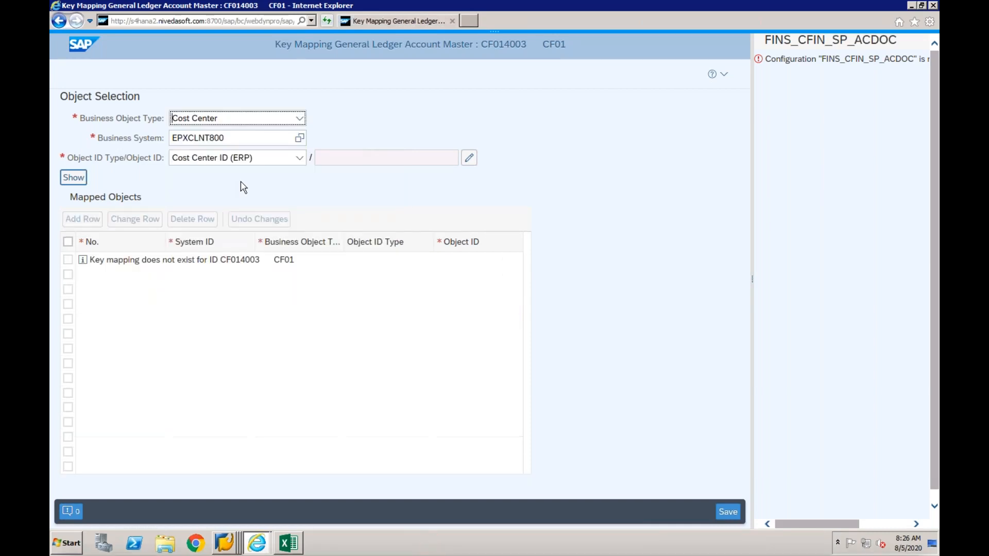
Set the object ID to CO area cf01, cost center cf01-2 and company code cf01, and show its mapped objects
{"action": "left_click", "coordinate": [468, 161]}
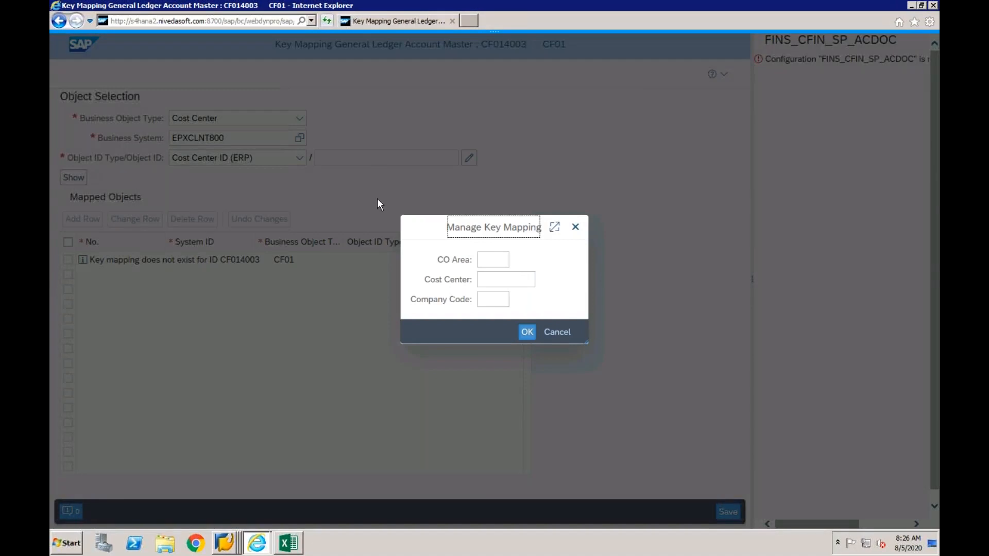
{"action": "left_click", "coordinate": [492, 262]}
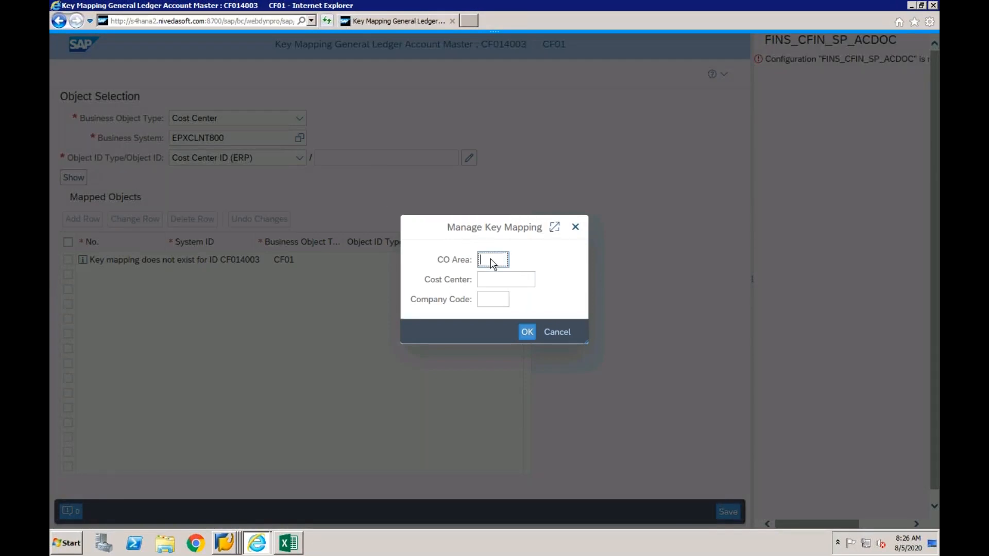
{"action": "key", "text": "Tab"}
{"action": "type", "text": "cf01-"}
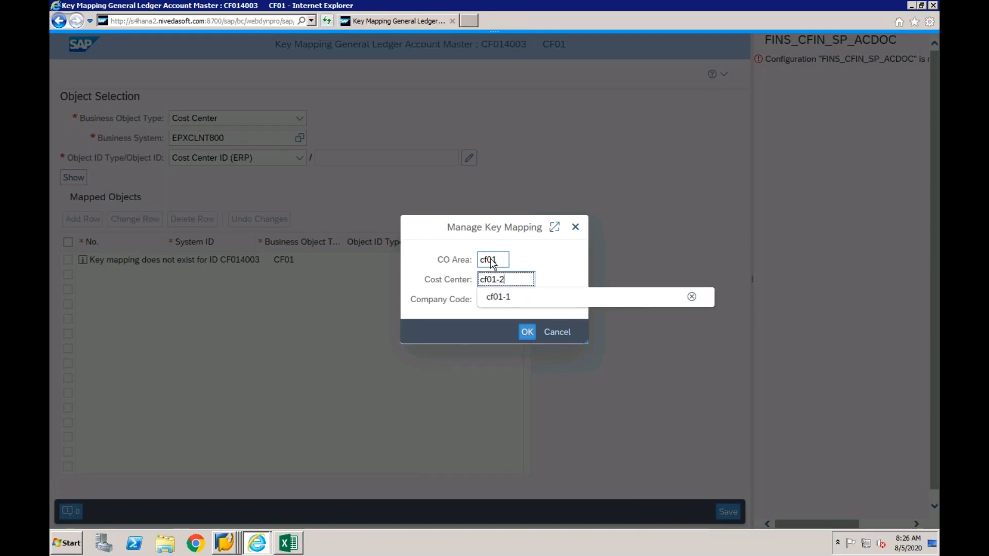
{"action": "type", "text": "2"}
{"action": "left_click", "coordinate": [486, 302]}
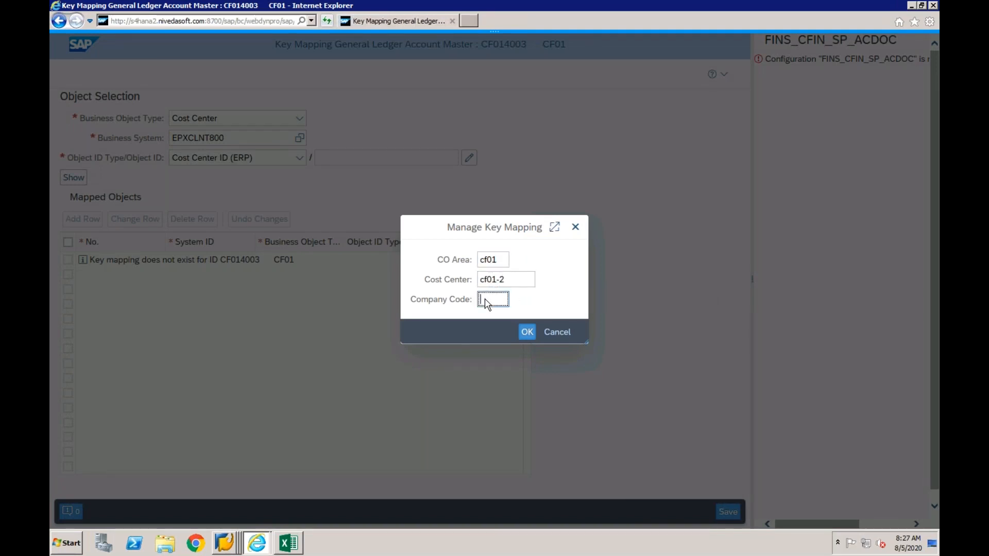
{"action": "type", "text": "cf01"}
{"action": "left_click", "coordinate": [526, 333]}
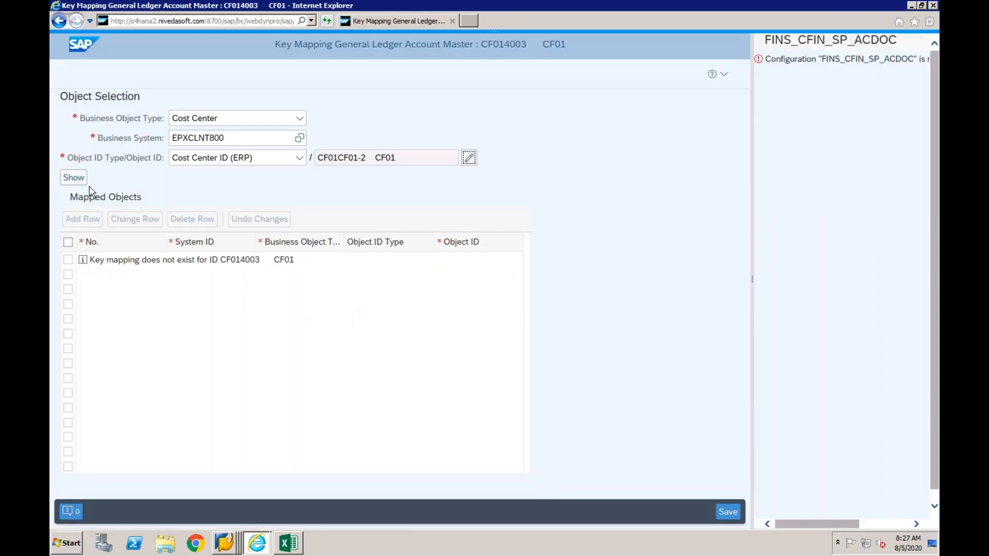
{"action": "left_click", "coordinate": [77, 180]}
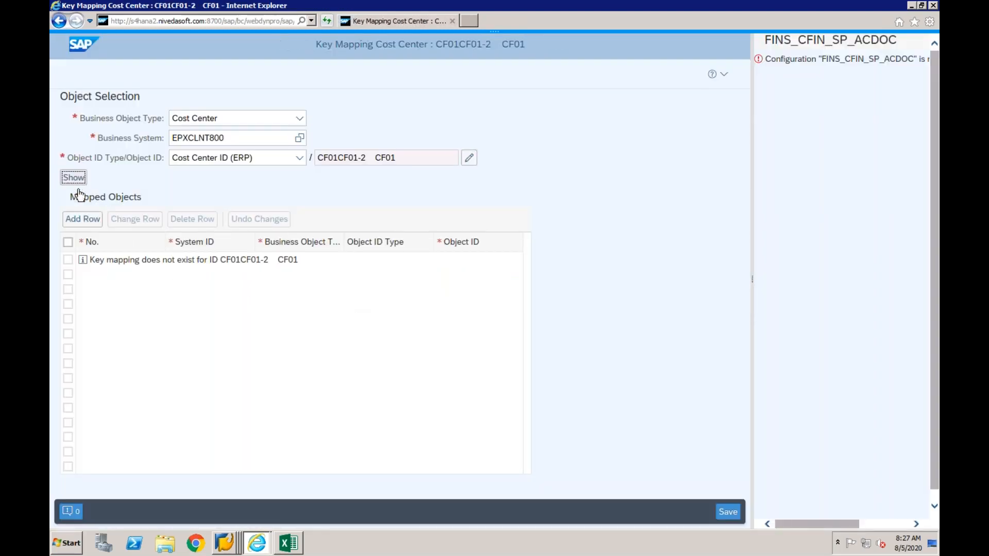
Add a mapping row, assign system ID DV1CLNT400 to the second row and open its object ID entry
{"action": "left_click", "coordinate": [85, 221]}
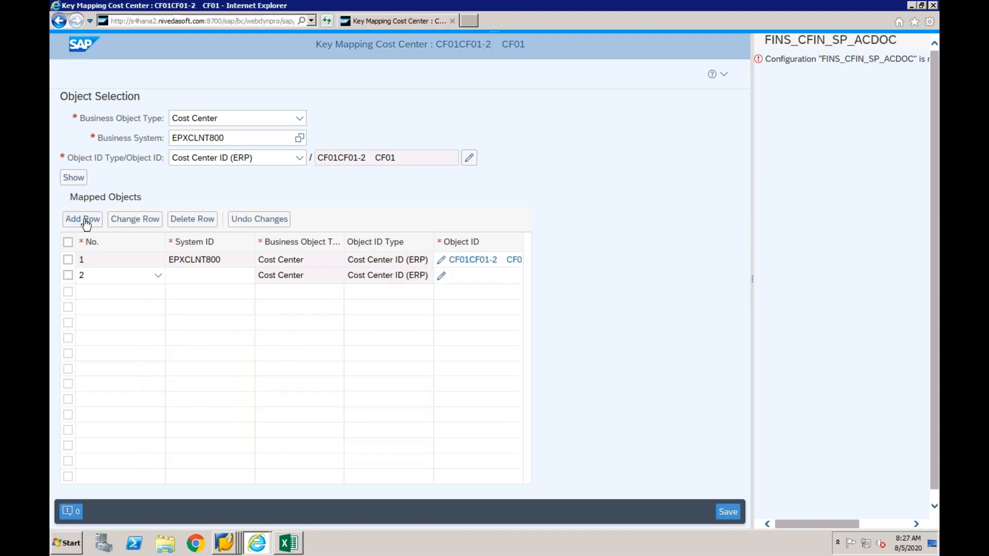
{"action": "left_click", "coordinate": [224, 278]}
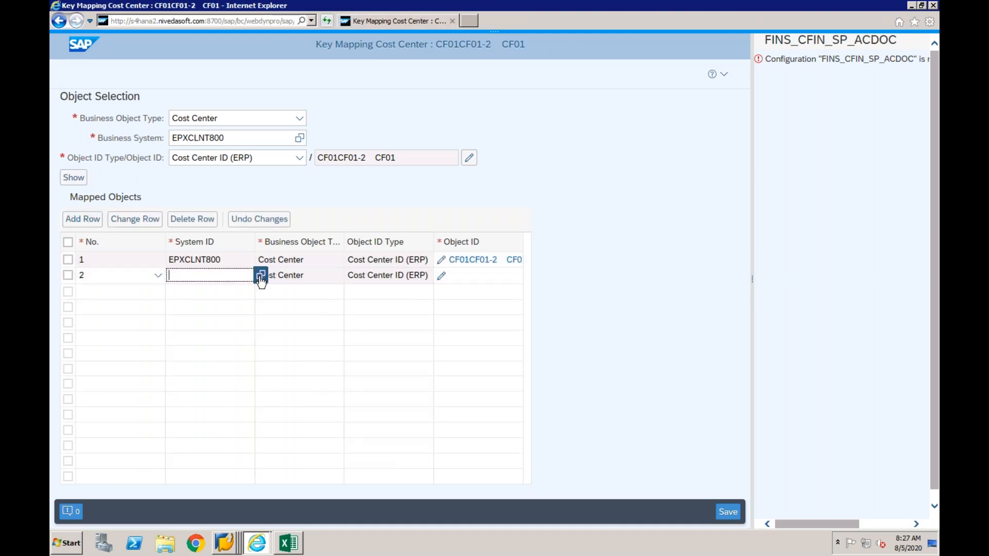
{"action": "left_click", "coordinate": [261, 276]}
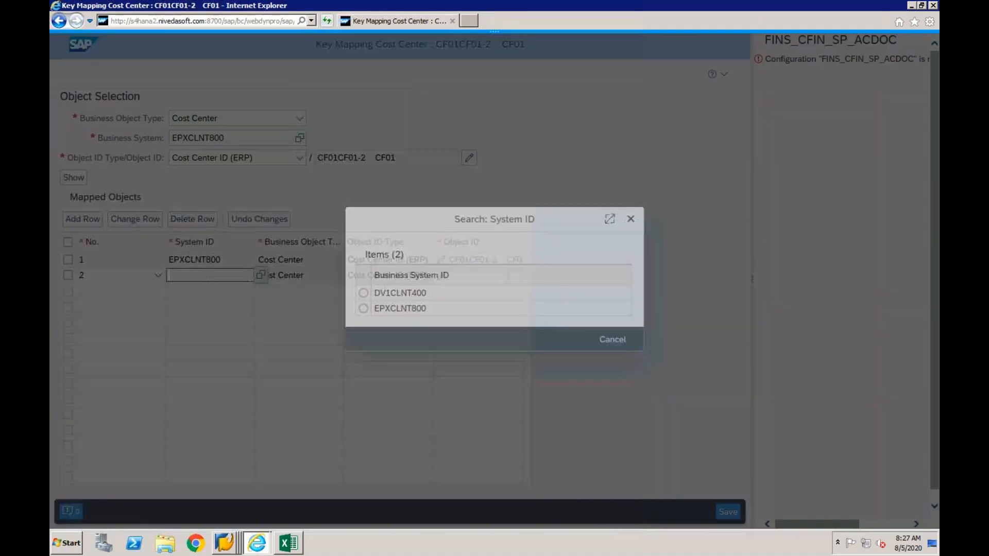
{"action": "left_click", "coordinate": [364, 294]}
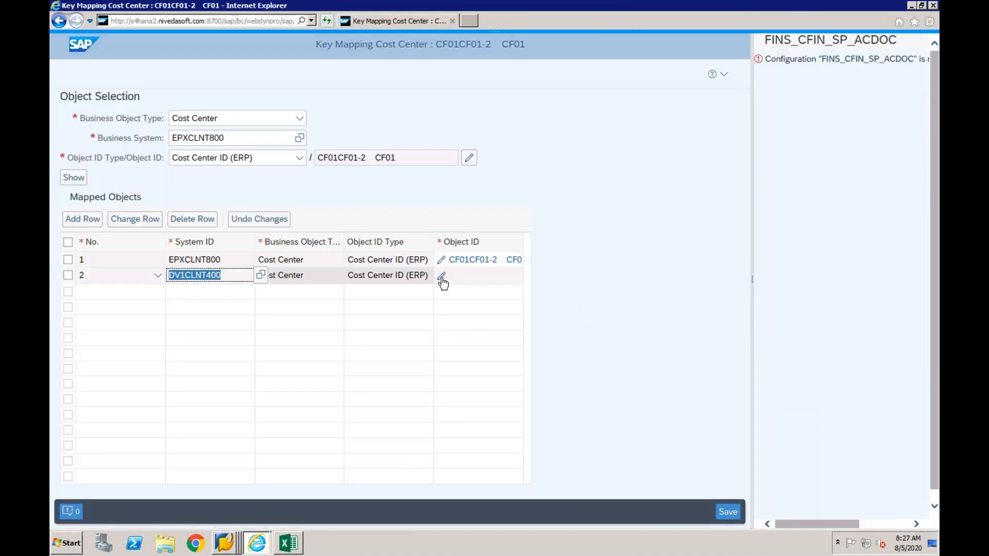
{"action": "left_click", "coordinate": [442, 279]}
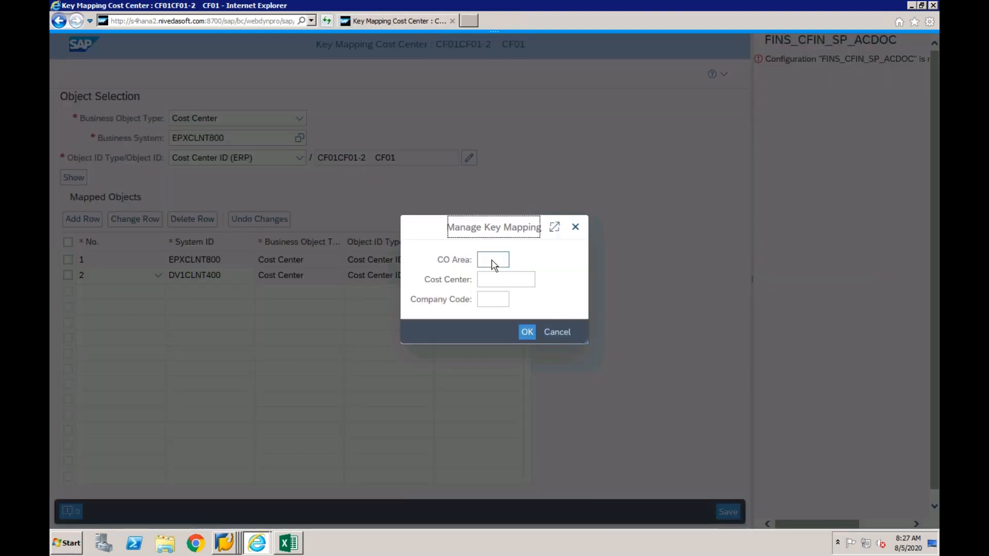
Switch to the SAP Easy Access session of DV1 and start creating a cost center in controlling area CF03
{"action": "left_click", "coordinate": [225, 544]}
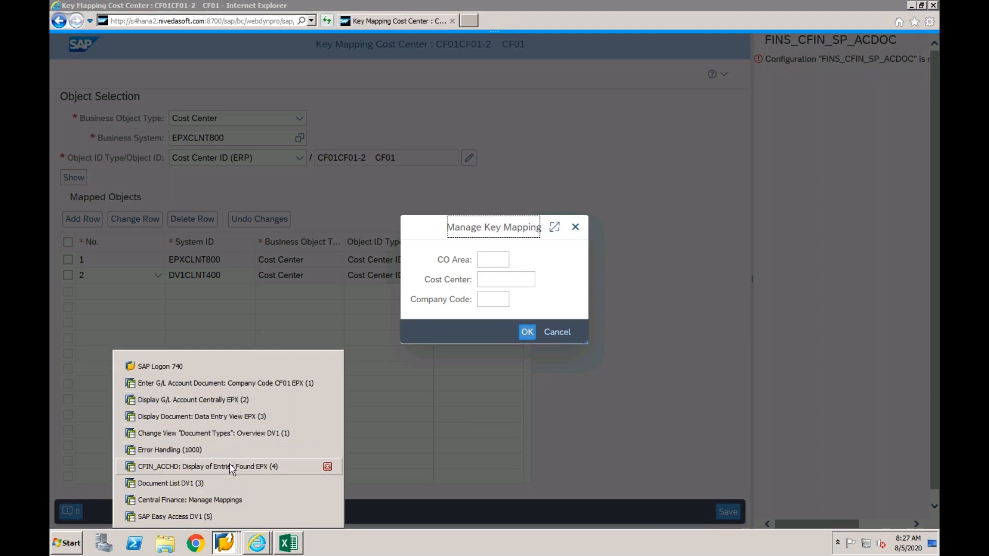
{"action": "left_click", "coordinate": [229, 465]}
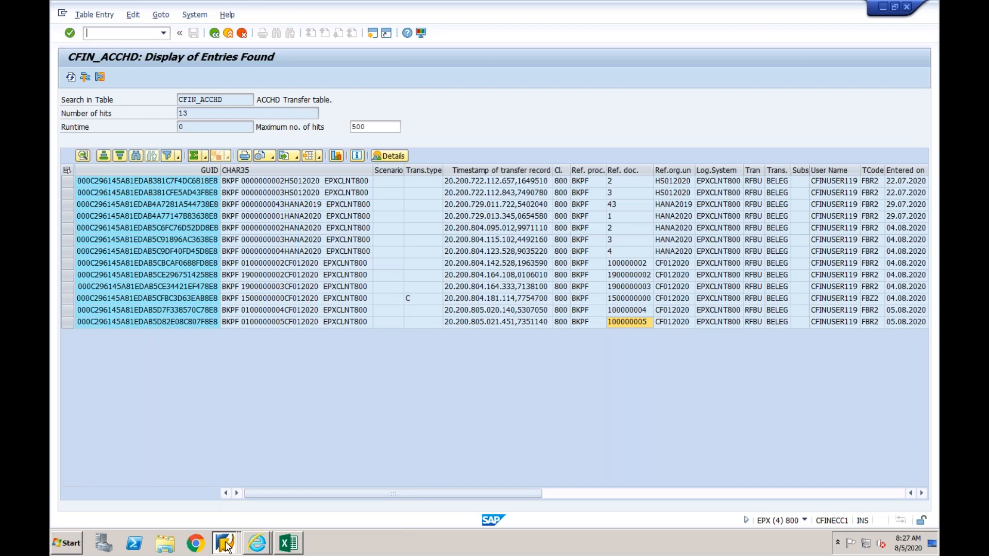
{"action": "left_click", "coordinate": [225, 543]}
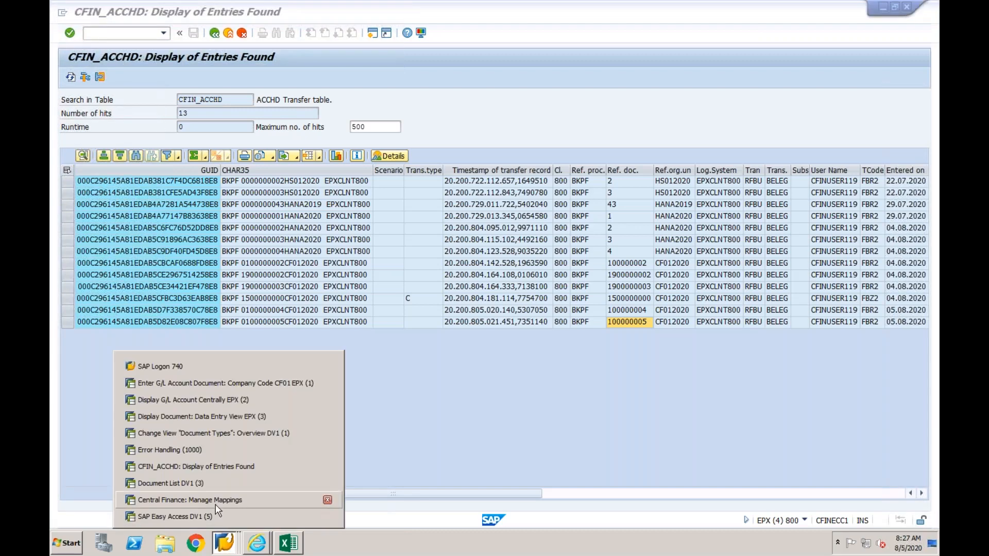
{"action": "left_click", "coordinate": [213, 513]}
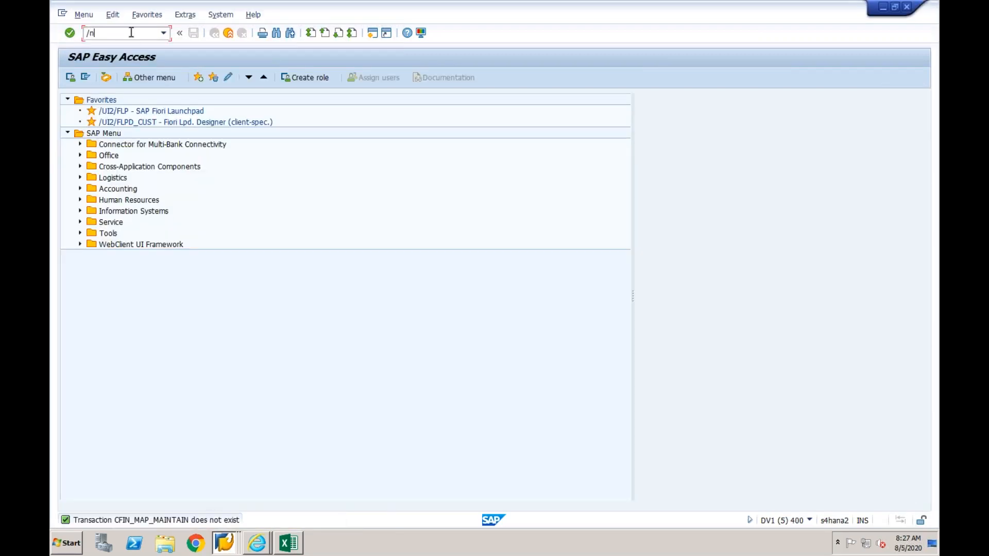
{"action": "key", "text": "Return"}
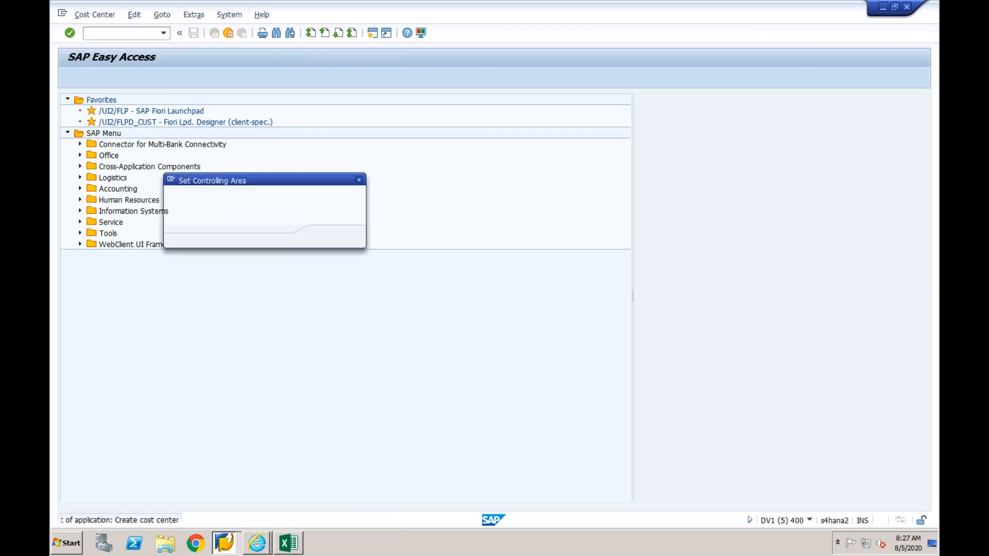
{"action": "type", "text": "cf03"}
{"action": "key", "text": "Return"}
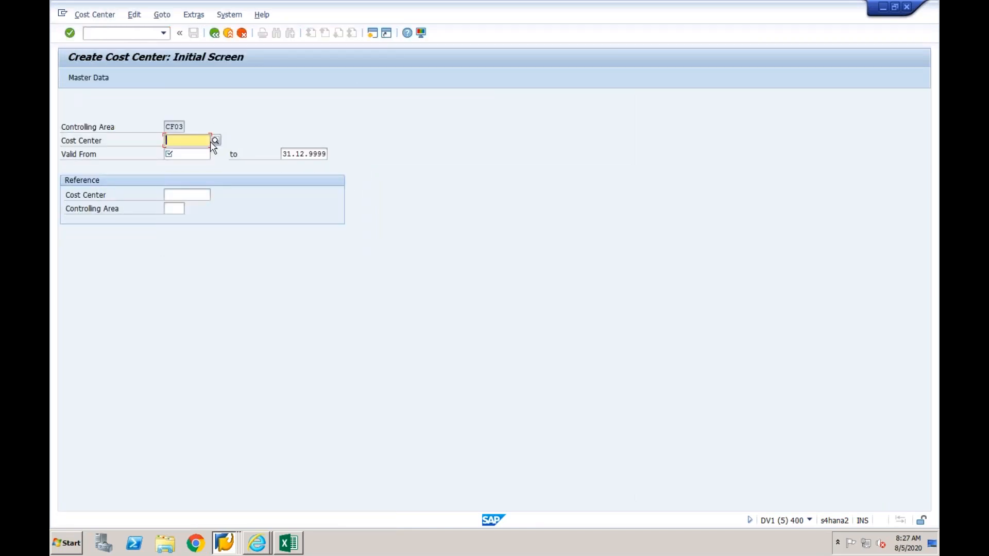
Try to create cost center DESKTOP valid from 01.01.2020, using cost center LAPTOP as reference
{"action": "type", "text": "desktop"}
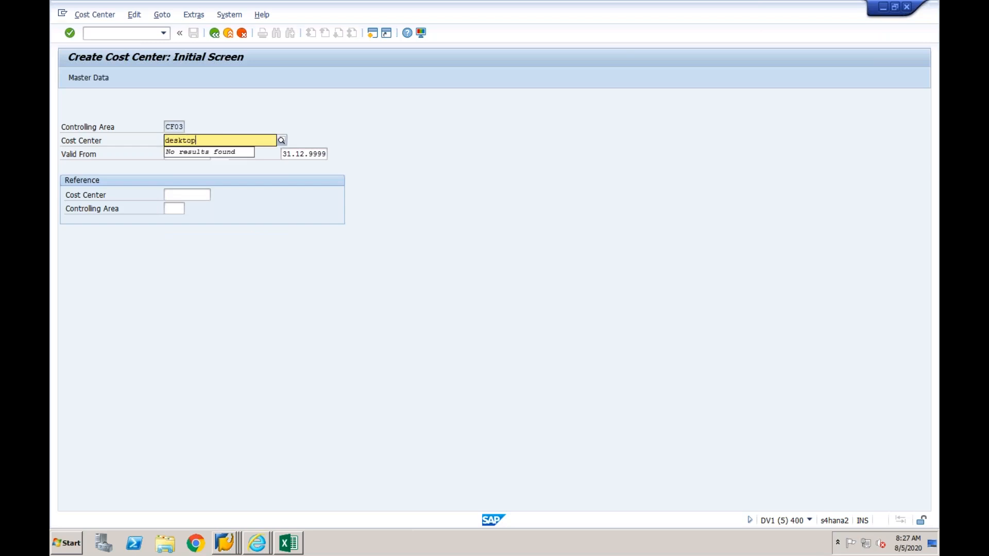
{"action": "key", "text": "Tab"}
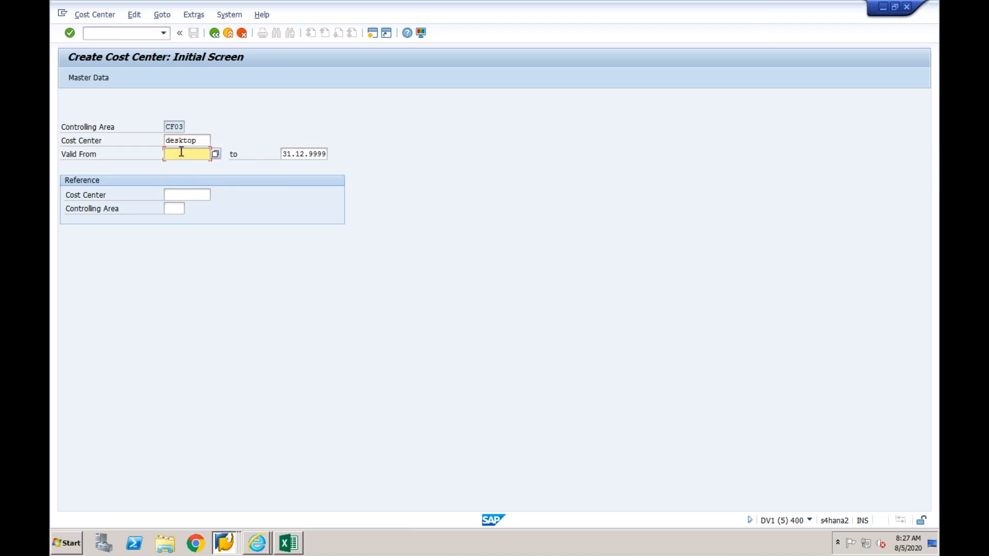
{"action": "type", "text": "0101"}
{"action": "left_click", "coordinate": [183, 166]}
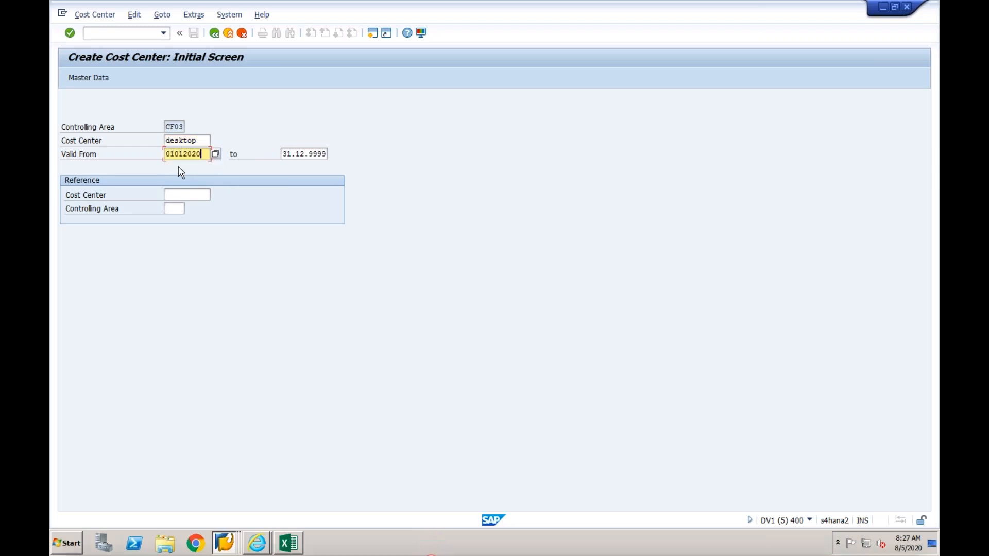
{"action": "left_click", "coordinate": [178, 199]}
{"action": "type", "text": "laptop"}
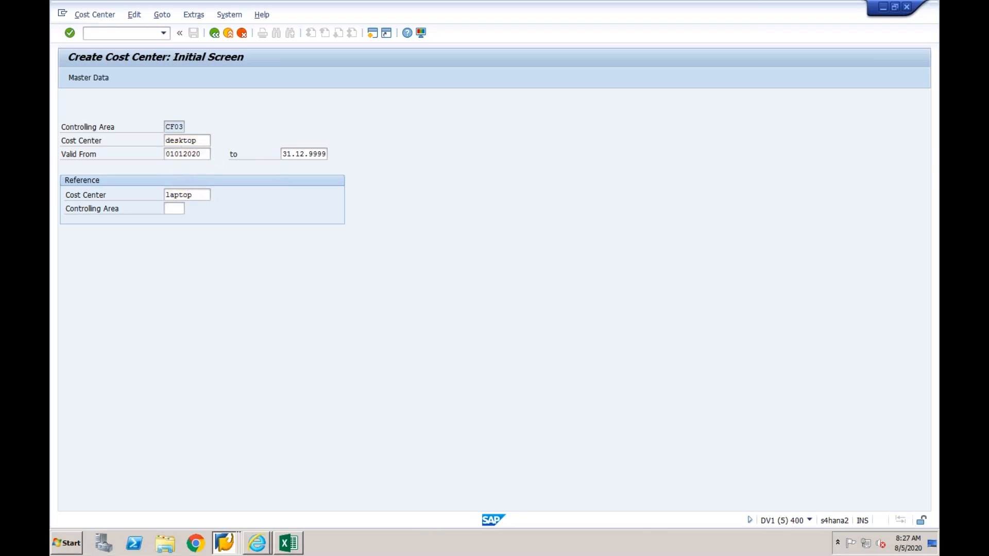
{"action": "key", "text": "Return"}
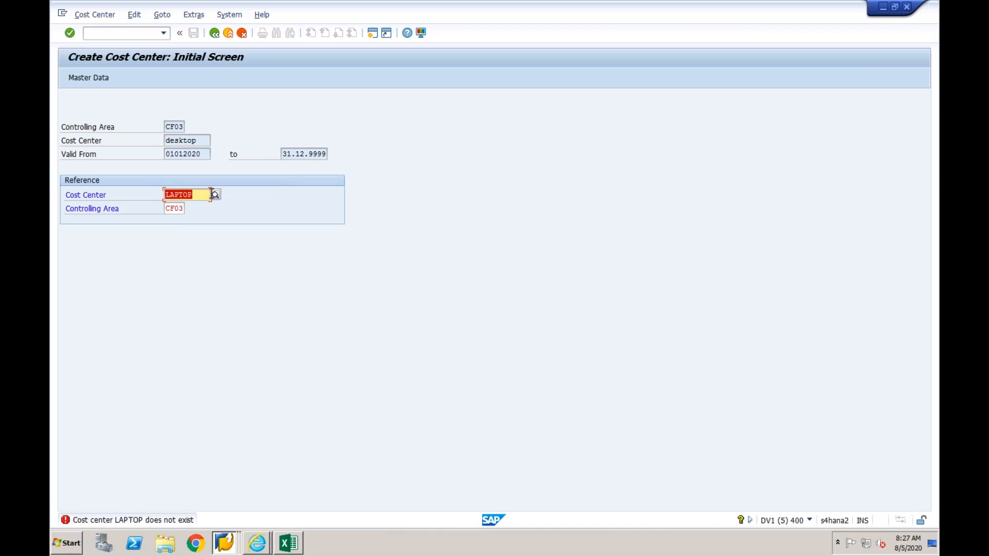
Look up the available reference cost centers in CF03, pick LAP-ADM, and restart the cost center creation
{"action": "left_click", "coordinate": [215, 195]}
{"action": "key", "text": "Return"}
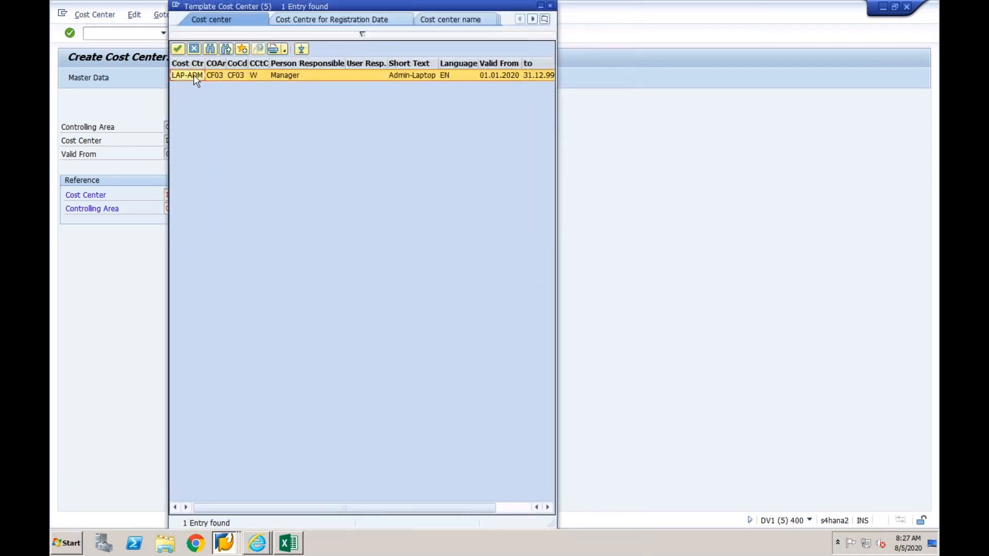
{"action": "double_click", "coordinate": [195, 78]}
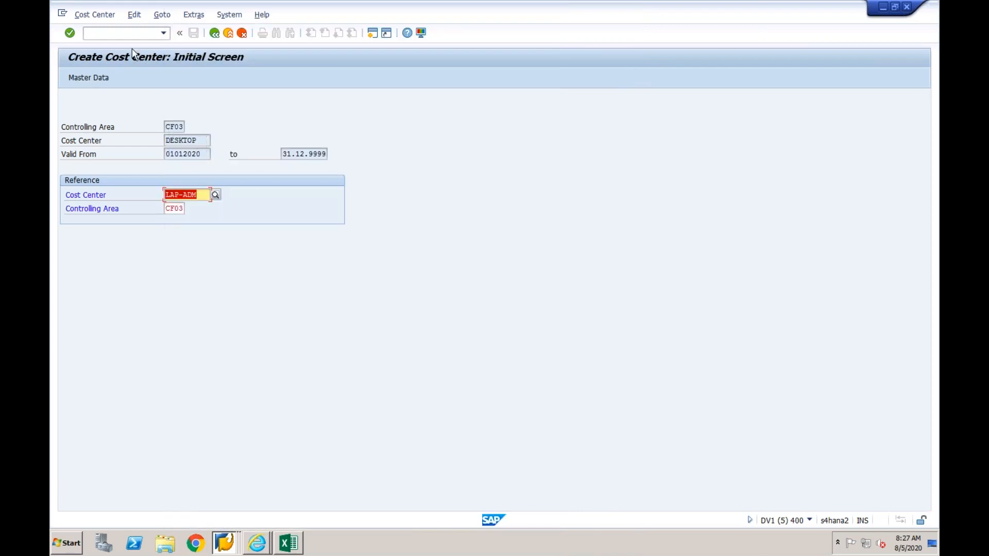
{"action": "left_click", "coordinate": [127, 33]}
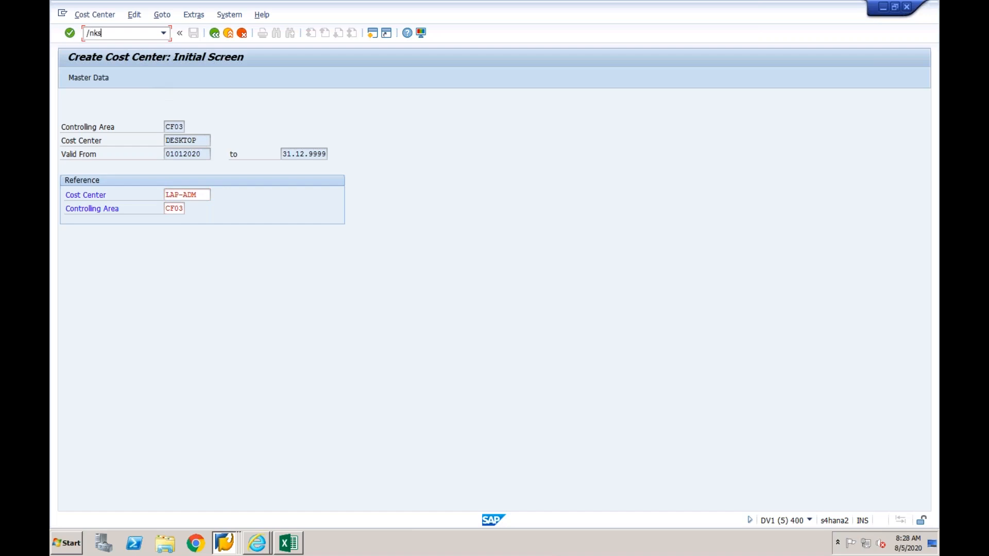
{"action": "key", "text": "Return"}
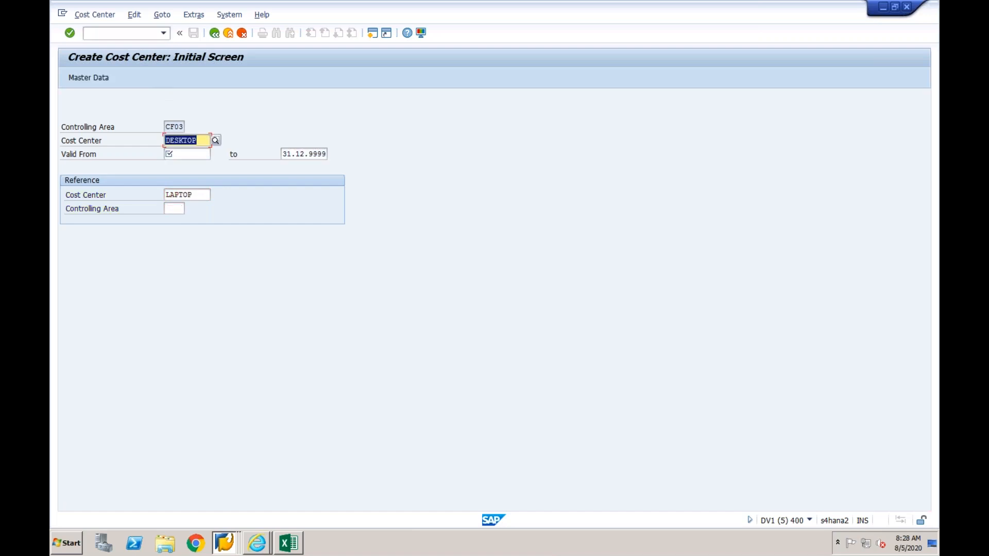
Enter cost center DESK-ADM valid from 01.01.2020 with reference LAP-ADM in controlling area CF03, and continue to its basic data
{"action": "left_click", "coordinate": [204, 138]}
{"action": "key", "text": "BackSpace"}
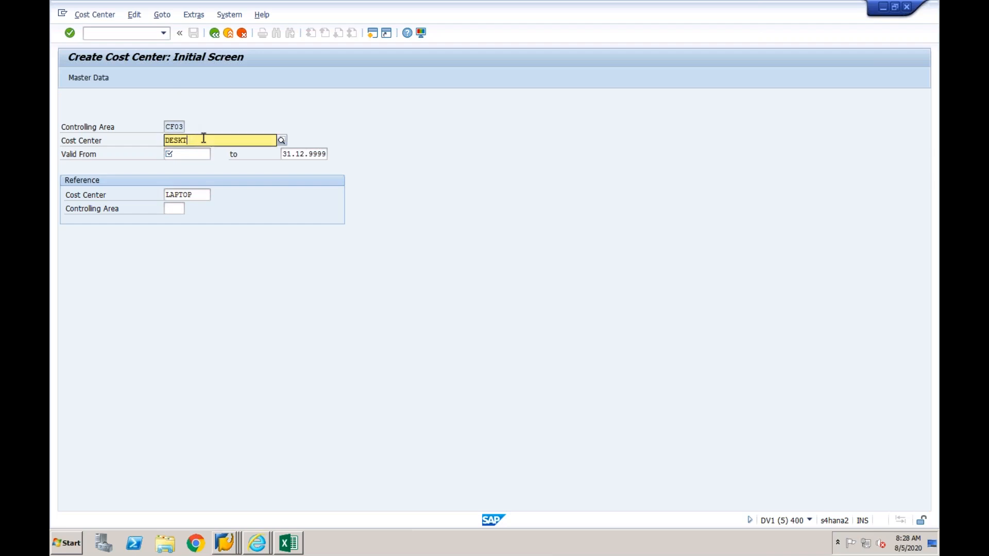
{"action": "type", "text": "-ADM"}
{"action": "double_click", "coordinate": [205, 196]}
{"action": "type", "text": "LAP"}
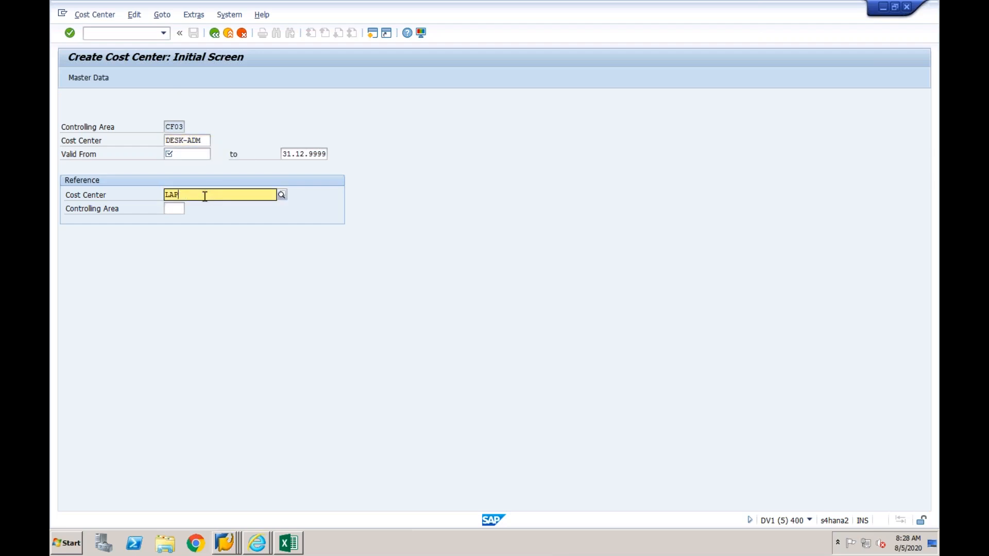
{"action": "left_click", "coordinate": [189, 219]}
{"action": "left_click", "coordinate": [182, 155]}
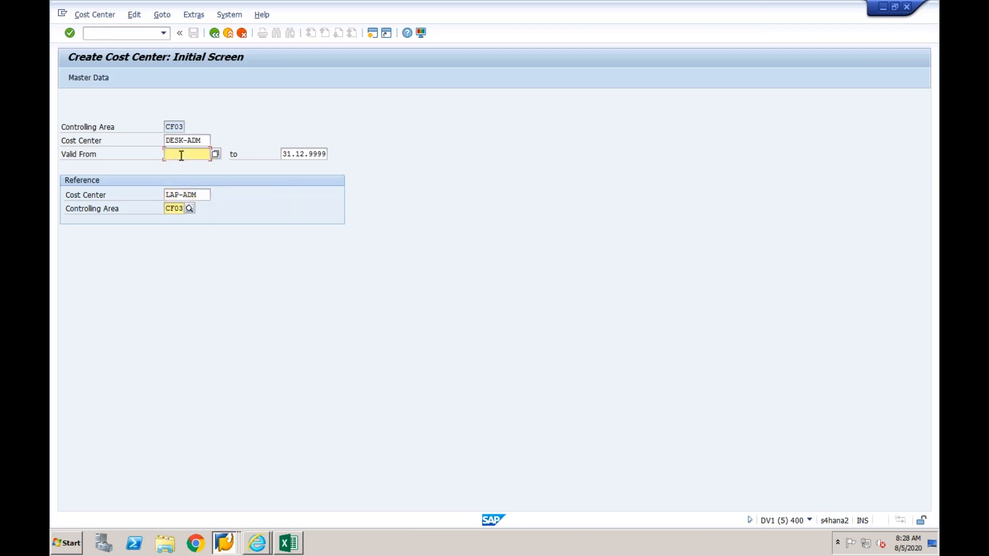
{"action": "type", "text": "01"}
{"action": "key", "text": "Down"}
{"action": "key", "text": "Return"}
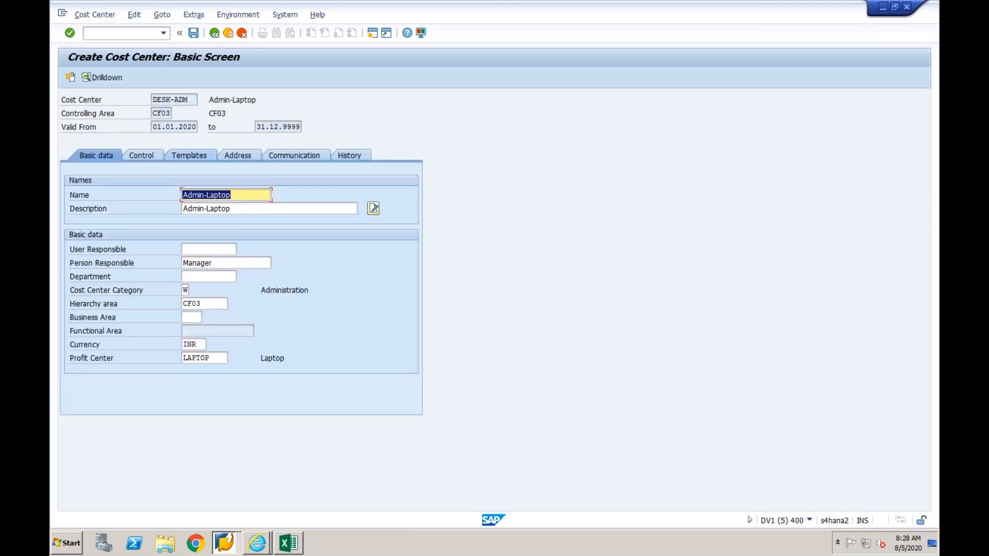
Set both the name and the description of the cost center to Admin-Desktop and save it
{"action": "type", "text": "Admin-Lap"}
{"action": "key", "text": "BackSpace"}
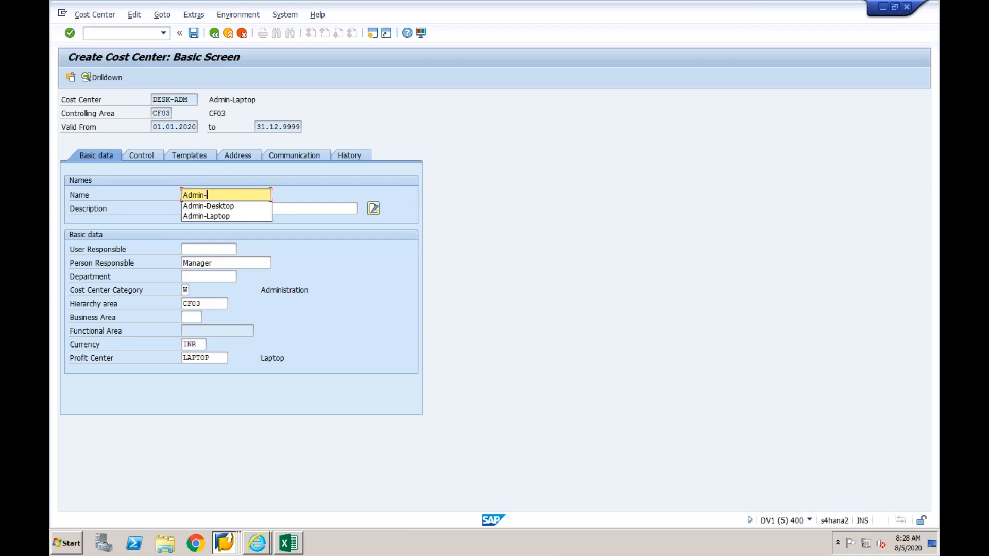
{"action": "type", "text": "De"}
{"action": "left_click", "coordinate": [231, 207]}
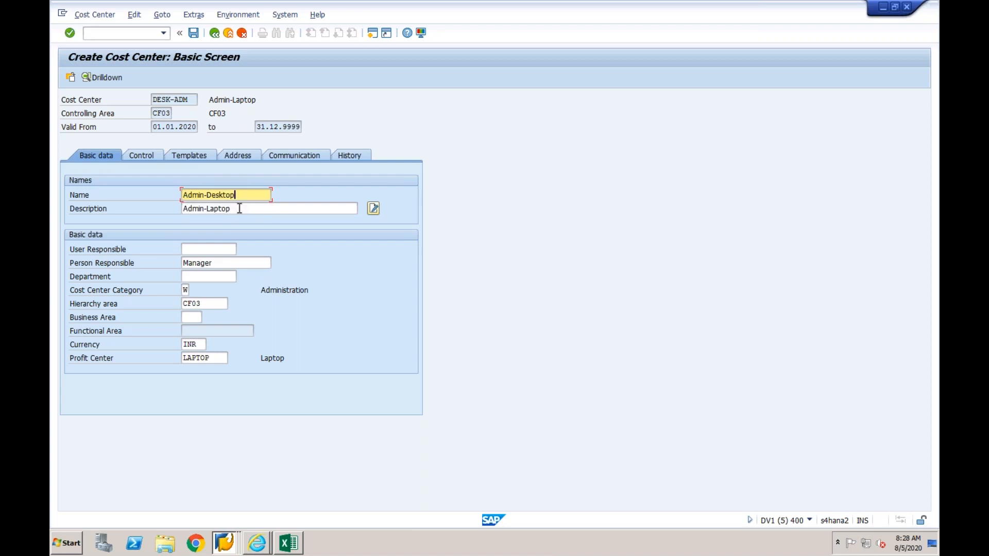
{"action": "left_click", "coordinate": [240, 208]}
{"action": "key", "text": "BackSpace"}
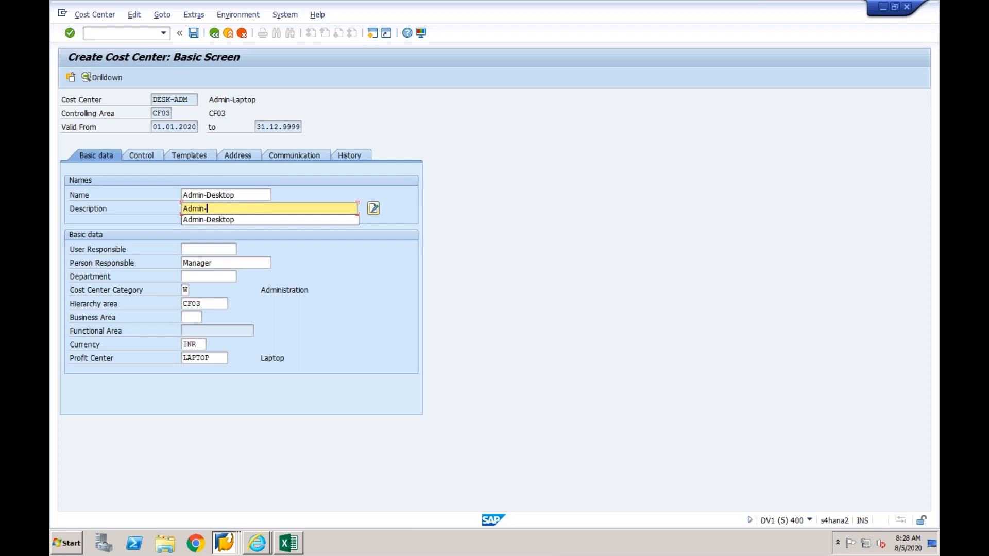
{"action": "left_click", "coordinate": [228, 220]}
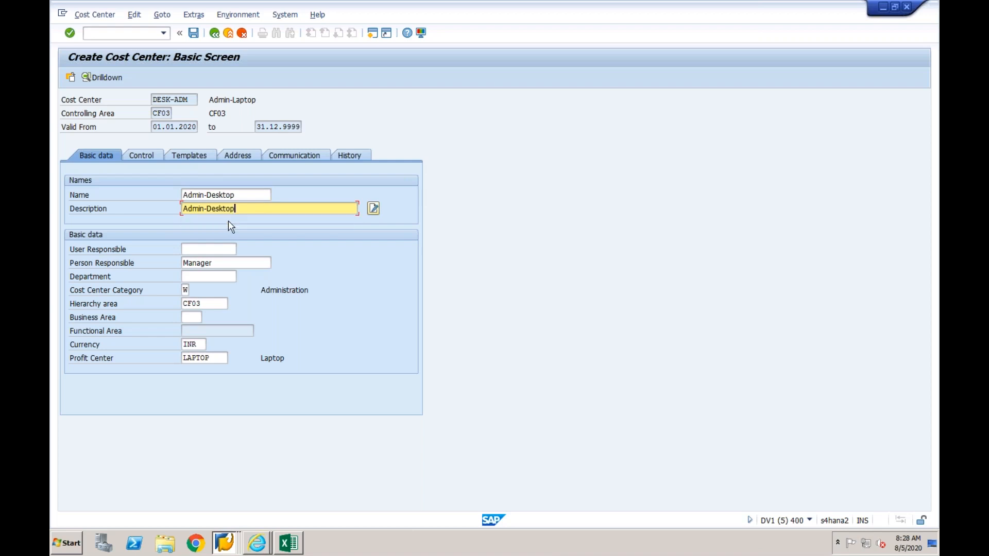
{"action": "left_click", "coordinate": [194, 33]}
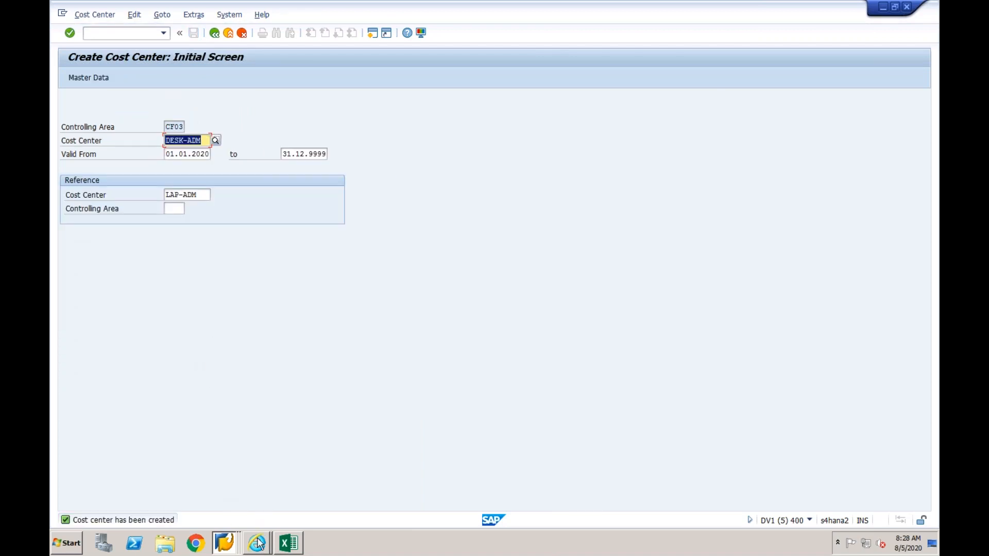
Switch to the Key Mapping page, map the DV1CLNT400 row to CO area CF03, cost center desk-adm and its company code, and save
{"action": "mouse_move", "coordinate": [259, 544]}
{"action": "left_click", "coordinate": [262, 516]}
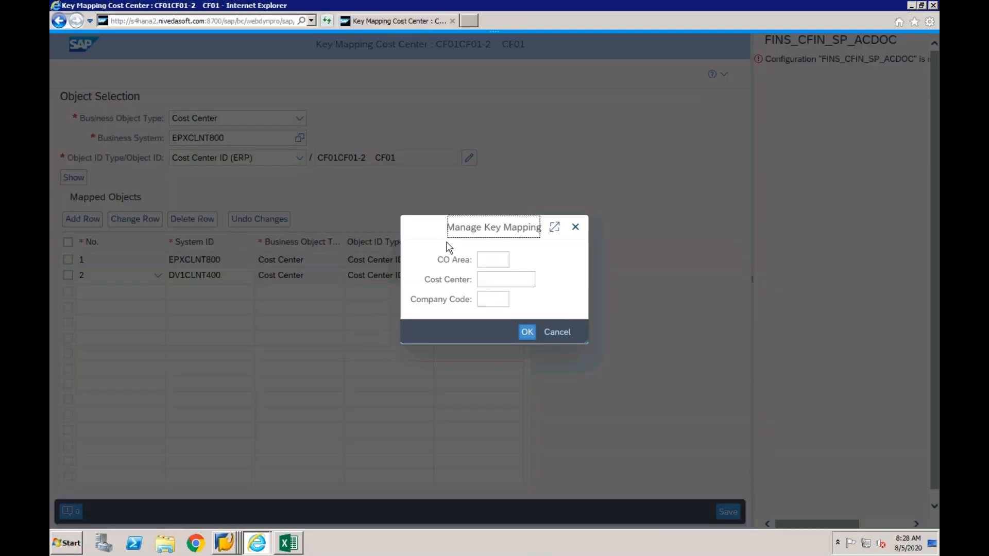
{"action": "left_click", "coordinate": [494, 260]}
{"action": "type", "text": "C"}
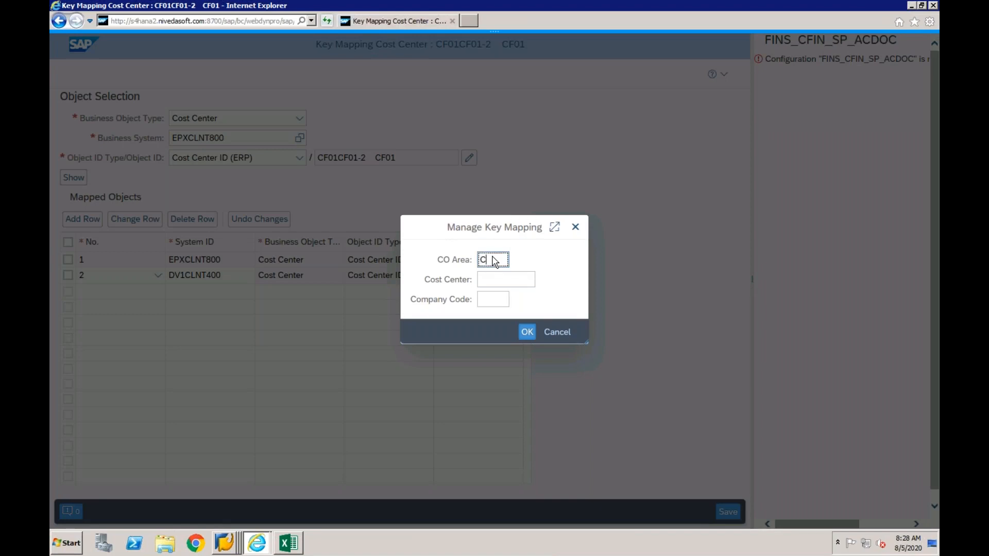
{"action": "type", "text": "F03"}
{"action": "key", "text": "Tab"}
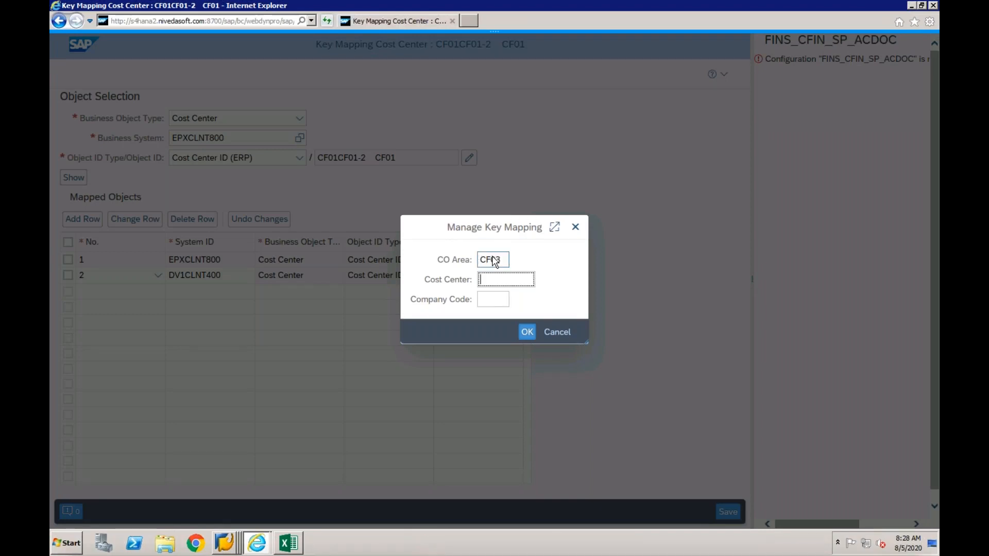
{"action": "type", "text": "c"}
{"action": "key", "text": "BackSpace"}
{"action": "type", "text": "desk-adm"}
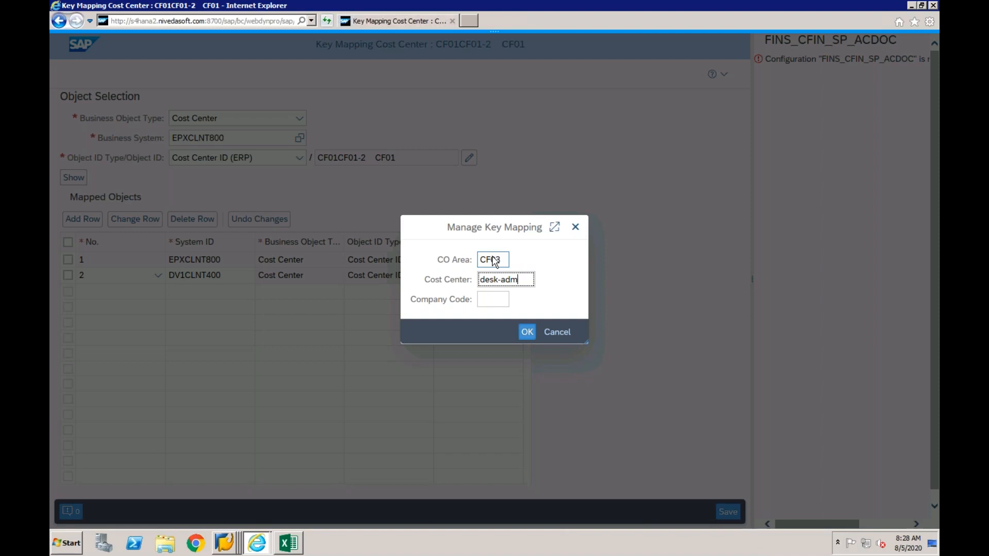
{"action": "key", "text": "Tab"}
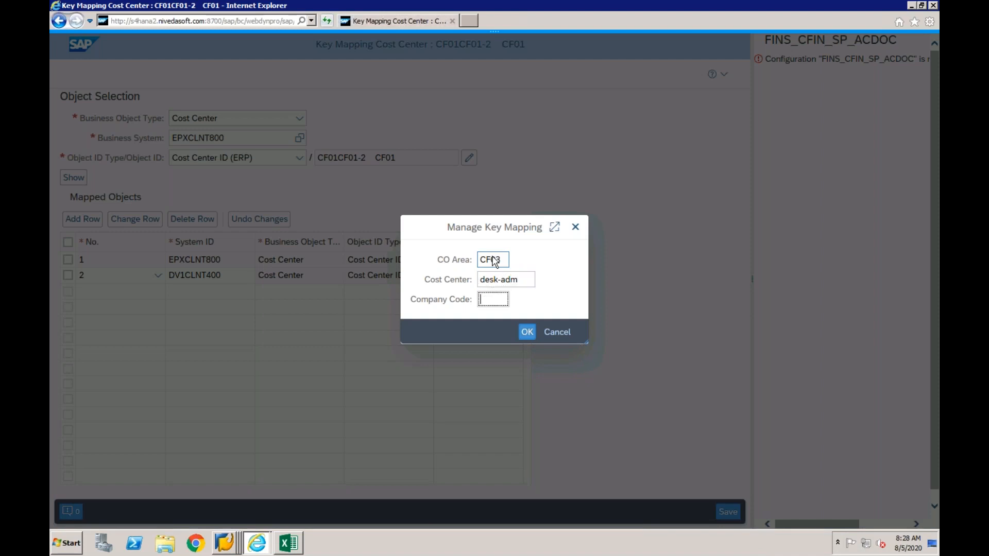
{"action": "left_click", "coordinate": [526, 332]}
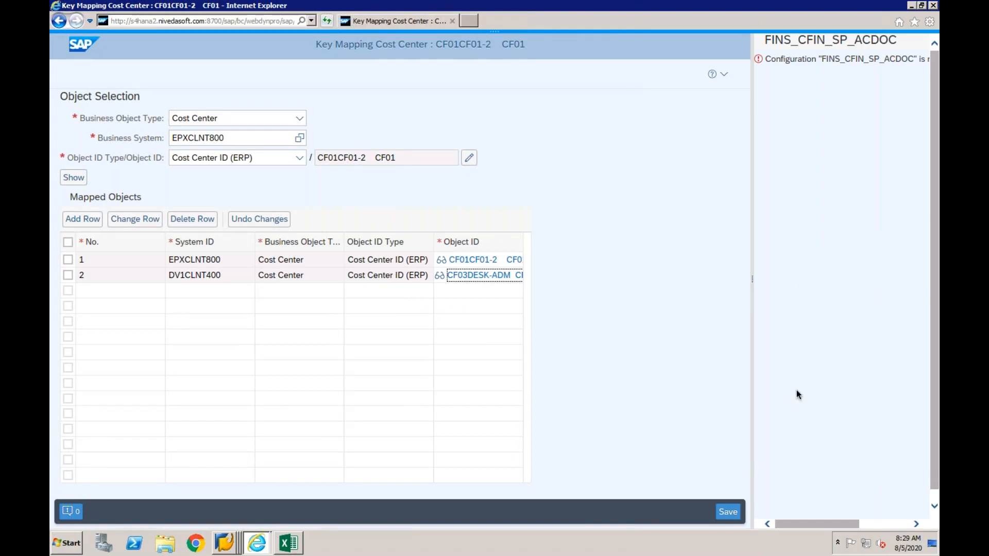
{"action": "left_click", "coordinate": [725, 514]}
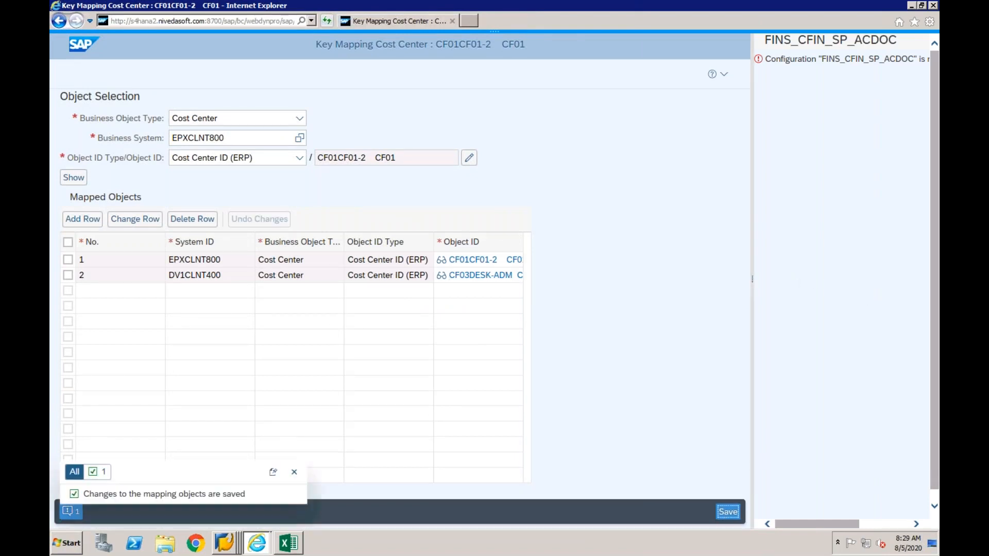
Switch to the Error Handling session, restart accounting document message 1 and display its log messages again
{"action": "left_click", "coordinate": [230, 547]}
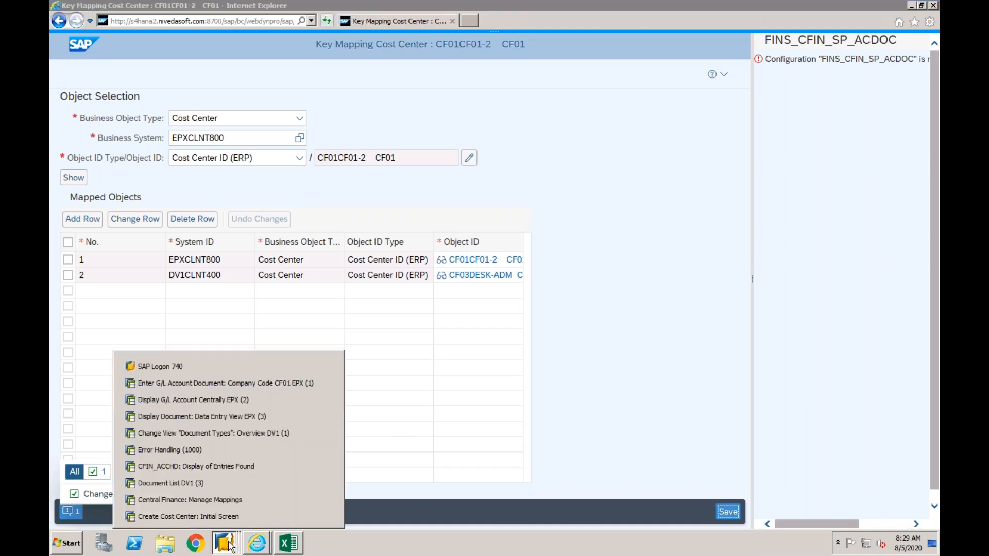
{"action": "left_click", "coordinate": [209, 450]}
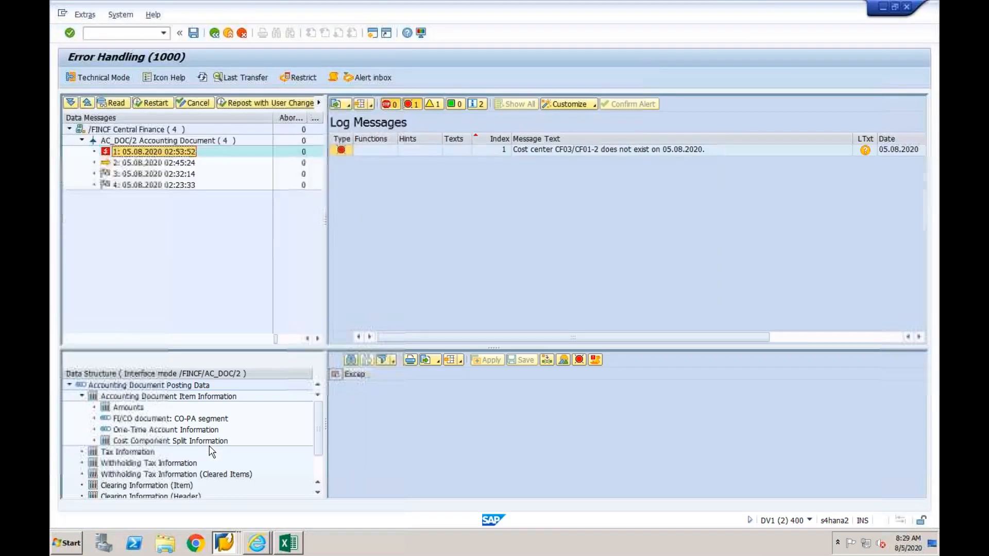
{"action": "left_click", "coordinate": [155, 104]}
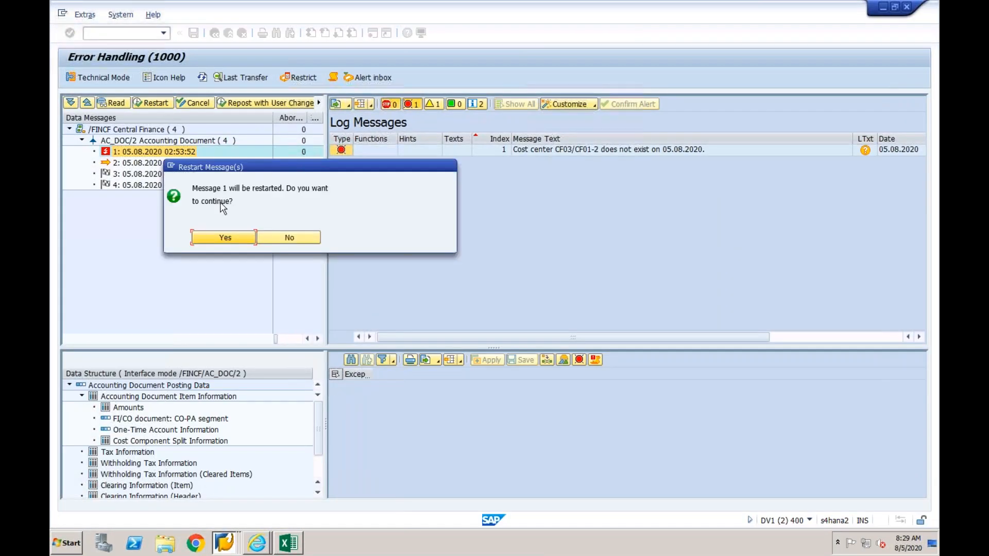
{"action": "left_click", "coordinate": [212, 240]}
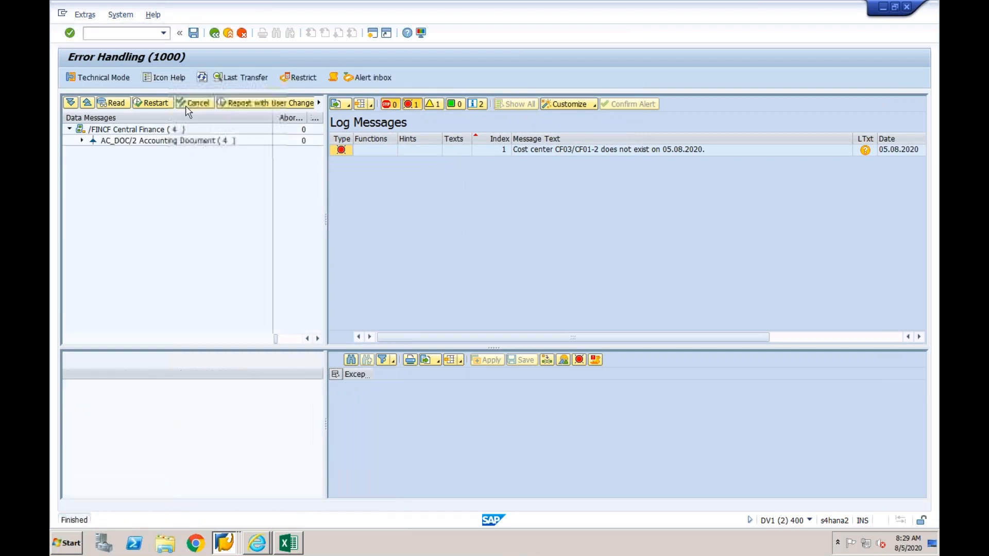
{"action": "left_click", "coordinate": [82, 141]}
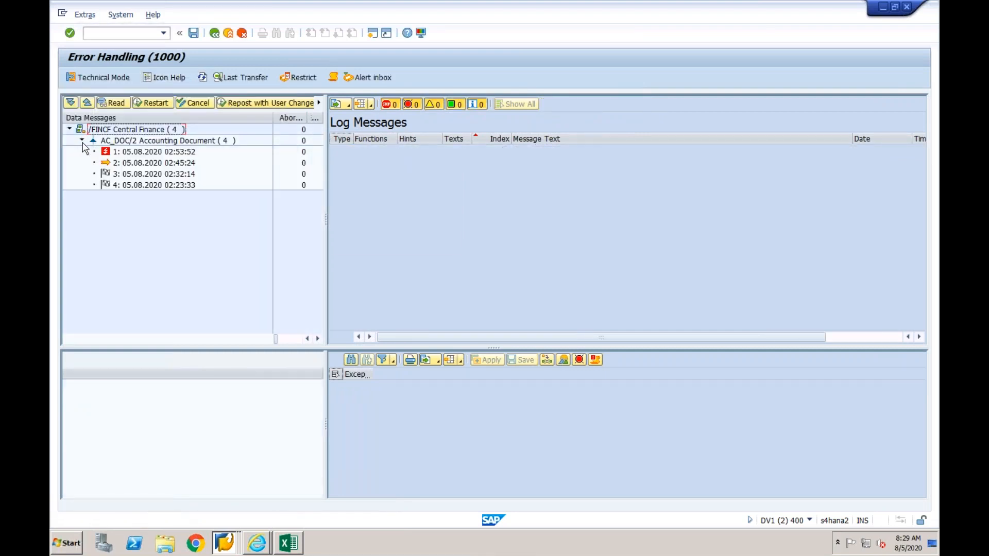
{"action": "left_click", "coordinate": [146, 154]}
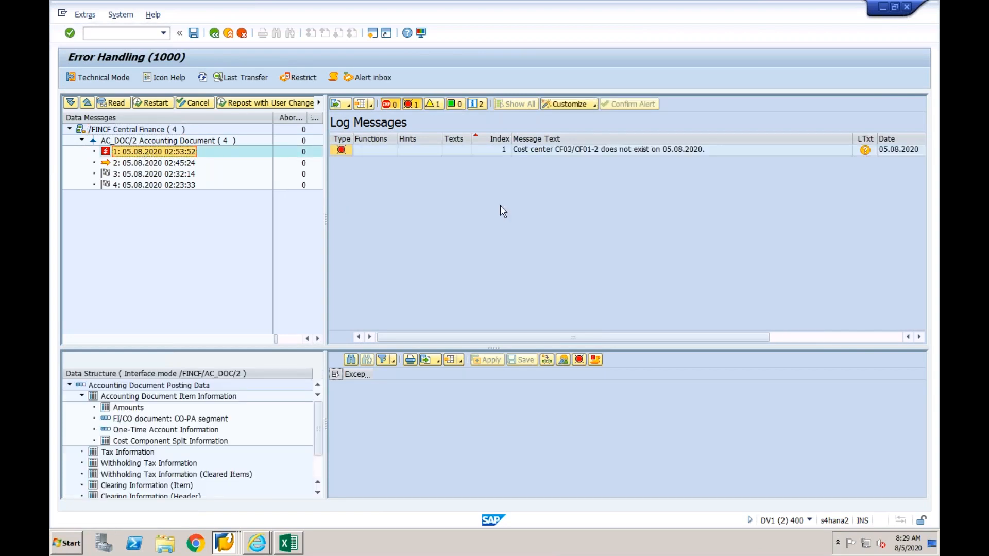
Switch to the Cost Center Key Mapping page in Internet Explorer and review the mapped objects for CF01-2
{"action": "left_click", "coordinate": [262, 543]}
{"action": "left_click", "coordinate": [267, 519]}
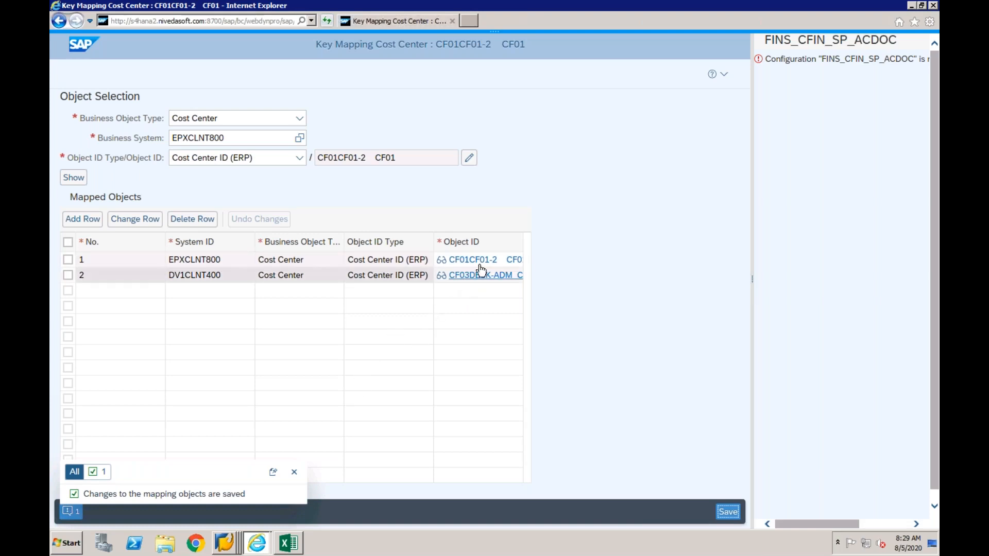
Switch back to the Error Handling session, restart accounting document message 1, refresh the data and display the message's log again
{"action": "left_click", "coordinate": [227, 544]}
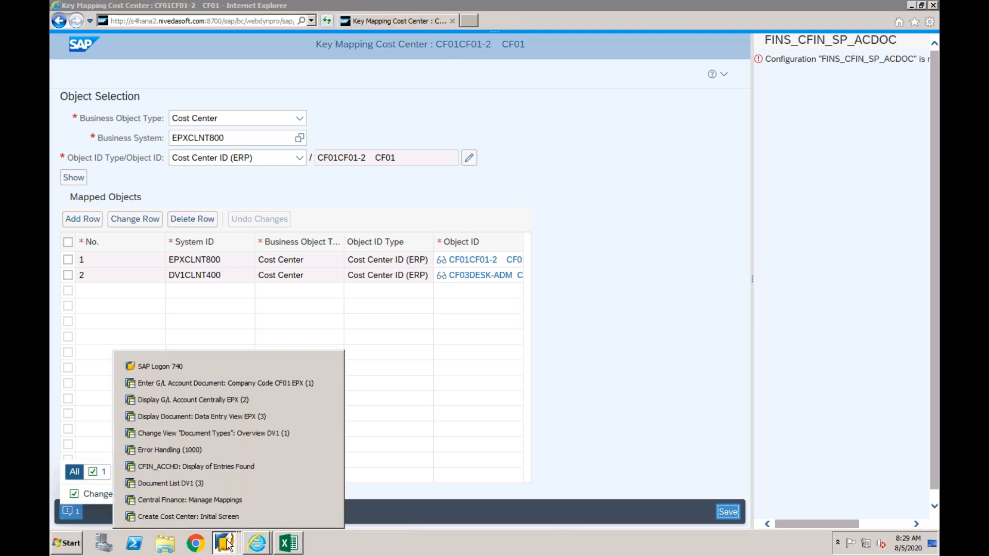
{"action": "left_click", "coordinate": [213, 450]}
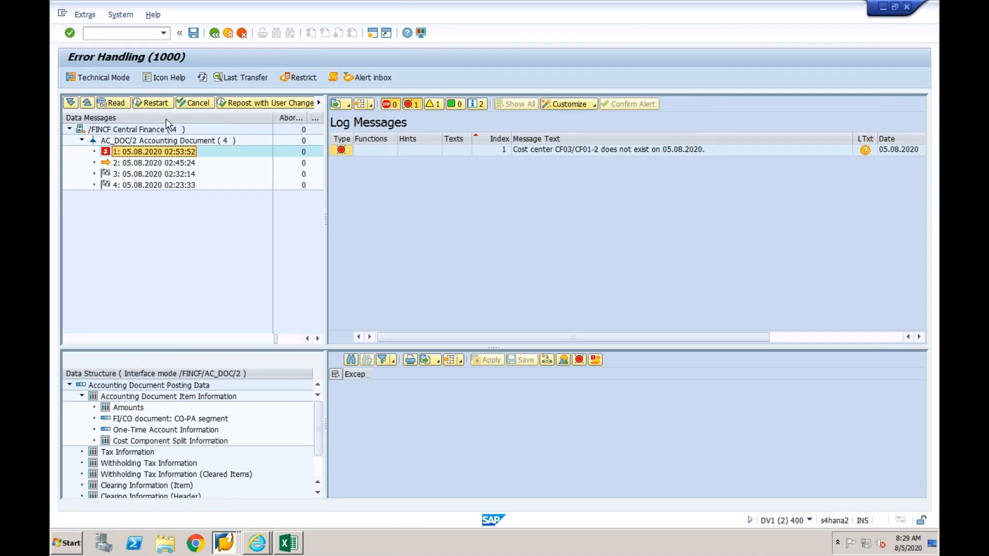
{"action": "left_click", "coordinate": [151, 103]}
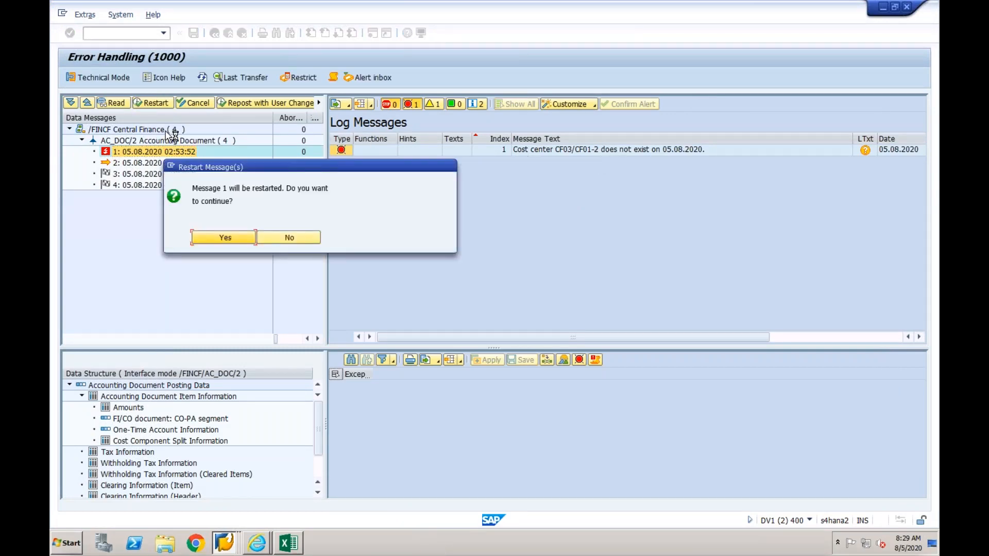
{"action": "left_click", "coordinate": [200, 235]}
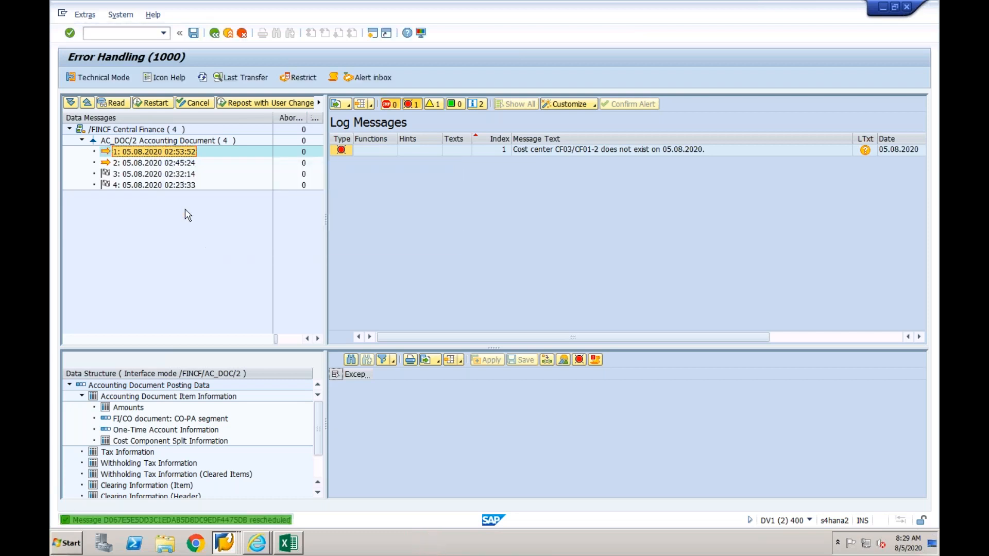
{"action": "left_click", "coordinate": [204, 77]}
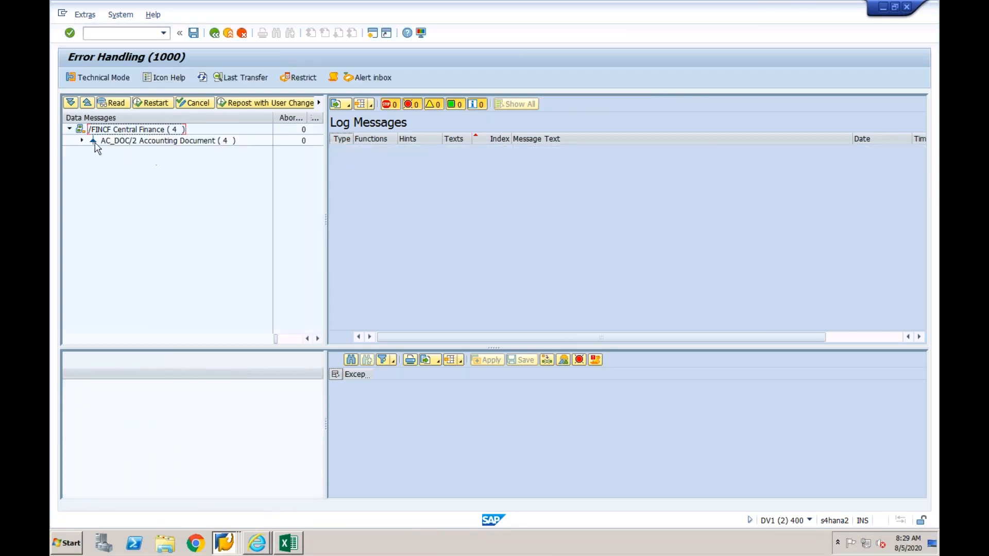
{"action": "left_click", "coordinate": [126, 152]}
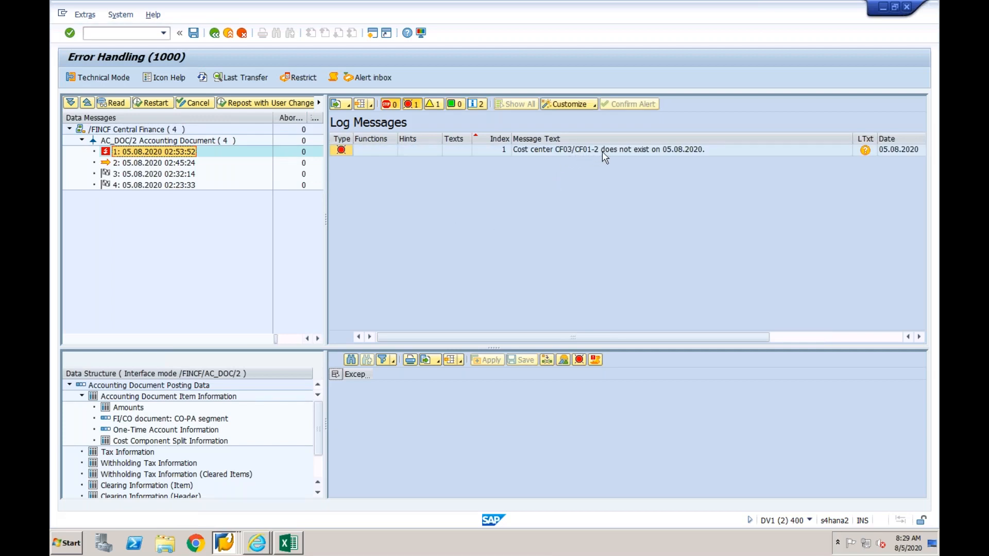
Return to the Cost Center Key Mapping page, dismiss the save notification and recheck the EPXCLNT800 and DV1CLNT400 rows
{"action": "left_click", "coordinate": [260, 546]}
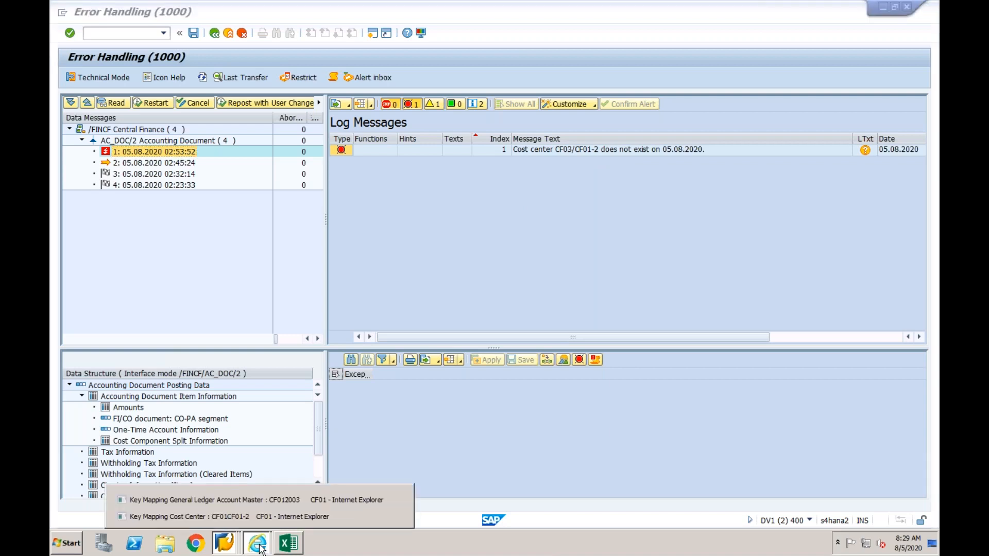
{"action": "left_click", "coordinate": [264, 518]}
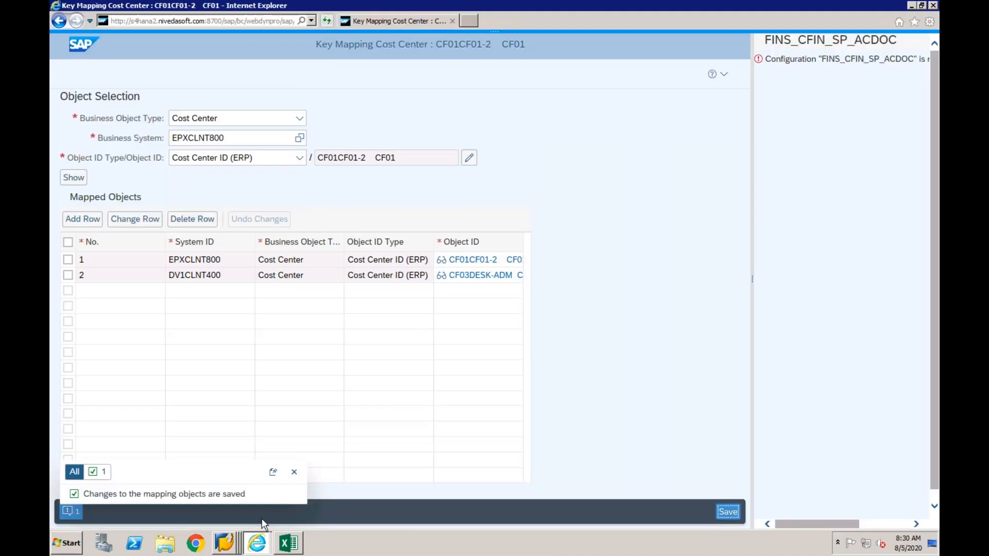
{"action": "left_click", "coordinate": [295, 475]}
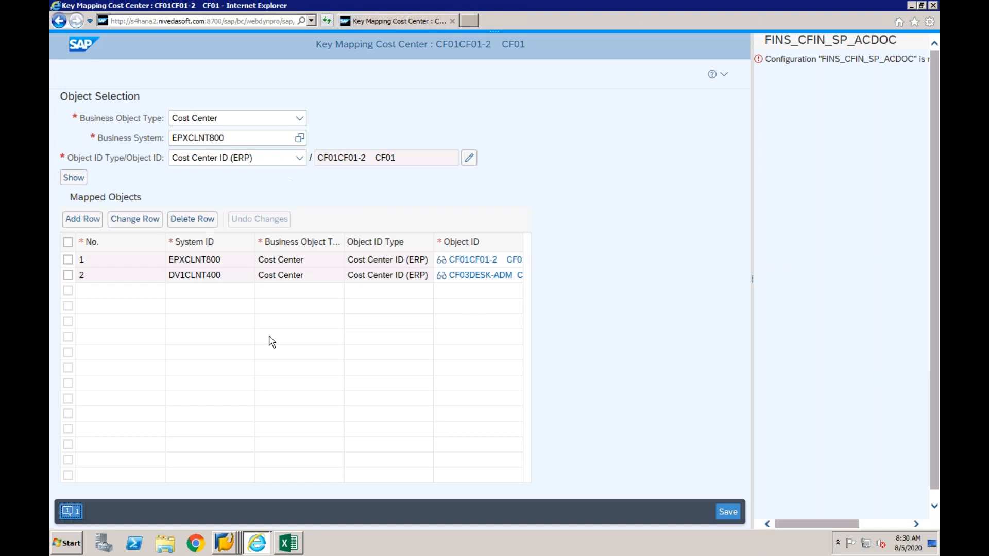
Switch to the Create Cost Center session and change it to display mode for cost center DESK-ADM in controlling area CF03
{"action": "left_click", "coordinate": [226, 549]}
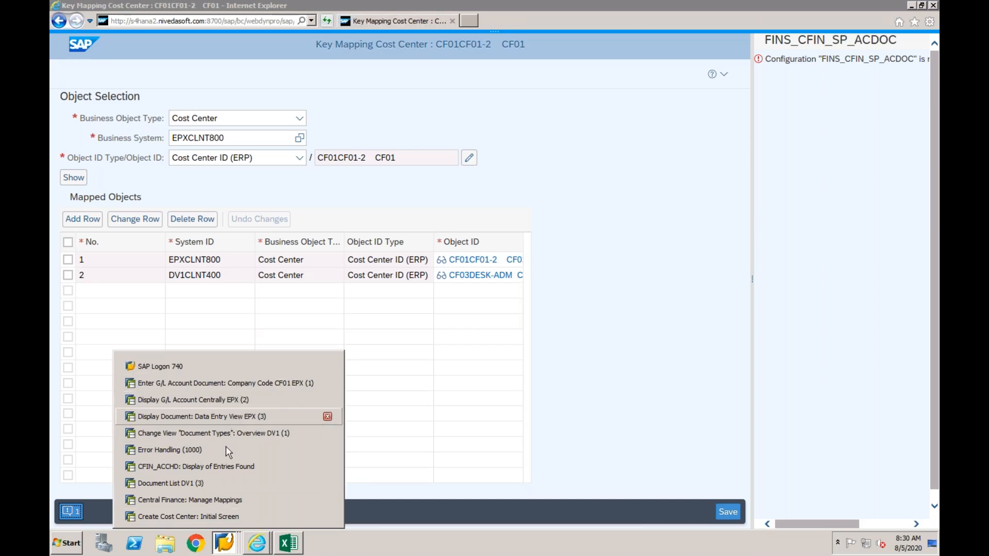
{"action": "left_click", "coordinate": [216, 517]}
{"action": "left_click", "coordinate": [87, 14]}
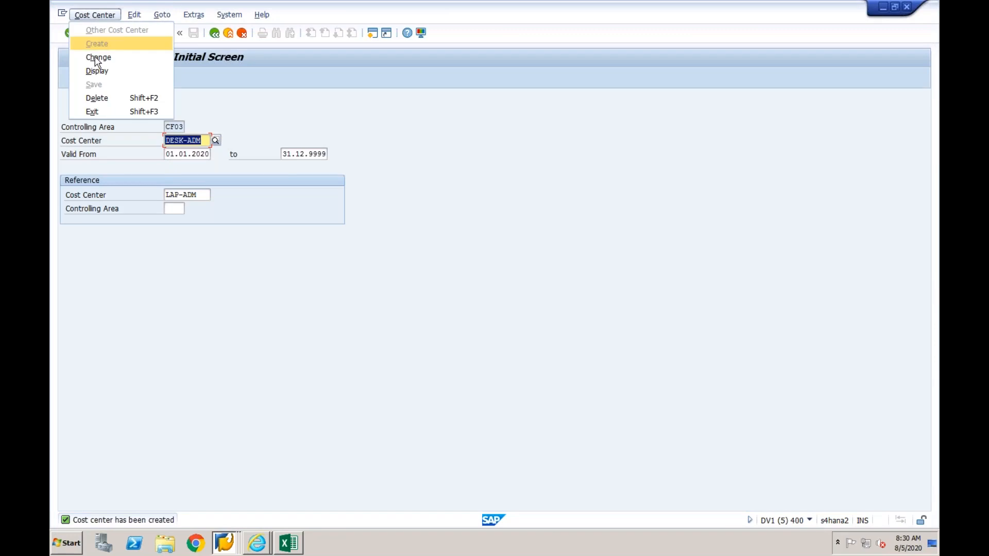
{"action": "left_click", "coordinate": [96, 72]}
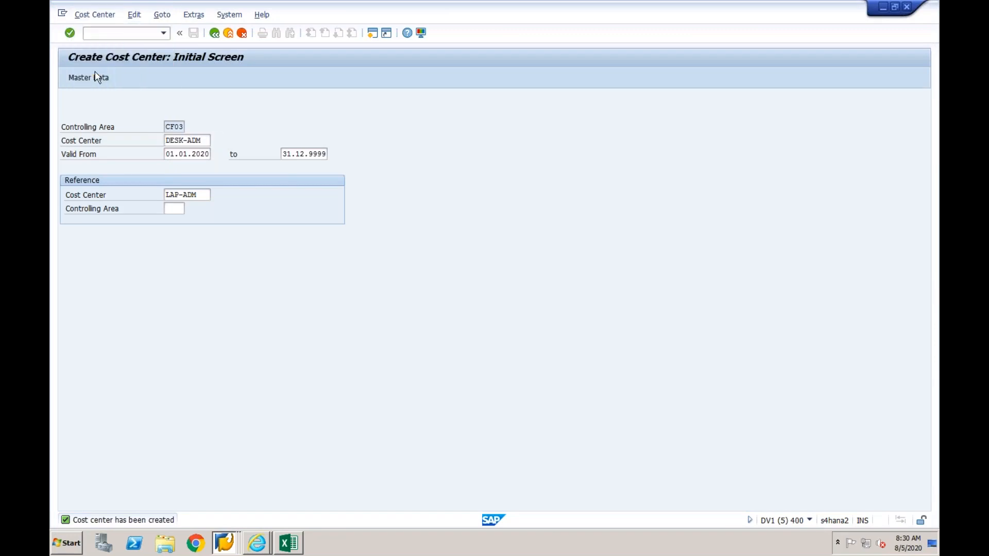
{"action": "left_click", "coordinate": [205, 140]}
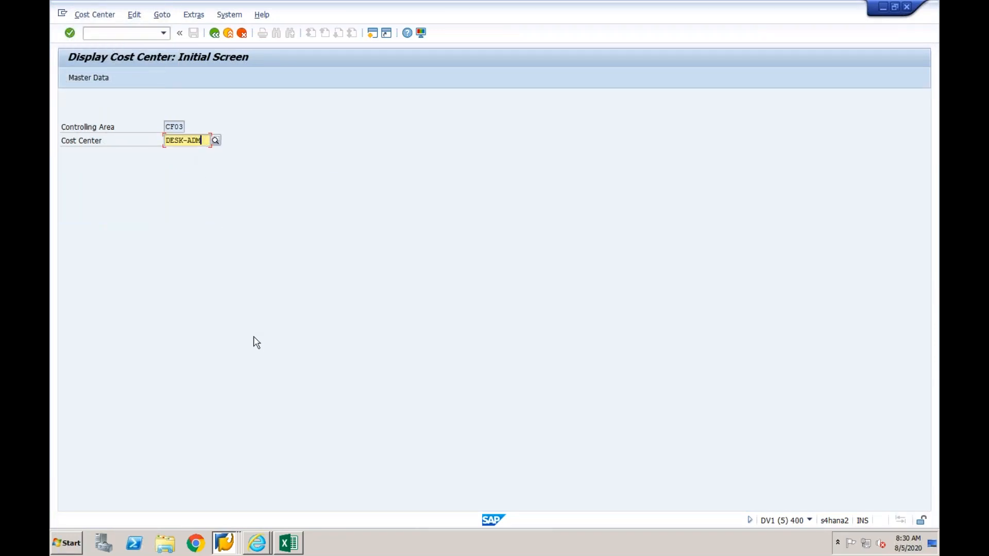
Leave the cost center display and return to the SAP Easy Access menu
{"action": "right_click", "coordinate": [230, 541]}
{"action": "left_click", "coordinate": [257, 543]}
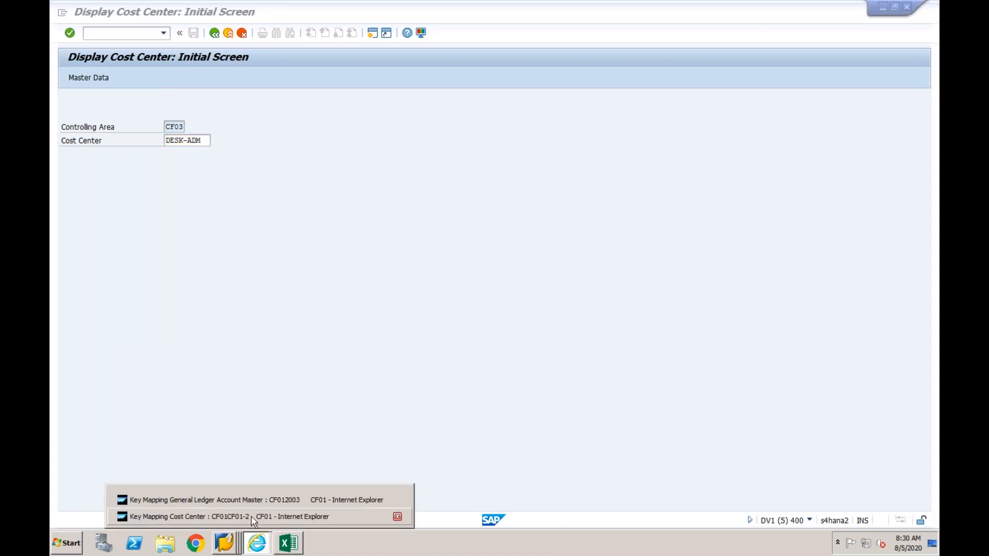
{"action": "left_click", "coordinate": [230, 377]}
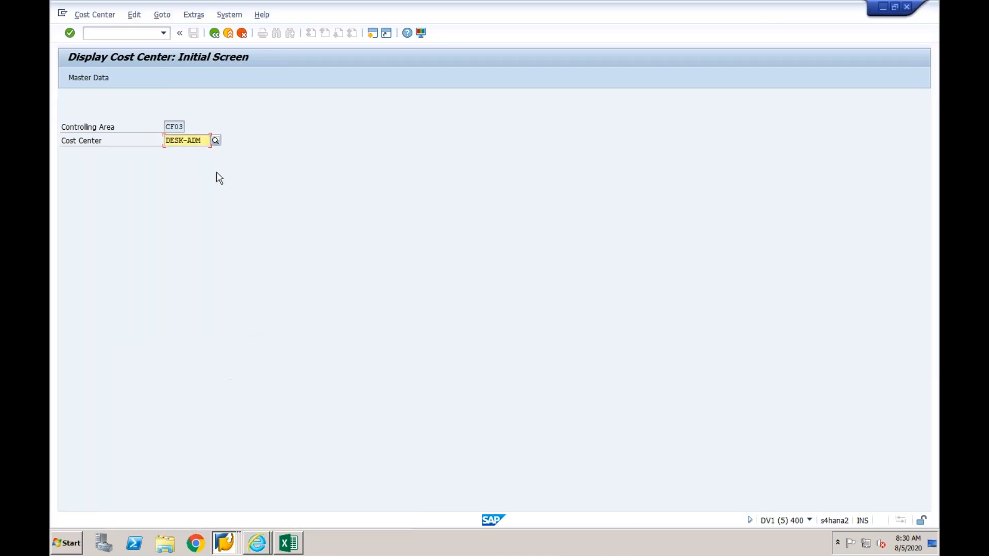
{"action": "left_click", "coordinate": [228, 33]}
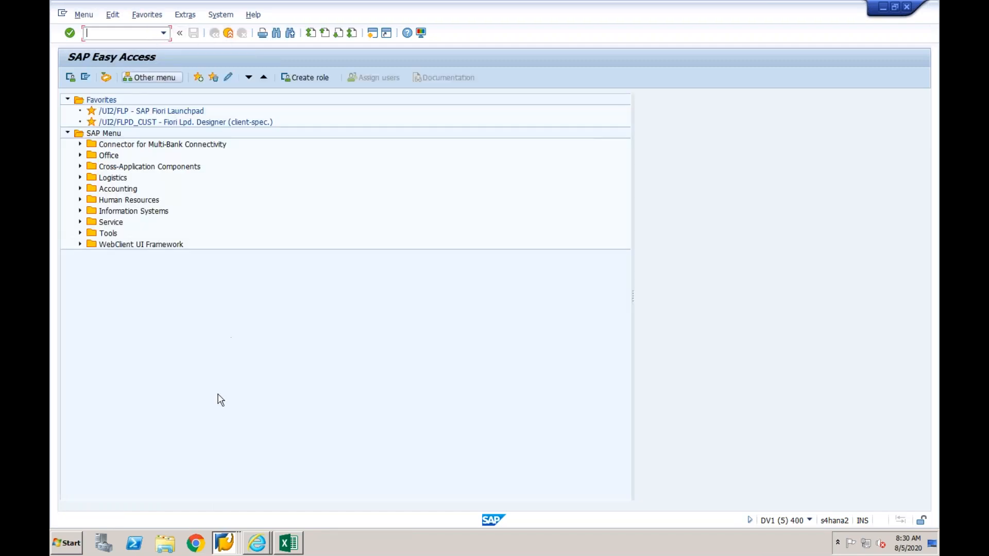
Switch to the Central Finance: Manage Mappings session and exit it to the SAP Easy Access menu
{"action": "right_click", "coordinate": [224, 544]}
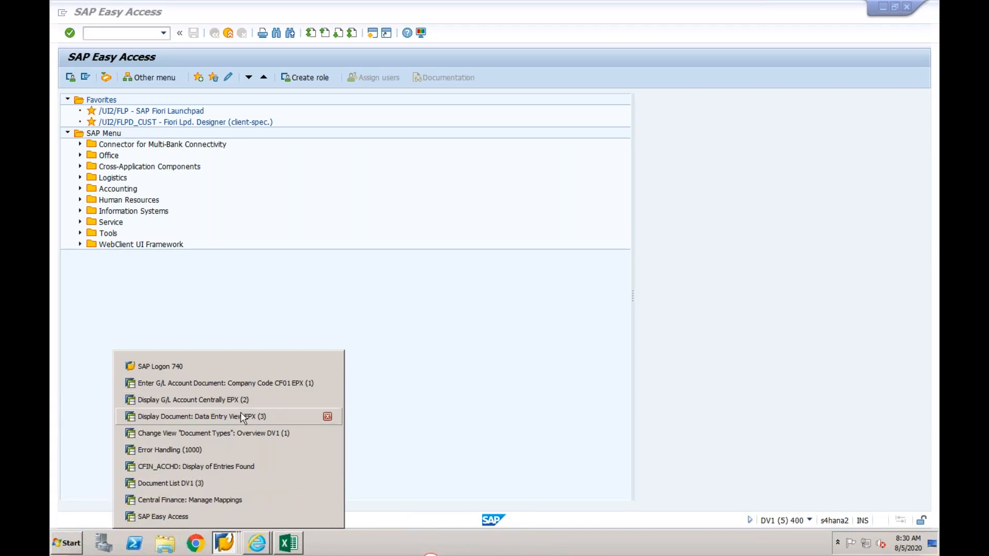
{"action": "left_click", "coordinate": [215, 498]}
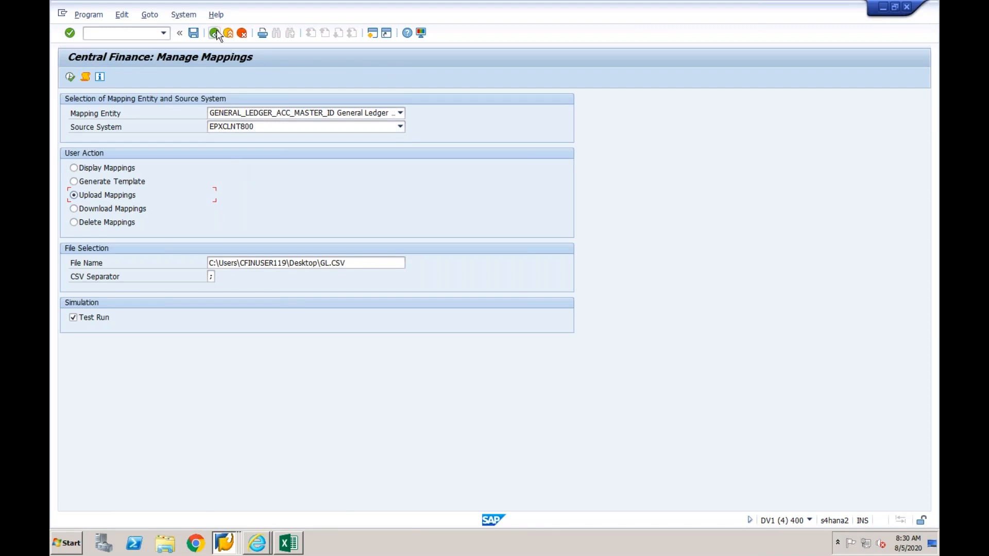
{"action": "left_click", "coordinate": [215, 32]}
{"action": "left_click", "coordinate": [215, 32]}
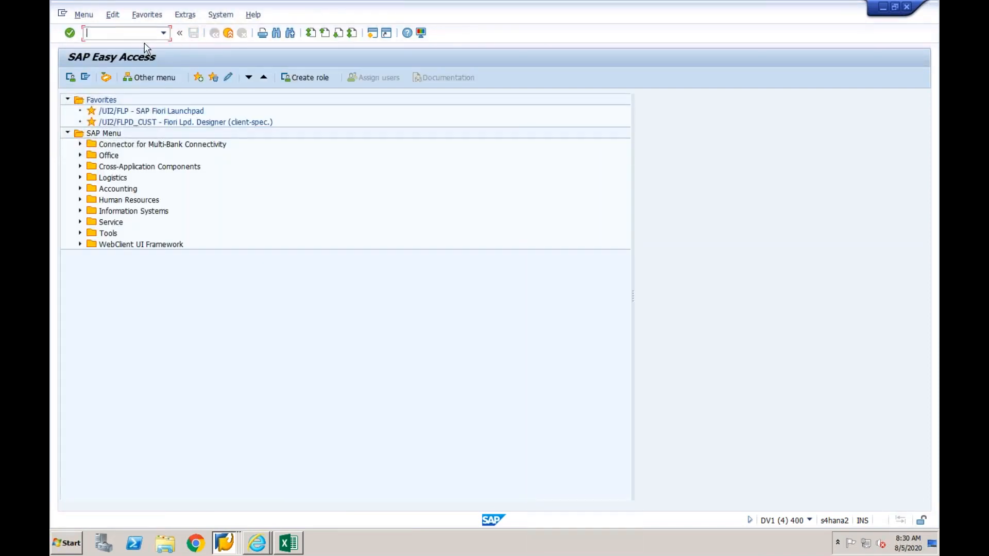
Open the SPRO implementation guide and run Define Mapping Actions for Mapping Entities within the Central Finance target system settings
{"action": "key", "text": "Return"}
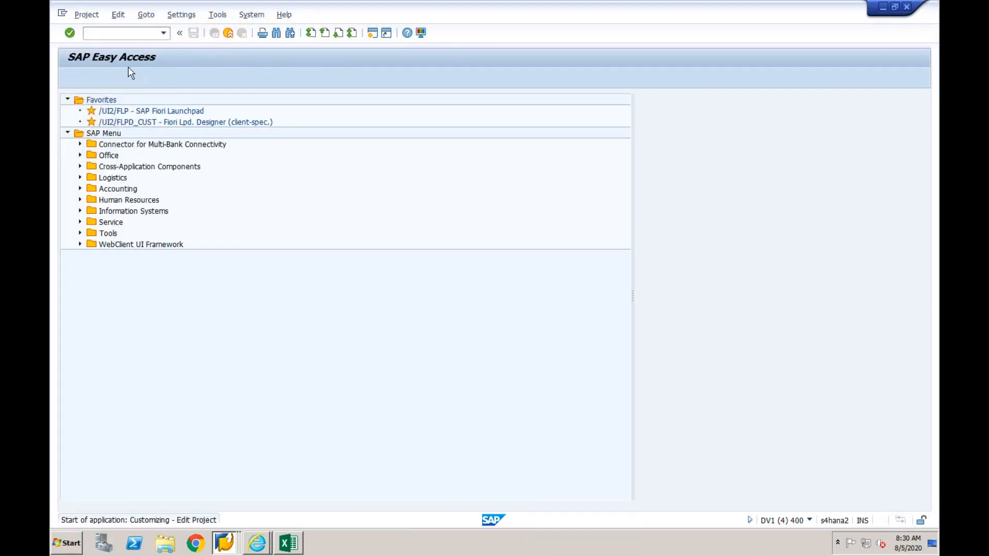
{"action": "left_click", "coordinate": [108, 76]}
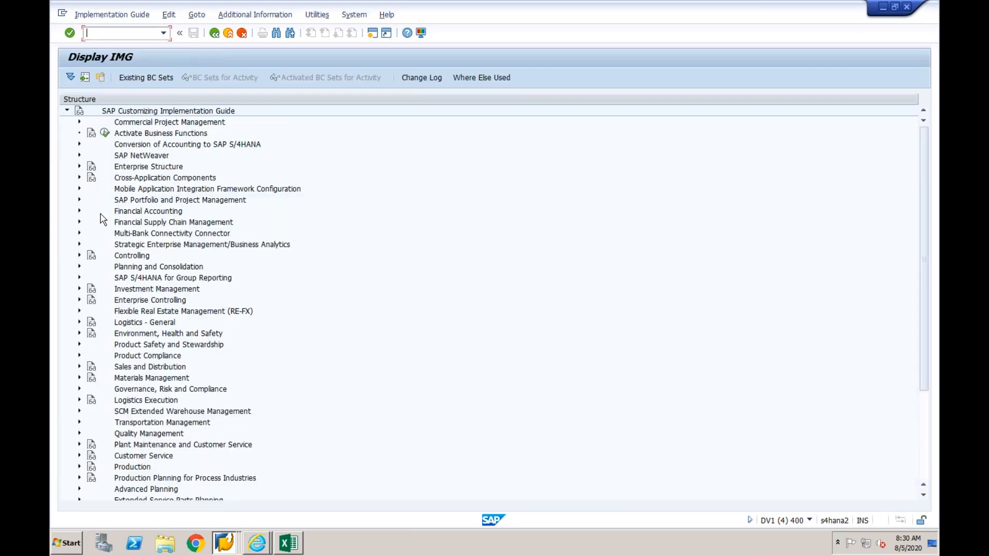
{"action": "left_click", "coordinate": [79, 211]}
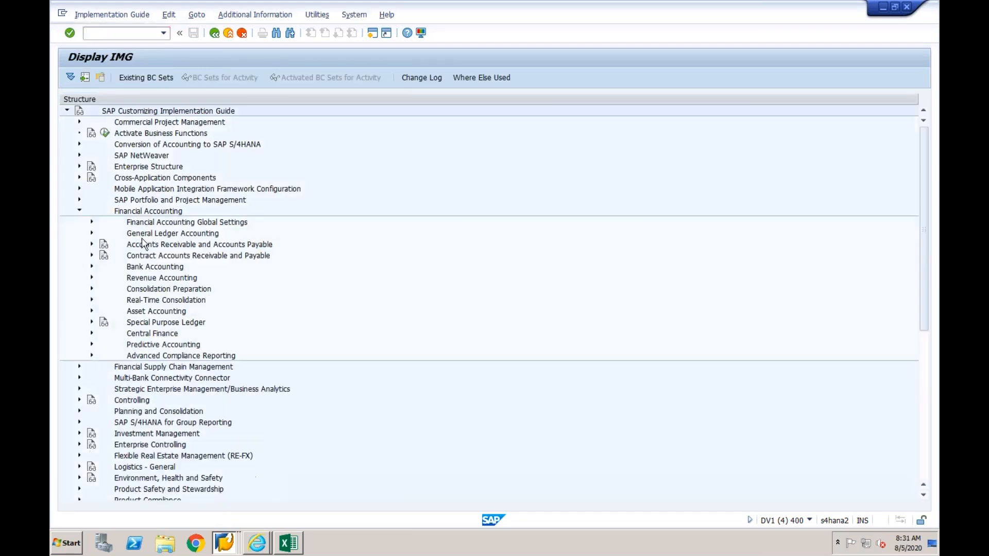
{"action": "left_click", "coordinate": [92, 334]}
{"action": "left_click", "coordinate": [104, 355]}
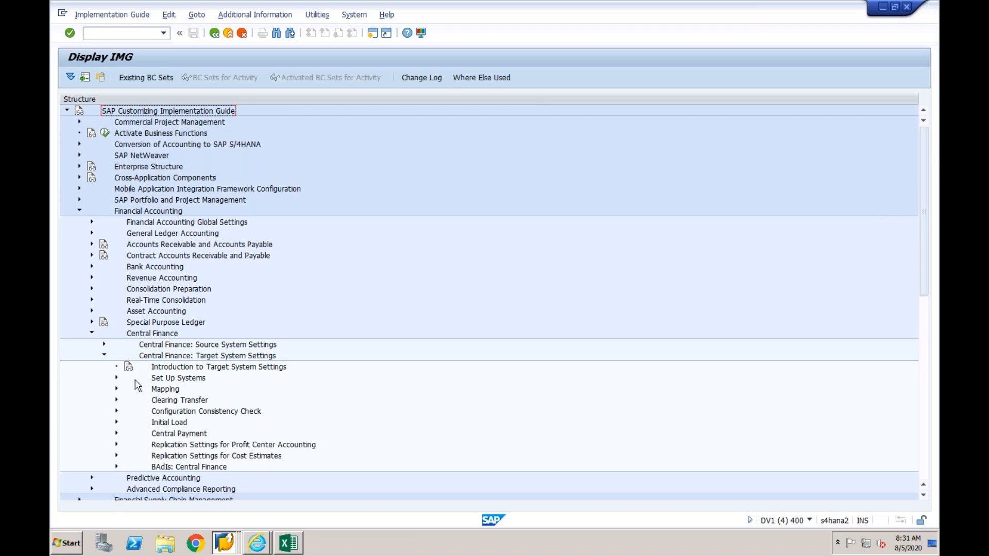
{"action": "left_click", "coordinate": [117, 389]}
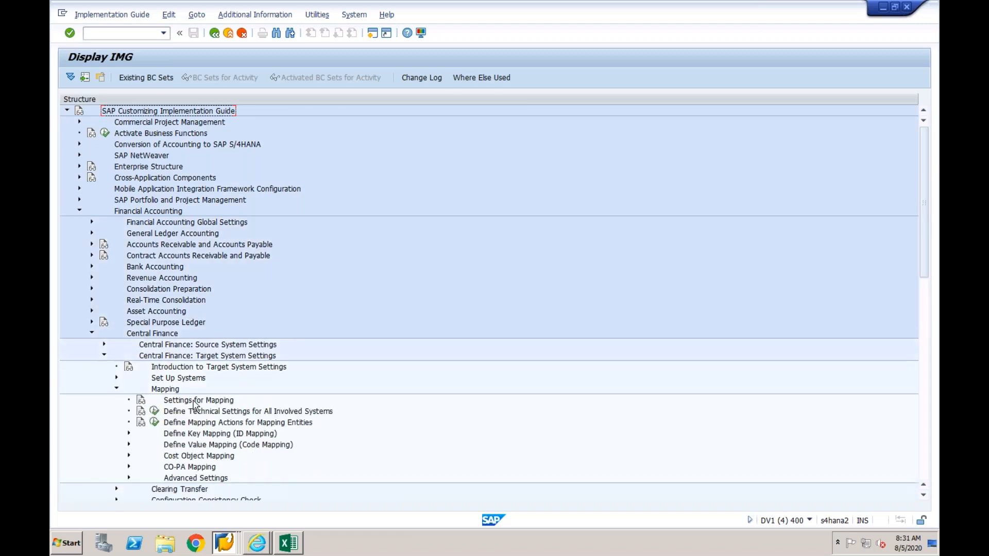
{"action": "left_click", "coordinate": [155, 423]}
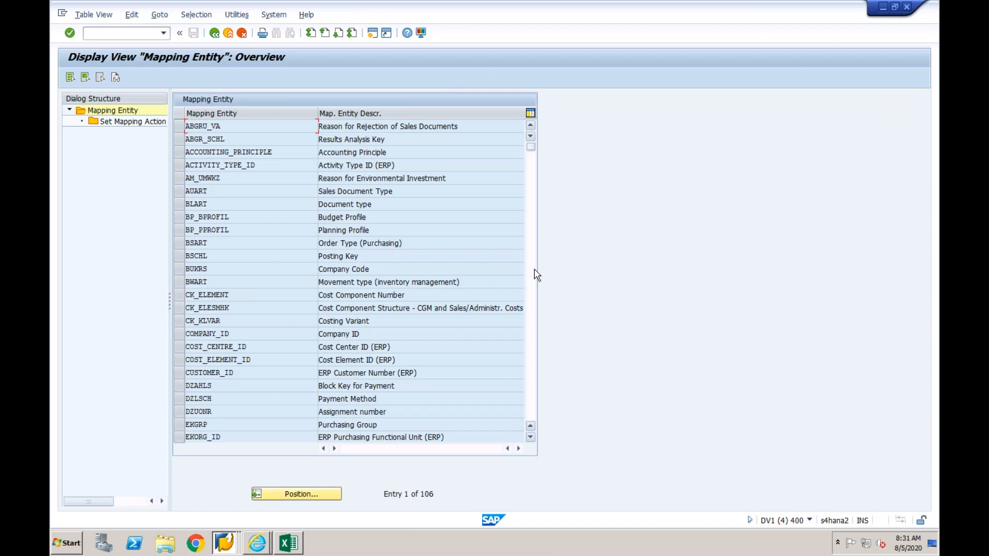
Look through the mapping entities and display the mapping action set for COST_CENTRE_ID
{"action": "left_click", "coordinate": [533, 273]}
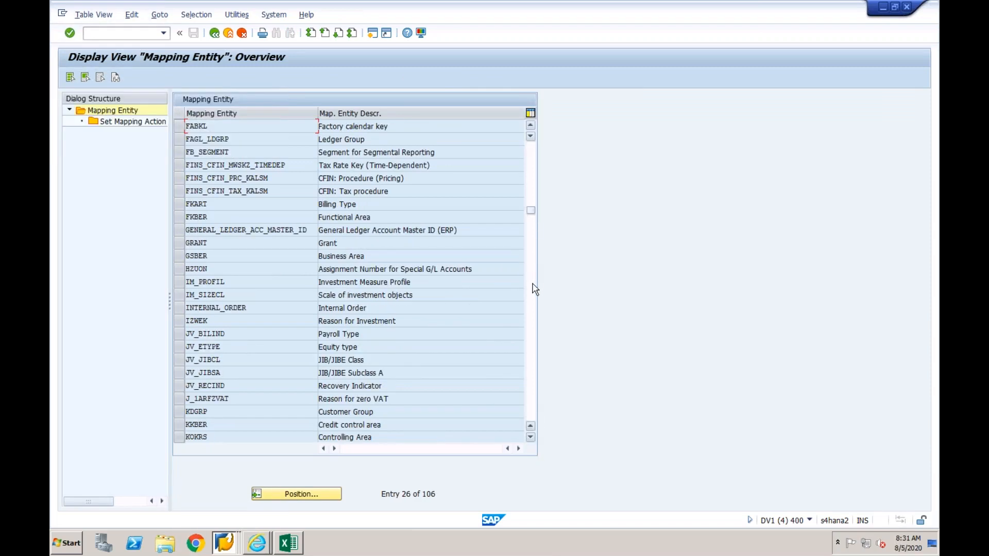
{"action": "left_click", "coordinate": [533, 288]}
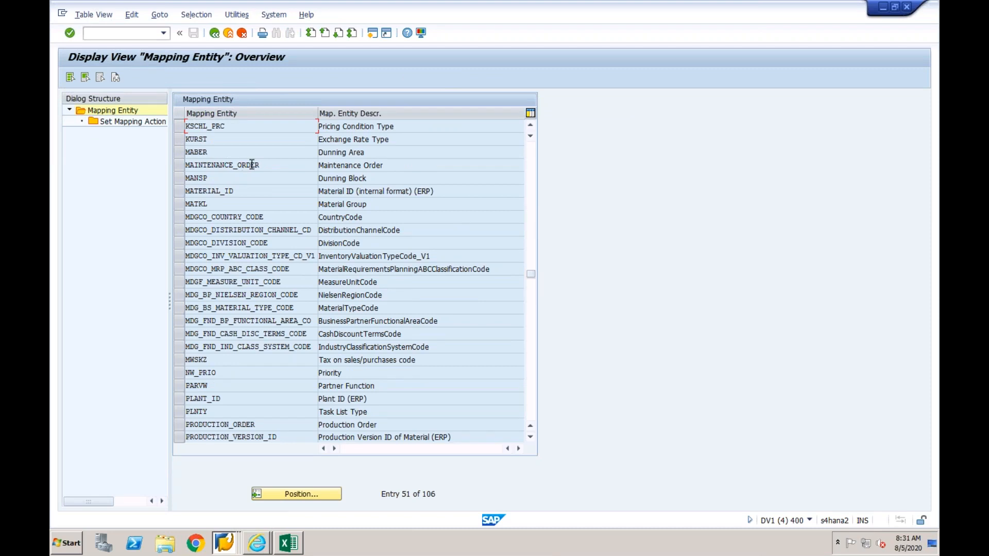
{"action": "left_click", "coordinate": [531, 209]}
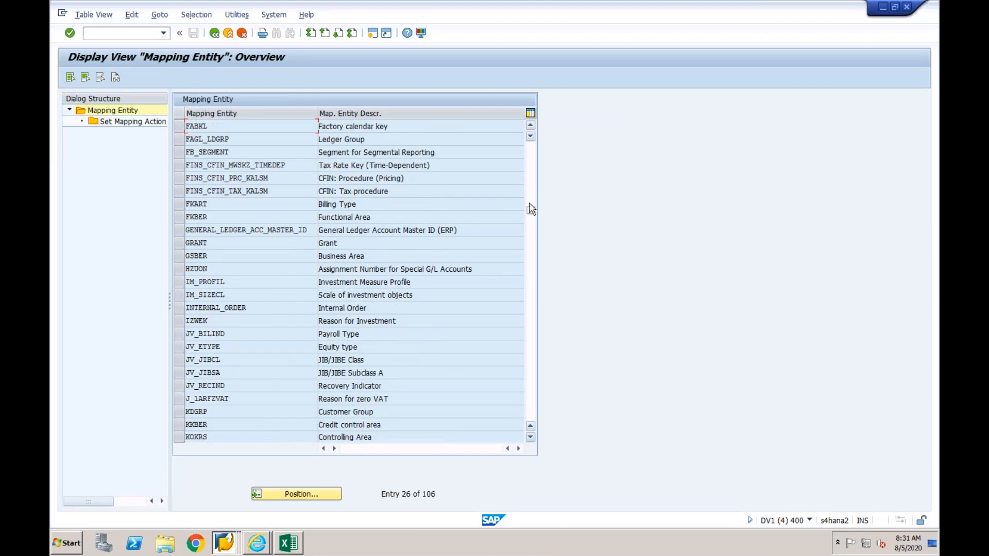
{"action": "left_click", "coordinate": [530, 183]}
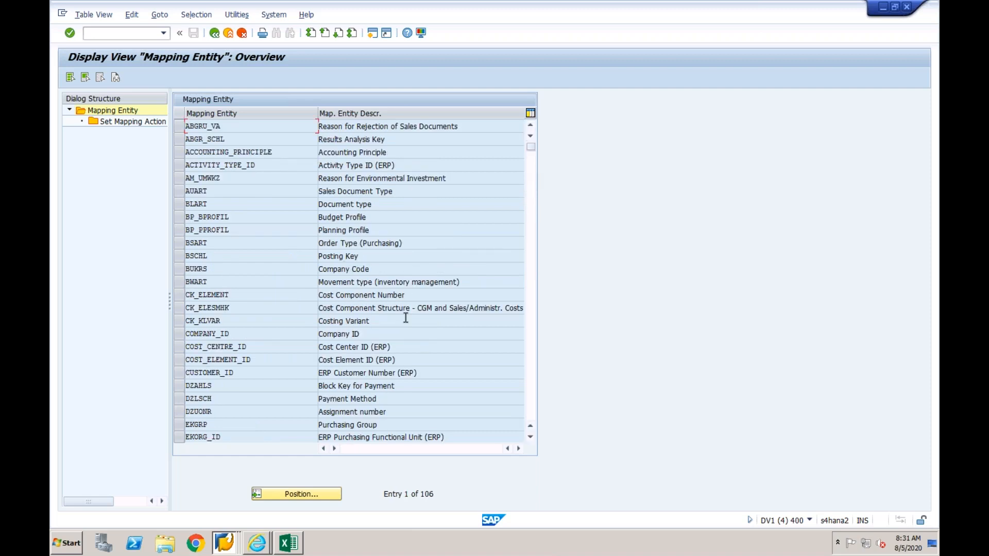
{"action": "left_click", "coordinate": [179, 347]}
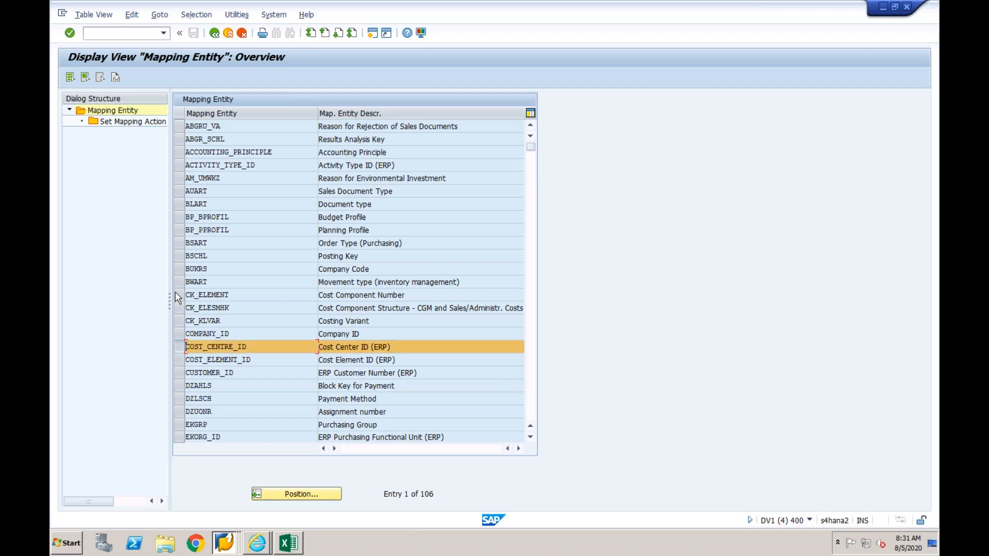
{"action": "double_click", "coordinate": [146, 124]}
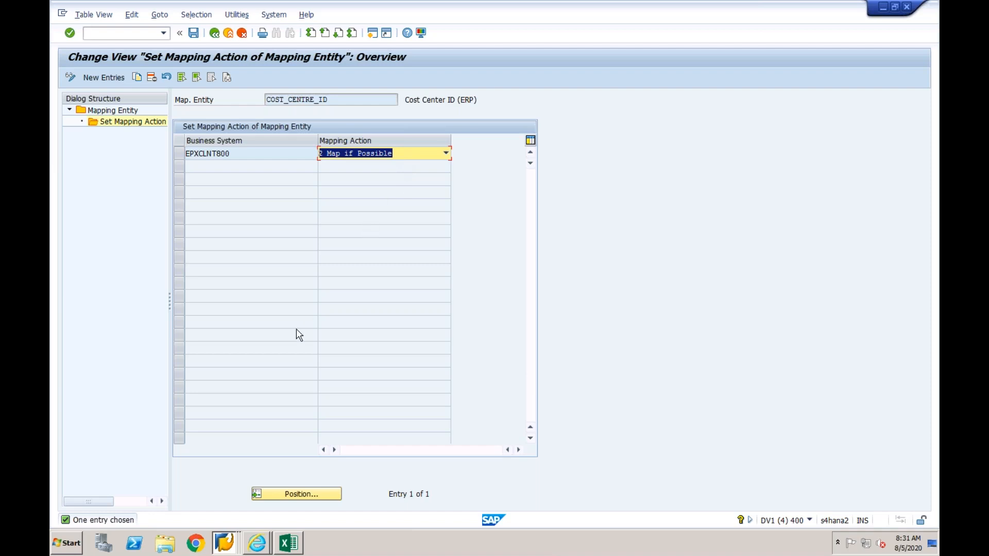
Switch to the Error Handling session, refresh the data messages and examine the log of the 05.08.2020 02:53:52 accounting document message
{"action": "left_click", "coordinate": [226, 543]}
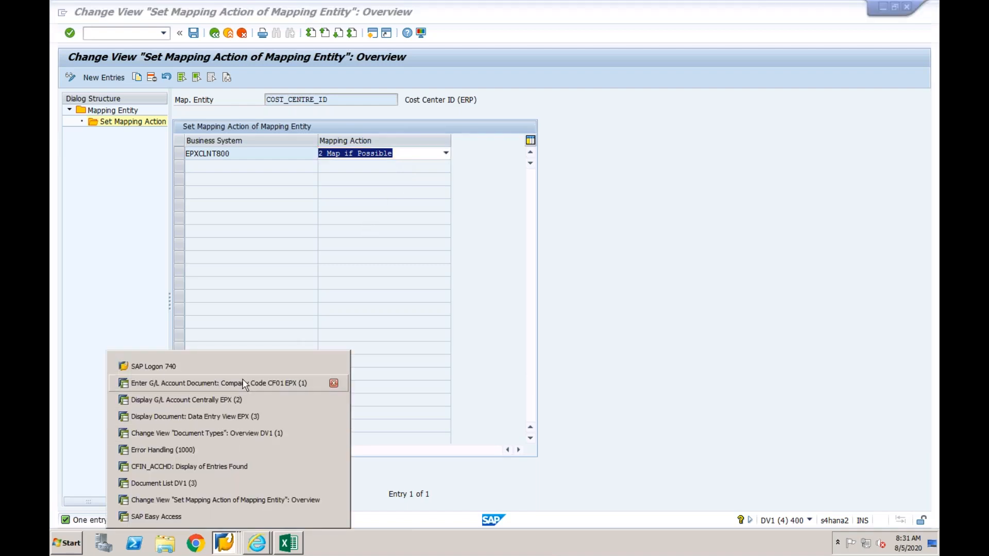
{"action": "left_click", "coordinate": [216, 454]}
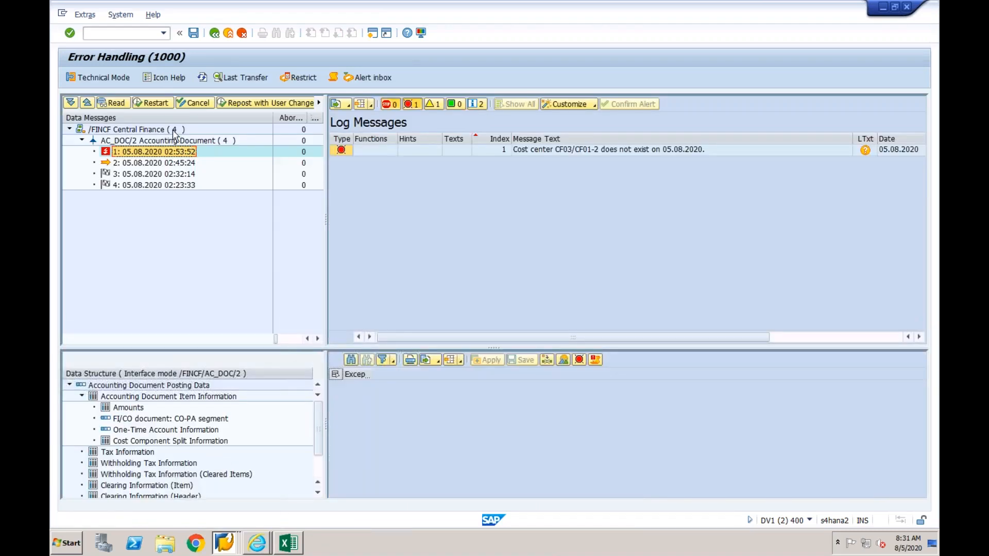
{"action": "left_click", "coordinate": [231, 78]}
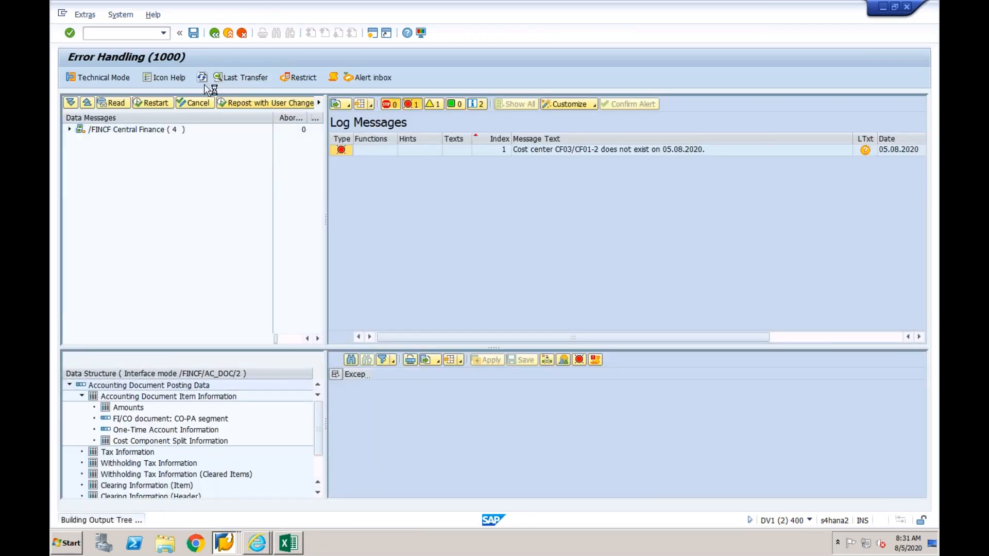
{"action": "left_click", "coordinate": [81, 141]}
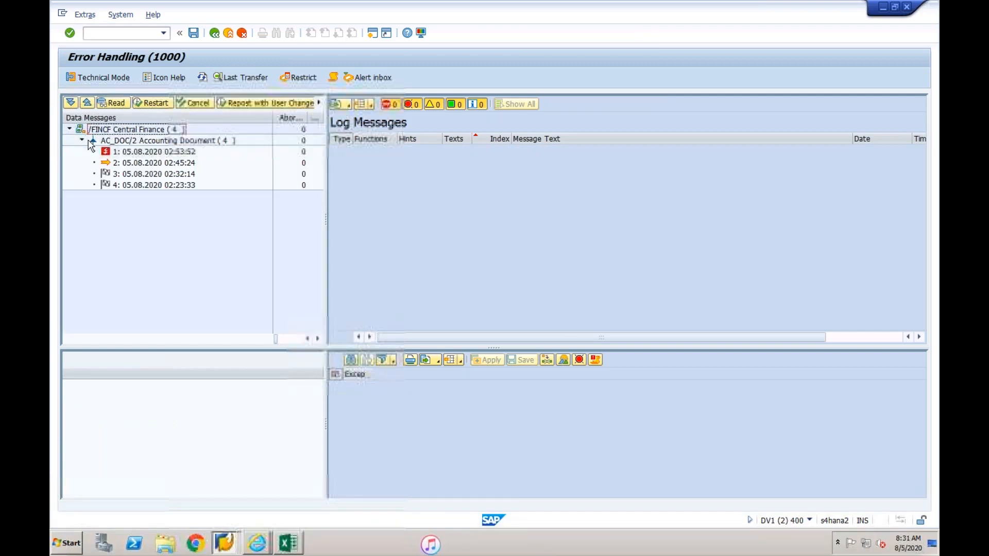
{"action": "left_click", "coordinate": [127, 153]}
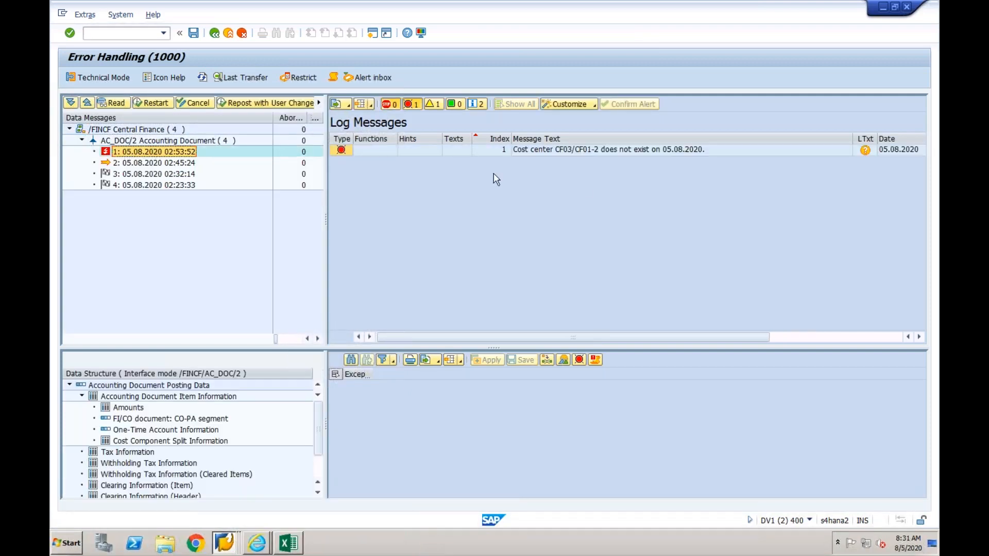
{"action": "double_click", "coordinate": [609, 149]}
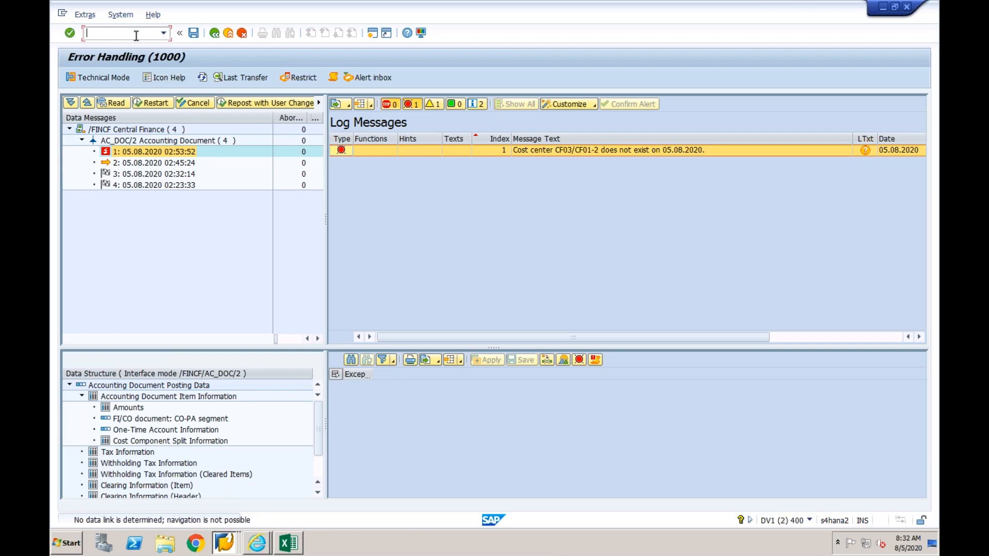
Leave Error Handling and open the Interface Monitor with transaction /n/aif/ifmon
{"action": "key", "text": "Return"}
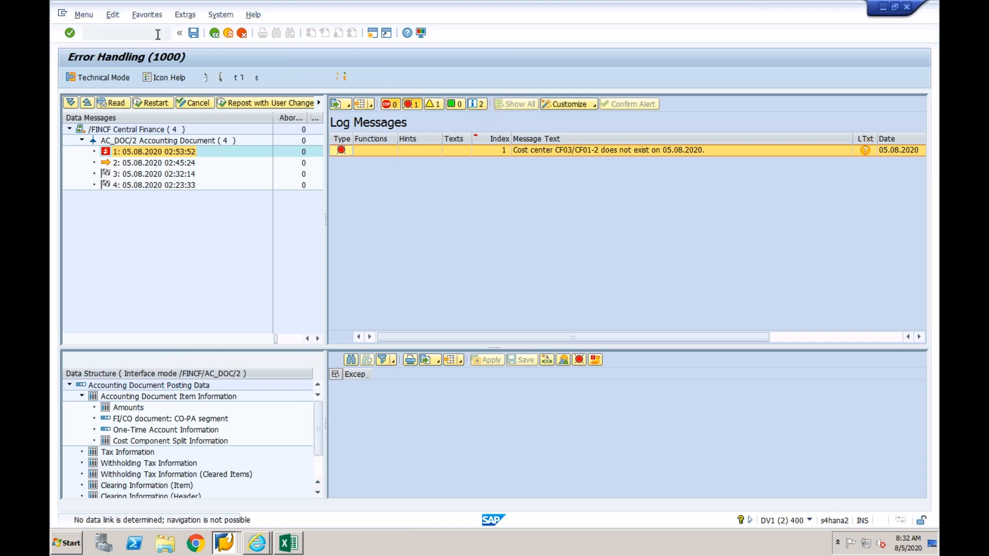
{"action": "left_click", "coordinate": [163, 33]}
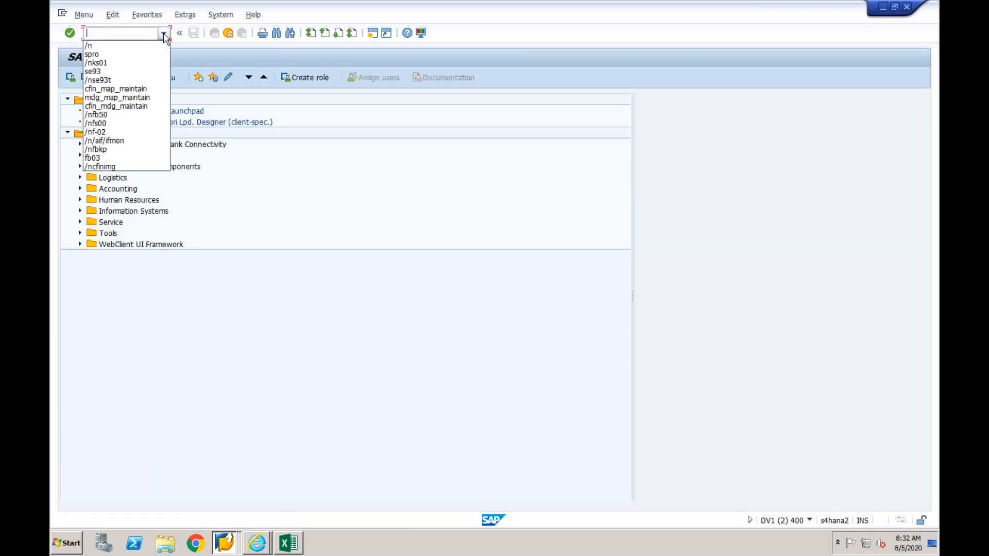
{"action": "left_click", "coordinate": [134, 141]}
{"action": "key", "text": "Return"}
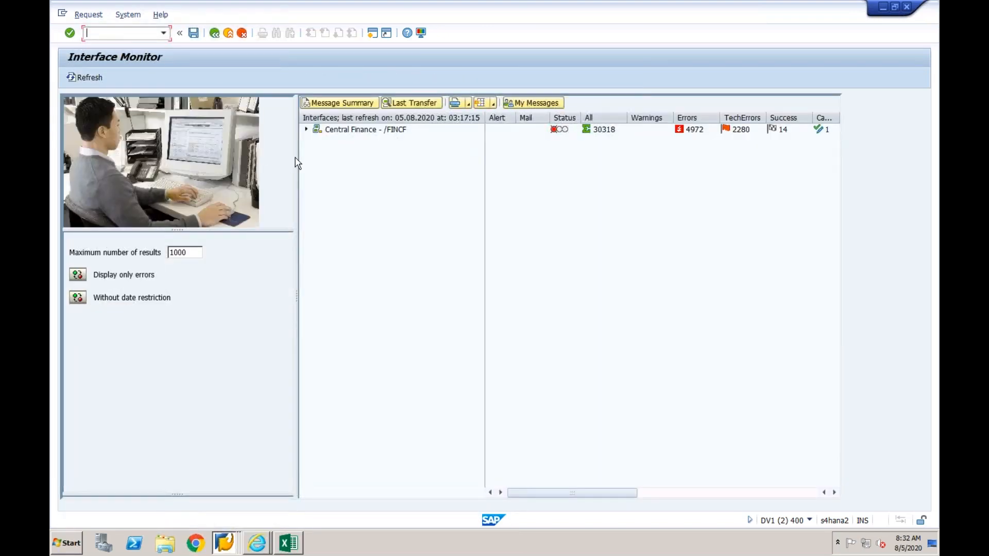
Set the monitor to display all messages with date restriction, and set the From date to 05.08.2020
{"action": "left_click", "coordinate": [77, 274]}
{"action": "left_click", "coordinate": [82, 302]}
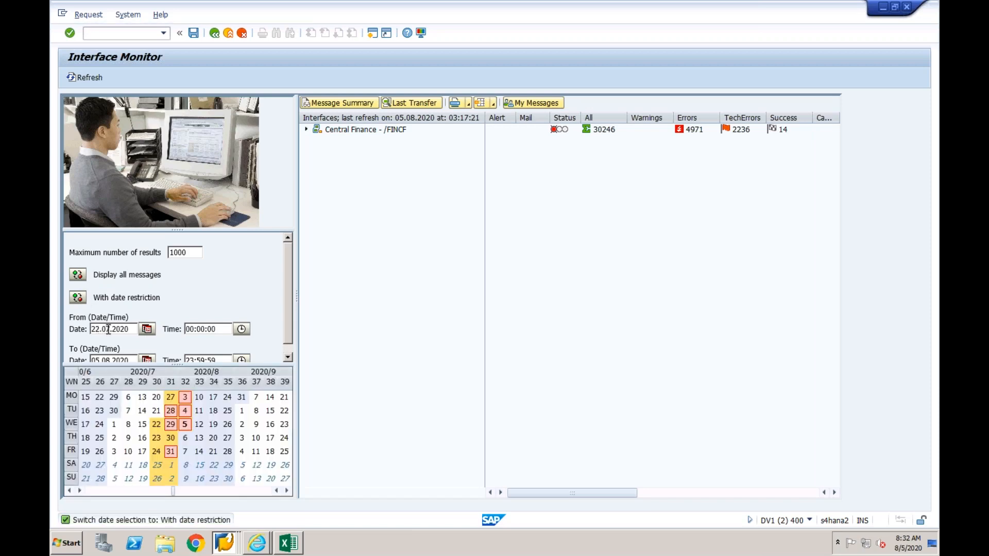
{"action": "key", "text": "BackSpace"}
{"action": "type", "text": "8"}
{"action": "key", "text": "BackSpace"}
{"action": "key", "text": "BackSpace"}
{"action": "type", "text": "05"}
{"action": "left_click", "coordinate": [344, 323]}
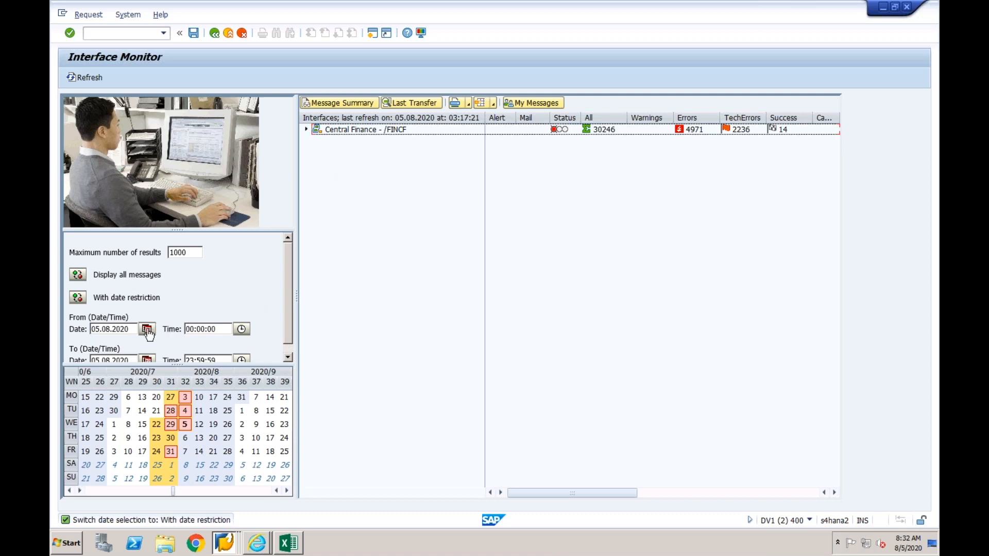
{"action": "left_click", "coordinate": [132, 330]}
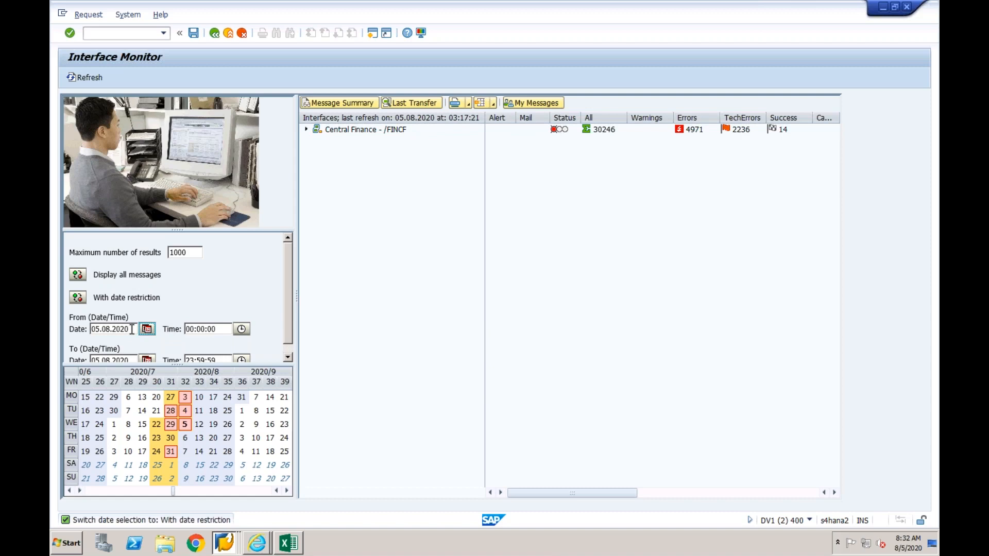
{"action": "left_click", "coordinate": [147, 329]}
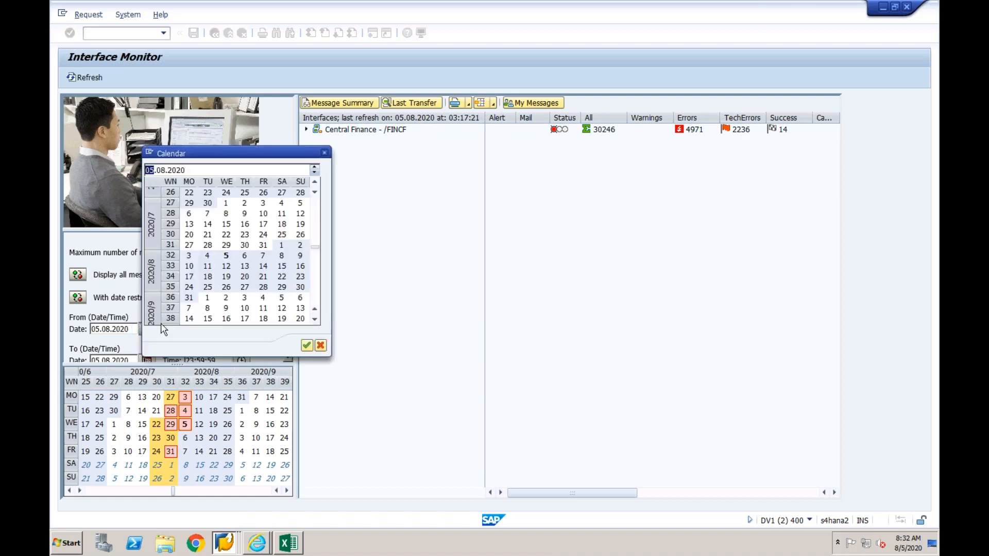
{"action": "double_click", "coordinate": [227, 263]}
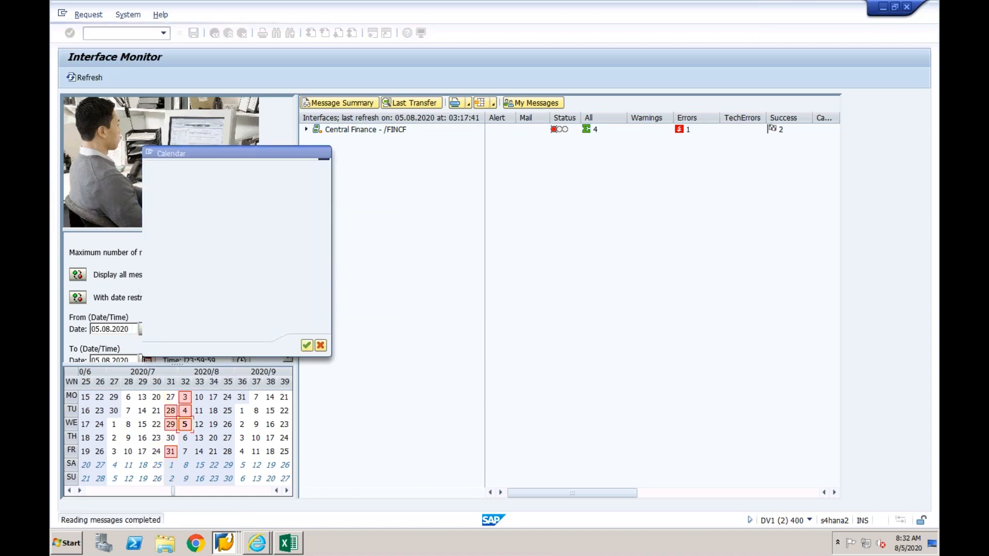
Open the AC_DOC/2 accounting document messages under Central Finance and display the log of the 05.08.2020 02:53:52 message
{"action": "left_click", "coordinate": [307, 130]}
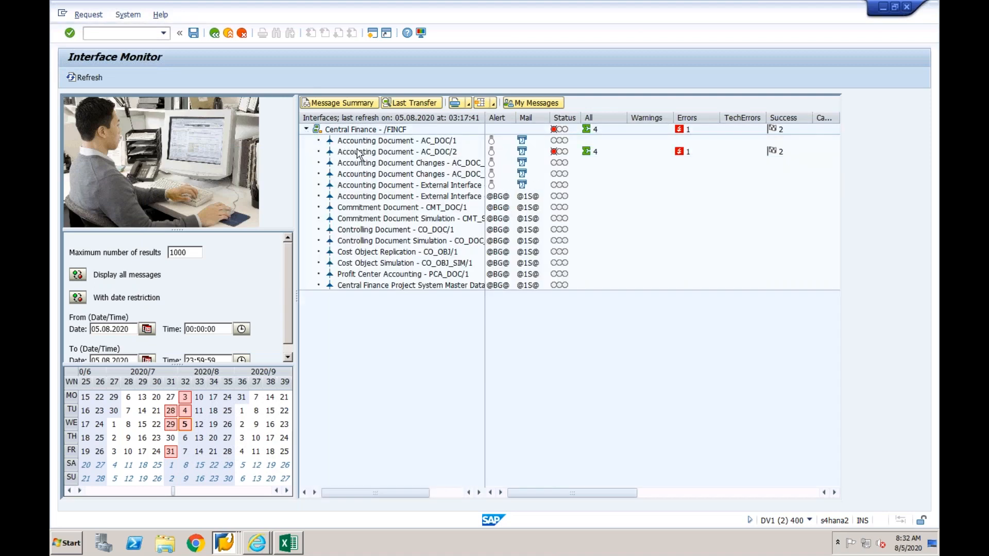
{"action": "double_click", "coordinate": [366, 152]}
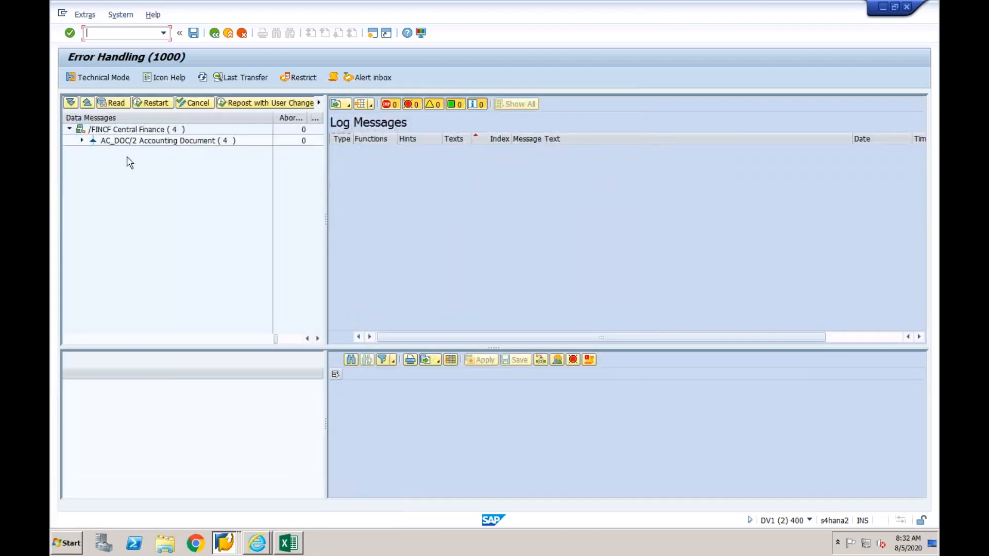
{"action": "left_click", "coordinate": [82, 140]}
{"action": "left_click", "coordinate": [120, 153]}
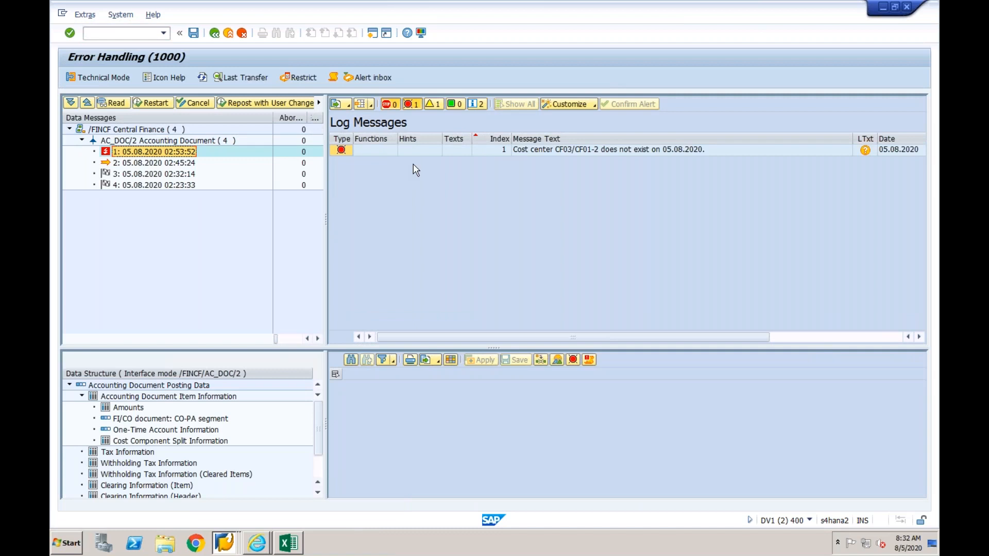
Open the Accounting Document Item Information of the 02:53:52 message and locate the cost center of the first line item
{"action": "double_click", "coordinate": [527, 149]}
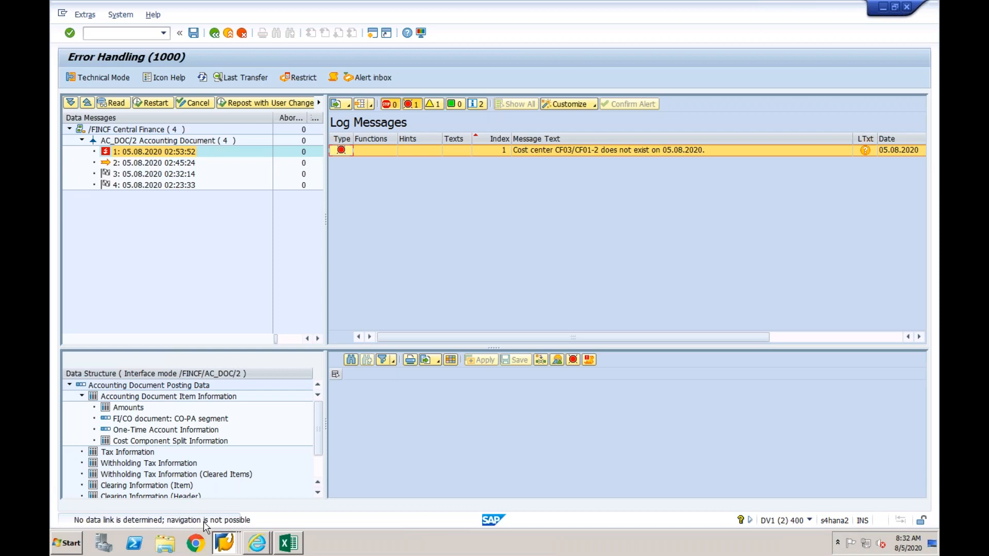
{"action": "left_click", "coordinate": [161, 398]}
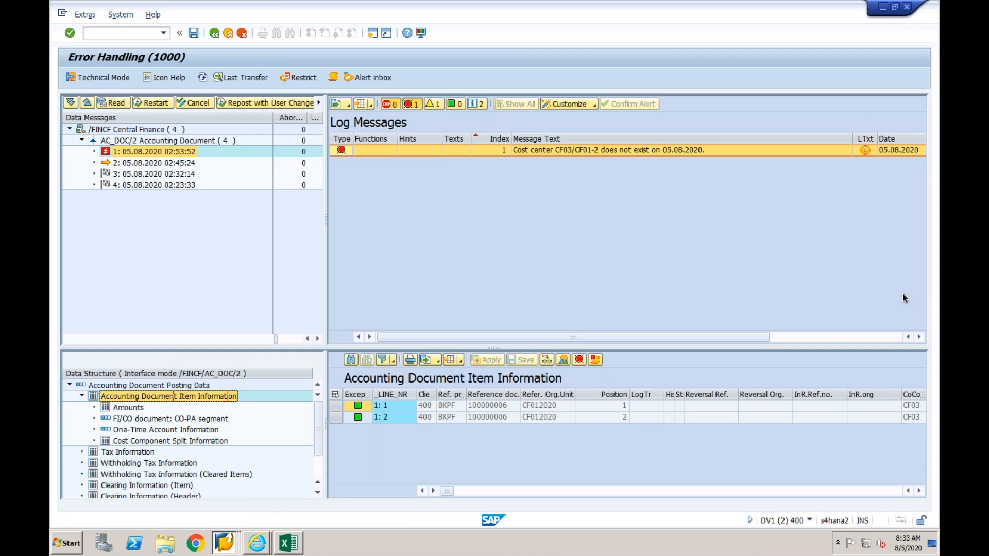
{"action": "left_click", "coordinate": [920, 491]}
{"action": "left_click", "coordinate": [919, 491]}
{"action": "left_click", "coordinate": [919, 491]}
{"action": "left_click", "coordinate": [920, 491]}
{"action": "left_click", "coordinate": [919, 491]}
{"action": "left_click", "coordinate": [919, 491]}
{"action": "left_click", "coordinate": [919, 491]}
{"action": "left_click", "coordinate": [920, 491]}
{"action": "left_click", "coordinate": [919, 491]}
{"action": "left_click", "coordinate": [919, 491]}
{"action": "left_click", "coordinate": [919, 491]}
{"action": "left_click", "coordinate": [889, 493]}
{"action": "left_click", "coordinate": [888, 493]}
{"action": "left_click", "coordinate": [888, 494]}
{"action": "left_click", "coordinate": [888, 494]}
{"action": "left_click", "coordinate": [888, 493]}
{"action": "left_click", "coordinate": [888, 493]}
{"action": "left_click", "coordinate": [888, 494]}
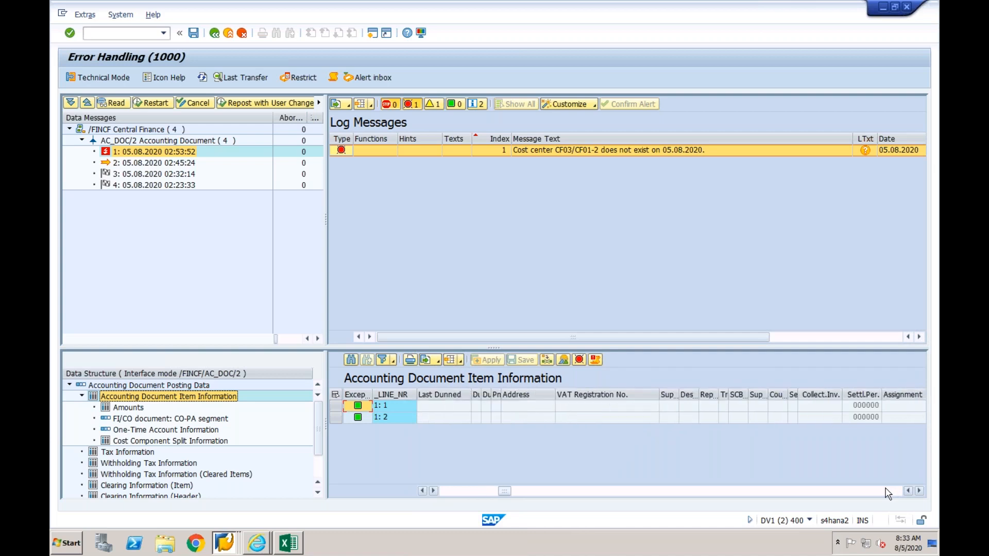
{"action": "left_click", "coordinate": [888, 493]}
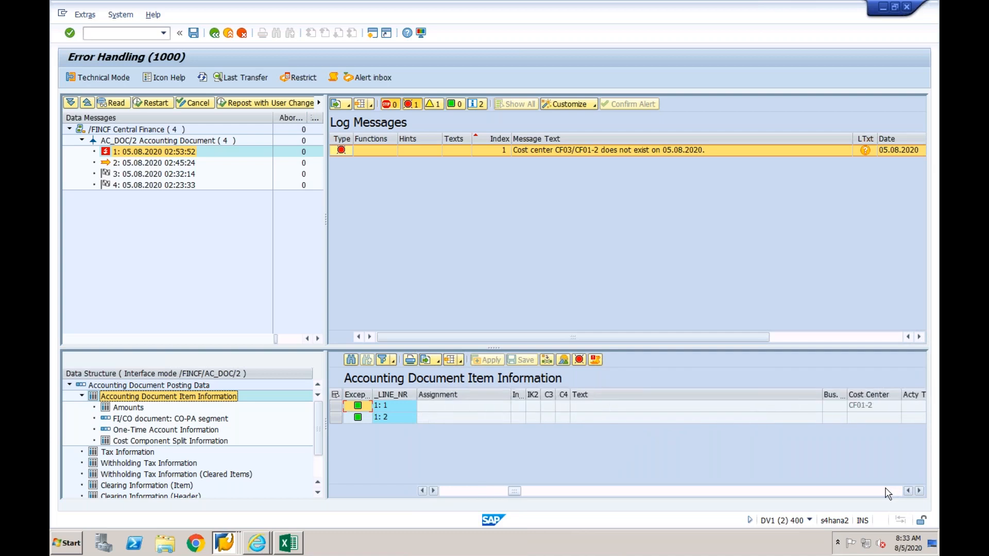
{"action": "left_click", "coordinate": [874, 407]}
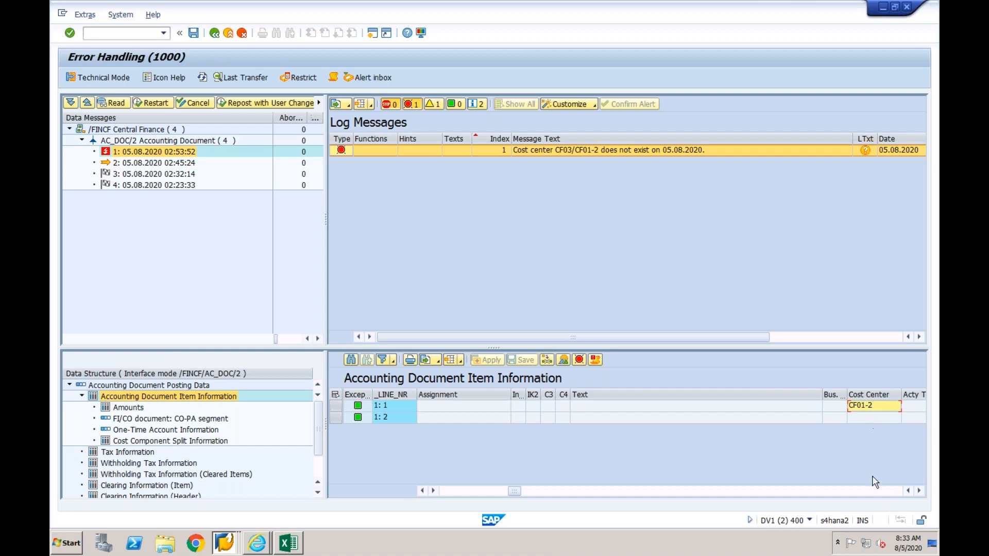
Examine the remaining columns of the accounting document line items beyond the cost center
{"action": "left_click", "coordinate": [873, 492]}
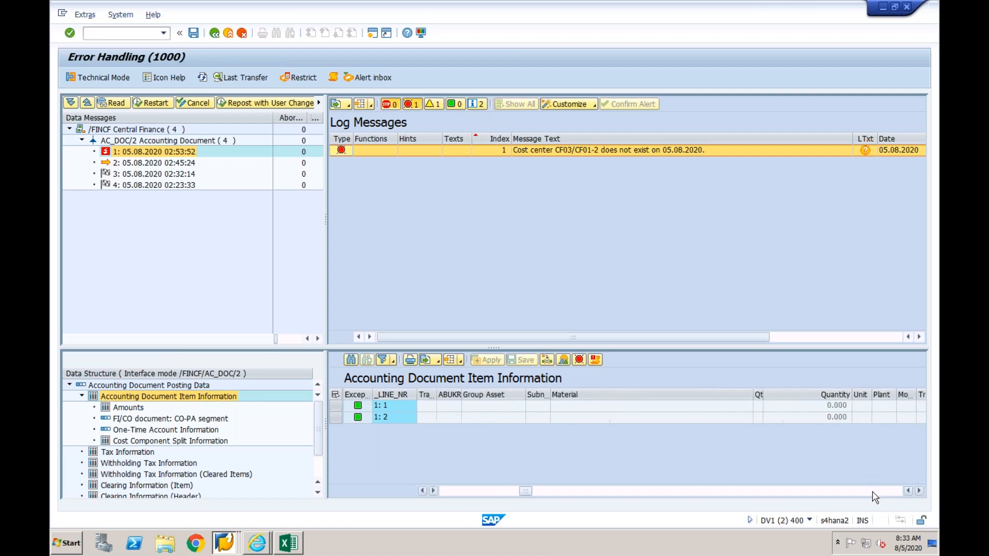
{"action": "left_click", "coordinate": [873, 493]}
{"action": "left_click", "coordinate": [872, 493]}
{"action": "left_click", "coordinate": [873, 492]}
{"action": "left_click", "coordinate": [873, 493]}
{"action": "left_click", "coordinate": [874, 492]}
{"action": "left_click", "coordinate": [874, 492]}
{"action": "left_click", "coordinate": [875, 492]}
{"action": "left_click", "coordinate": [874, 492]}
{"action": "left_click", "coordinate": [874, 493]}
{"action": "left_click", "coordinate": [874, 493]}
{"action": "left_click", "coordinate": [874, 493]}
{"action": "left_click", "coordinate": [873, 493]}
{"action": "left_click", "coordinate": [874, 493]}
{"action": "left_click", "coordinate": [874, 493]}
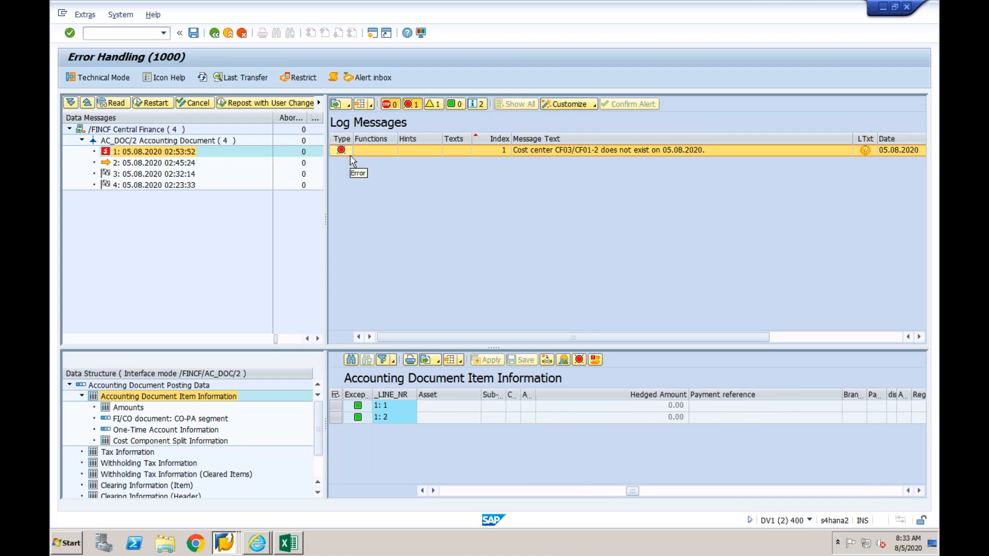
Restart the 05.08.2020 02:53:52 accounting document message and check its refreshed log
{"action": "left_click", "coordinate": [152, 103]}
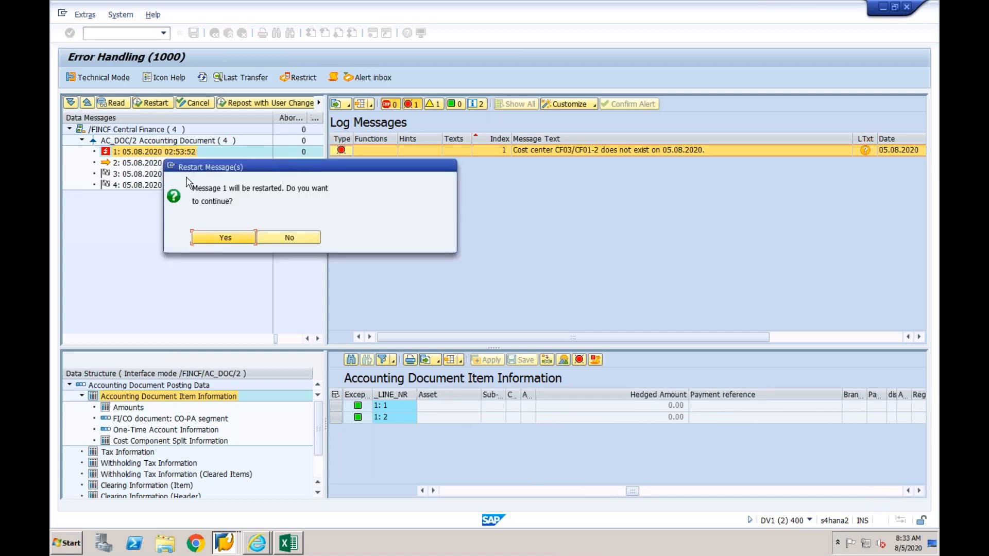
{"action": "left_click", "coordinate": [223, 237]}
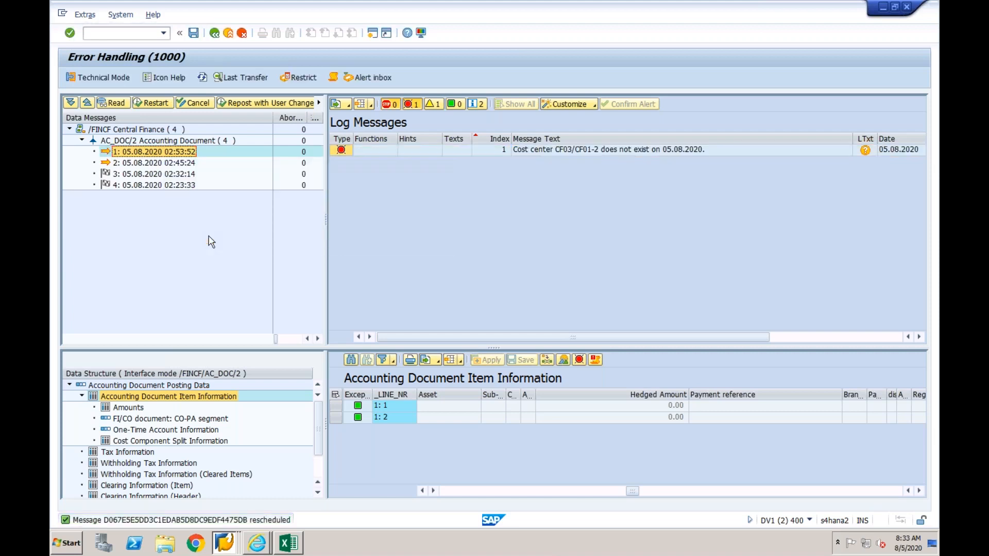
{"action": "left_click", "coordinate": [202, 77]}
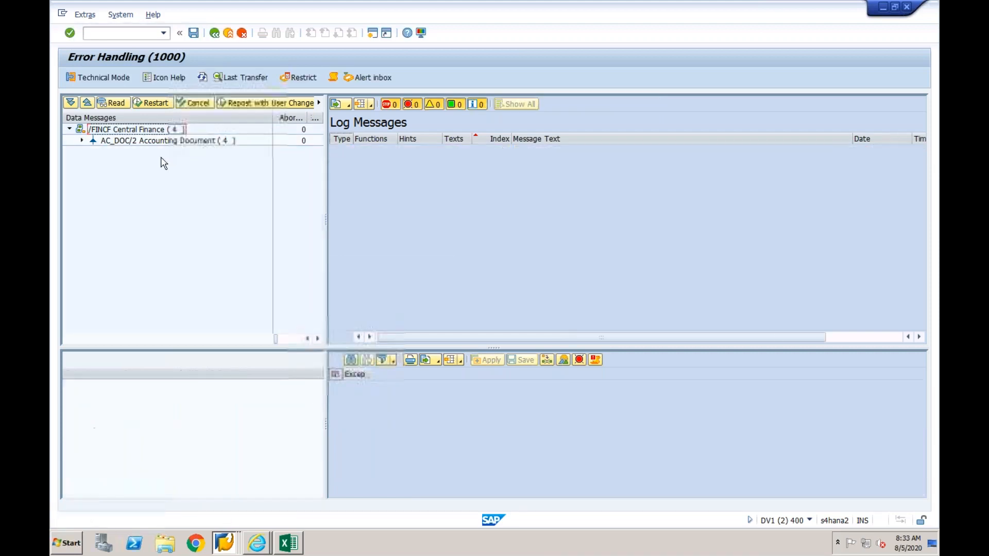
{"action": "left_click", "coordinate": [81, 141]}
{"action": "left_click", "coordinate": [154, 152]}
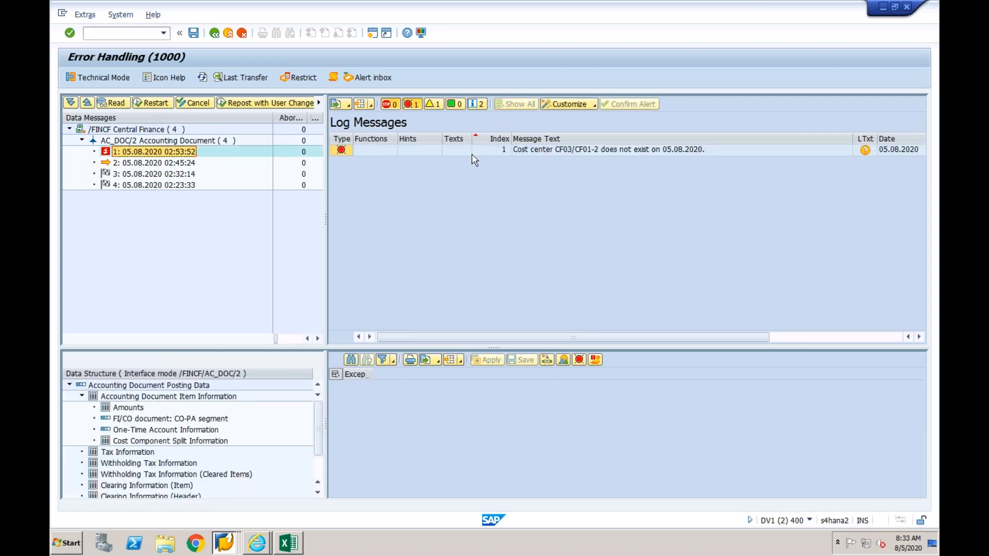
{"action": "double_click", "coordinate": [534, 150]}
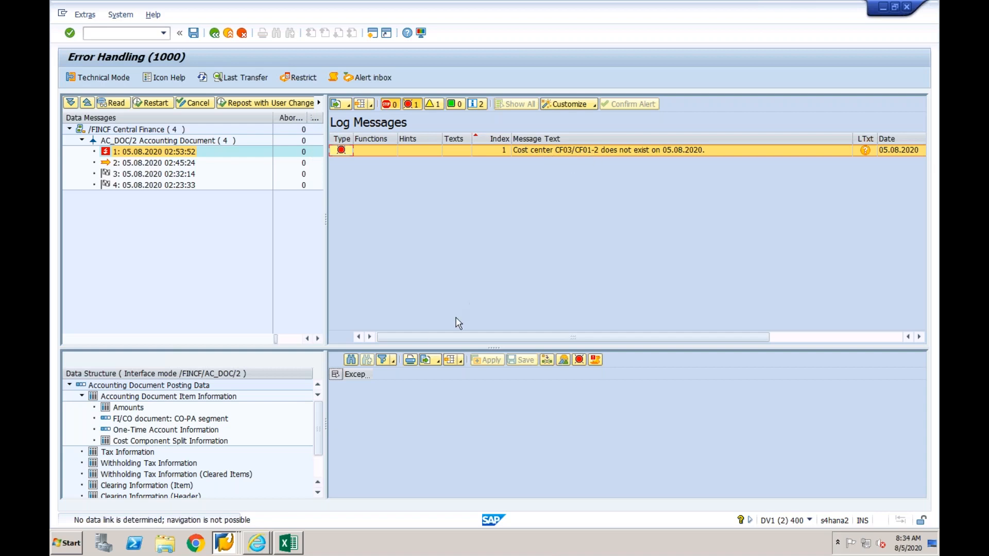
In the SAP Easy Access session, run /nks01 and create cost center CF01-2 in controlling area CF03 with reference cost center LAP-ADM
{"action": "left_click", "coordinate": [225, 547]}
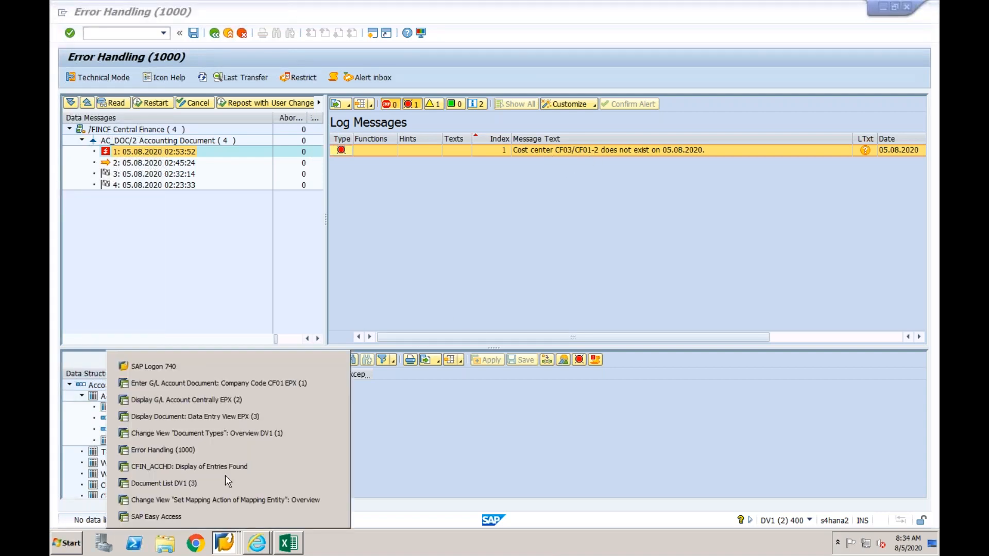
{"action": "left_click", "coordinate": [156, 517]}
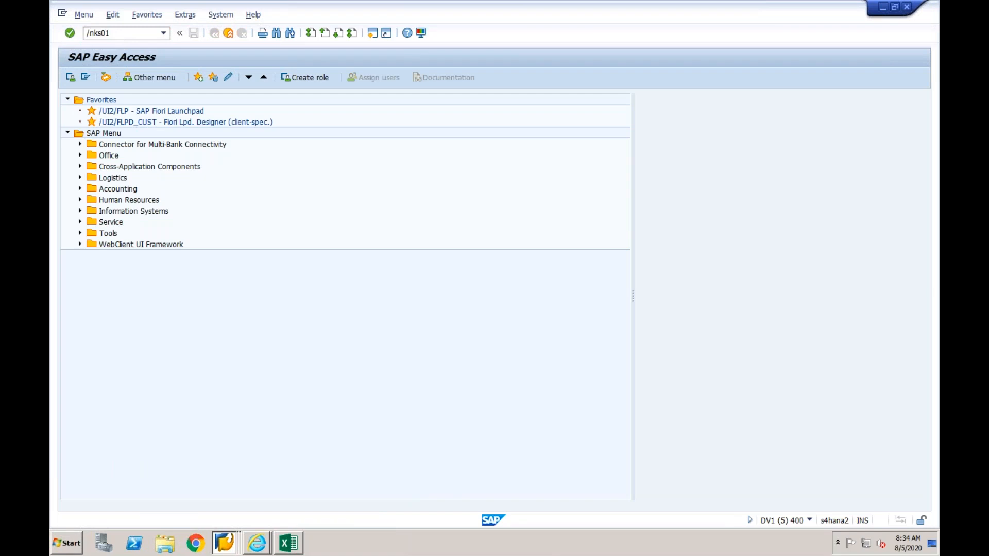
{"action": "key", "text": "Return"}
{"action": "type", "text": "c"}
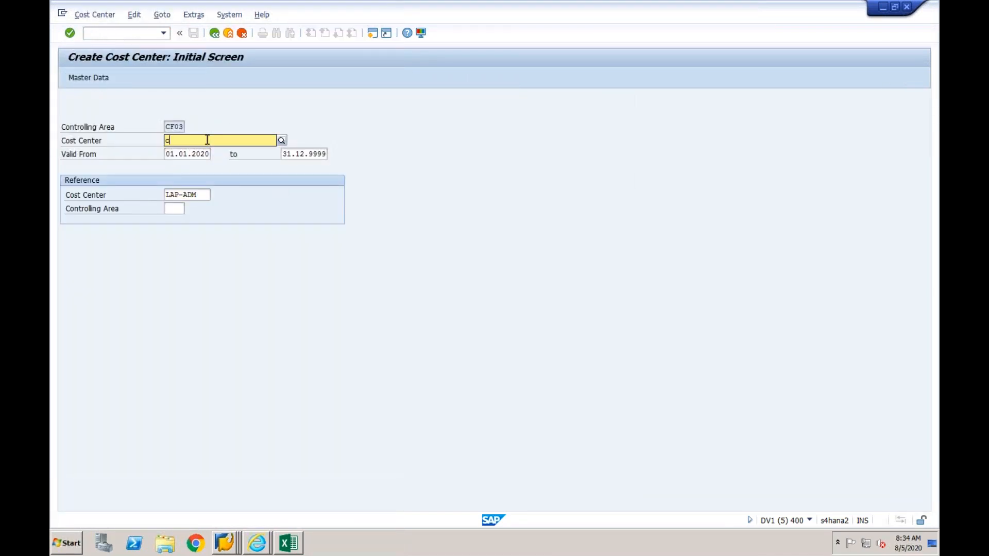
{"action": "type", "text": "f01-2"}
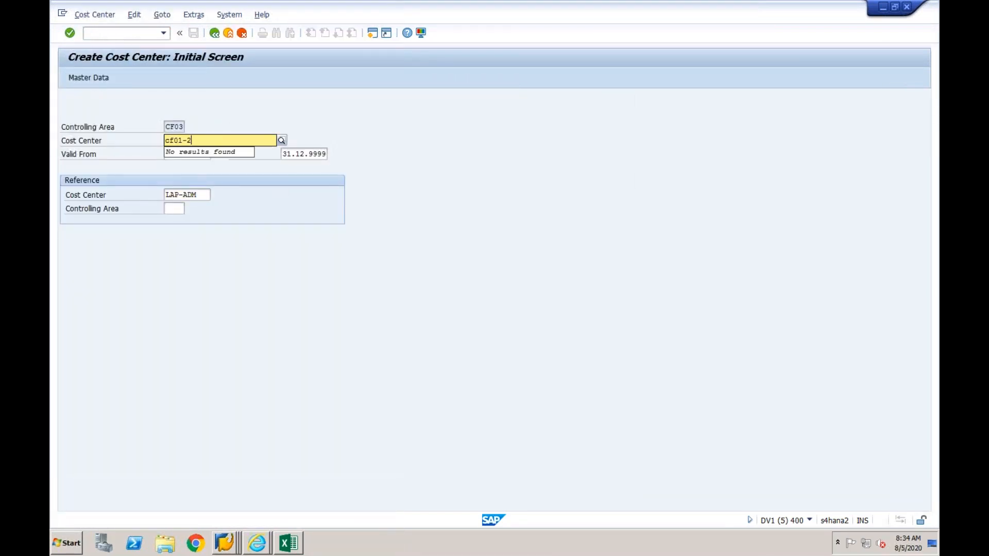
{"action": "key", "text": "Return"}
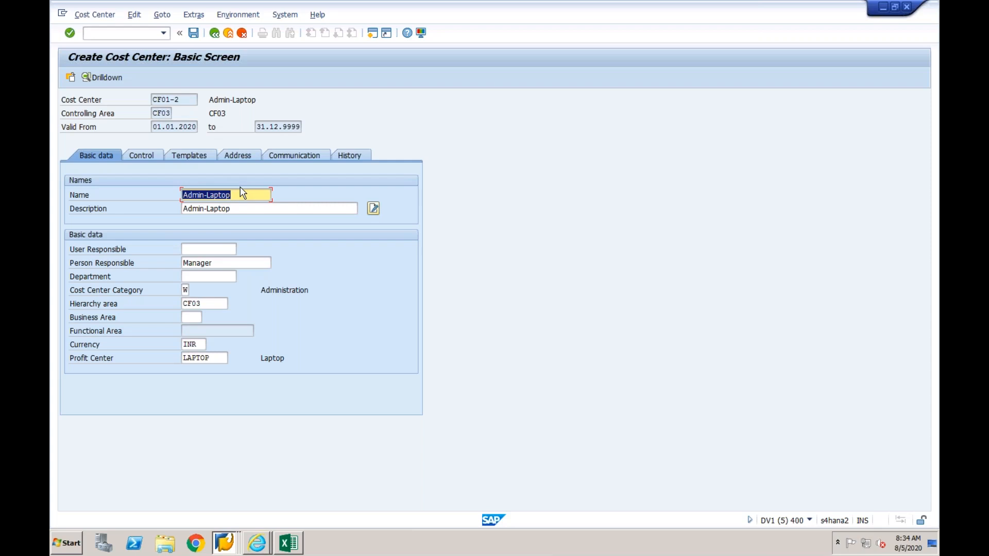
{"action": "left_click", "coordinate": [193, 34]}
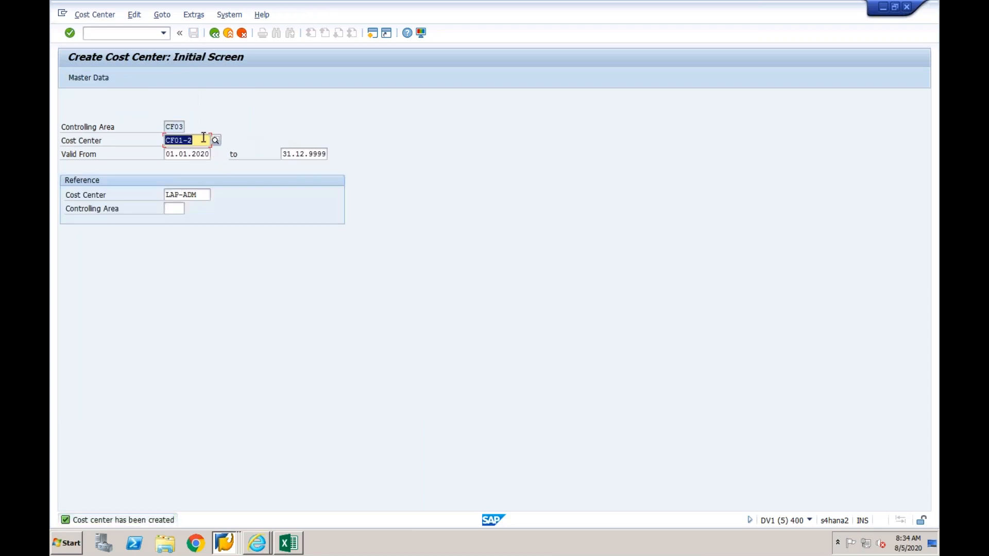
Change to cost center display and show the master data of DESK-ADM in controlling area CF03
{"action": "left_click", "coordinate": [204, 139]}
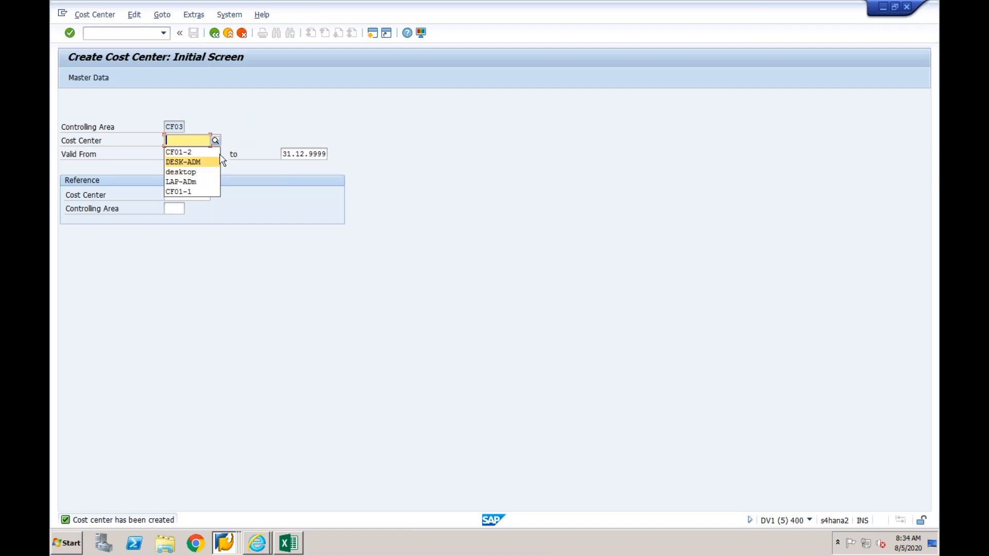
{"action": "left_click", "coordinate": [201, 162]}
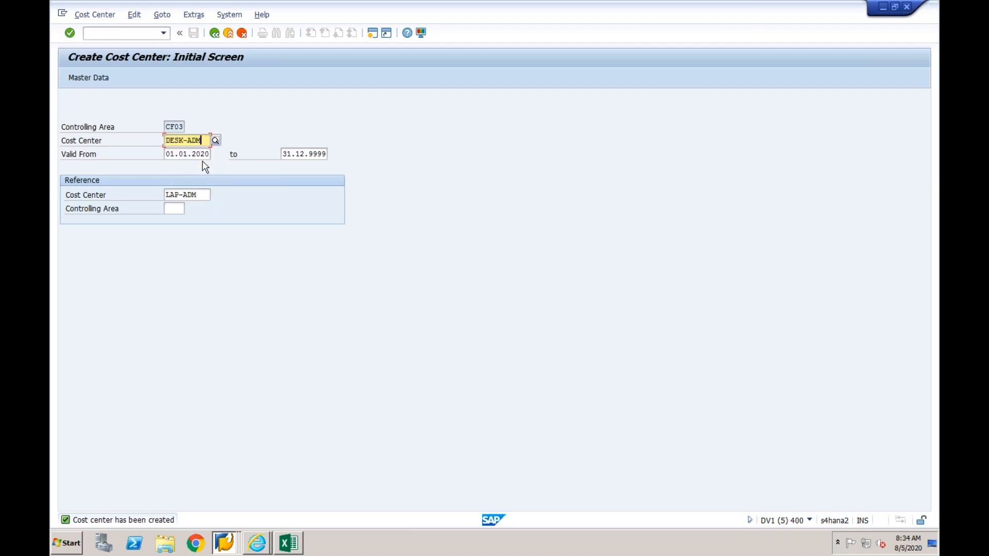
{"action": "left_click", "coordinate": [94, 15]}
{"action": "left_click", "coordinate": [94, 72]}
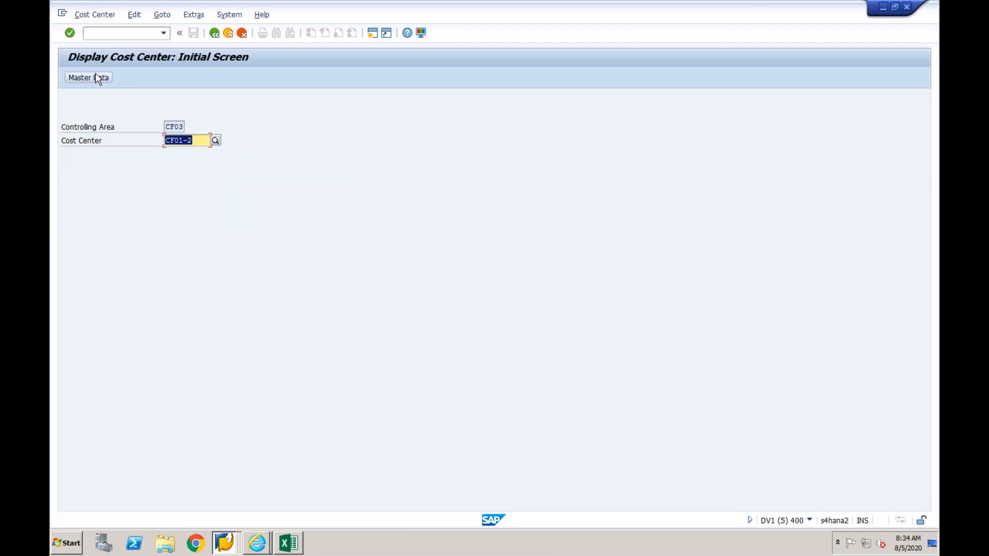
{"action": "key", "text": "Delete"}
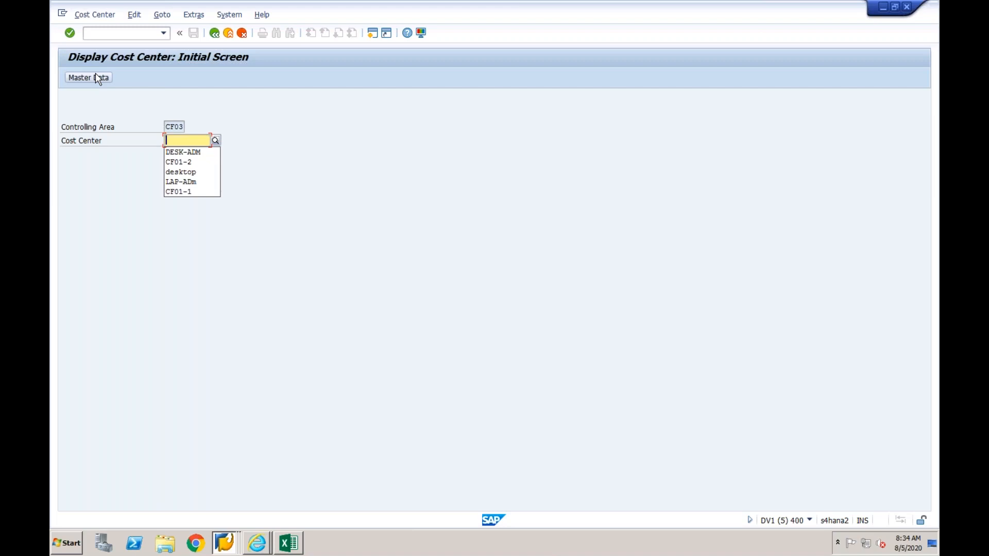
{"action": "left_click", "coordinate": [176, 152]}
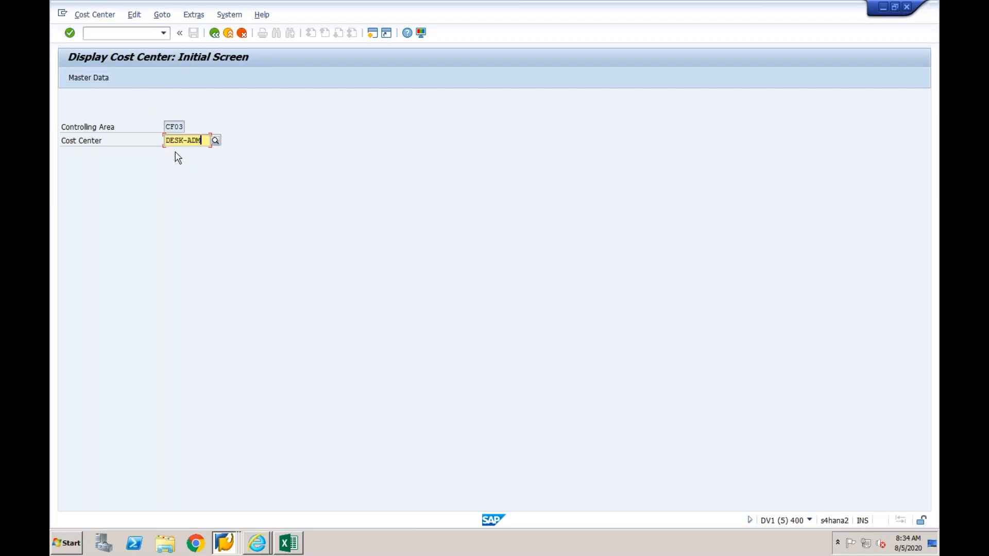
{"action": "key", "text": "Return"}
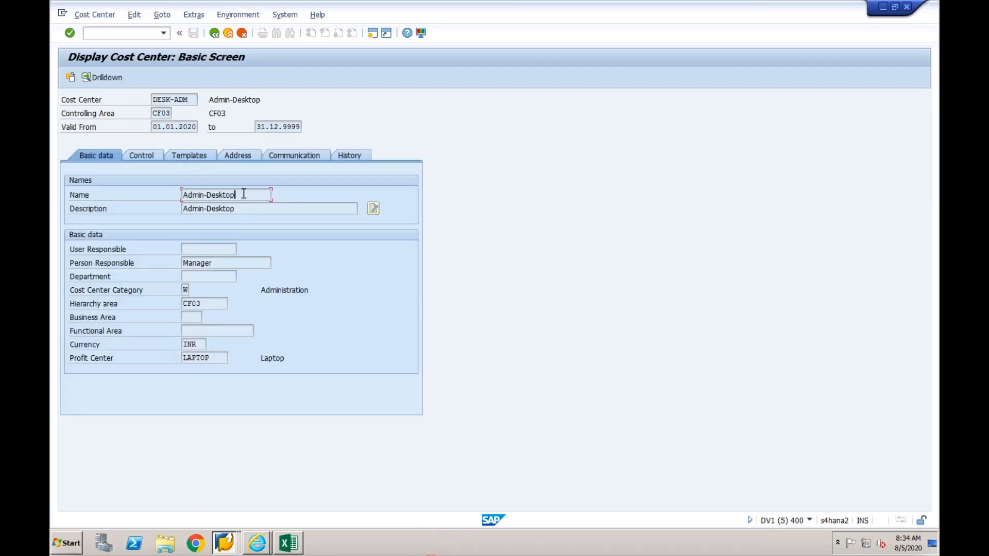
Switch to the cost center key mapping for CF01-2 in Internet Explorer and check the mapped object ID for DV1CLNT400
{"action": "left_click", "coordinate": [259, 550]}
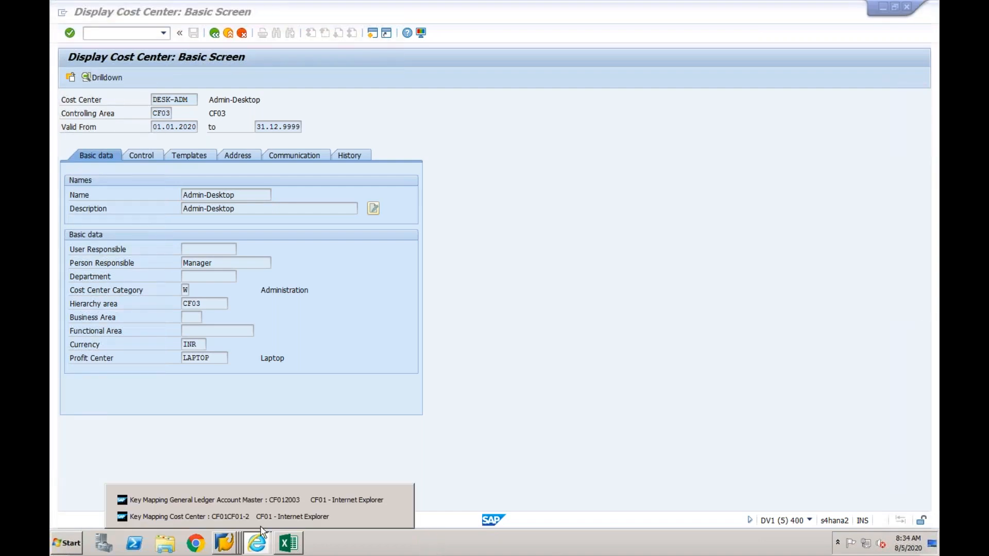
{"action": "left_click", "coordinate": [231, 516]}
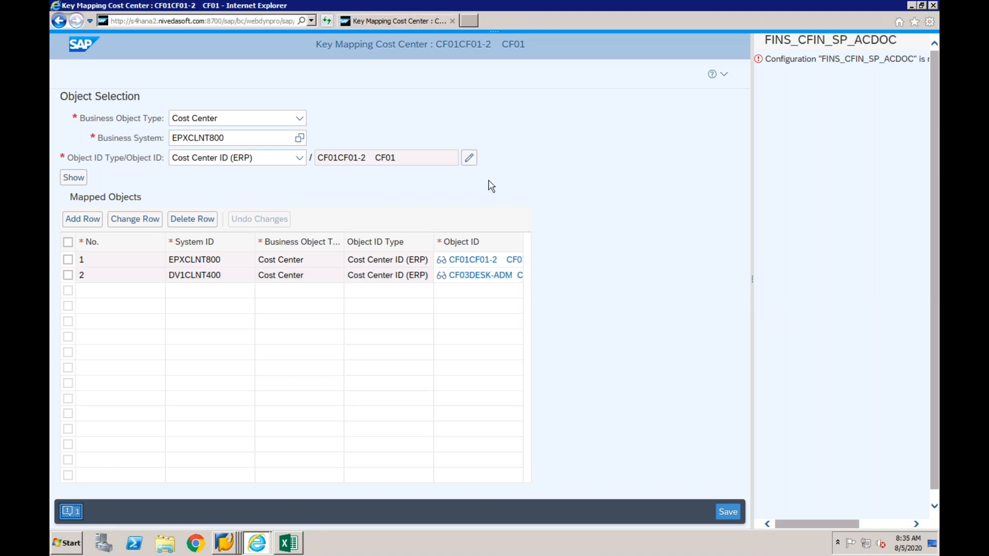
{"action": "left_click", "coordinate": [502, 277]}
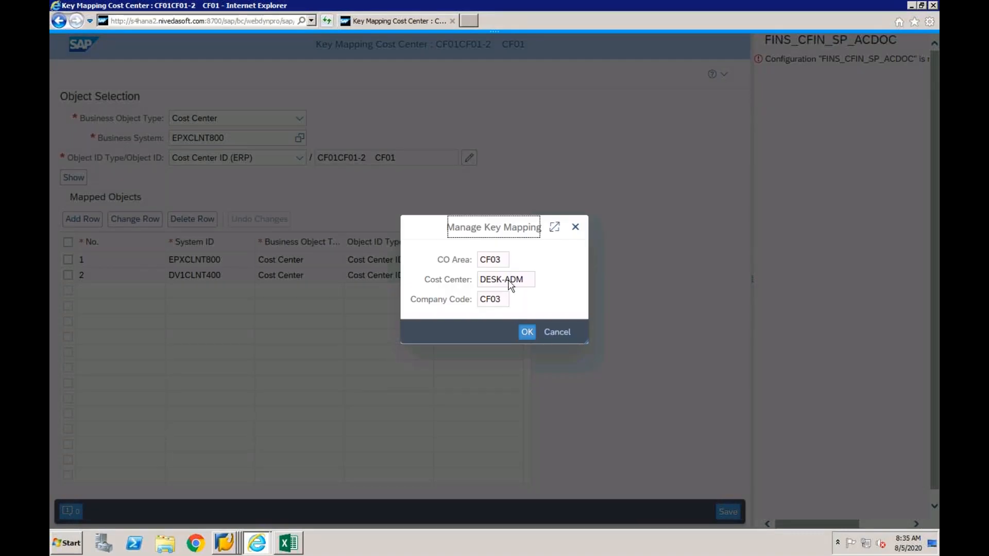
{"action": "left_click", "coordinate": [527, 333]}
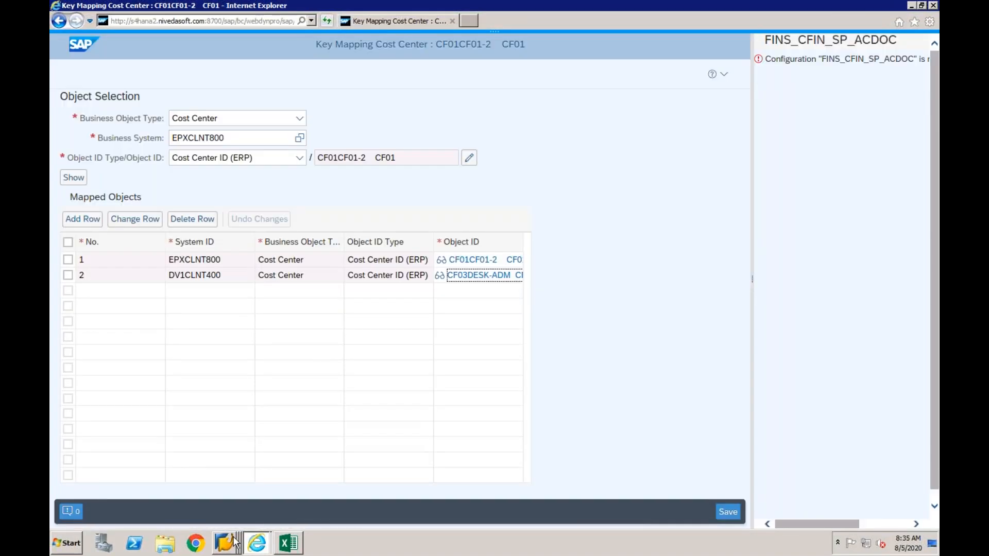
Return to the Error Handling session, restart the 02:53:52 message again and check its updated log
{"action": "left_click", "coordinate": [225, 543]}
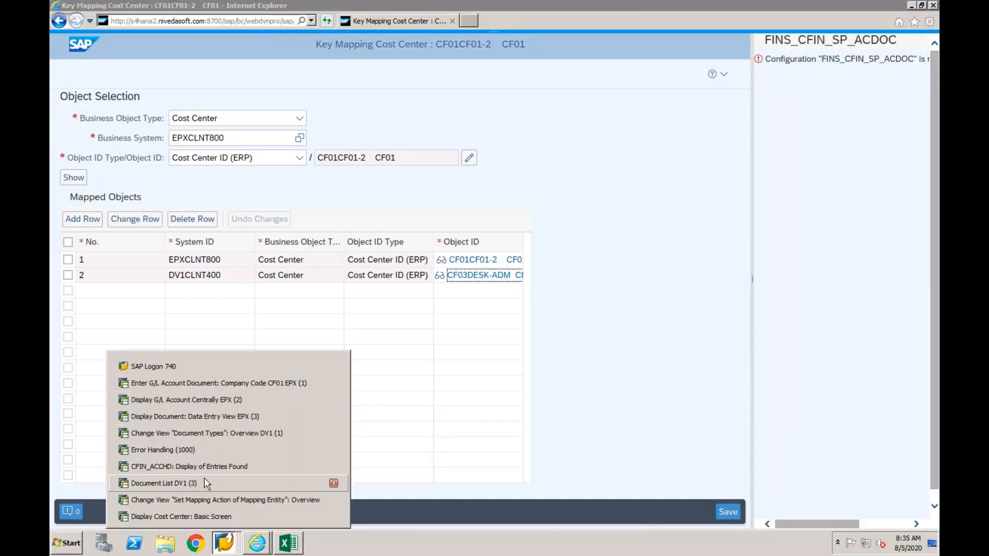
{"action": "left_click", "coordinate": [206, 451]}
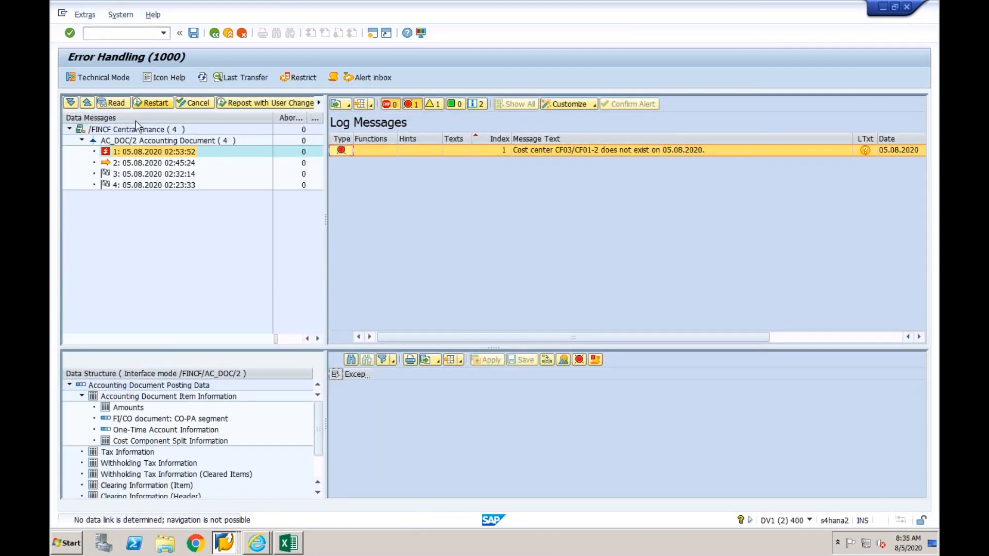
{"action": "left_click", "coordinate": [151, 103]}
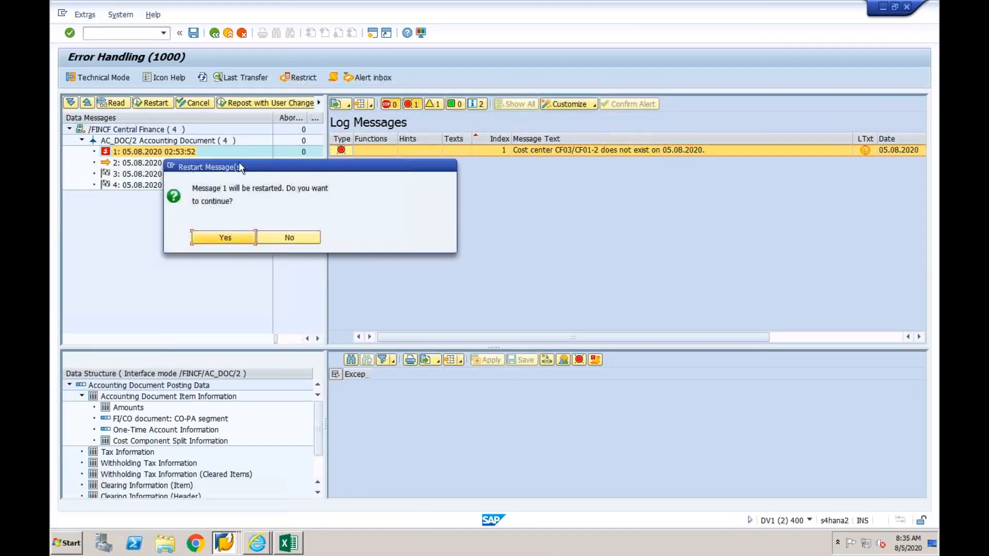
{"action": "left_click", "coordinate": [215, 235]}
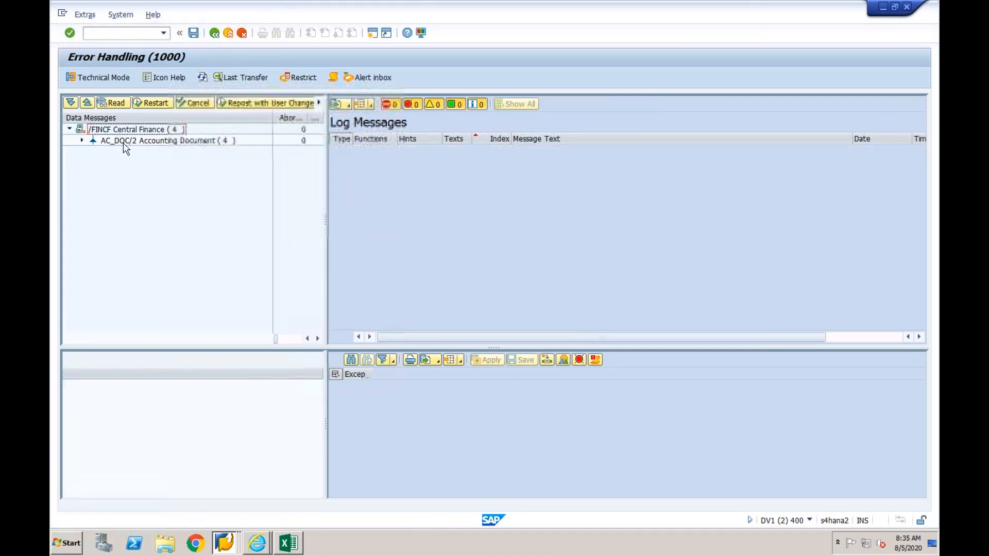
{"action": "left_click", "coordinate": [82, 142]}
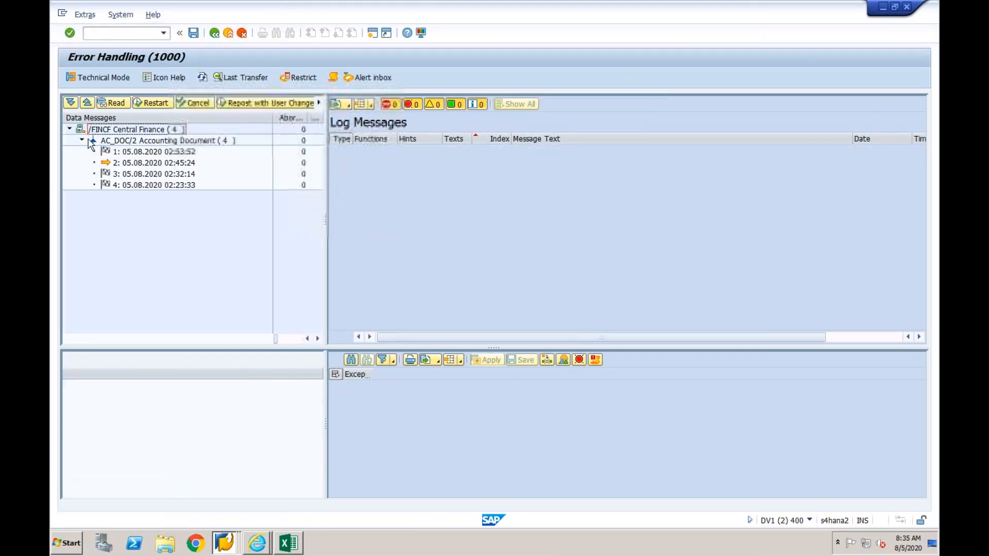
{"action": "left_click", "coordinate": [138, 152]}
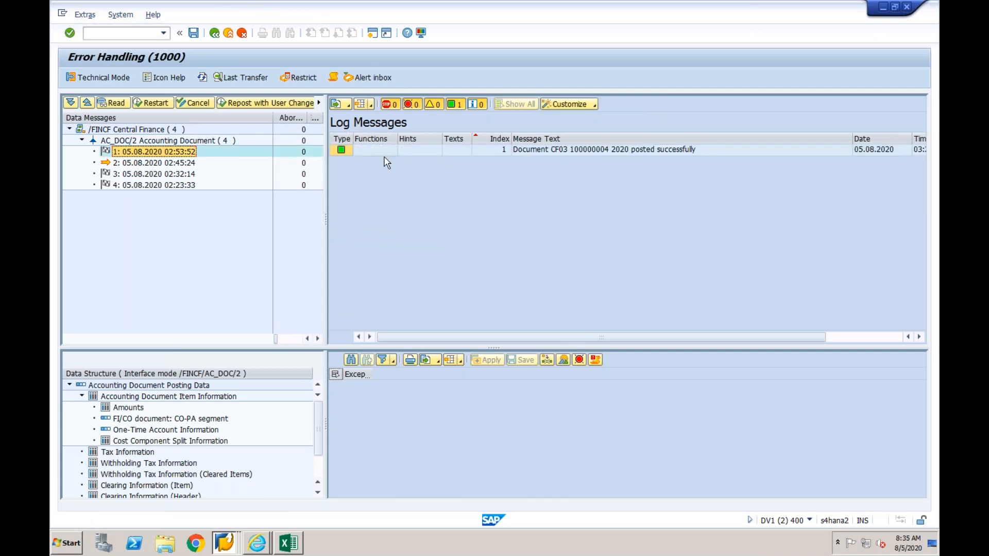
{"action": "left_click", "coordinate": [610, 151]}
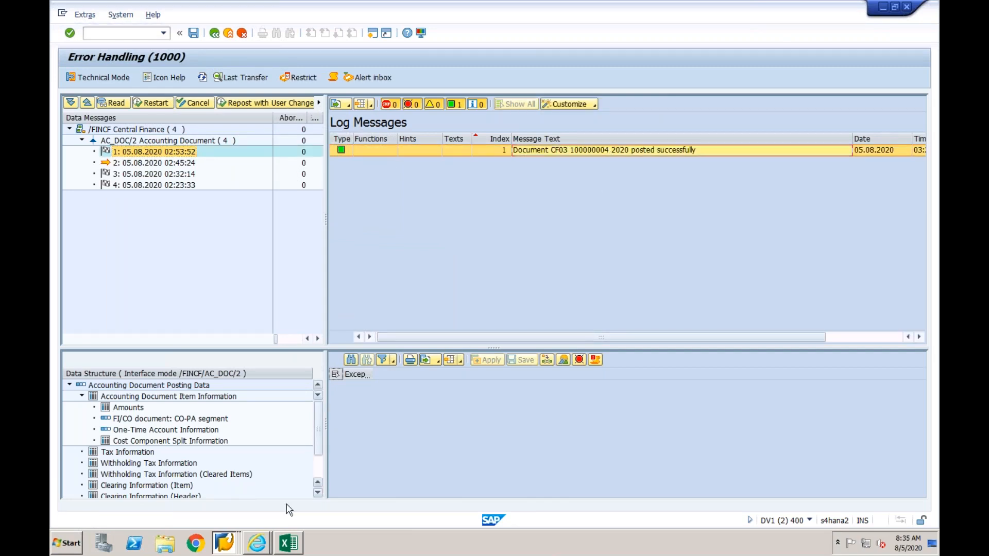
In the cost center display session, run /nfb03 and display document 100000004 of company code CF03
{"action": "left_click", "coordinate": [229, 542]}
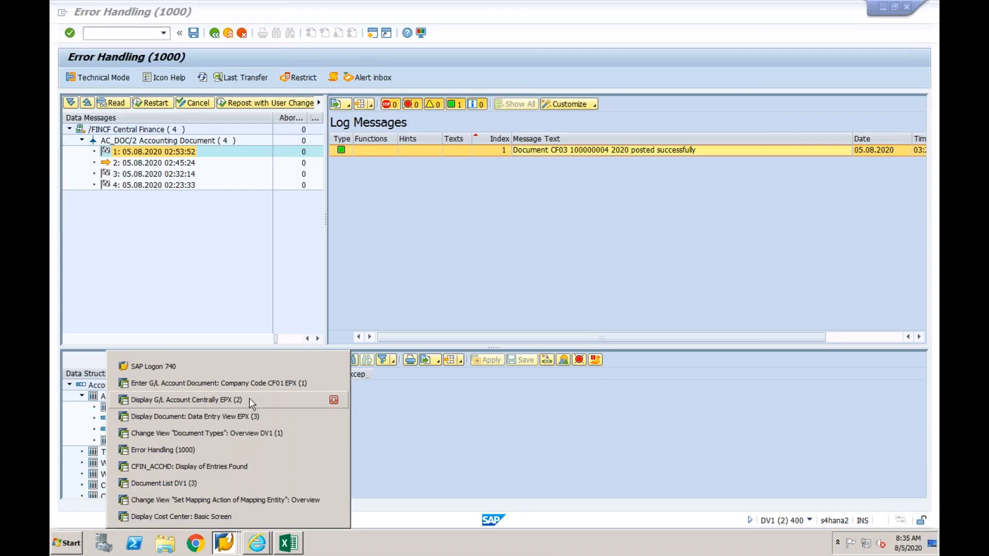
{"action": "left_click", "coordinate": [227, 517]}
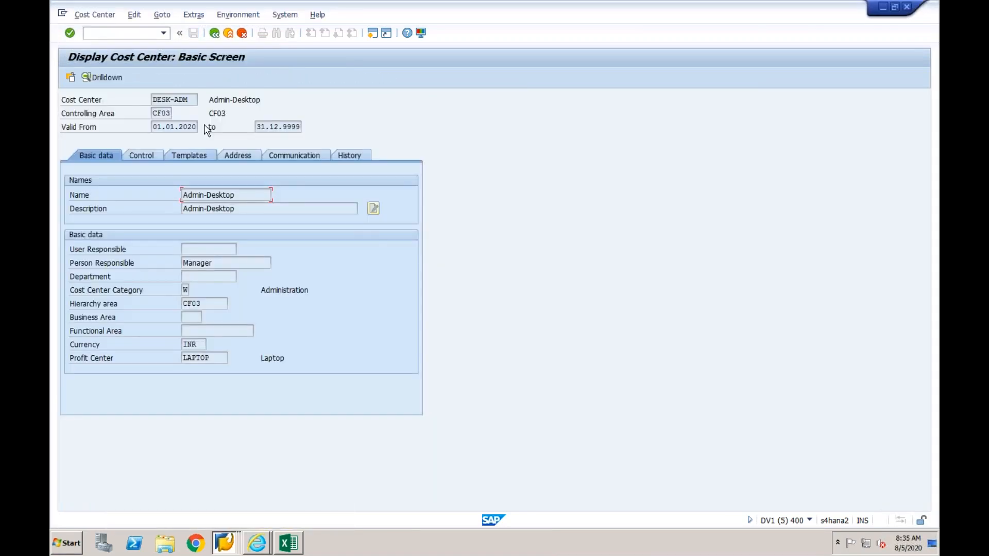
{"action": "left_click", "coordinate": [145, 41]}
{"action": "type", "text": "/nfb03"}
{"action": "key", "text": "Return"}
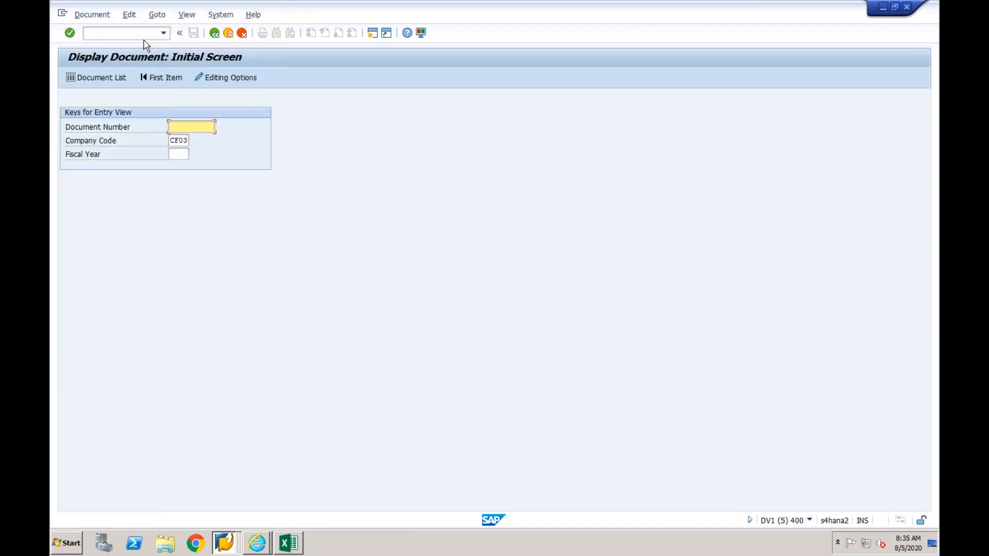
{"action": "type", "text": "100"}
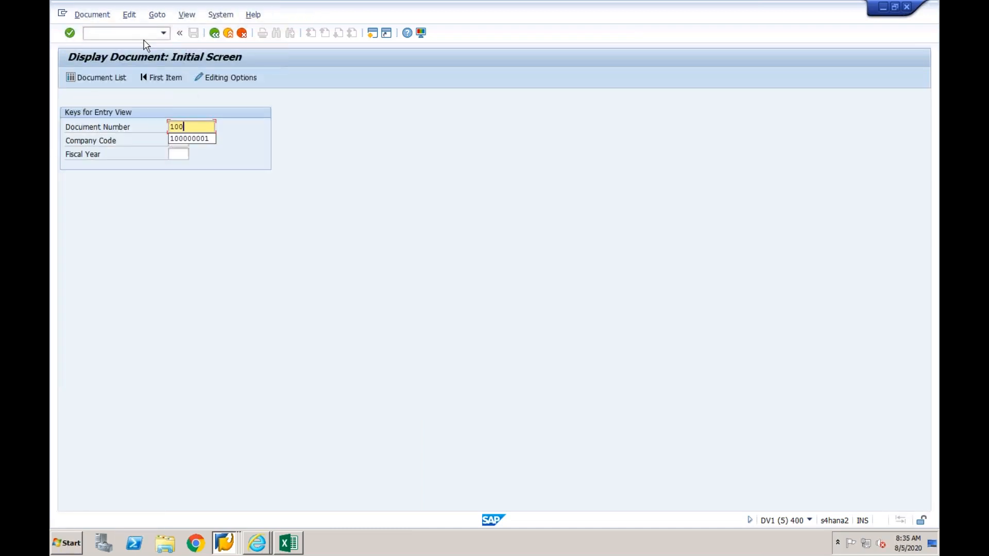
{"action": "type", "text": "000004"}
{"action": "key", "text": "Return"}
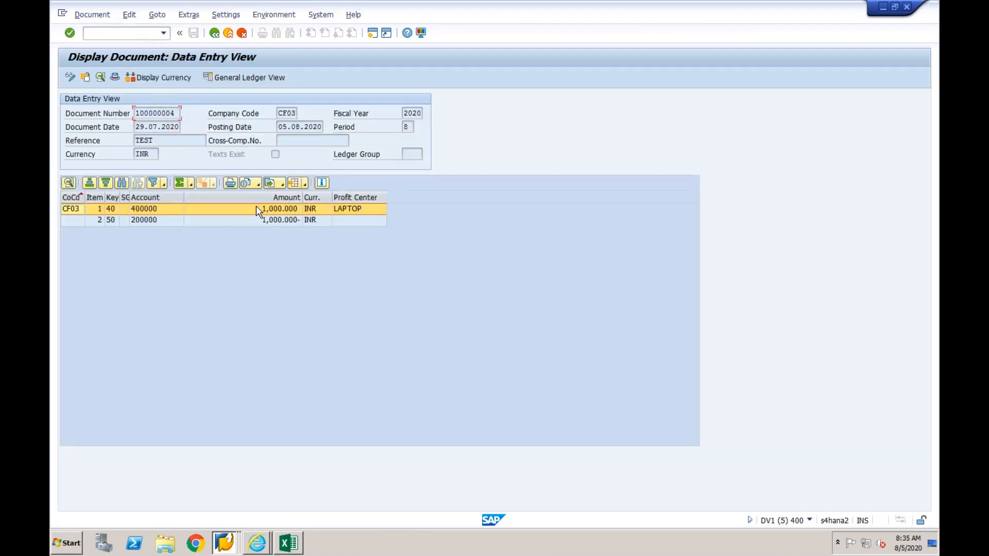
Find Cost Center in the line item layout's column set and add it to the displayed columns
{"action": "left_click", "coordinate": [307, 186]}
{"action": "left_click", "coordinate": [350, 211]}
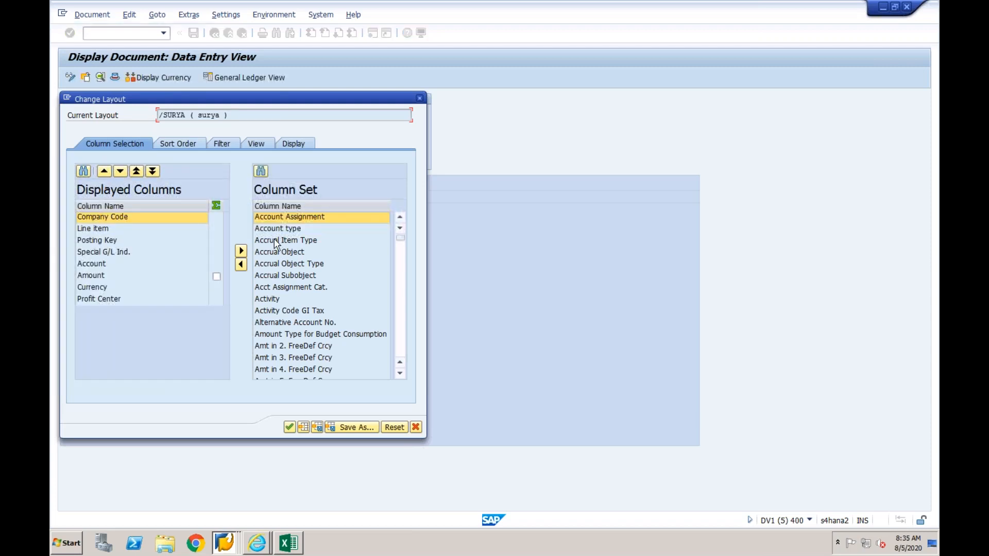
{"action": "key", "text": "ctrl+f"}
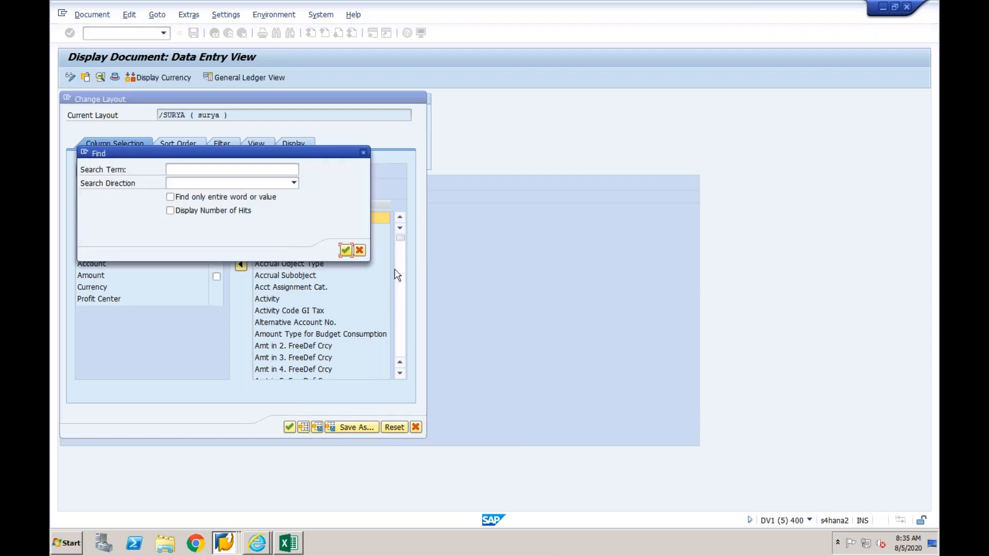
{"action": "left_click", "coordinate": [247, 170]}
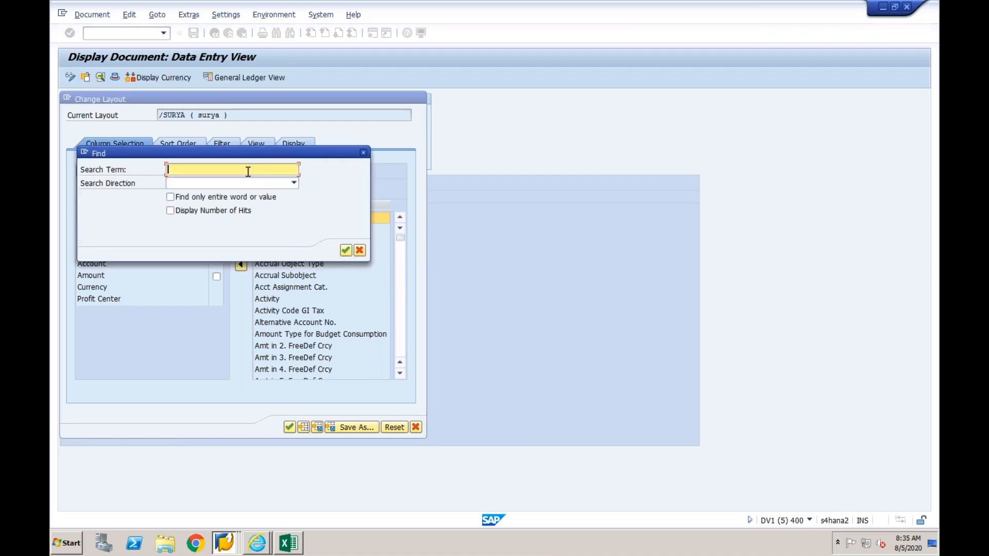
{"action": "type", "text": "cost center"}
{"action": "key", "text": "Return"}
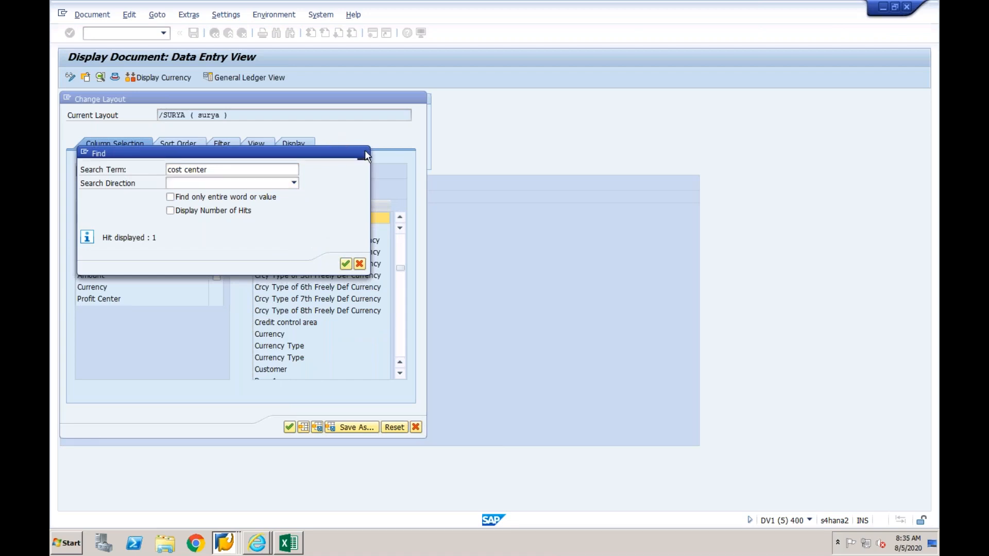
{"action": "left_click", "coordinate": [364, 152]}
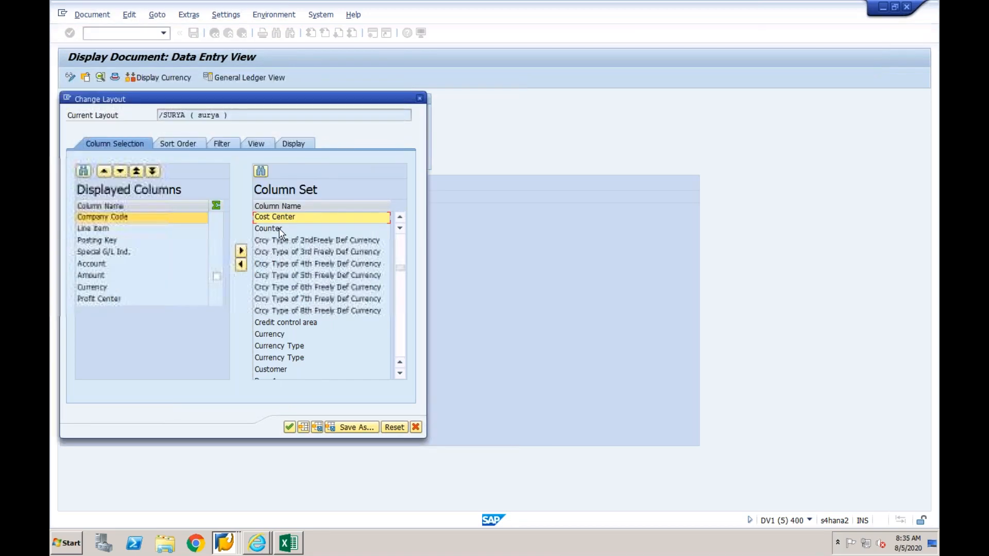
{"action": "left_click", "coordinate": [289, 428]}
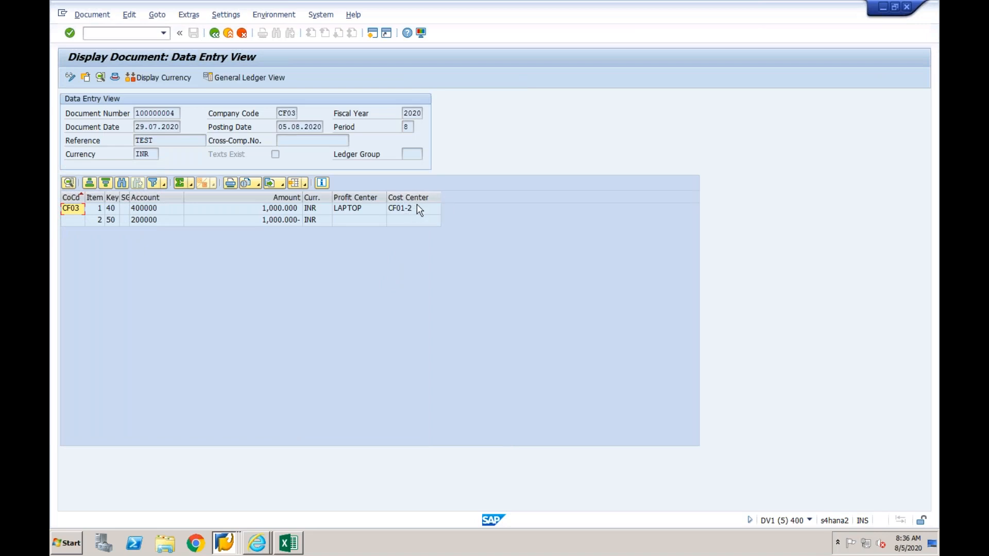
Switch to the CF01-2 cost center key mapping in Internet Explorer, delete both mapped objects and save the mapping group
{"action": "left_click", "coordinate": [257, 543]}
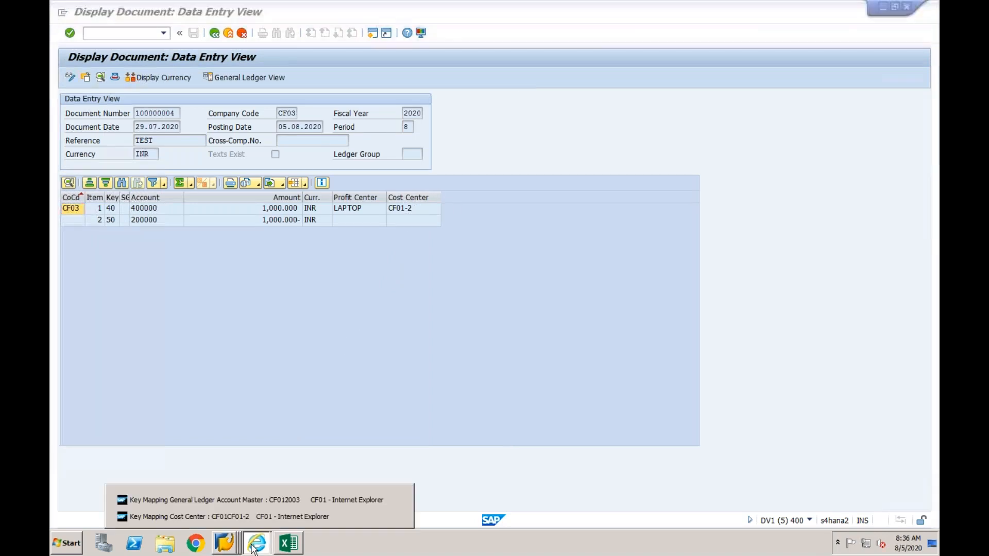
{"action": "left_click", "coordinate": [254, 518]}
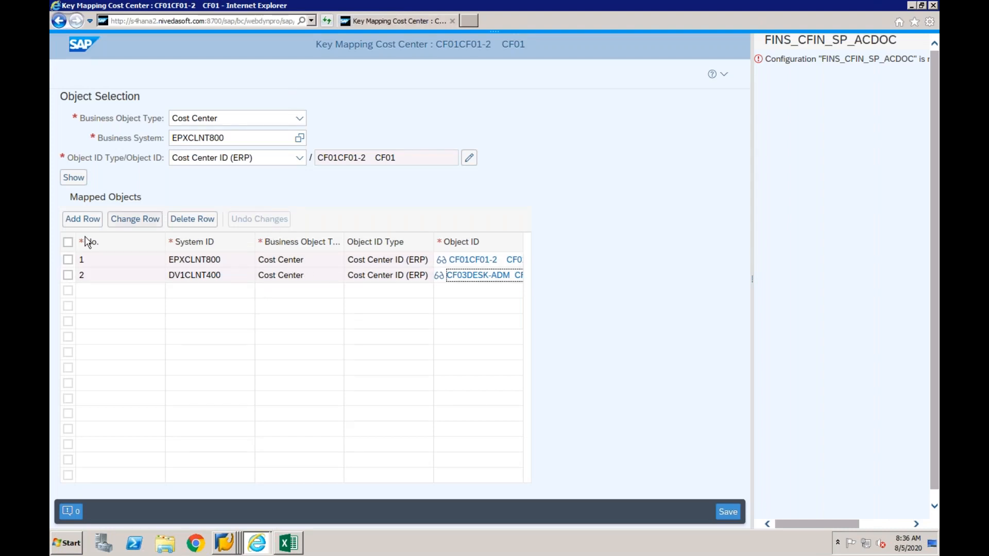
{"action": "left_click", "coordinate": [68, 261]}
{"action": "left_click", "coordinate": [68, 276]}
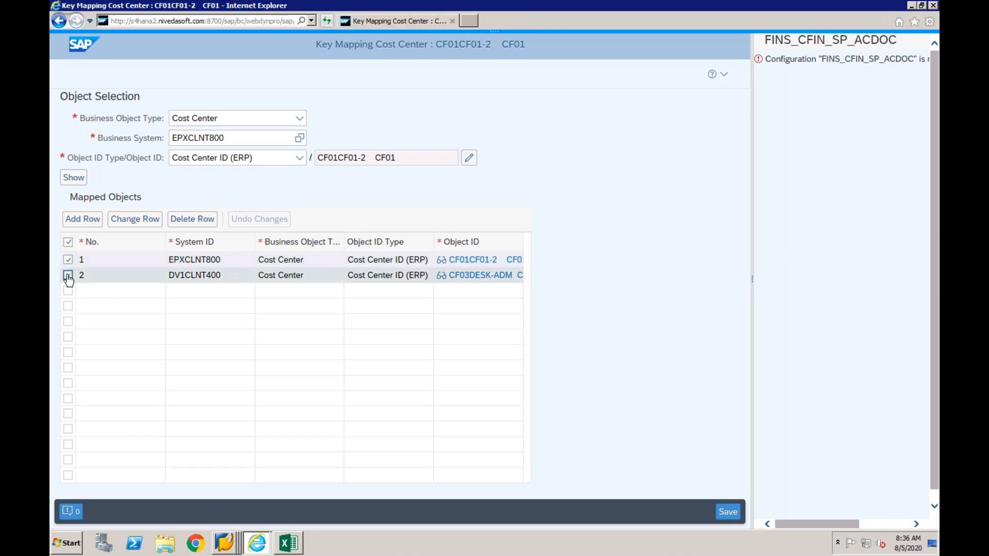
{"action": "left_click", "coordinate": [199, 225]}
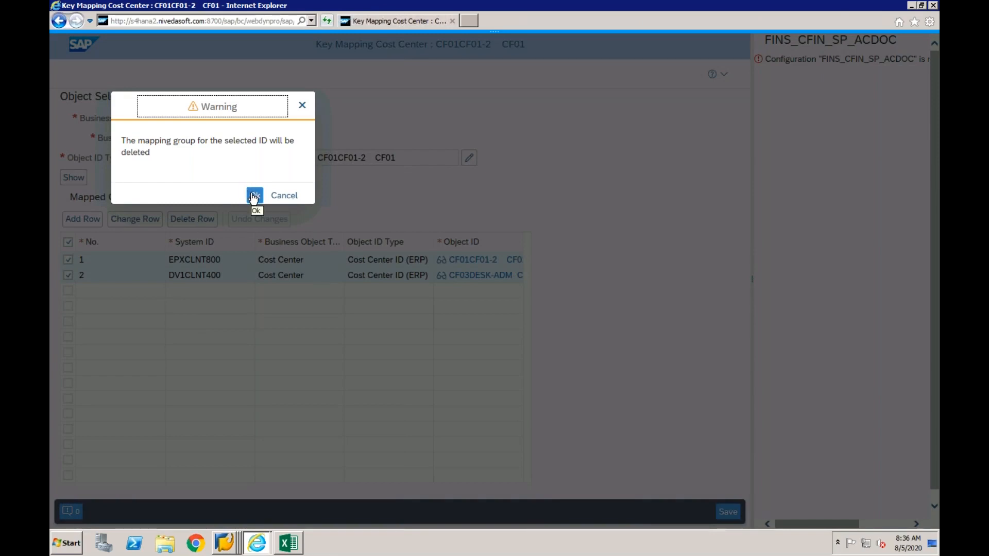
{"action": "left_click", "coordinate": [254, 195]}
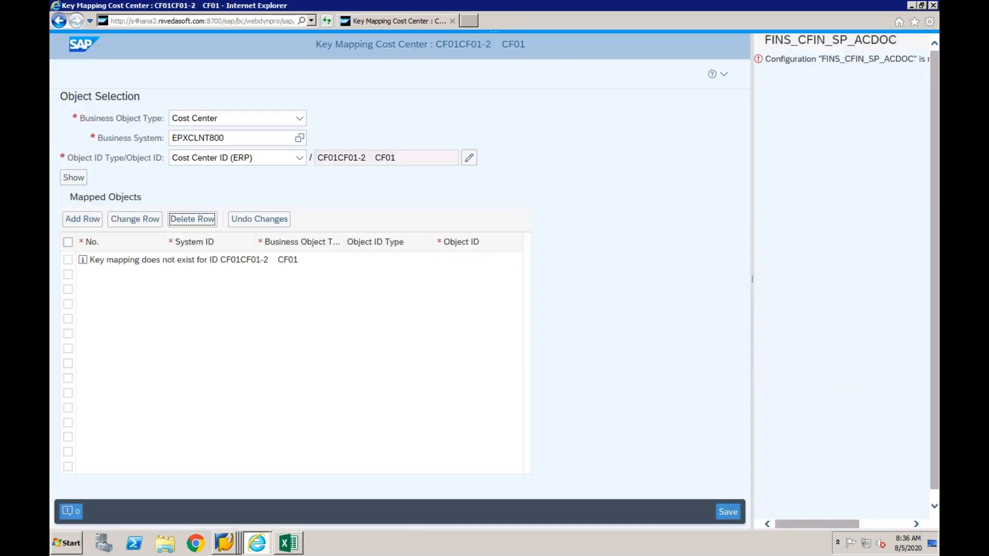
{"action": "left_click", "coordinate": [75, 181]}
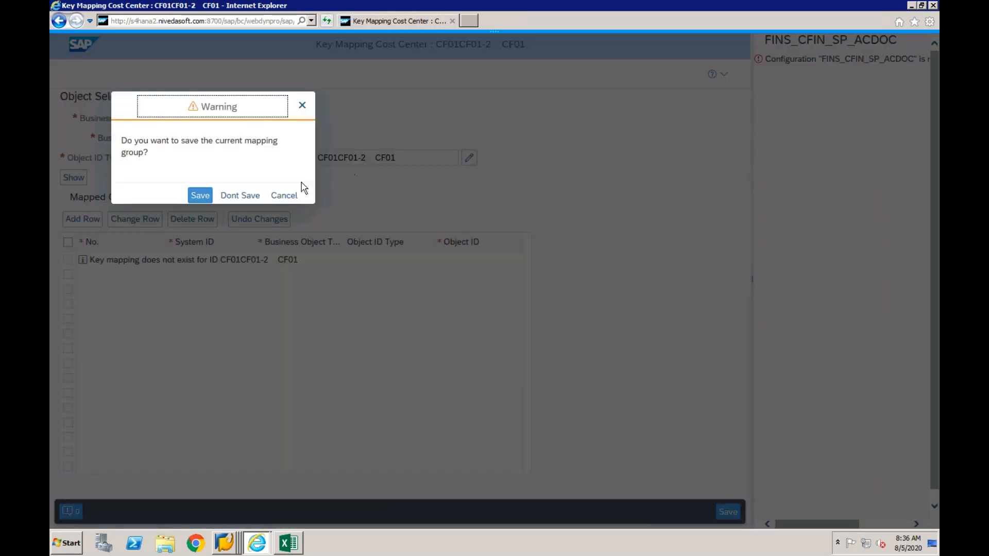
{"action": "left_click", "coordinate": [202, 195]}
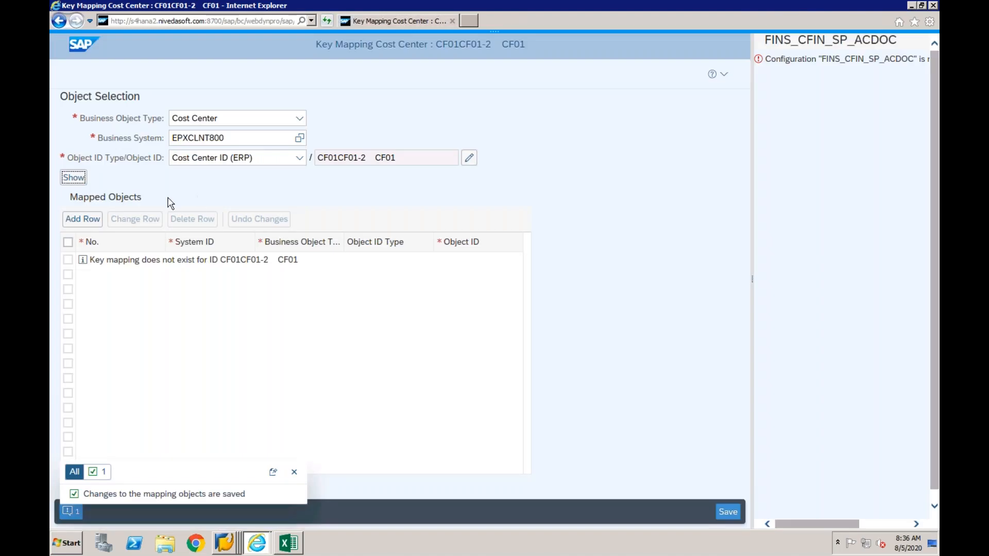
Add a mapping row for system DV1CLNT400 and enter CO area CF03 for its object ID
{"action": "left_click", "coordinate": [89, 221]}
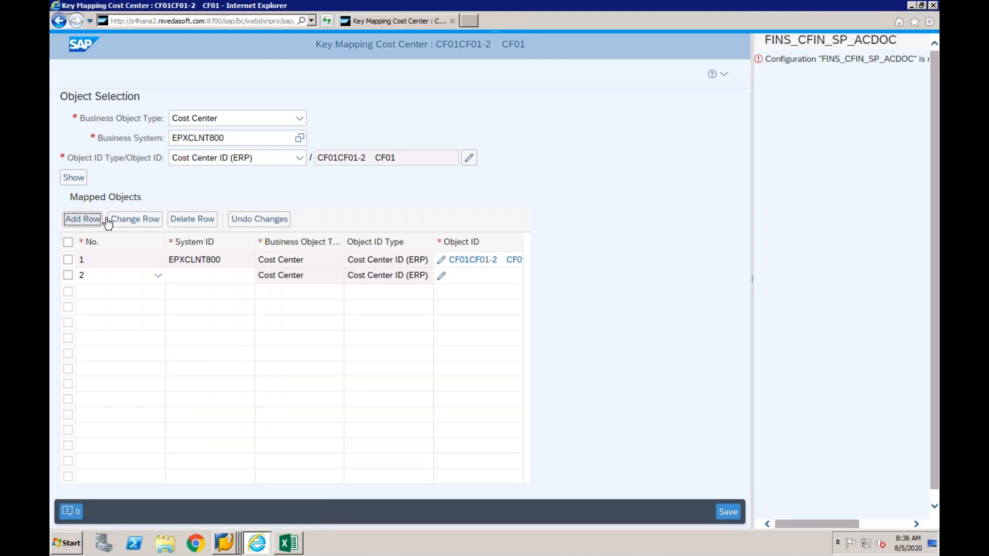
{"action": "left_click", "coordinate": [219, 275]}
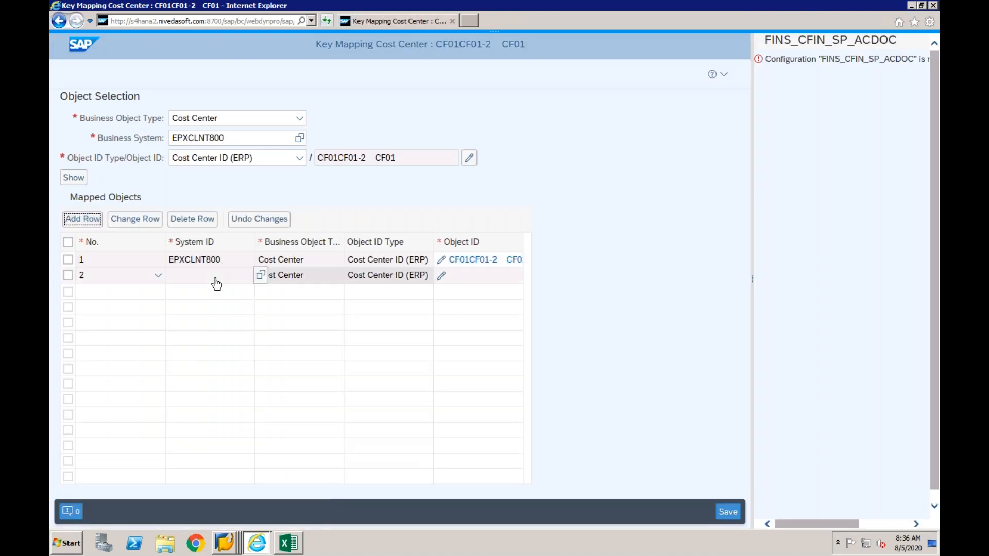
{"action": "left_click", "coordinate": [261, 276]}
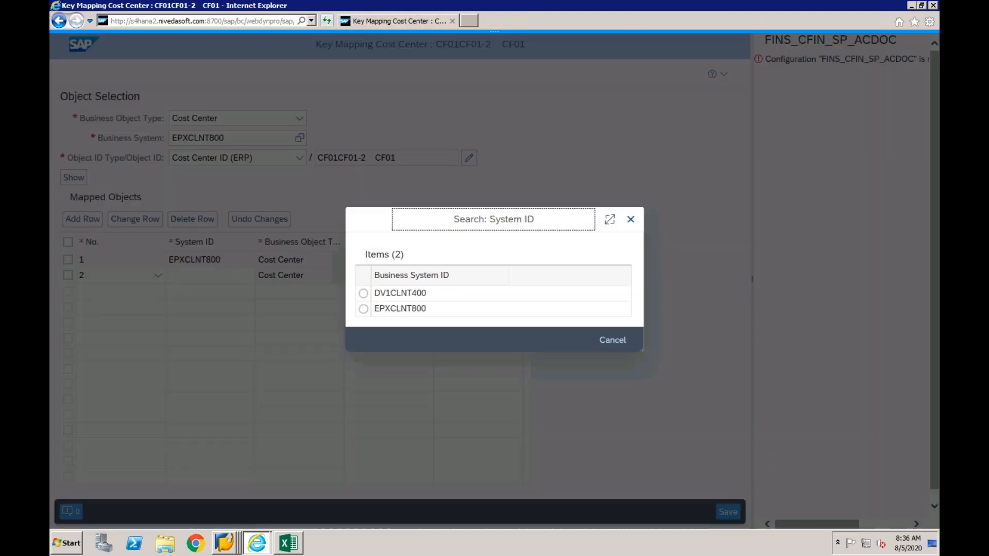
{"action": "left_click", "coordinate": [364, 294]}
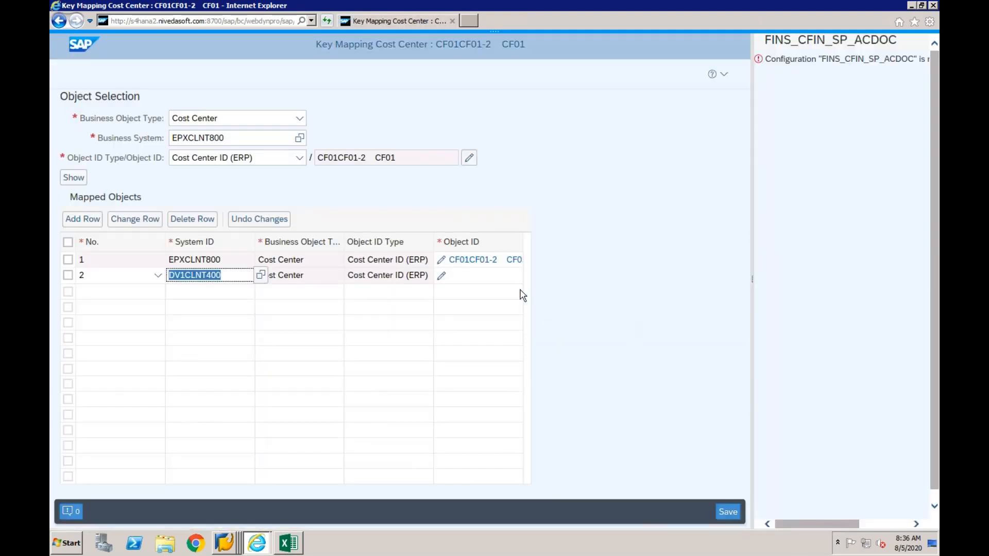
{"action": "left_click", "coordinate": [442, 277]}
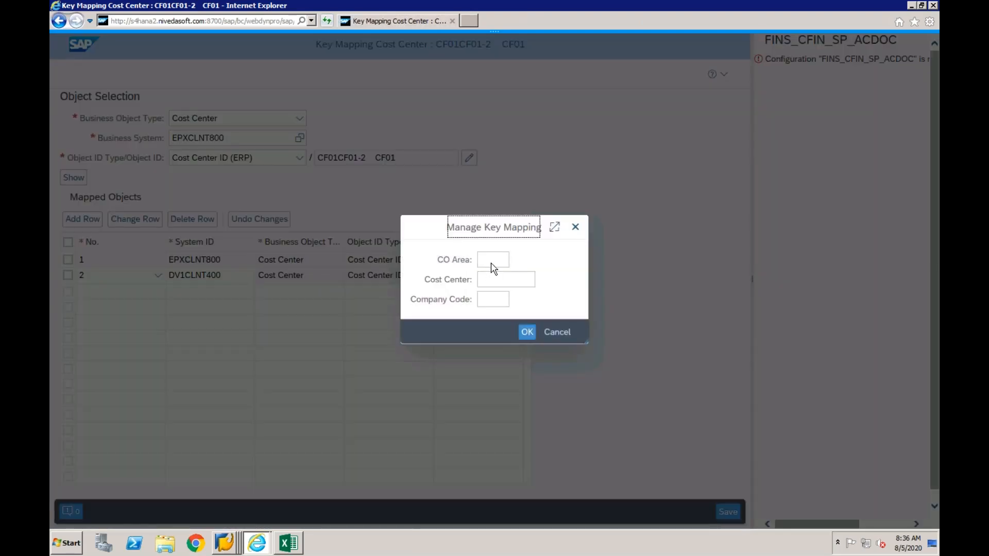
{"action": "left_click", "coordinate": [491, 263]}
{"action": "type", "text": "CF03"}
{"action": "key", "text": "Tab"}
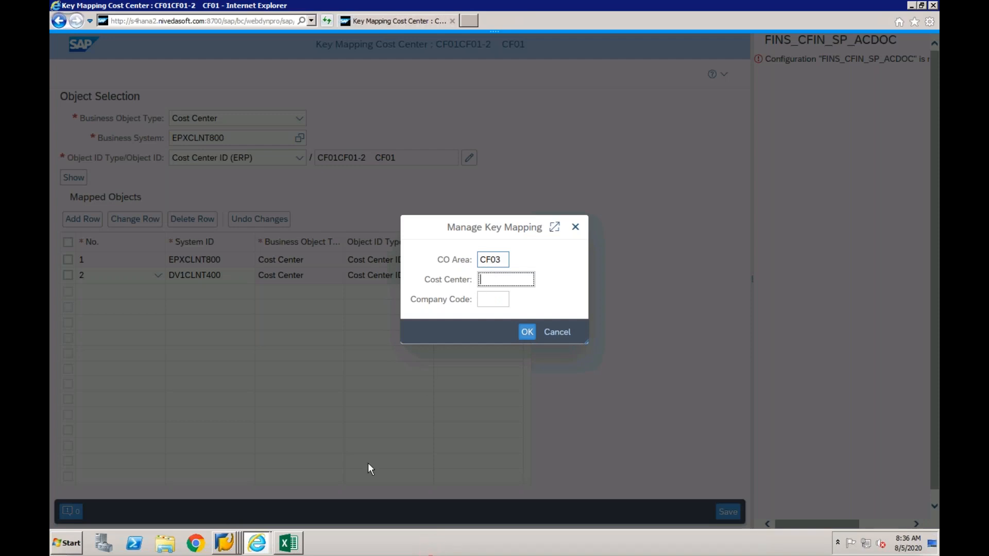
Switch to the SAP mapping action session and run /nks03 to check the cost center name in controlling area CF03
{"action": "right_click", "coordinate": [224, 542]}
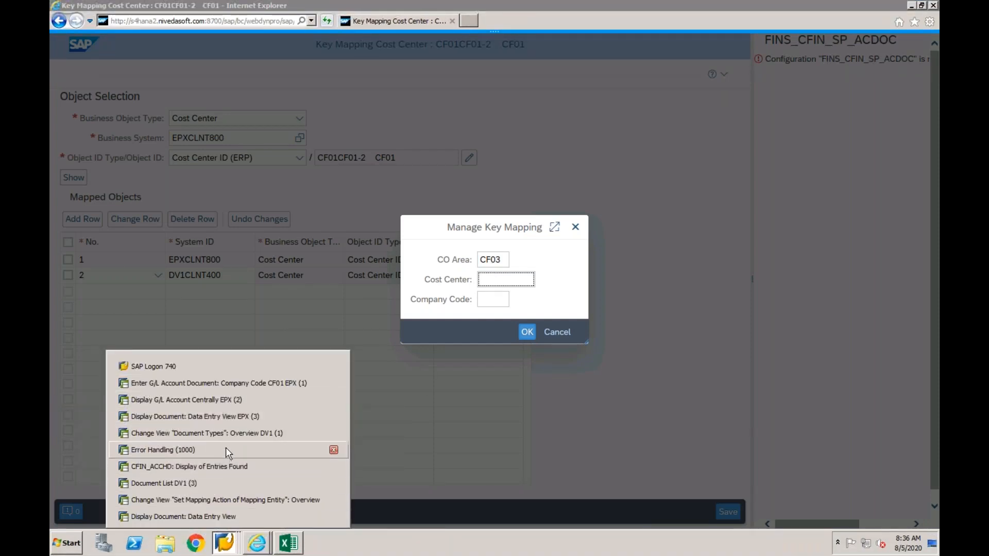
{"action": "left_click", "coordinate": [220, 499]}
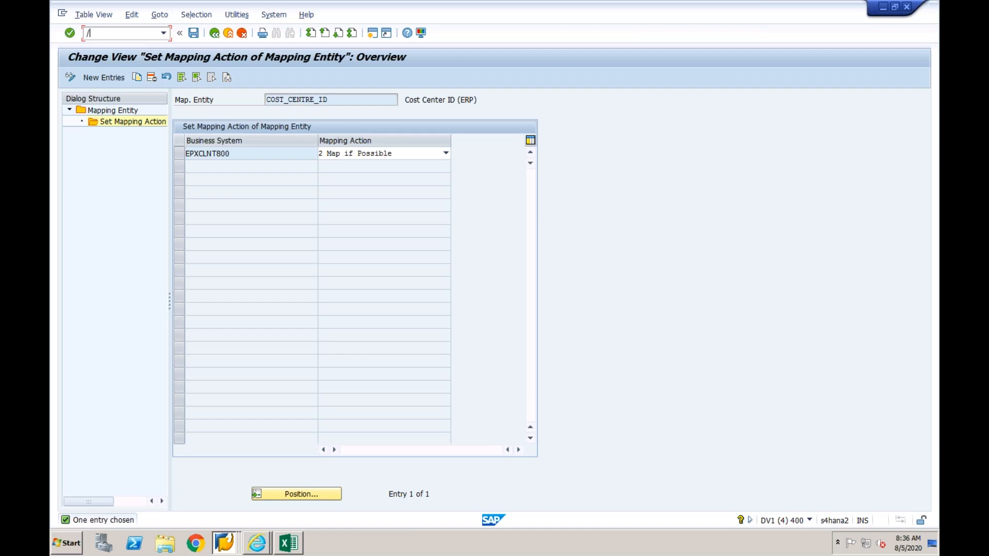
{"action": "type", "text": "/nks03"}
{"action": "key", "text": "Return"}
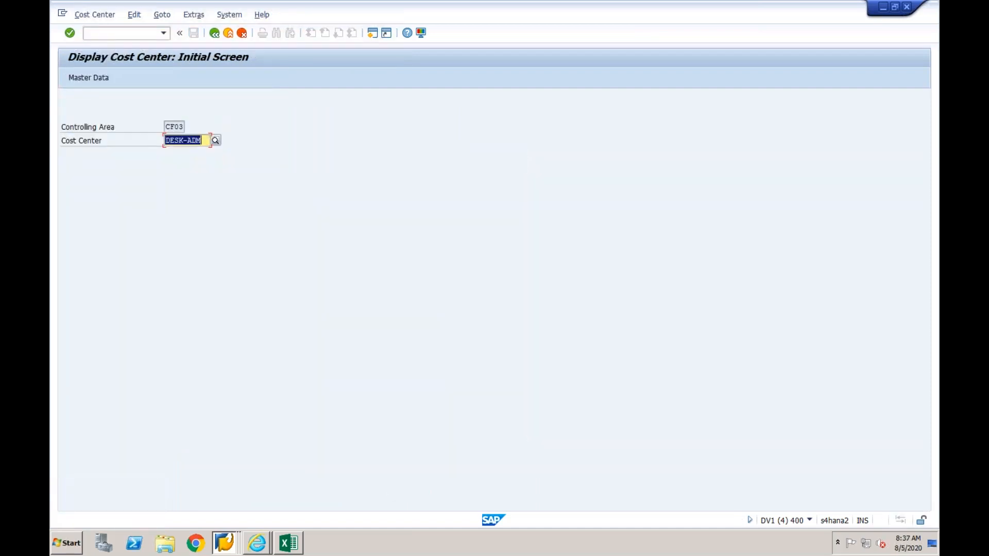
Return to the cost center key mapping, complete the object ID with cost center DESK-ADM and company code CF03, and save the mapping
{"action": "left_click", "coordinate": [257, 543]}
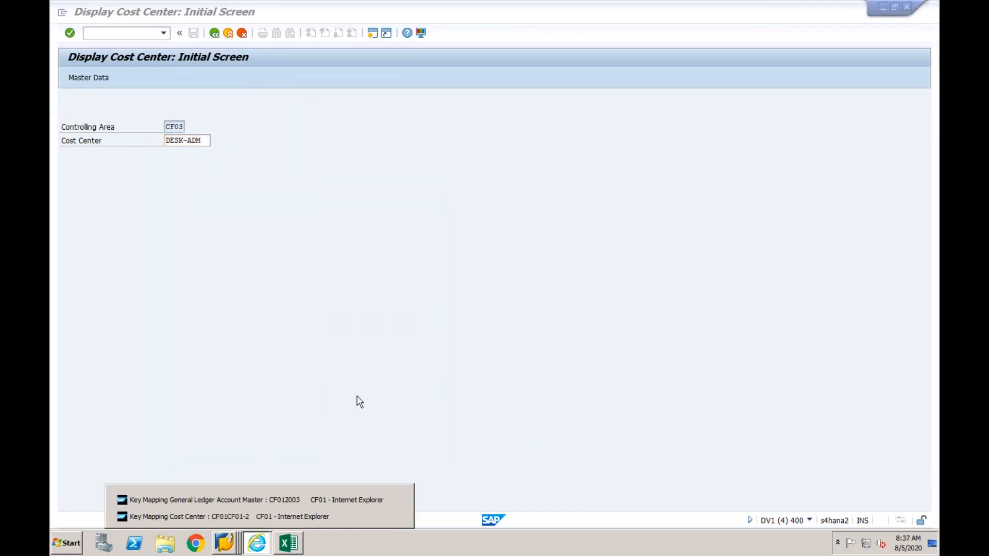
{"action": "left_click", "coordinate": [281, 520]}
{"action": "type", "text": "DESK-ADM"}
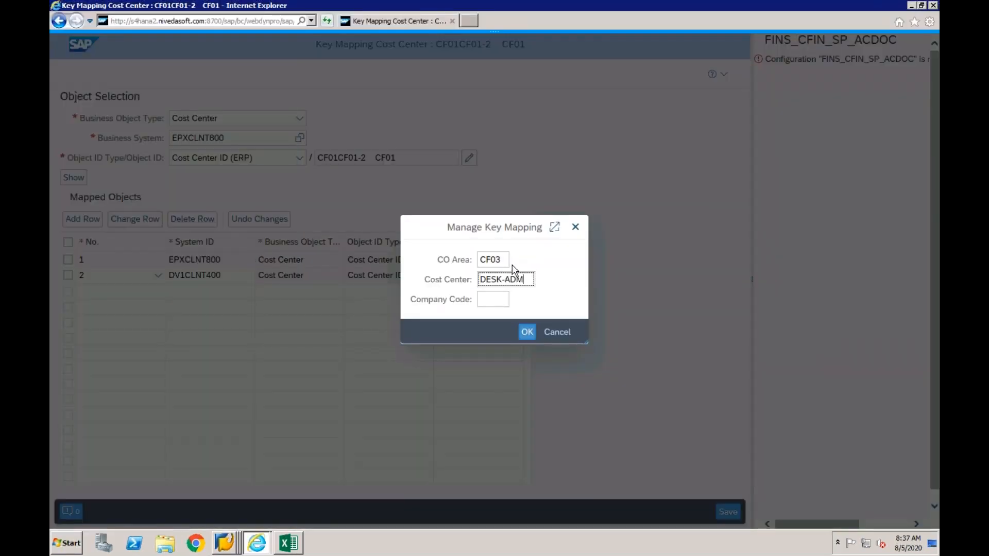
{"action": "left_click", "coordinate": [490, 297]}
{"action": "left_click", "coordinate": [490, 302]}
{"action": "type", "text": "cf03"}
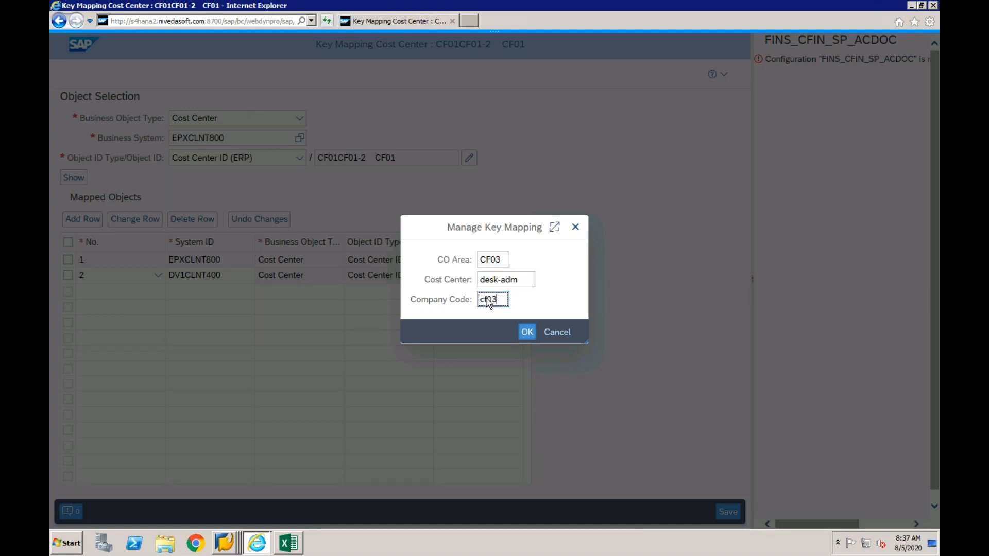
{"action": "left_click", "coordinate": [499, 317]}
{"action": "left_click", "coordinate": [527, 333]}
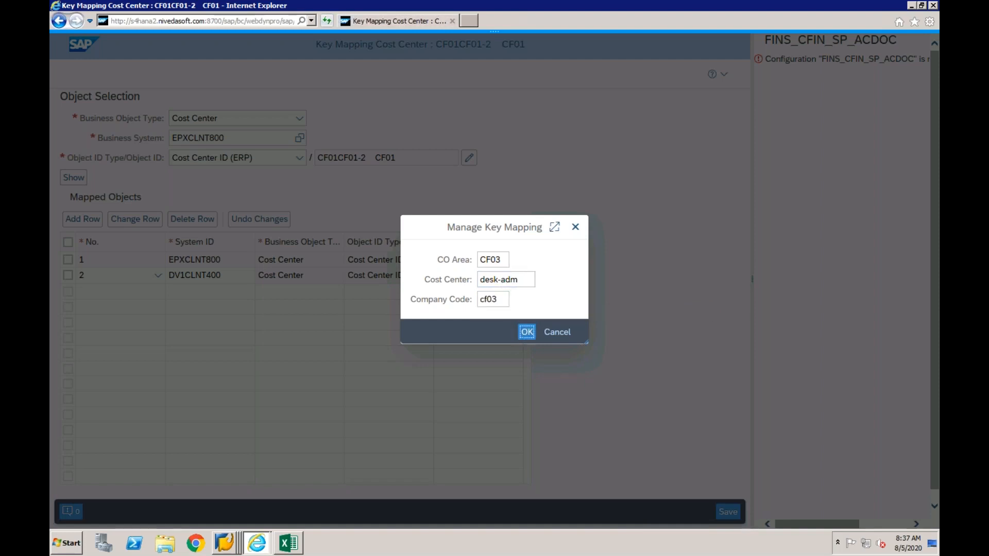
{"action": "left_click", "coordinate": [727, 512]}
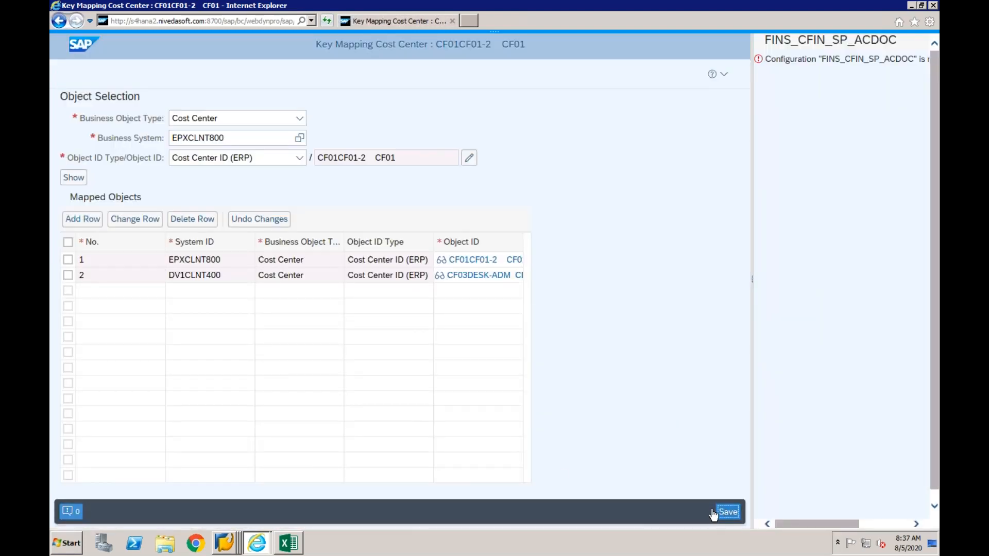
Switch to the source system's G/L document entry session for company code CF01 and start transaction /nf-02
{"action": "right_click", "coordinate": [235, 546]}
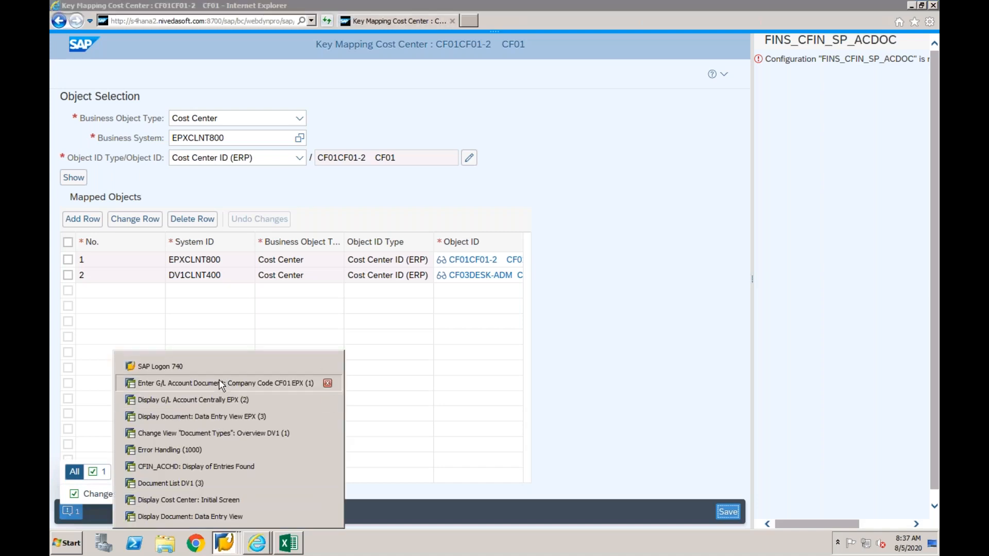
{"action": "left_click", "coordinate": [218, 383]}
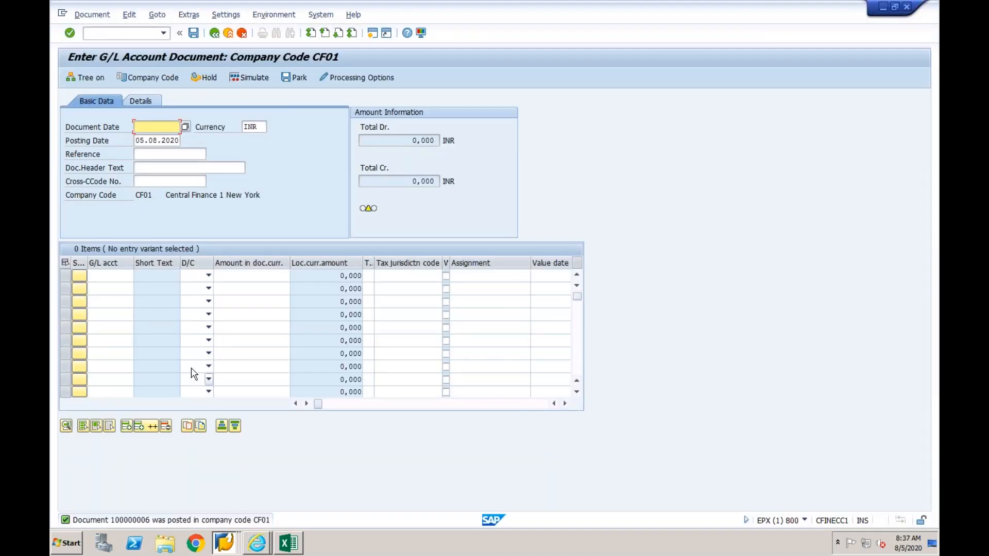
{"action": "left_click", "coordinate": [137, 34]}
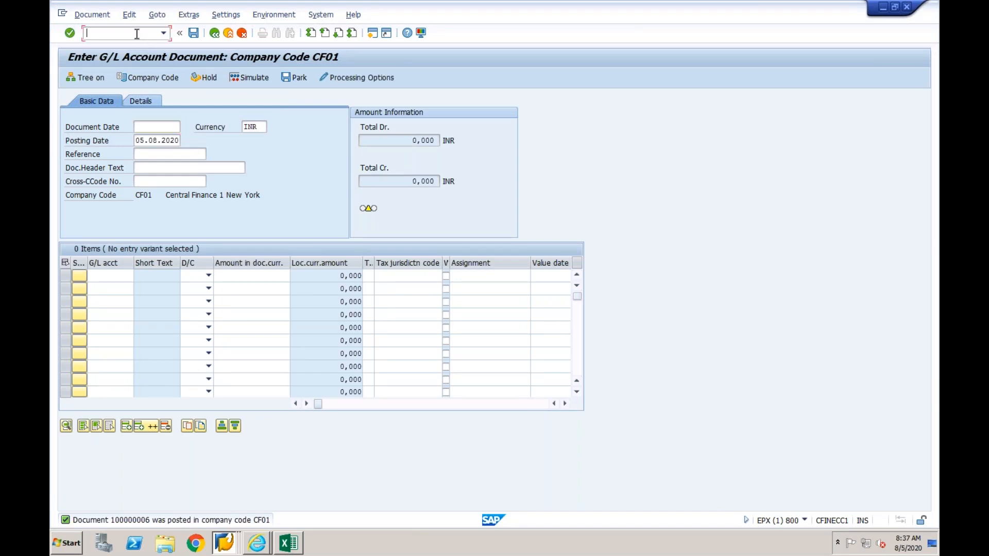
{"action": "type", "text": "/nf-02"}
{"action": "key", "text": "Return"}
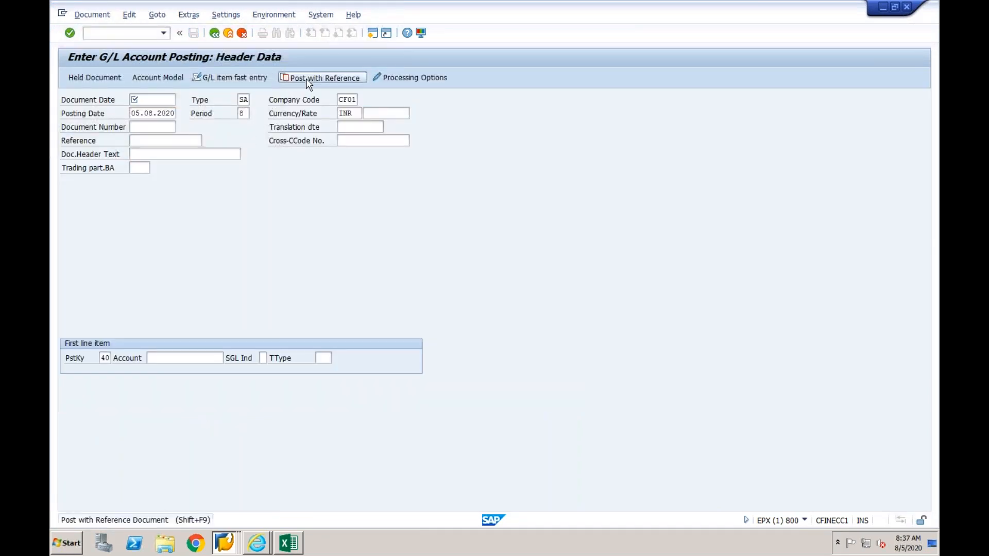
Use Post with Reference to copy the proposed document's header and line items, and post the new G/L document
{"action": "left_click", "coordinate": [306, 78]}
{"action": "key", "text": "Return"}
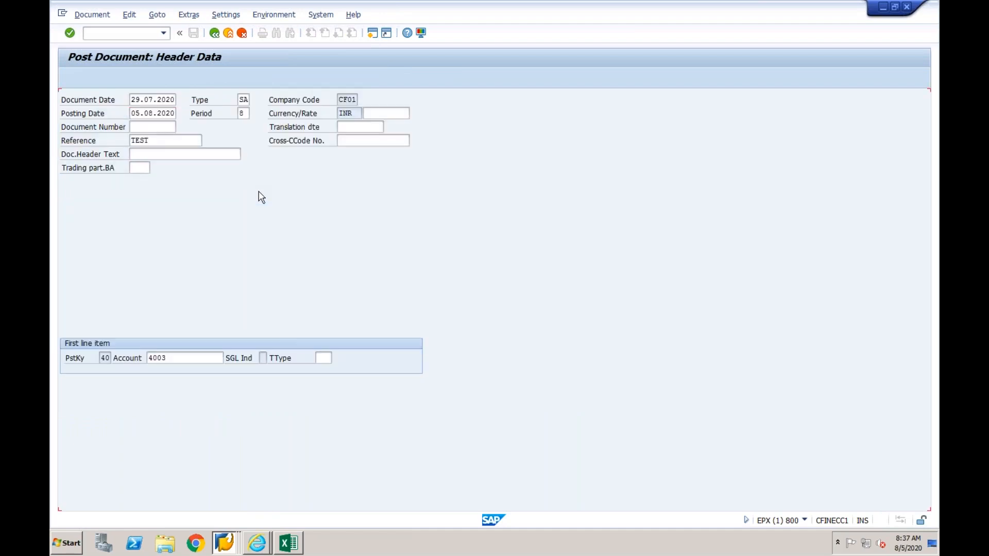
{"action": "key", "text": "Return"}
{"action": "key", "text": "Return"}
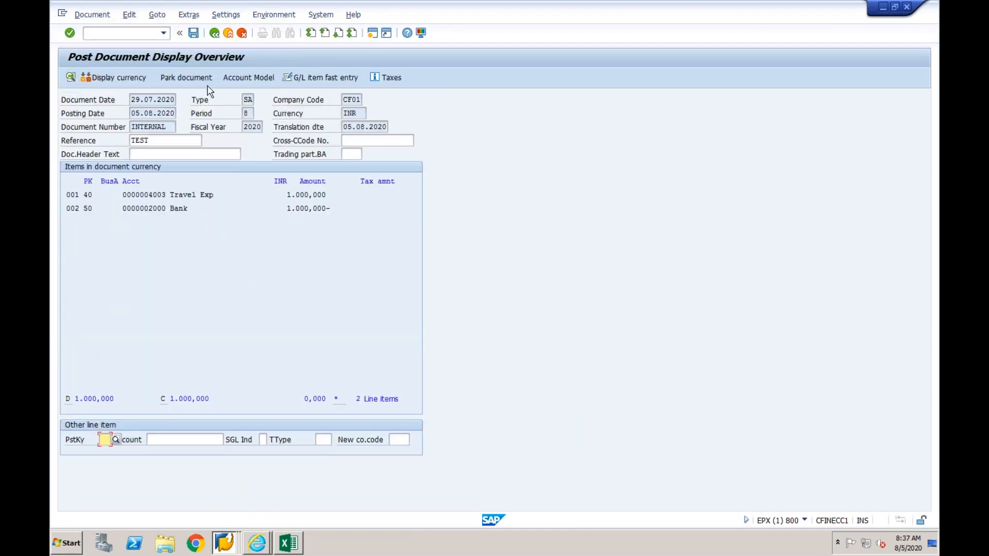
{"action": "left_click", "coordinate": [193, 34]}
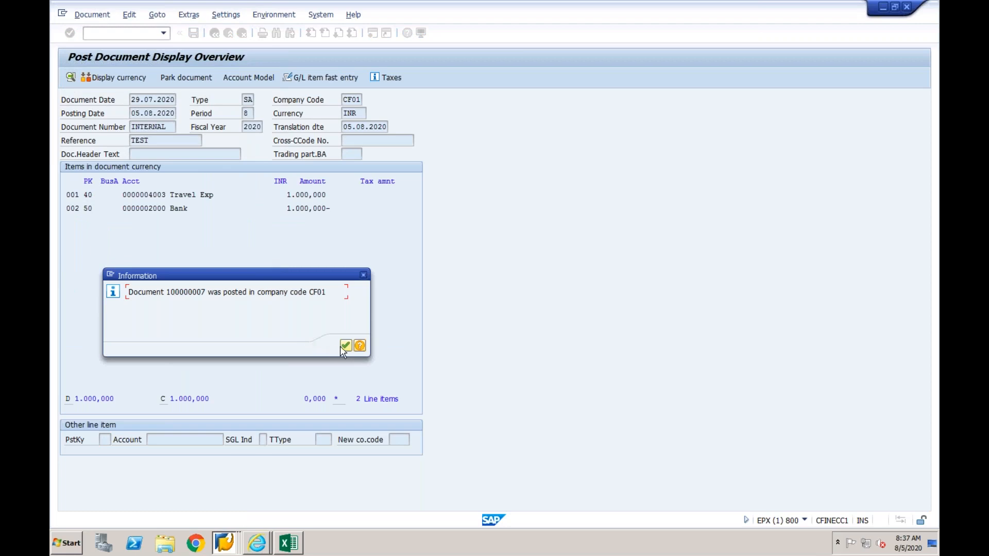
{"action": "left_click", "coordinate": [346, 345]}
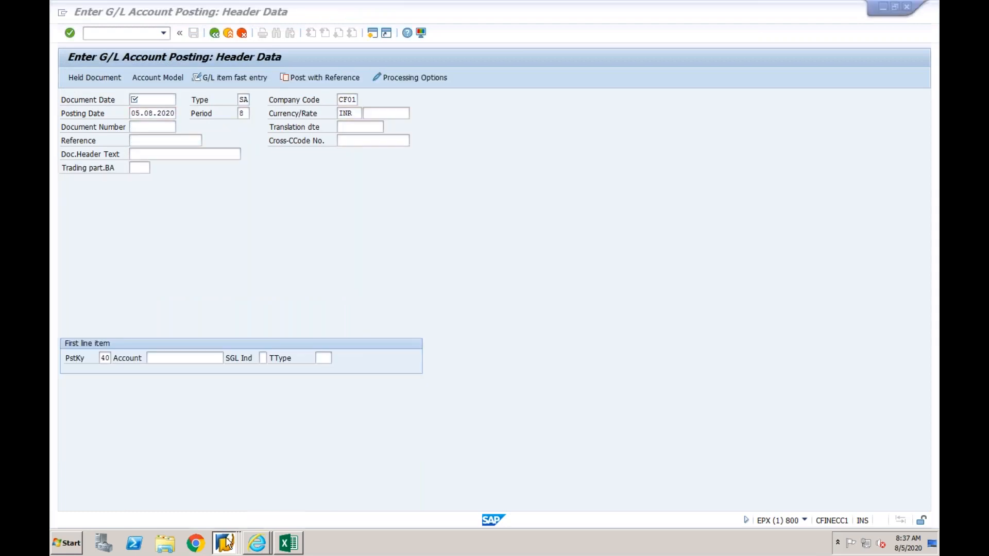
Switch to the Error Handling session, refresh the Central Finance messages, and open the log of the newest AC_DOC/2 accounting document message
{"action": "left_click", "coordinate": [226, 542]}
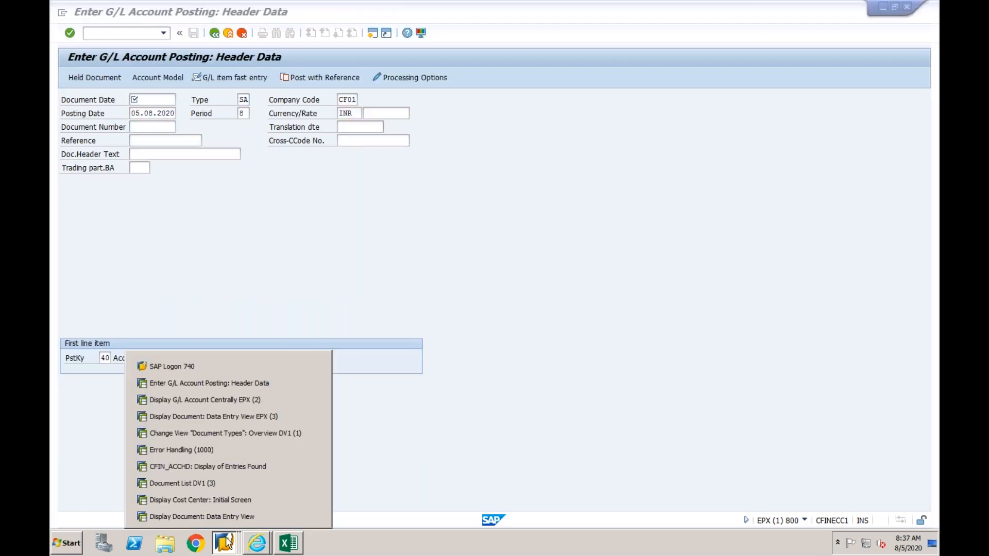
{"action": "left_click", "coordinate": [229, 449]}
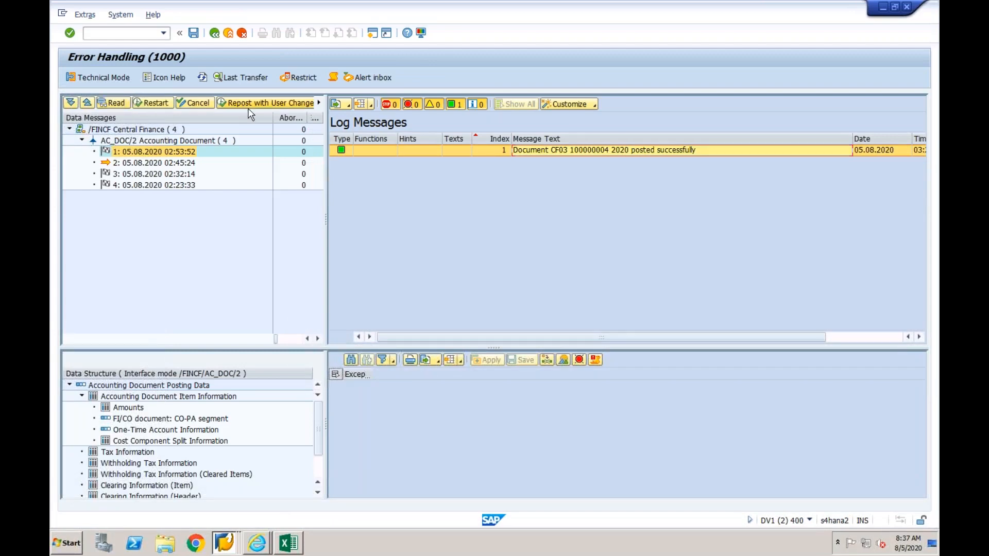
{"action": "left_click", "coordinate": [203, 77]}
{"action": "left_click", "coordinate": [173, 131]}
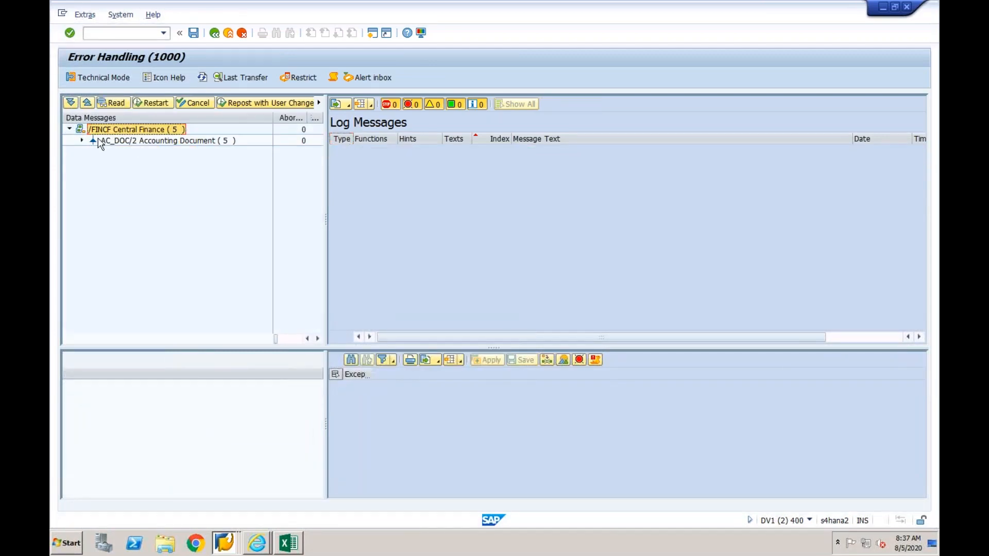
{"action": "left_click", "coordinate": [82, 141]}
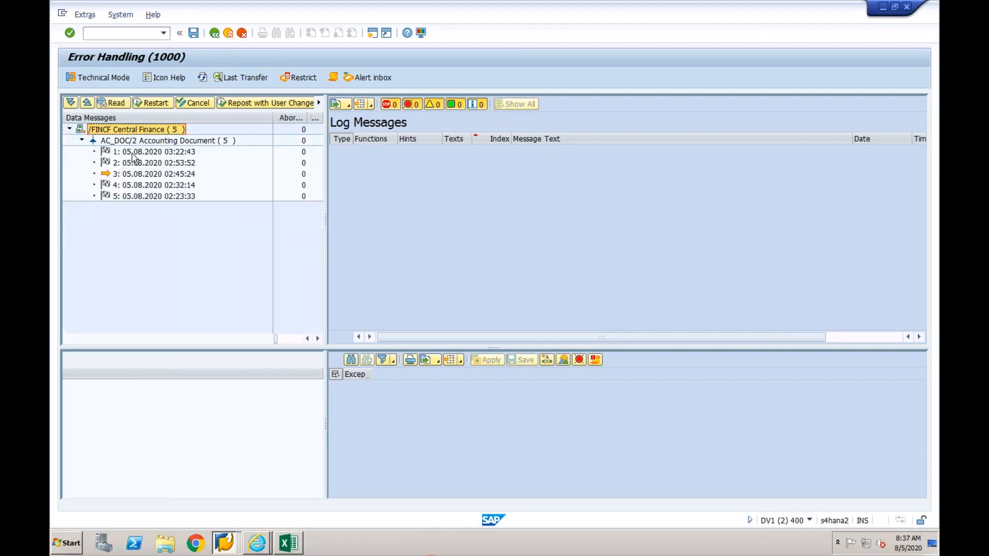
{"action": "left_click", "coordinate": [135, 152]}
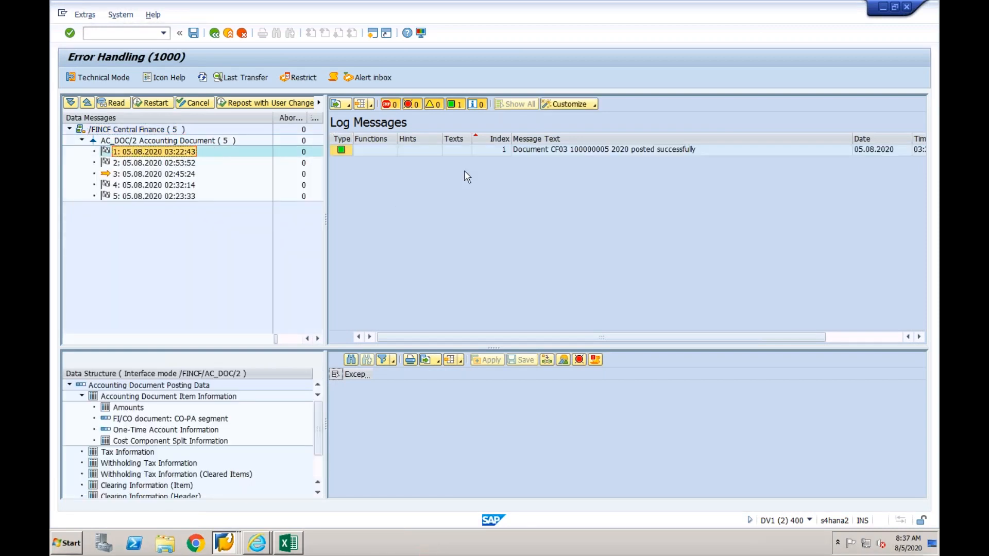
Switch to the Central Finance document display session and display document 100000005 in company code CF03
{"action": "left_click", "coordinate": [229, 545]}
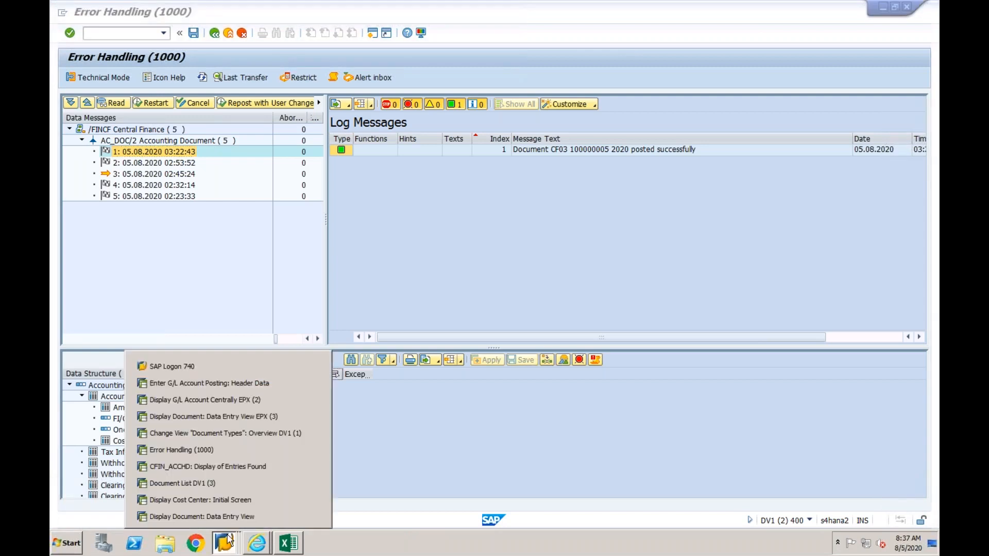
{"action": "left_click", "coordinate": [223, 517]}
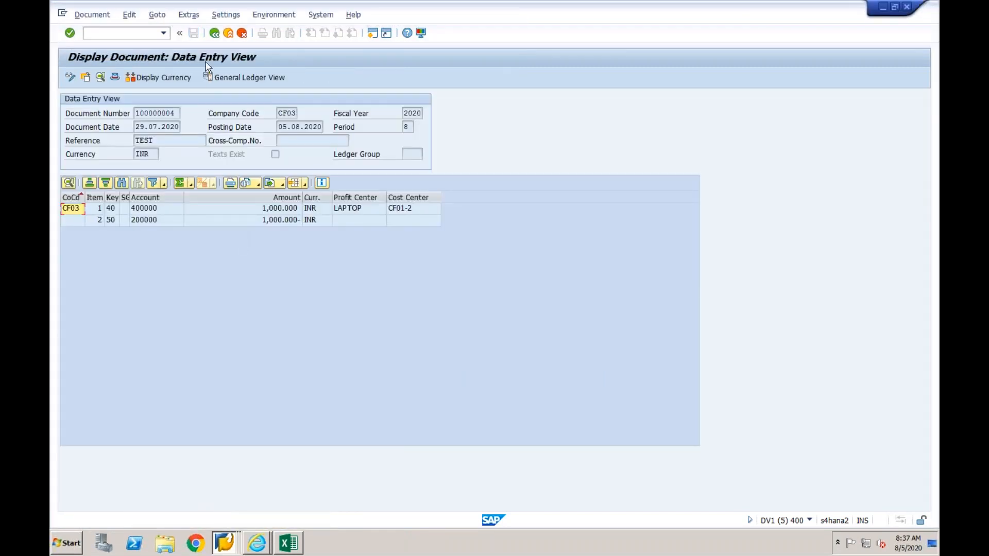
{"action": "left_click", "coordinate": [214, 33]}
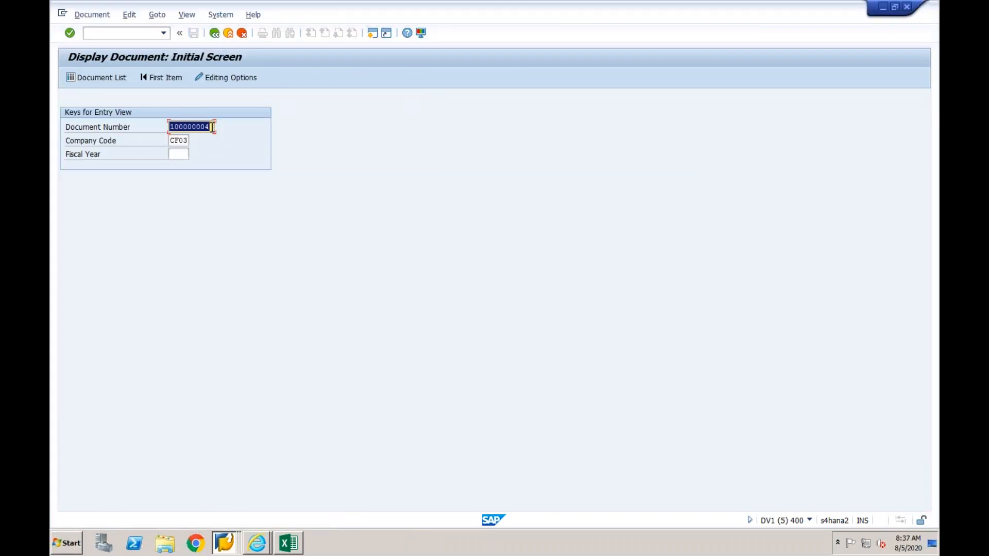
{"action": "type", "text": "100000005"}
{"action": "key", "text": "Return"}
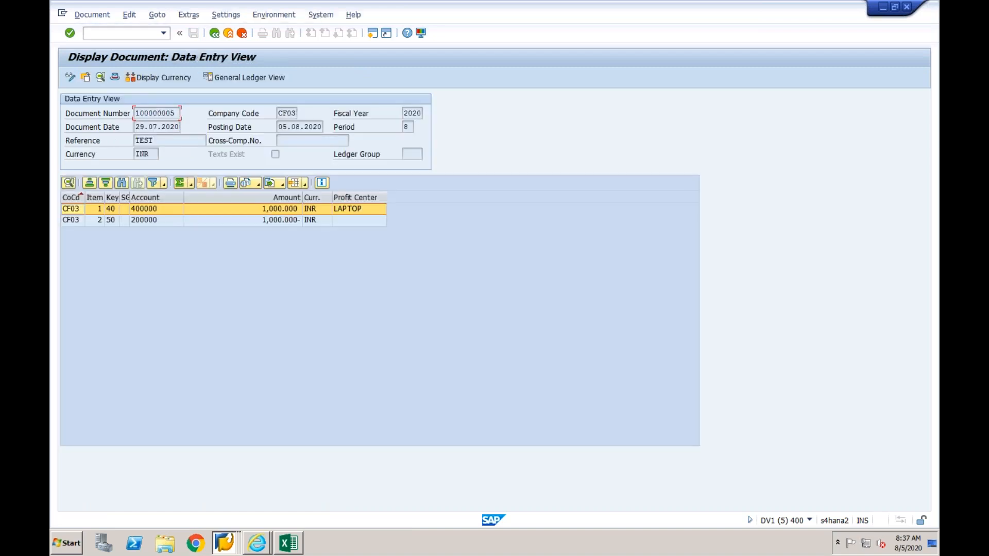
Find the Cost Center field with the search term "cost cen" and add it to the line item layout's displayed columns
{"action": "left_click", "coordinate": [305, 184]}
{"action": "left_click", "coordinate": [318, 213]}
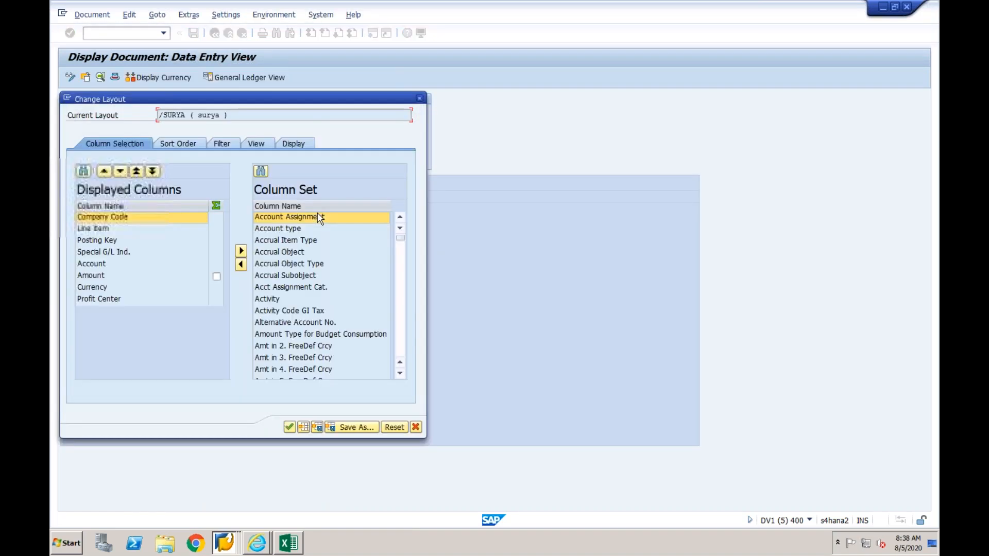
{"action": "left_click", "coordinate": [261, 171]}
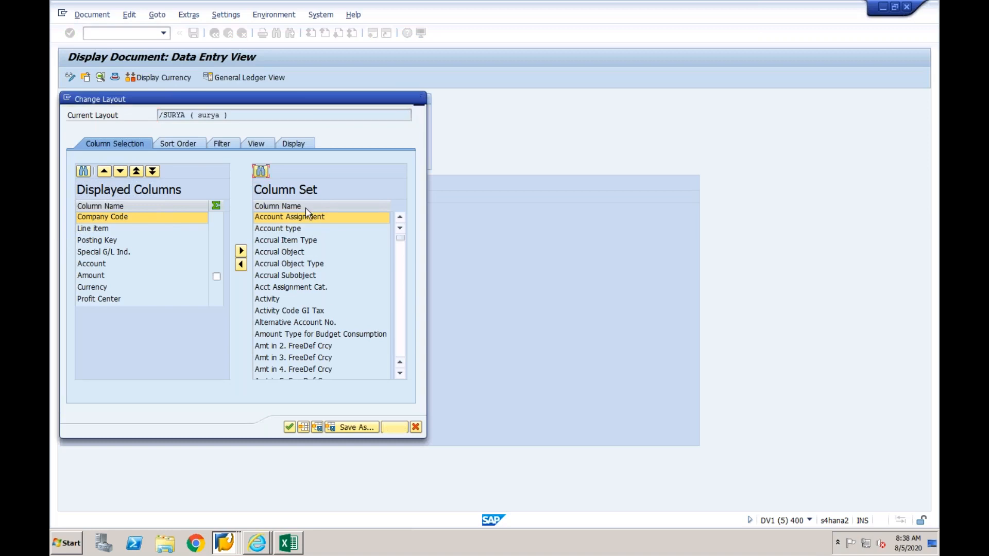
{"action": "type", "text": "cost ce"}
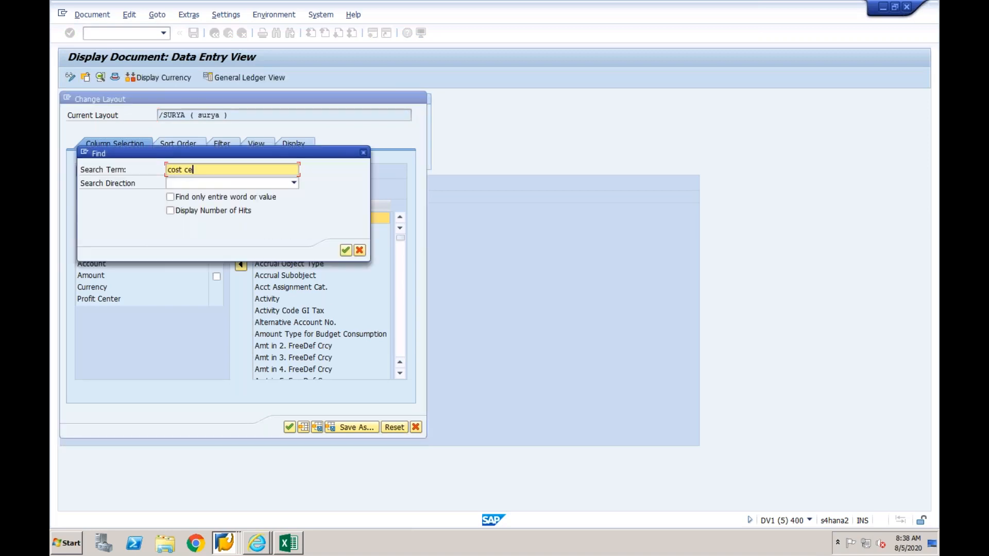
{"action": "type", "text": "n"}
{"action": "key", "text": "Return"}
{"action": "left_click", "coordinate": [364, 153]}
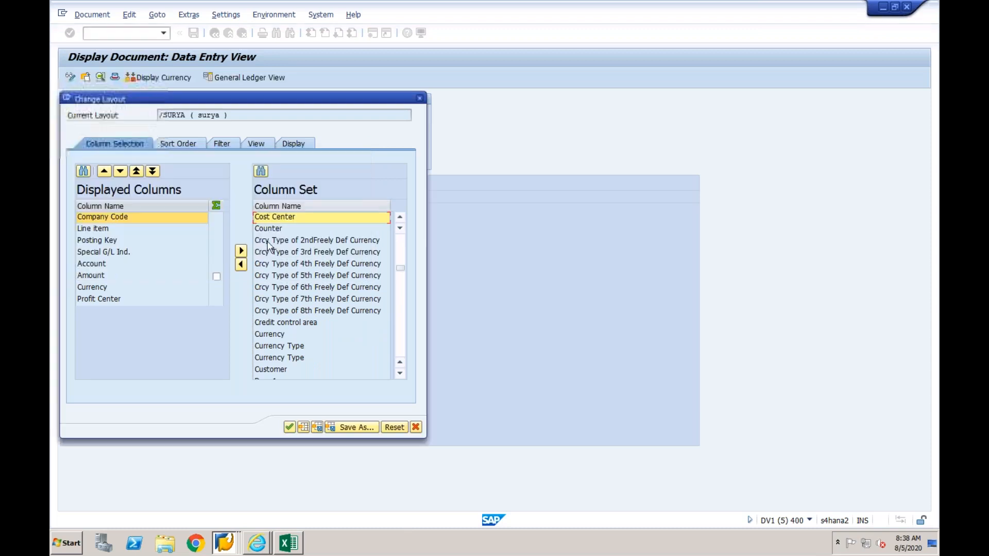
{"action": "left_click", "coordinate": [241, 265]}
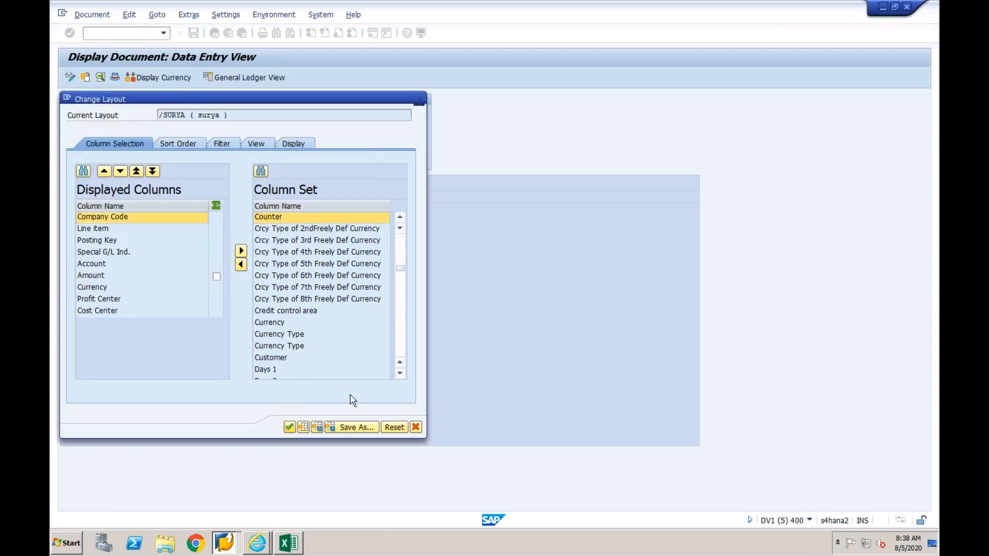
{"action": "left_click", "coordinate": [290, 427]}
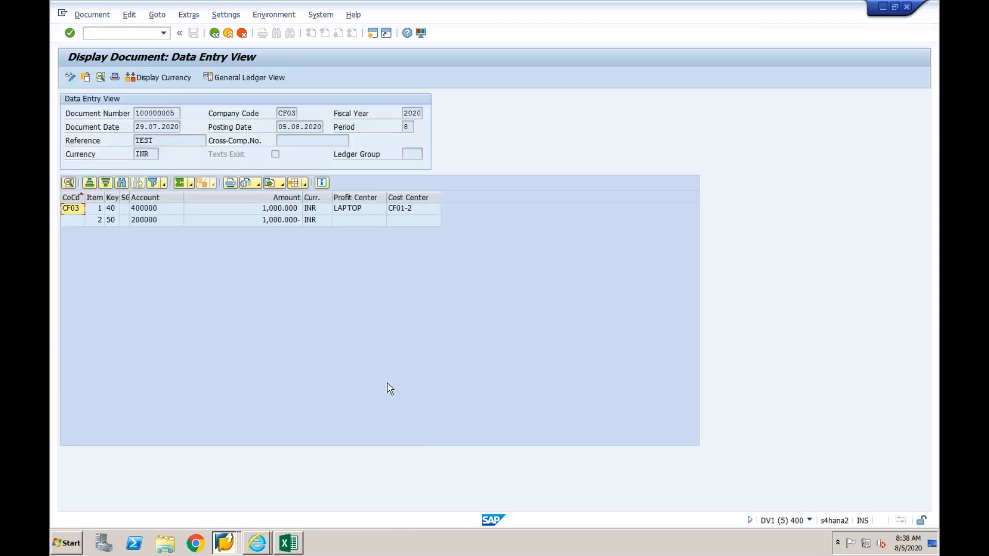
Switch to the cost center key mapping in Internet Explorer and review its object ID type and mapped objects
{"action": "left_click", "coordinate": [258, 541]}
{"action": "left_click", "coordinate": [258, 520]}
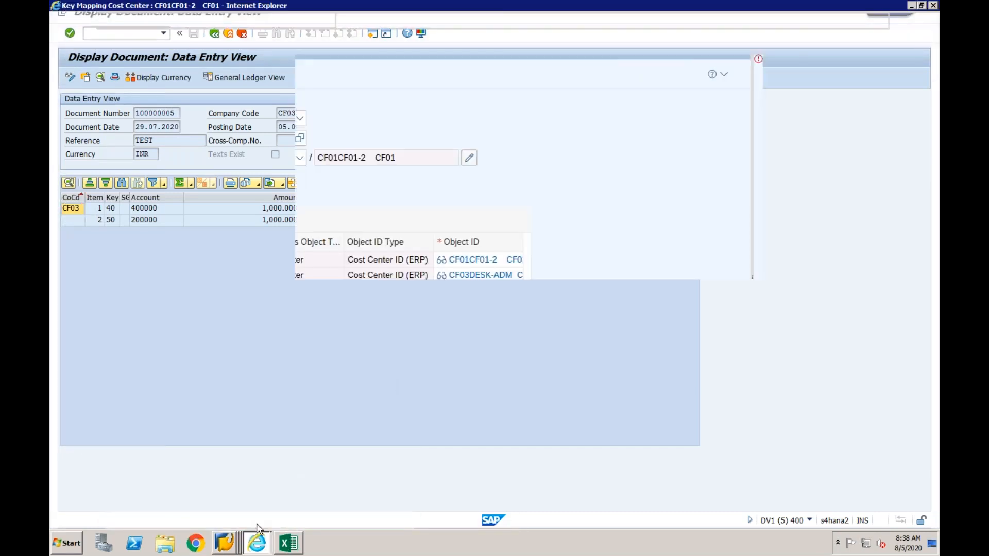
{"action": "left_click", "coordinate": [299, 158]}
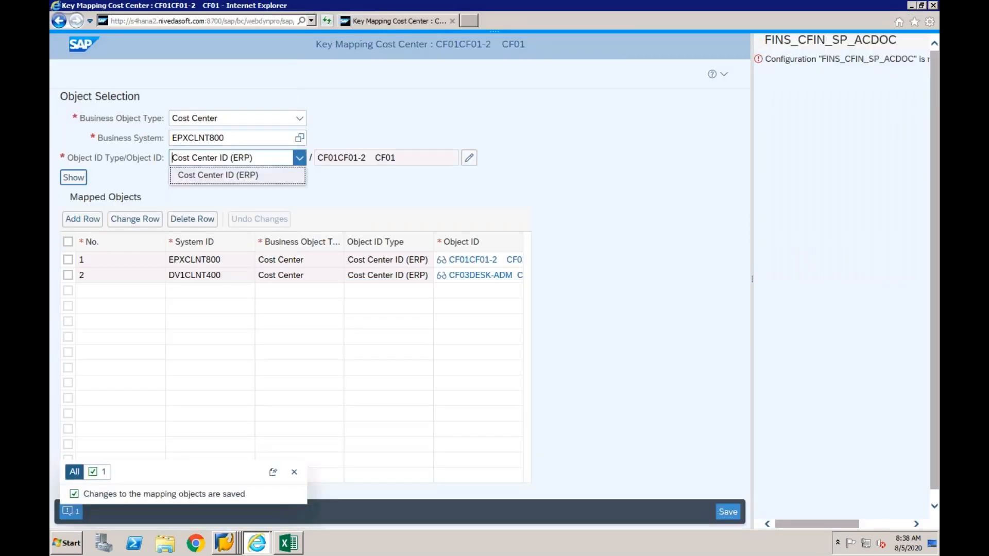
{"action": "left_click", "coordinate": [299, 158]}
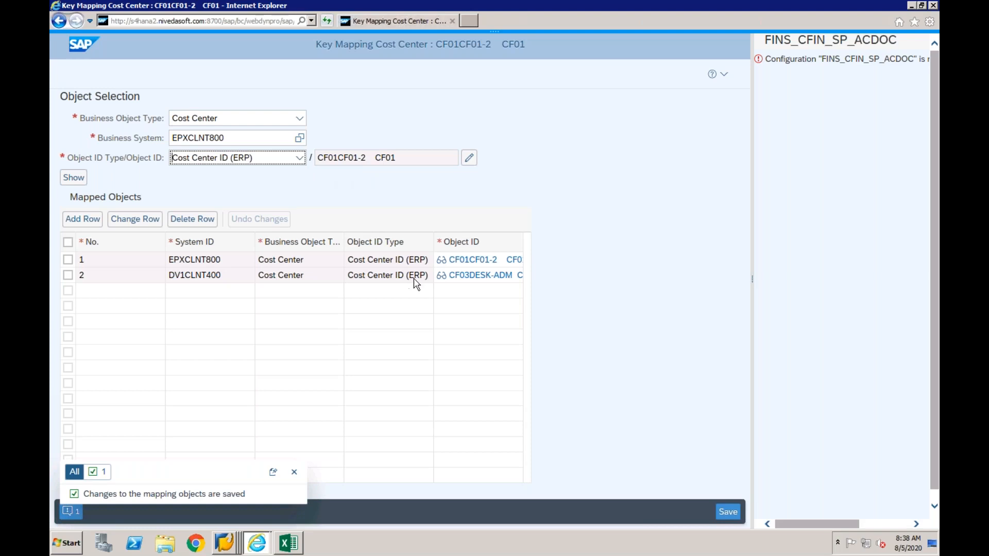
Check the source system's G/L posting session, and return to the Central Finance display of document 100000005
{"action": "left_click", "coordinate": [233, 547]}
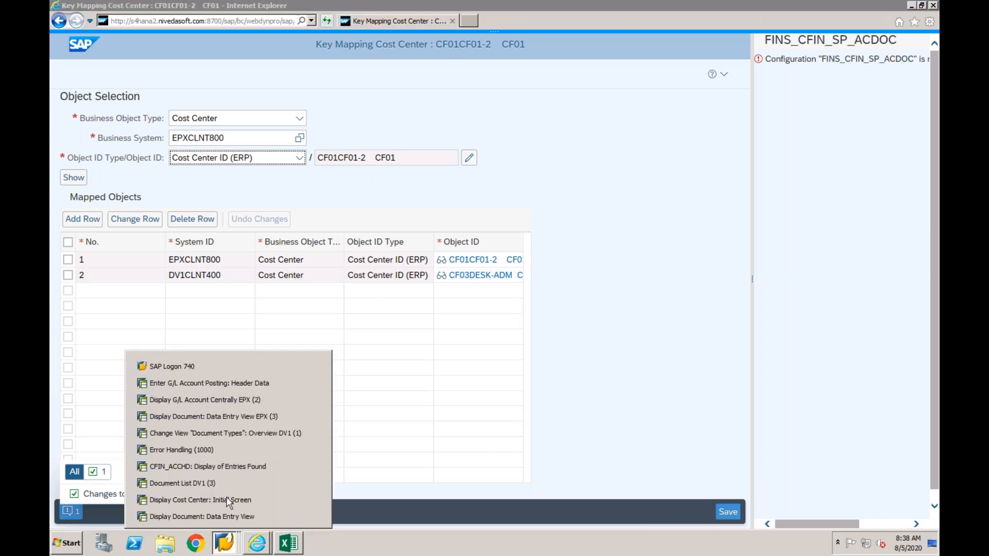
{"action": "left_click", "coordinate": [241, 387]}
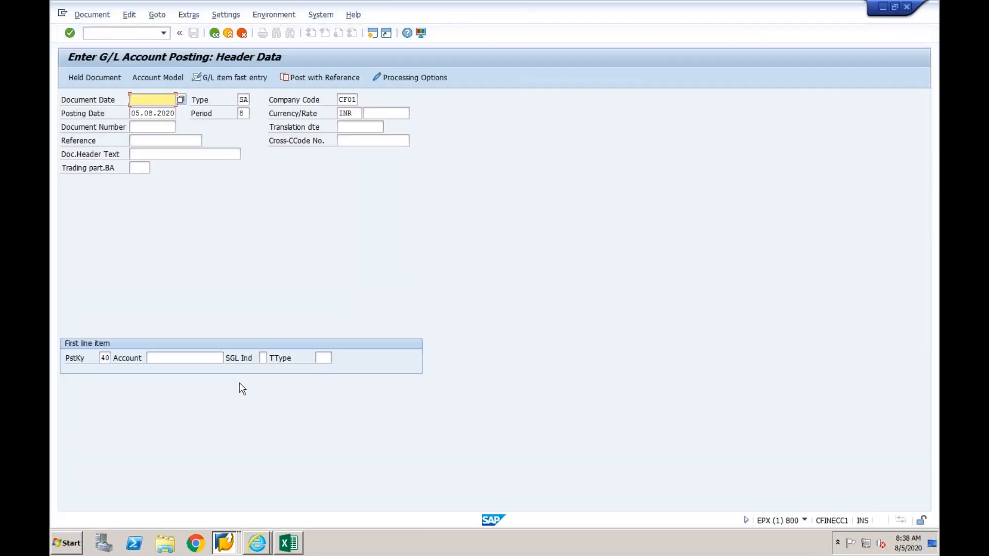
{"action": "left_click", "coordinate": [228, 545]}
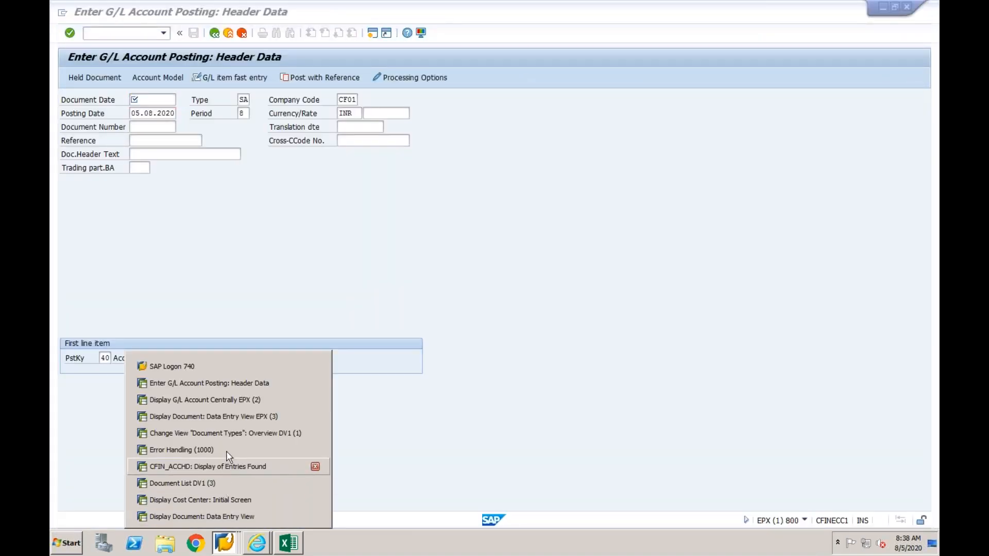
{"action": "left_click", "coordinate": [221, 516]}
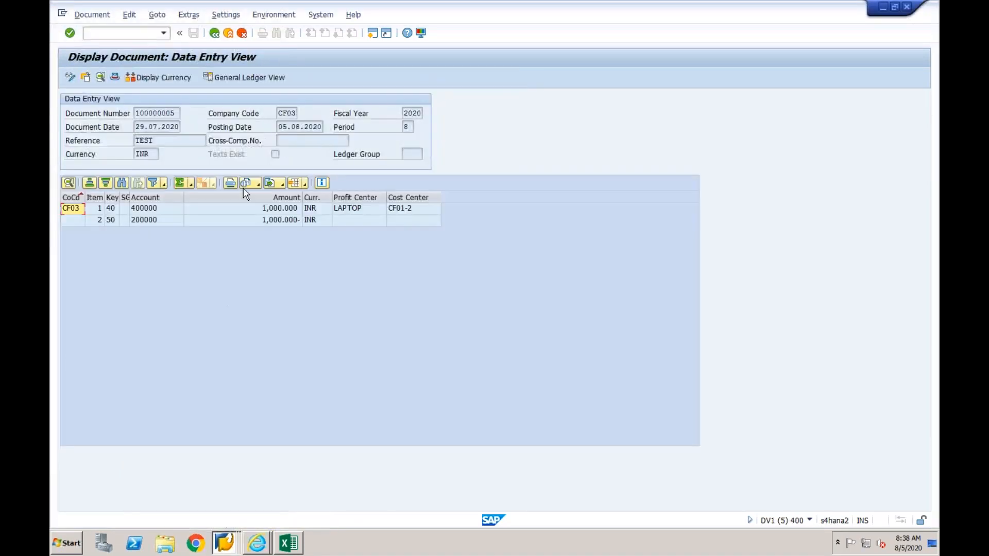
List the company code CF03 documents in ledger 0L without further selection criteria and open document 100000000
{"action": "left_click", "coordinate": [215, 33]}
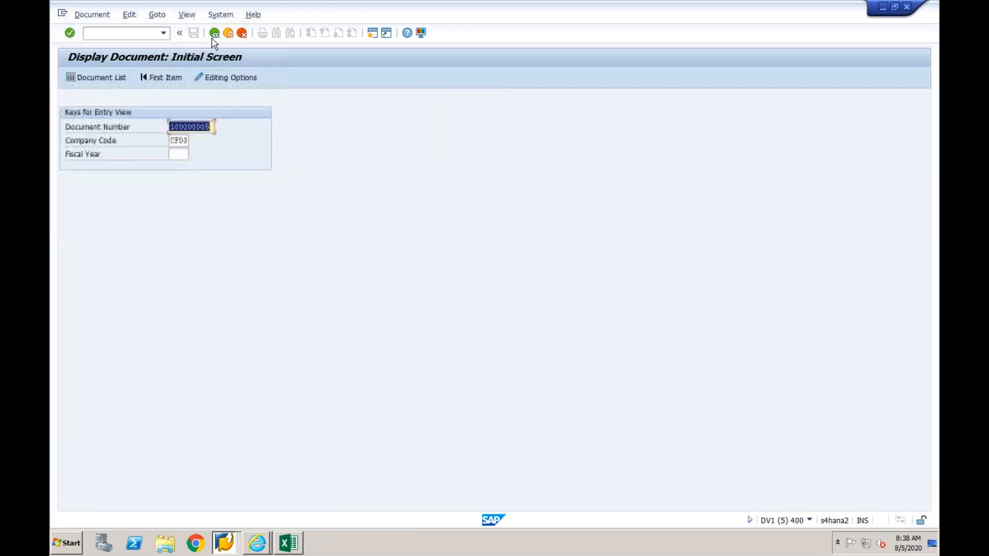
{"action": "left_click", "coordinate": [121, 77]}
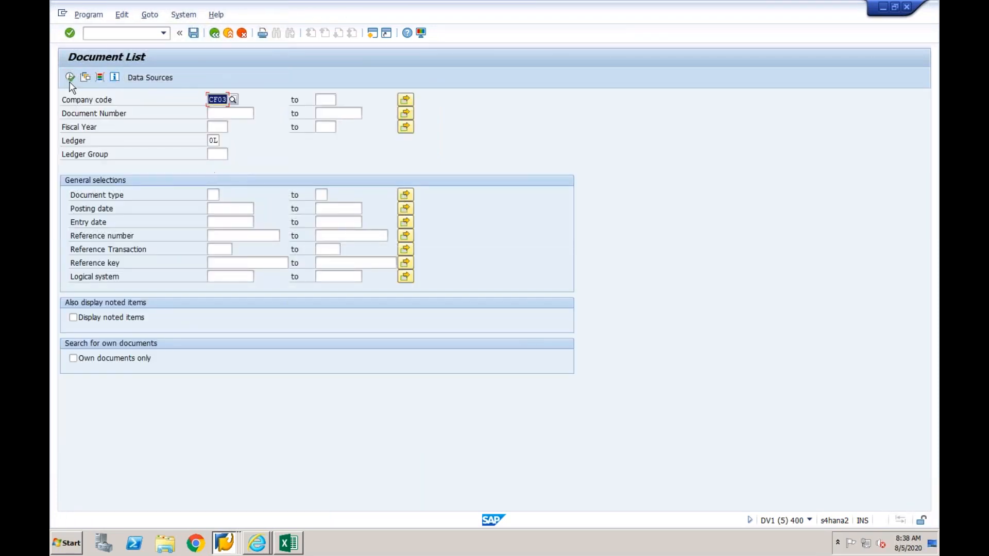
{"action": "left_click", "coordinate": [70, 81]}
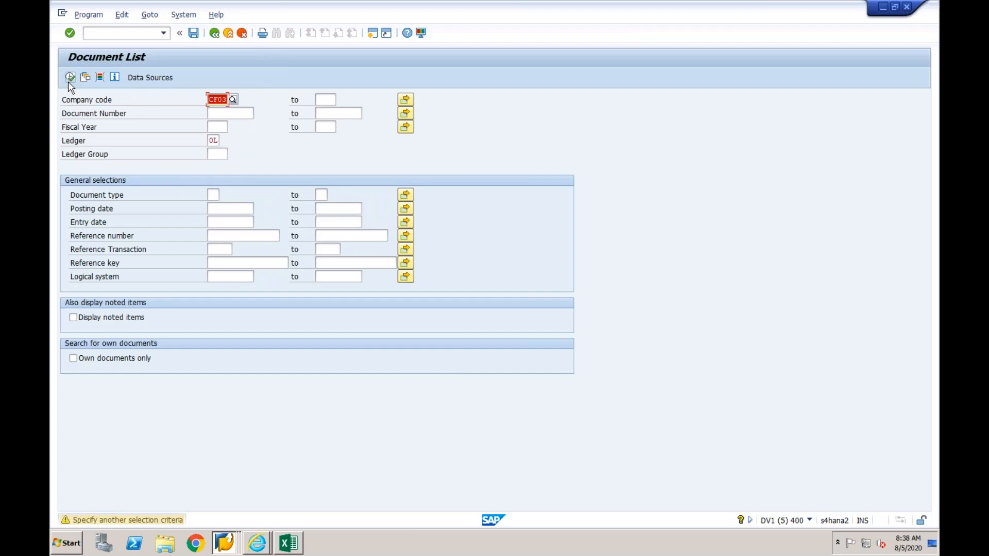
{"action": "left_click", "coordinate": [69, 79]}
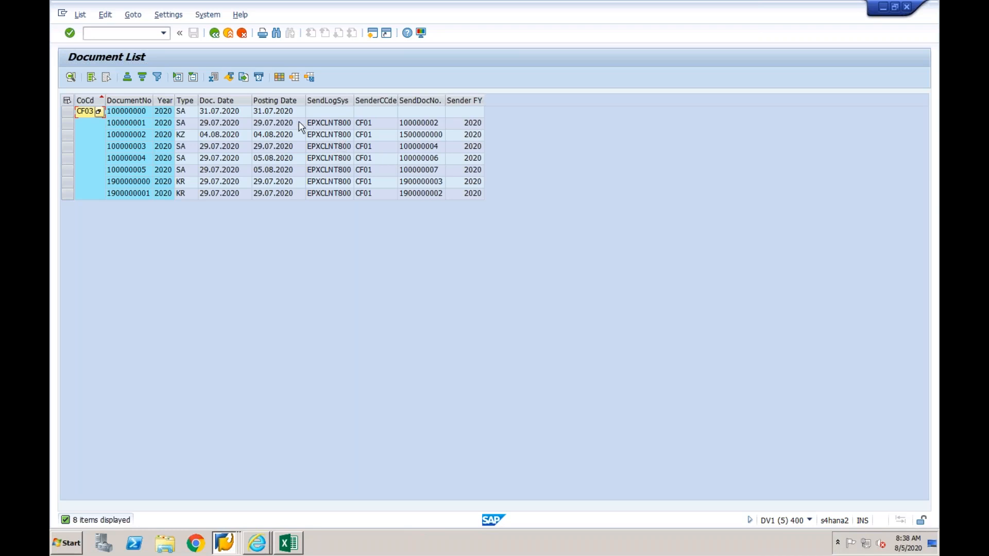
{"action": "double_click", "coordinate": [139, 109]}
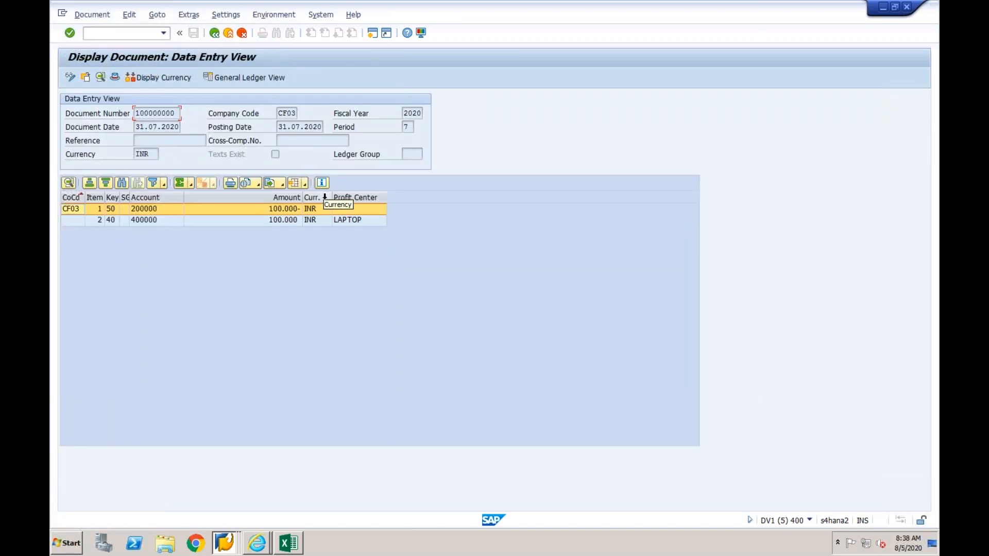
Find the Cost Center field with the search term "cost center" and add it to the displayed columns of document 100000000
{"action": "left_click", "coordinate": [306, 185]}
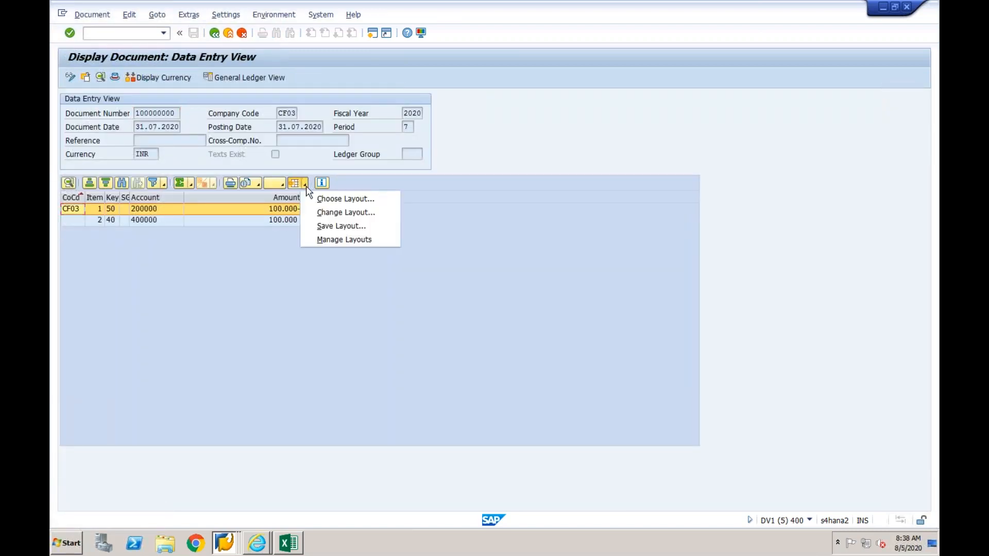
{"action": "left_click", "coordinate": [322, 213]}
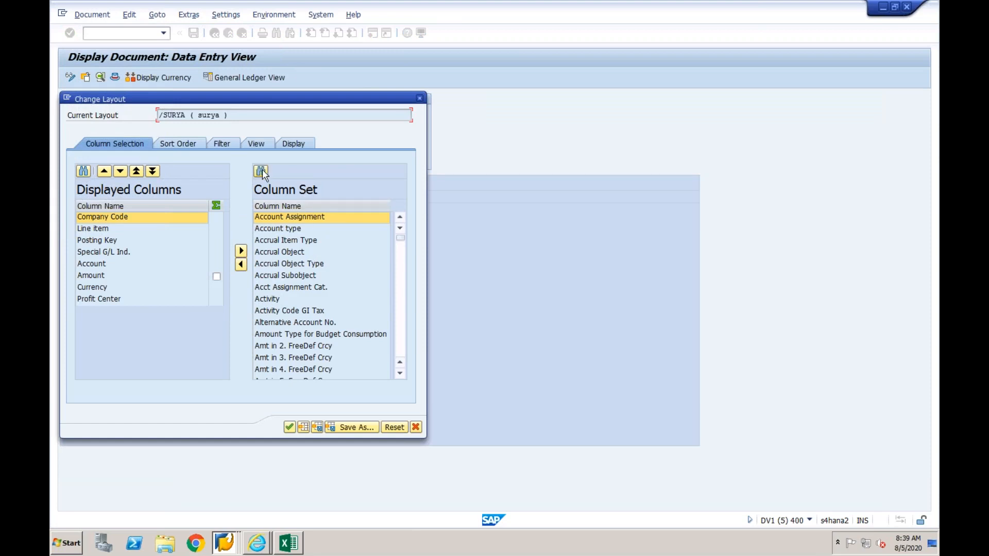
{"action": "left_click", "coordinate": [261, 172]}
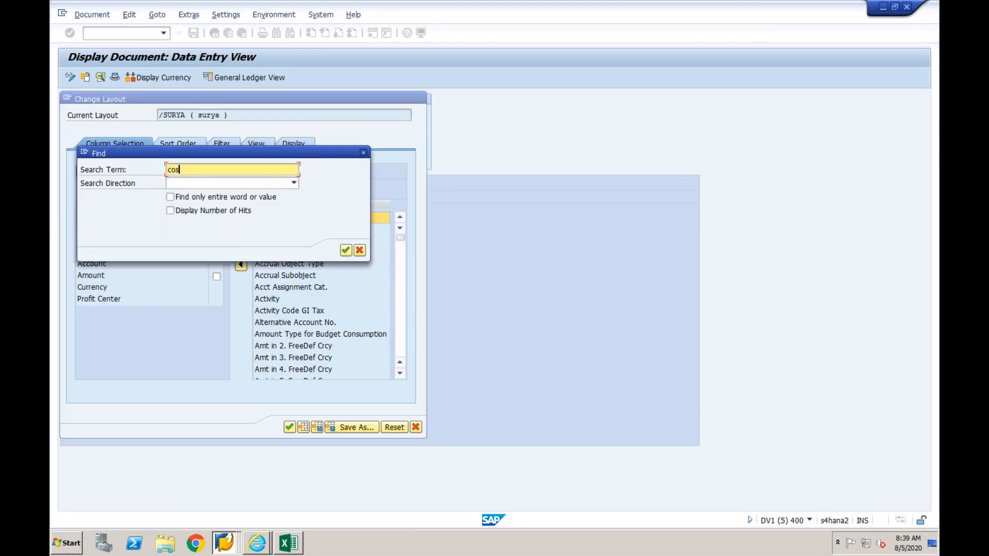
{"action": "key", "text": "Return"}
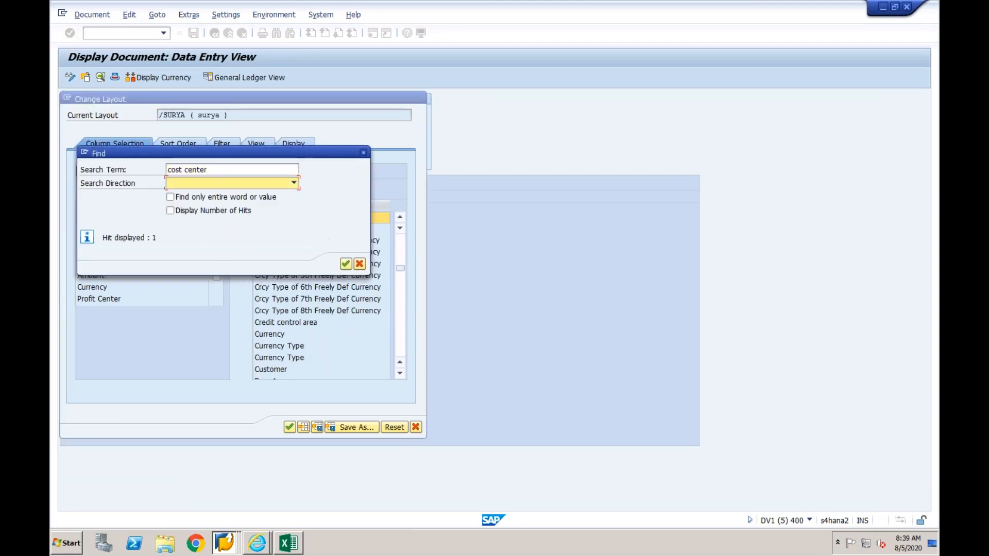
{"action": "left_click", "coordinate": [364, 154]}
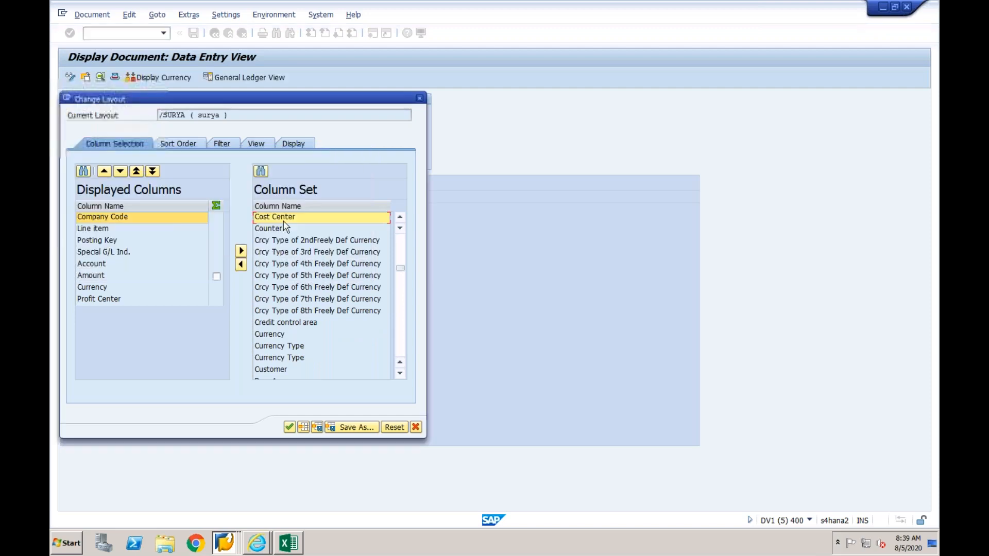
{"action": "left_click", "coordinate": [241, 264]}
{"action": "left_click", "coordinate": [289, 427]}
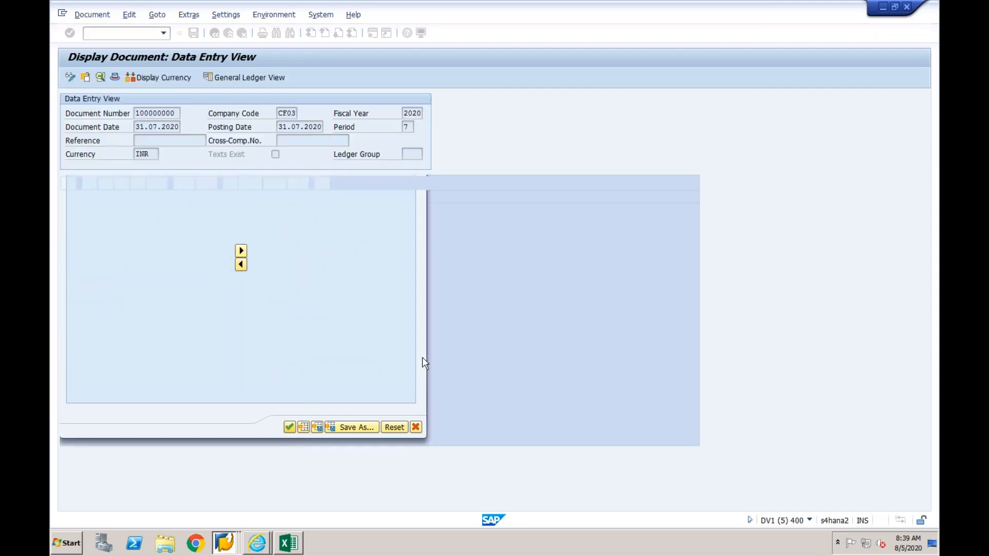
{"action": "left_click", "coordinate": [407, 222]}
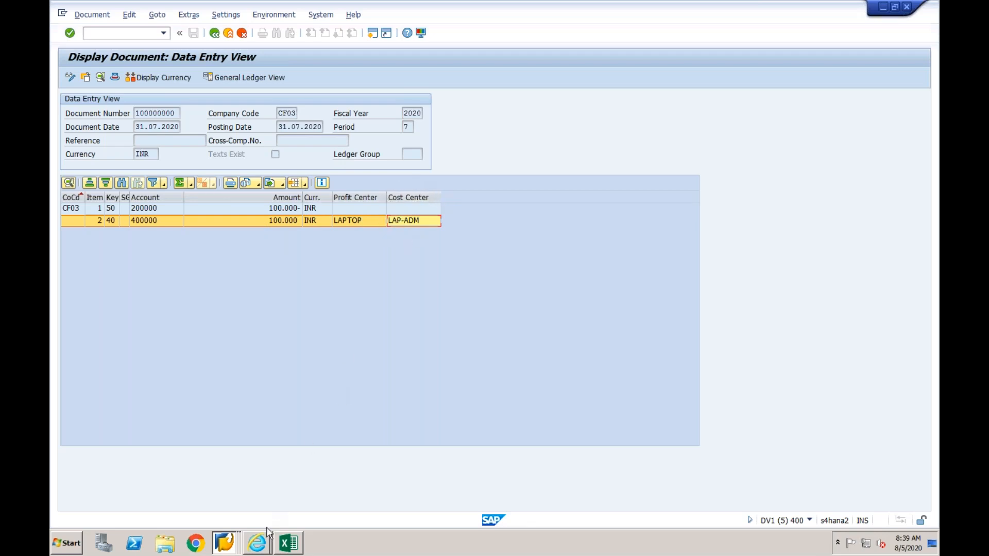
Check the mapped objects of the cost center key mapping in Internet Explorer and return to the Central Finance document display
{"action": "left_click", "coordinate": [257, 543]}
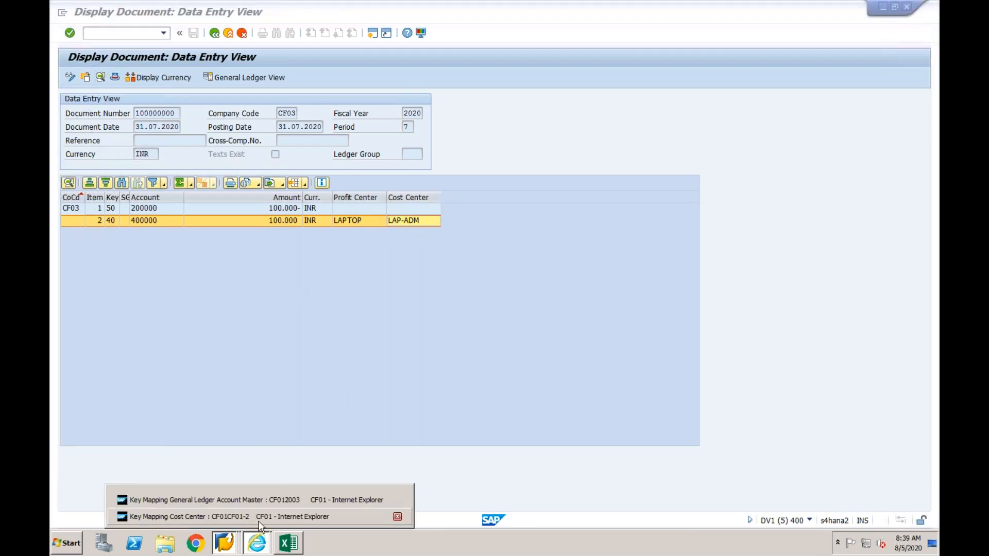
{"action": "left_click", "coordinate": [259, 517]}
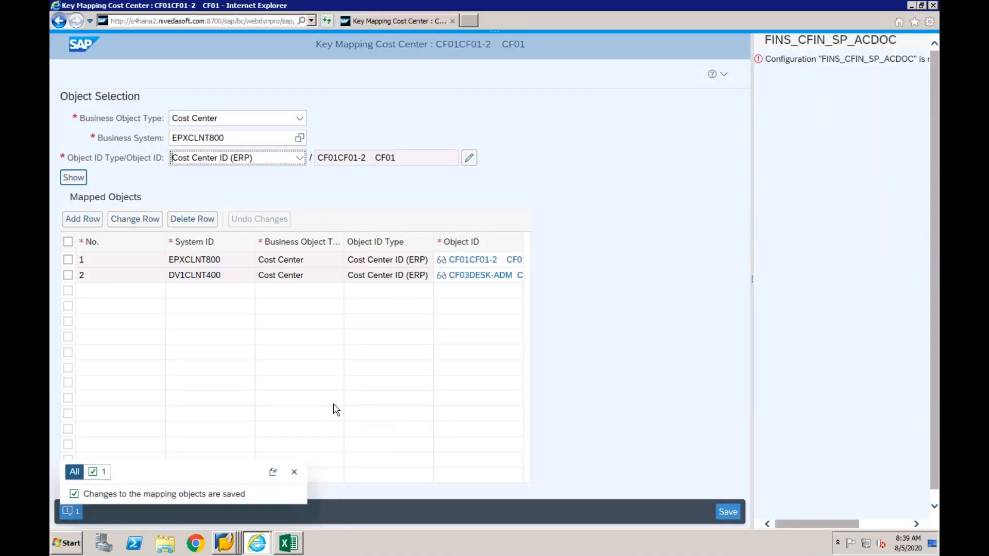
{"action": "left_click", "coordinate": [224, 551]}
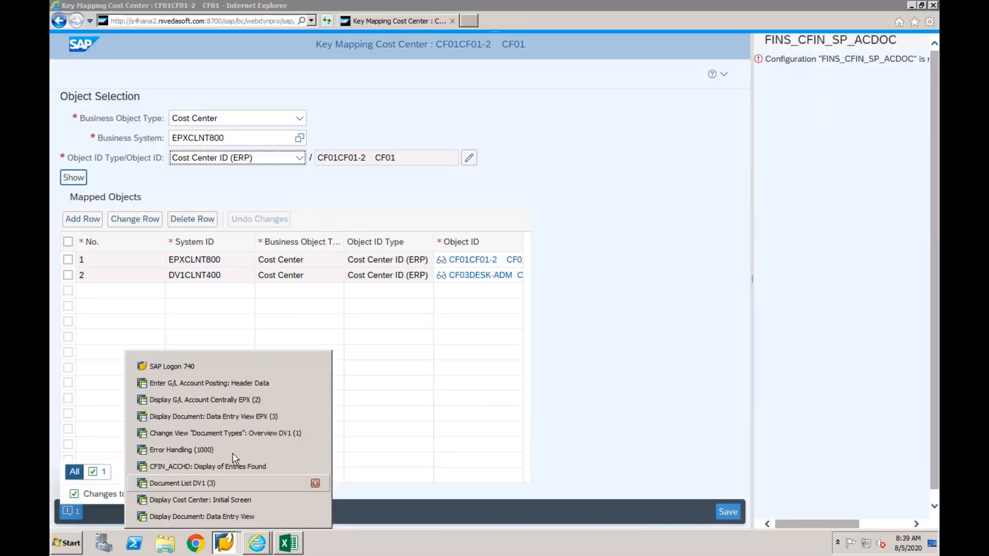
{"action": "left_click", "coordinate": [227, 517]}
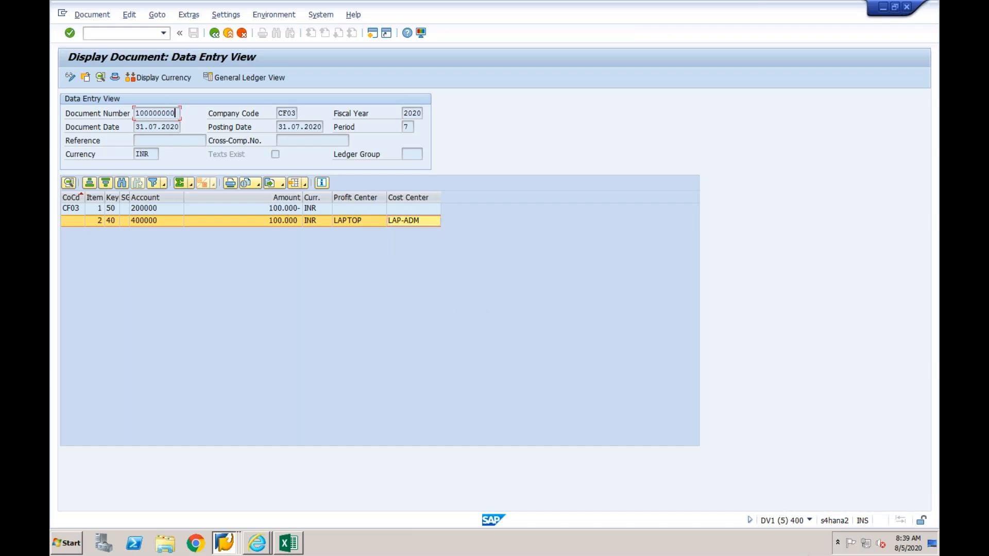
Return to the company code CF03 document list and open document 100000005
{"action": "left_click", "coordinate": [214, 35]}
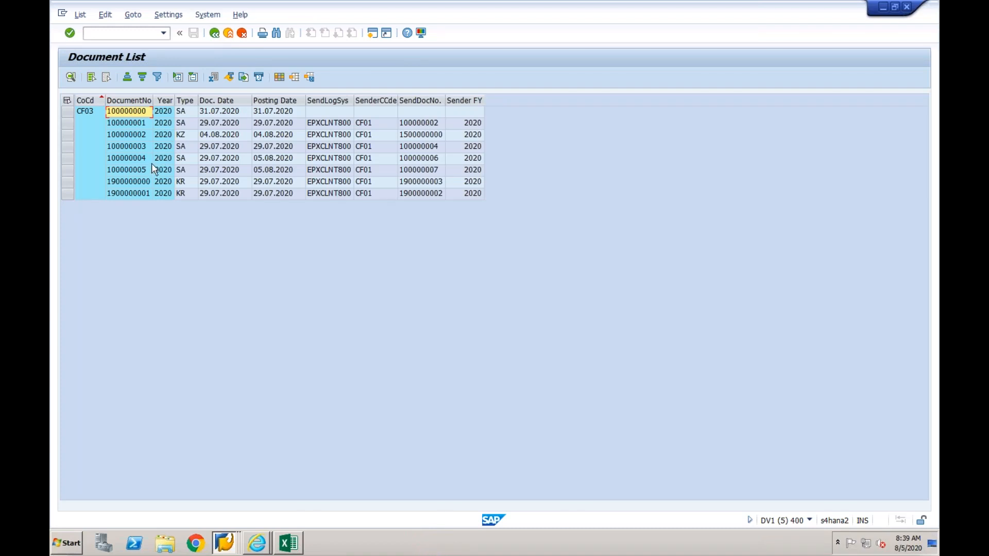
{"action": "left_click", "coordinate": [140, 170]}
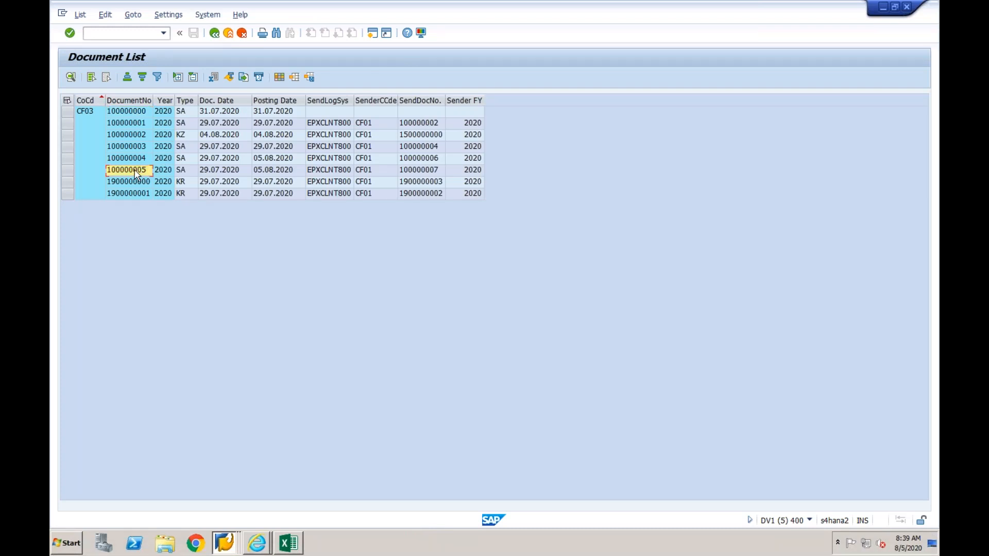
{"action": "double_click", "coordinate": [136, 172]}
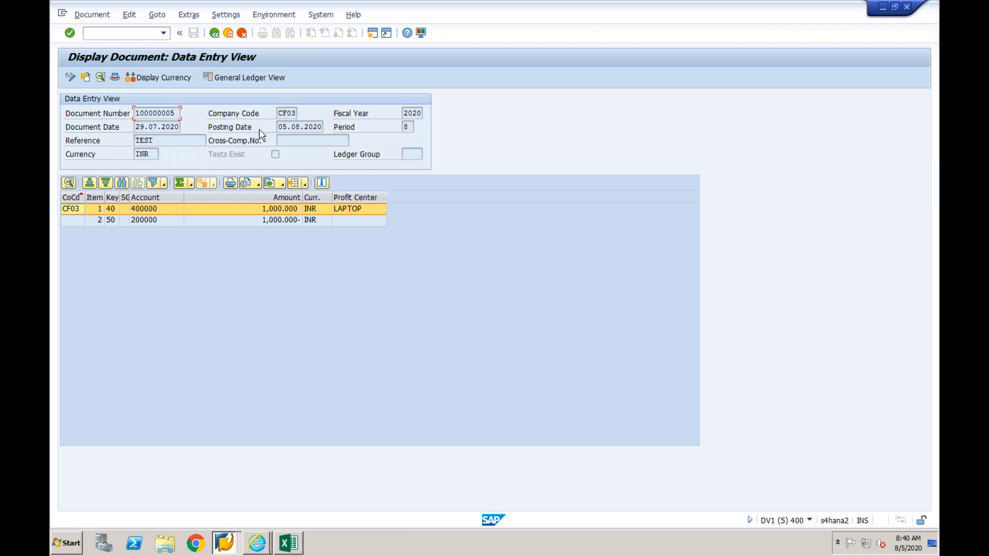
Open the document header of 100000005 and examine its reference key, logical system and creating user
{"action": "left_click", "coordinate": [114, 78]}
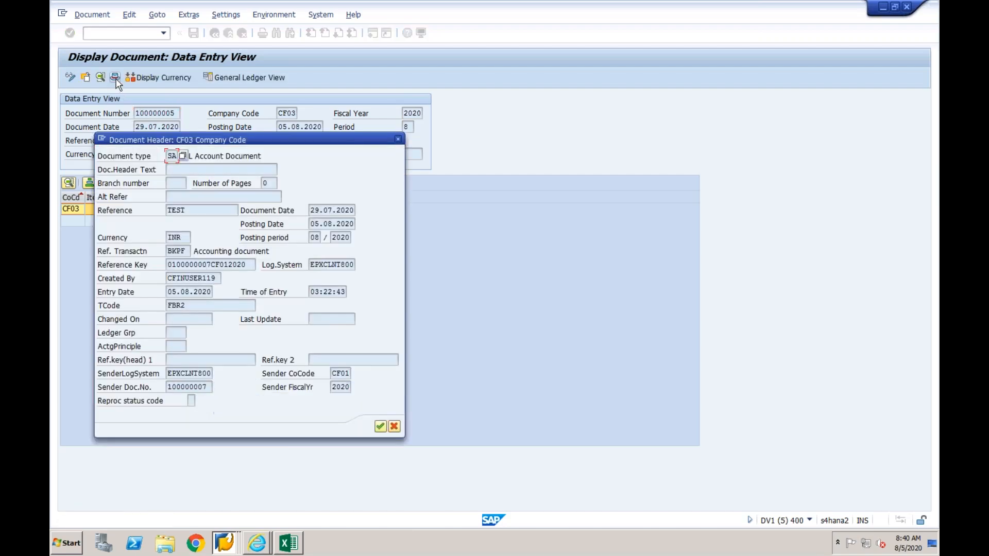
{"action": "left_click_drag", "start_coordinate": [247, 265], "coordinate": [166, 265]}
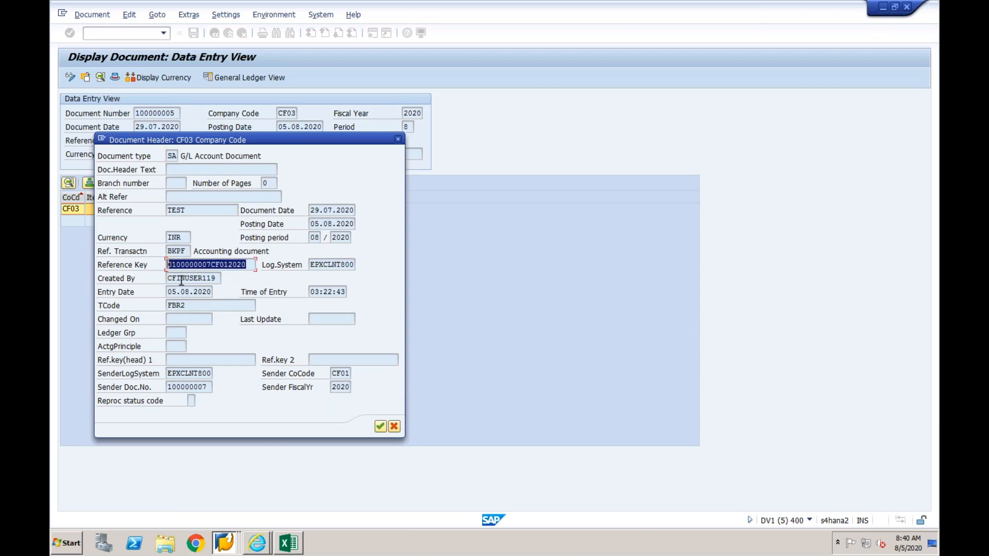
{"action": "left_click_drag", "start_coordinate": [311, 264], "coordinate": [353, 265]}
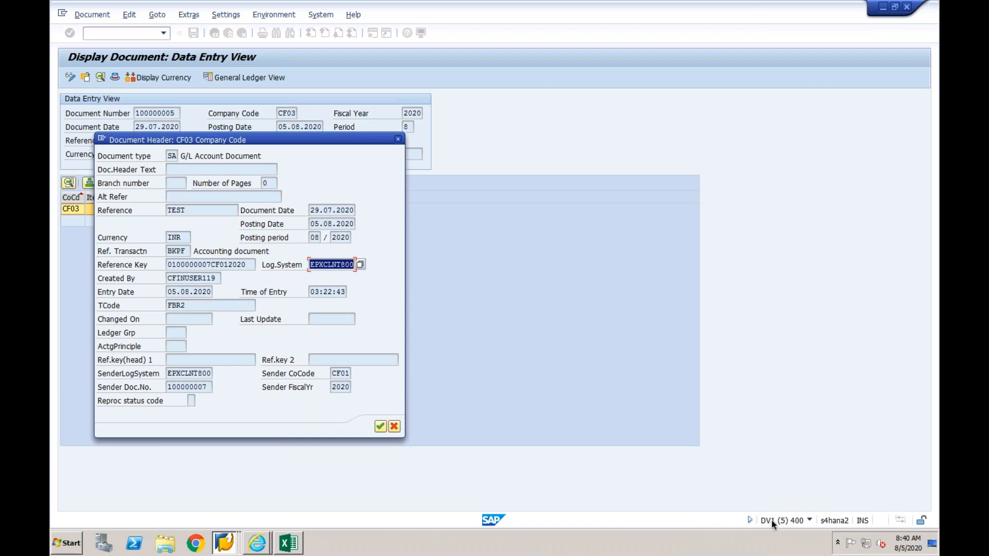
{"action": "left_click", "coordinate": [342, 265]}
{"action": "left_click_drag", "start_coordinate": [245, 264], "coordinate": [166, 265]}
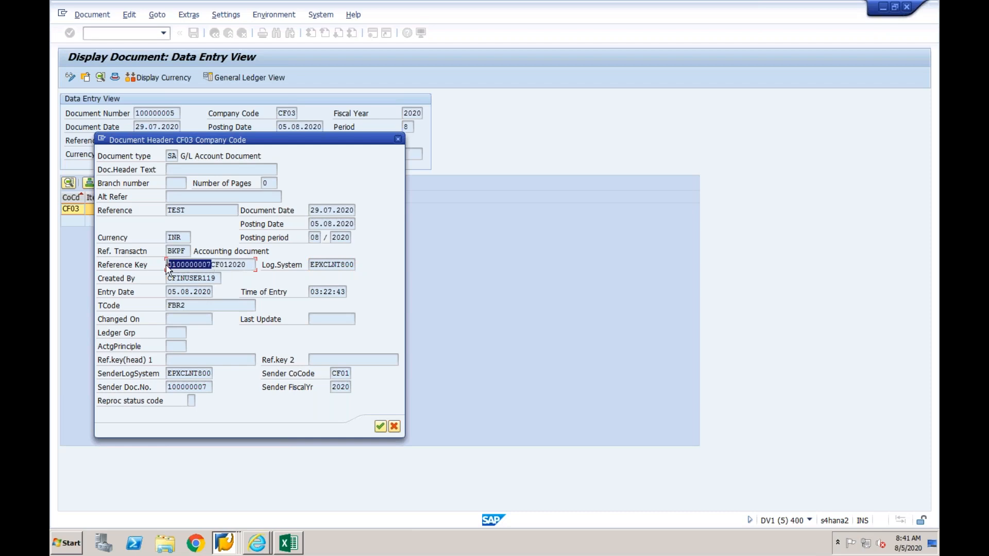
{"action": "mouse_move", "coordinate": [229, 264]}
{"action": "left_mouse_down"}
{"action": "mouse_move", "coordinate": [212, 264]}
{"action": "mouse_move", "coordinate": [230, 264]}
{"action": "left_mouse_up"}
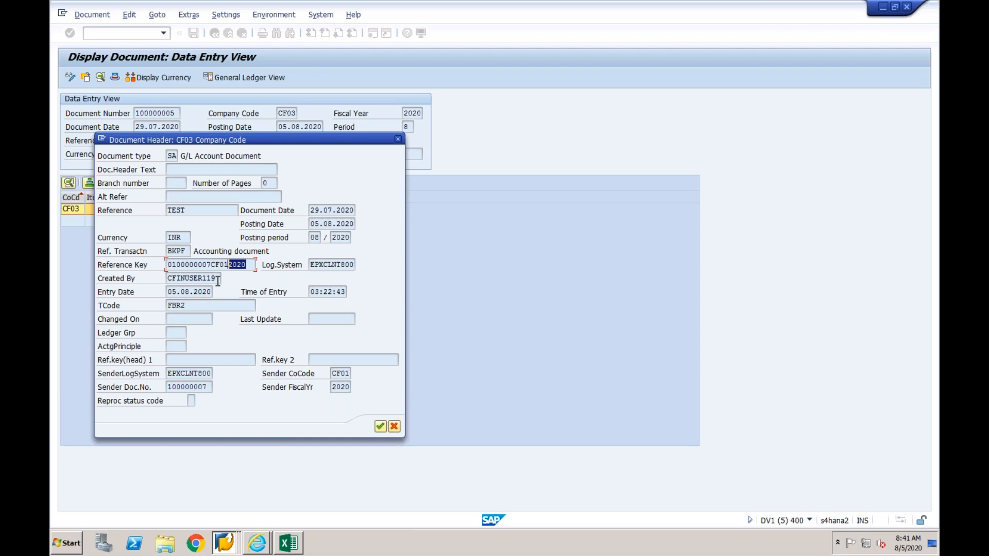
{"action": "left_click_drag", "start_coordinate": [218, 279], "coordinate": [168, 279]}
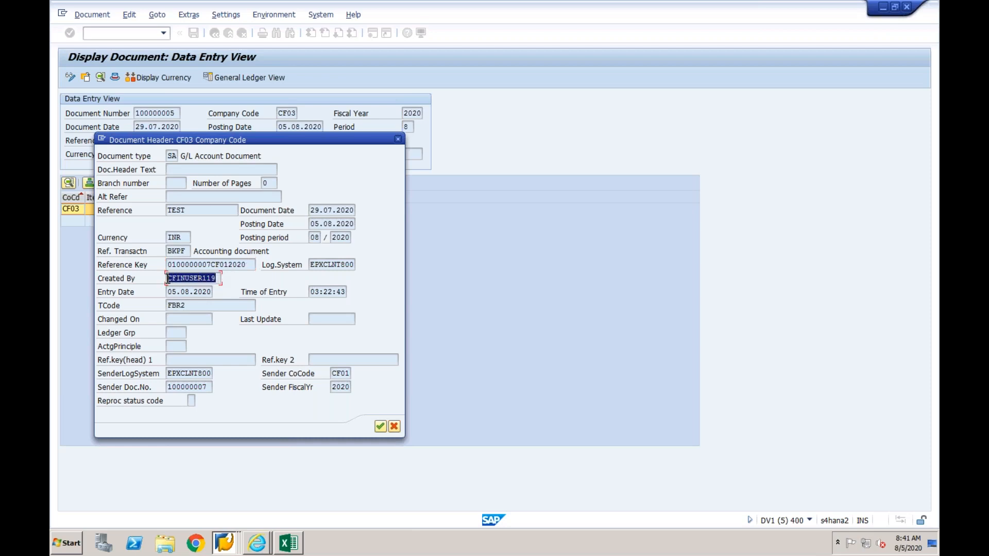
{"action": "left_click", "coordinate": [212, 277]}
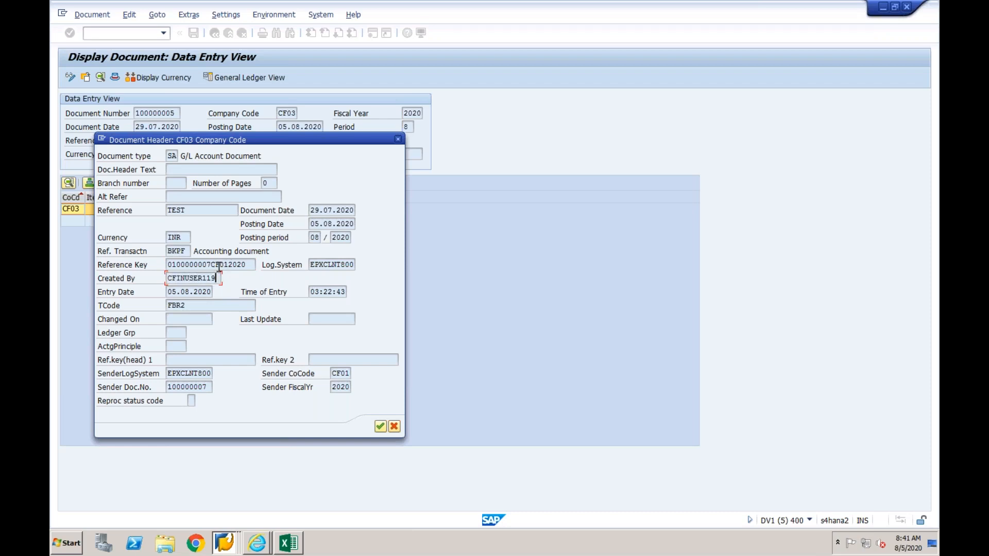
{"action": "left_click_drag", "start_coordinate": [251, 264], "coordinate": [168, 264]}
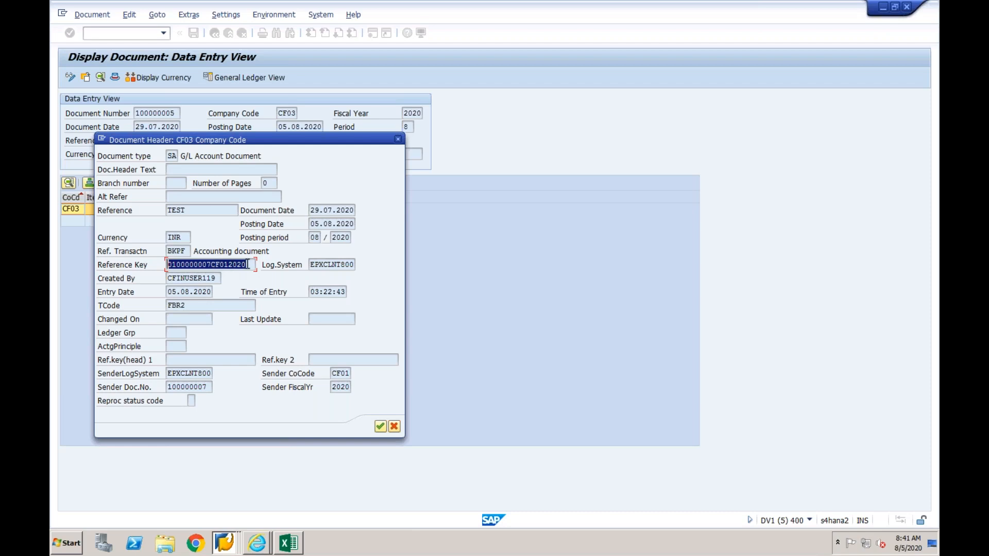
{"action": "left_click", "coordinate": [250, 265]}
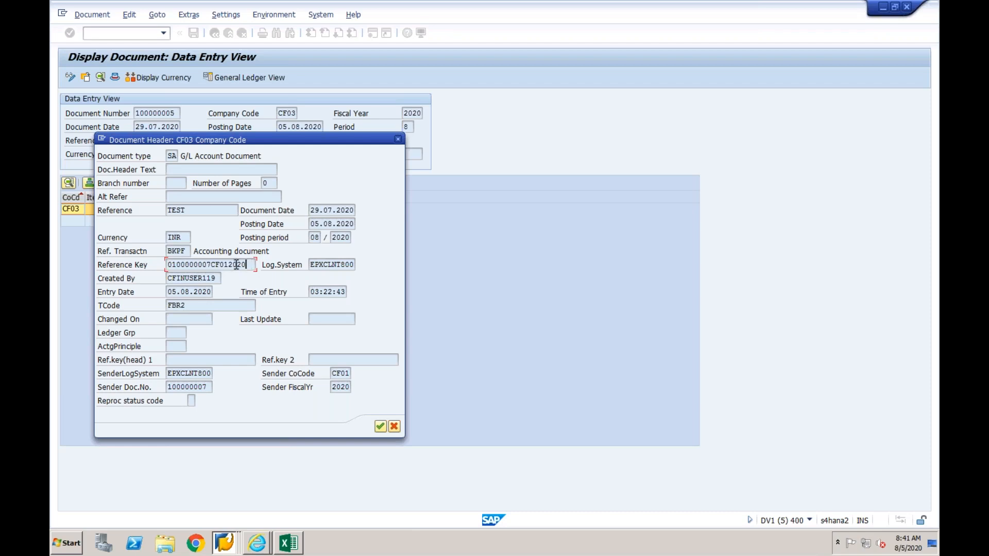
Try to open the original document from the header's reference key, then reopen the document header at that key
{"action": "left_click", "coordinate": [229, 265]}
{"action": "double_click", "coordinate": [208, 264]}
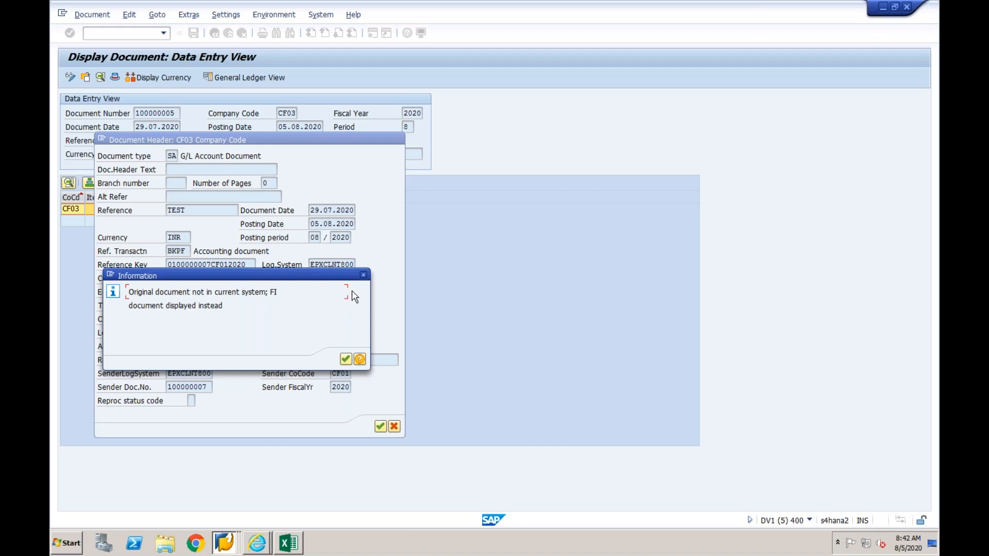
{"action": "left_click", "coordinate": [362, 273]}
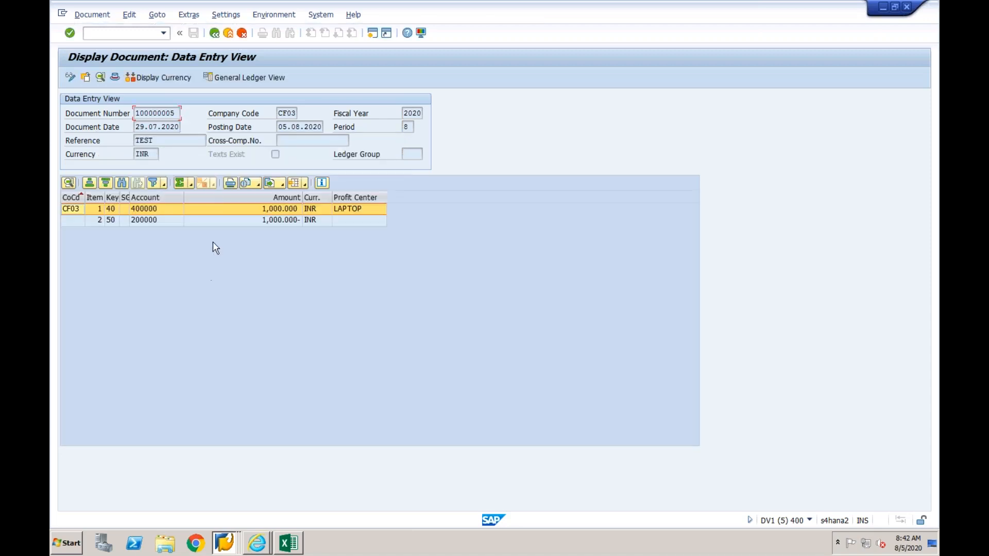
{"action": "left_click", "coordinate": [114, 77]}
{"action": "left_click_drag", "start_coordinate": [211, 265], "coordinate": [165, 264]}
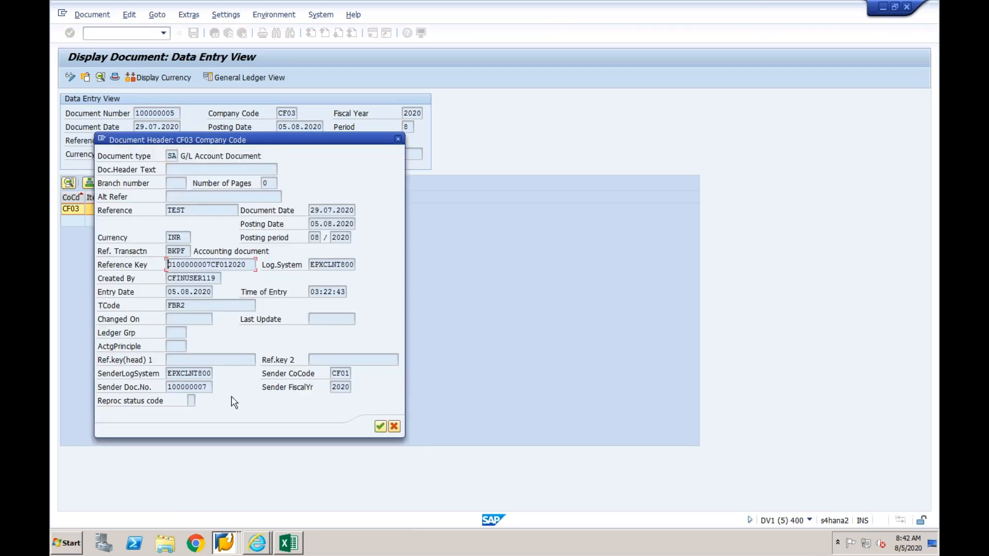
Switch to the source system's G/L posting session and display document 100000007 of company code CF01 with transaction FB03
{"action": "left_click", "coordinate": [228, 542]}
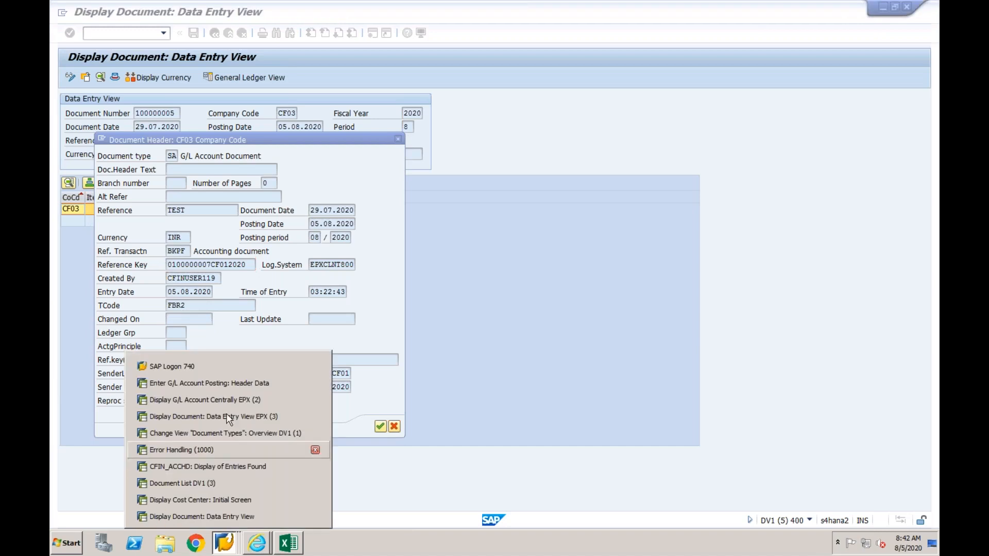
{"action": "left_click", "coordinate": [232, 383]}
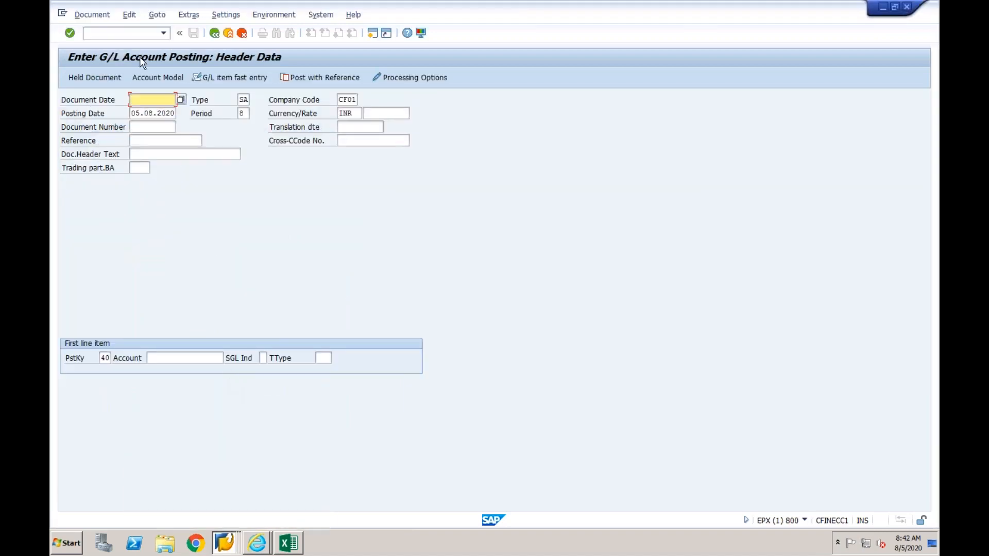
{"action": "left_click", "coordinate": [139, 35]}
{"action": "type", "text": "/"}
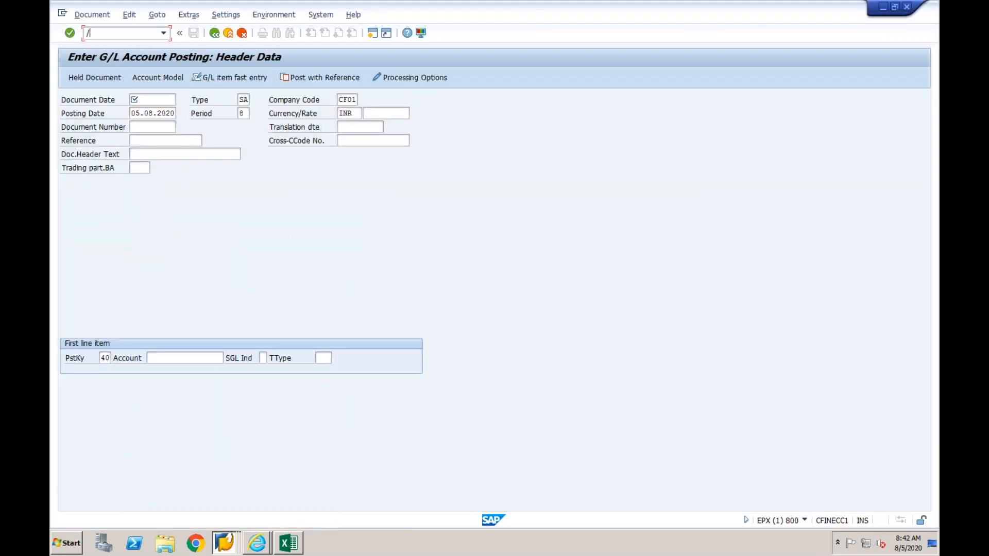
{"action": "type", "text": "nfb03"}
{"action": "key", "text": "Return"}
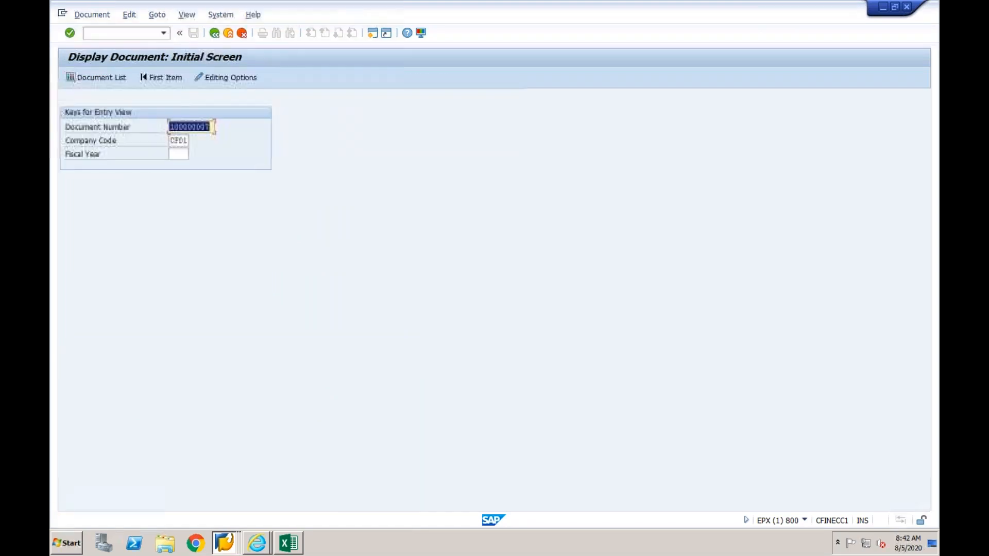
{"action": "key", "text": "Return"}
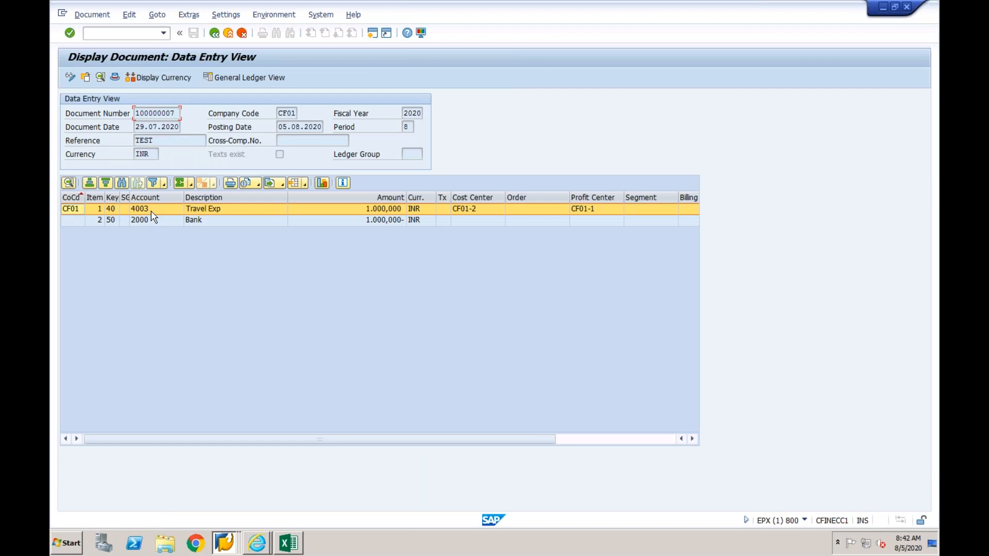
Place the source document 100000007 window beside the Central Finance document 100000005 and compare their header and line items
{"action": "left_click", "coordinate": [894, 8]}
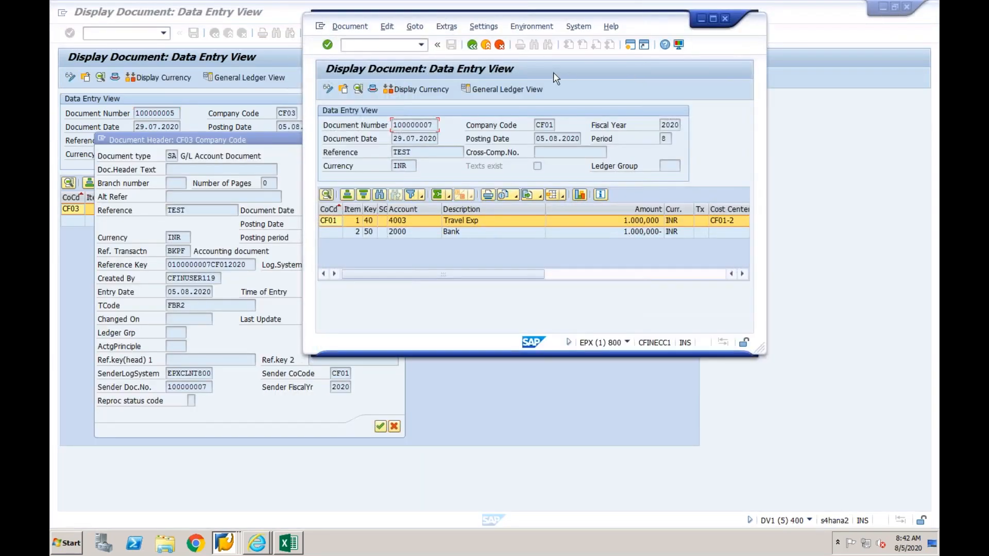
{"action": "left_click", "coordinate": [278, 137]}
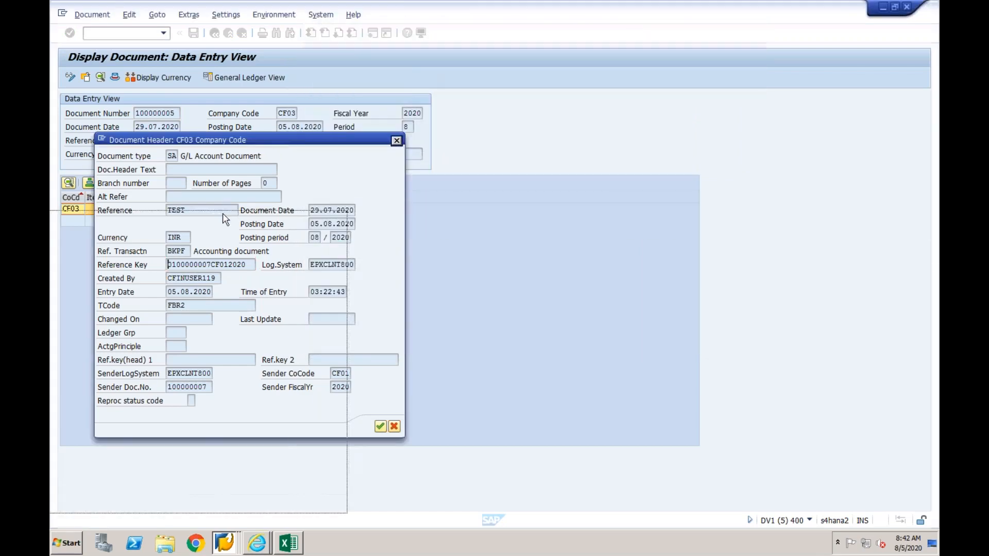
{"action": "left_click", "coordinate": [340, 215]}
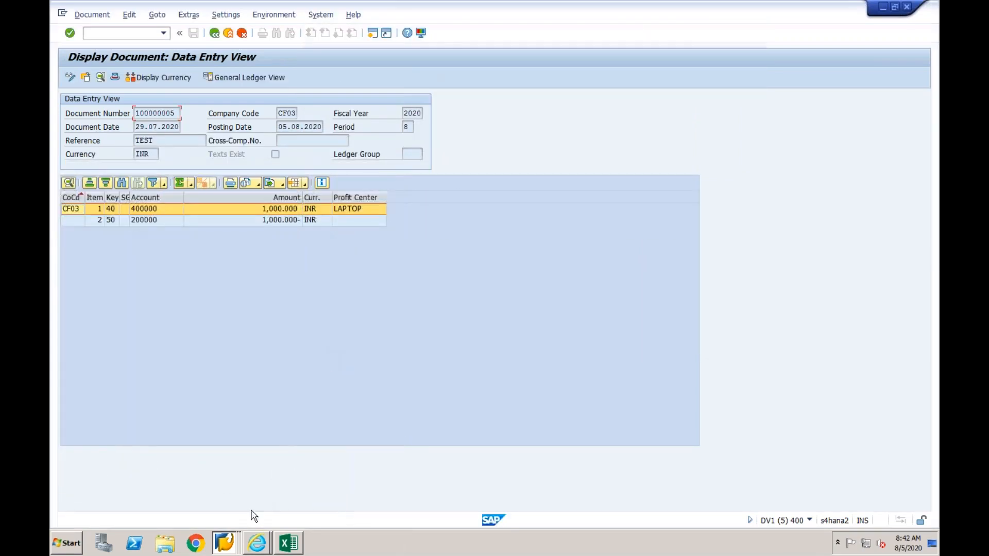
{"action": "left_click", "coordinate": [233, 533]}
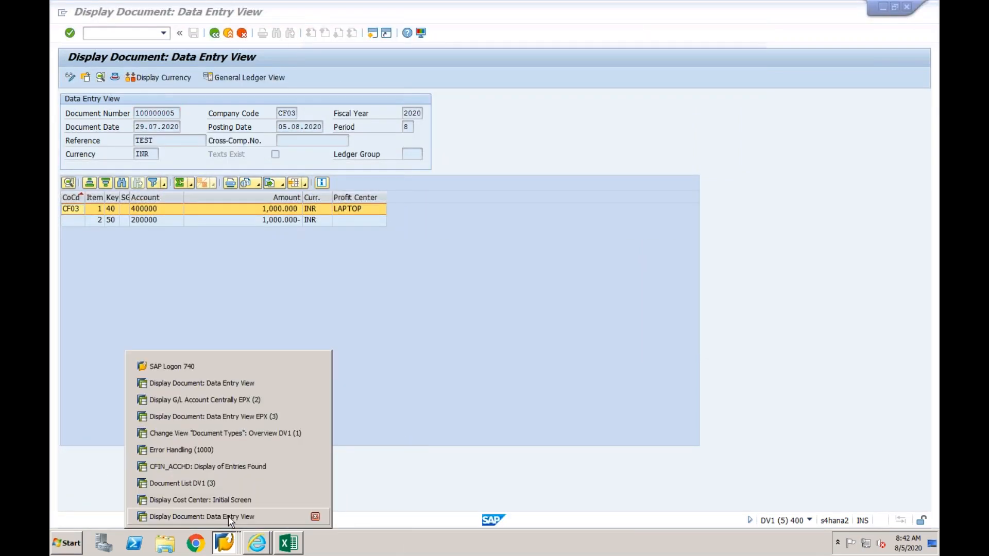
{"action": "left_click", "coordinate": [228, 516]}
{"action": "left_click", "coordinate": [225, 546]}
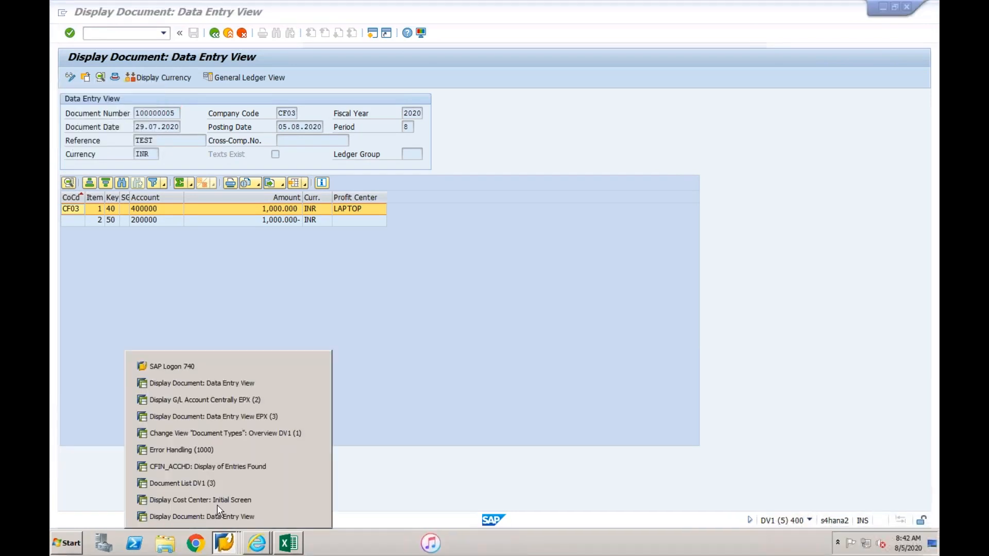
{"action": "left_click", "coordinate": [225, 386]}
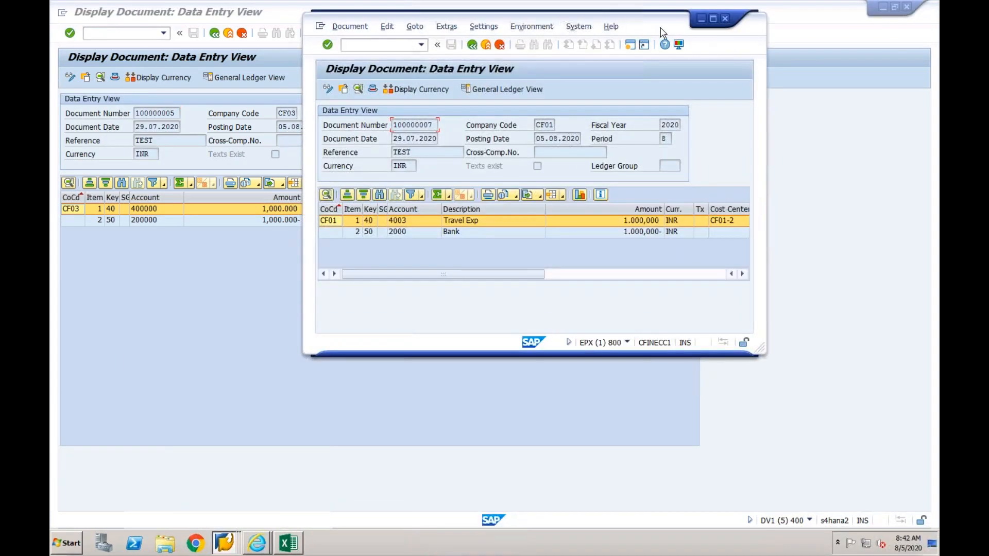
{"action": "left_click_drag", "start_coordinate": [679, 20], "coordinate": [827, 123]}
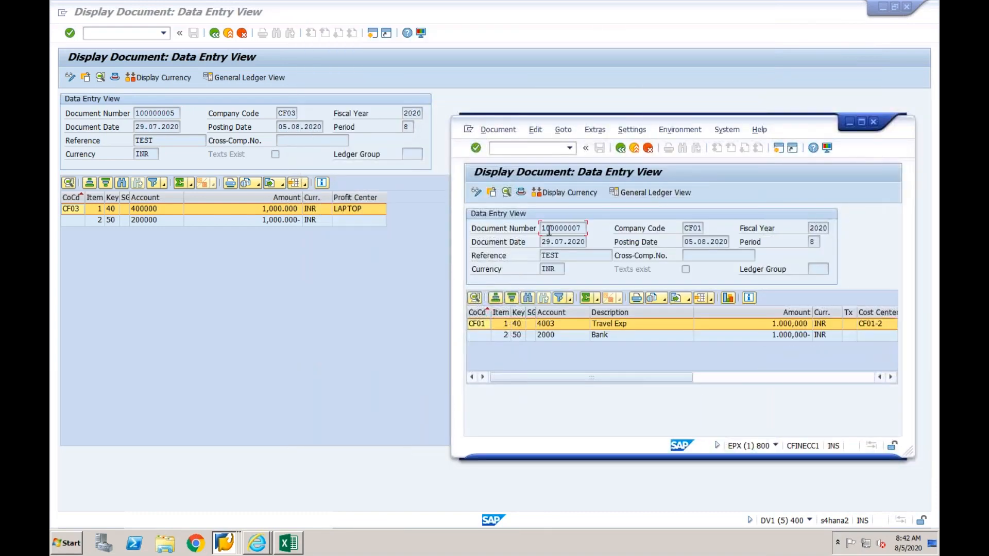
{"action": "left_click", "coordinate": [693, 228]}
Reverse source document 100000007 of company code CF01, fiscal year 2020, with transaction FB08 and reversal reason 01
{"action": "left_click", "coordinate": [862, 122]}
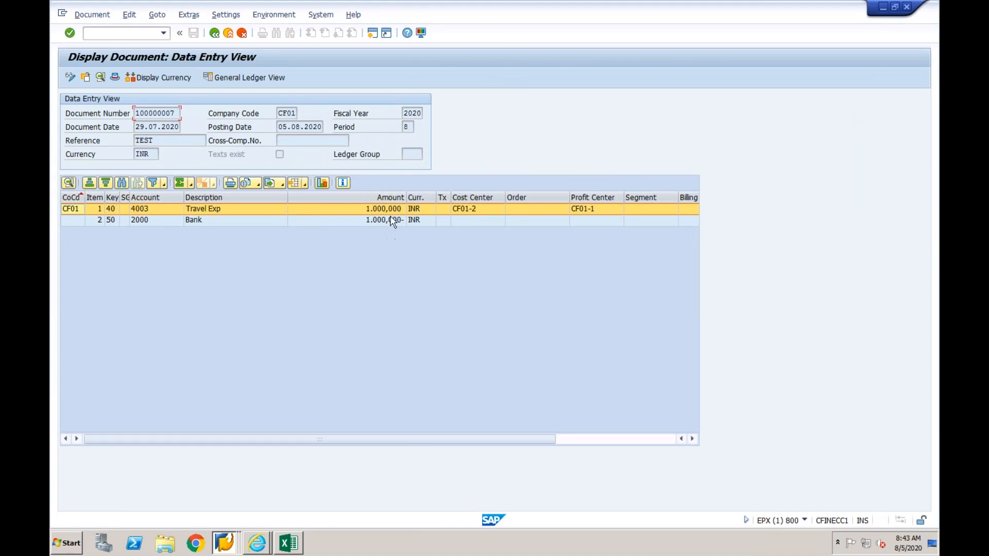
{"action": "left_click", "coordinate": [381, 198]}
{"action": "left_click", "coordinate": [130, 33]}
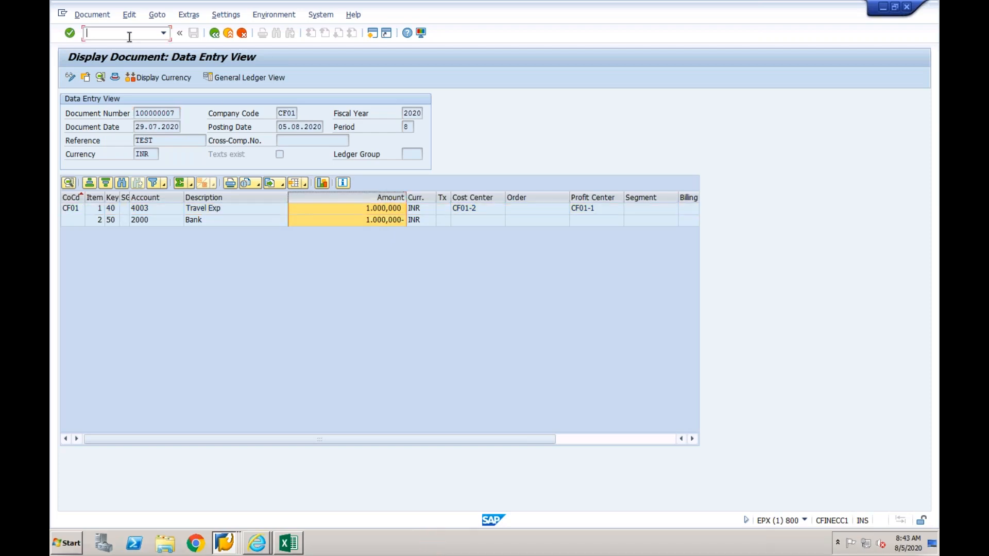
{"action": "type", "text": "/nfb08"}
{"action": "key", "text": "Return"}
{"action": "type", "text": "100000007"}
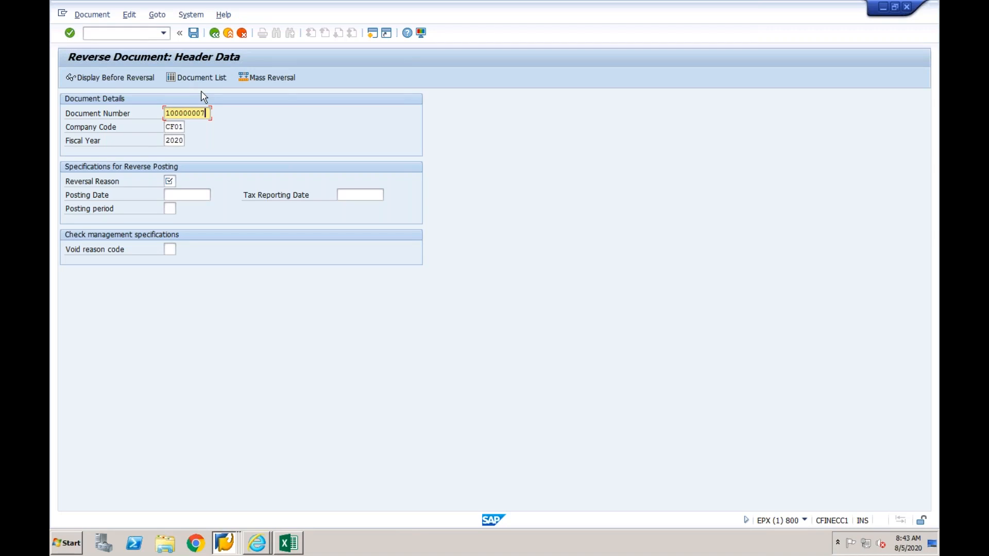
{"action": "left_click", "coordinate": [169, 181]}
{"action": "left_click", "coordinate": [180, 182]}
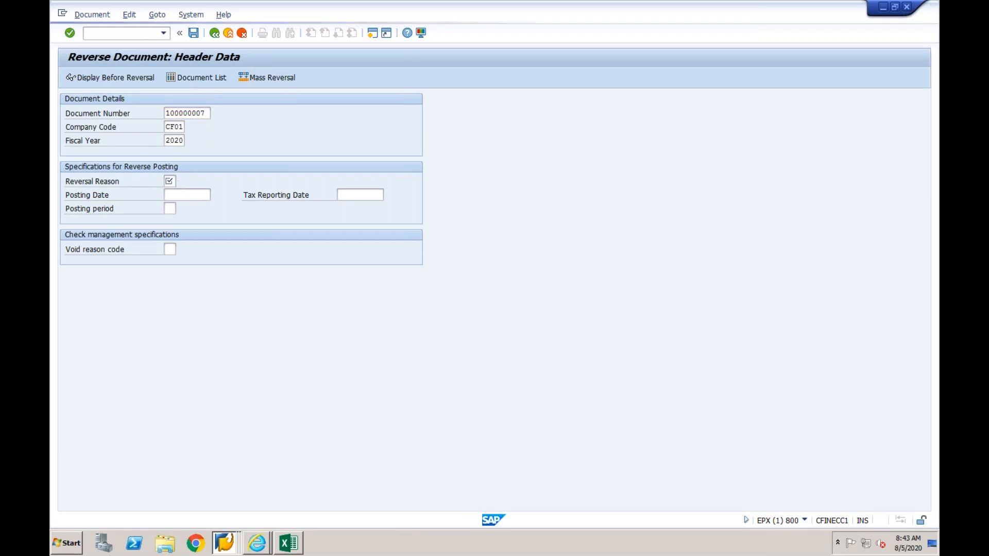
{"action": "double_click", "coordinate": [226, 251]}
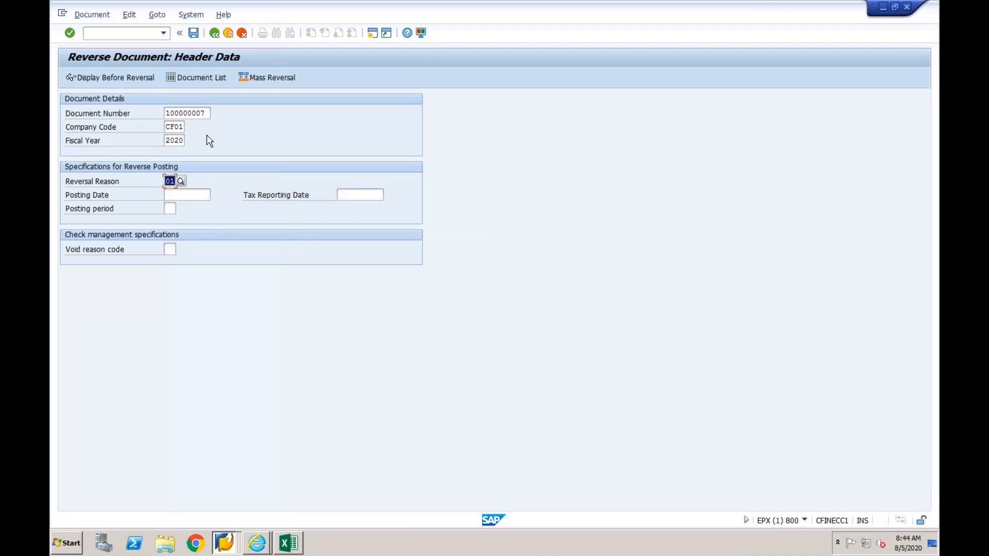
{"action": "left_click", "coordinate": [193, 34]}
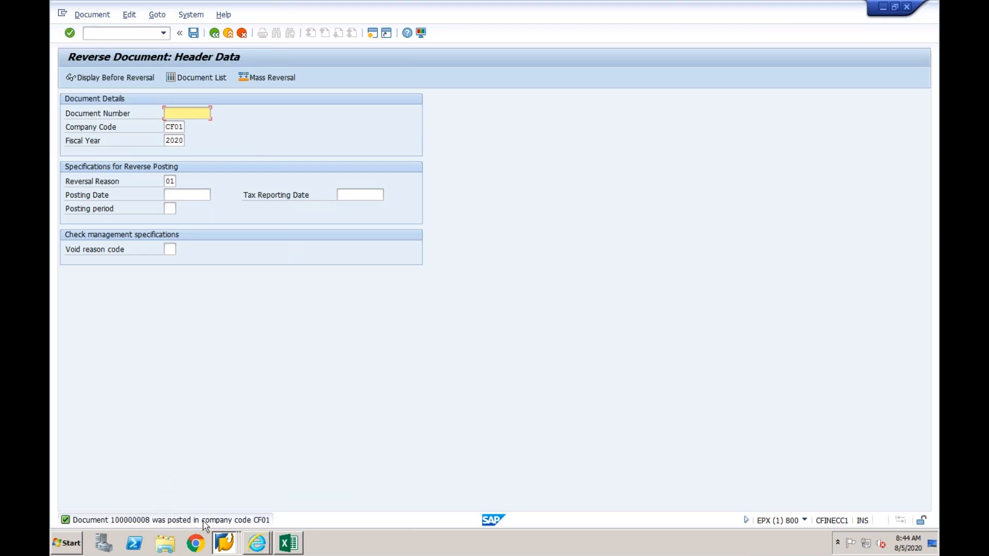
Switch to the Central Finance Error Handling session, refresh the data messages and show the log of the newest accounting document message
{"action": "left_click", "coordinate": [221, 542]}
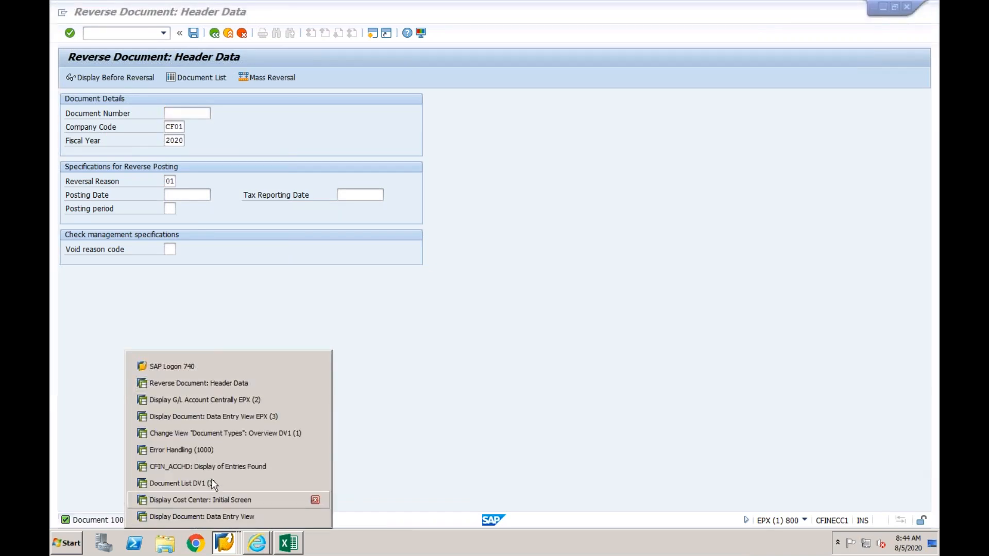
{"action": "left_click", "coordinate": [222, 451]}
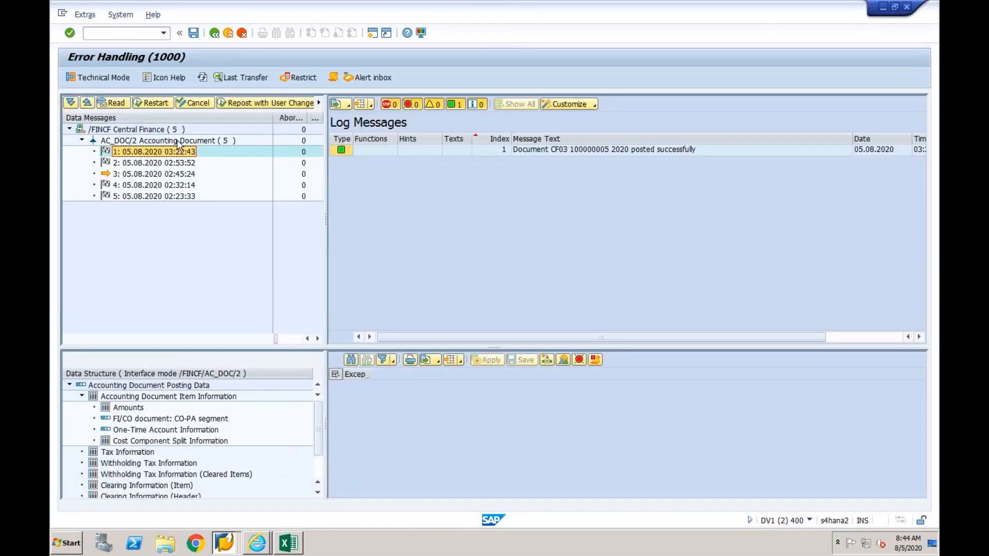
{"action": "left_click", "coordinate": [202, 78]}
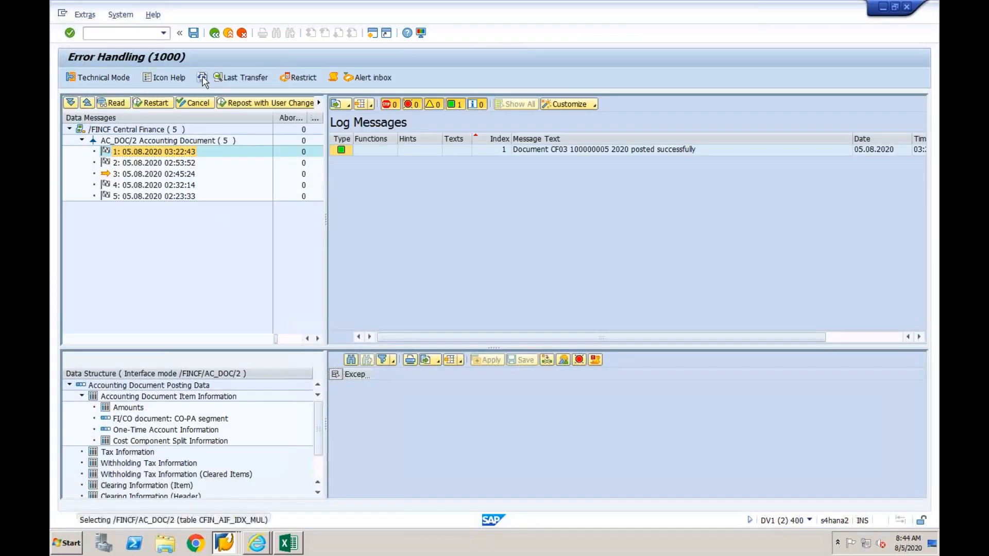
{"action": "left_click", "coordinate": [82, 141]}
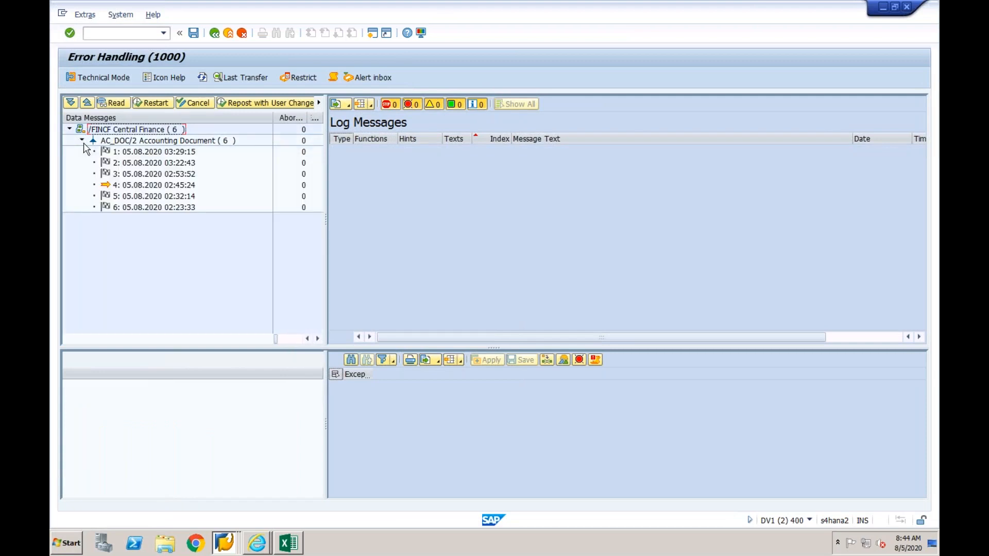
{"action": "left_click", "coordinate": [137, 152]}
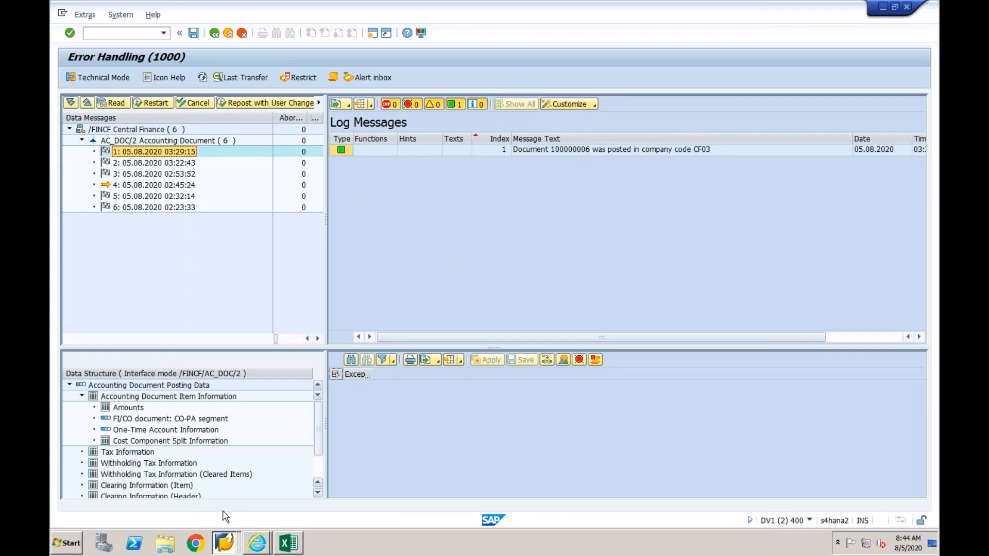
Switch to the session displaying Central Finance document 100000005, return to the selection screen and rerun the document list for company code CF03
{"action": "left_click", "coordinate": [228, 541]}
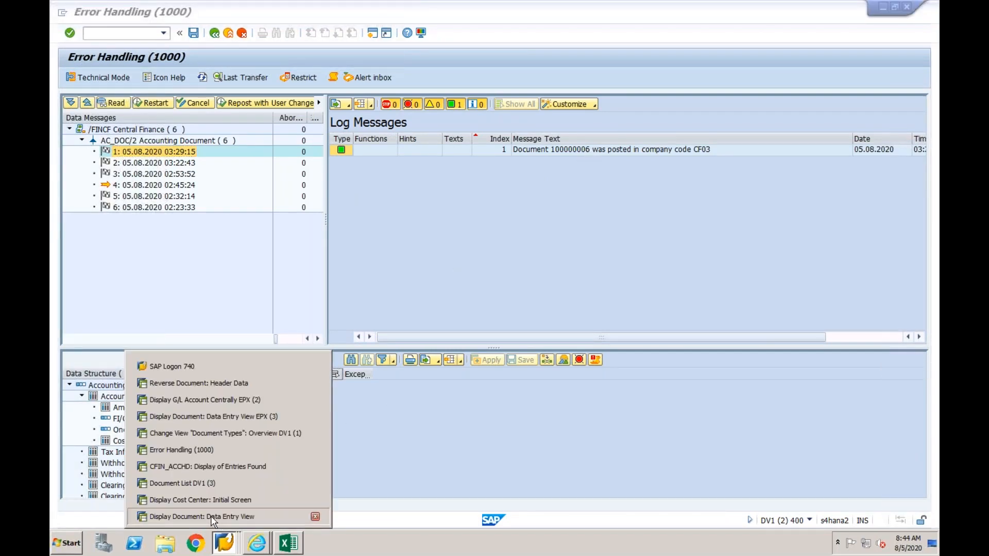
{"action": "left_click", "coordinate": [222, 516]}
{"action": "key", "text": "F5"}
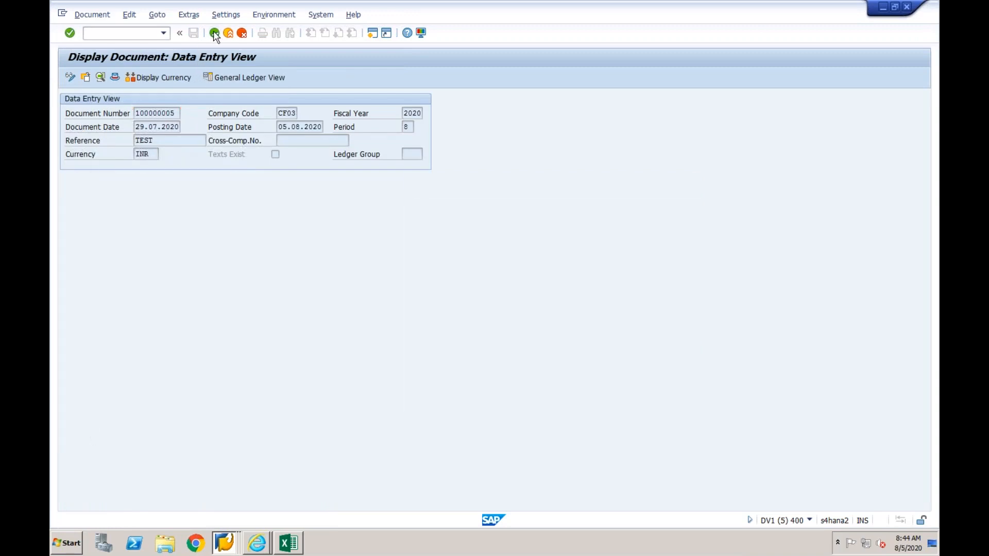
{"action": "left_click", "coordinate": [398, 139]}
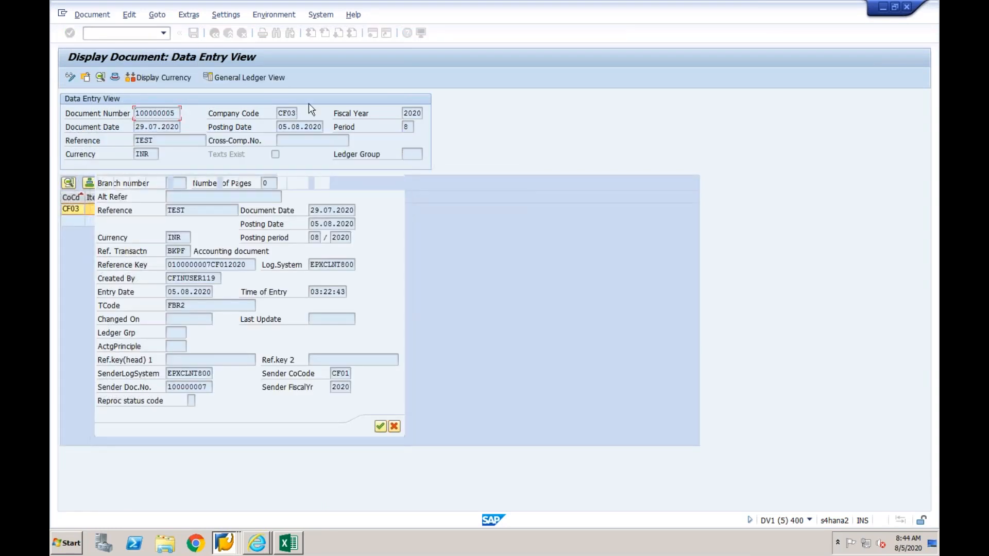
{"action": "left_click", "coordinate": [215, 33]}
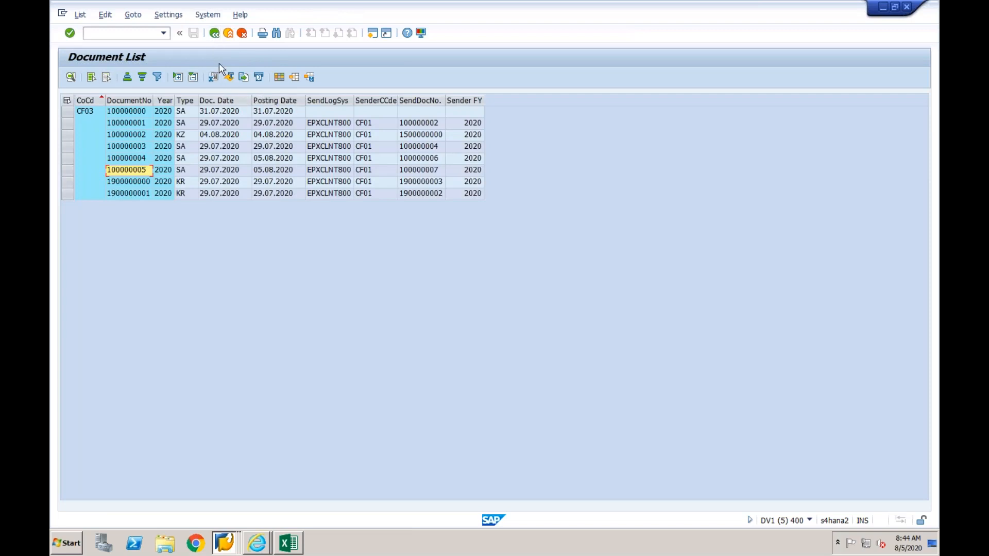
{"action": "left_click", "coordinate": [215, 35]}
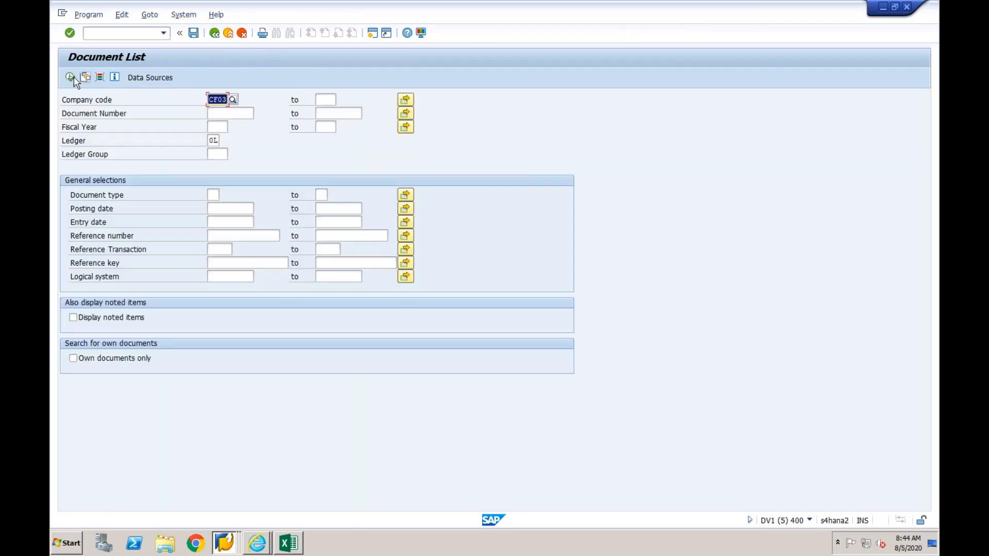
{"action": "left_click", "coordinate": [71, 78]}
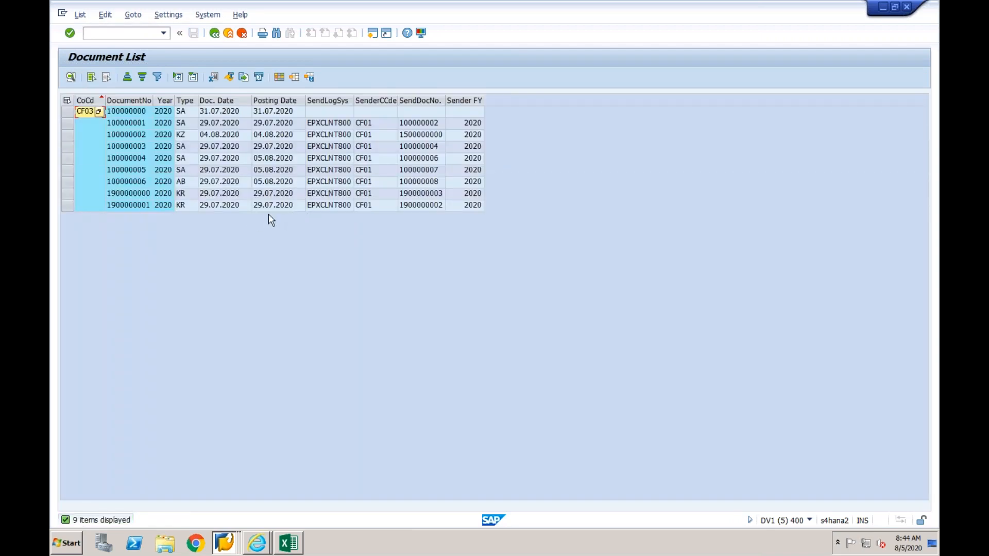
Open document 100000006 from the list, examine the reversed document reference in its header, and return to the list
{"action": "left_click", "coordinate": [137, 181]}
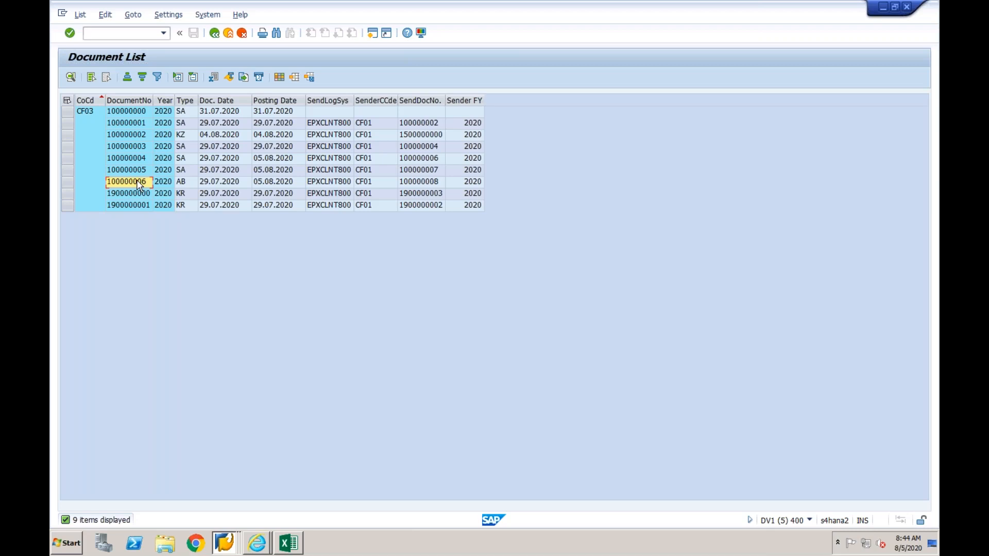
{"action": "double_click", "coordinate": [139, 184]}
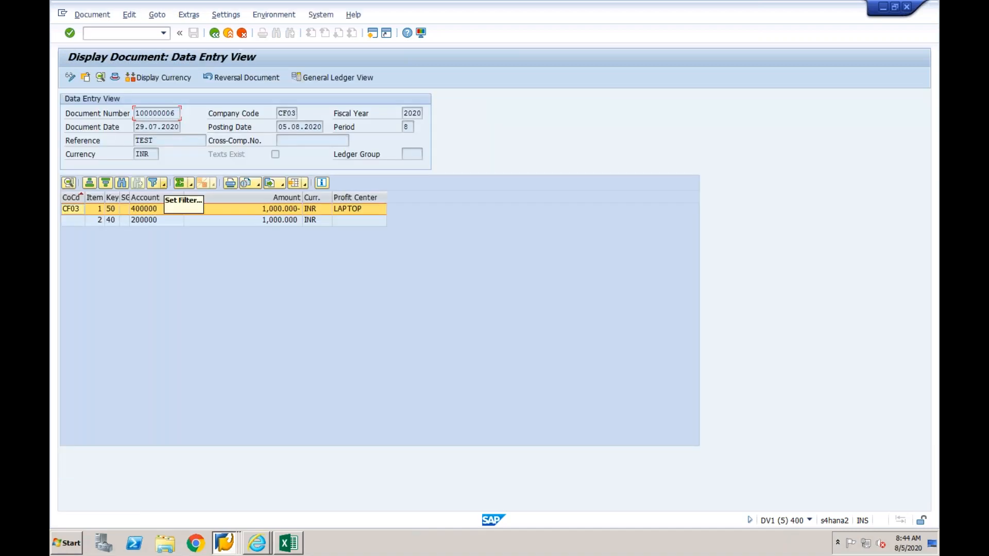
{"action": "left_click", "coordinate": [114, 77]}
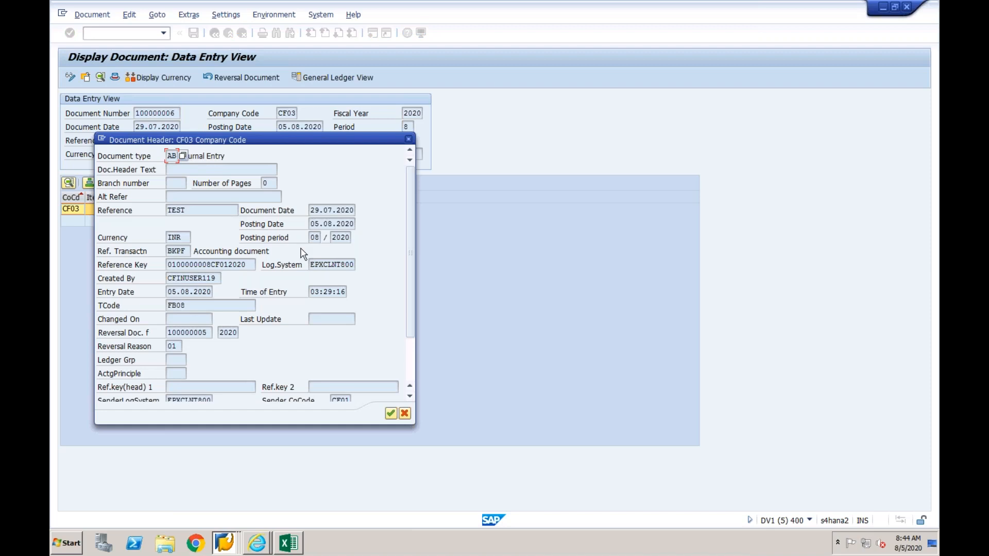
{"action": "left_click_drag", "start_coordinate": [210, 332], "coordinate": [163, 331]}
{"action": "left_click", "coordinate": [407, 140]}
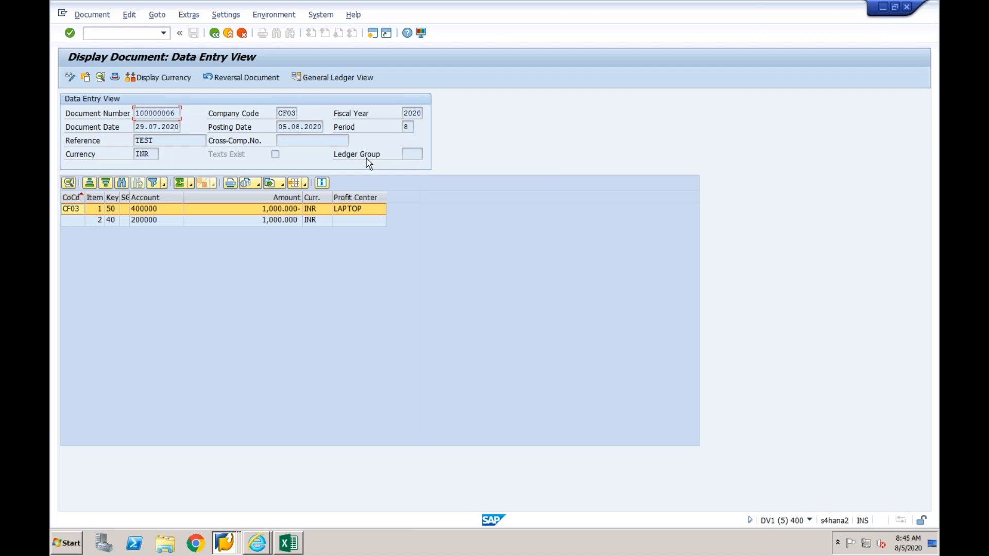
{"action": "left_click", "coordinate": [214, 33]}
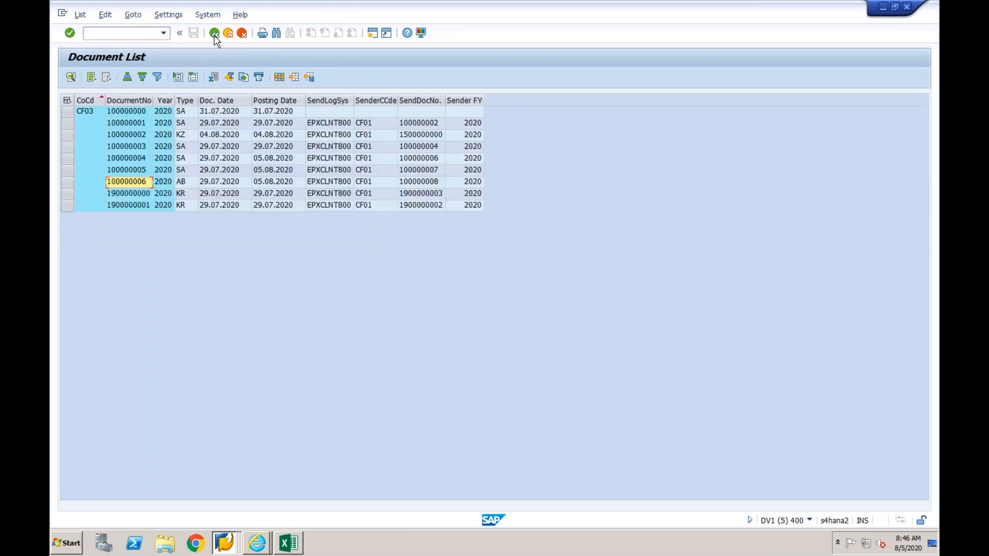
Try to reverse replicated Central Finance document 100000001 of company code CF03, fiscal year 2020, with transaction FB08 and reversal reason 01
{"action": "left_click", "coordinate": [138, 135]}
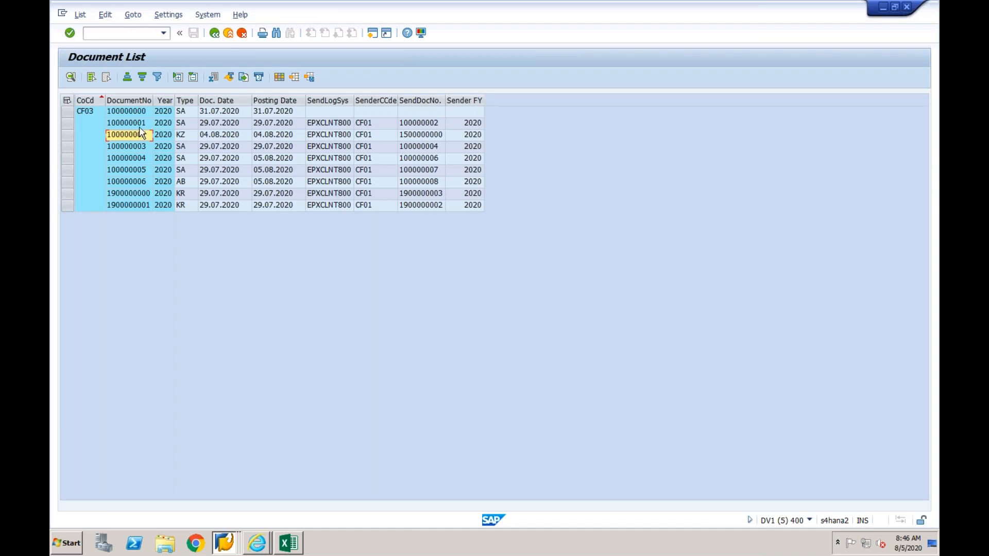
{"action": "left_click", "coordinate": [140, 124]}
{"action": "left_click", "coordinate": [140, 125]}
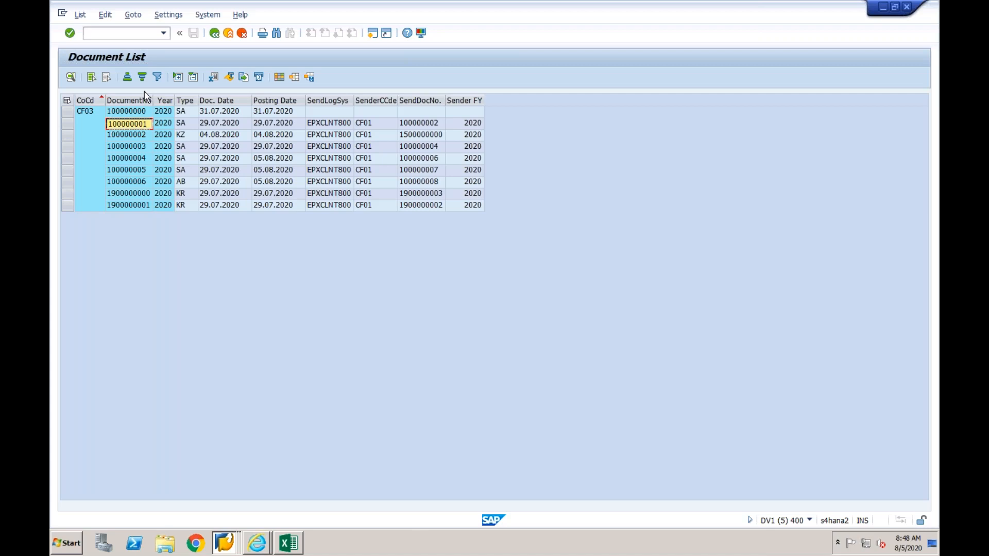
{"action": "left_click", "coordinate": [140, 35]}
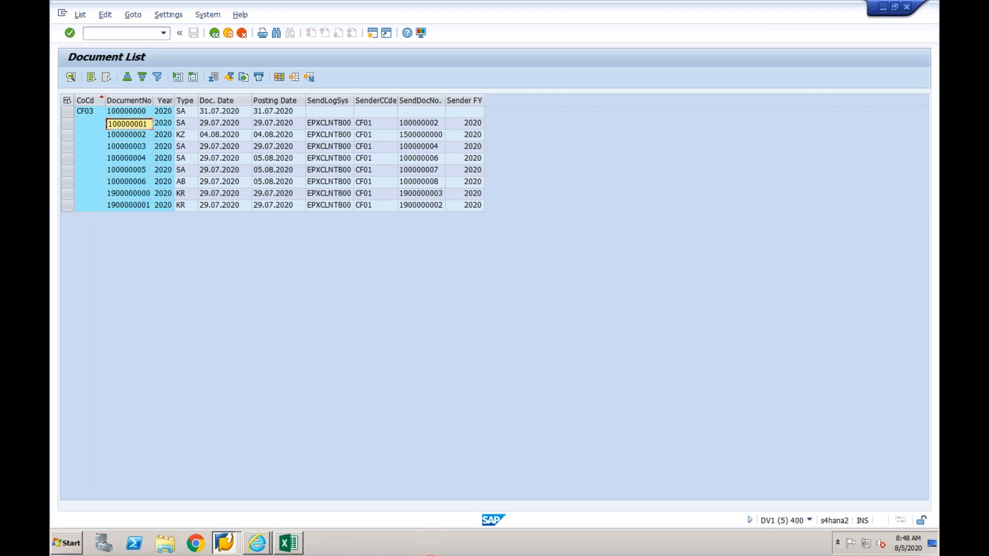
{"action": "type", "text": "/nfb08"}
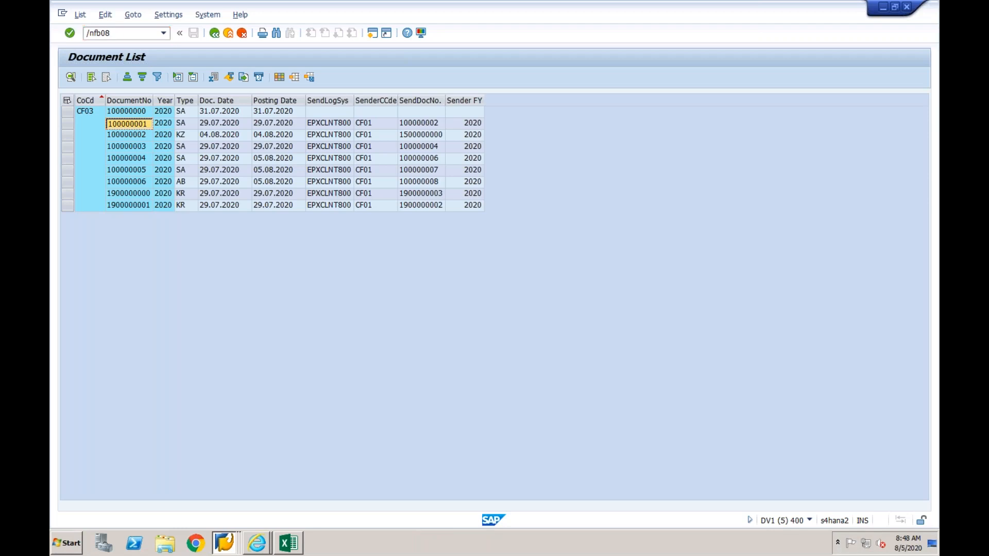
{"action": "key", "text": "Return"}
{"action": "type", "text": "100000001"}
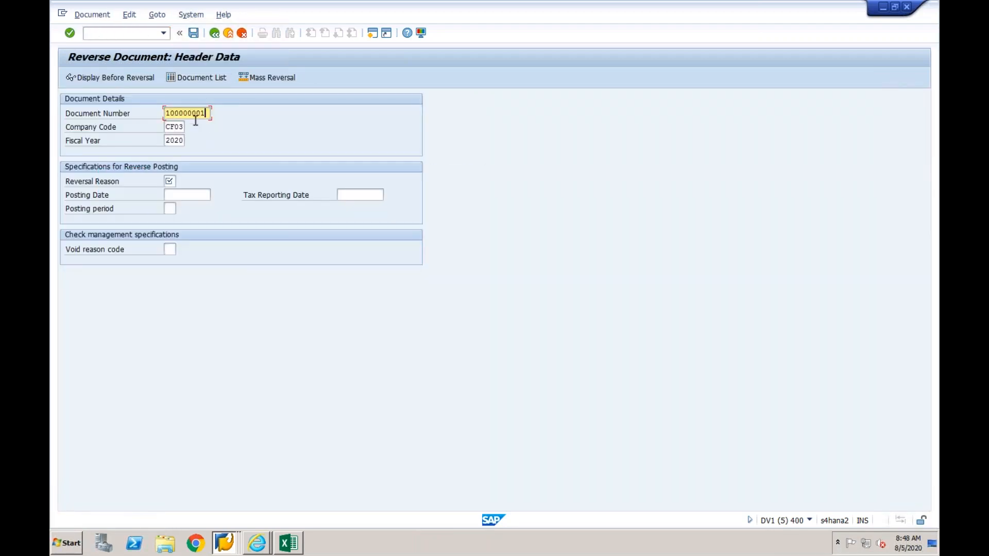
{"action": "left_click", "coordinate": [174, 180]}
{"action": "type", "text": "01"}
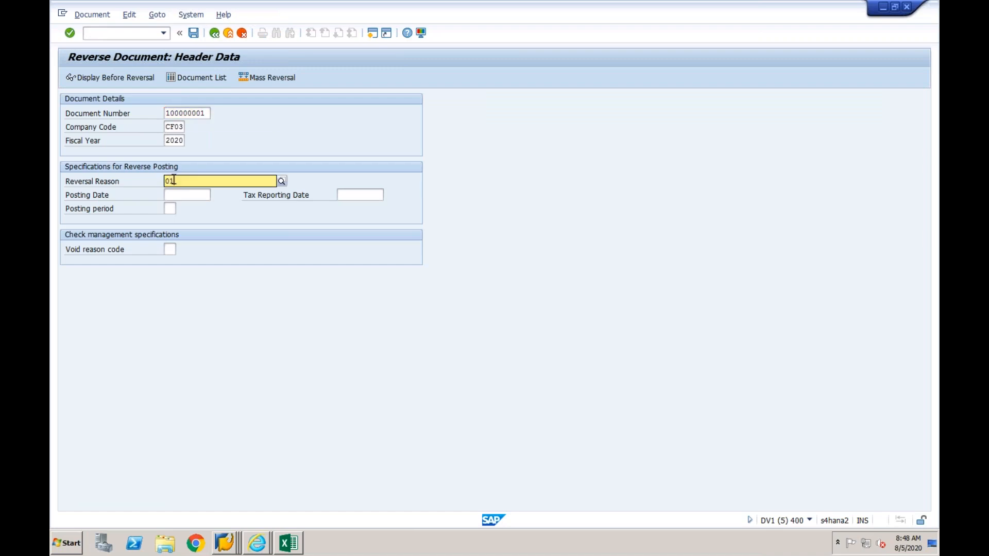
{"action": "left_click", "coordinate": [194, 36]}
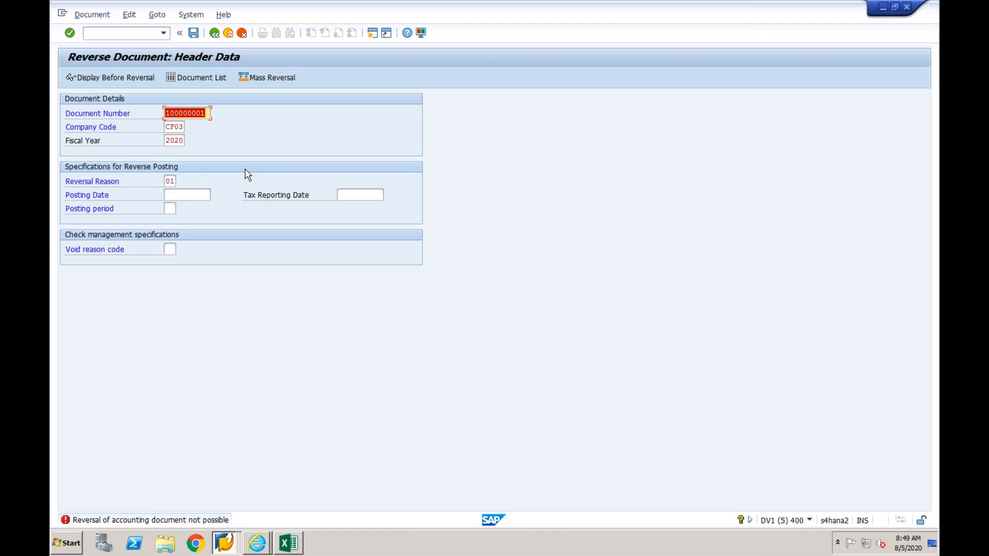
Open the long text of the reversal error message, examine its diagnosis and recommended procedure, and close it
{"action": "double_click", "coordinate": [192, 521]}
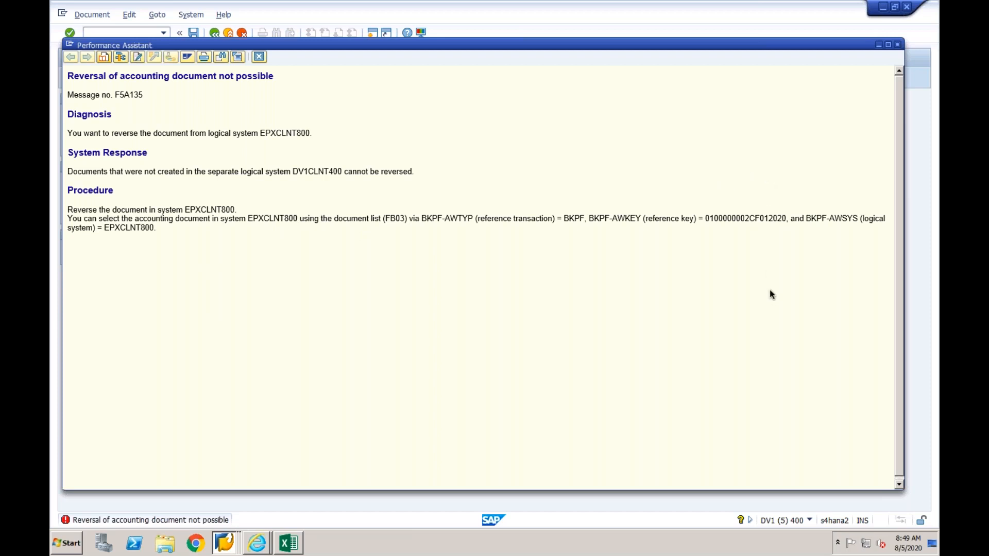
{"action": "left_click_drag", "start_coordinate": [155, 228], "coordinate": [69, 210]}
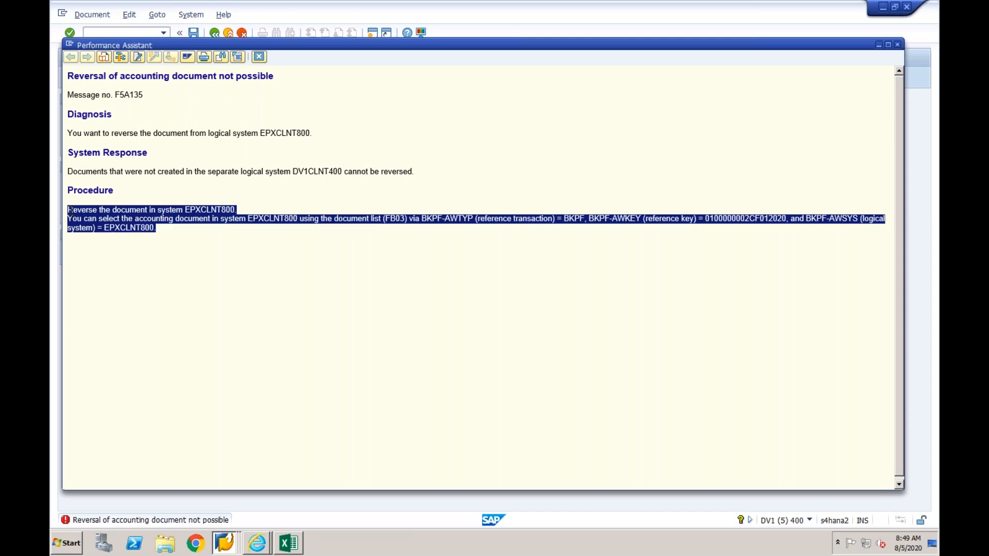
{"action": "left_click", "coordinate": [278, 129]}
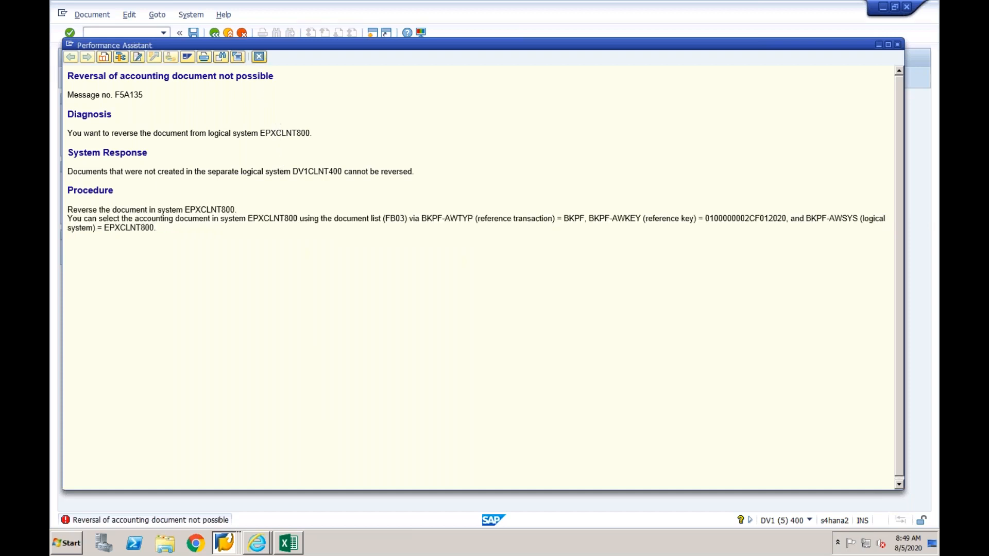
{"action": "left_click", "coordinate": [258, 55]}
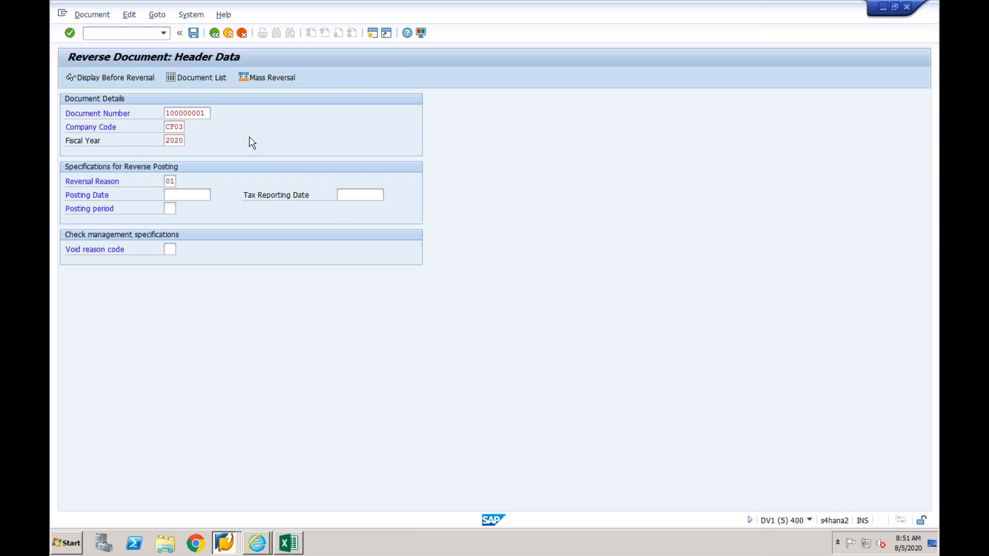
{"action": "left_click", "coordinate": [174, 181]}
Switch to the Central Finance Error Handling session and select accounting document message 4, dated 05.08.2020 02:45:24
{"action": "left_click", "coordinate": [224, 541]}
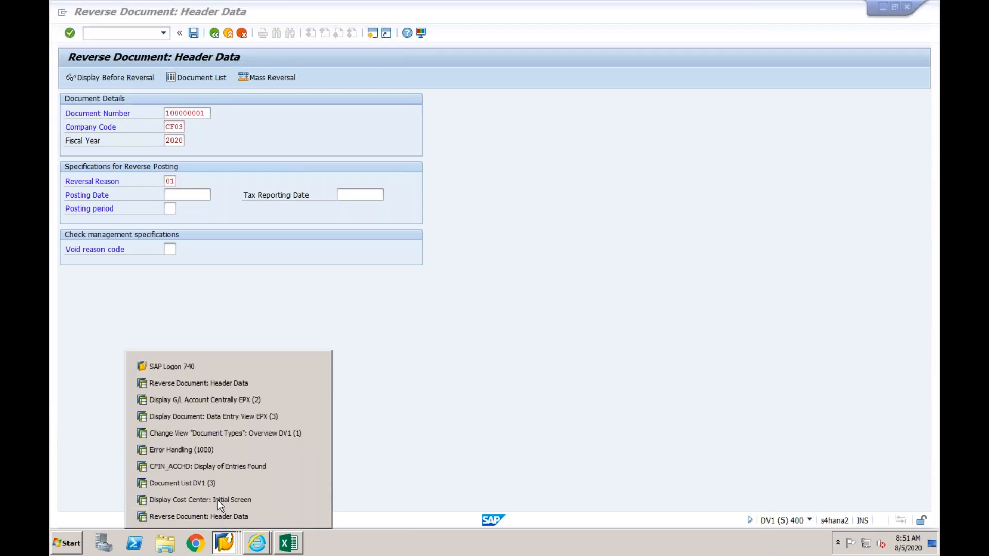
{"action": "left_click", "coordinate": [217, 454]}
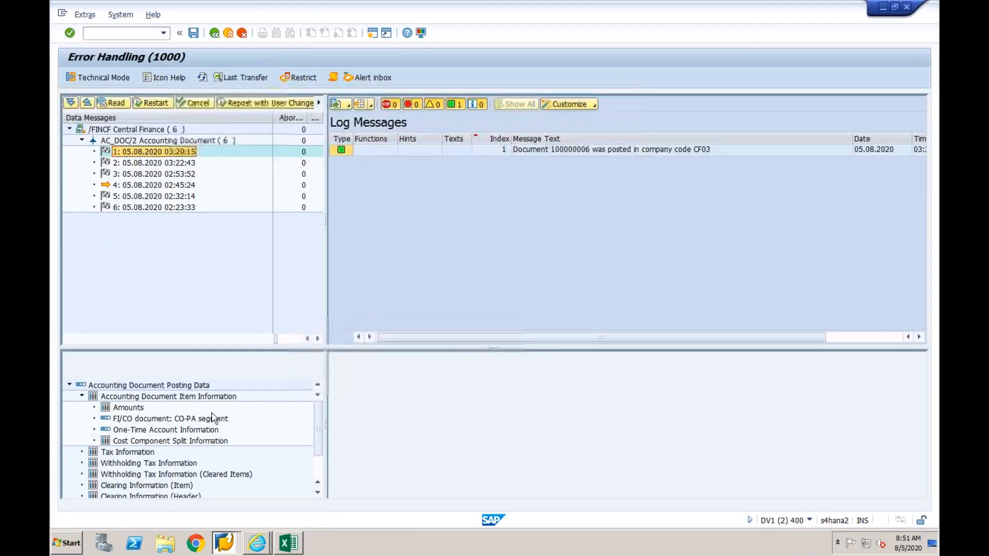
{"action": "left_click", "coordinate": [135, 186]}
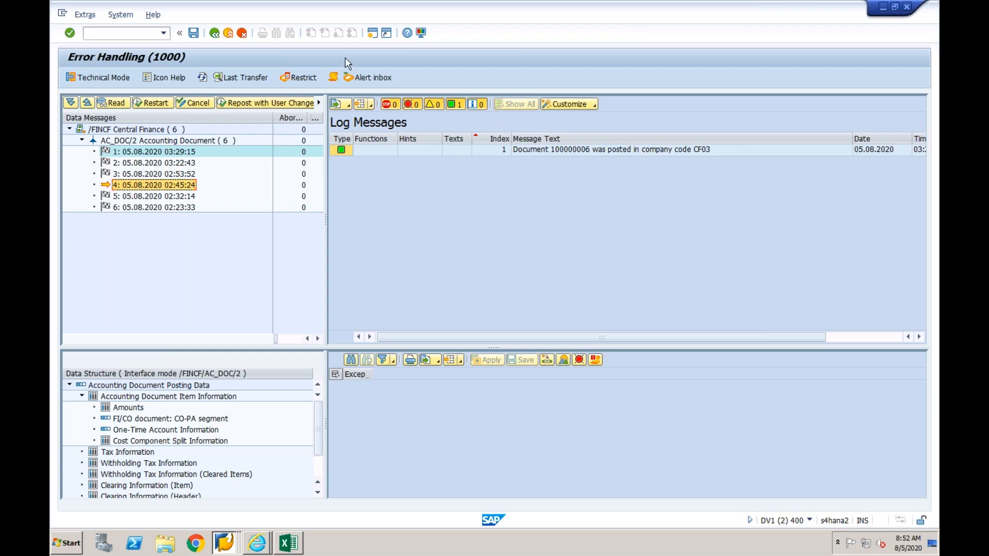
{"action": "left_click", "coordinate": [372, 33]}
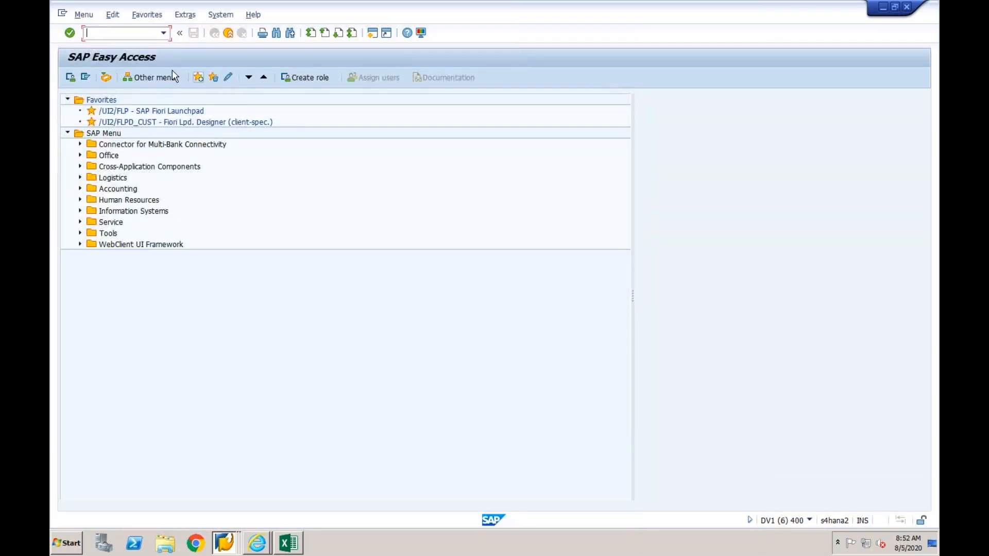
{"action": "type", "text": "fbkp"}
{"action": "key", "text": "Return"}
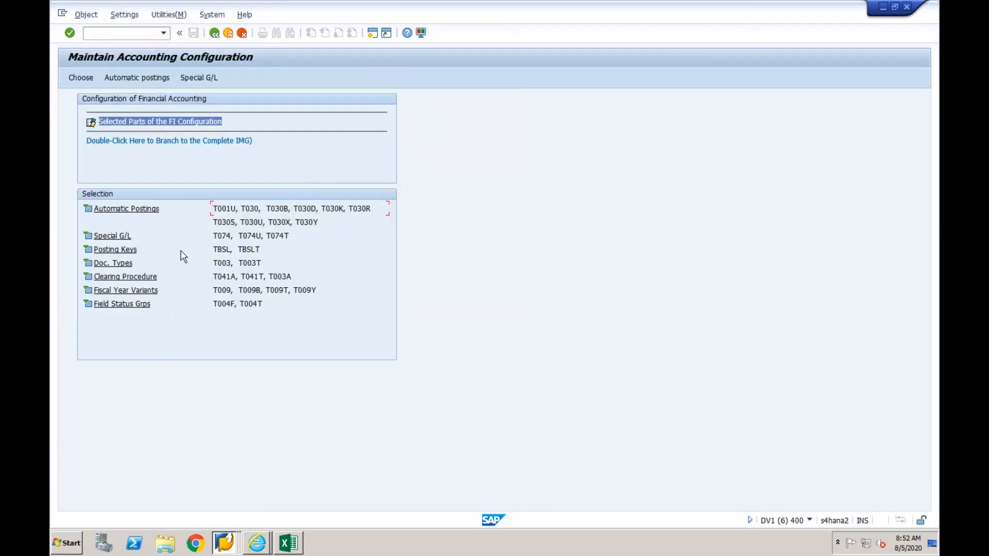
{"action": "left_click", "coordinate": [124, 264]}
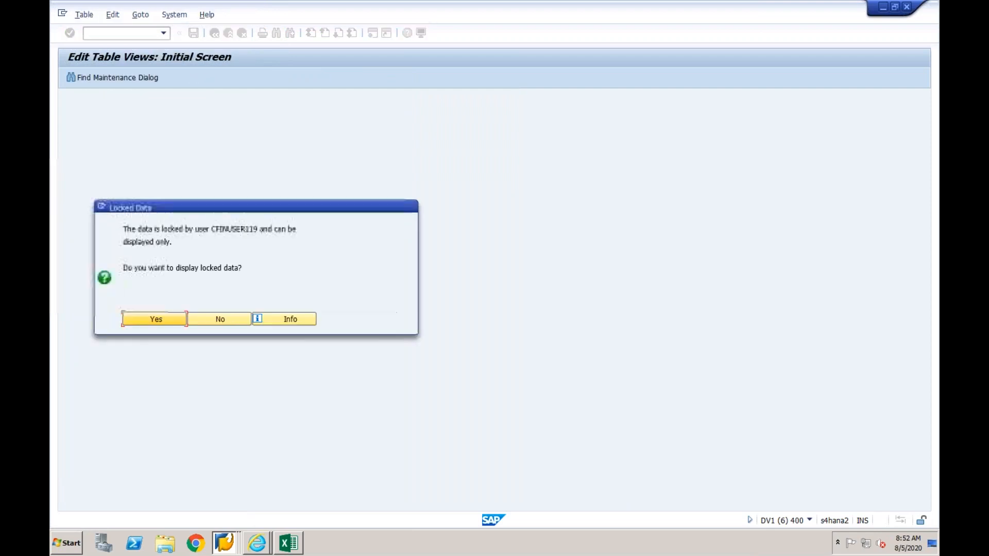
{"action": "left_click", "coordinate": [223, 321]}
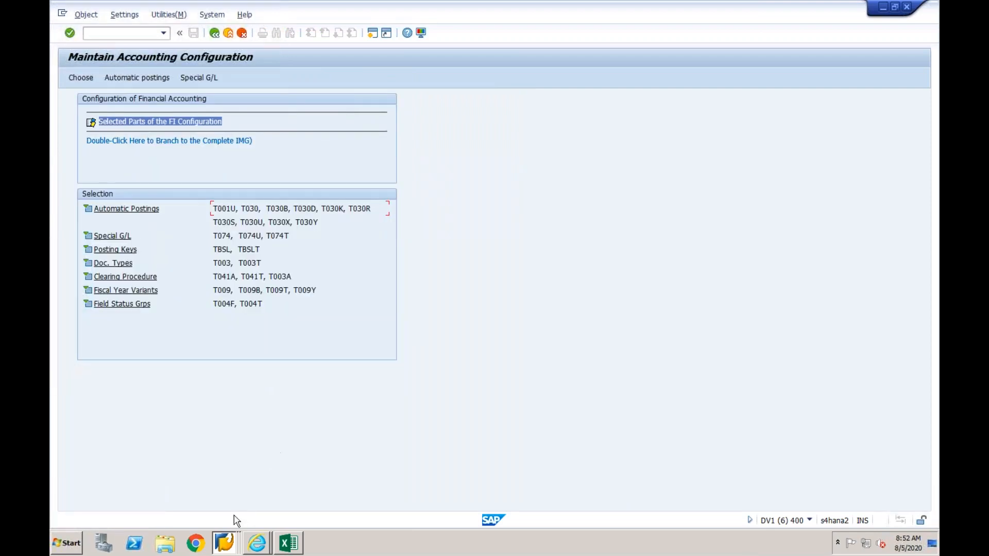
Switch to the Document Types maintenance session, copy document type SA as new type S1 and save it
{"action": "mouse_move", "coordinate": [224, 542]}
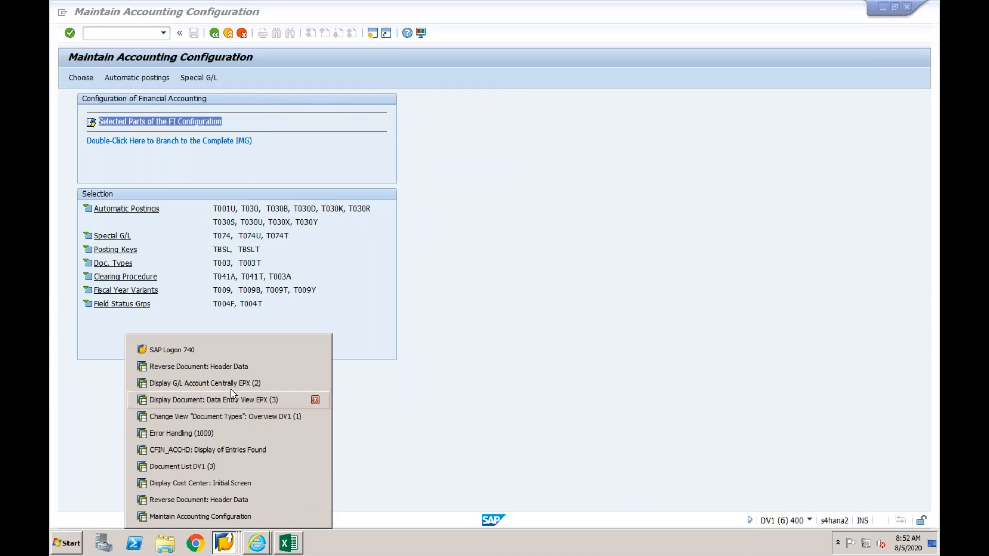
{"action": "left_click", "coordinate": [227, 415]}
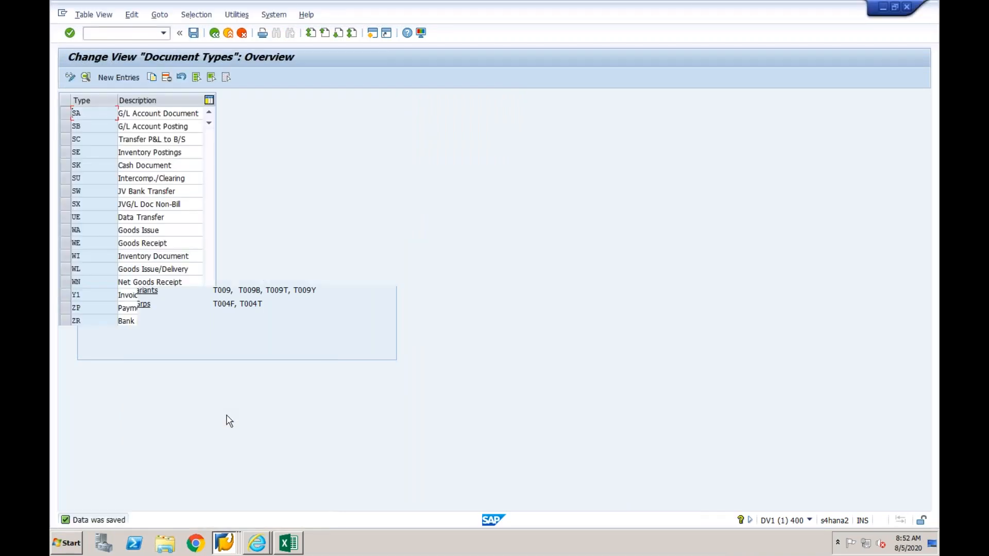
{"action": "left_click", "coordinate": [65, 113]}
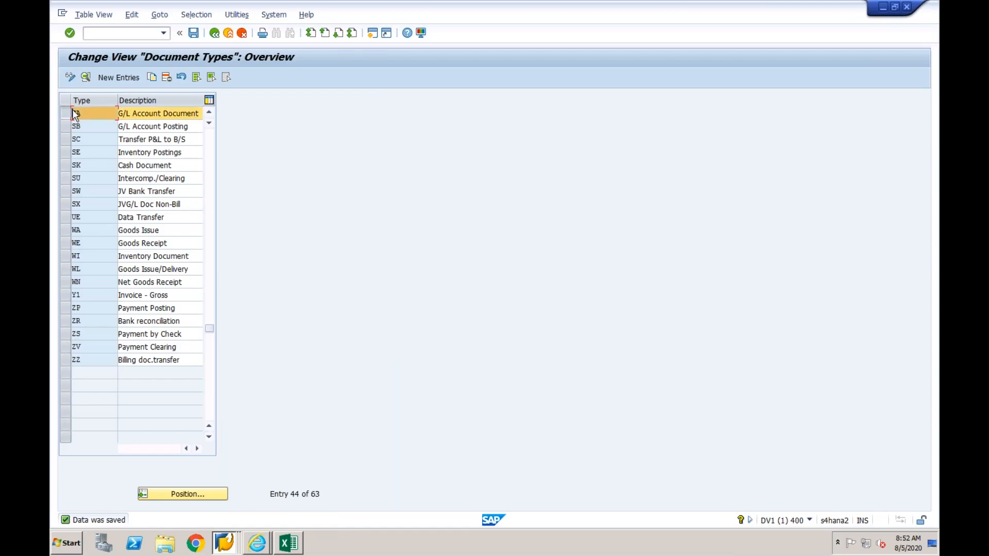
{"action": "left_click", "coordinate": [152, 78]}
{"action": "type", "text": "S1"}
{"action": "key", "text": "Return"}
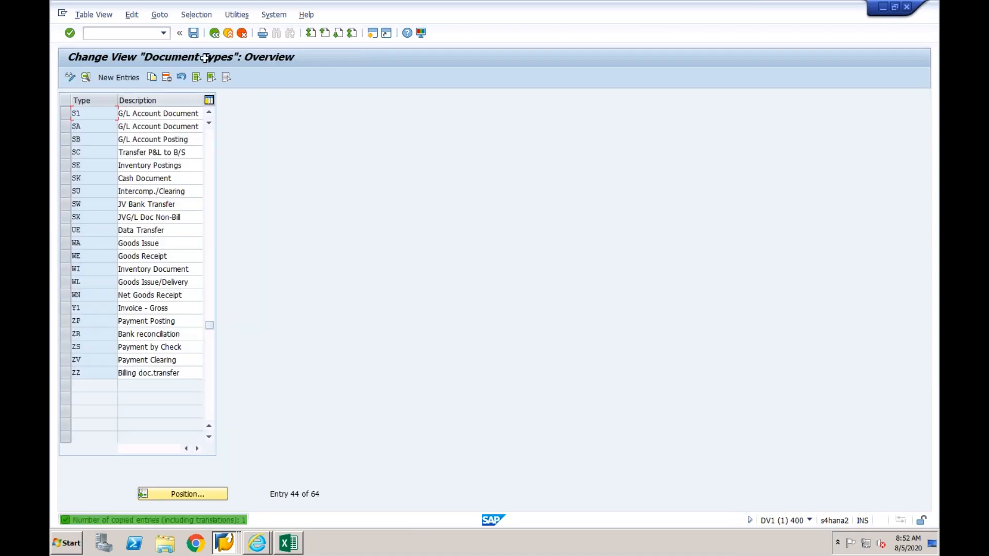
{"action": "left_click", "coordinate": [193, 33]}
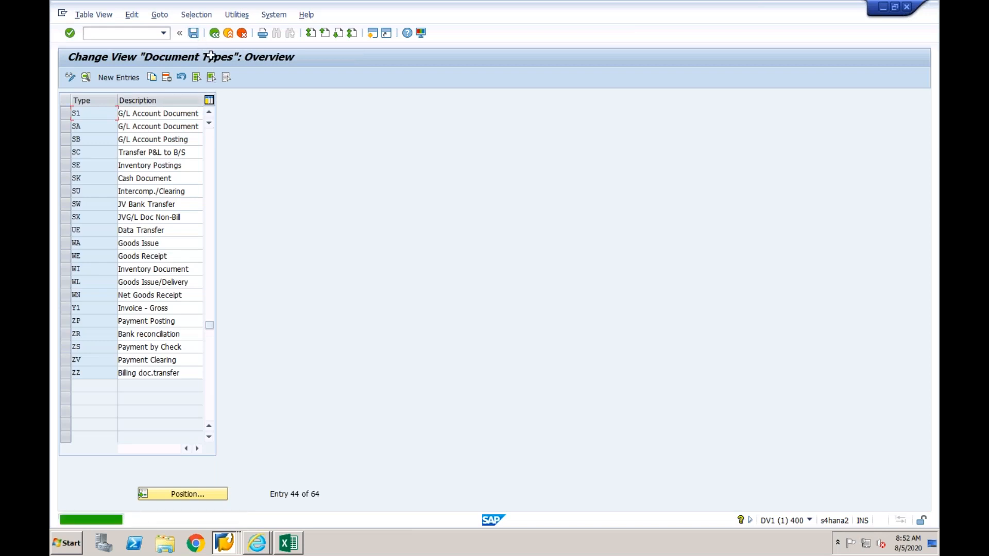
Leave the document types view and use SPRO to open Classify Document Types for Document Splitting under General Ledger Accounting business transactions
{"action": "left_click", "coordinate": [215, 35]}
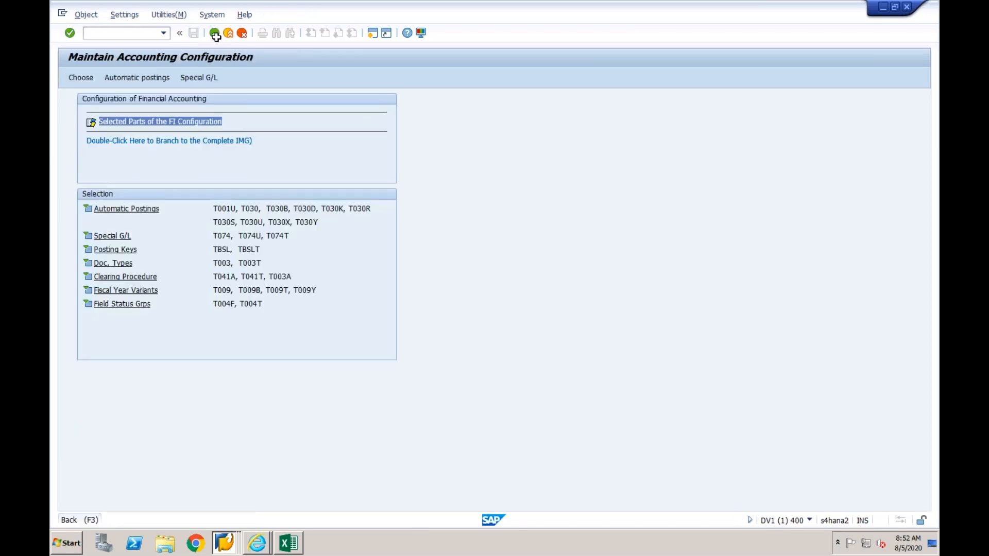
{"action": "left_click", "coordinate": [215, 35]}
{"action": "type", "text": "spro"}
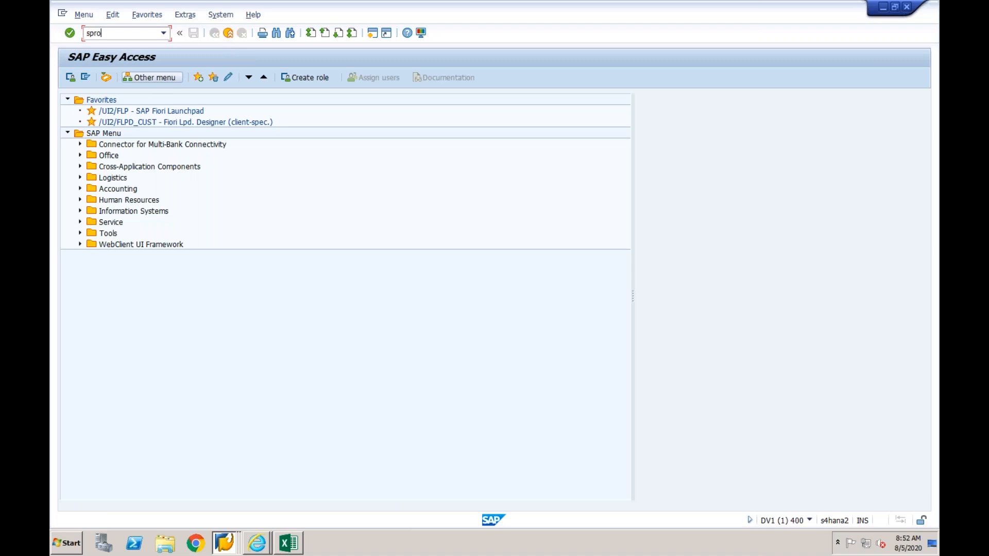
{"action": "key", "text": "Return"}
{"action": "left_click", "coordinate": [106, 79]}
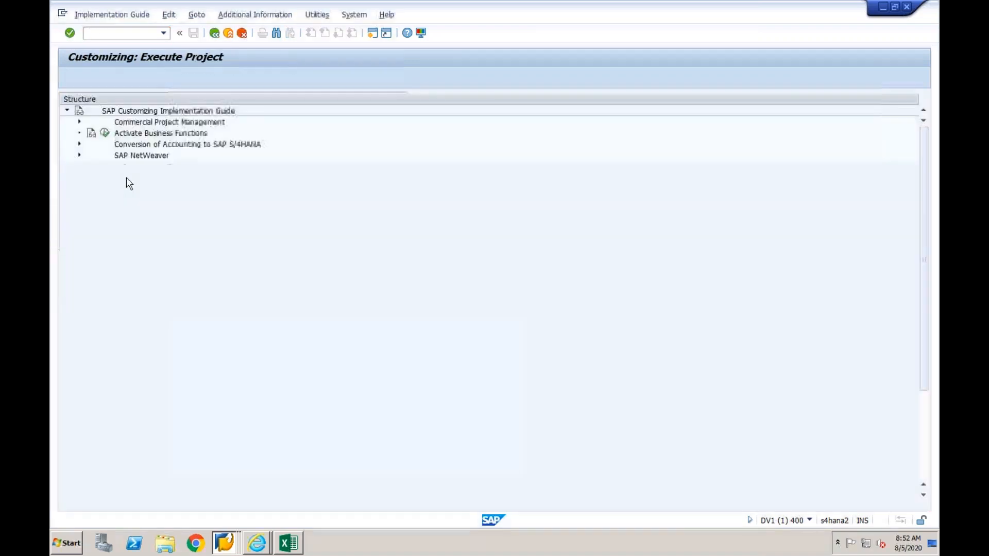
{"action": "left_click", "coordinate": [80, 211]}
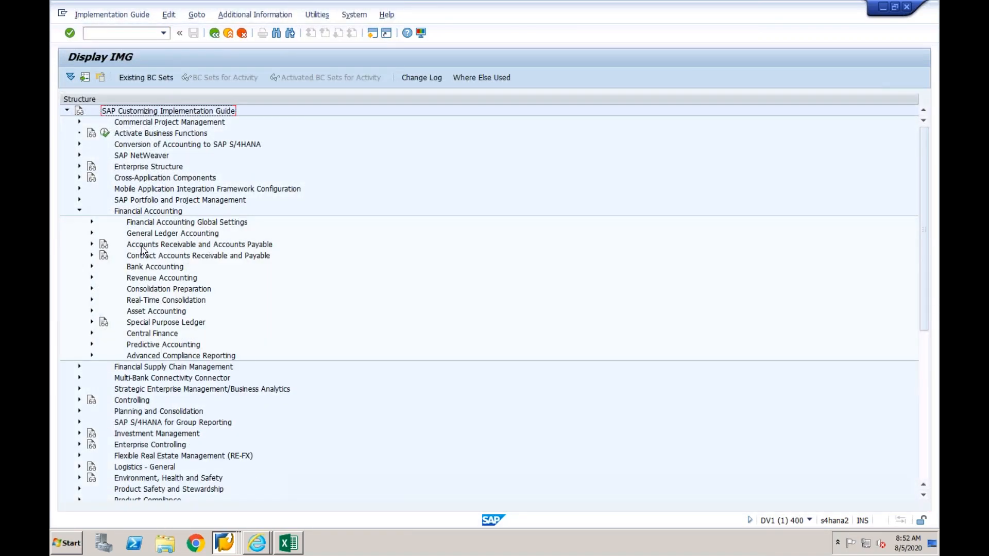
{"action": "left_click", "coordinate": [91, 234]}
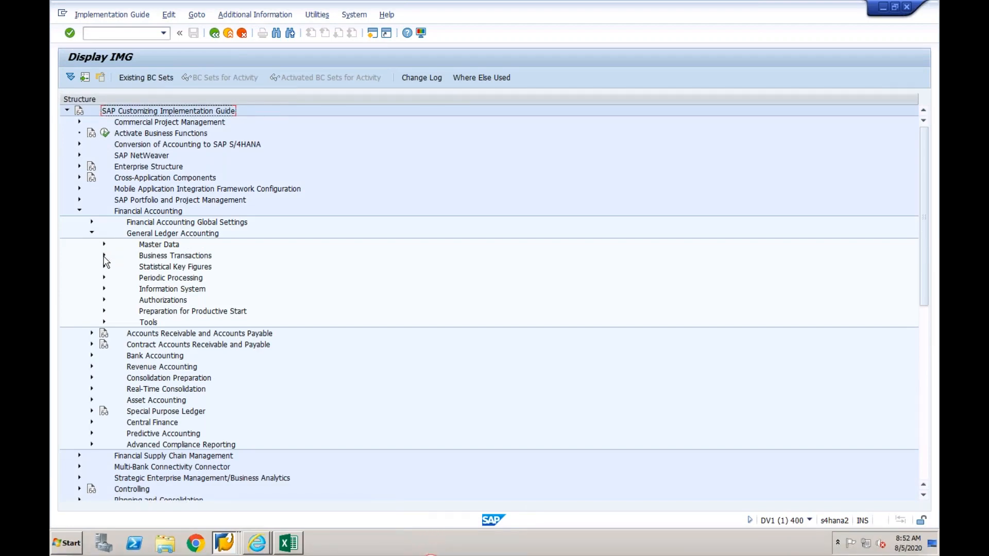
{"action": "left_click", "coordinate": [104, 256]}
{"action": "left_click", "coordinate": [116, 278]}
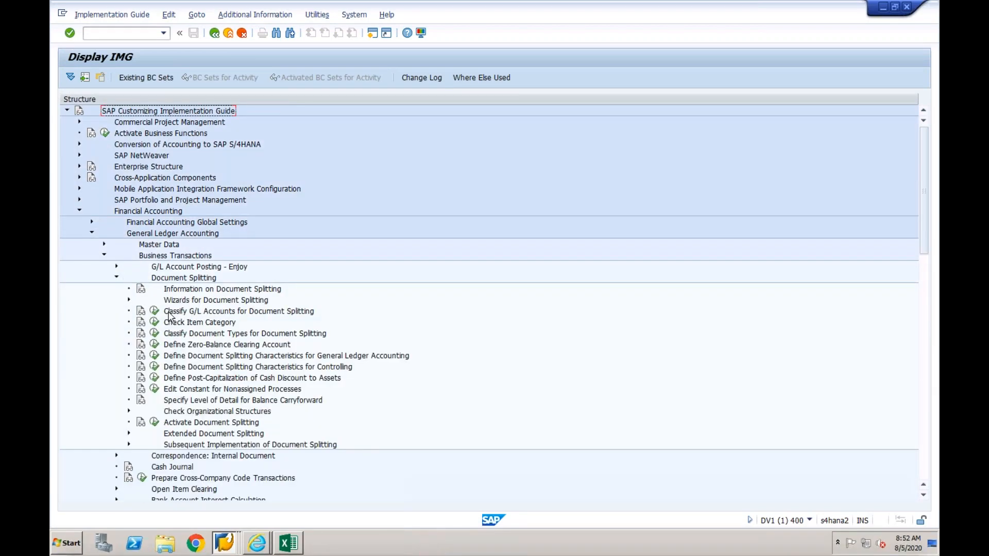
{"action": "left_click", "coordinate": [154, 334]}
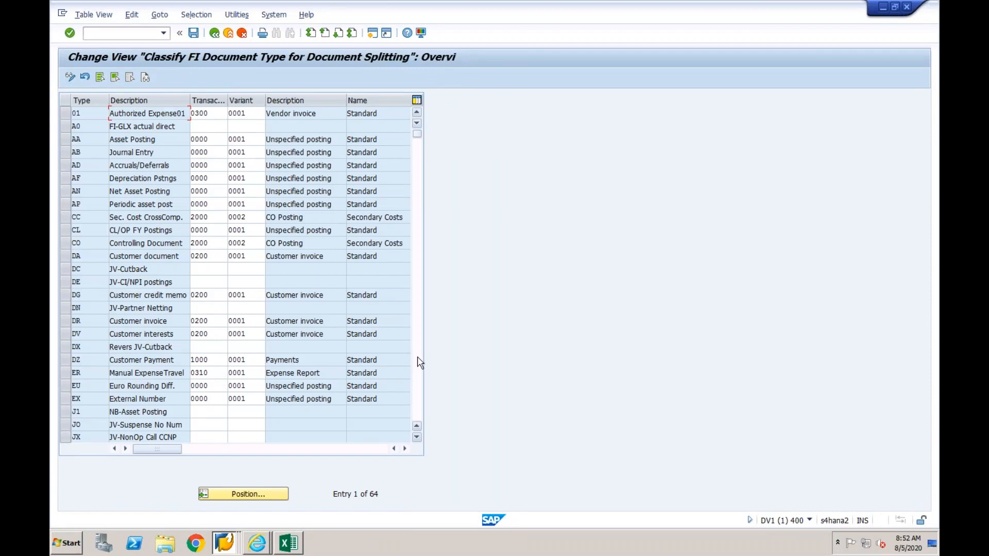
Assign business transaction 0000 and variant 0001 to document type S1, and save the classification in the customizing request described as Test
{"action": "left_click", "coordinate": [418, 362]}
{"action": "left_click", "coordinate": [202, 332]}
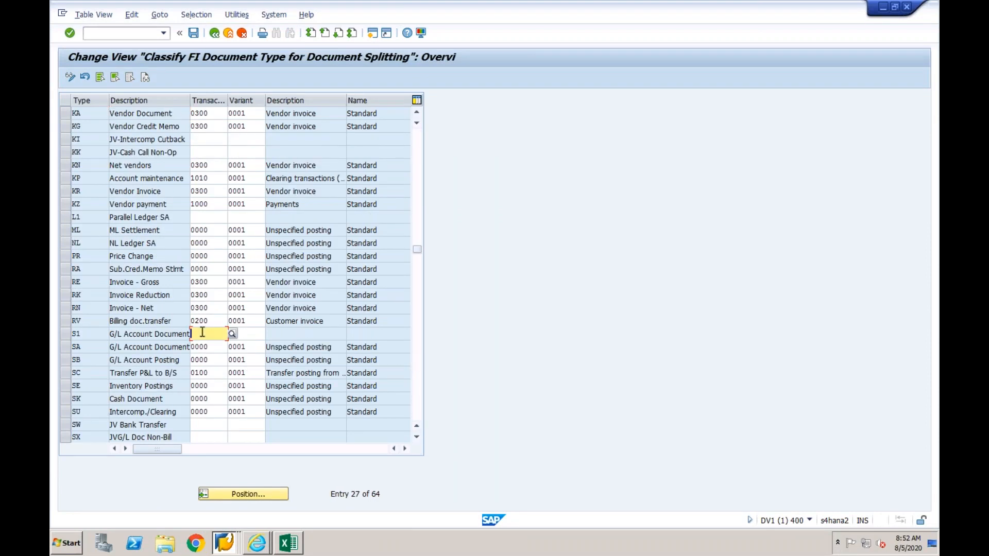
{"action": "type", "text": "0000"}
{"action": "key", "text": "Tab"}
{"action": "type", "text": "0001"}
{"action": "key", "text": "Return"}
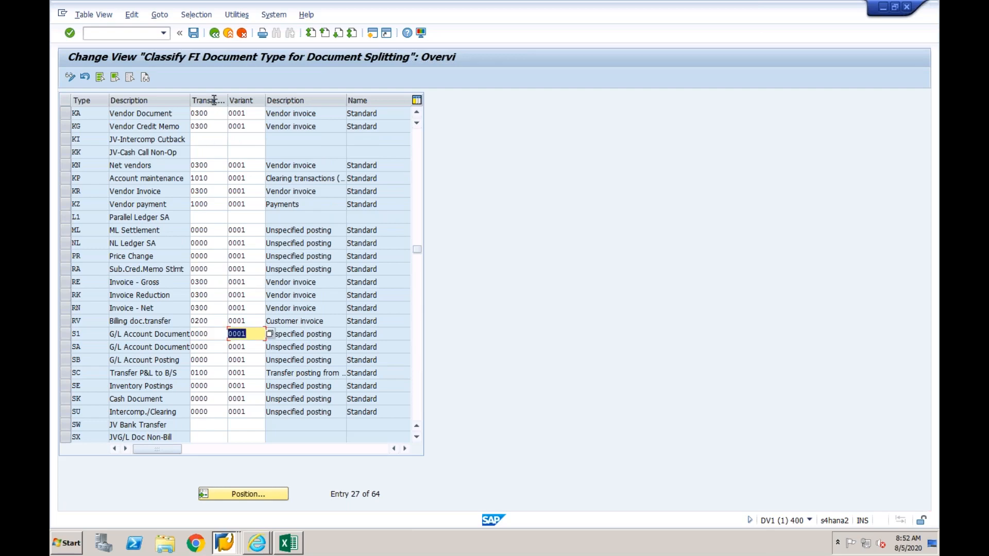
{"action": "left_click", "coordinate": [193, 33]}
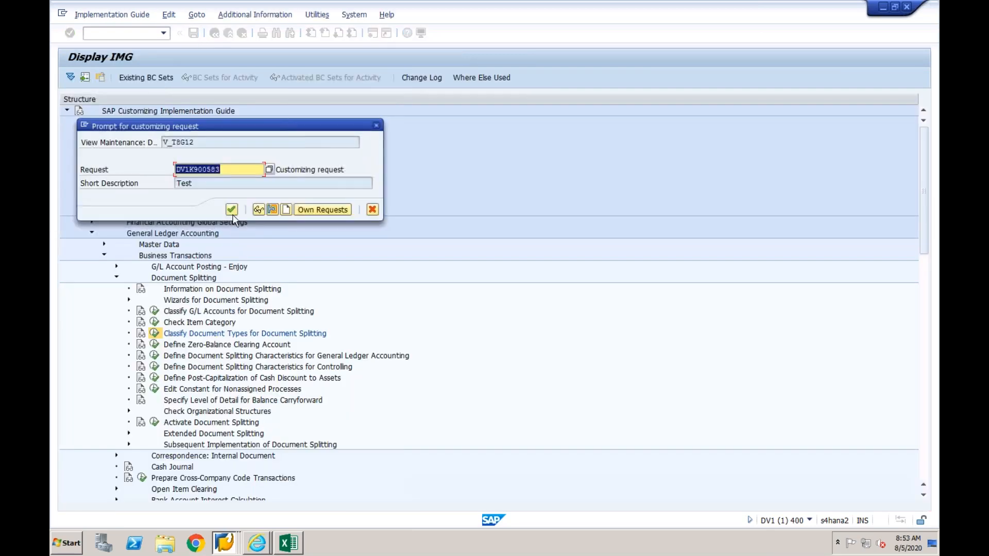
{"action": "left_click", "coordinate": [232, 210]}
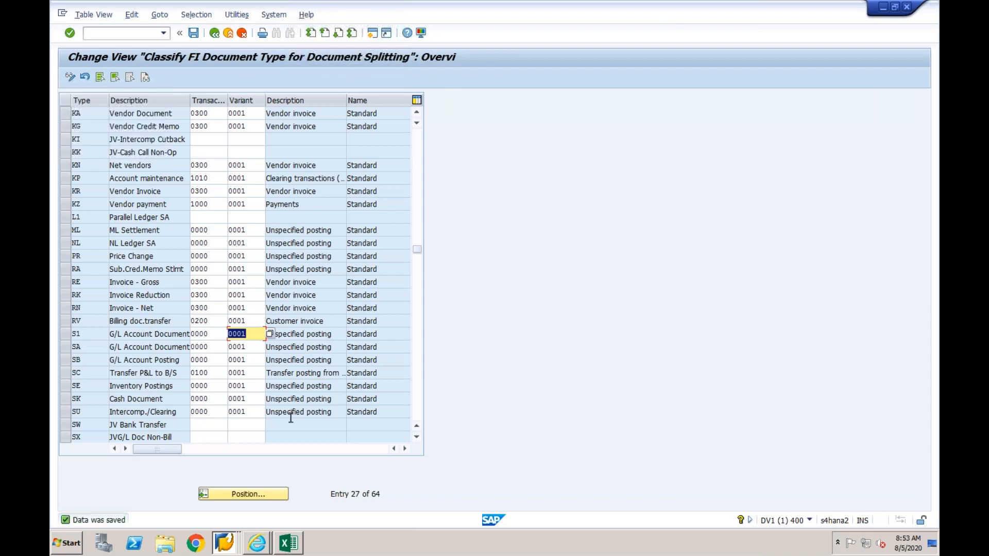
Switch to the Error Handling (1000) session, restart accounting document message 4 dated 05.08.2020 02:45:24, and view its refreshed log
{"action": "left_click", "coordinate": [231, 541]}
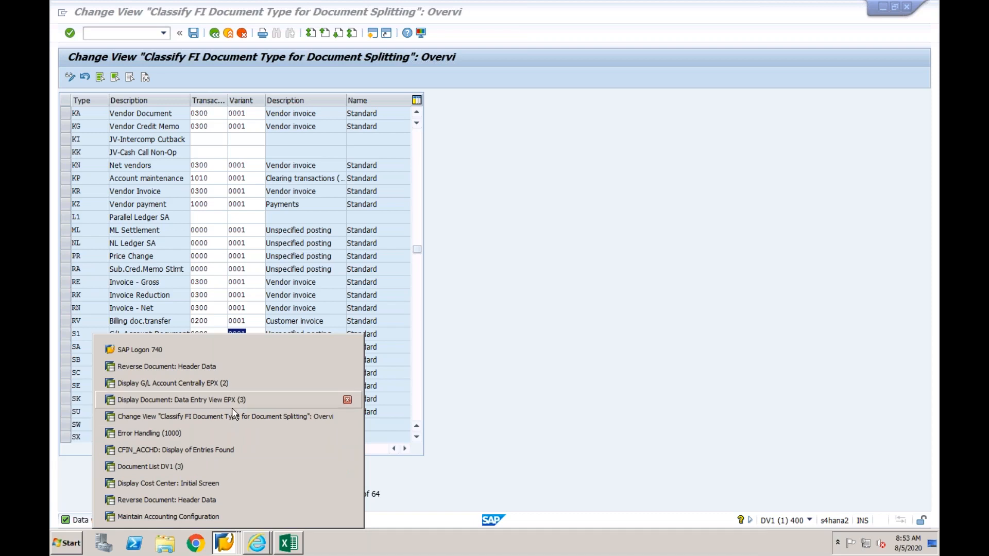
{"action": "left_click", "coordinate": [188, 433]}
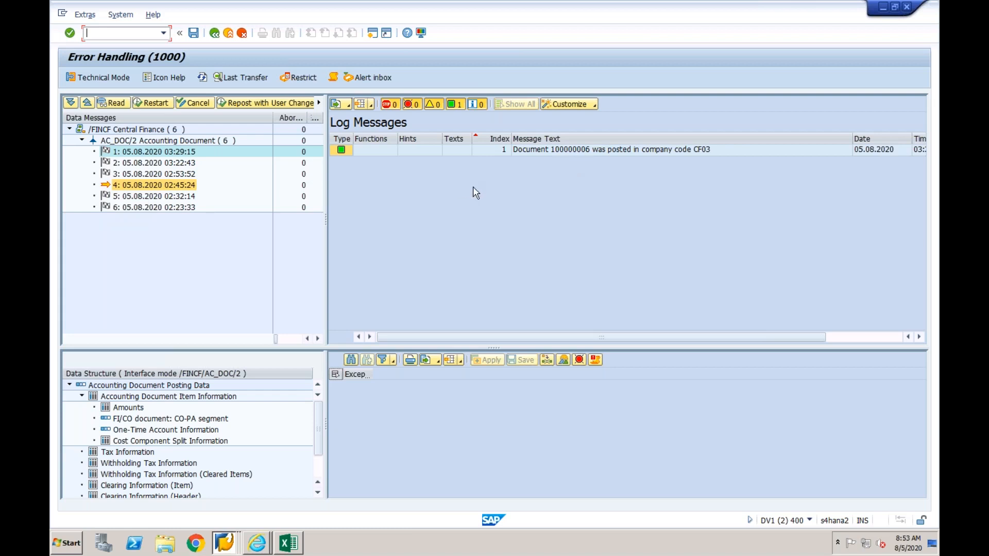
{"action": "left_click", "coordinate": [169, 187]}
{"action": "left_click", "coordinate": [159, 103]}
{"action": "left_click", "coordinate": [219, 238]}
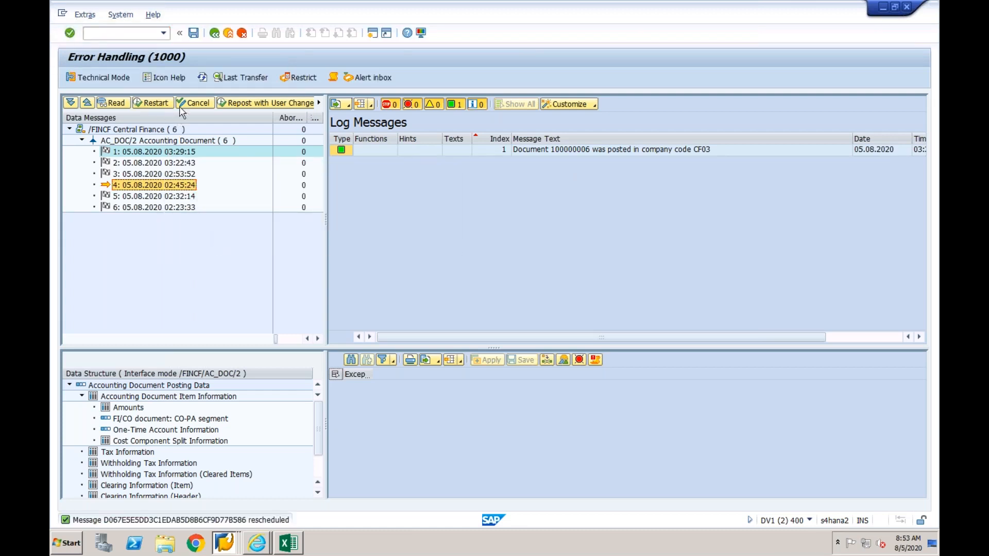
{"action": "left_click", "coordinate": [81, 140]}
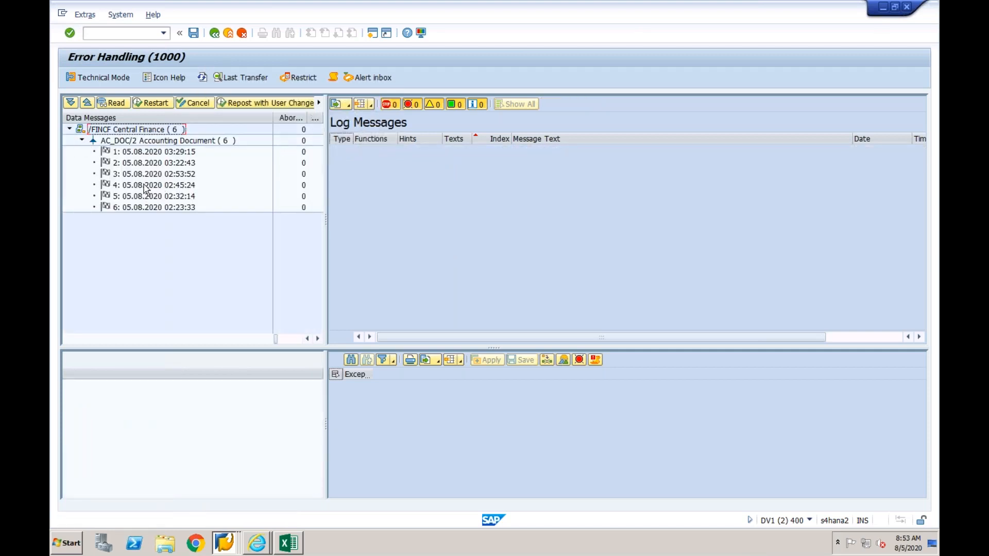
{"action": "left_click", "coordinate": [144, 186]}
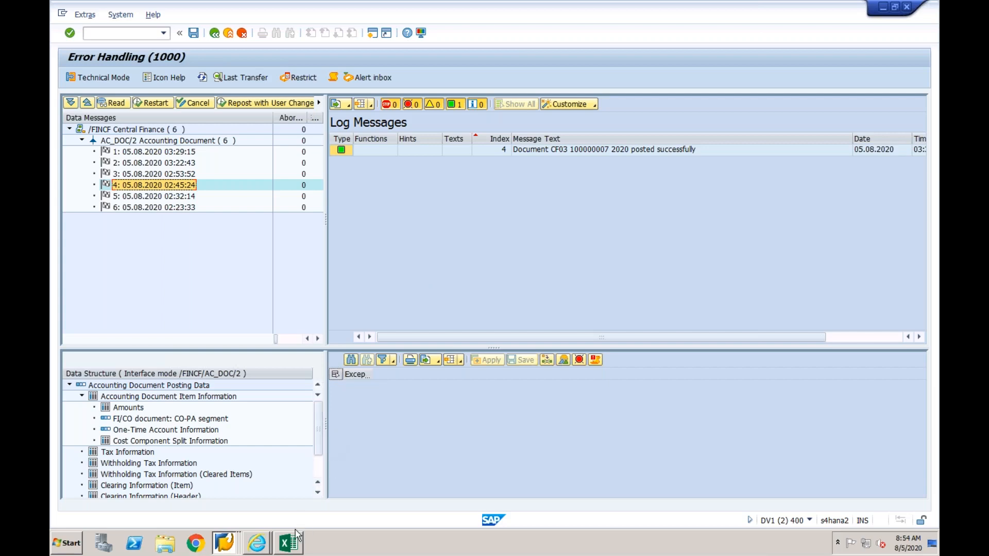
Switch to the GL workbook in Excel, add a new worksheet, and close the Document Recovery pane, removing the recovered files
{"action": "left_click", "coordinate": [293, 546]}
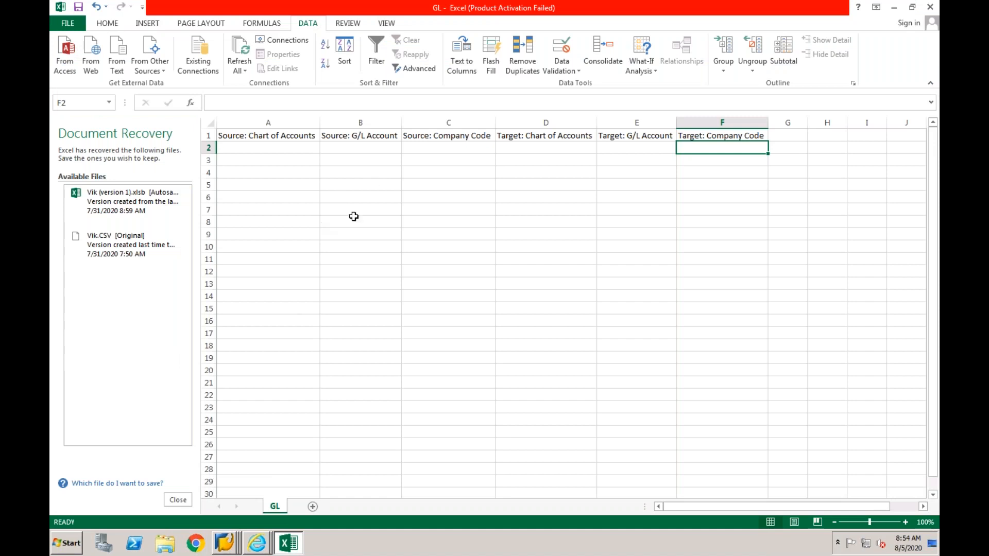
{"action": "left_click", "coordinate": [313, 507]}
{"action": "left_click", "coordinate": [181, 500]}
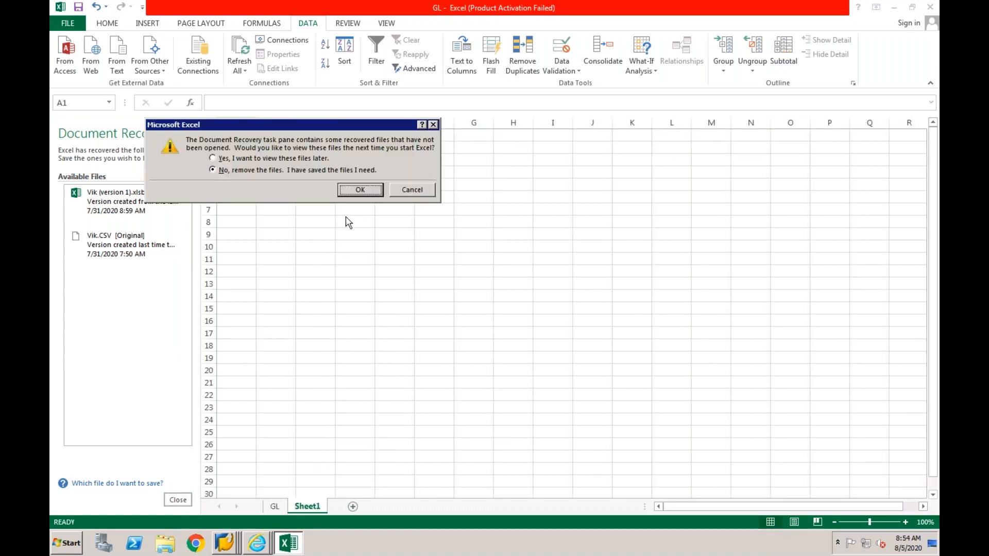
{"action": "left_click", "coordinate": [354, 195]}
Enter the header Doc Type in cell H5 and list the document types A1, B1, C1 and D1 in H6 through H9
{"action": "left_click", "coordinate": [358, 182]}
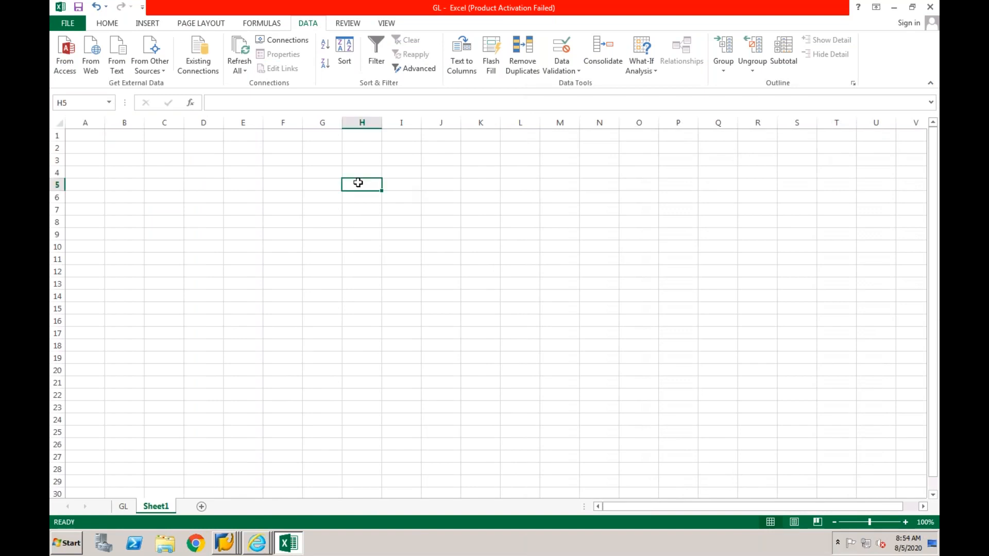
{"action": "type", "text": "Doc Type"}
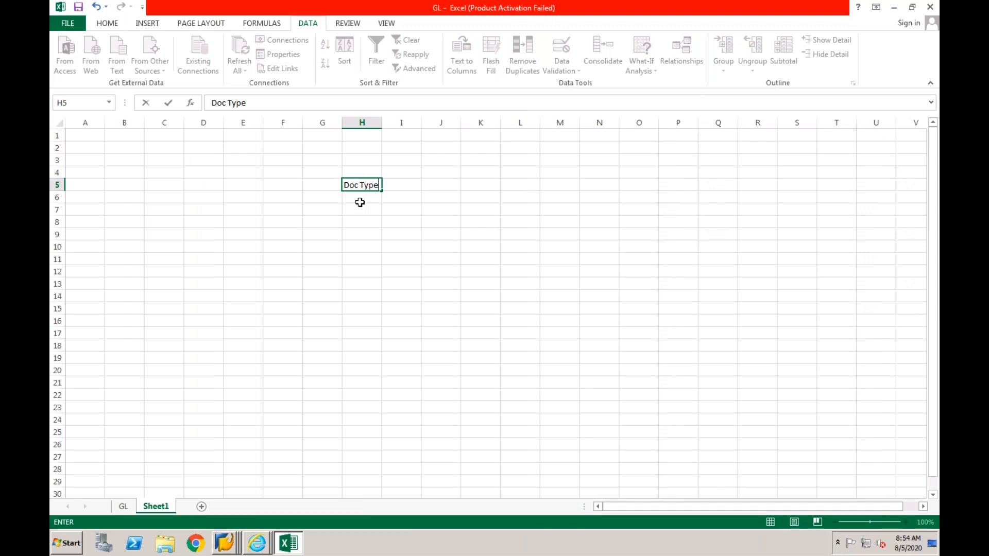
{"action": "key", "text": "Return"}
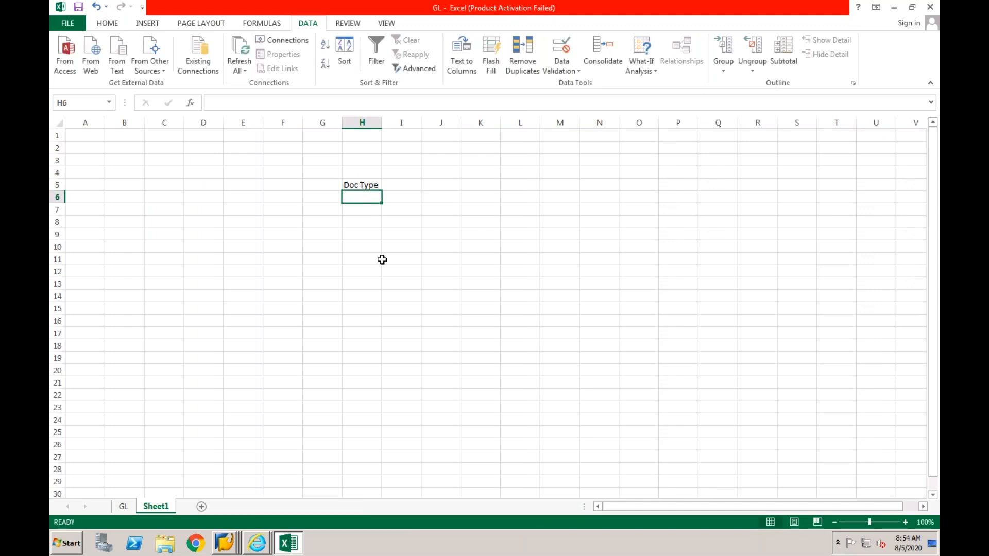
{"action": "type", "text": "A1"}
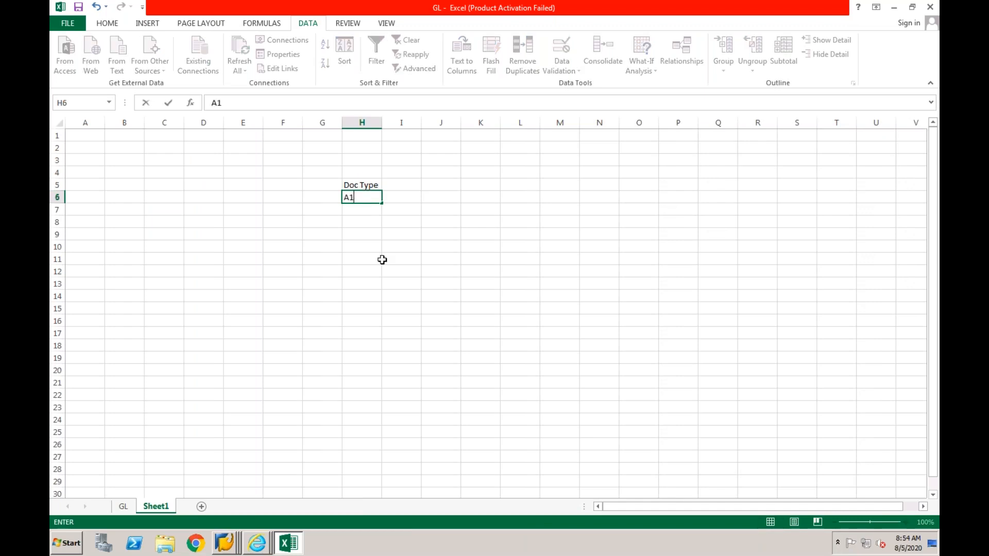
{"action": "left_click", "coordinate": [355, 212]}
{"action": "type", "text": "B1"}
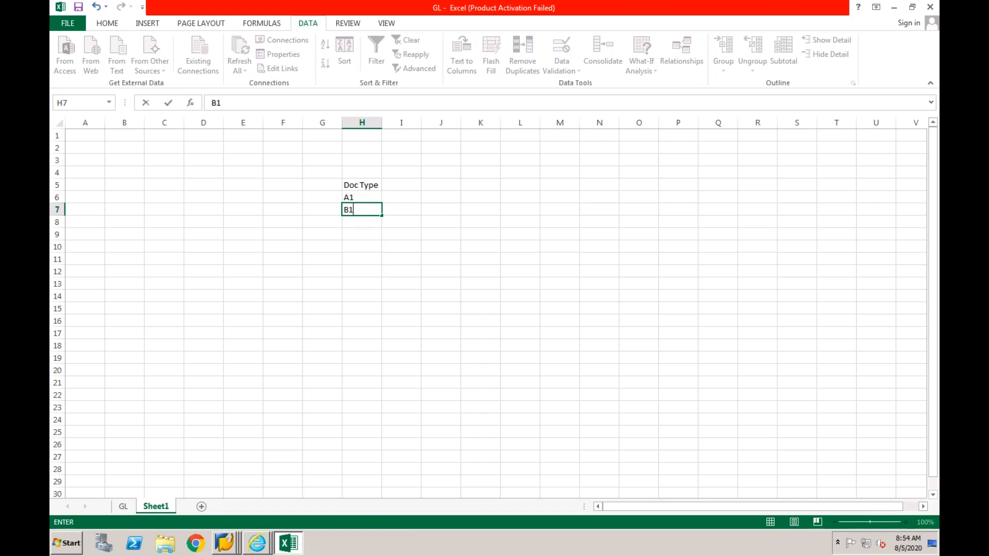
{"action": "left_click", "coordinate": [351, 220]}
{"action": "type", "text": "C1"}
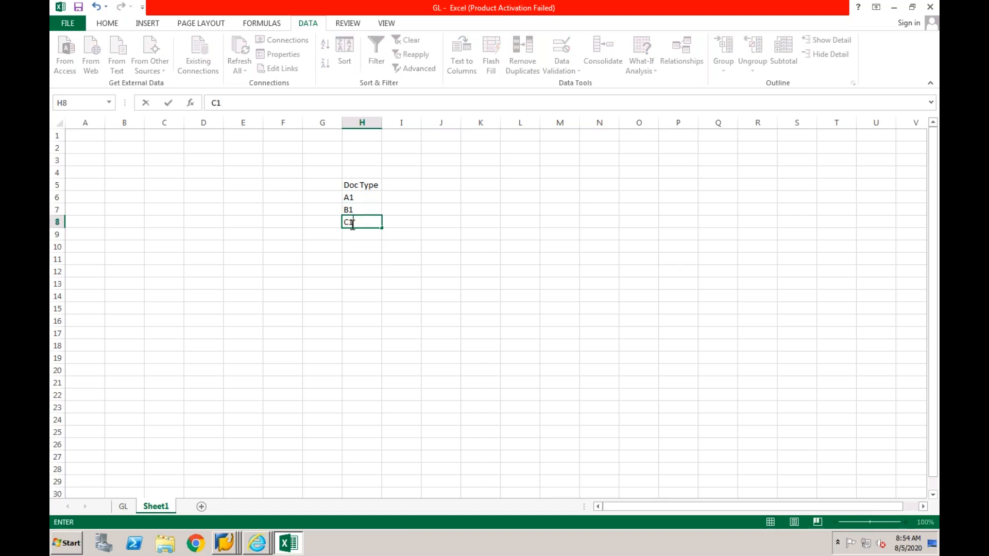
{"action": "left_click", "coordinate": [351, 235]}
{"action": "type", "text": "D1"}
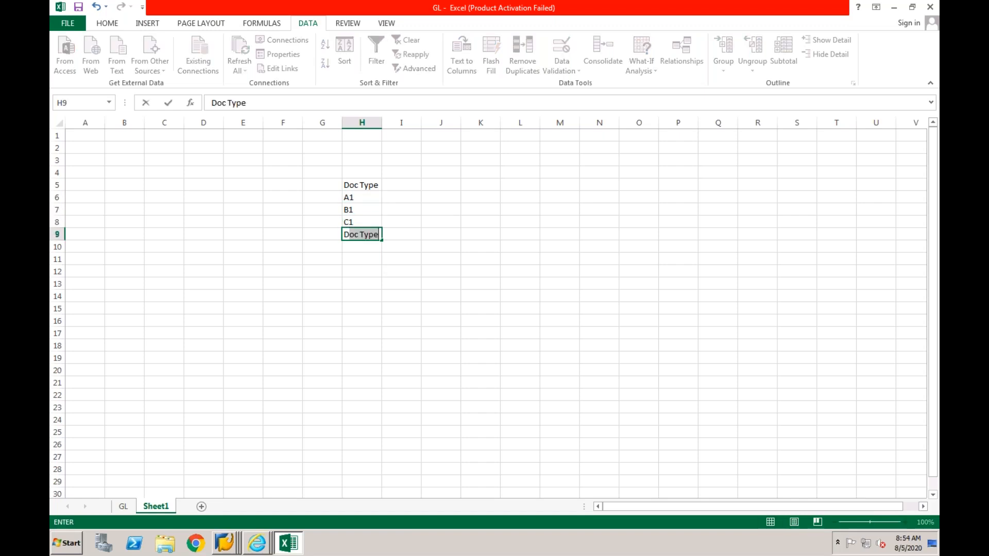
{"action": "left_click", "coordinate": [348, 246]}
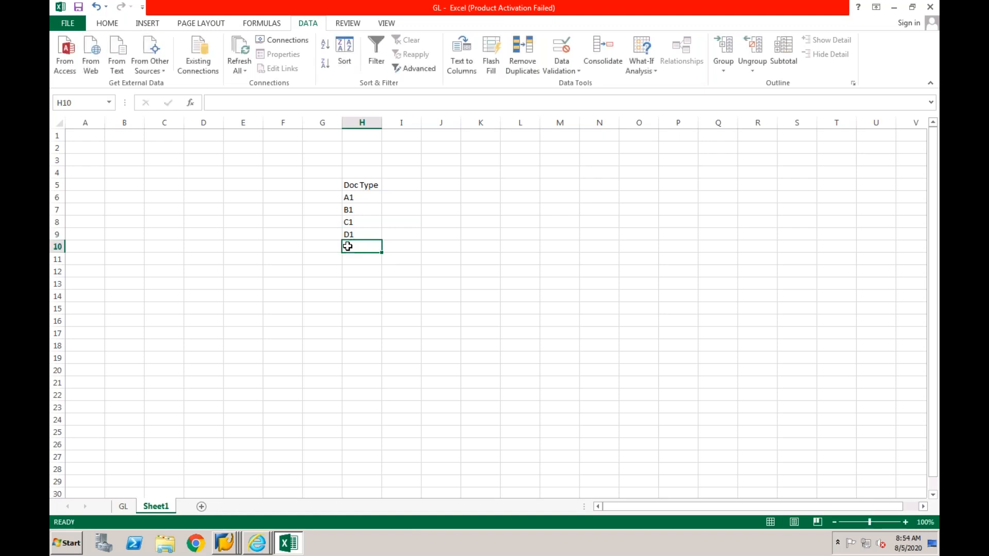
Change the header in H5 to Source Doc Type and fit the width of column H to its text
{"action": "left_click", "coordinate": [372, 185]}
{"action": "double_click", "coordinate": [359, 184]}
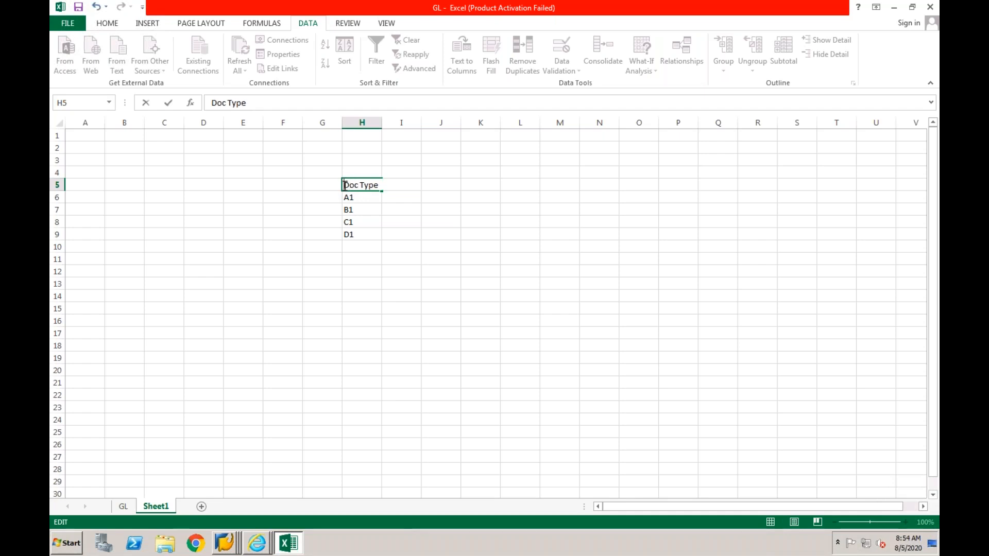
{"action": "type", "text": "Source"}
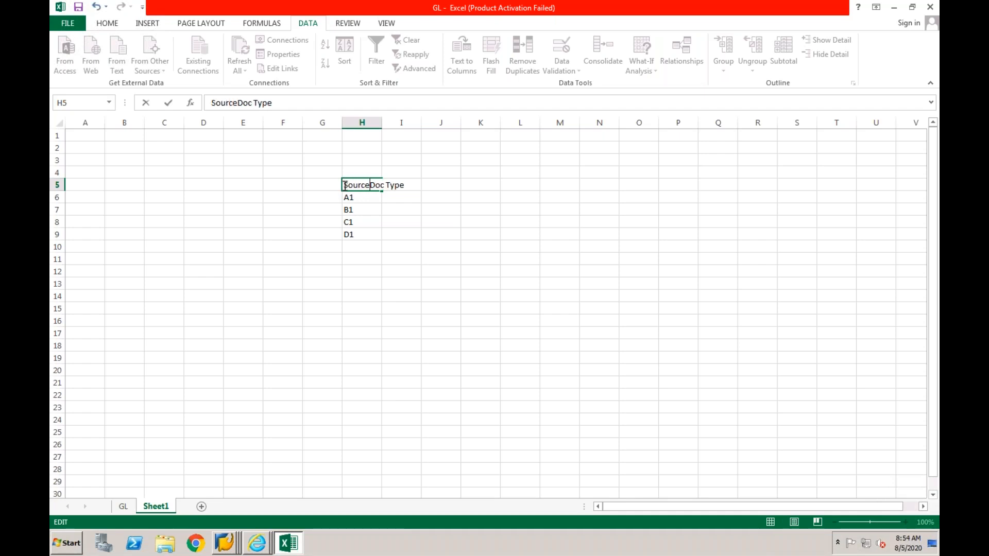
{"action": "key", "text": "Return"}
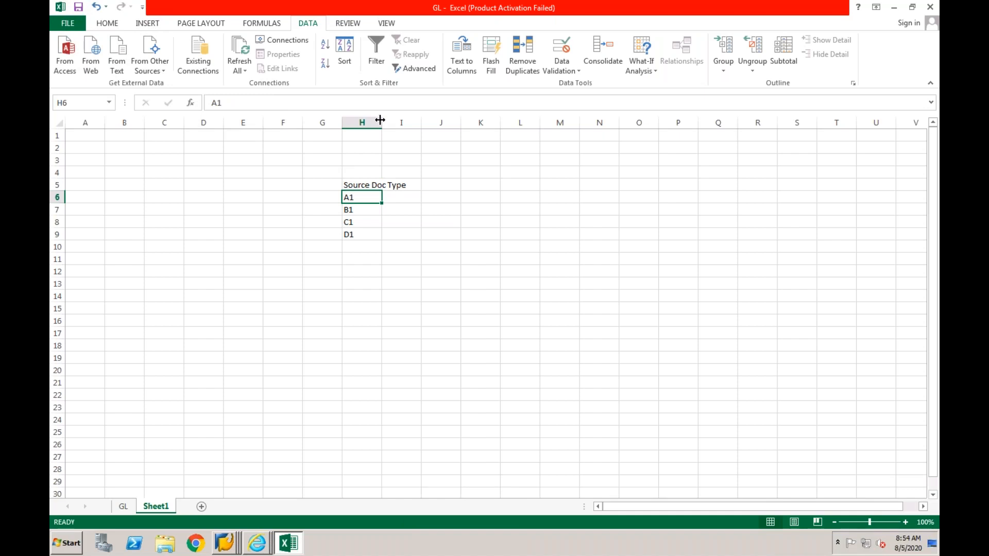
{"action": "double_click", "coordinate": [382, 122]}
Enter the header Traget Doc Types in cell I5 and widen column I to fit it
{"action": "left_click", "coordinate": [421, 184]}
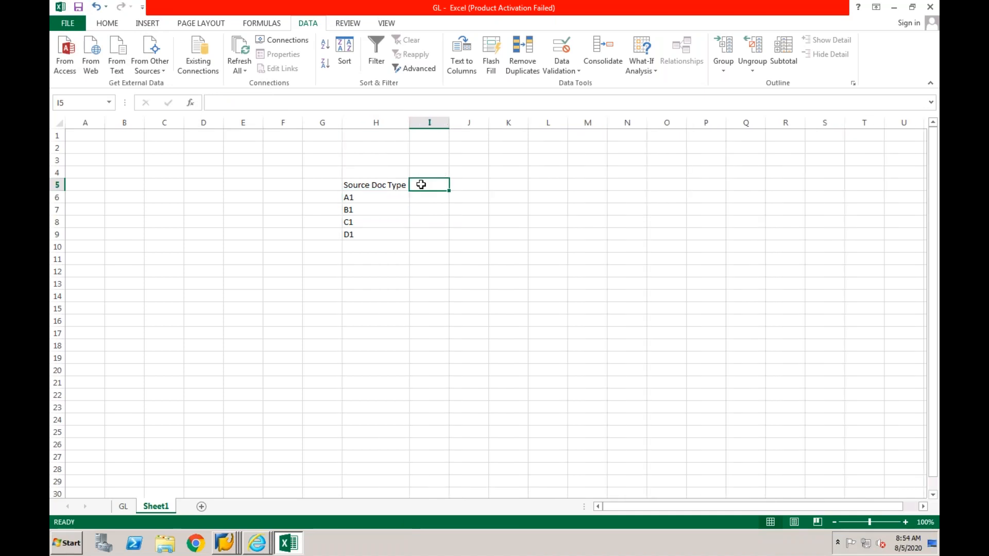
{"action": "type", "text": "Trag"}
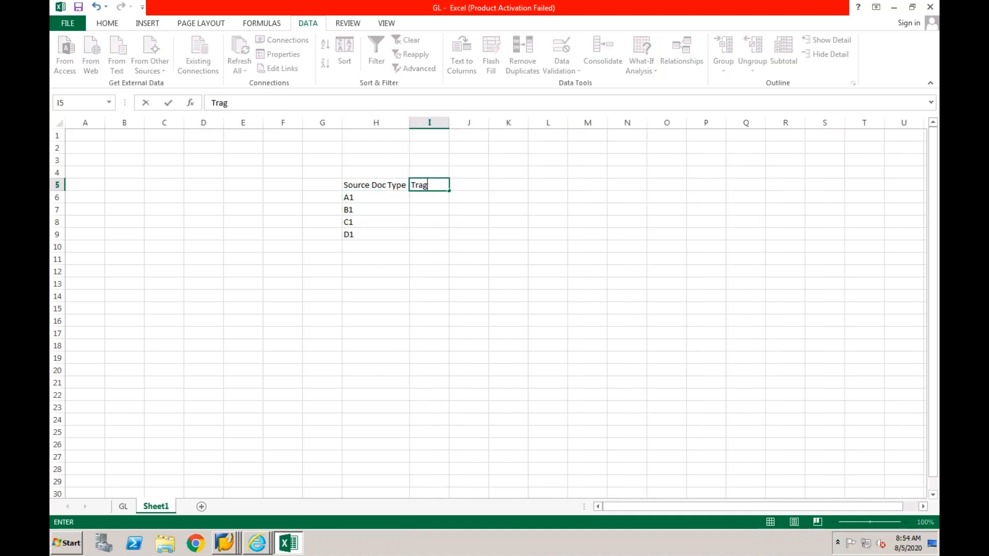
{"action": "type", "text": "et Doc Types"}
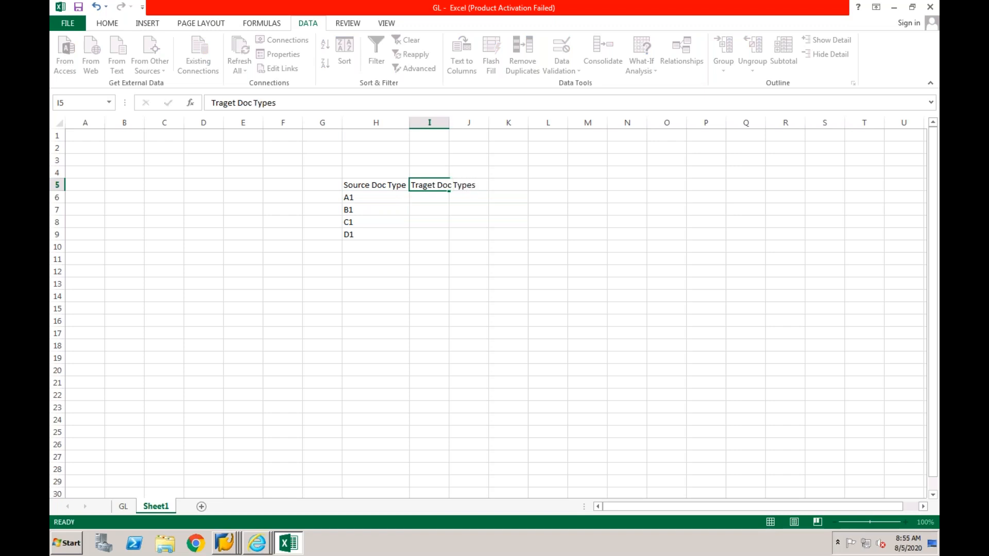
{"action": "key", "text": "Return"}
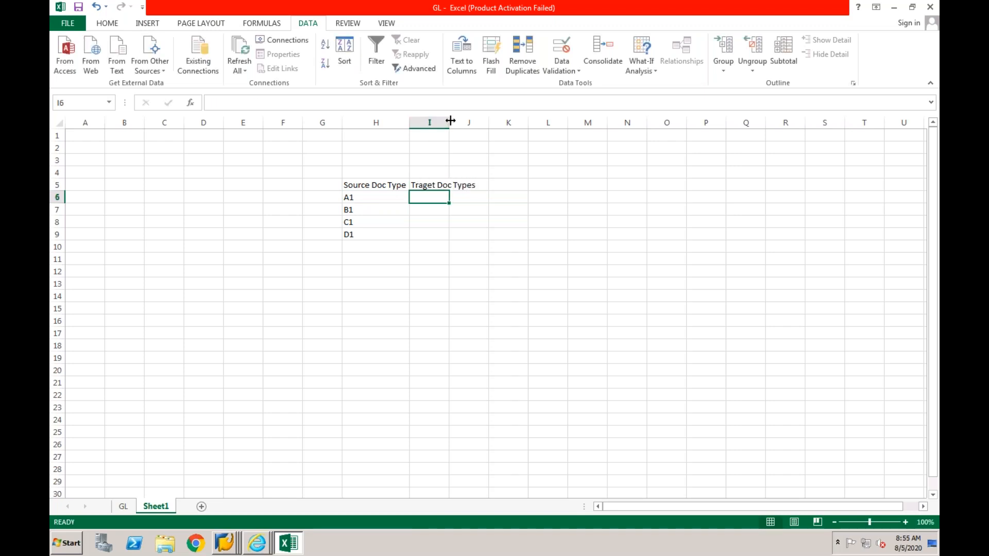
{"action": "left_click_drag", "start_coordinate": [451, 121], "coordinate": [478, 121]}
Fill cells I6 through I9 with target document types A1, B1, C1 and D1, and select the source-target pairs in H6:I9
{"action": "left_click", "coordinate": [385, 199]}
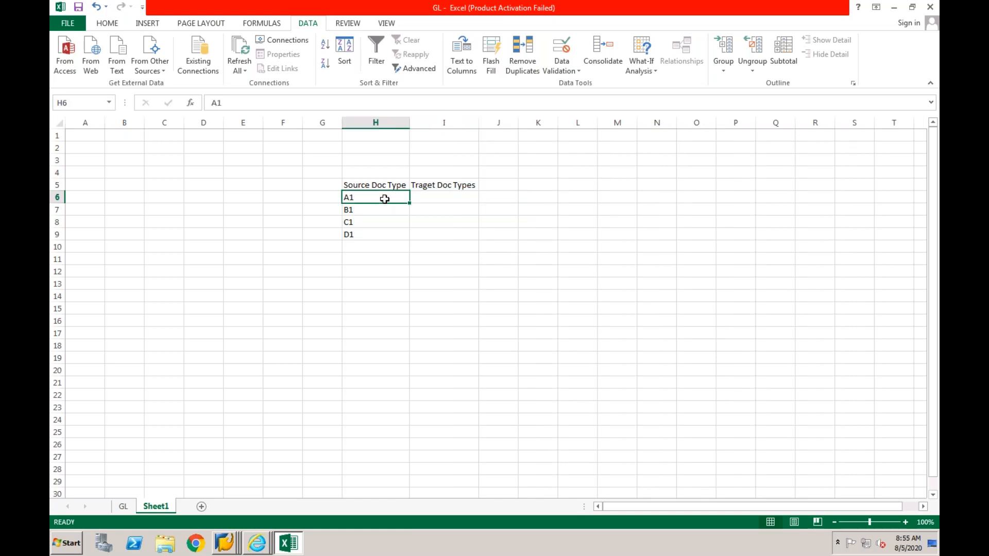
{"action": "left_click", "coordinate": [442, 201]}
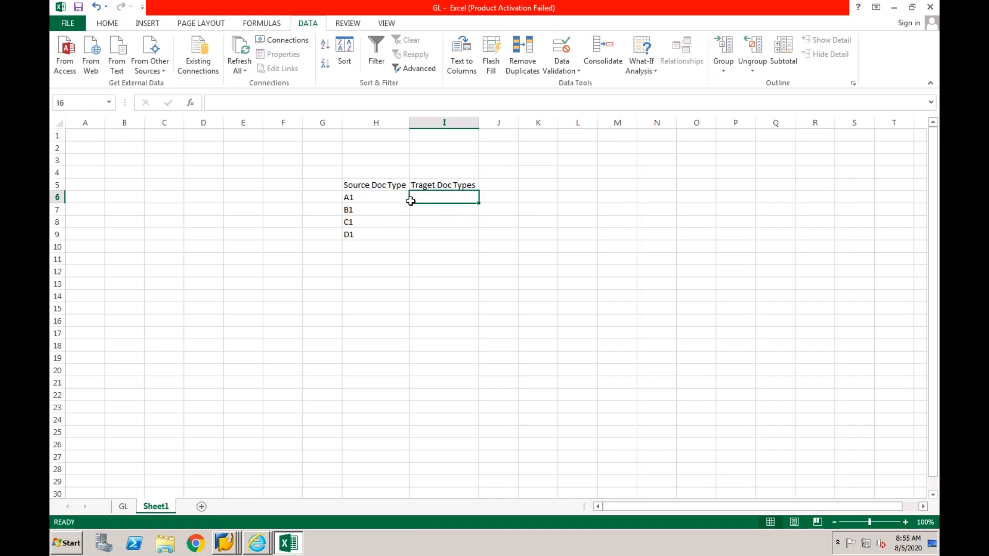
{"action": "type", "text": "A1"}
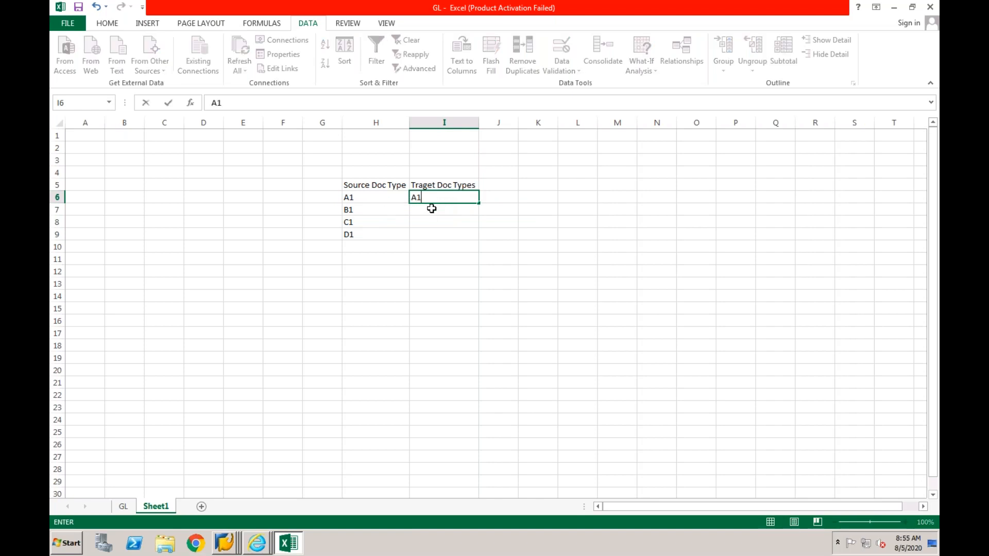
{"action": "key", "text": "Return"}
{"action": "type", "text": "B1"}
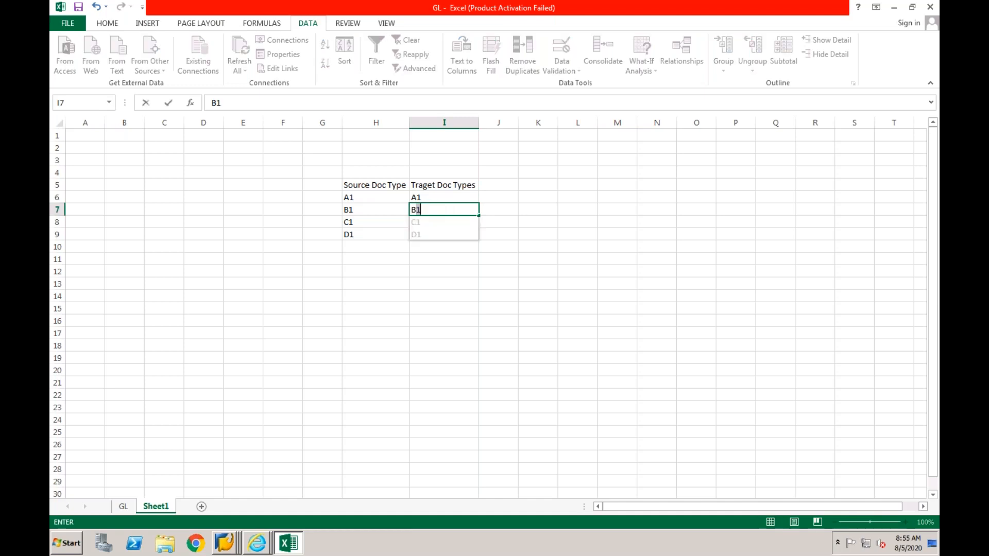
{"action": "key", "text": "Return"}
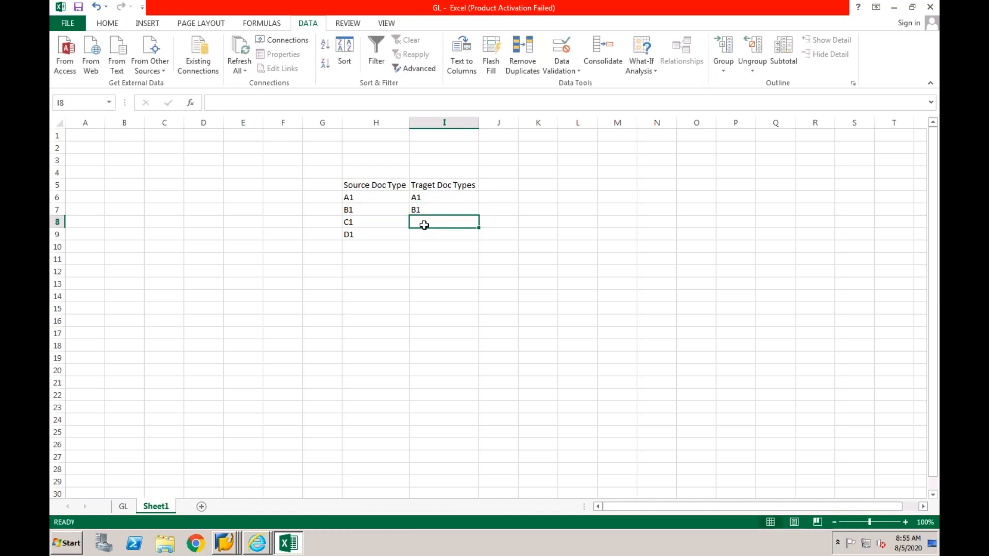
{"action": "type", "text": "C1"}
{"action": "key", "text": "Return"}
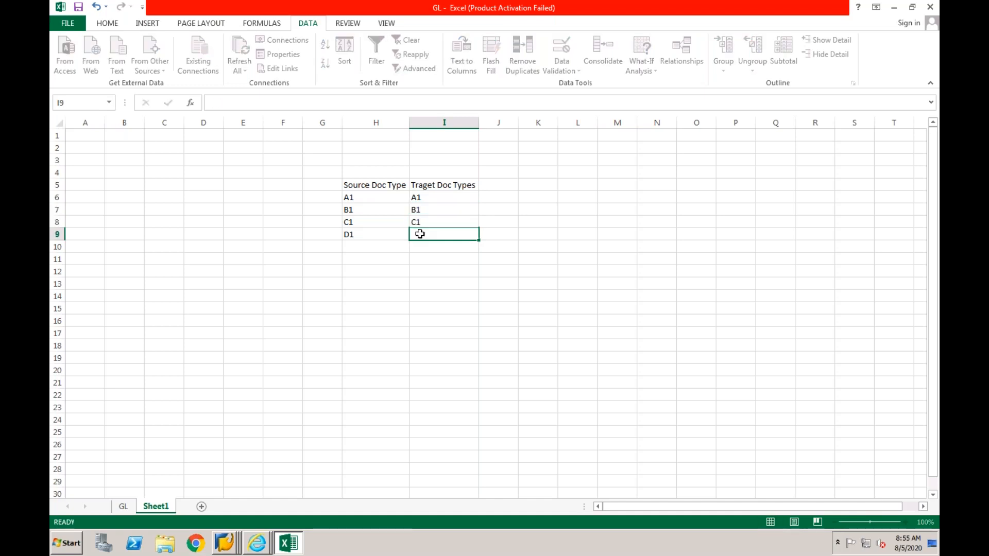
{"action": "type", "text": "D1"}
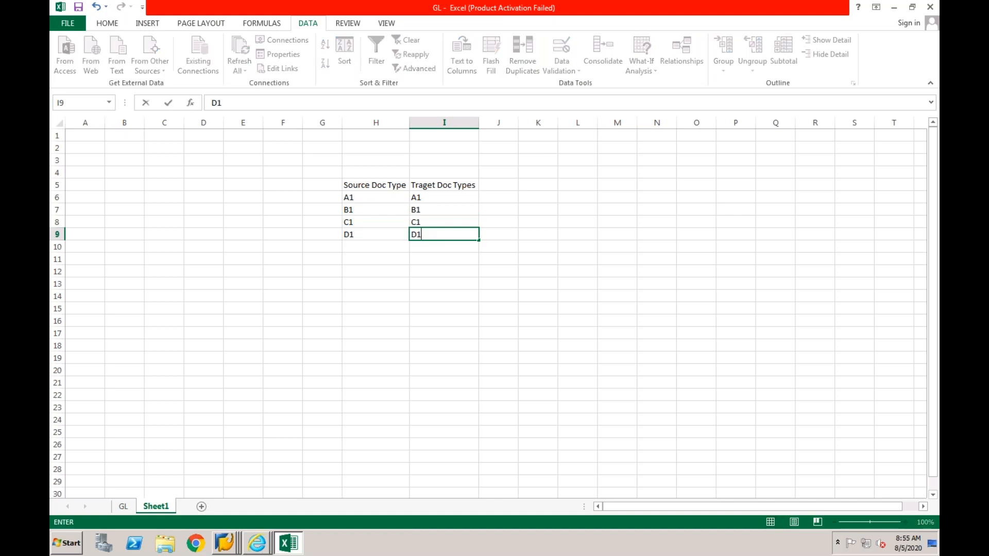
{"action": "key", "text": "Return"}
{"action": "mouse_move", "coordinate": [396, 199]}
{"action": "left_mouse_down"}
{"action": "mouse_move", "coordinate": [413, 199]}
{"action": "mouse_move", "coordinate": [425, 238]}
{"action": "left_mouse_up"}
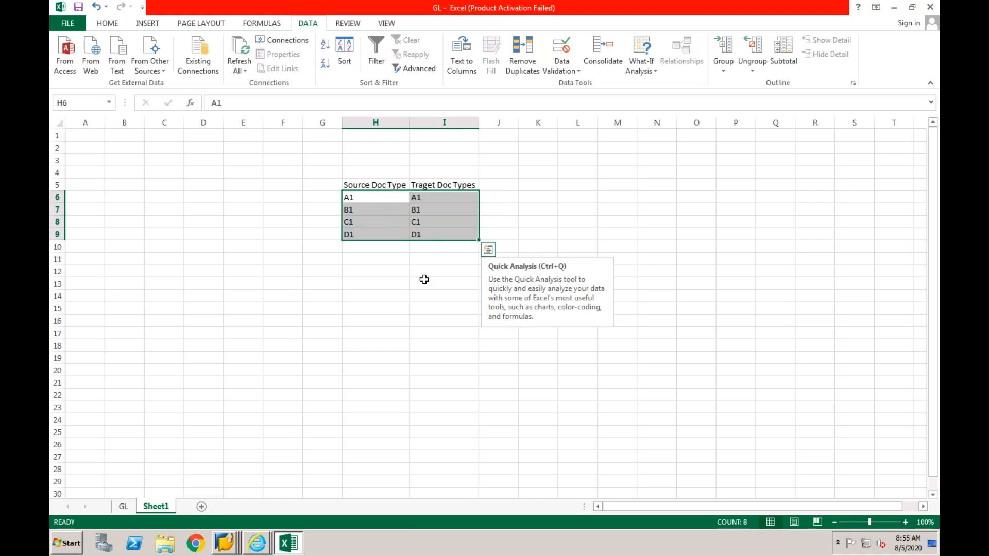
Enter the mapping option Keep Data in cell K5 beside the source and target document type table
{"action": "left_click", "coordinate": [532, 188]}
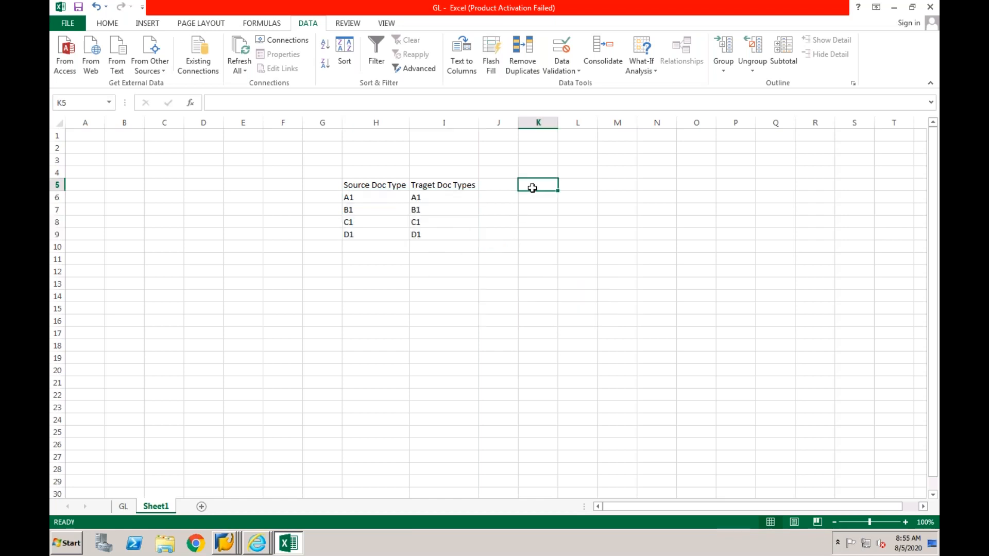
{"action": "type", "text": "Keep Data"}
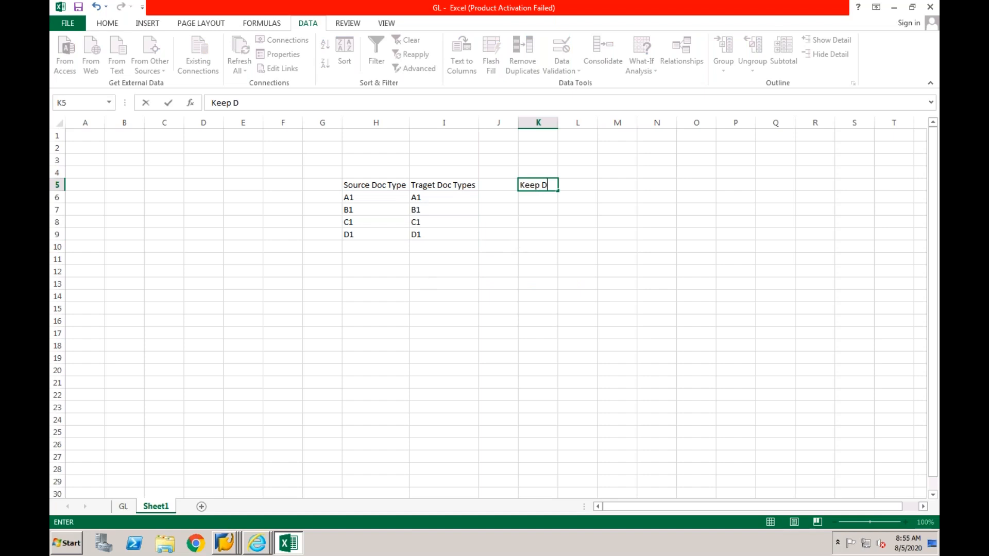
{"action": "key", "text": "Return"}
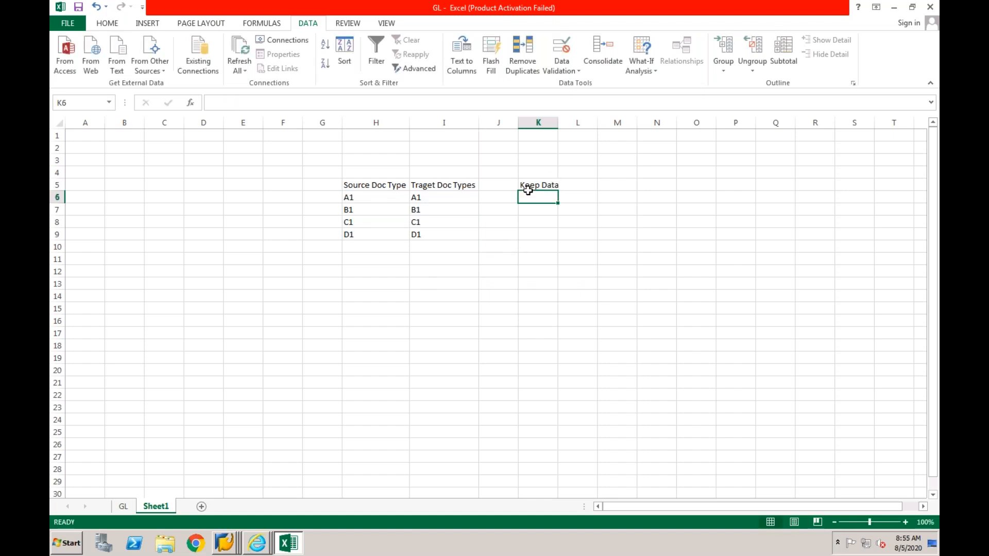
{"action": "left_click", "coordinate": [388, 198]}
{"action": "left_click", "coordinate": [427, 200]}
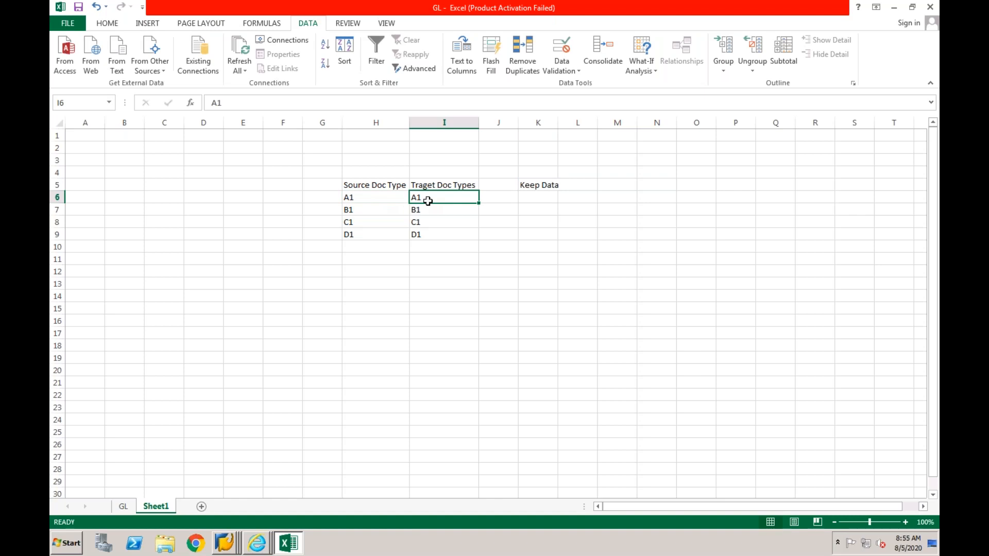
{"action": "left_click", "coordinate": [525, 184]}
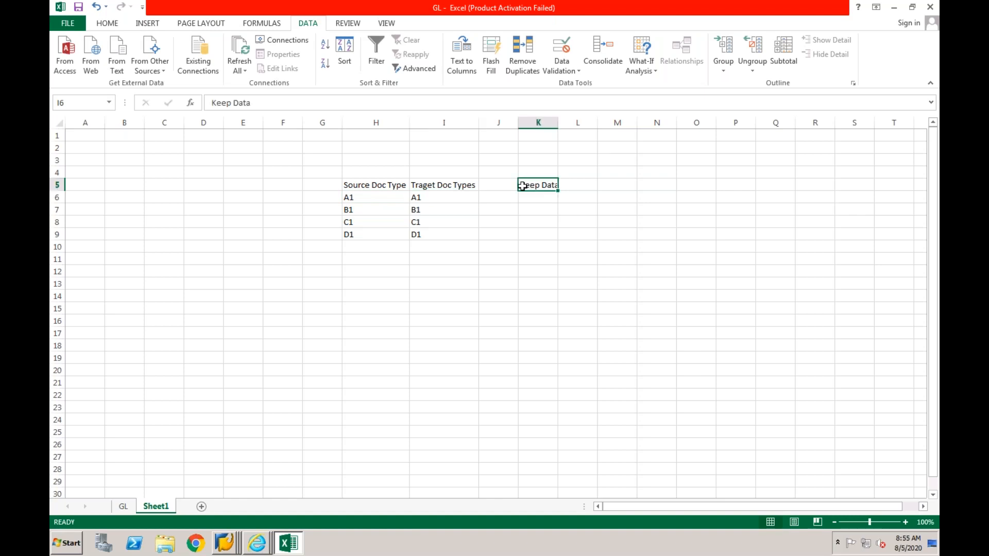
{"action": "left_click_drag", "start_coordinate": [397, 201], "coordinate": [424, 199]}
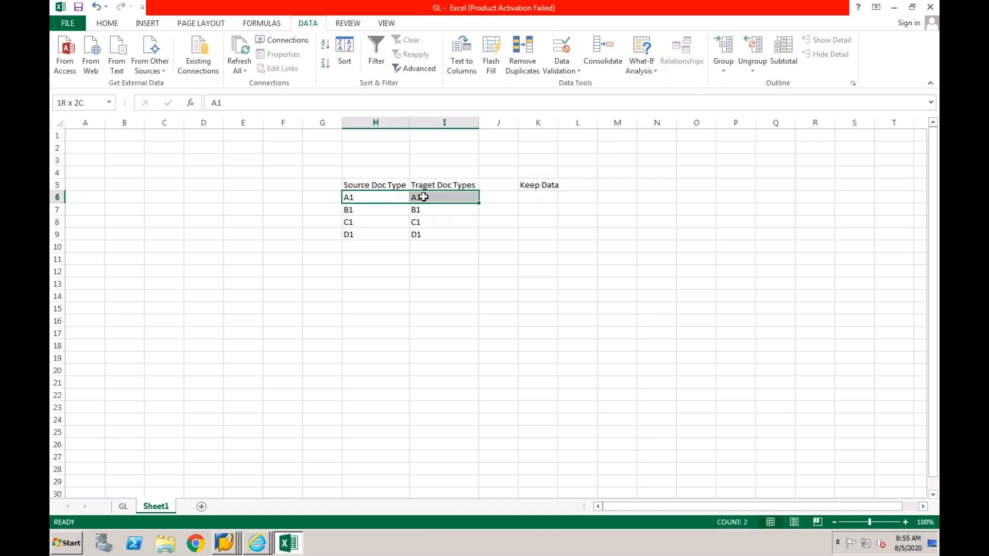
{"action": "left_click", "coordinate": [396, 199]}
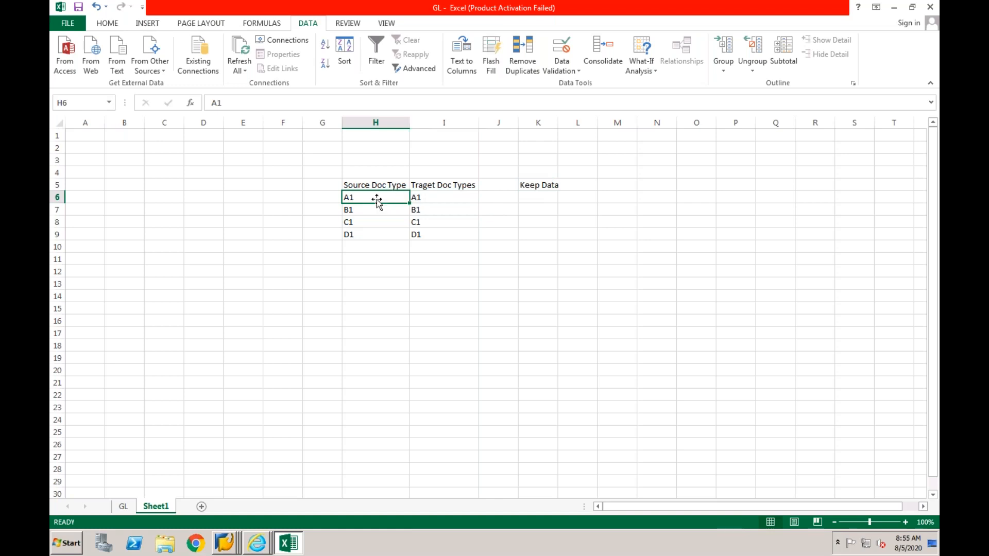
{"action": "left_click", "coordinate": [425, 198]}
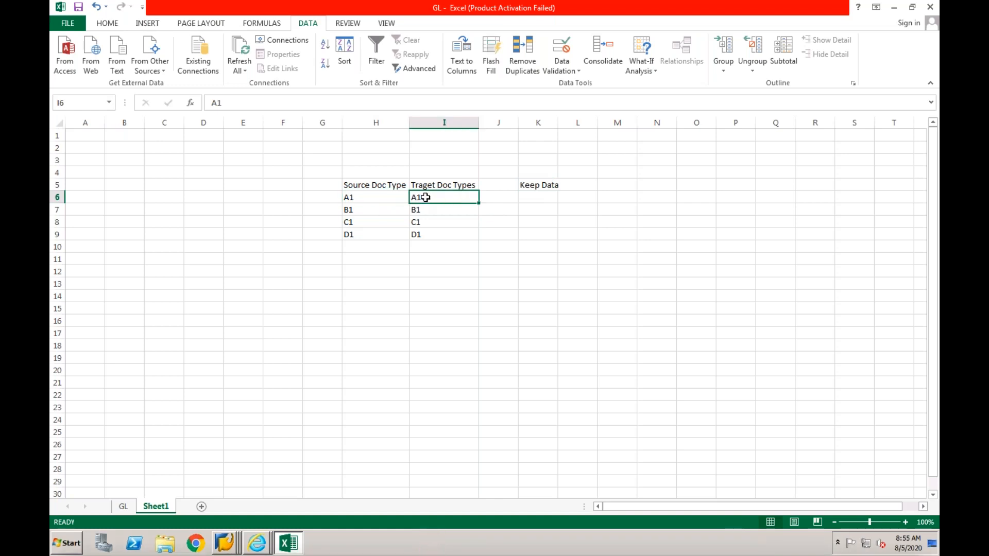
{"action": "left_click", "coordinate": [525, 187]}
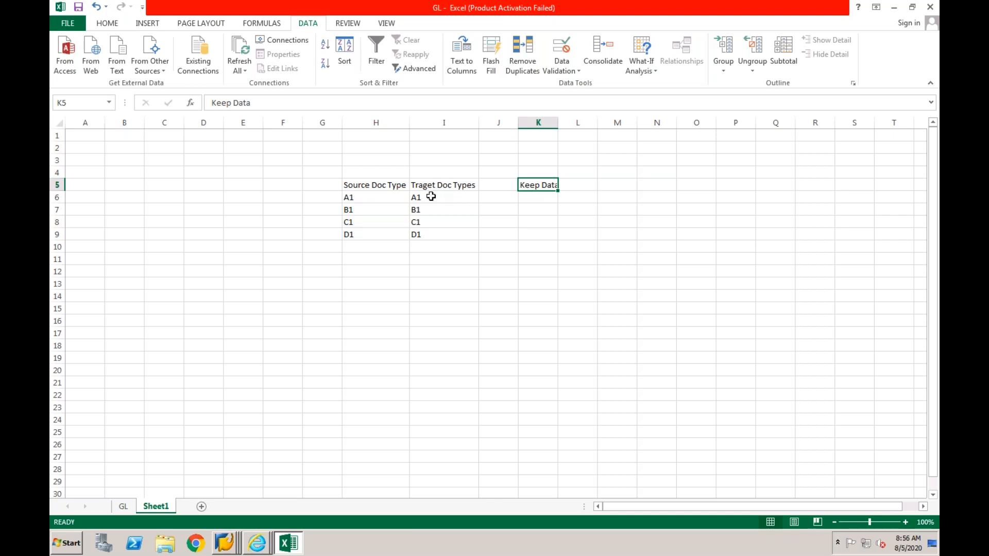
{"action": "left_click_drag", "start_coordinate": [431, 197], "coordinate": [428, 233]}
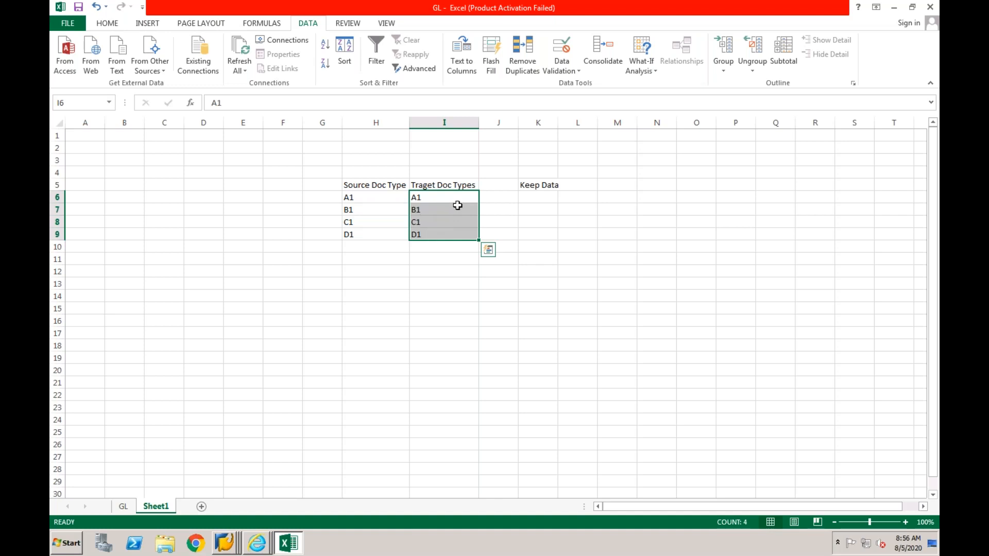
Add source document type S1 in cell H10 below D1, leaving its target document type blank
{"action": "left_click", "coordinate": [374, 249]}
{"action": "type", "text": "S1"}
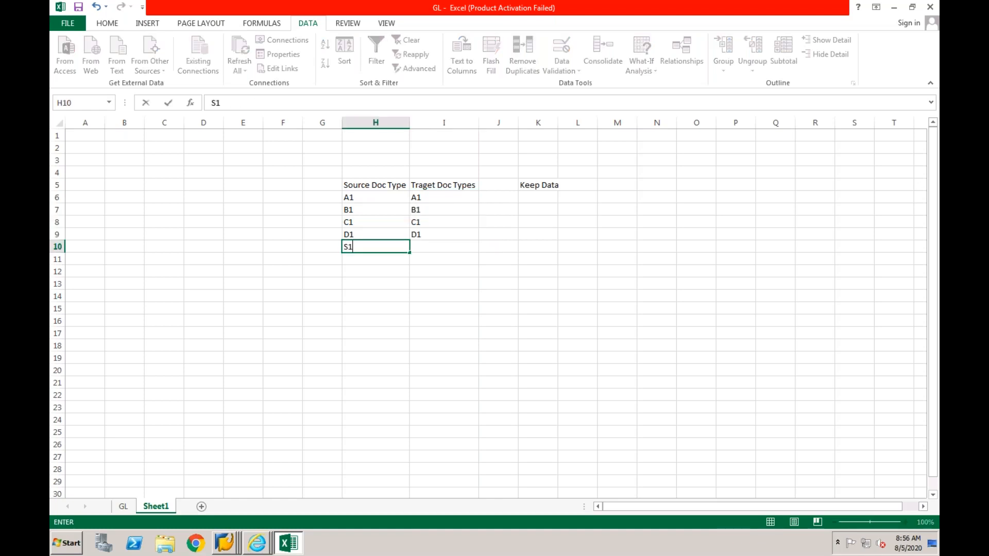
{"action": "key", "text": "Return"}
{"action": "key", "text": "Return"}
{"action": "left_click", "coordinate": [367, 247]}
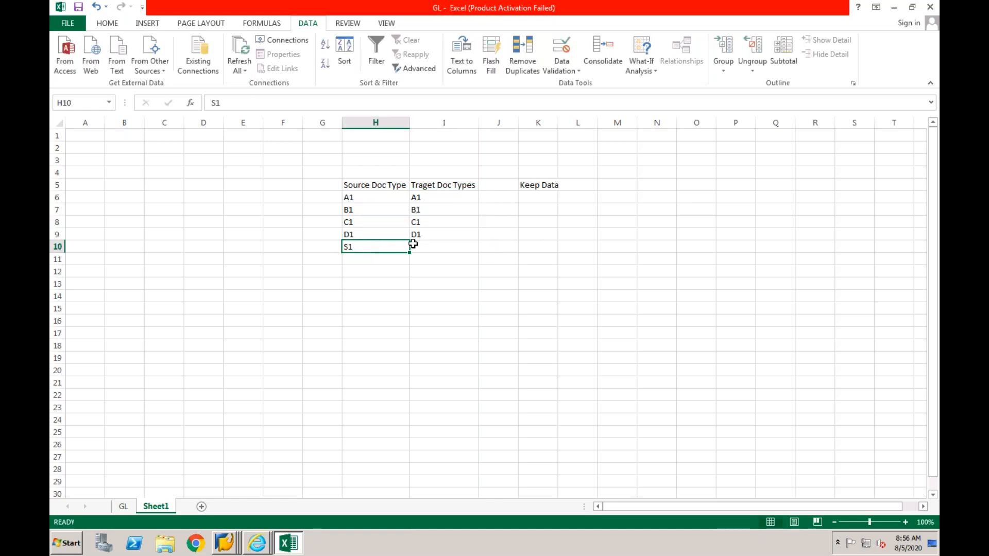
{"action": "left_click", "coordinate": [411, 248]}
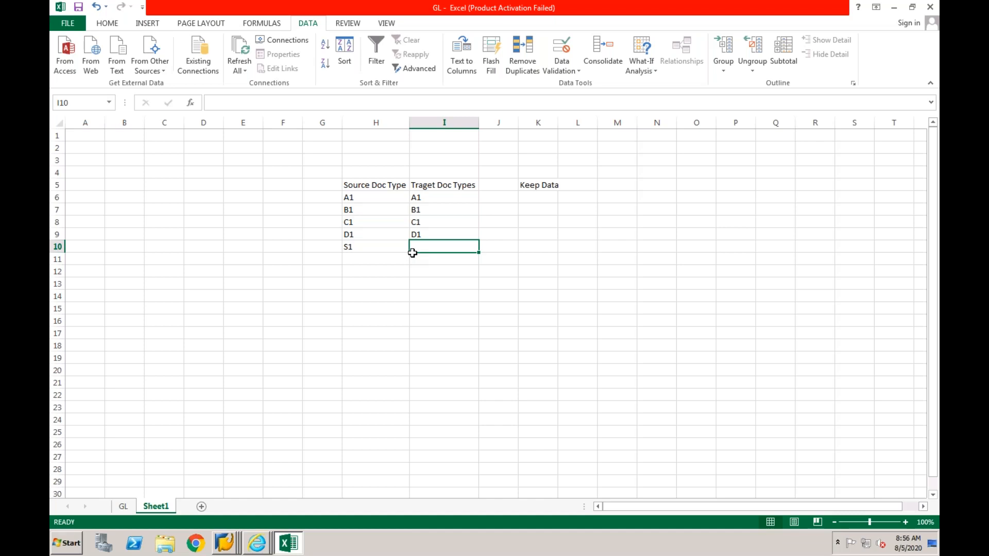
Enter the mapping option Mapping Obl in K13, with source type A1 in H13 and target type Z1 in I13
{"action": "left_click", "coordinate": [529, 284]}
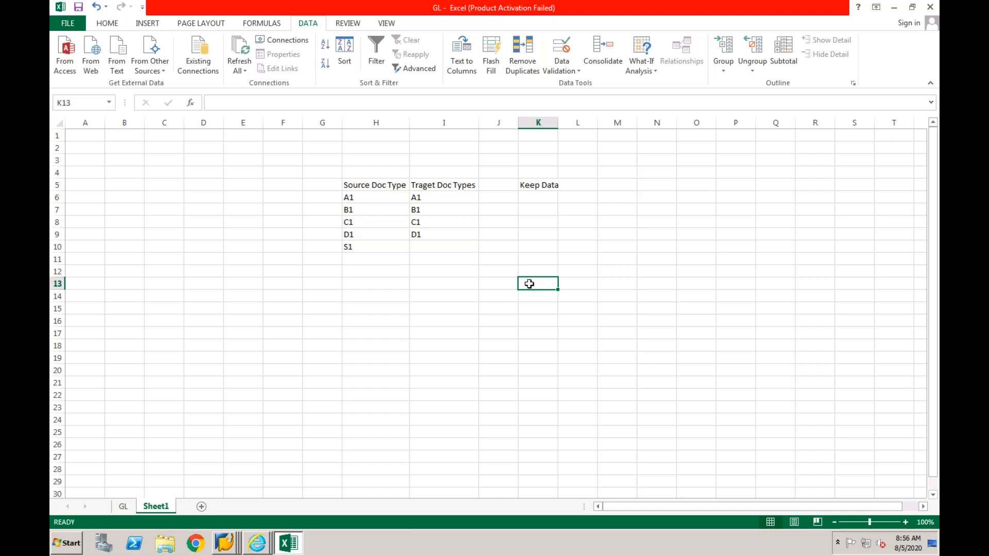
{"action": "type", "text": "Mapping Obl"}
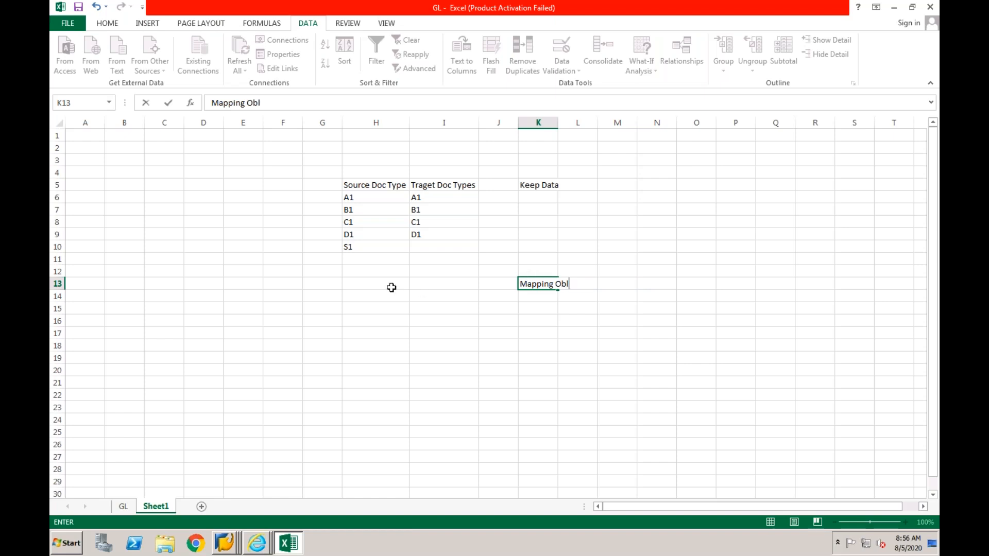
{"action": "left_click", "coordinate": [385, 287]}
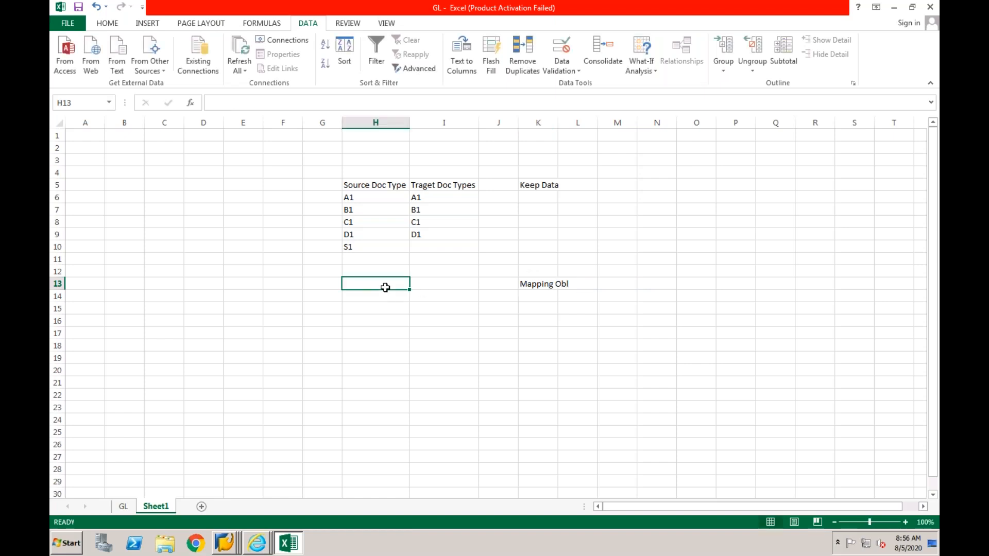
{"action": "type", "text": "A1"}
{"action": "left_click", "coordinate": [425, 286]}
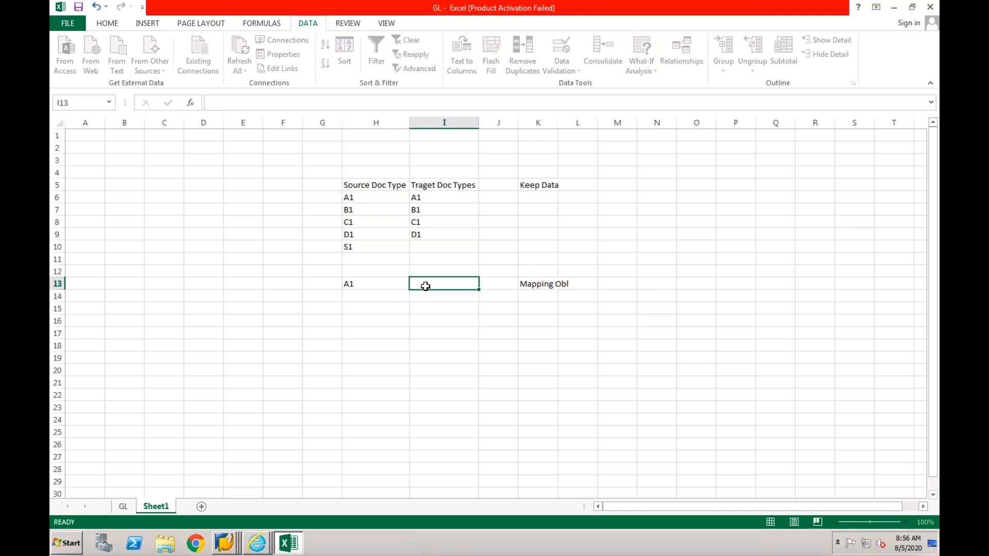
{"action": "type", "text": "Z1"}
Copy source document types B1 through S1 from H7:H10 to the cells starting at H14
{"action": "left_click_drag", "start_coordinate": [353, 210], "coordinate": [358, 247]}
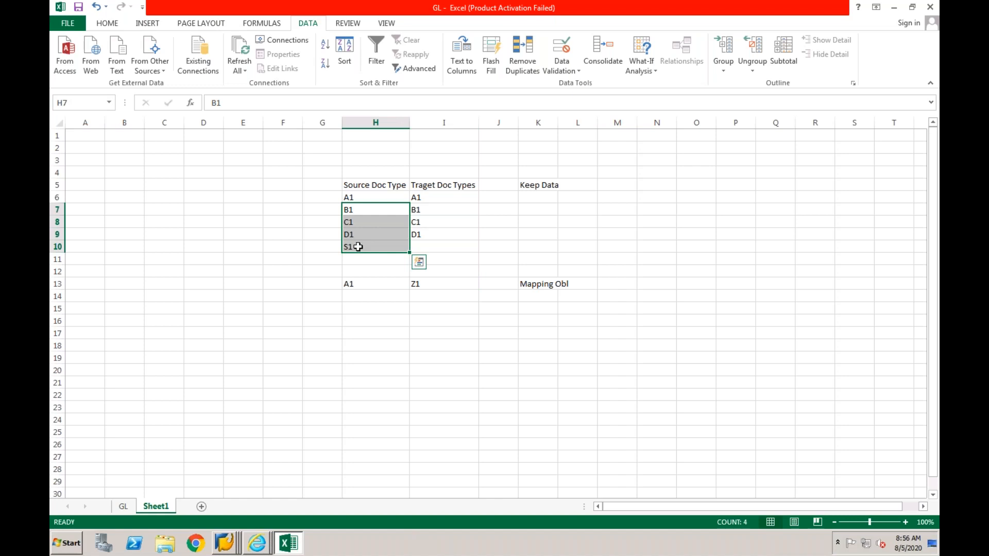
{"action": "key", "text": "ctrl+c"}
{"action": "left_click", "coordinate": [356, 299]}
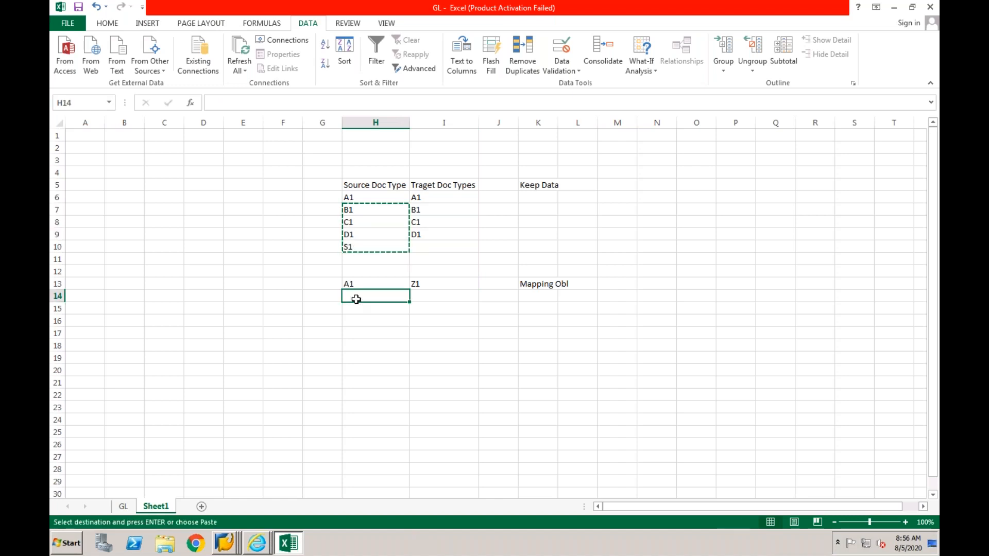
{"action": "key", "text": "ctrl+v"}
Fill cells I14 through I17 with target document types Z2, Z3, Z4 and Z5
{"action": "left_click", "coordinate": [426, 294]}
{"action": "type", "text": "Z1"}
{"action": "key", "text": "BackSpace"}
{"action": "type", "text": "2"}
{"action": "left_click", "coordinate": [421, 311]}
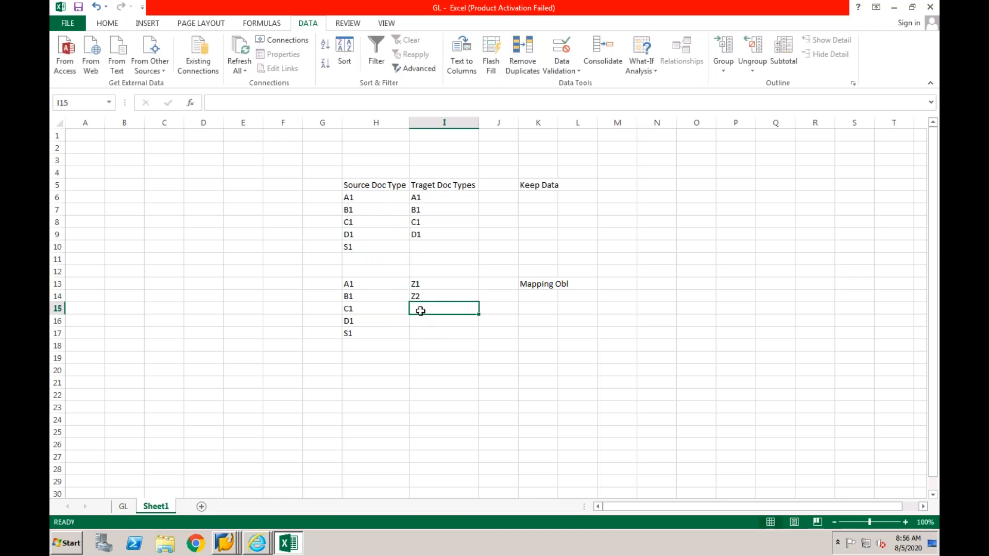
{"action": "type", "text": "Z3"}
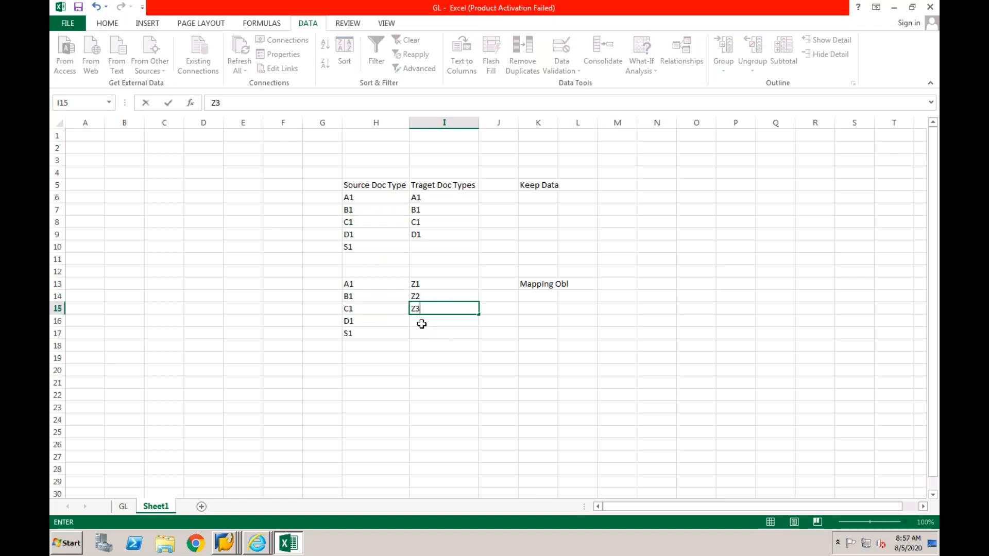
{"action": "left_click", "coordinate": [422, 323]}
{"action": "type", "text": "Z4"}
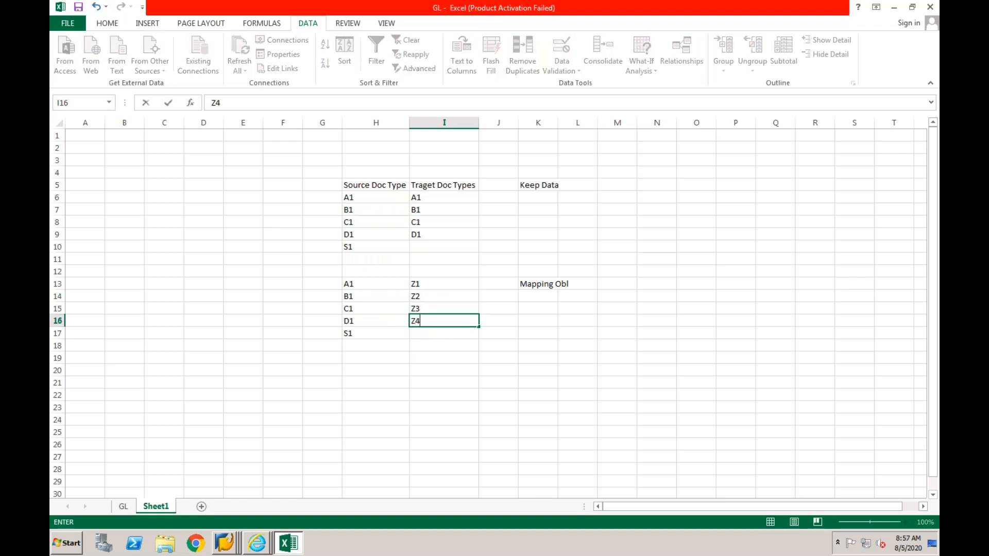
{"action": "left_click", "coordinate": [420, 333]}
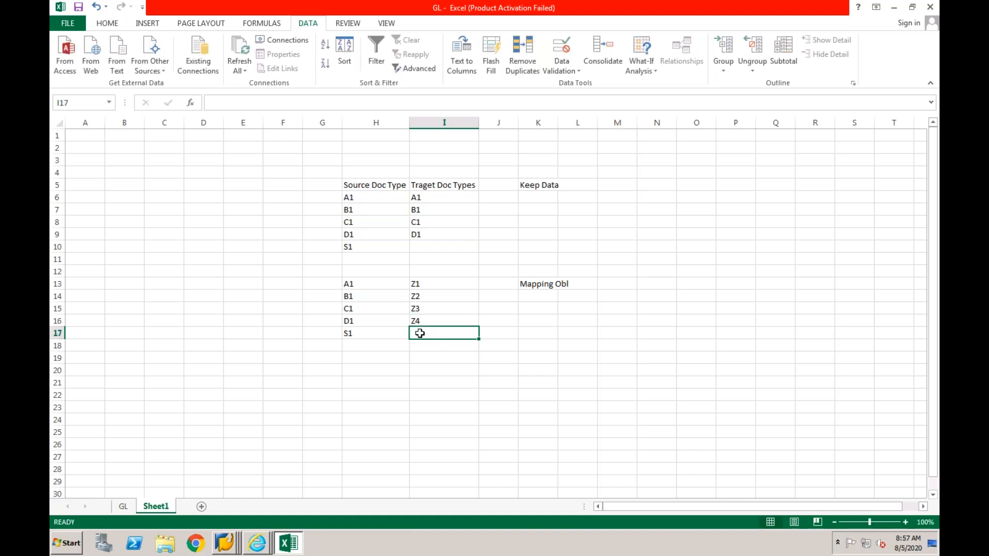
{"action": "type", "text": "Z5"}
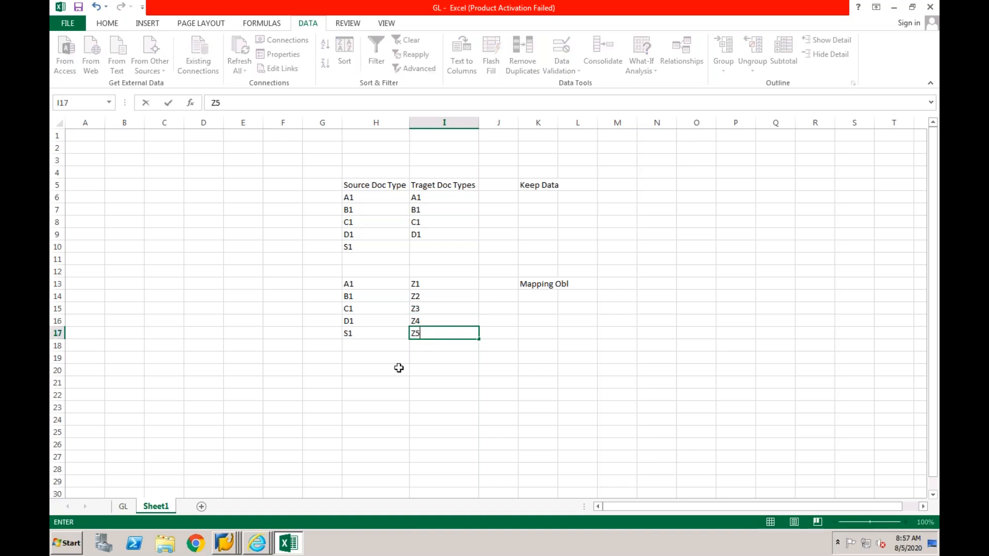
{"action": "left_click", "coordinate": [389, 371]}
Enter the option Mapping If possible in K20 and copy the source-target pairs from H6:I9 to H20
{"action": "left_click", "coordinate": [537, 370]}
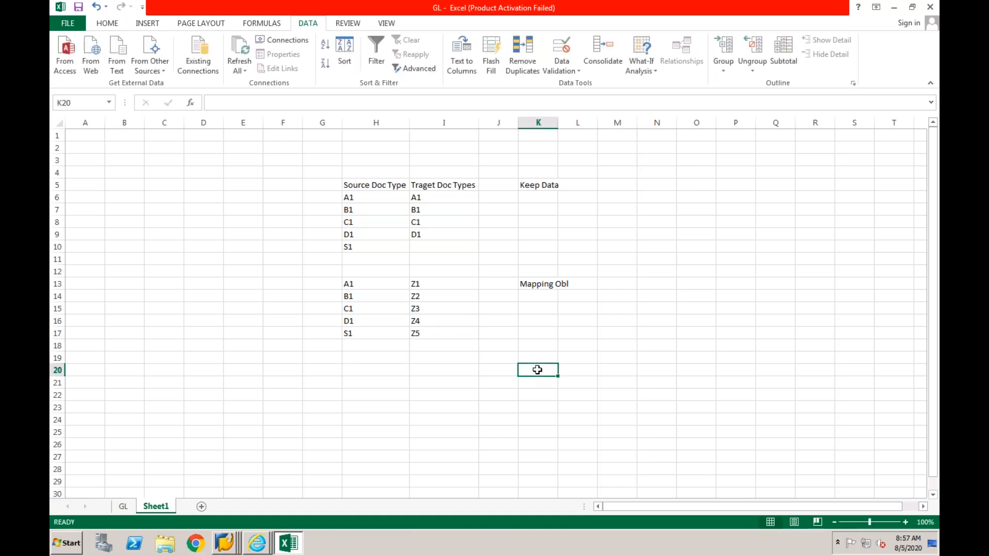
{"action": "type", "text": "Mapping If possible"}
{"action": "left_click", "coordinate": [373, 197]}
{"action": "left_click_drag", "start_coordinate": [408, 206], "coordinate": [424, 235]}
{"action": "key", "text": "ctrl+c"}
{"action": "left_click", "coordinate": [374, 369]}
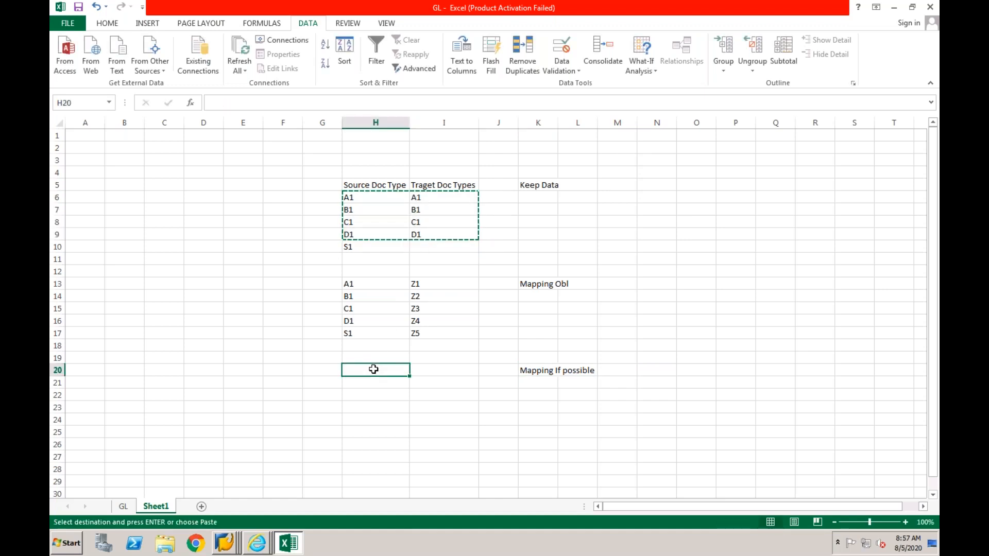
{"action": "key", "text": "ctrl+v"}
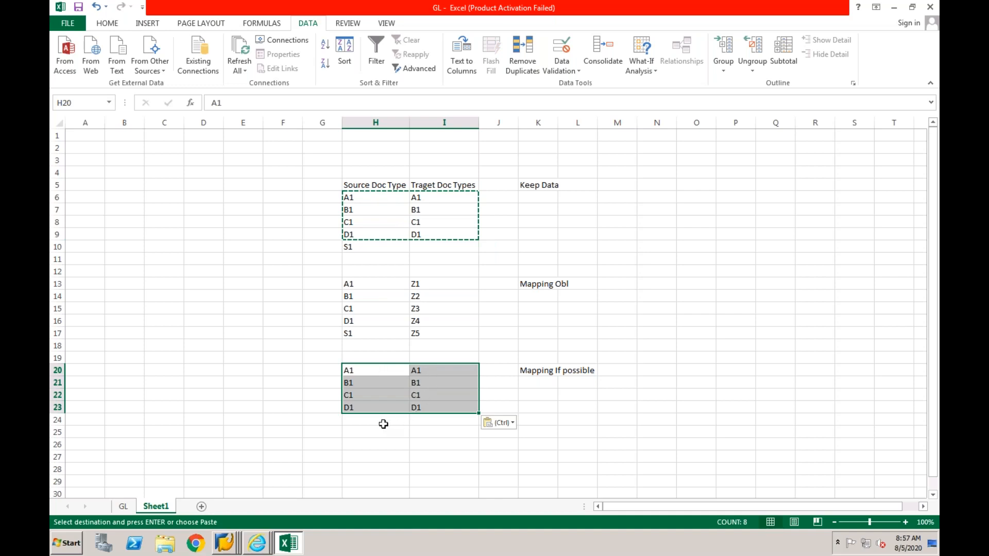
Add source document type S1 in H24 with target document type S2 in I24
{"action": "left_click", "coordinate": [383, 424]}
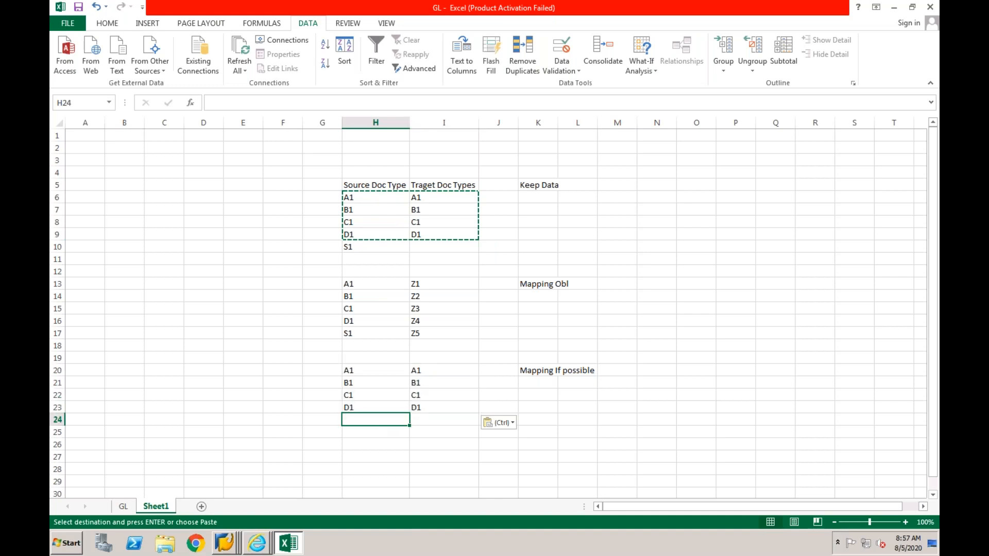
{"action": "type", "text": "S1"}
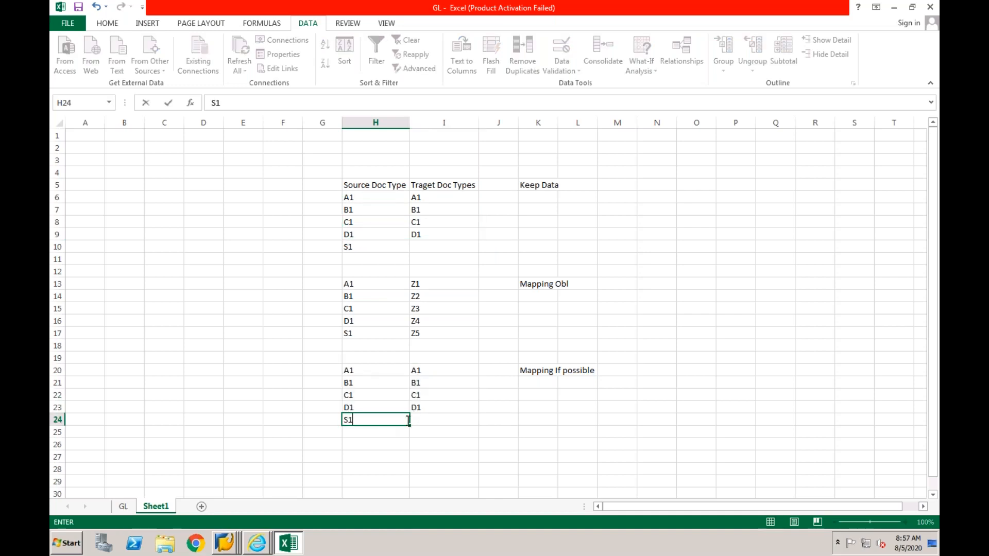
{"action": "left_click", "coordinate": [424, 421]}
{"action": "type", "text": "S2"}
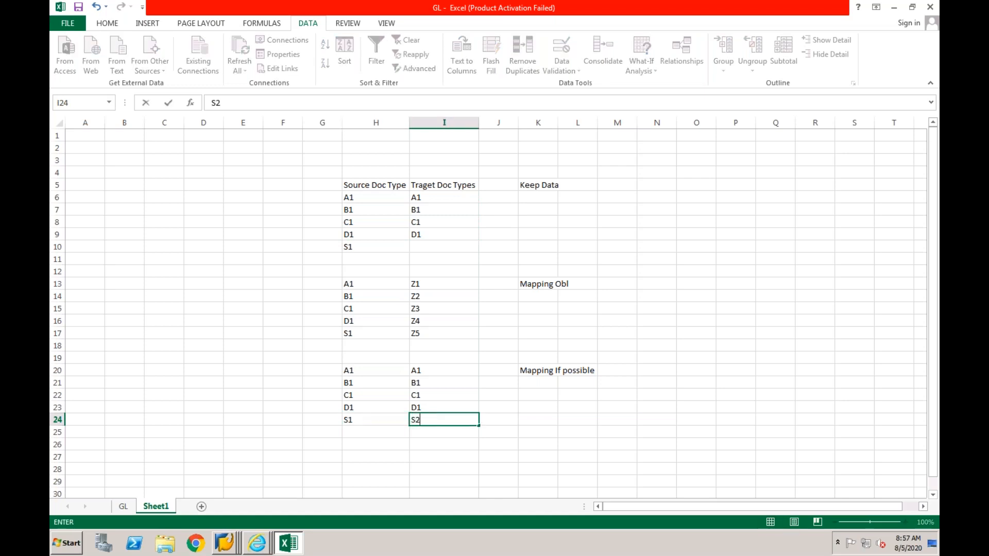
{"action": "left_click", "coordinate": [469, 452]}
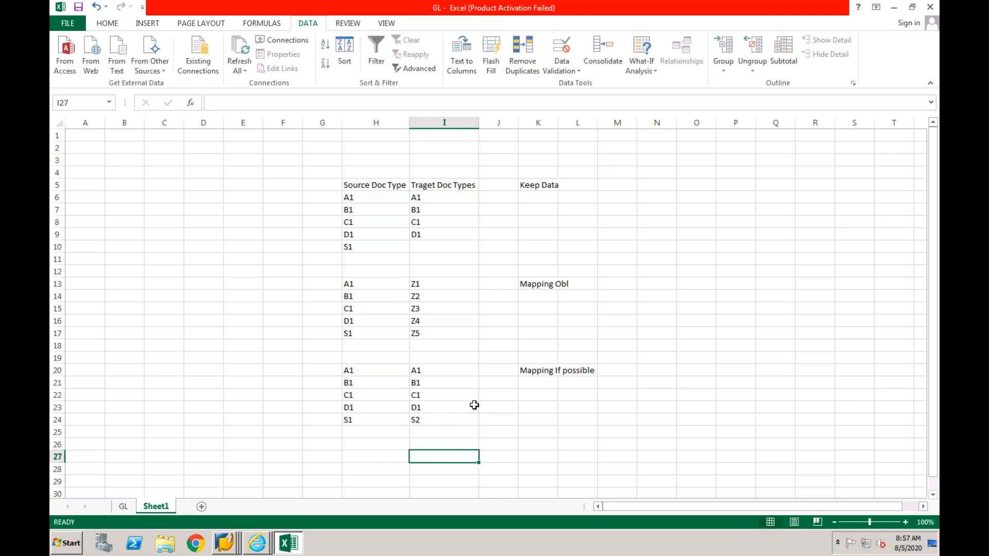
Clear the target document type in cell I20 beside source type A1
{"action": "left_click_drag", "start_coordinate": [392, 373], "coordinate": [429, 406]}
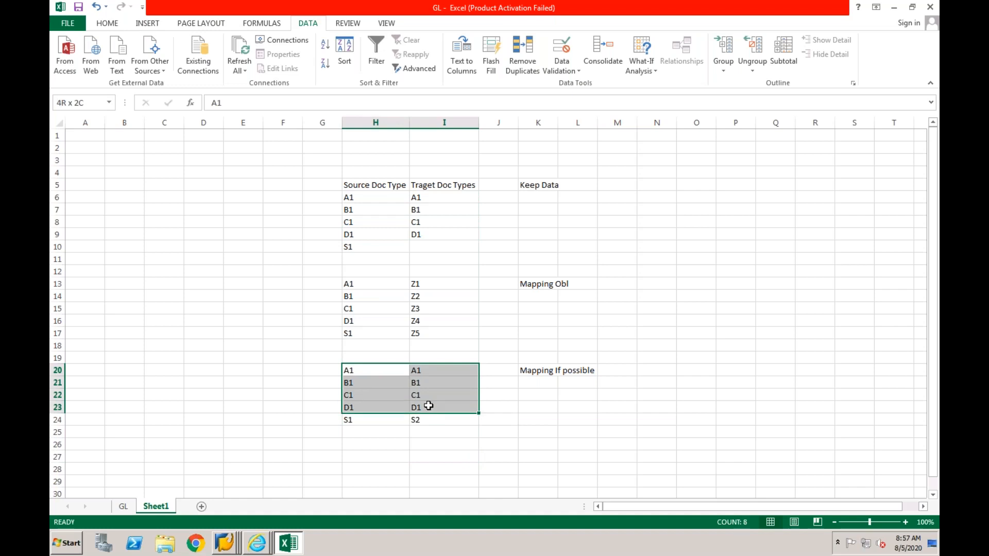
{"action": "left_click_drag", "start_coordinate": [426, 371], "coordinate": [428, 407]}
{"action": "key", "text": "BackSpace"}
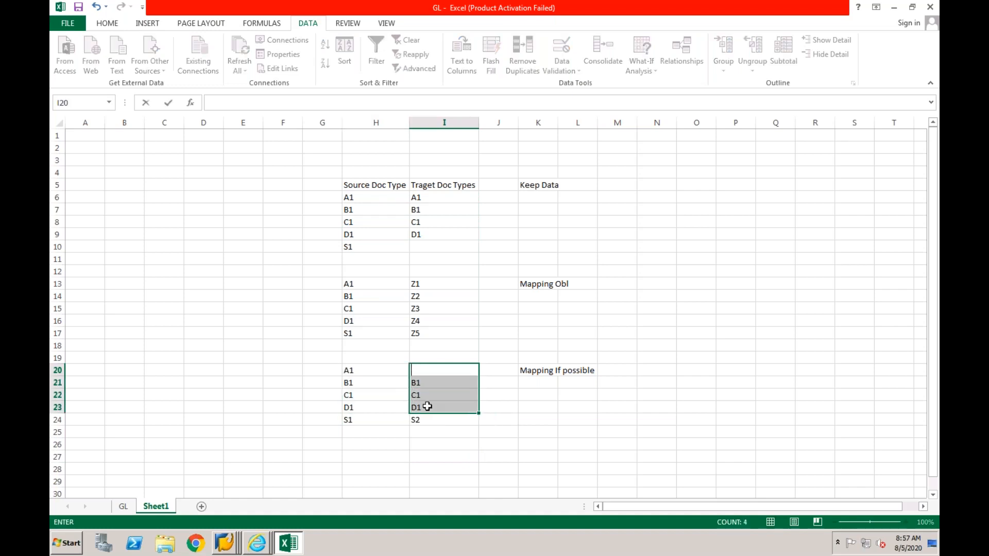
{"action": "left_click", "coordinate": [415, 420]}
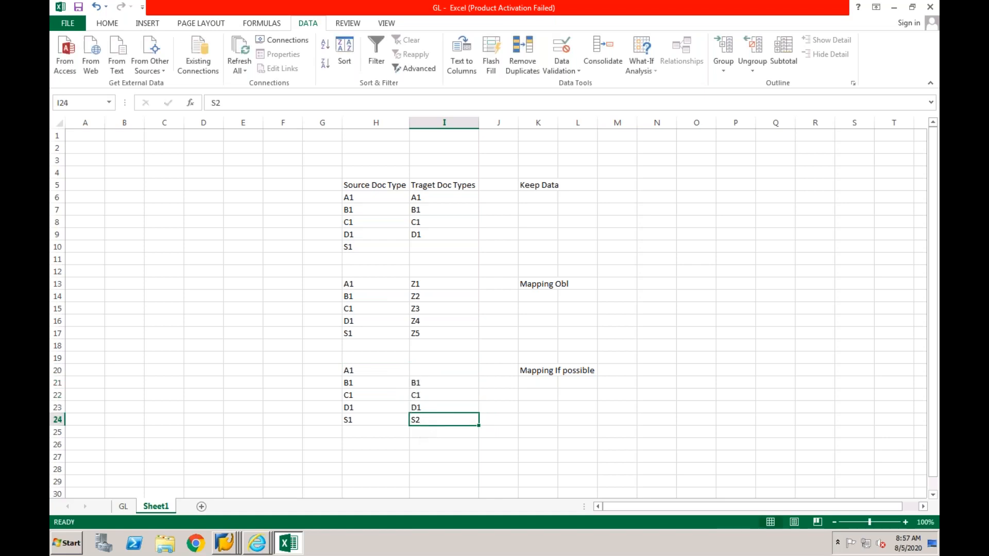
{"action": "left_click_drag", "start_coordinate": [379, 372], "coordinate": [431, 406]}
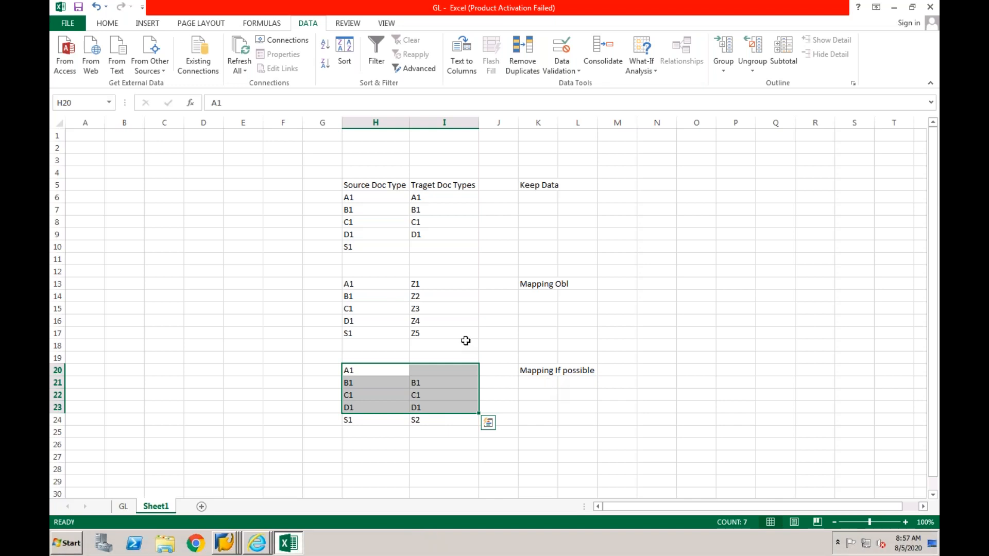
{"action": "left_click", "coordinate": [392, 202]}
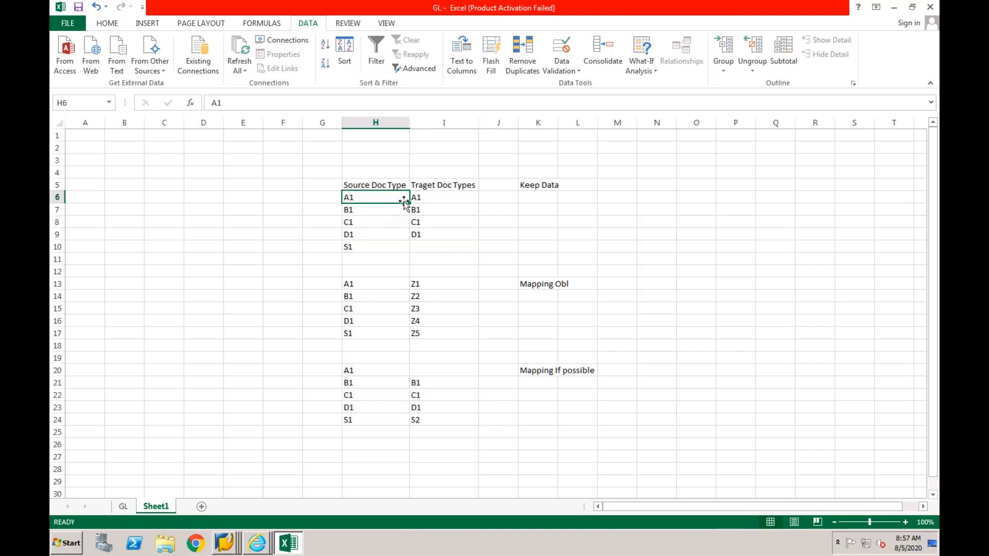
{"action": "left_click", "coordinate": [384, 209]}
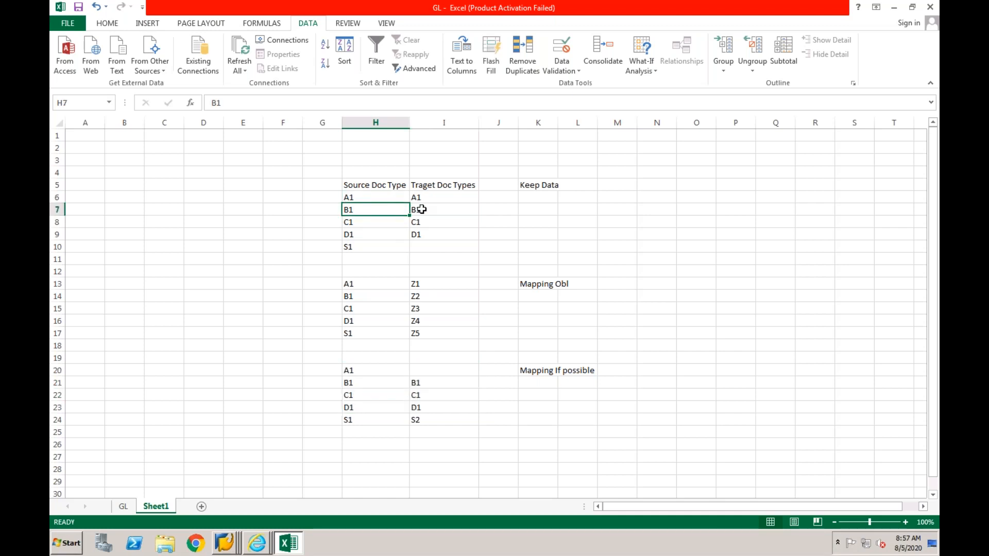
{"action": "left_click", "coordinate": [419, 209]}
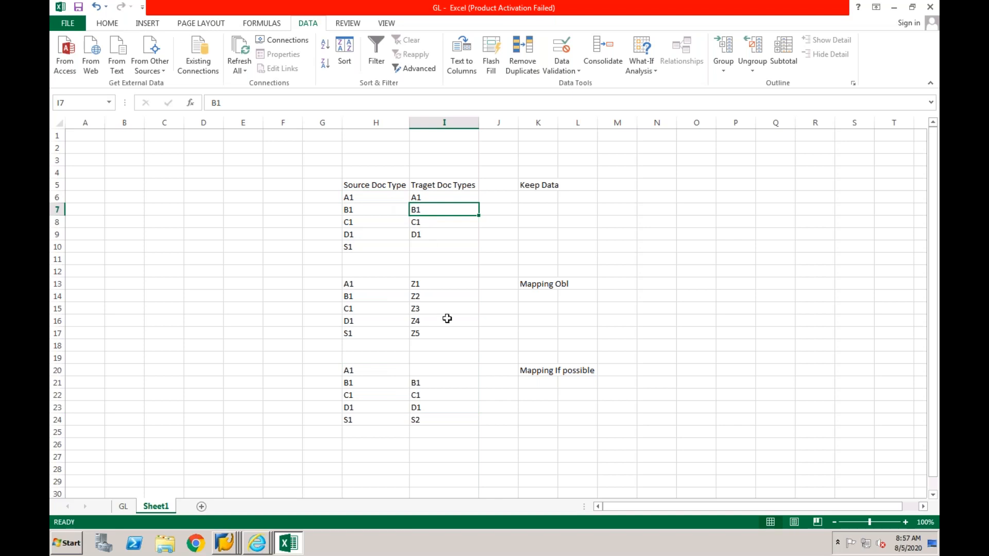
{"action": "left_click", "coordinate": [547, 186]}
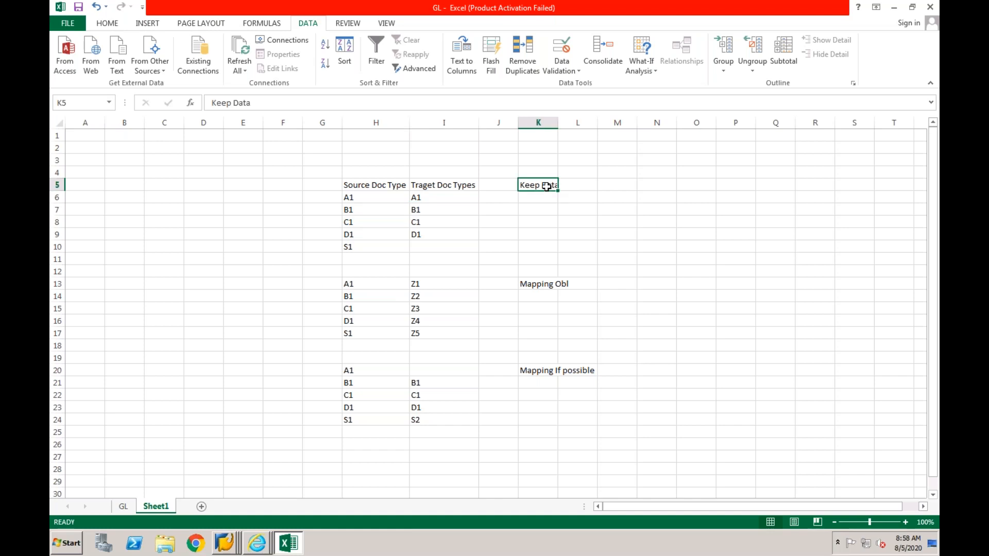
{"action": "left_click", "coordinate": [397, 200]}
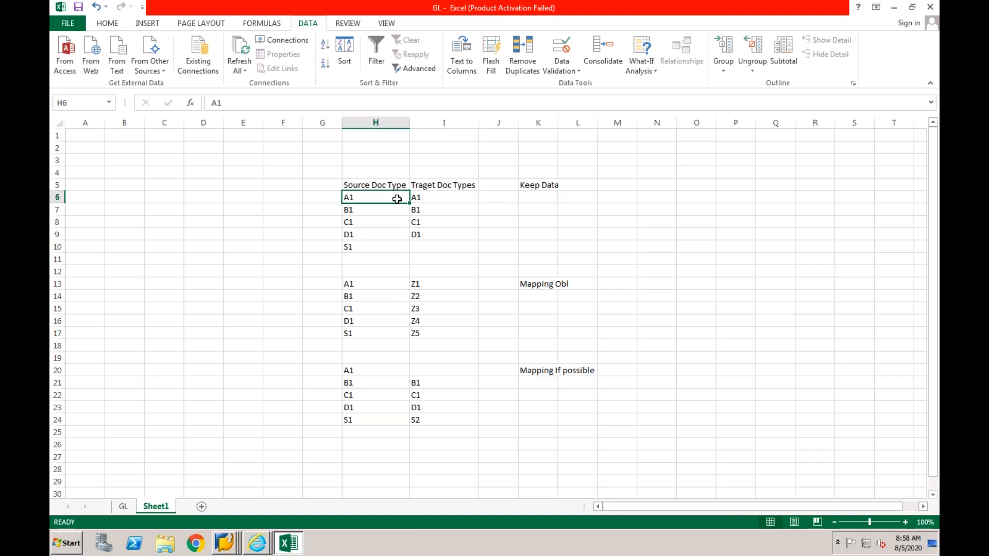
Examine the Keep Data example, comparing source document types A1 to D1 and S1 with their target types
{"action": "left_click", "coordinate": [431, 195]}
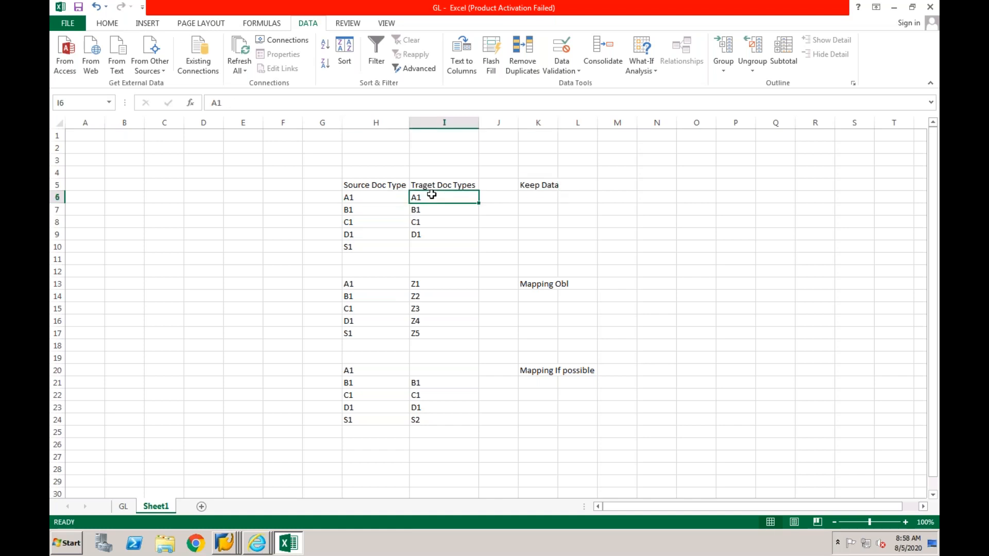
{"action": "left_click", "coordinate": [533, 183]}
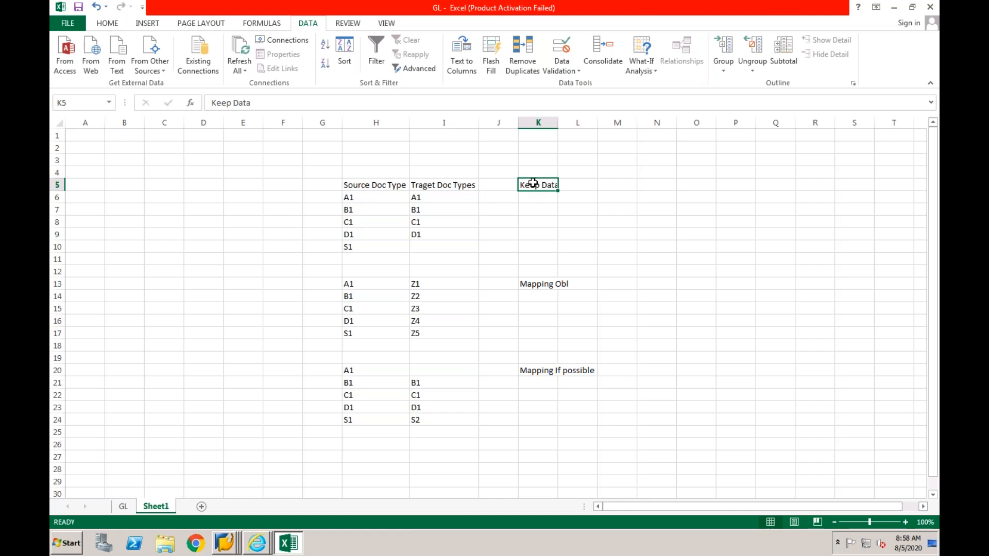
{"action": "left_click", "coordinate": [385, 246]}
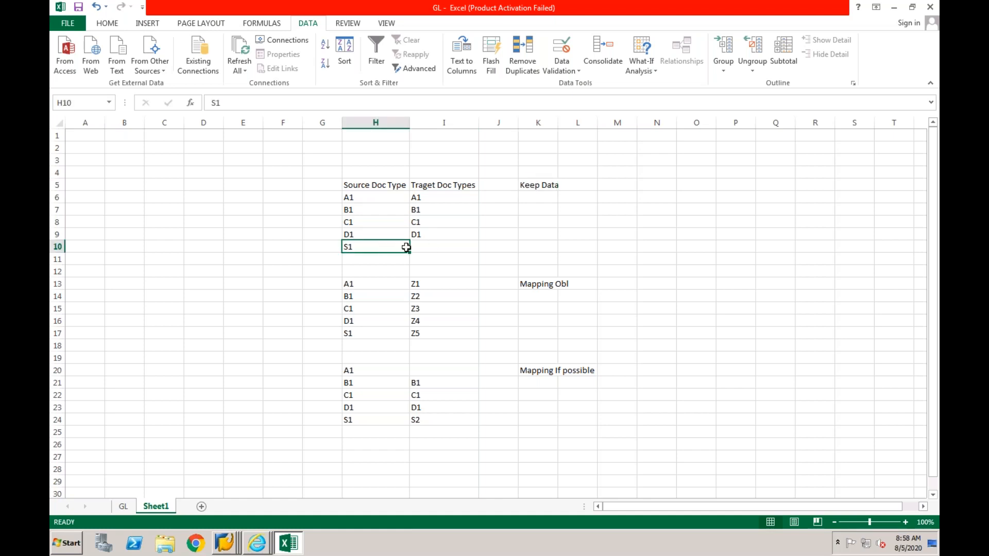
{"action": "left_click", "coordinate": [539, 186]}
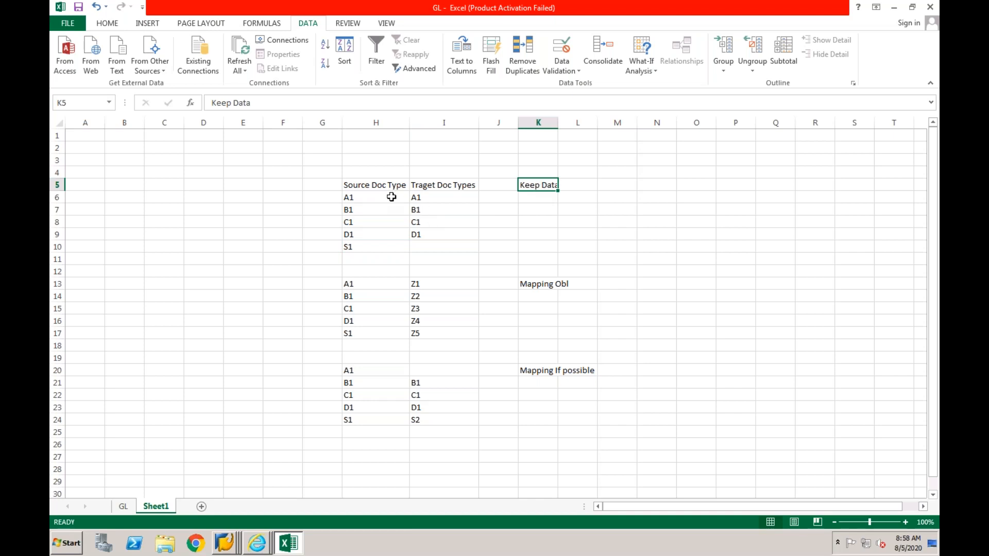
{"action": "left_click_drag", "start_coordinate": [387, 197], "coordinate": [423, 232]}
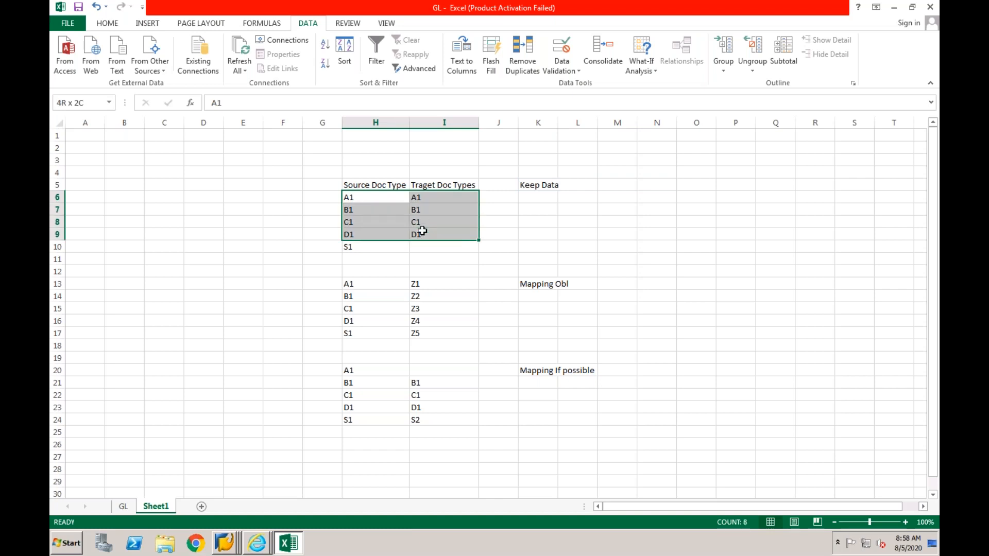
{"action": "left_click", "coordinate": [380, 247]}
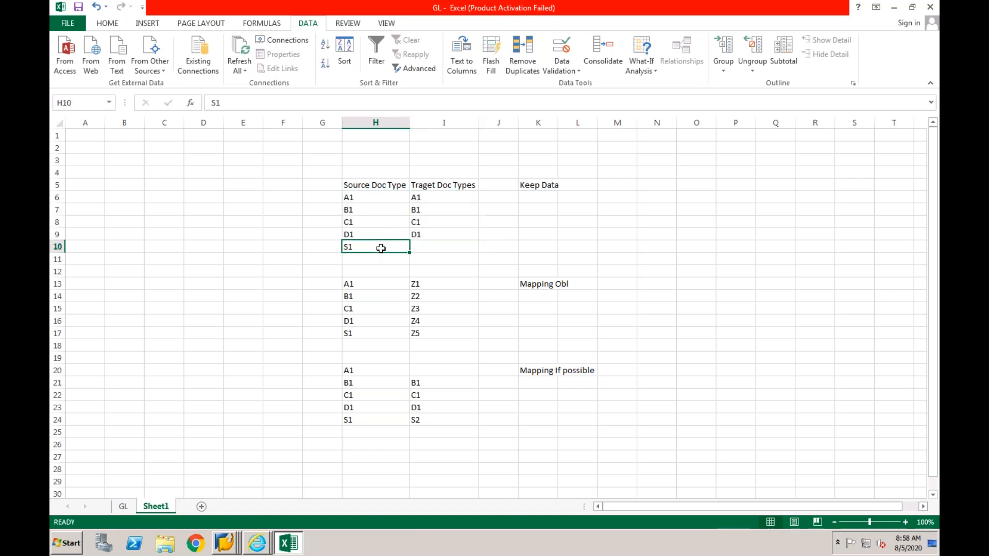
{"action": "left_click", "coordinate": [426, 246]}
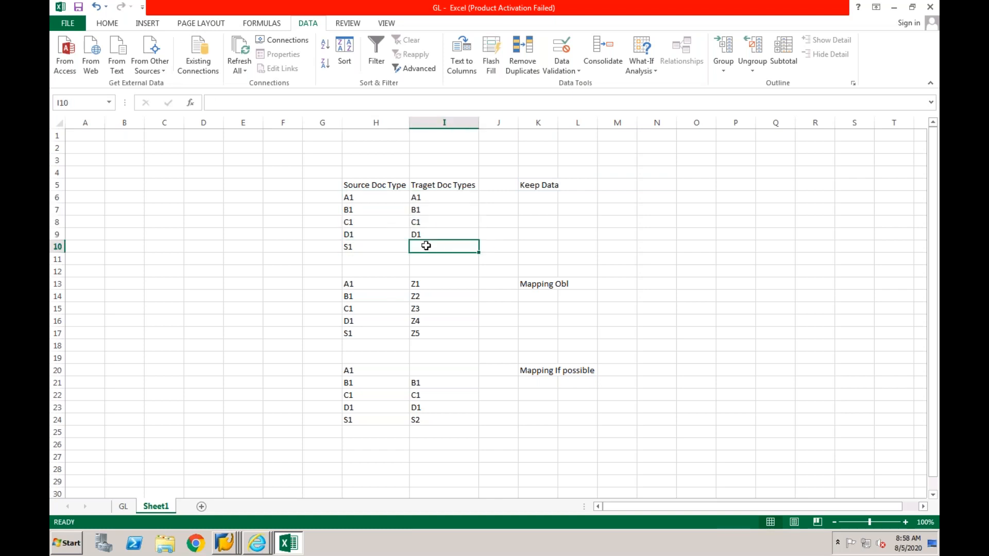
Clear the contents of cells H20:I23 in the Mapping If possible example, keeping only the S1 to S2 pair
{"action": "left_click", "coordinate": [426, 421]}
{"action": "left_click_drag", "start_coordinate": [383, 371], "coordinate": [421, 405]}
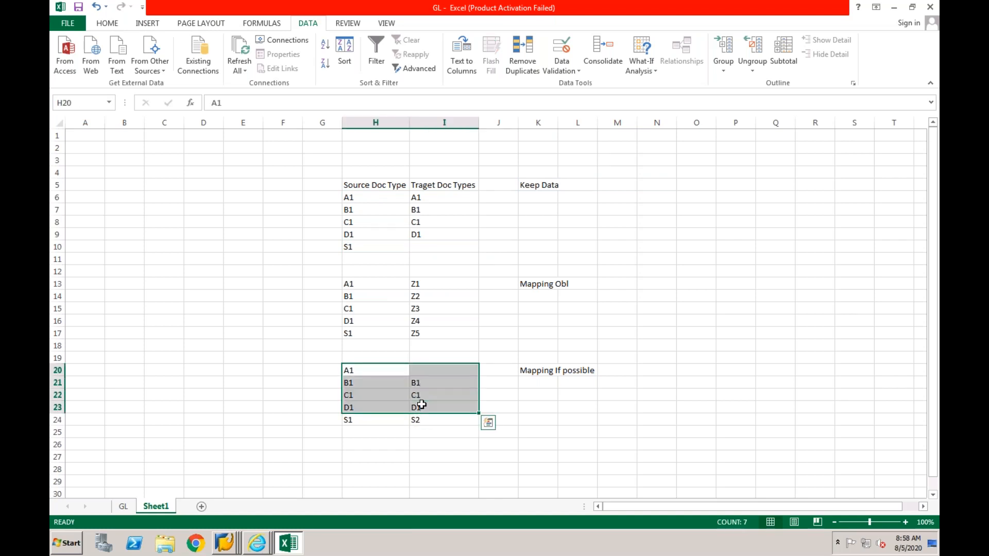
{"action": "right_click", "coordinate": [421, 405]}
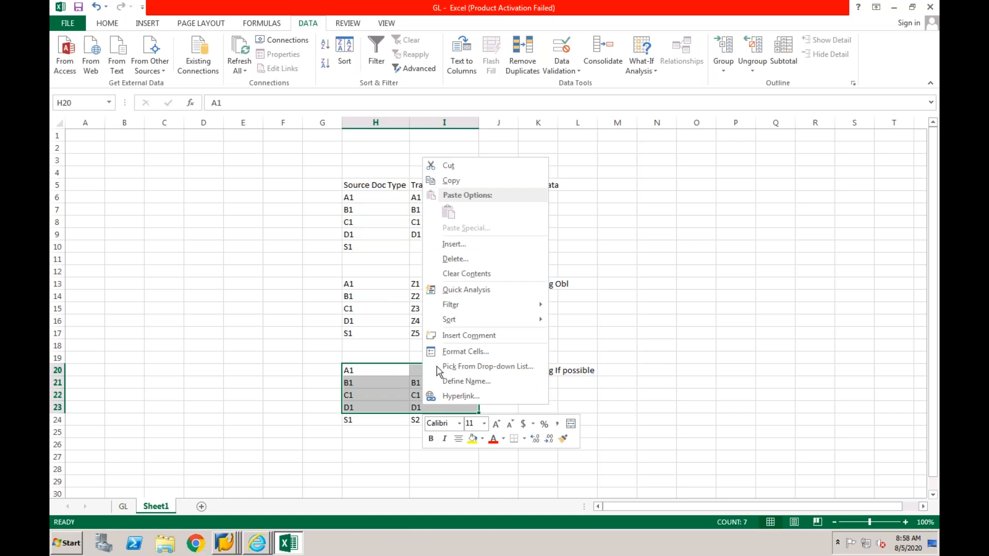
{"action": "left_click", "coordinate": [453, 273]}
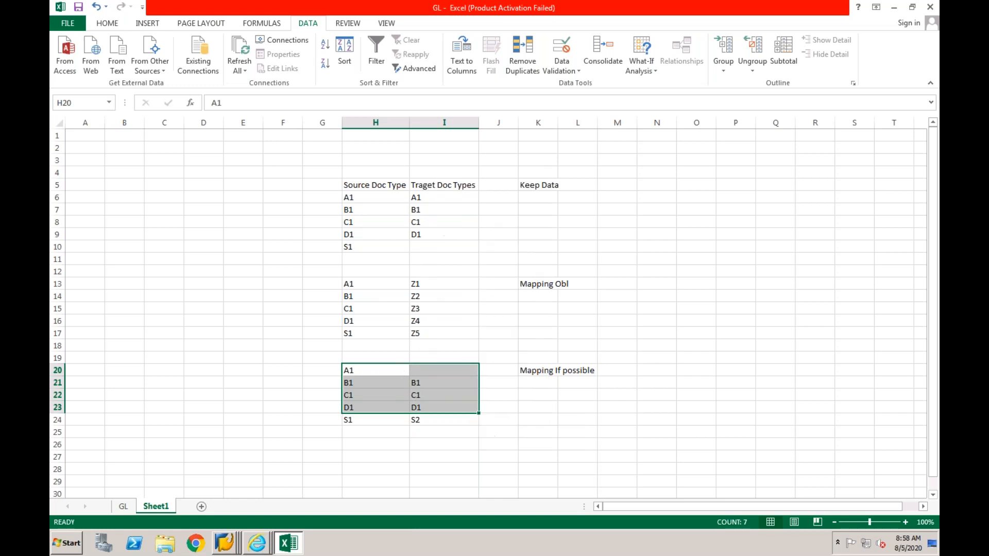
Examine the Mapping If possible pair S1 to S2 against the source and target document types in H6:I10
{"action": "left_click", "coordinate": [392, 419]}
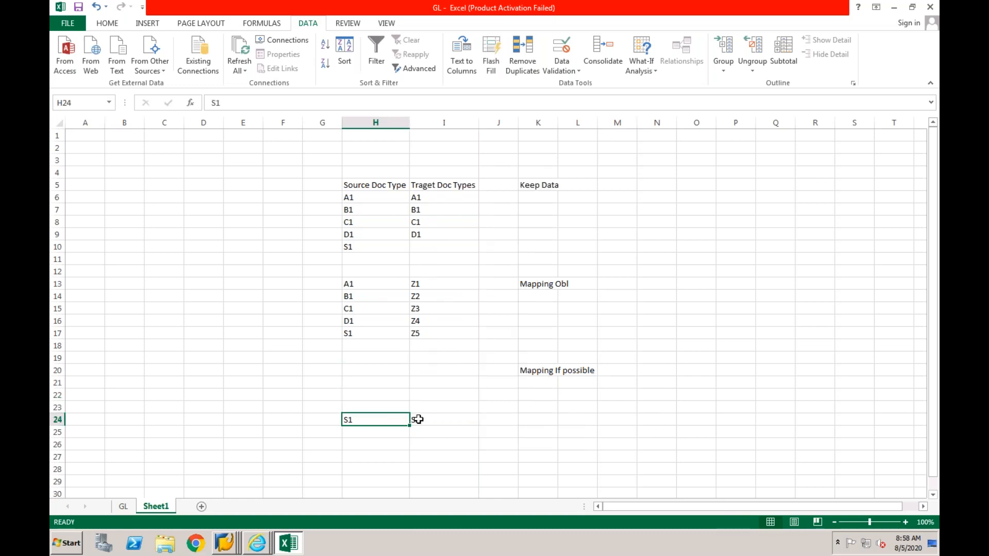
{"action": "left_click", "coordinate": [443, 414]}
{"action": "left_click", "coordinate": [534, 370]}
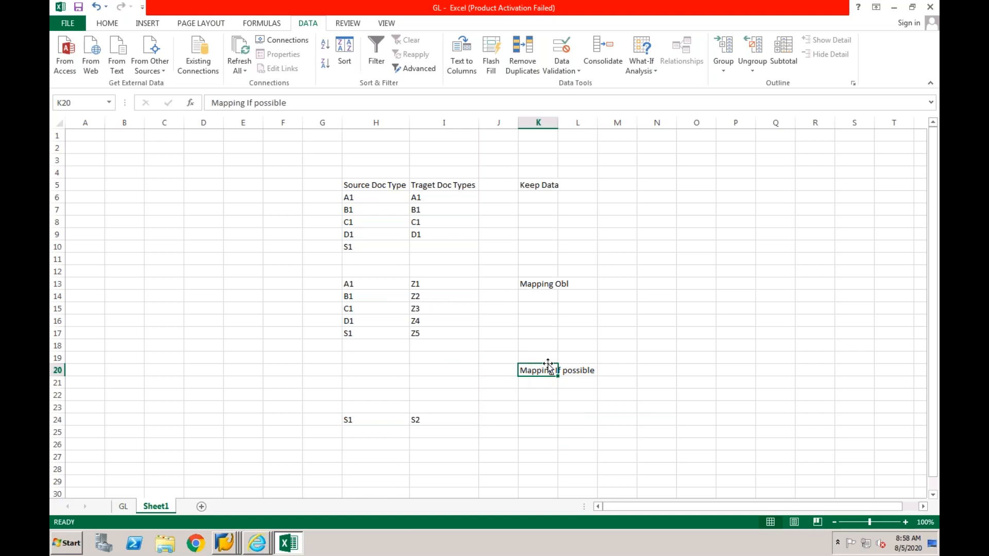
{"action": "left_click", "coordinate": [377, 200]}
{"action": "left_click", "coordinate": [533, 371]}
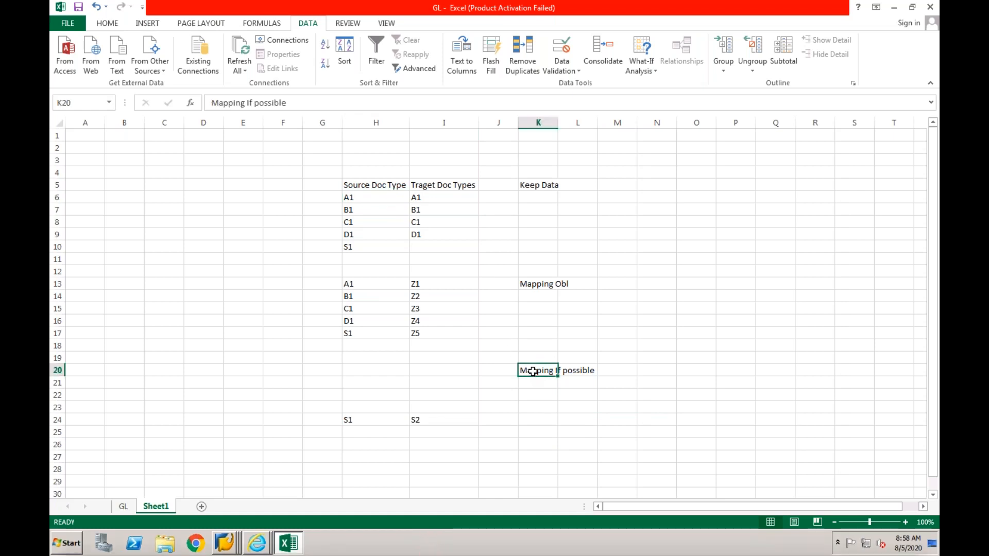
{"action": "left_click", "coordinate": [427, 198]}
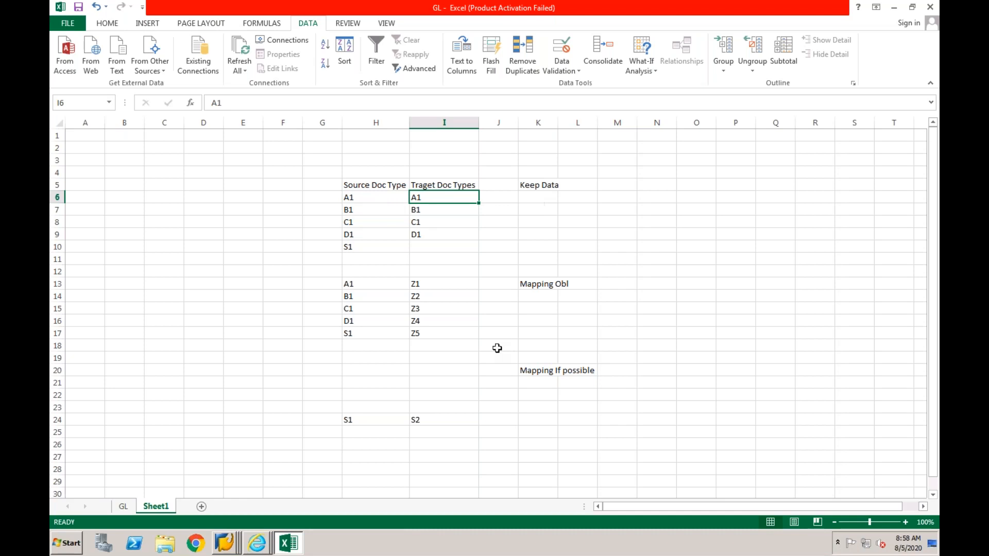
{"action": "left_click", "coordinate": [387, 422]}
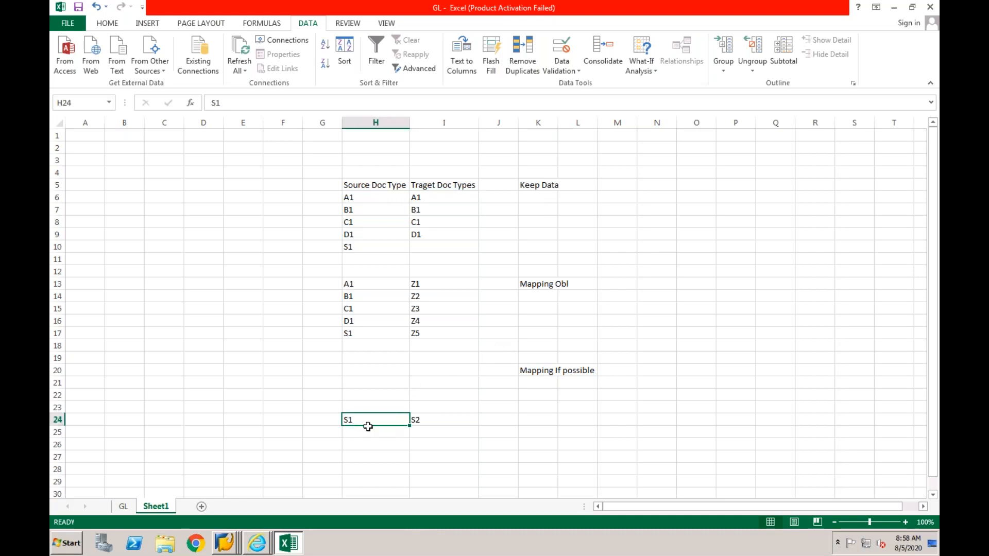
{"action": "left_click", "coordinate": [430, 422]}
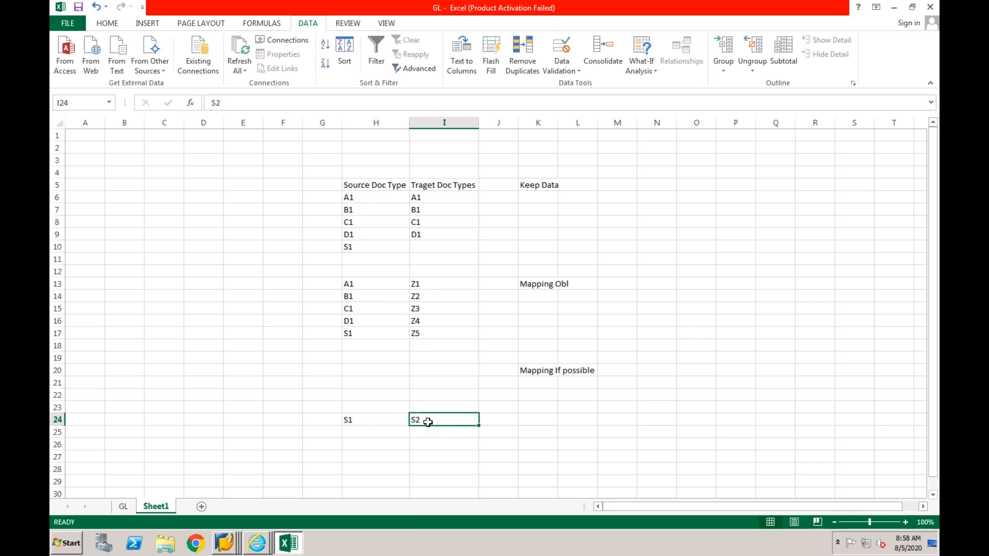
{"action": "left_click", "coordinate": [390, 419]}
{"action": "left_click", "coordinate": [427, 418]}
{"action": "left_click", "coordinate": [547, 373]}
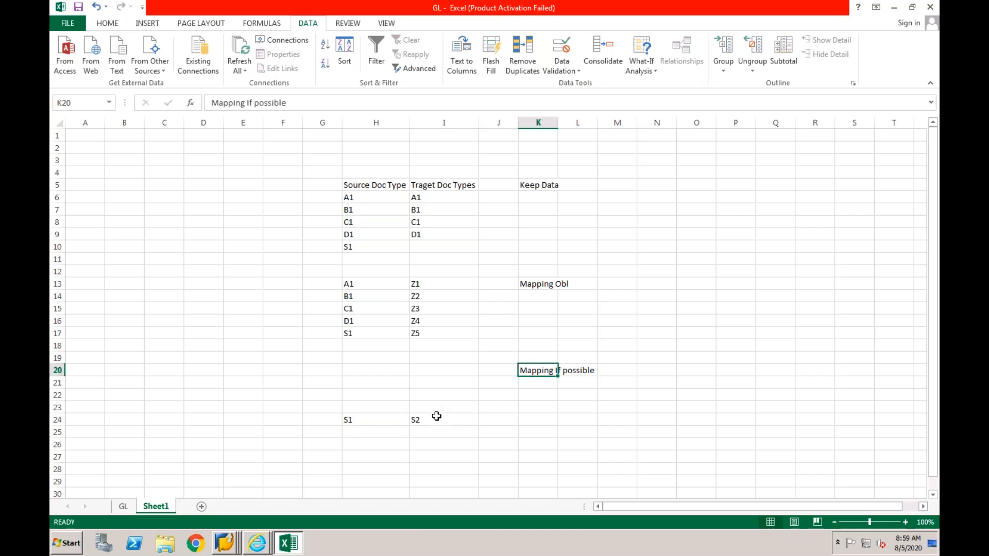
{"action": "left_click", "coordinate": [433, 422]}
{"action": "left_click", "coordinate": [390, 423], "text": "shift"}
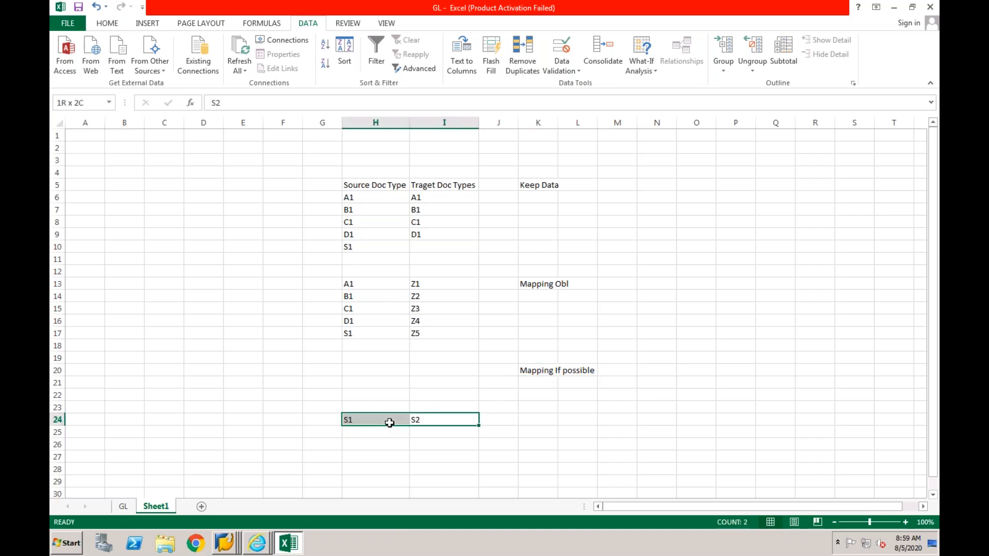
{"action": "left_click", "coordinate": [535, 370]}
{"action": "left_click_drag", "start_coordinate": [380, 197], "coordinate": [428, 247]}
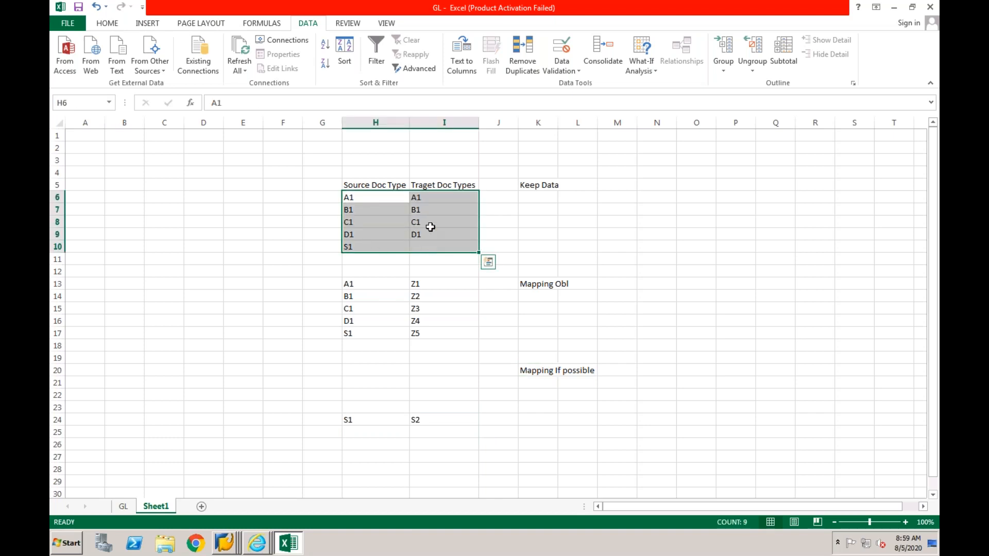
{"action": "left_click_drag", "start_coordinate": [407, 421], "coordinate": [425, 421]}
{"action": "left_click", "coordinate": [533, 373]}
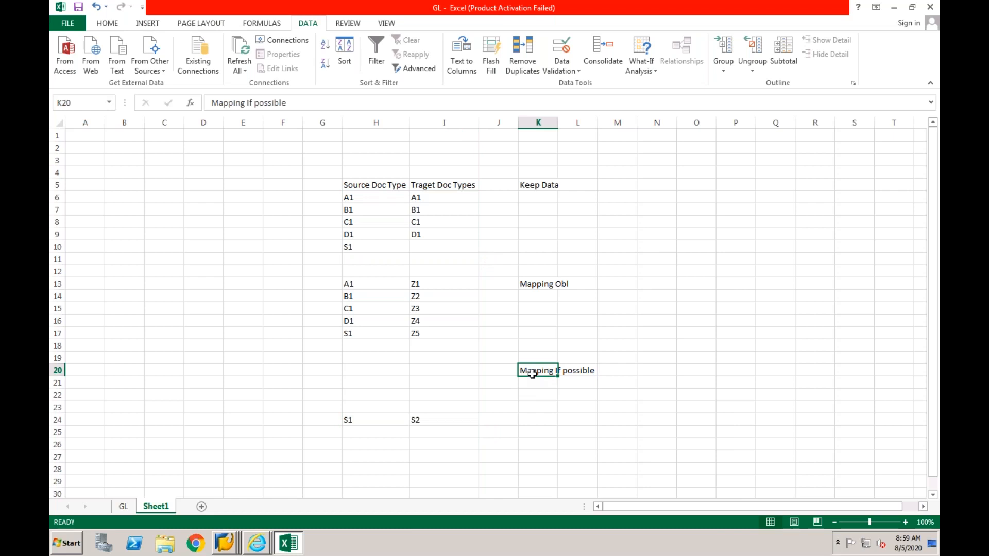
Enter the option Clear Data in K27 and source document type A1 in H27, leaving its target cell I27 empty
{"action": "left_click", "coordinate": [532, 457]}
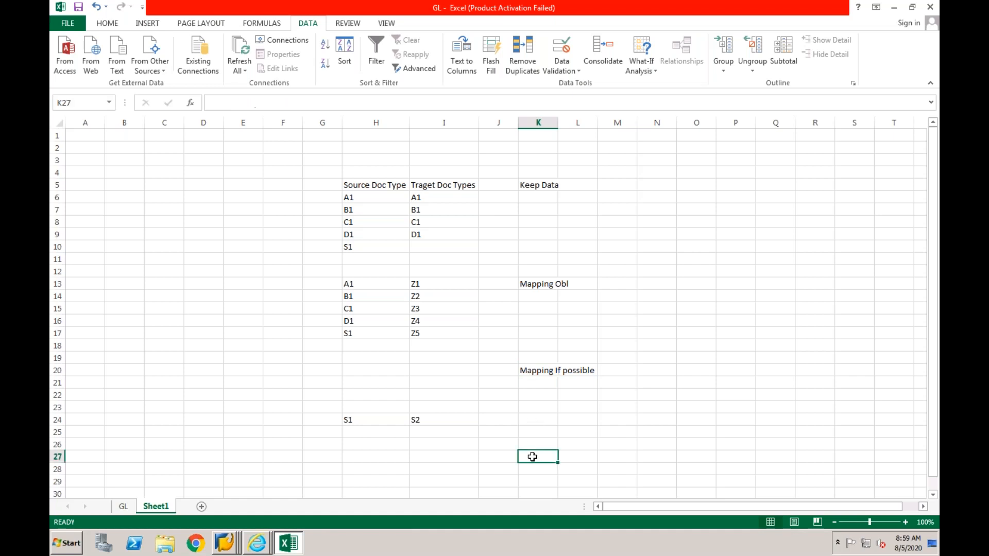
{"action": "type", "text": "Clear Data"}
{"action": "key", "text": "Return"}
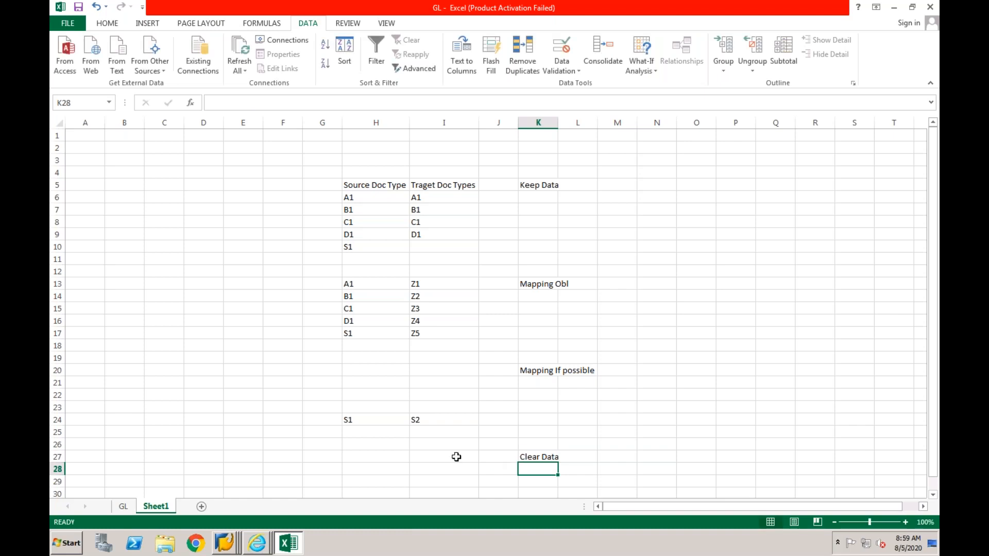
{"action": "left_click", "coordinate": [399, 457]}
{"action": "type", "text": "A1"}
{"action": "left_click", "coordinate": [433, 461]}
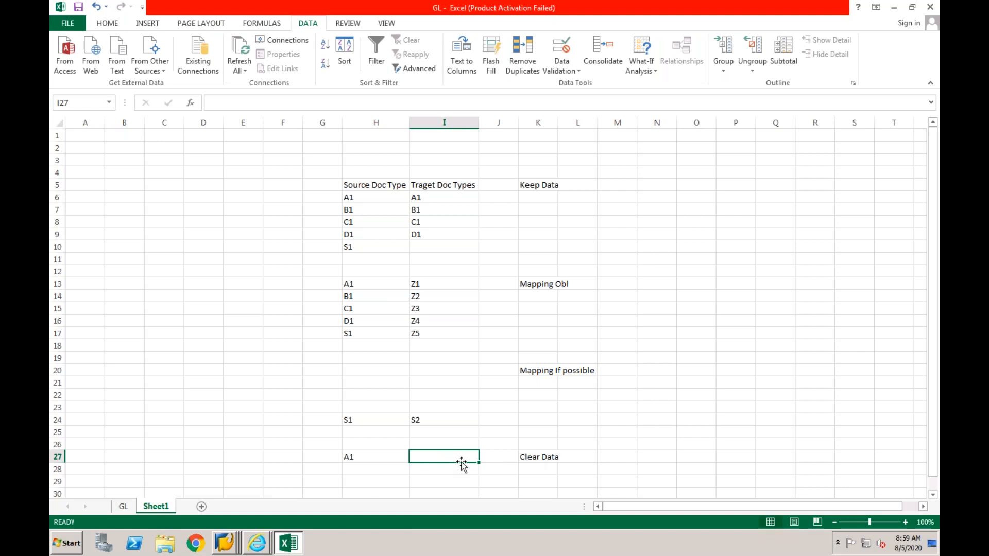
{"action": "left_click", "coordinate": [532, 457]}
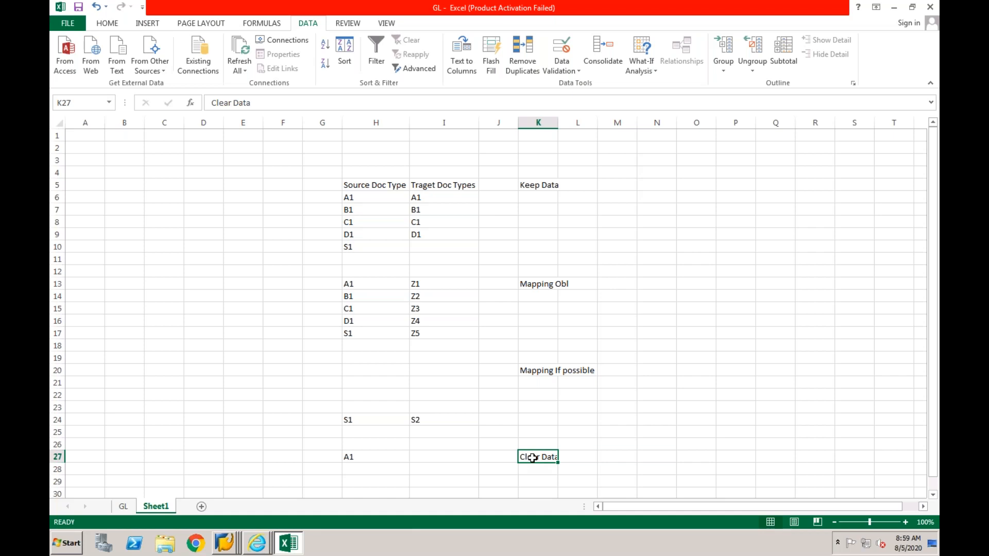
{"action": "left_click", "coordinate": [438, 456]}
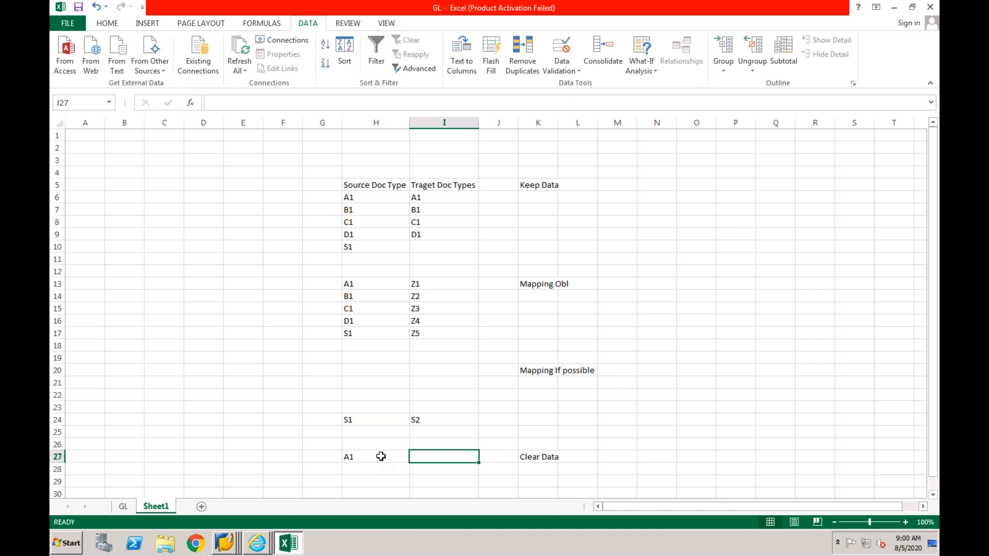
{"action": "left_click_drag", "start_coordinate": [381, 457], "coordinate": [381, 482]}
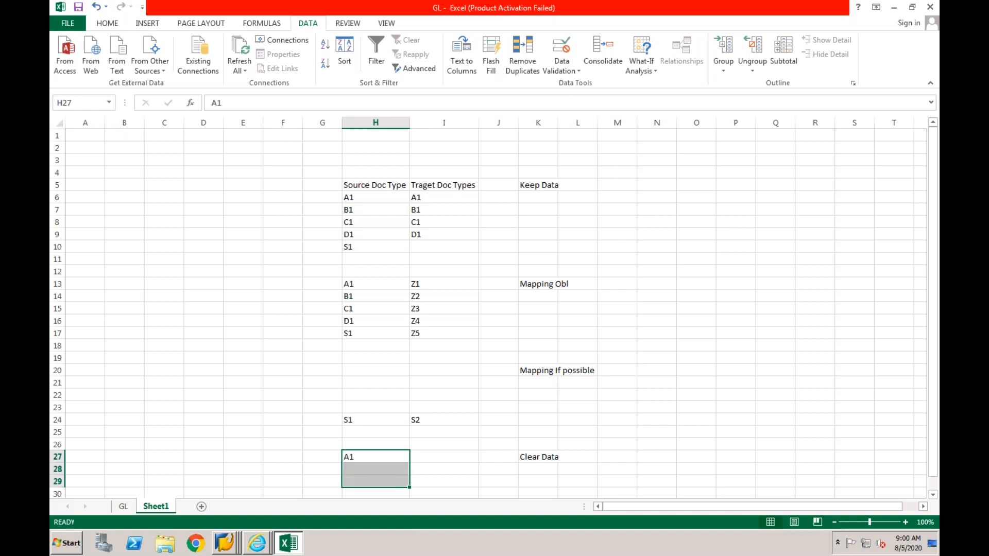
{"action": "left_click", "coordinate": [530, 460]}
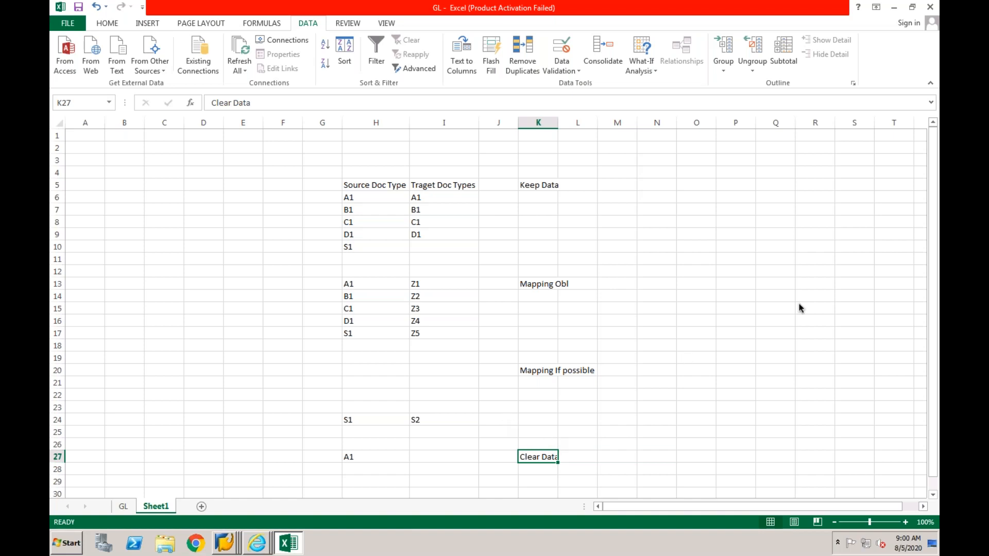
Switch to the SAP Error Handling (1000) window and check the log message for the accounting document posting
{"action": "right_click", "coordinate": [231, 545]}
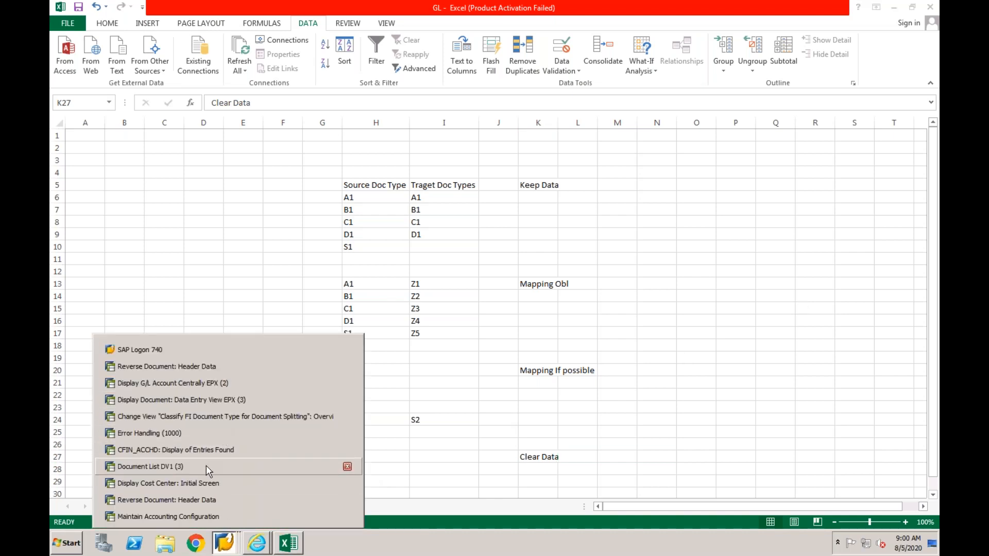
{"action": "left_click", "coordinate": [204, 434]}
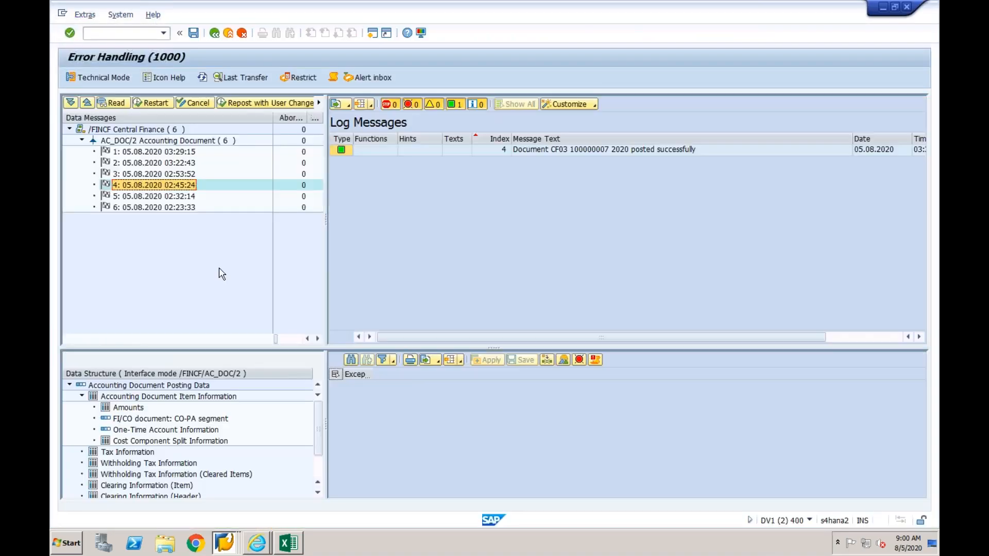
{"action": "left_click", "coordinate": [178, 153]}
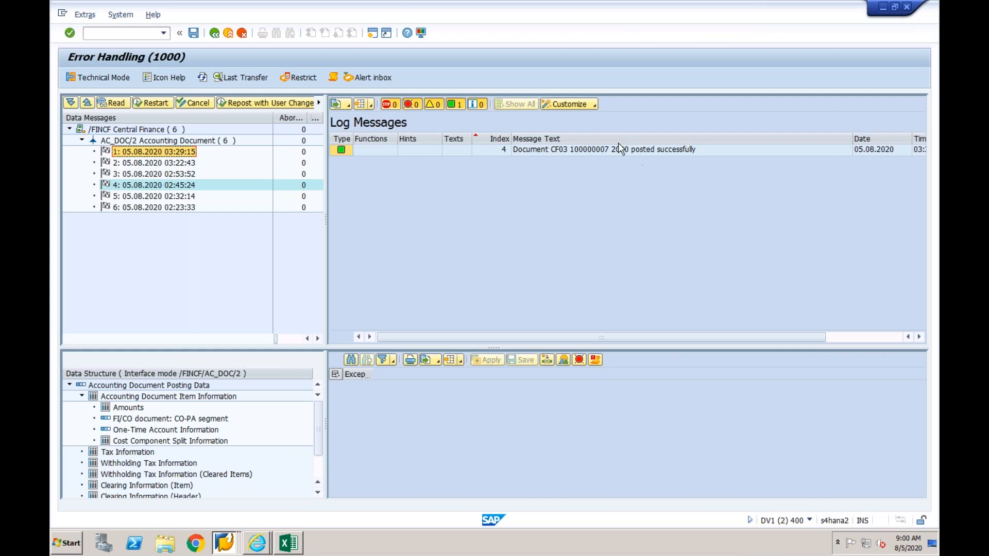
{"action": "left_click", "coordinate": [597, 153]}
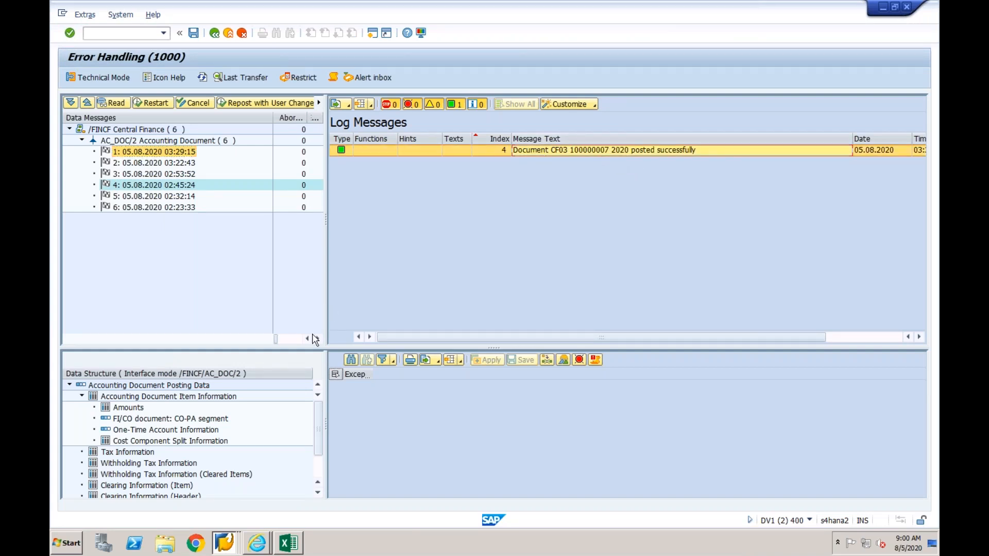
Switch to the Maintain Accounting Configuration session, start transaction FB03 and display the prefilled document of company code CF03
{"action": "left_click", "coordinate": [230, 537]}
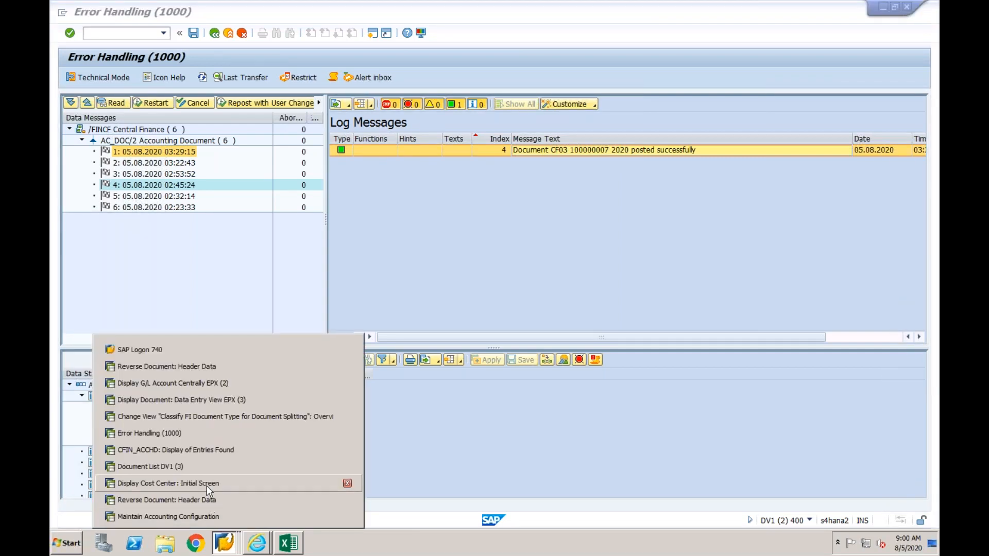
{"action": "left_click", "coordinate": [201, 514]}
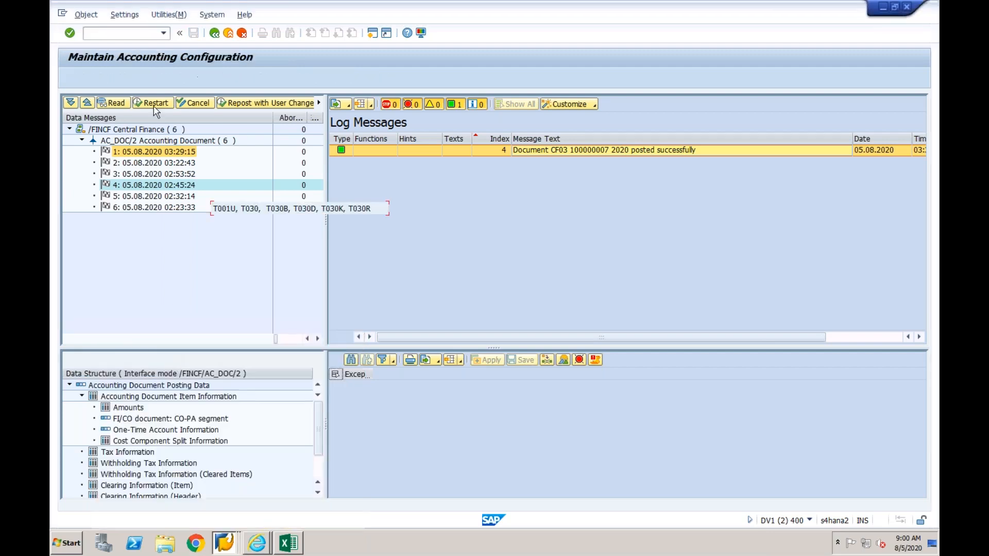
{"action": "left_click", "coordinate": [126, 32]}
{"action": "type", "text": "/nfb03"}
{"action": "key", "text": "Return"}
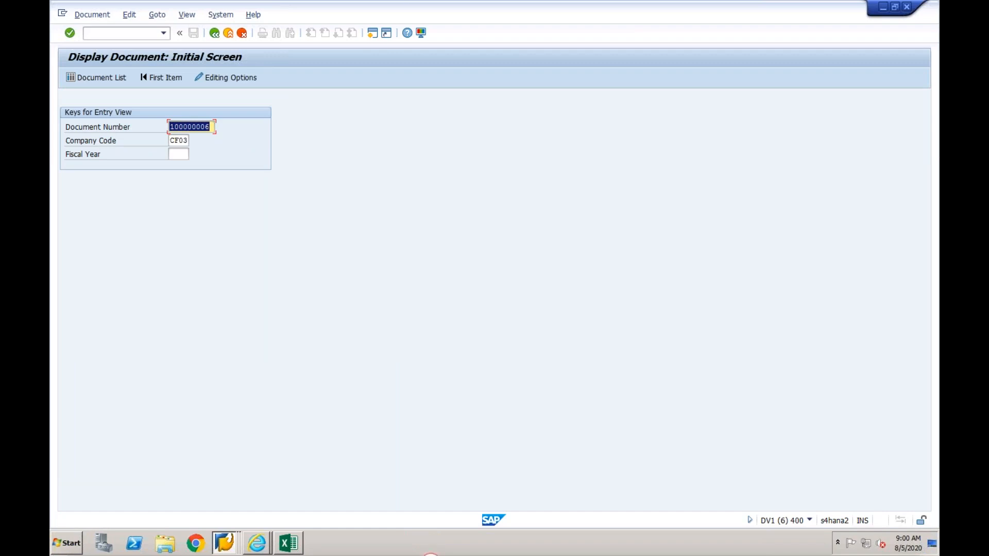
{"action": "key", "text": "Return"}
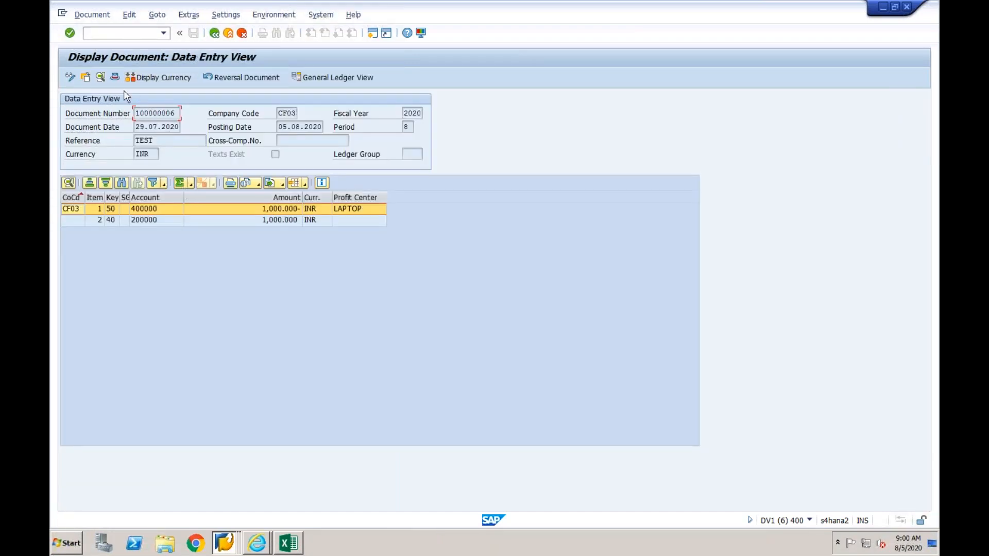
Open the document header of the CF03 document and try to drill into the original document from its Reference Key
{"action": "left_click", "coordinate": [117, 78]}
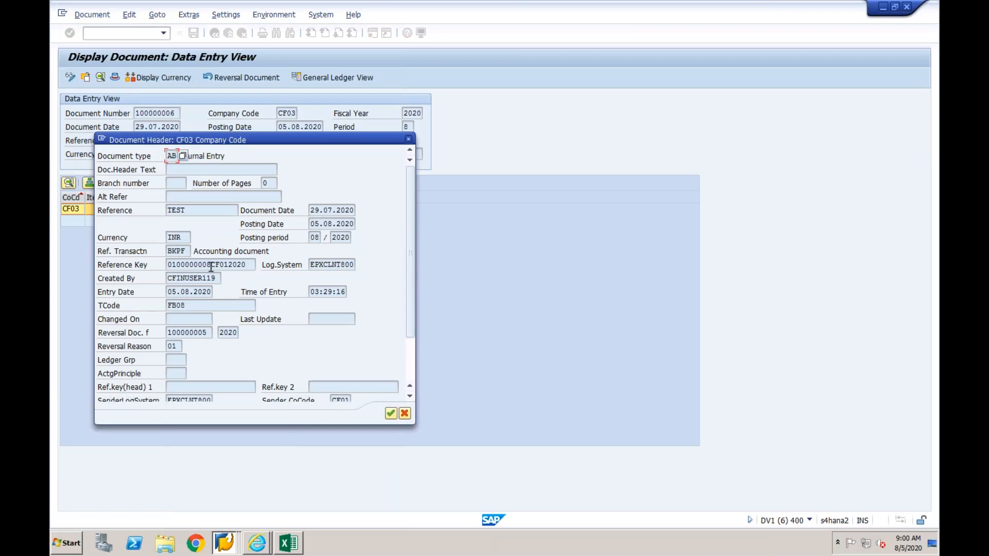
{"action": "double_click", "coordinate": [211, 267]}
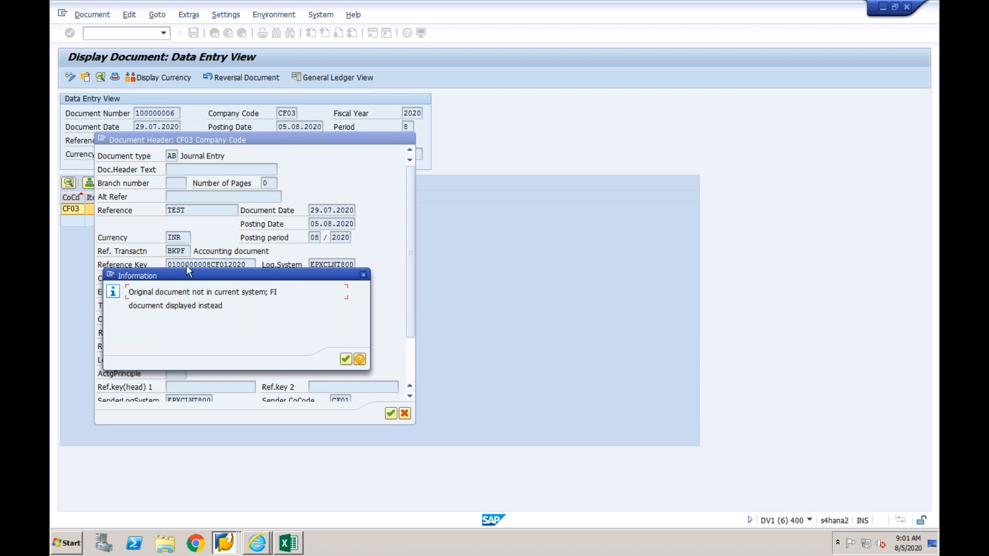
{"action": "key", "text": "Return"}
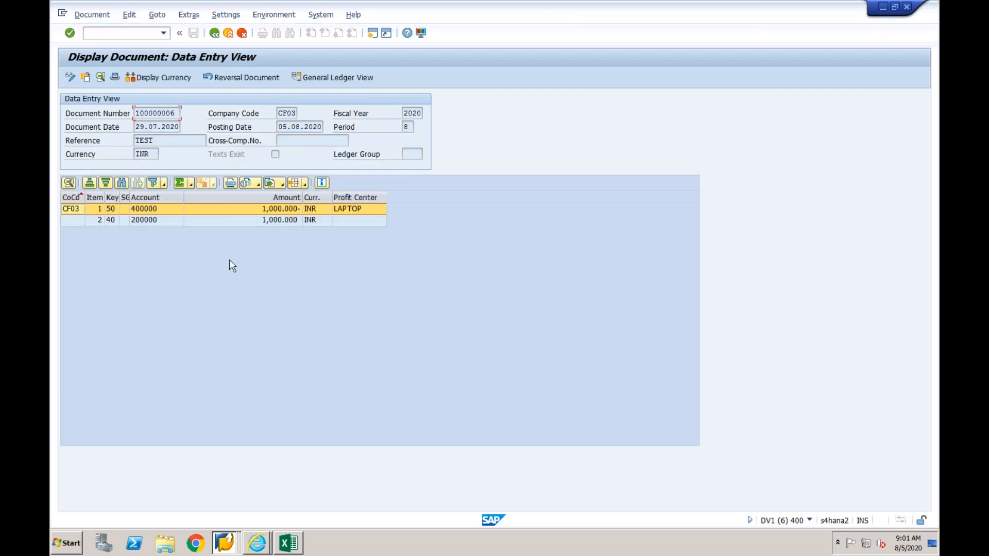
Check the source document number portion of the Reference Key in the document header, and close the header details
{"action": "left_click", "coordinate": [114, 78]}
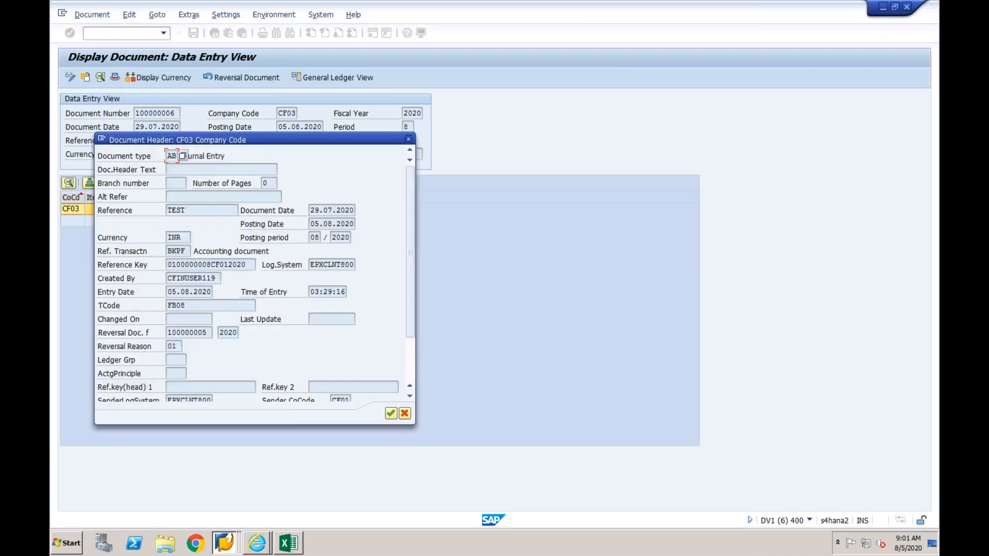
{"action": "left_click_drag", "start_coordinate": [211, 264], "coordinate": [166, 260]}
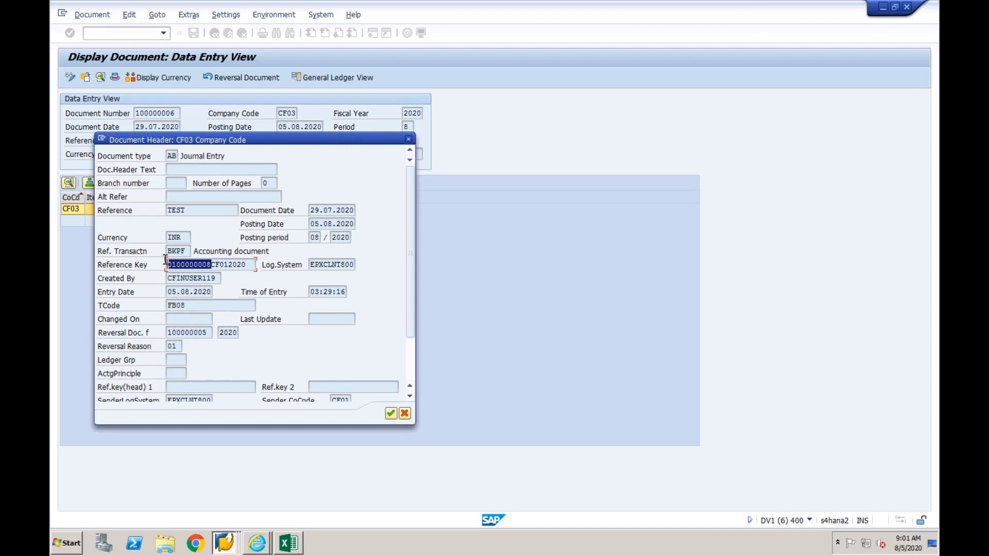
{"action": "left_click", "coordinate": [408, 142]}
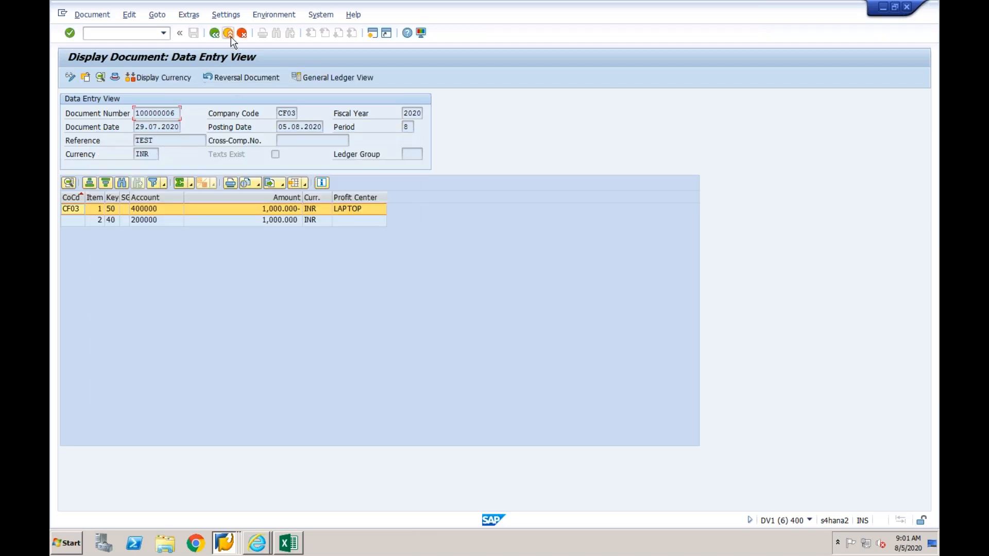
{"action": "left_click", "coordinate": [230, 36]}
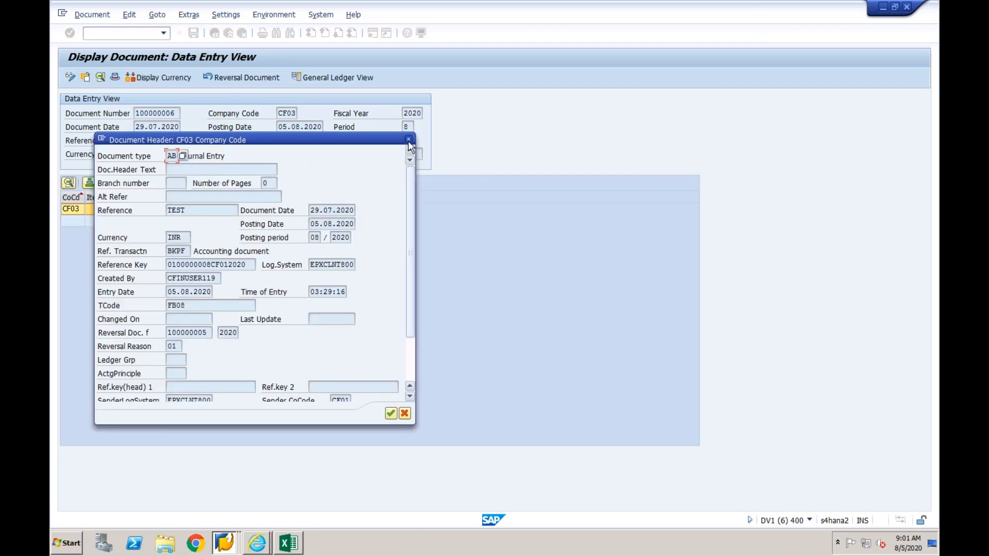
{"action": "left_click", "coordinate": [408, 140]}
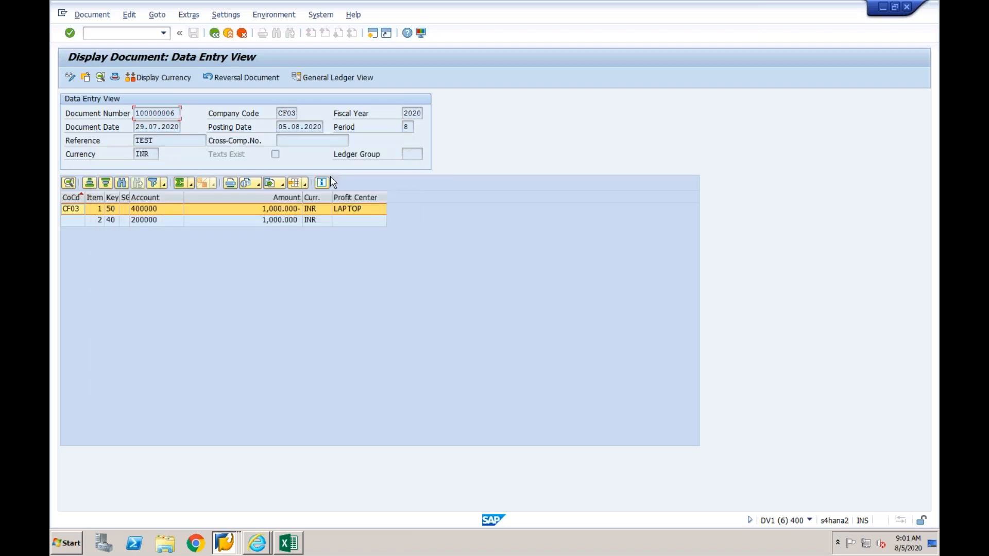